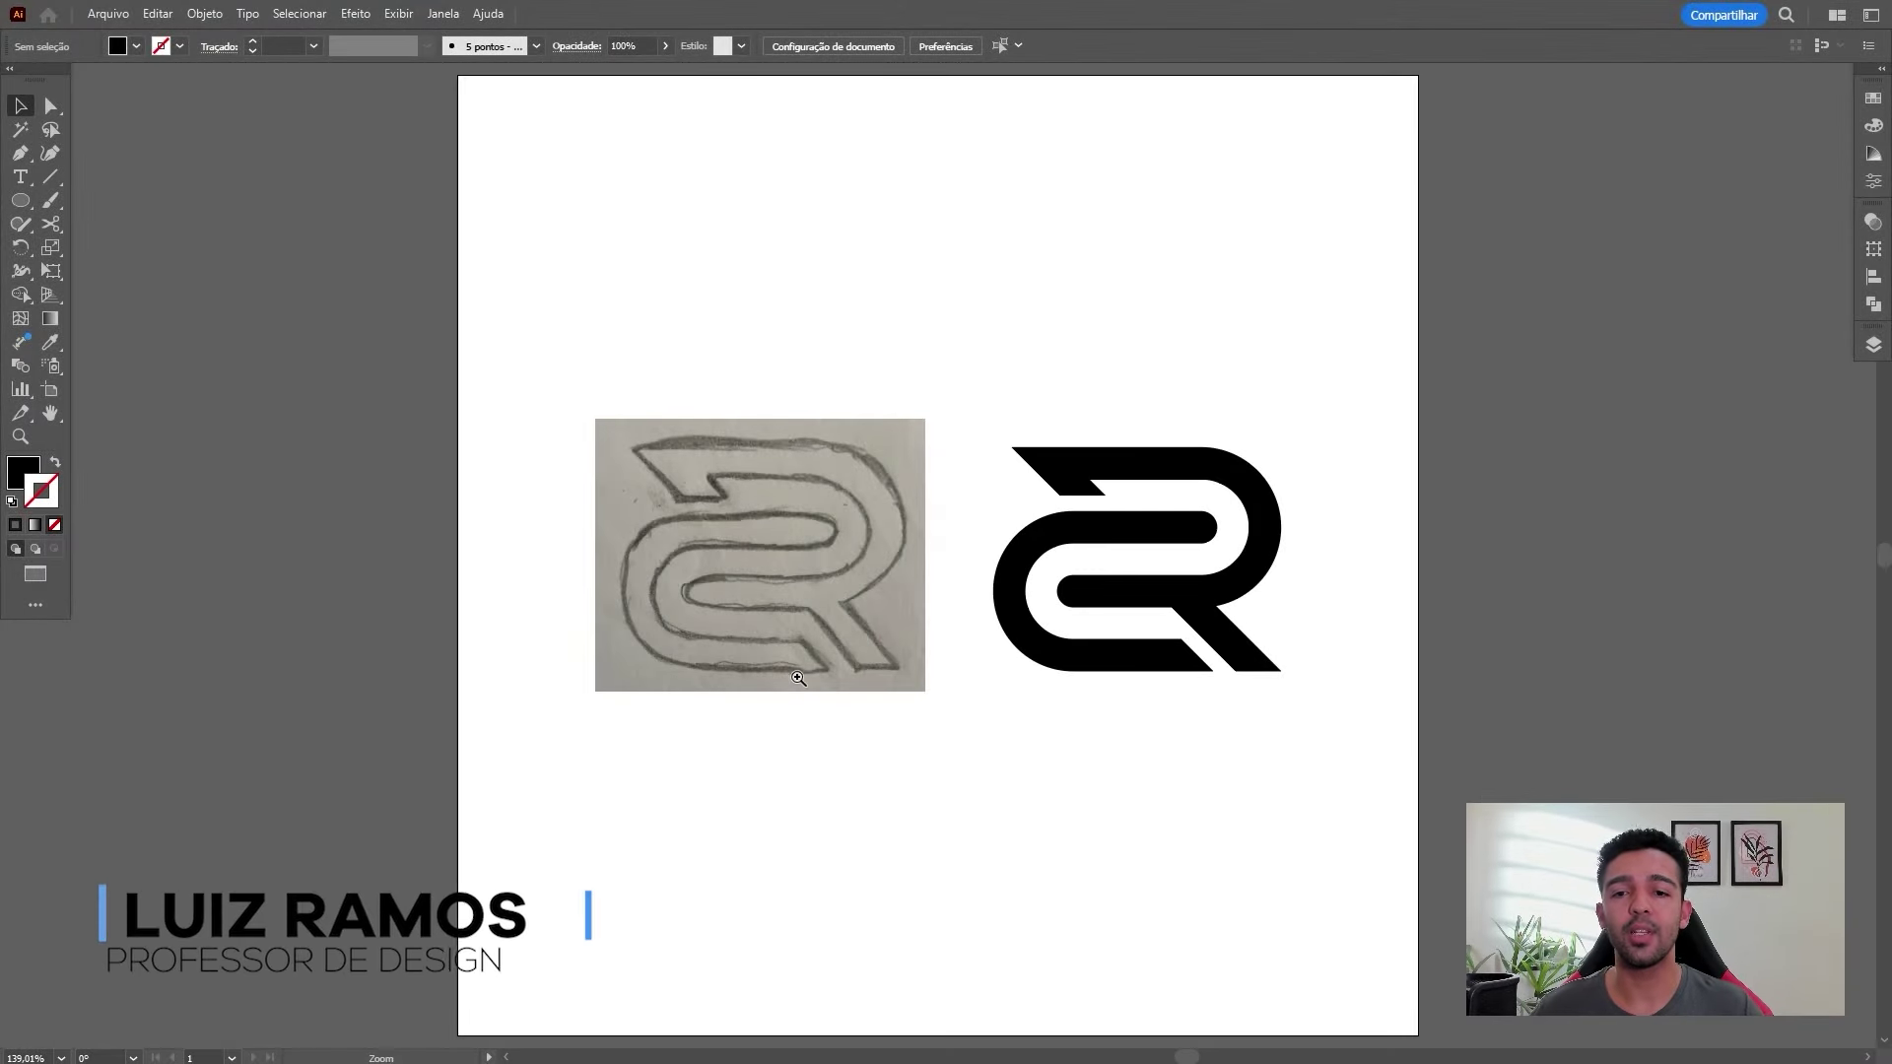
# Examine the pencil sketch of the monogram alongside the finished black logo
pyautogui.hotkey('ctrl', 'space')
pyautogui.moveTo(732, 564)
pyautogui.mouseDown()
pyautogui.moveTo(1019, 432)
pyautogui.moveTo(886, 493)
pyautogui.mouseUp()
pyautogui.moveTo(600, 950); pyautogui.dragTo(1035, 410)
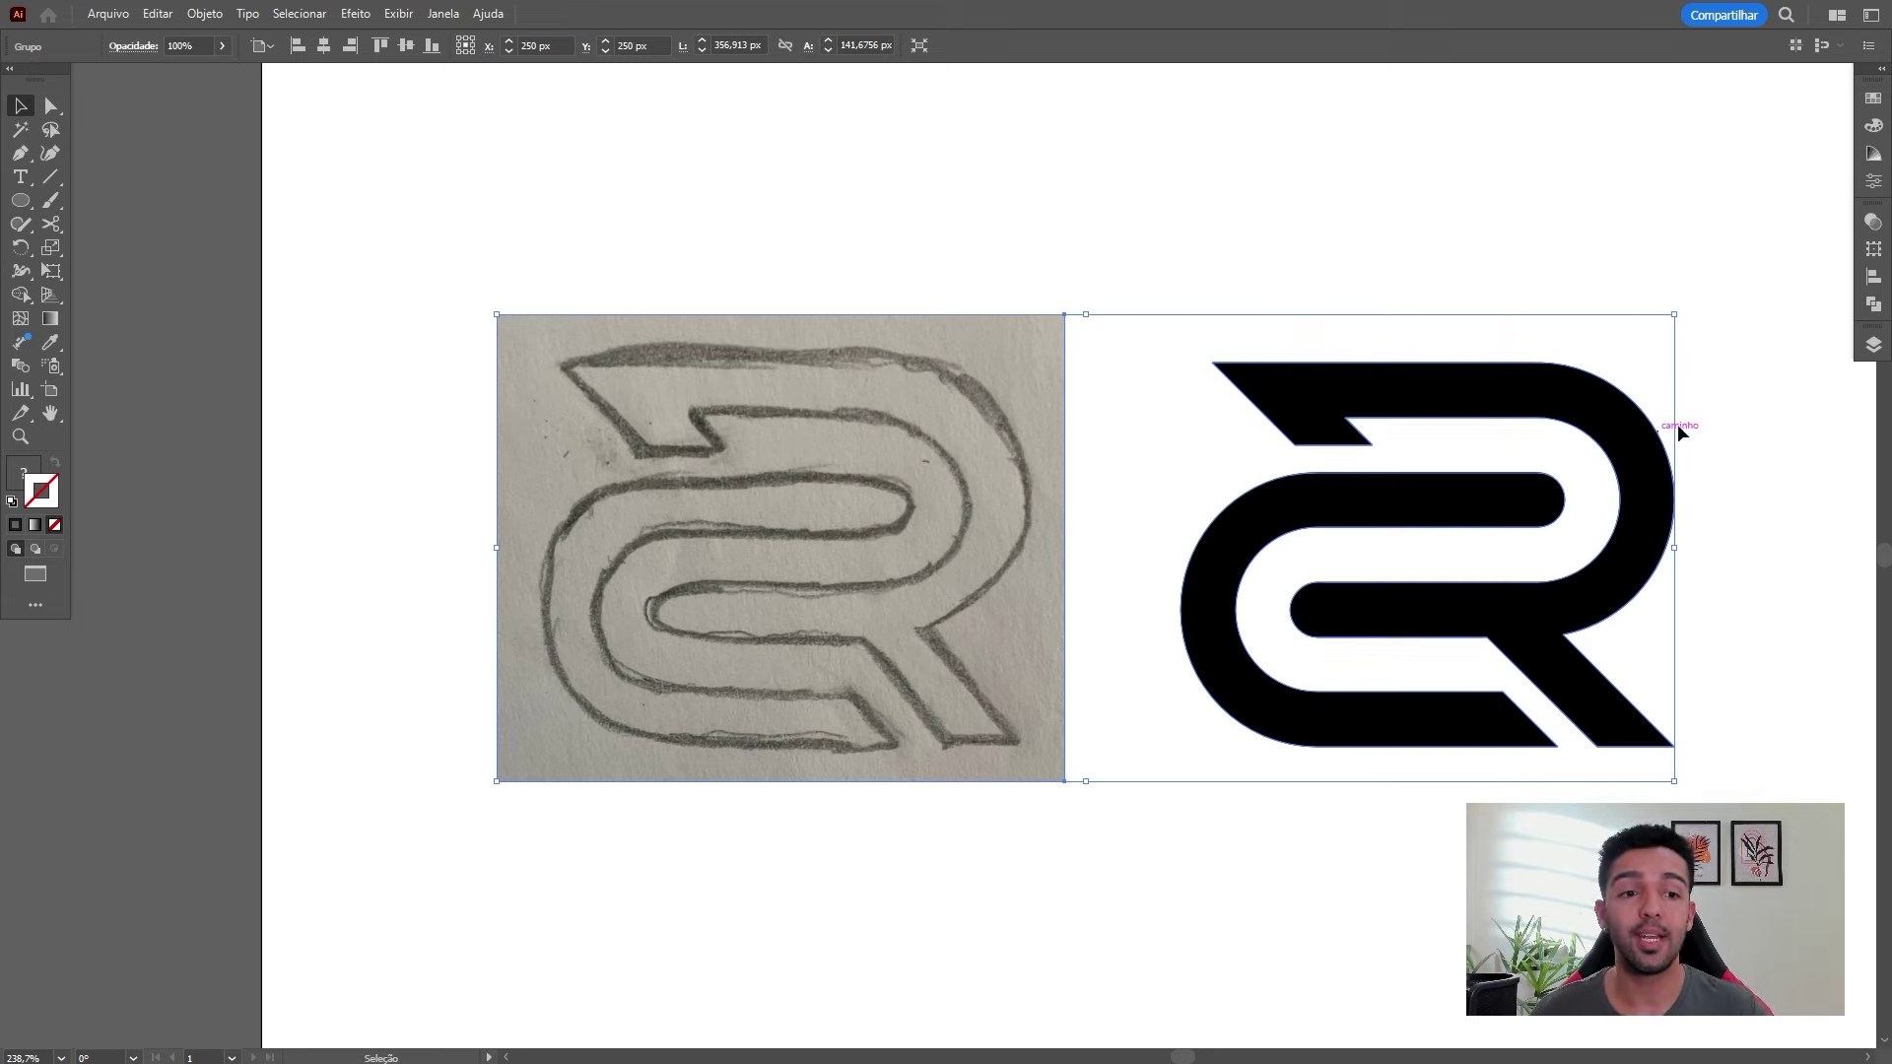
pyautogui.click(1734, 538)
pyautogui.moveTo(1659, 555); pyautogui.dragTo(1059, 536)
pyautogui.moveTo(879, 477); pyautogui.dragTo(978, 414)
pyautogui.moveTo(1269, 360); pyautogui.dragTo(1489, 279)
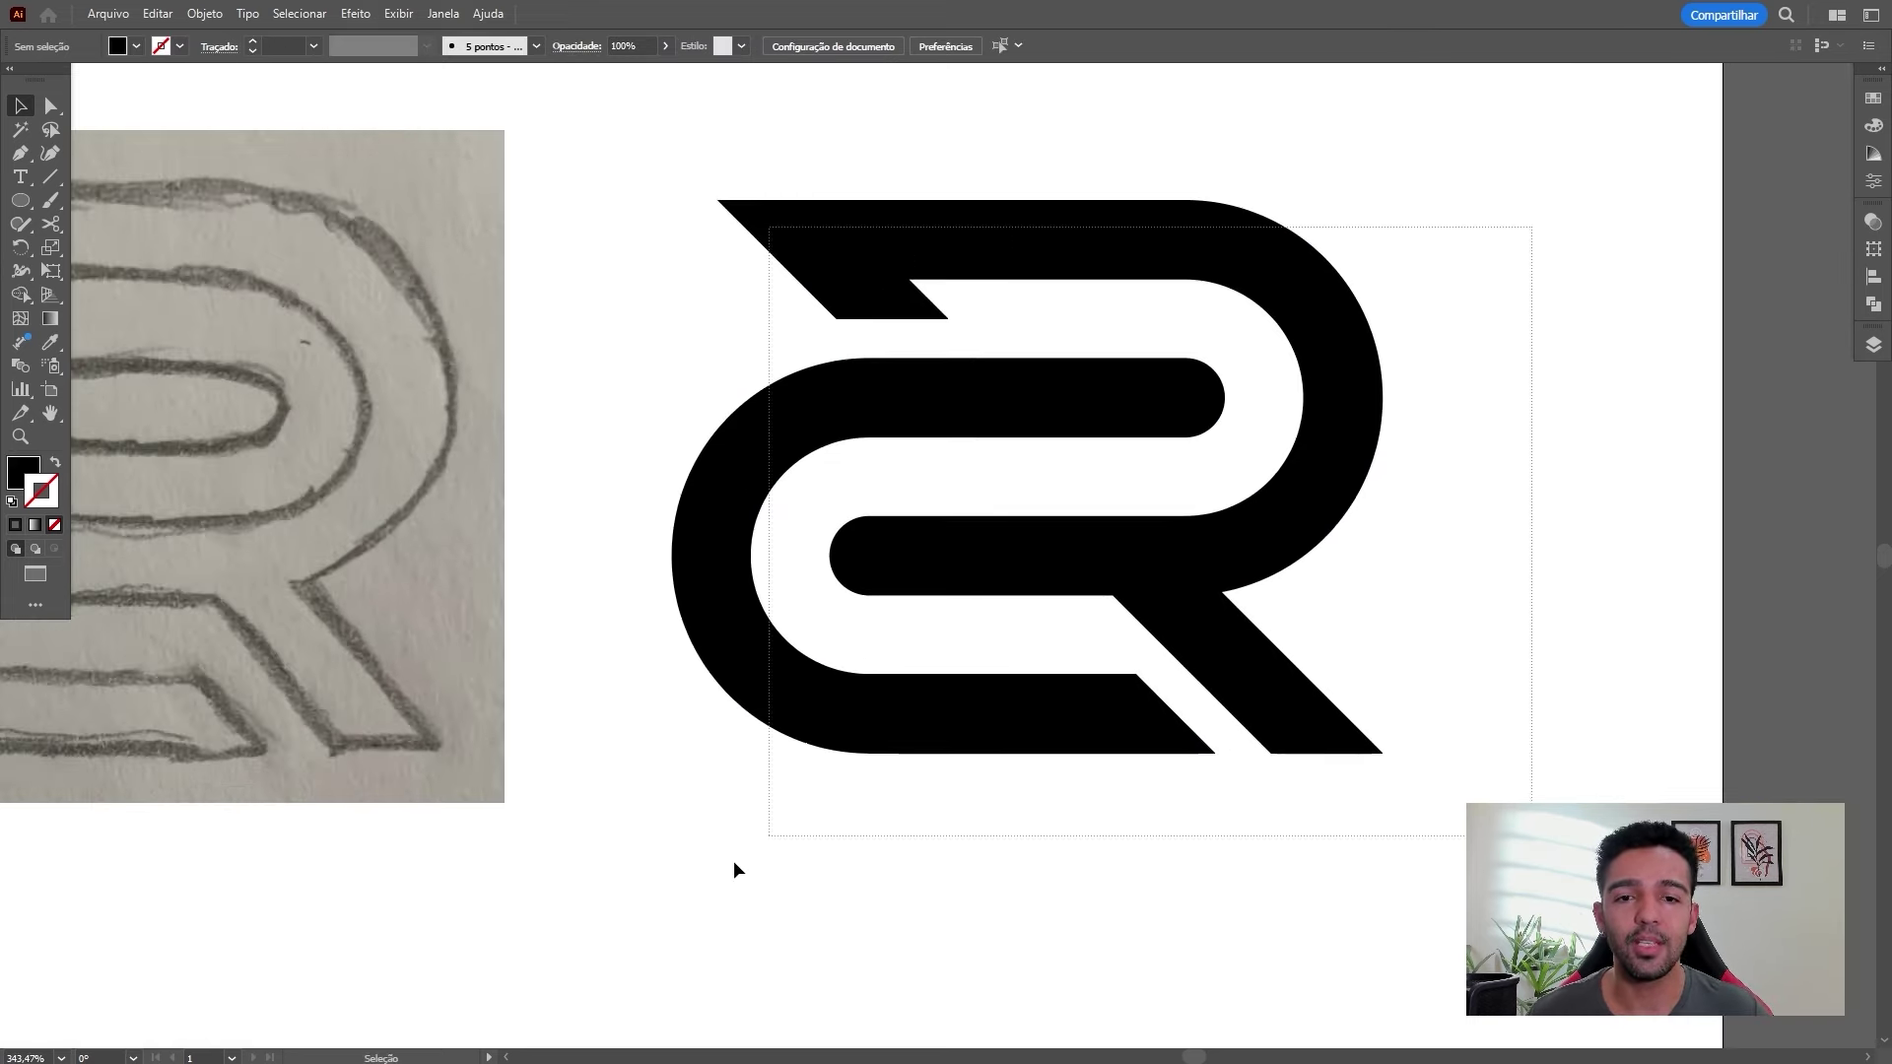
pyautogui.hotkey('ctrl', 'space')
pyautogui.scroll(-2, 1197, 818)
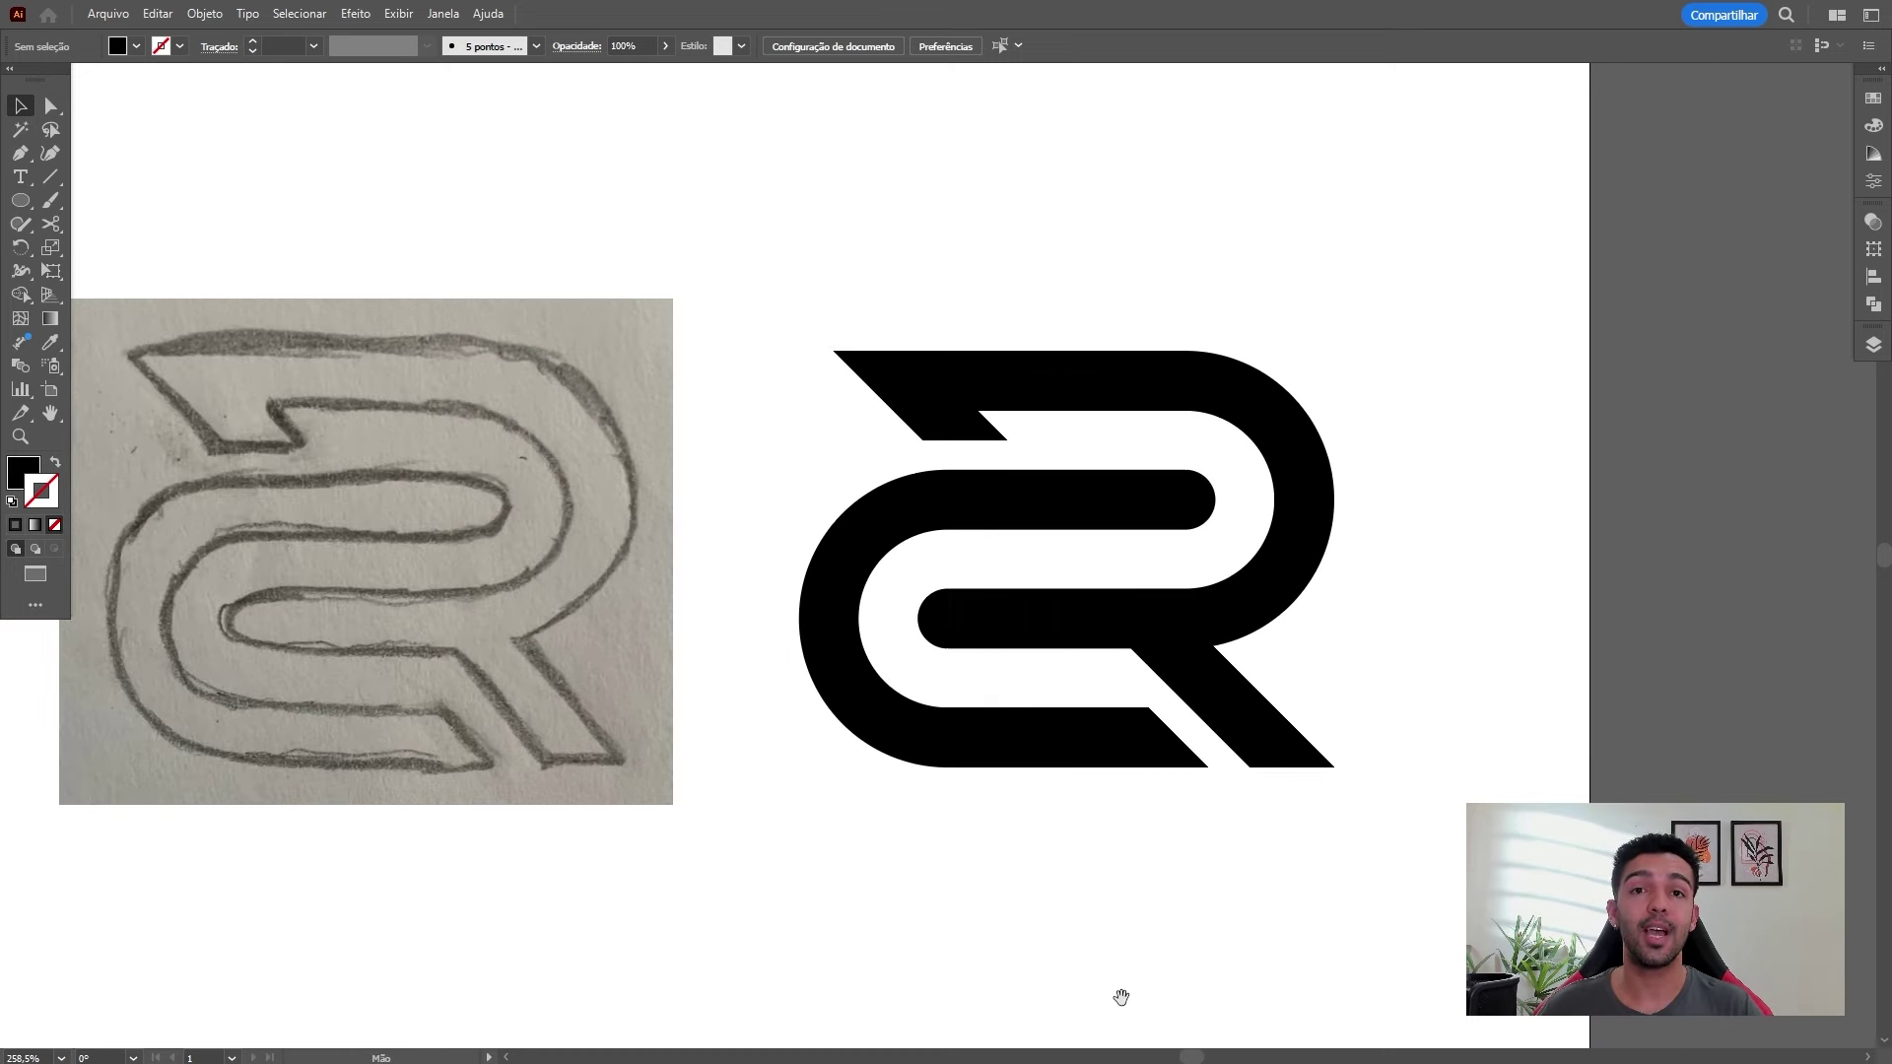
pyautogui.hotkey('ctrl', 'space')
pyautogui.moveTo(883, 497); pyautogui.dragTo(819, 489)
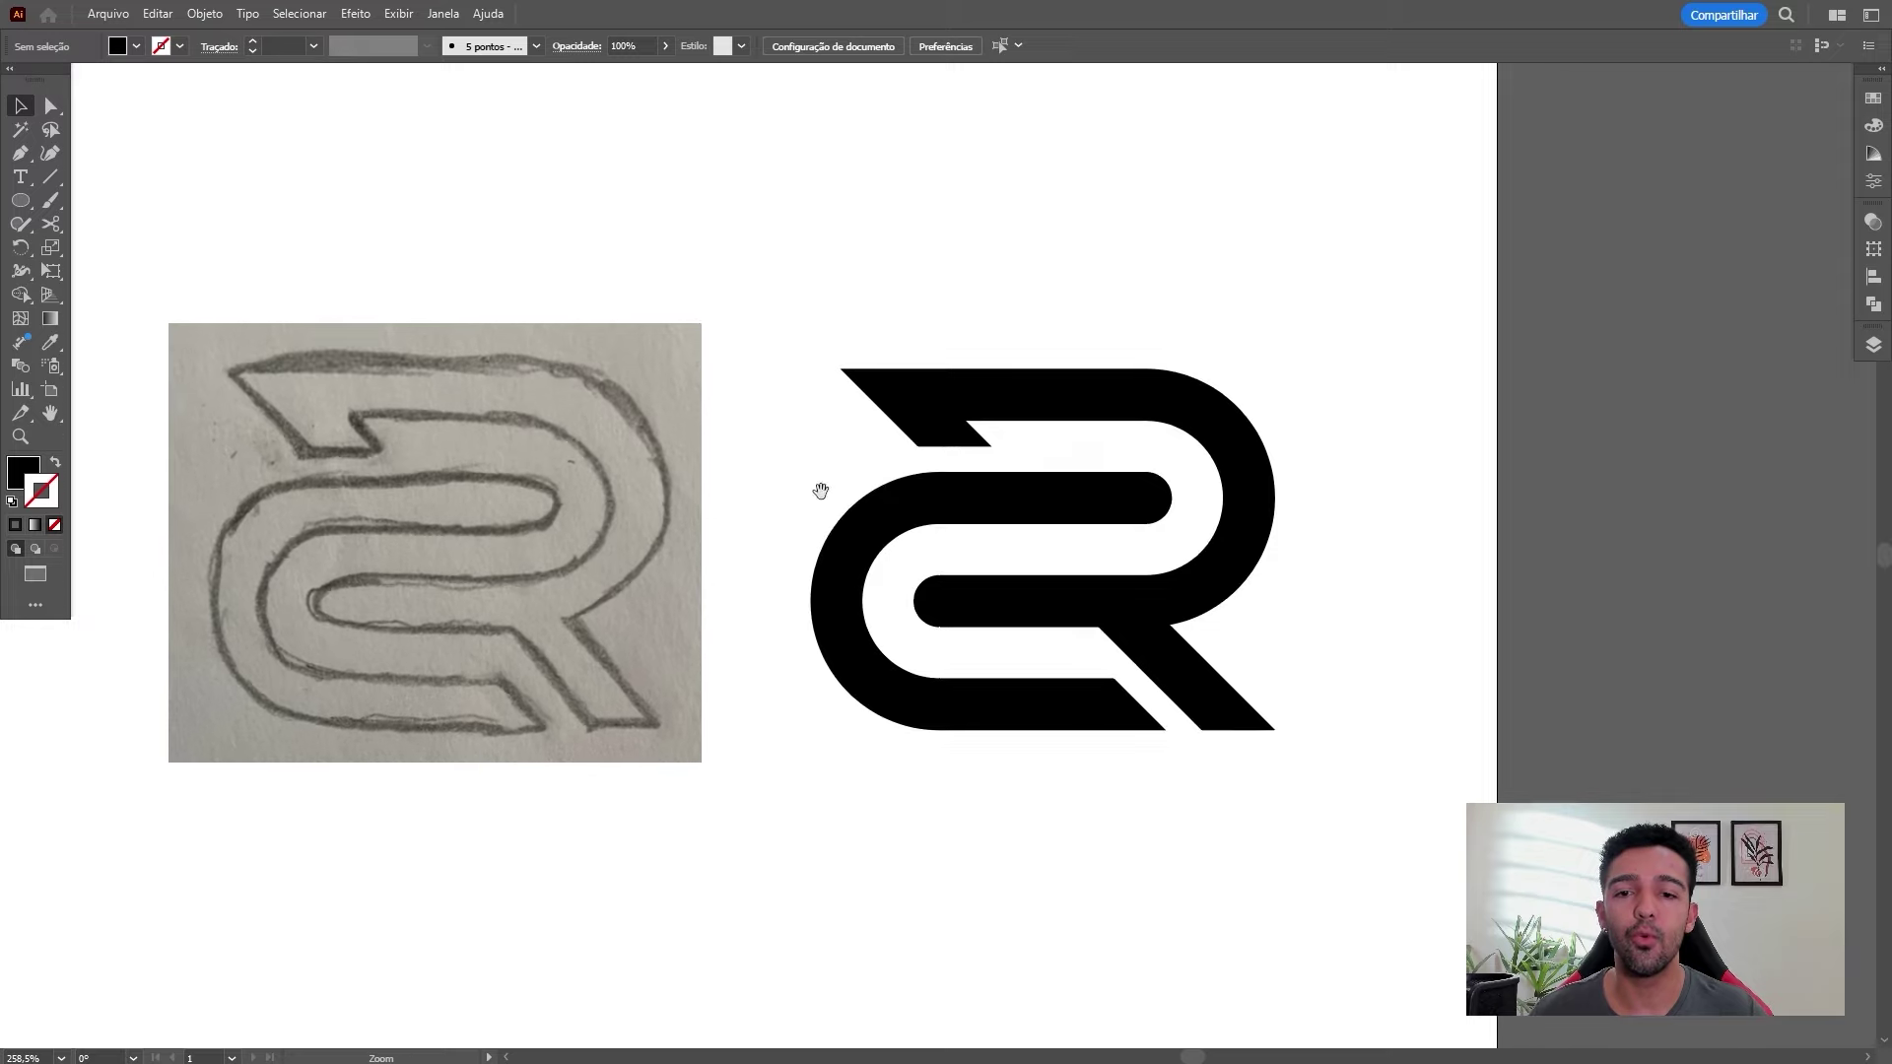
pyautogui.moveTo(686, 522); pyautogui.dragTo(909, 499)
pyautogui.moveTo(760, 420); pyautogui.dragTo(726, 466)
# Draw a black square about 28 px wide on the empty artboard area above the sketch
pyautogui.moveTo(20, 200); pyautogui.dragTo(106, 190)
pyautogui.moveTo(633, 94); pyautogui.dragTo(723, 182)
pyautogui.press('v')
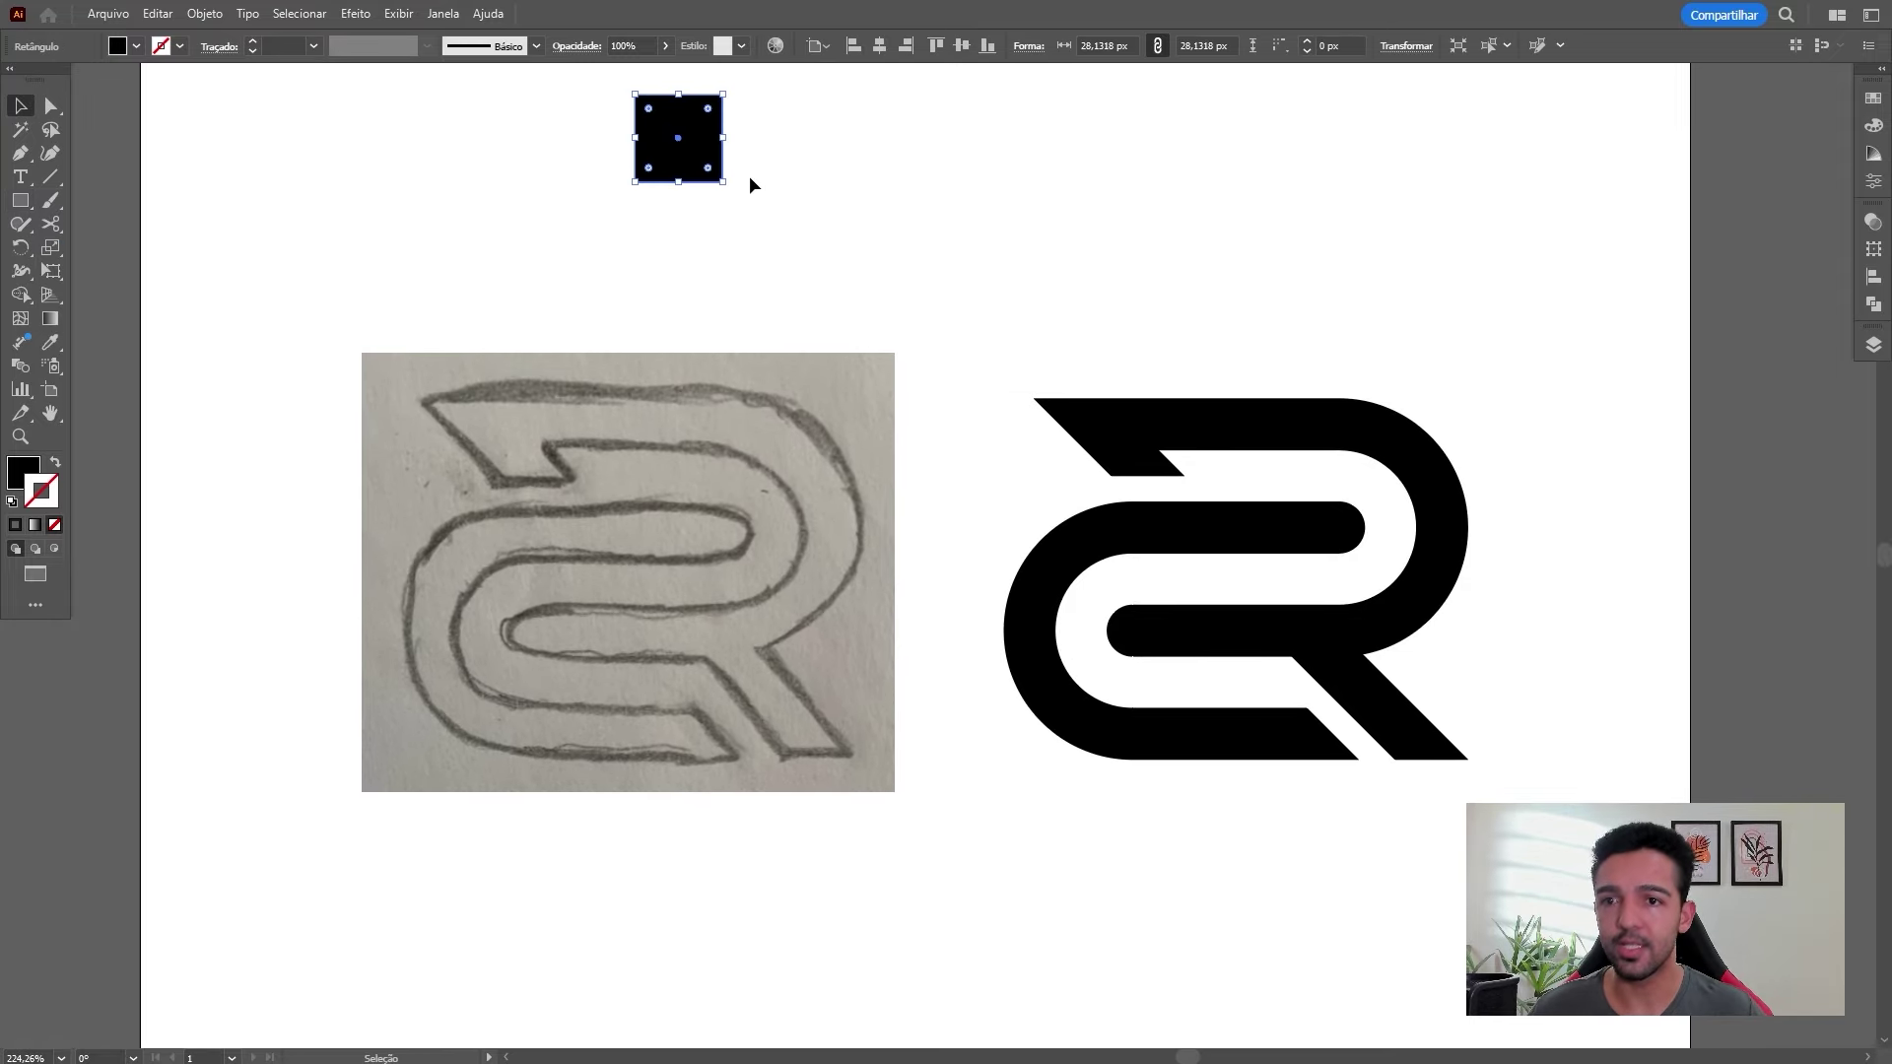
# Draw a rounded square about 29 px wide beside the first square and round its corners fully into a circle
pyautogui.scroll(3, 637, 177)
pyautogui.moveTo(19, 200); pyautogui.dragTo(190, 226)
pyautogui.moveTo(903, 180); pyautogui.dragTo(1007, 323)
pyautogui.press('v')
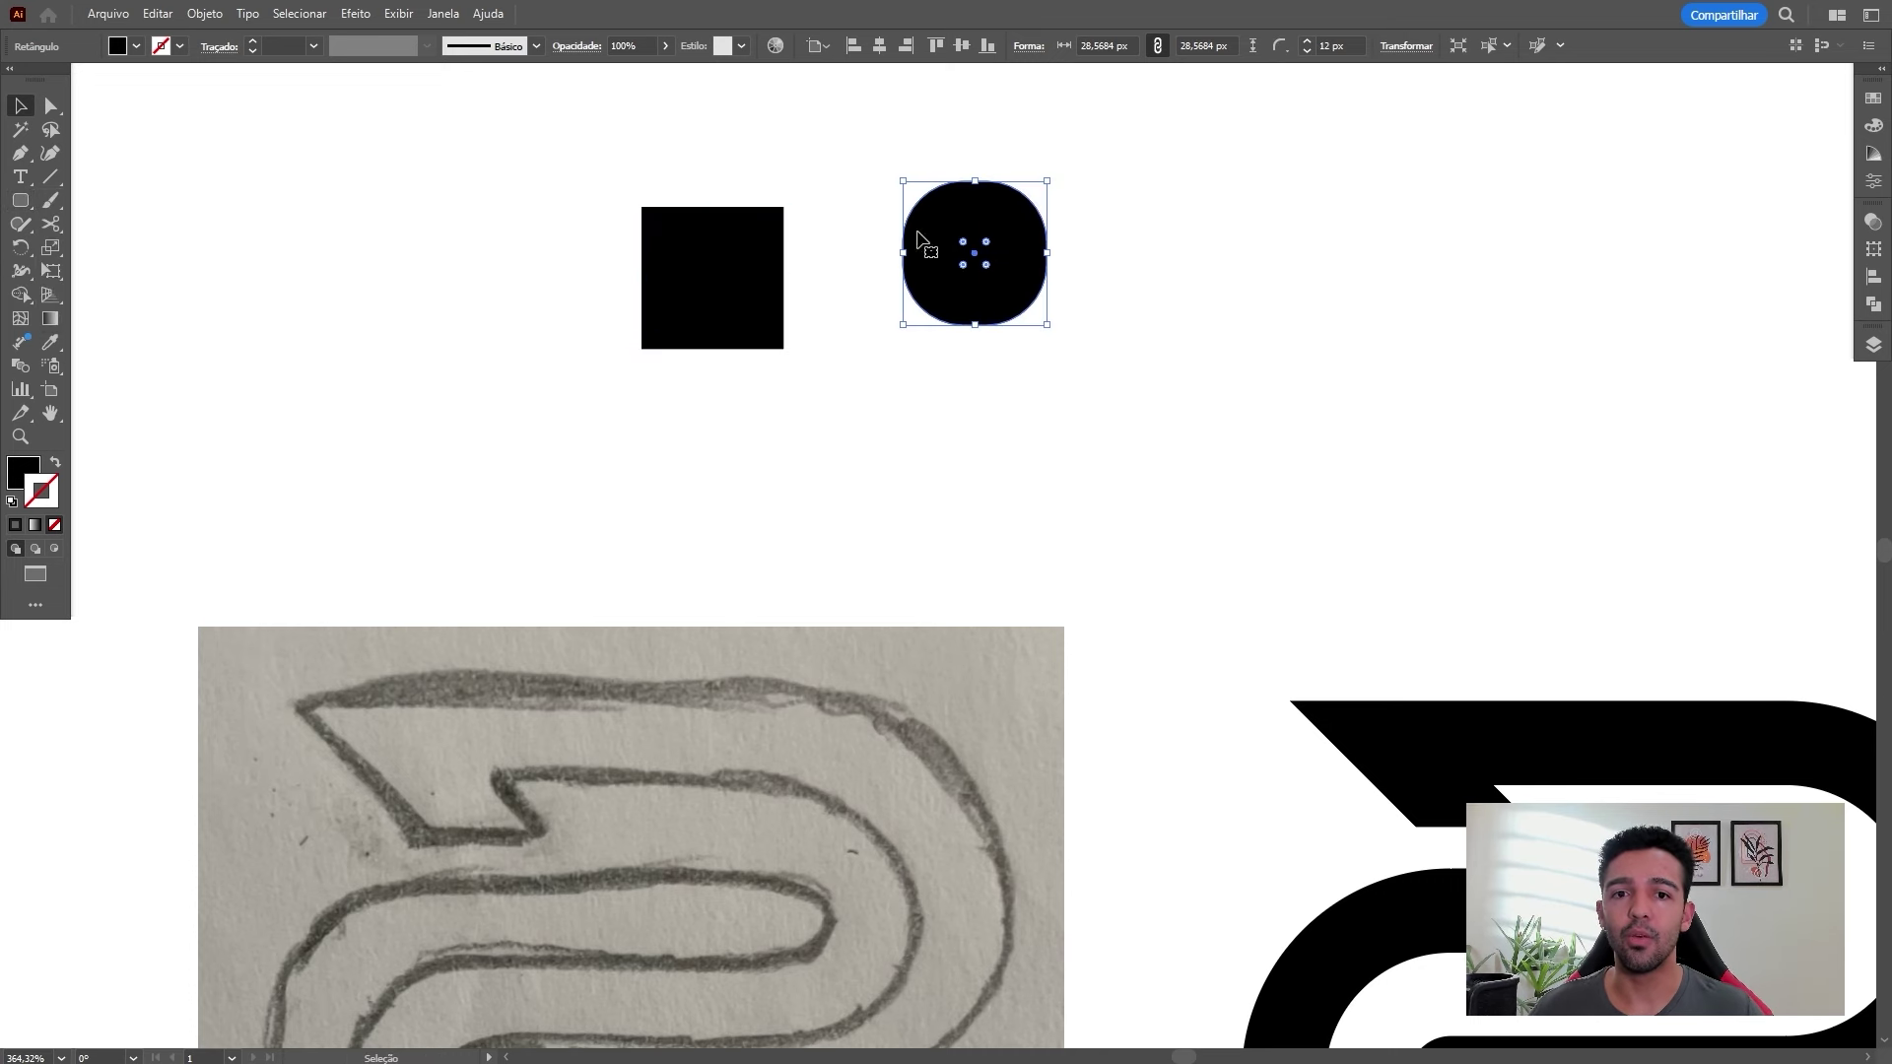
pyautogui.moveTo(958, 246); pyautogui.dragTo(975, 254)
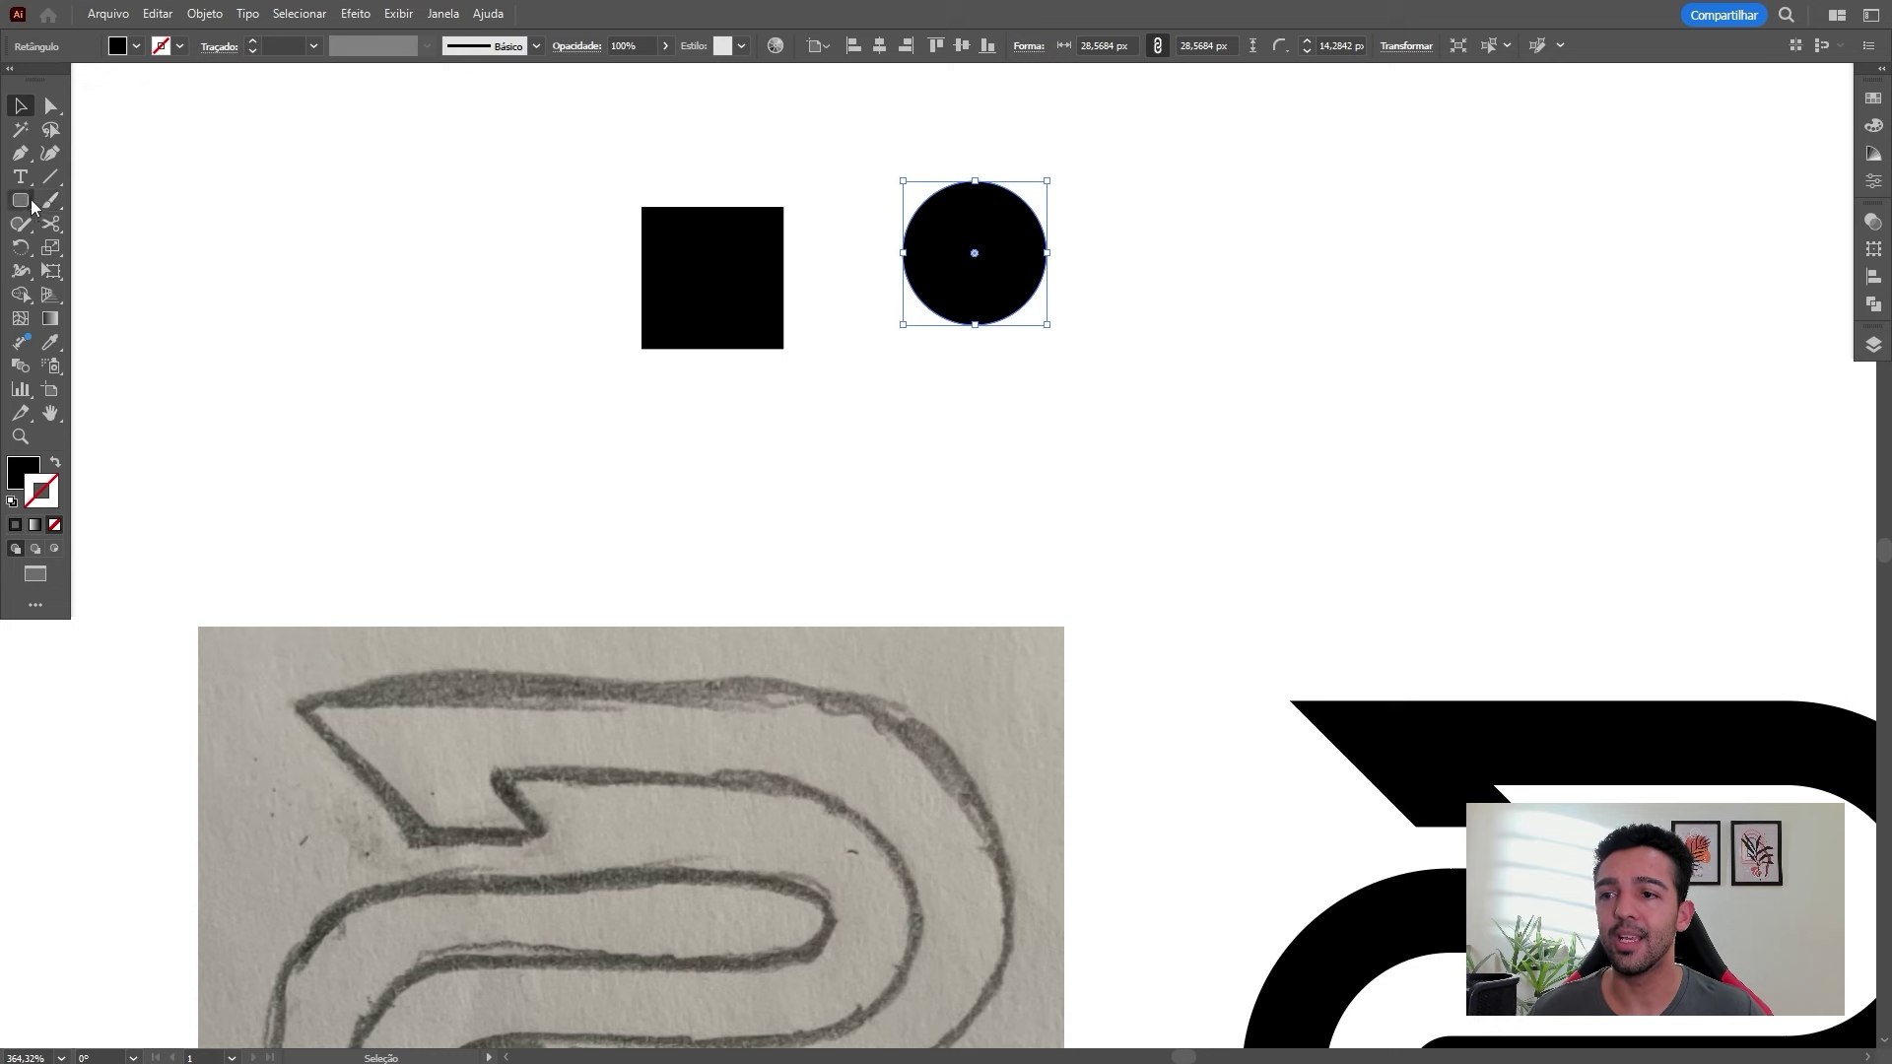
# Delete the trial shapes above the sketch
pyautogui.moveTo(32, 199); pyautogui.dragTo(431, 394)
pyautogui.moveTo(433, 456); pyautogui.dragTo(1069, 202)
pyautogui.press('Delete')
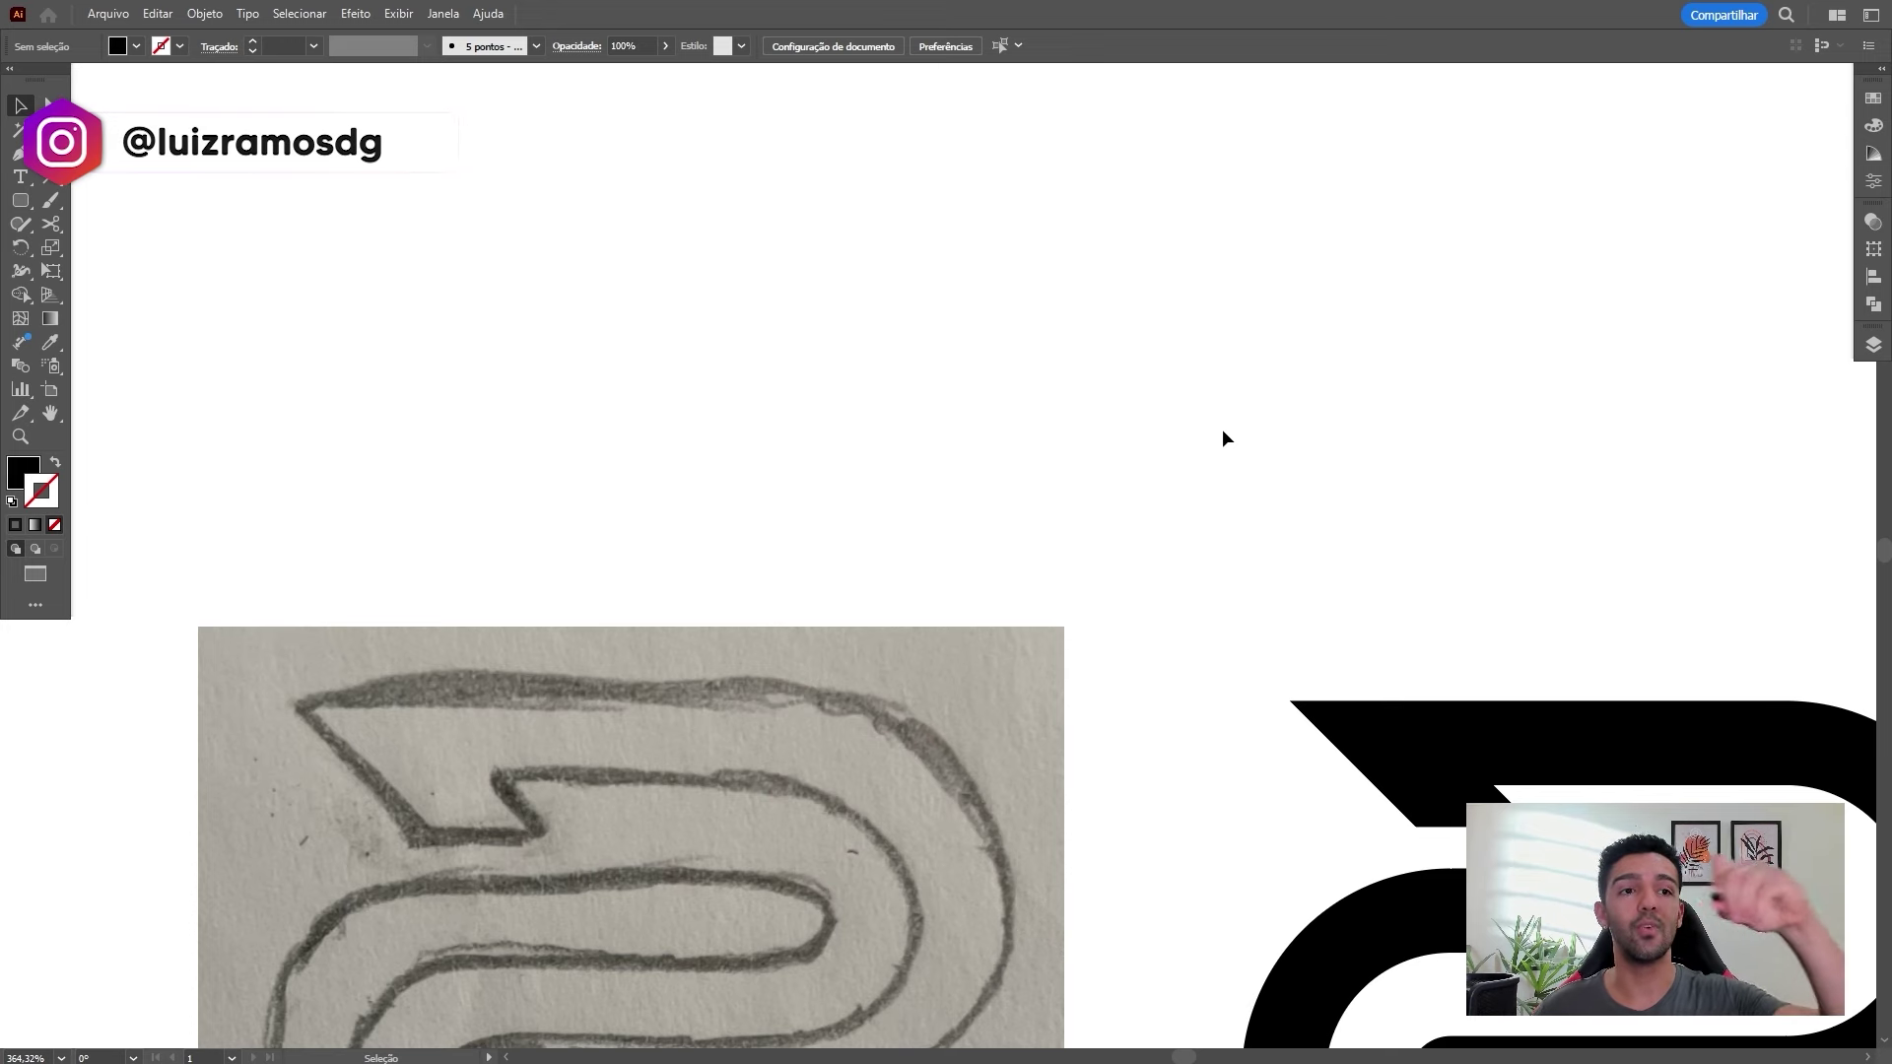
# Examine the curves, bars and diagonal leg of the finished logo up close
pyautogui.press('z')
pyautogui.moveTo(1397, 646); pyautogui.dragTo(1311, 719)
pyautogui.moveTo(1311, 719); pyautogui.dragTo(988, 456)
pyautogui.moveTo(1322, 523); pyautogui.dragTo(874, 358)
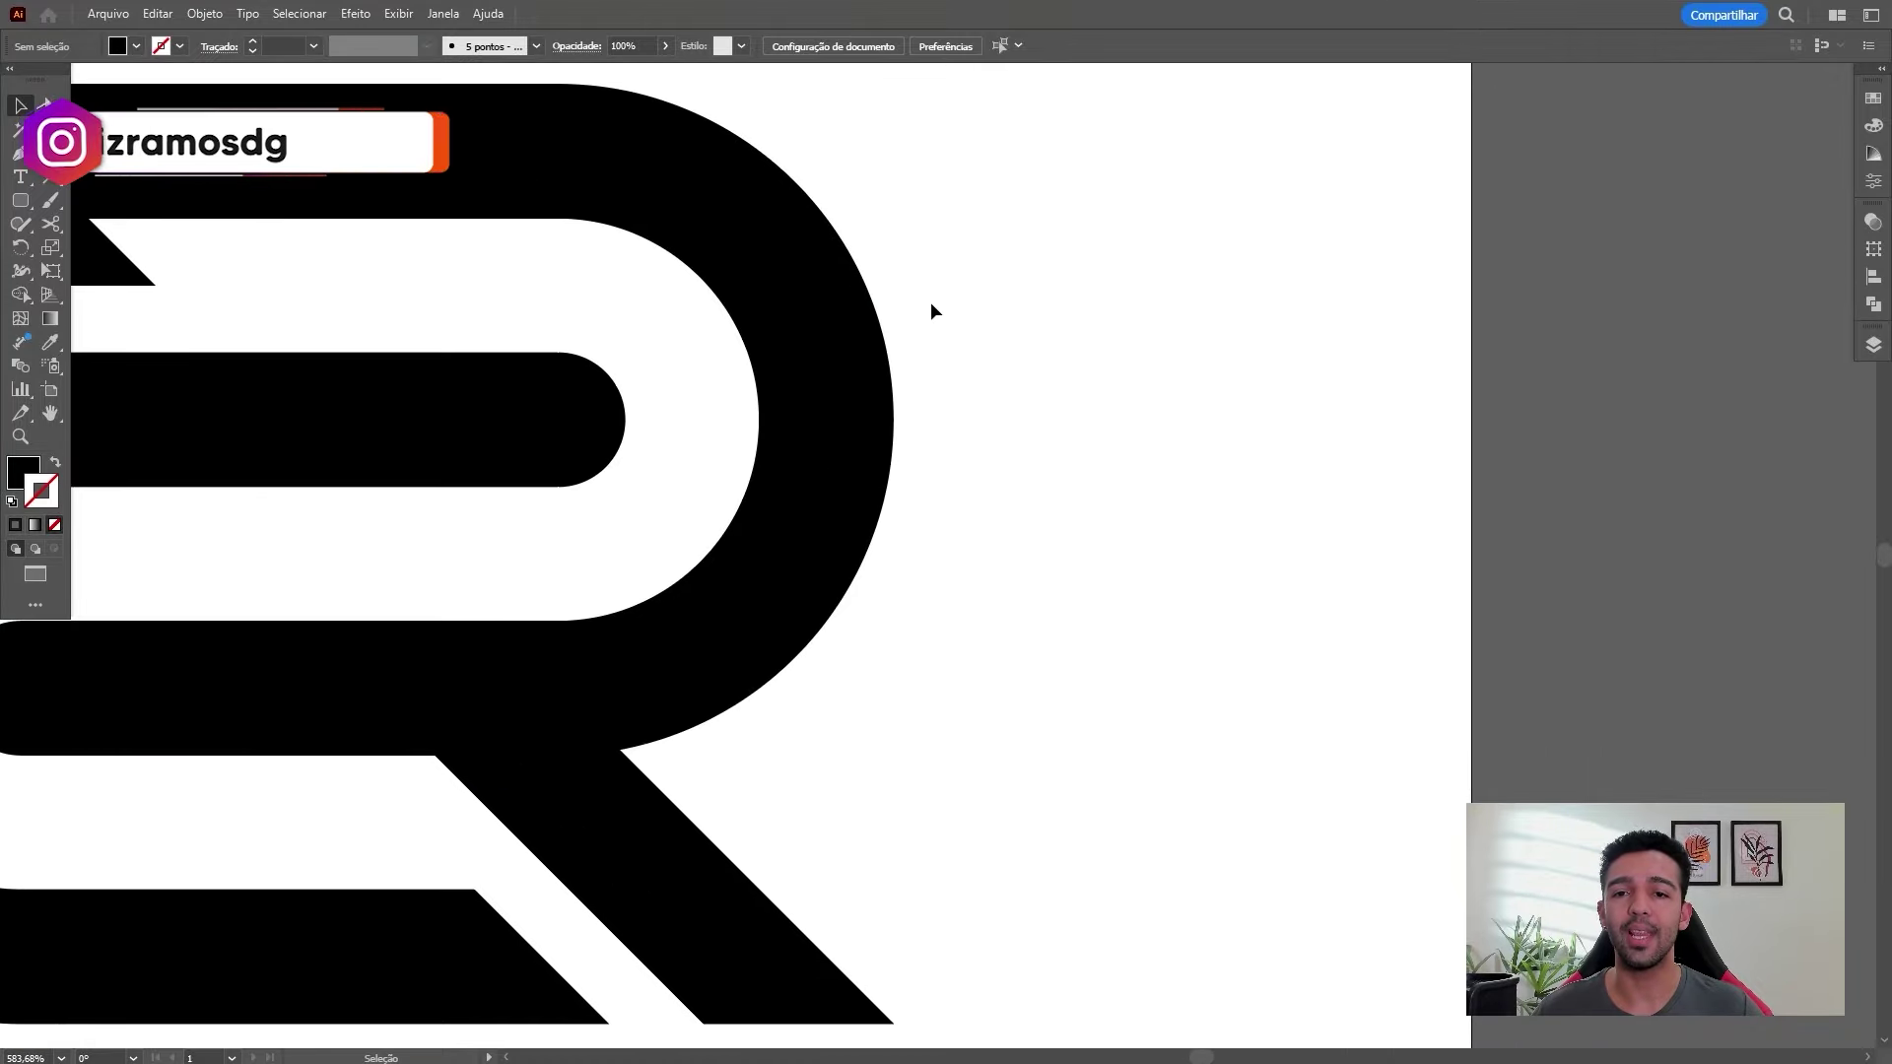
pyautogui.moveTo(1138, 392); pyautogui.dragTo(641, 363)
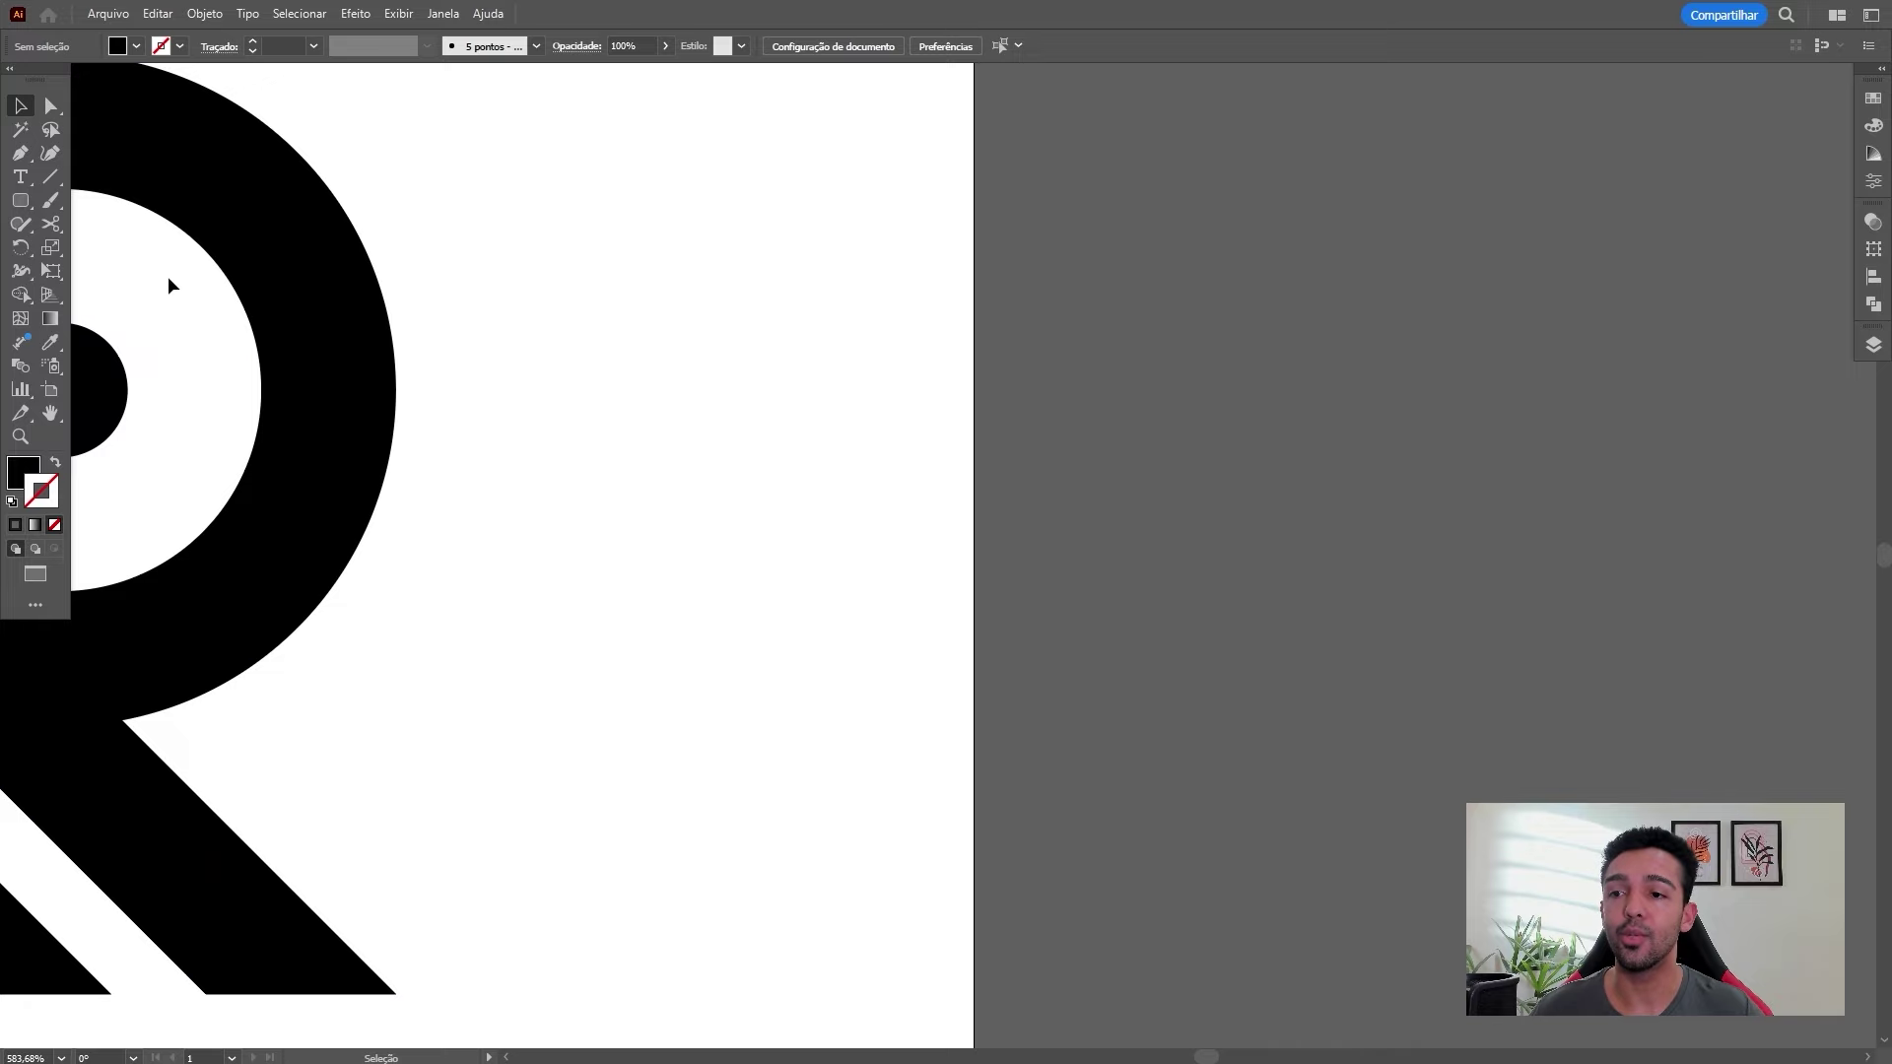
pyautogui.moveTo(326, 545); pyautogui.dragTo(989, 227)
pyautogui.scroll(-5, 785, 560)
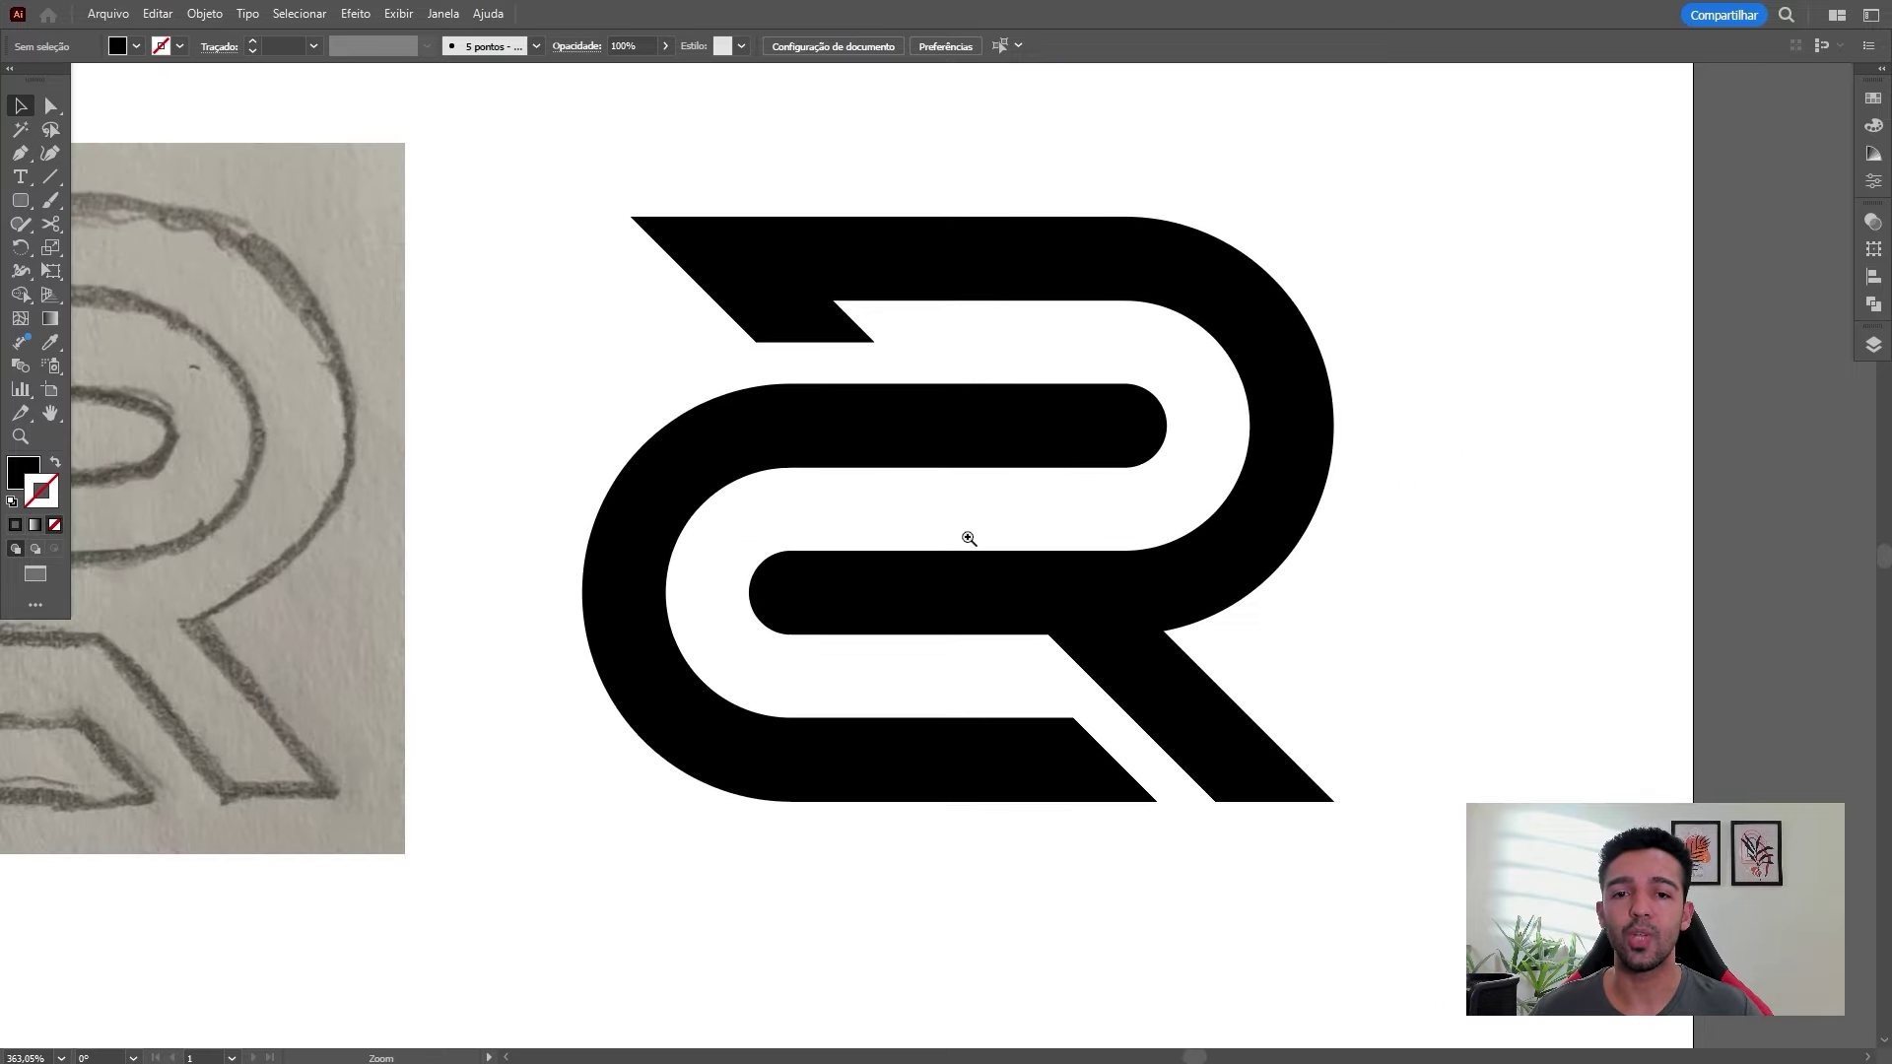
pyautogui.scroll(5, 967, 536)
pyautogui.scroll(-2, 868, 360)
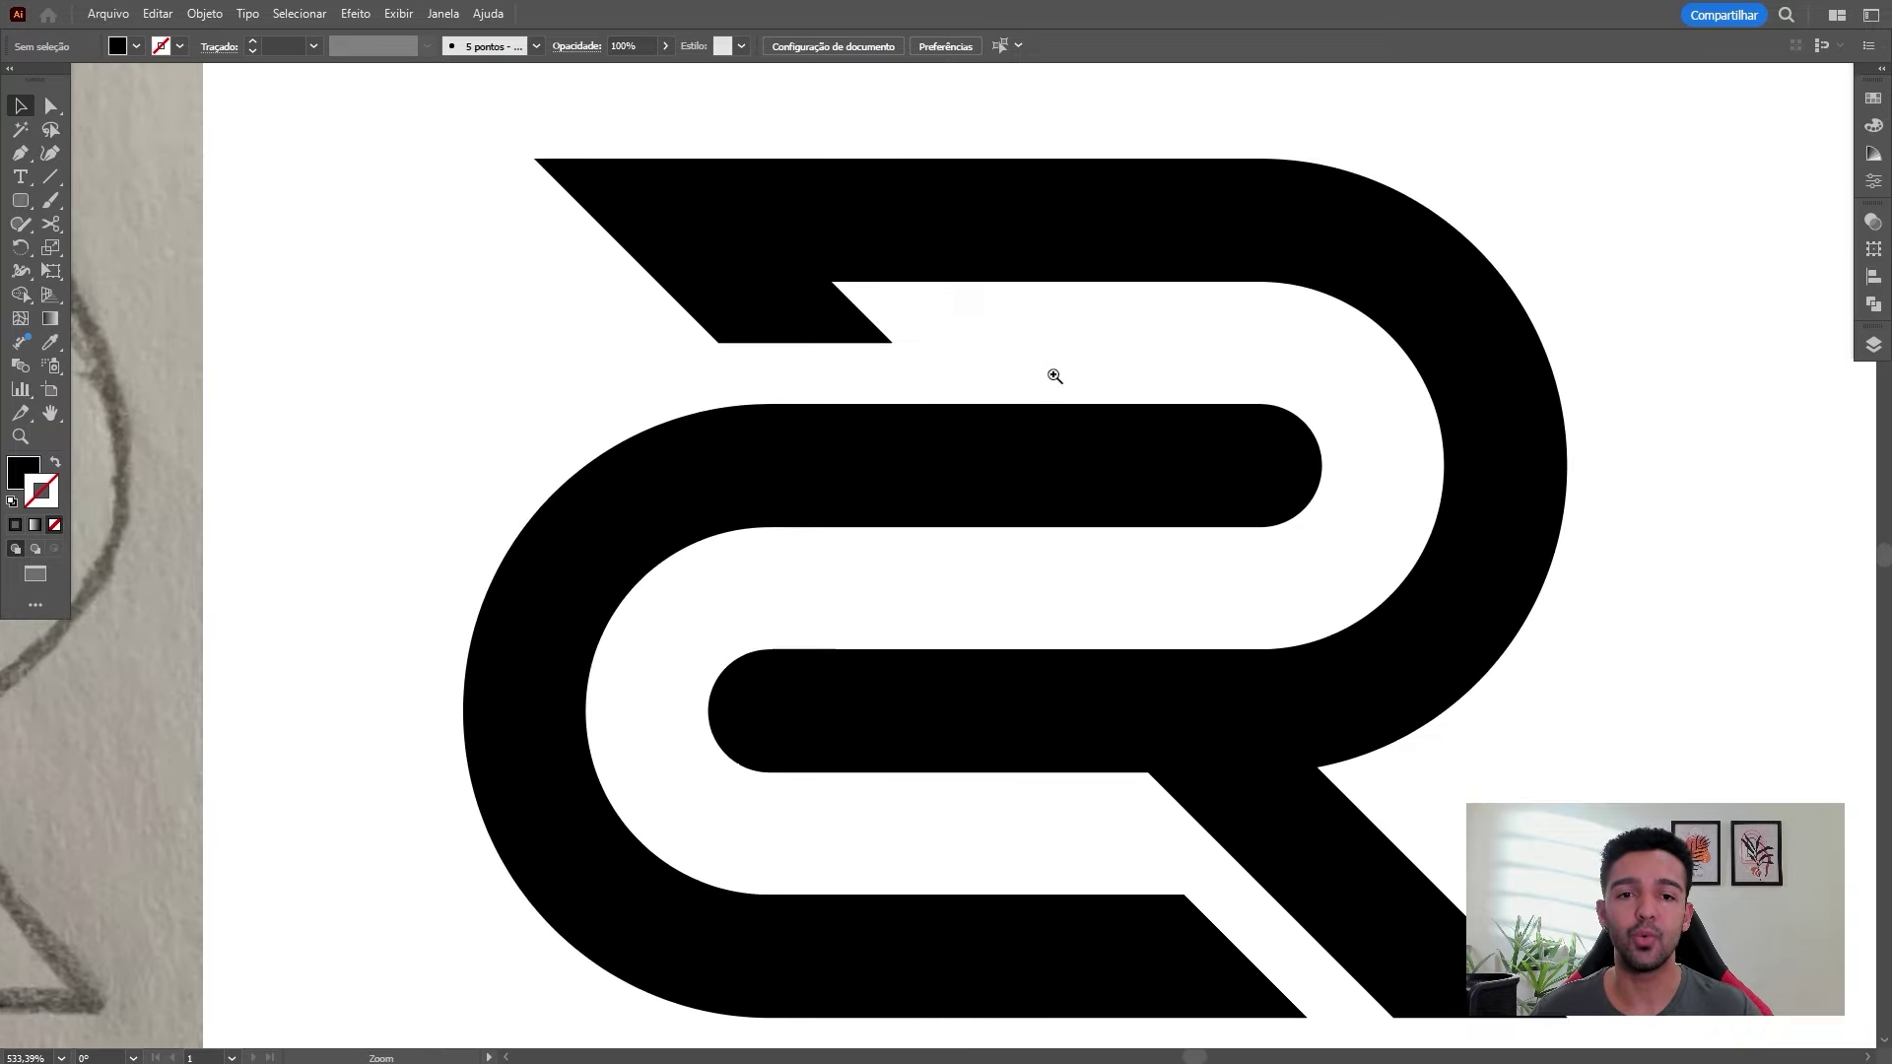
pyautogui.scroll(-2, 1113, 311)
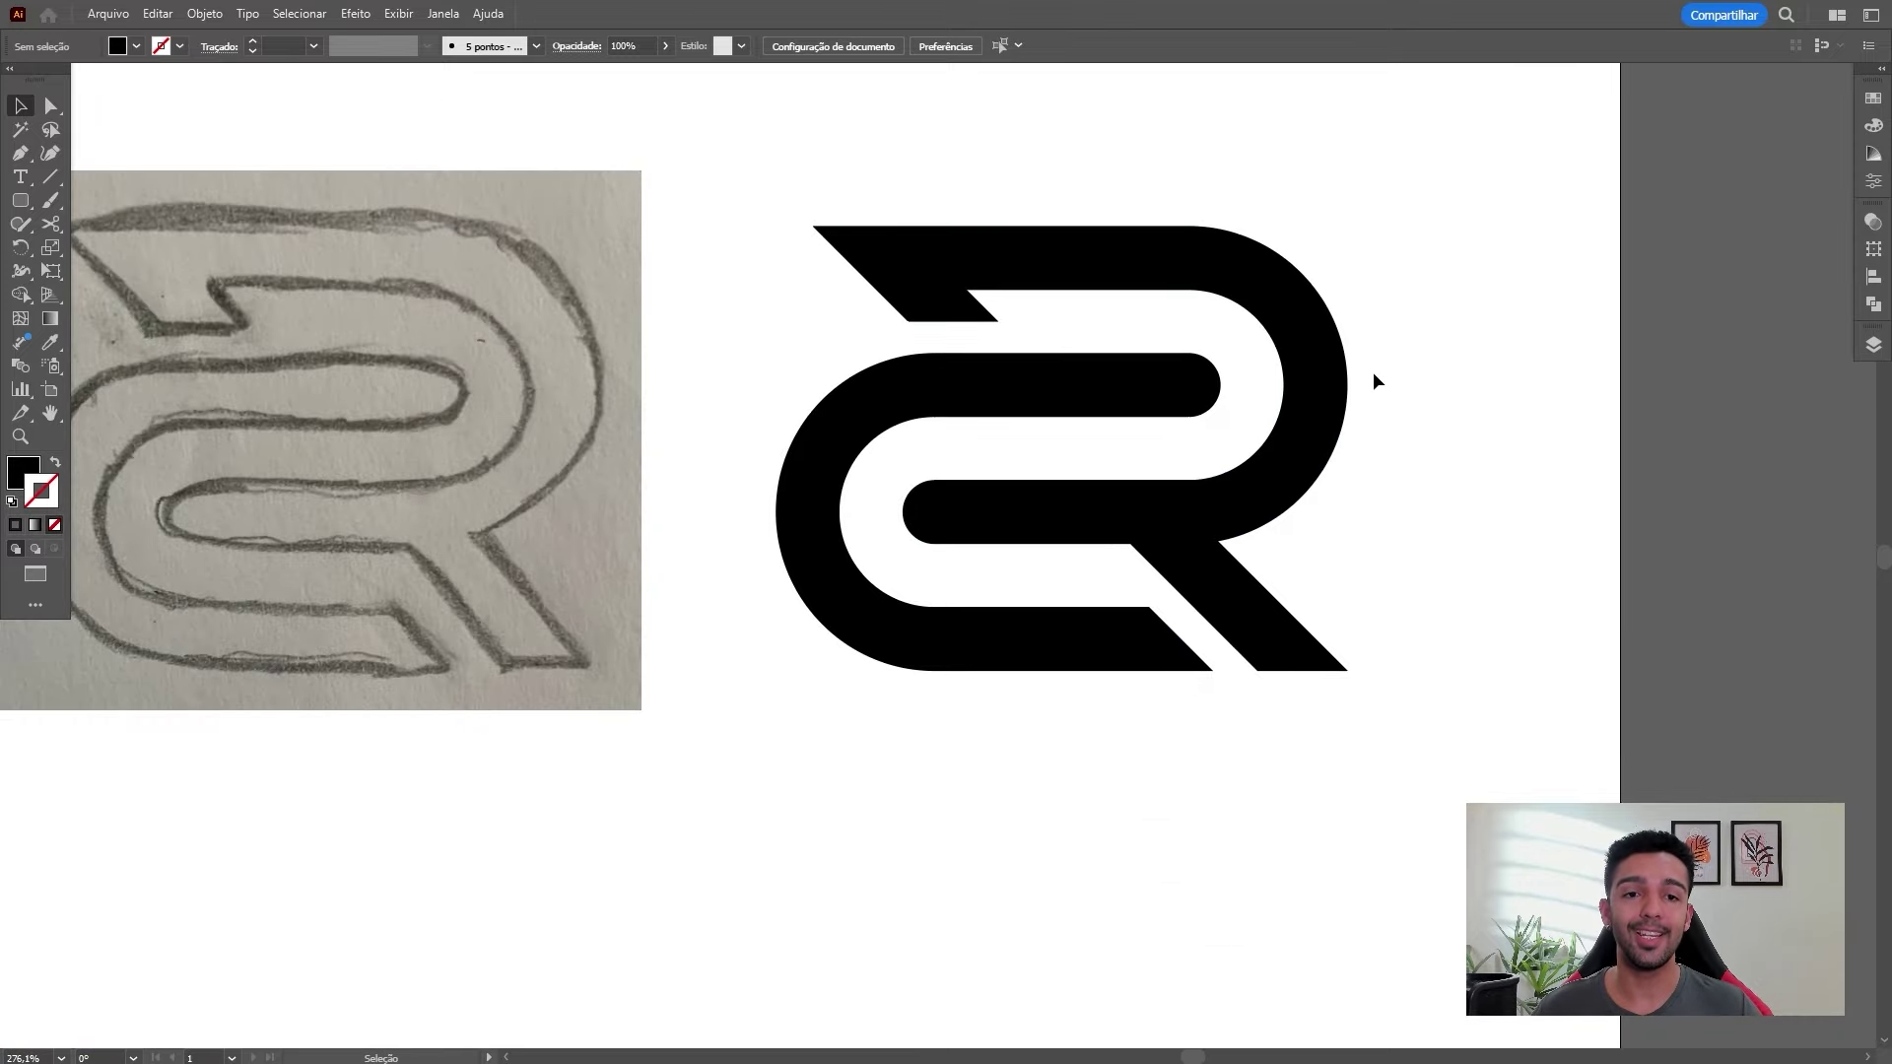
pyautogui.moveTo(1371, 268); pyautogui.dragTo(1346, 375)
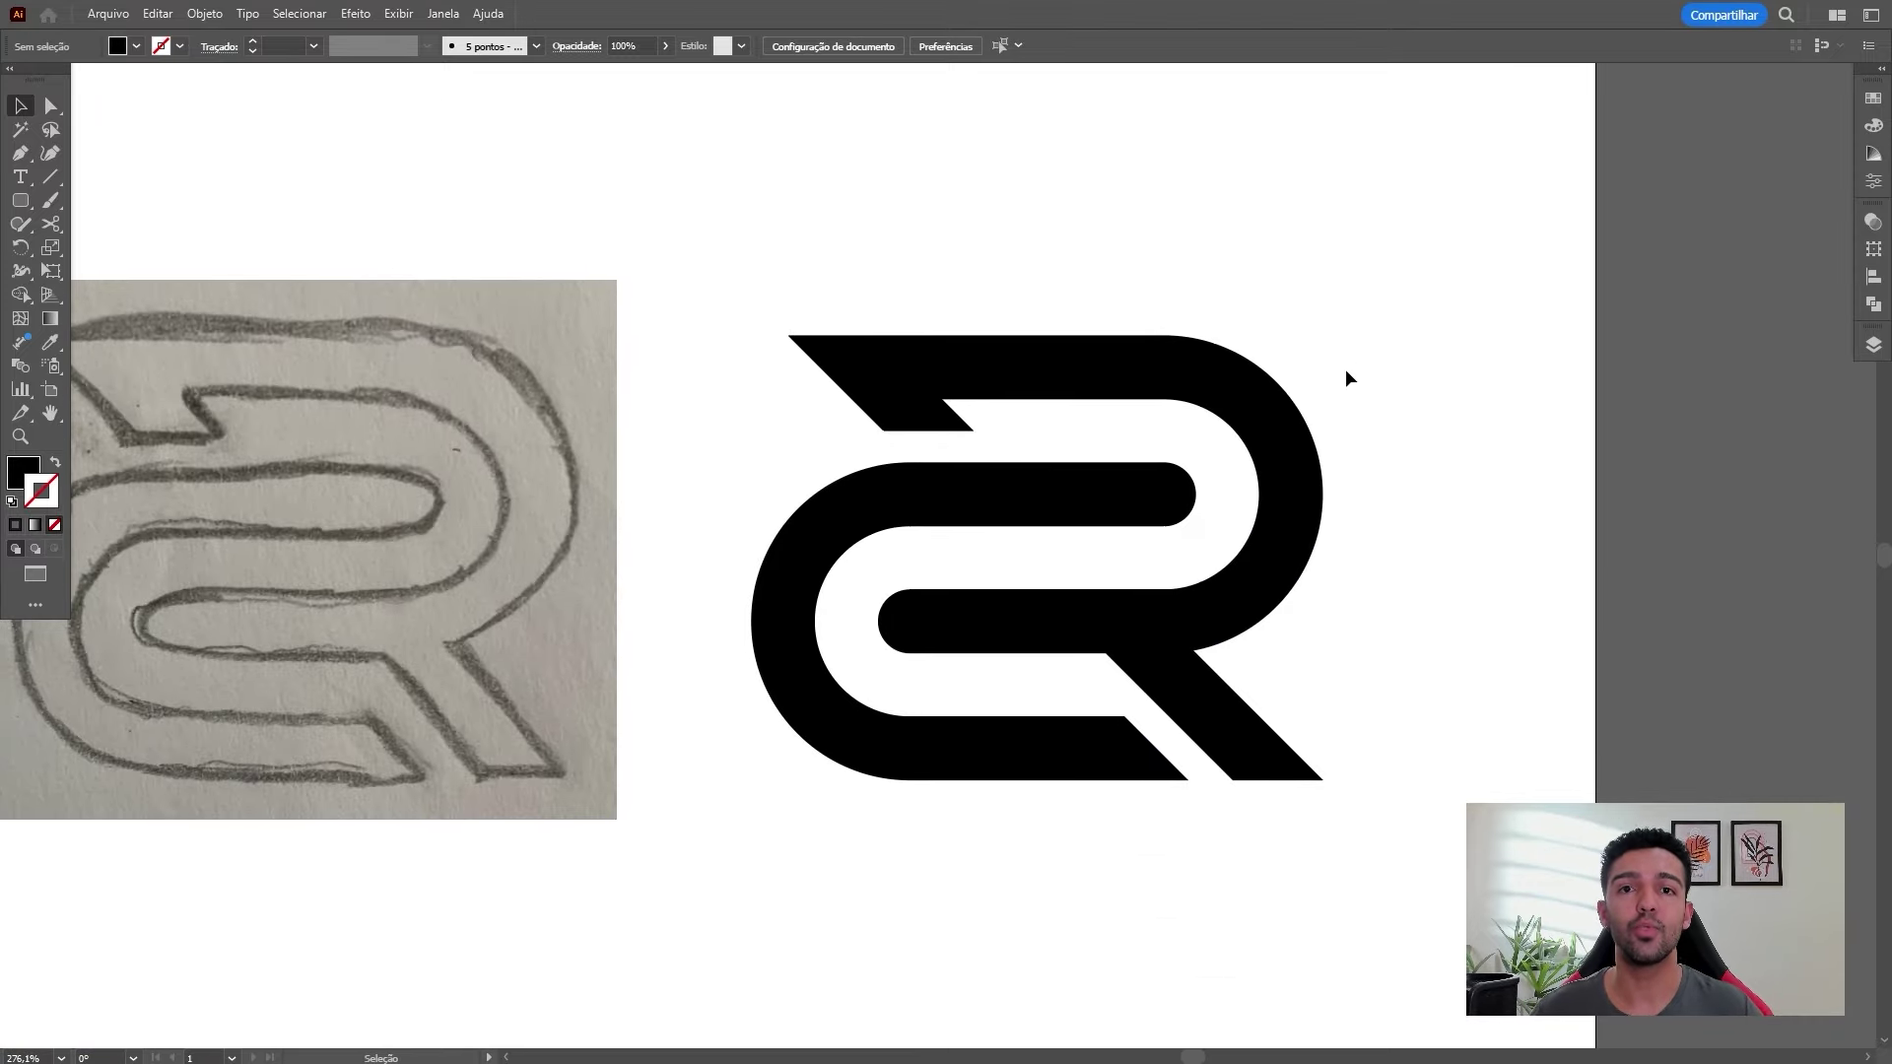
pyautogui.scroll(-2, 1380, 404)
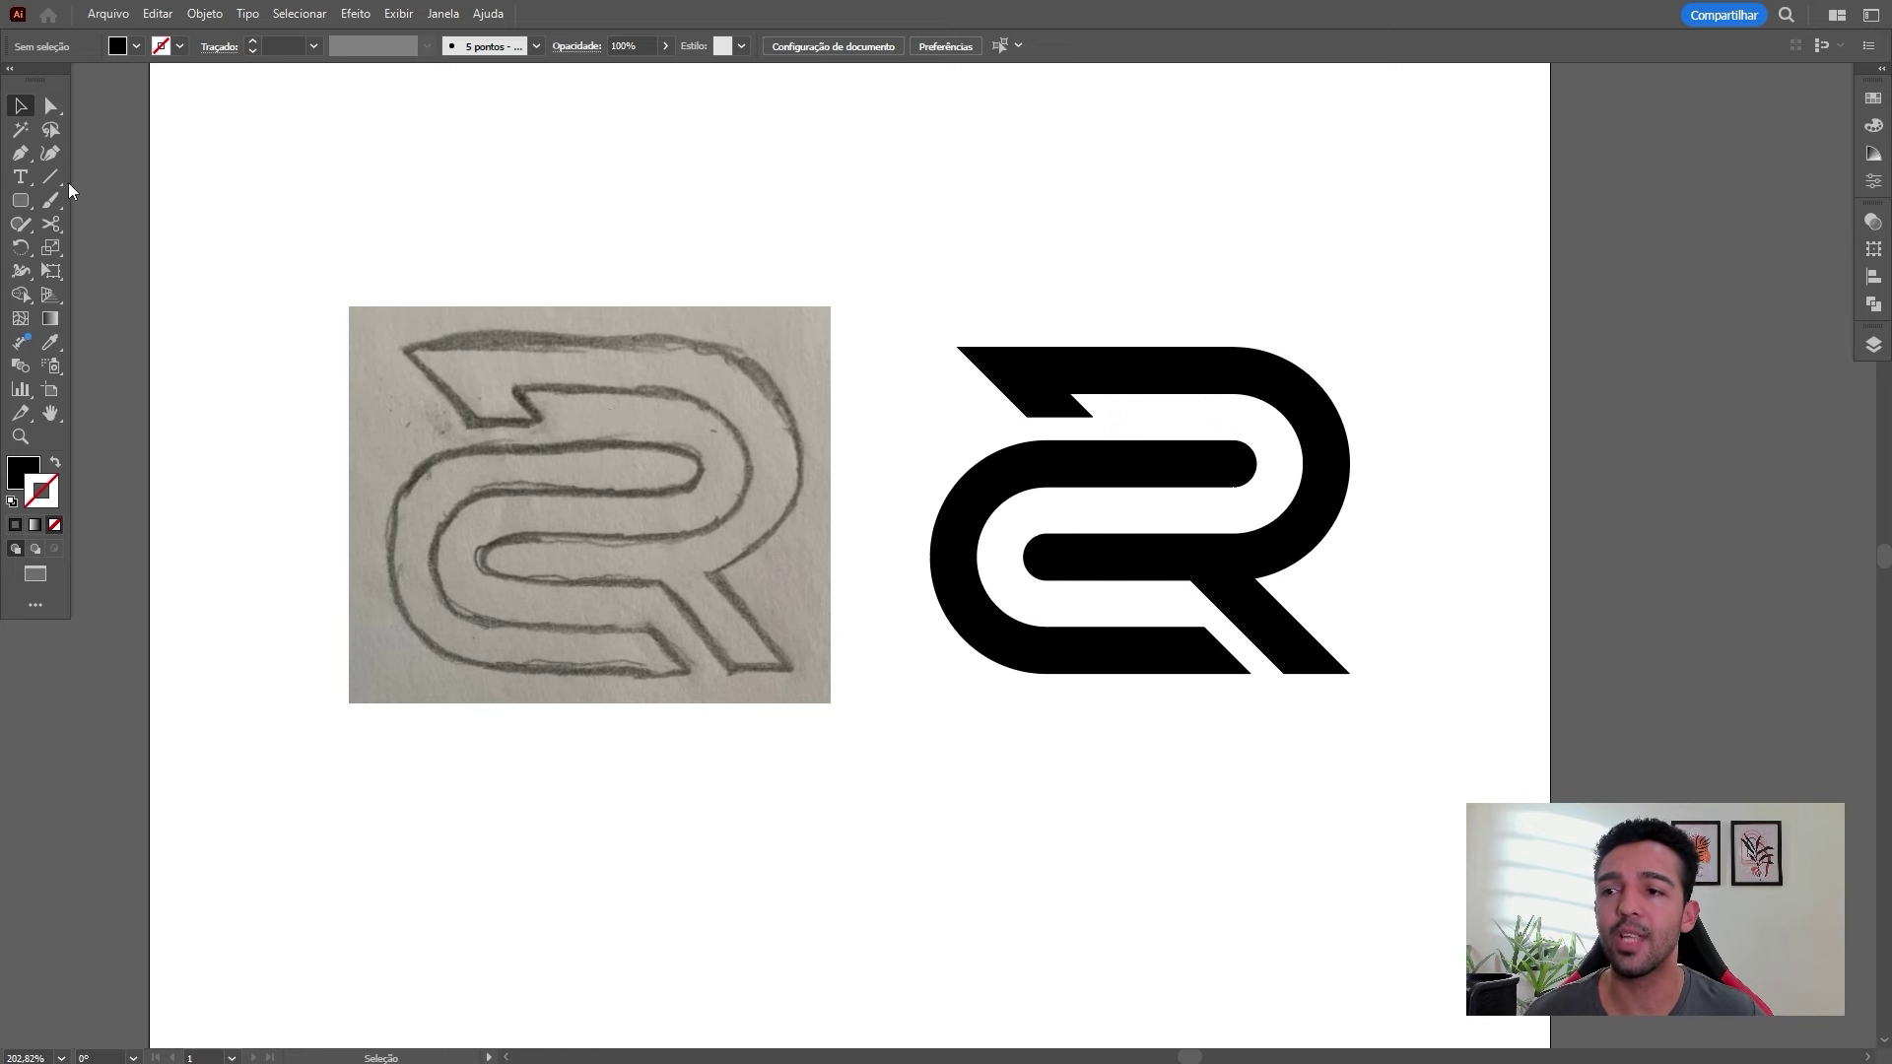
# Draw a trial S-shaped curve above the sketch with the Pen tool and swap its fill and stroke colours
pyautogui.click(20, 153)
pyautogui.moveTo(525, 193); pyautogui.dragTo(617, 392)
pyautogui.click(639, 336)
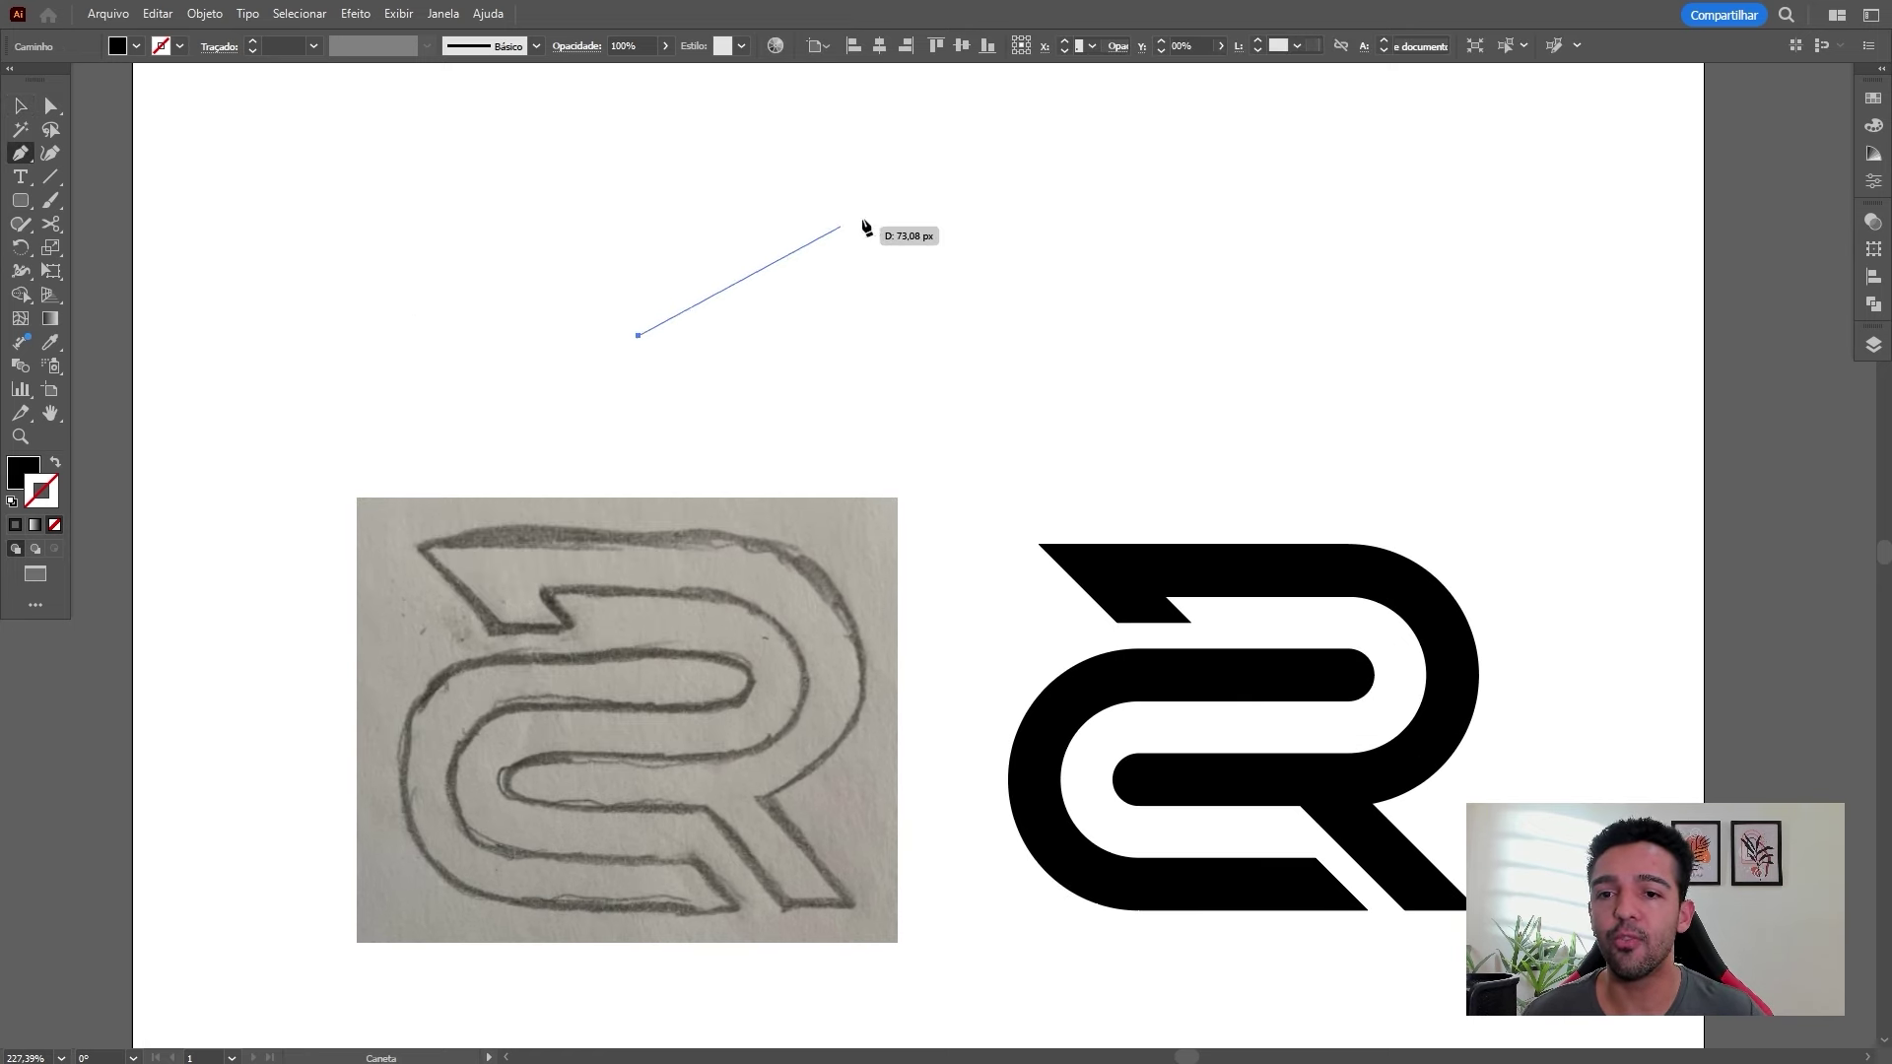
pyautogui.moveTo(887, 200); pyautogui.dragTo(1016, 273)
pyautogui.click(1167, 130)
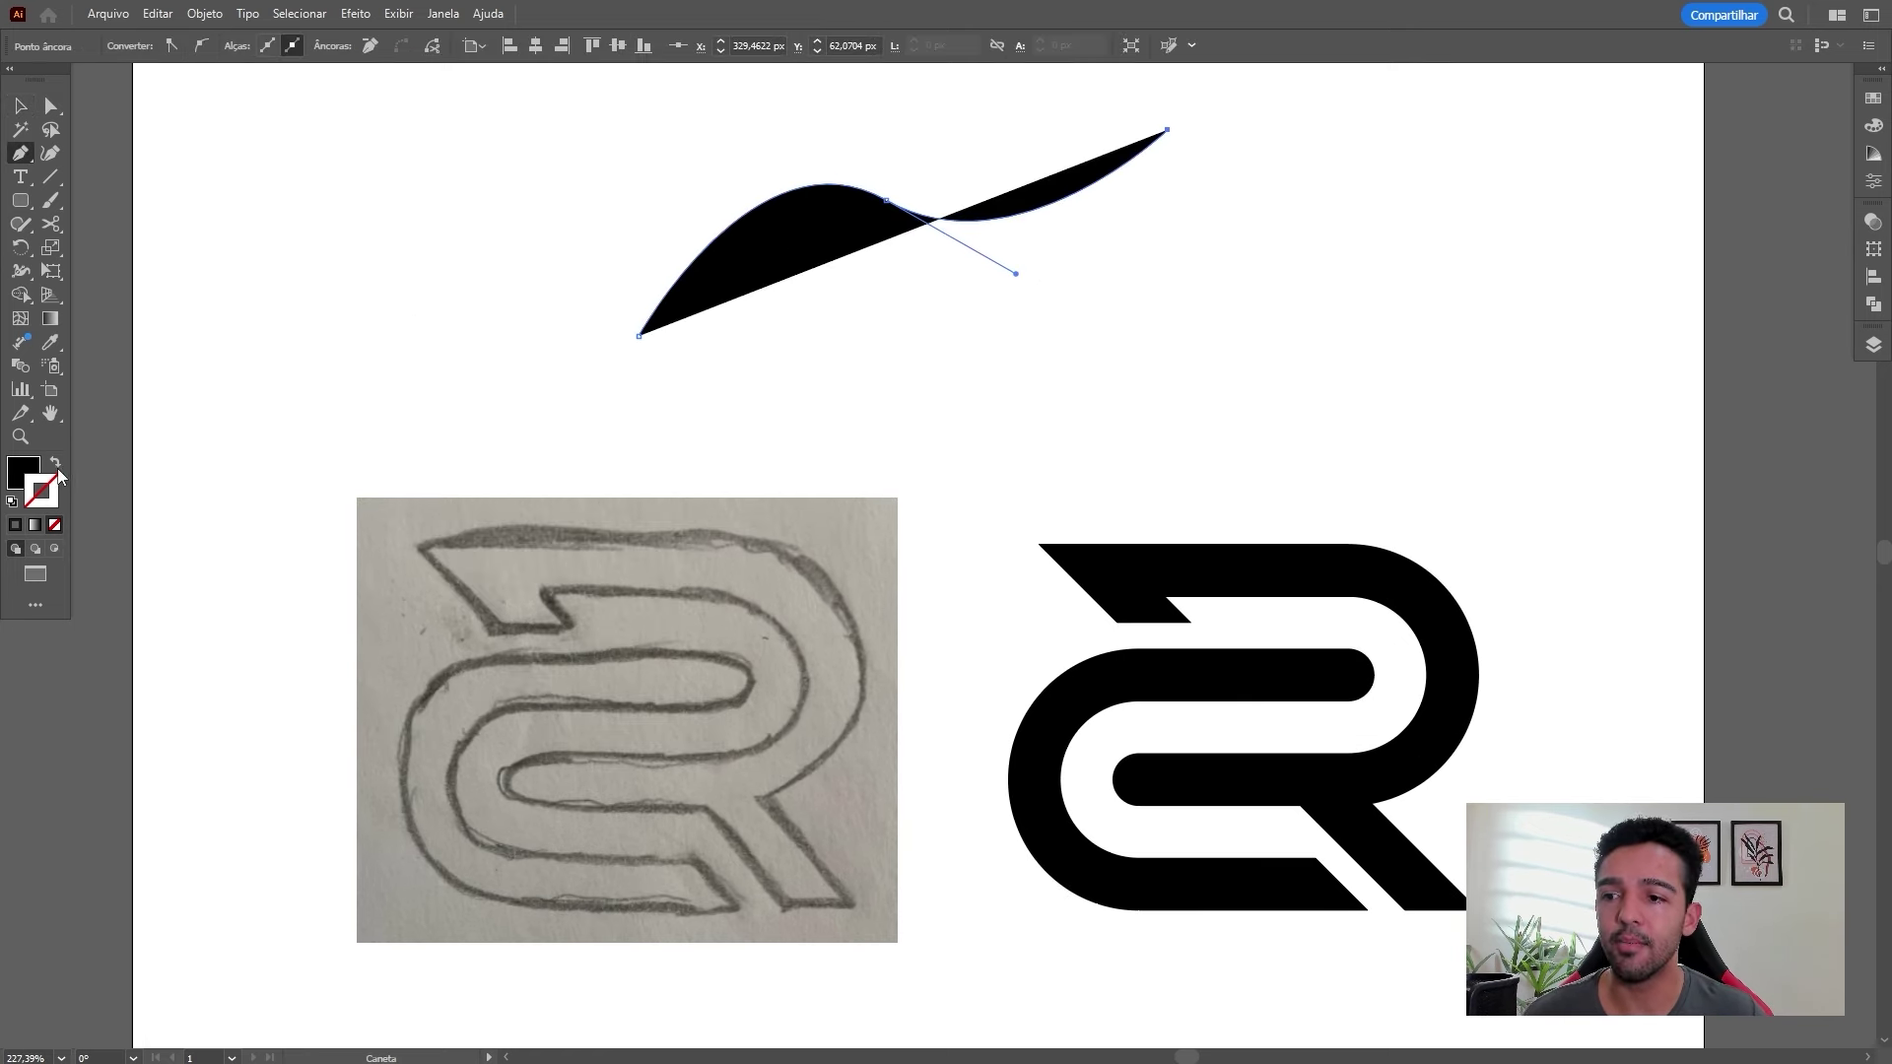
pyautogui.click(56, 462)
pyautogui.scroll(2, 1045, 276)
pyautogui.scroll(6, 1005, 295)
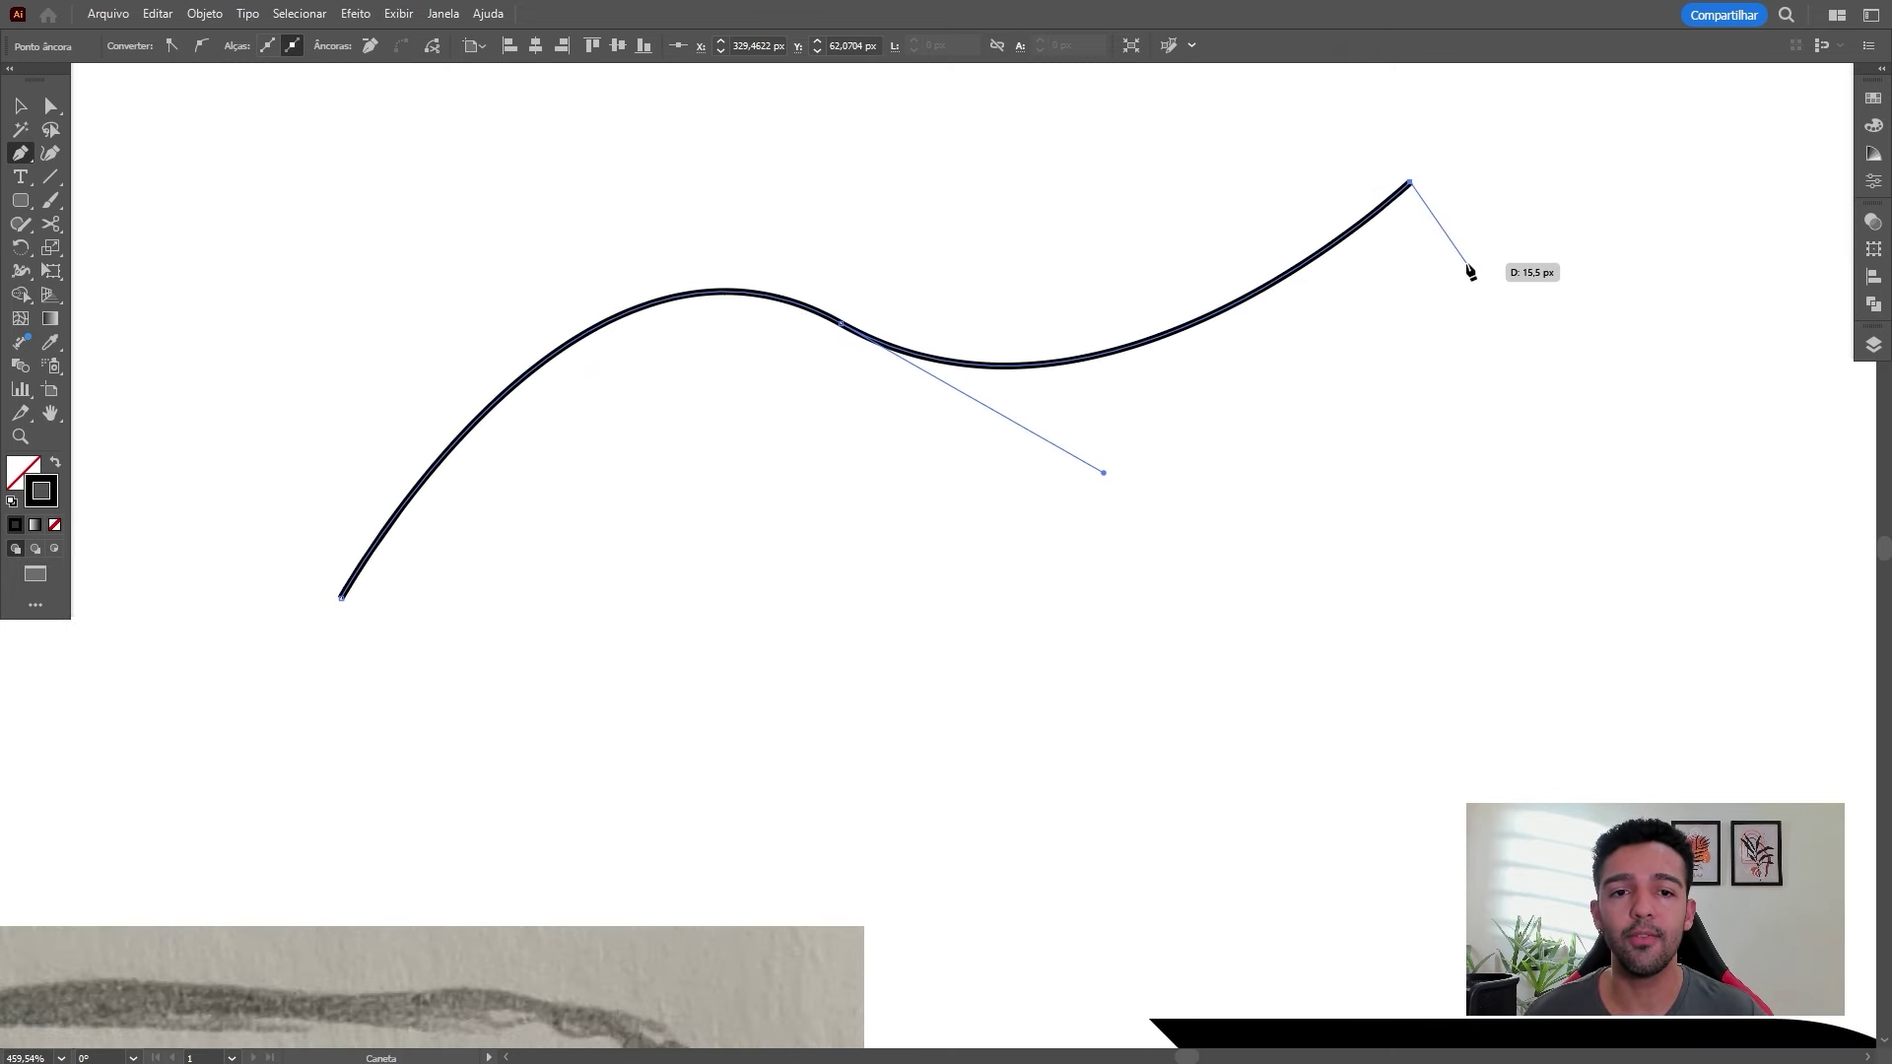
# Delete the trial Pen curve above the sketch
pyautogui.moveTo(1470, 273); pyautogui.dragTo(1335, 393)
pyautogui.press('v')
pyautogui.press('Delete')
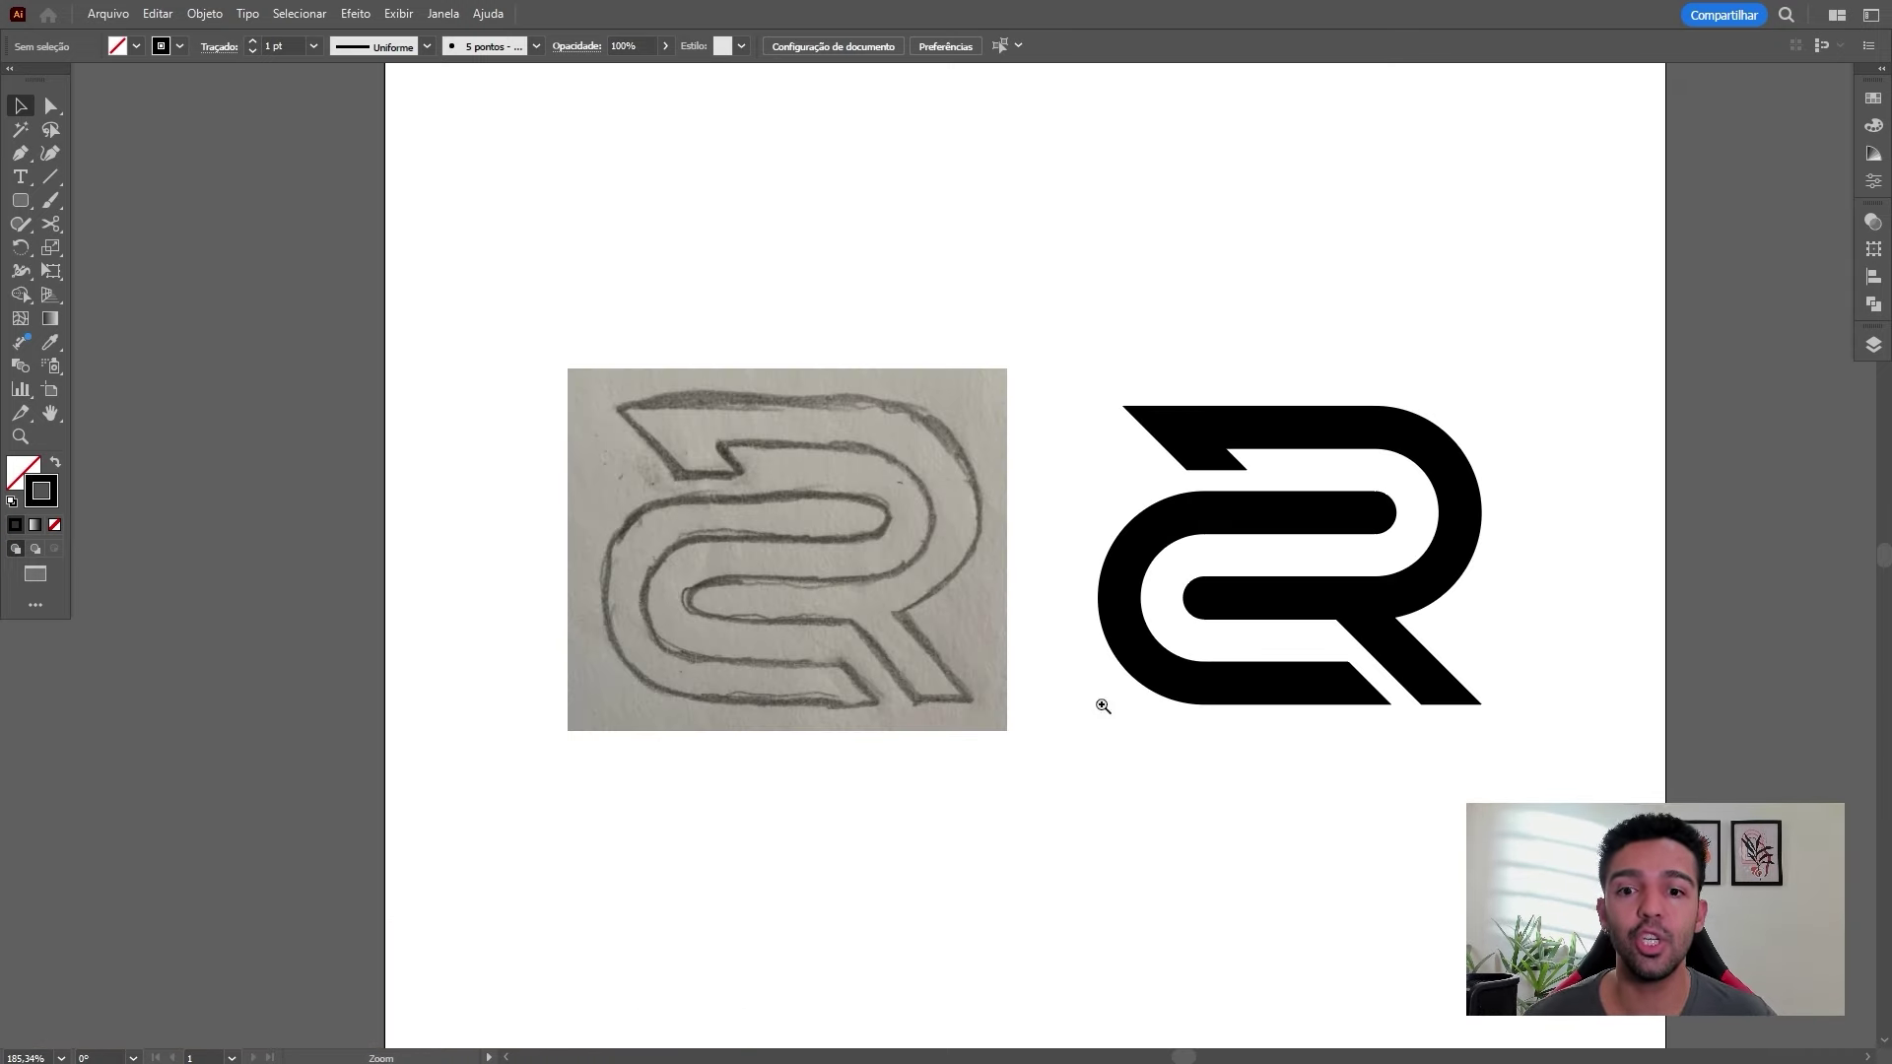
pyautogui.scroll(3, 751, 657)
pyautogui.moveTo(905, 760); pyautogui.dragTo(1067, 774)
pyautogui.scroll(-1, 1077, 798)
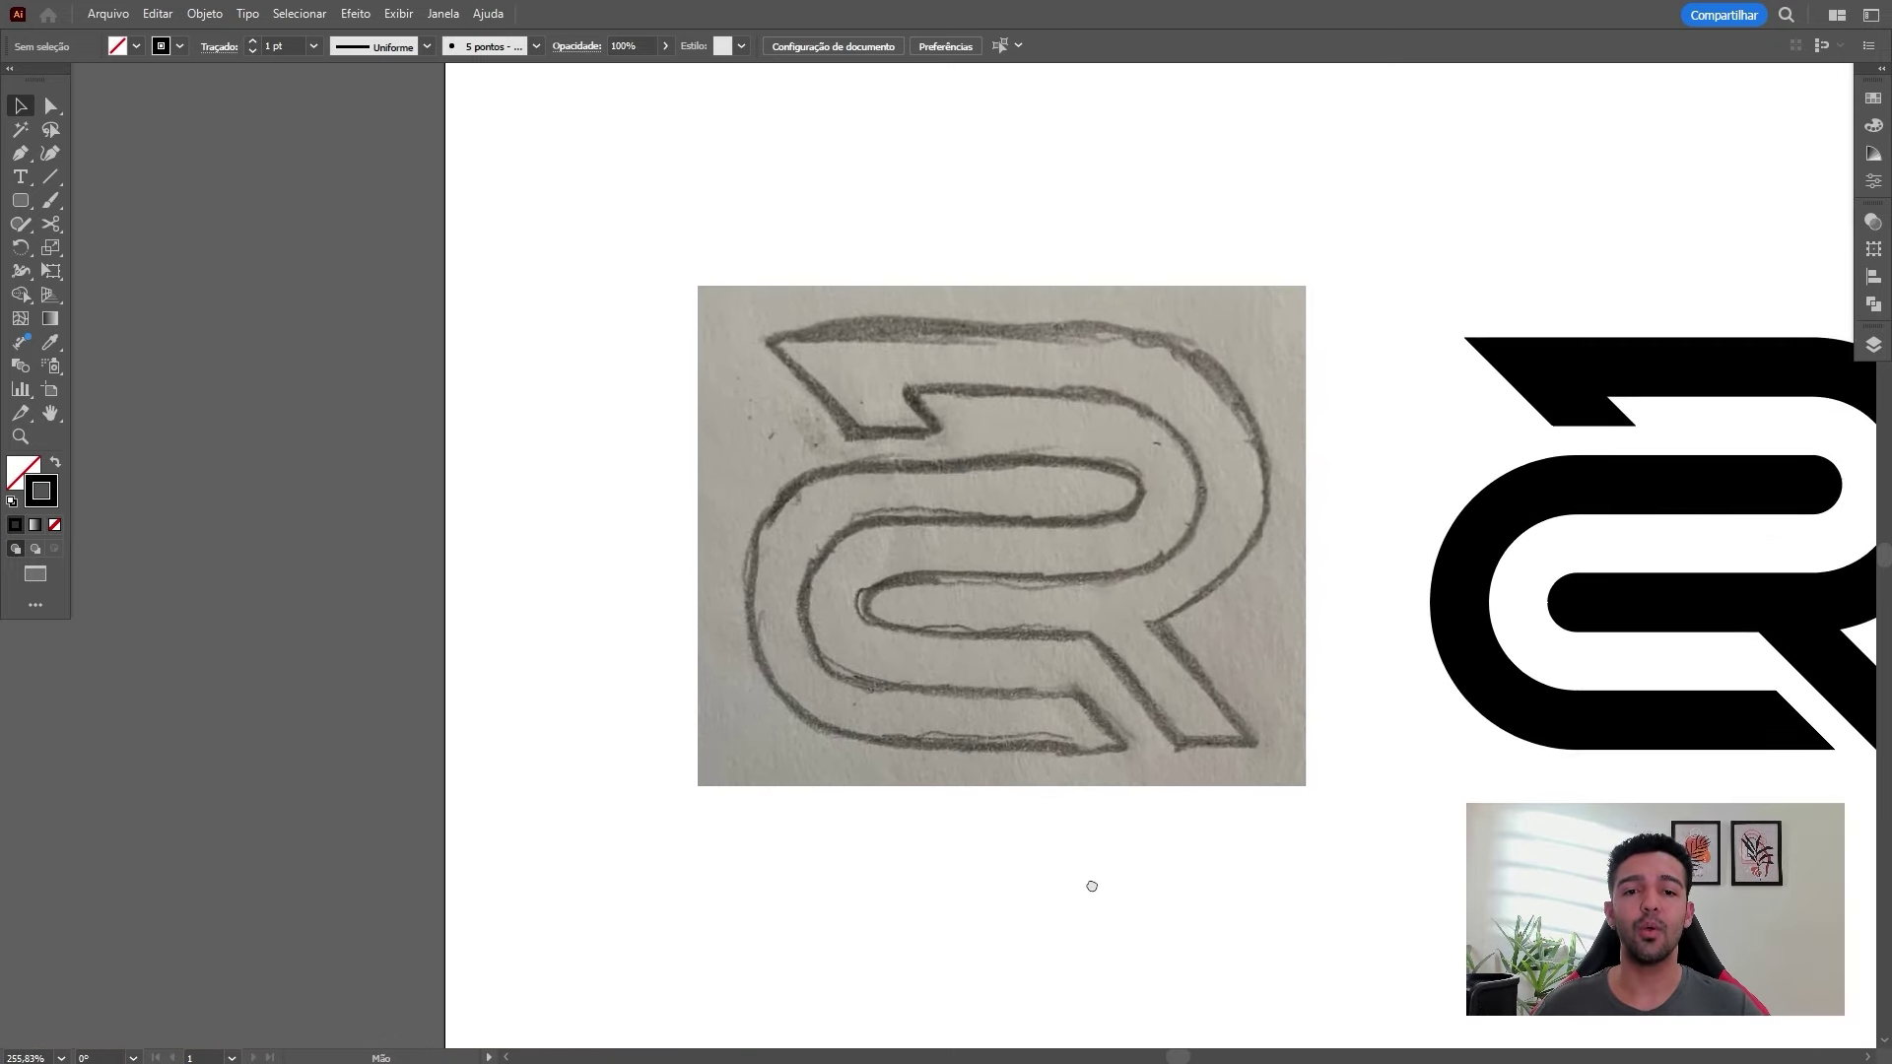
pyautogui.moveTo(1090, 887); pyautogui.dragTo(1152, 901)
pyautogui.scroll(1, 1155, 905)
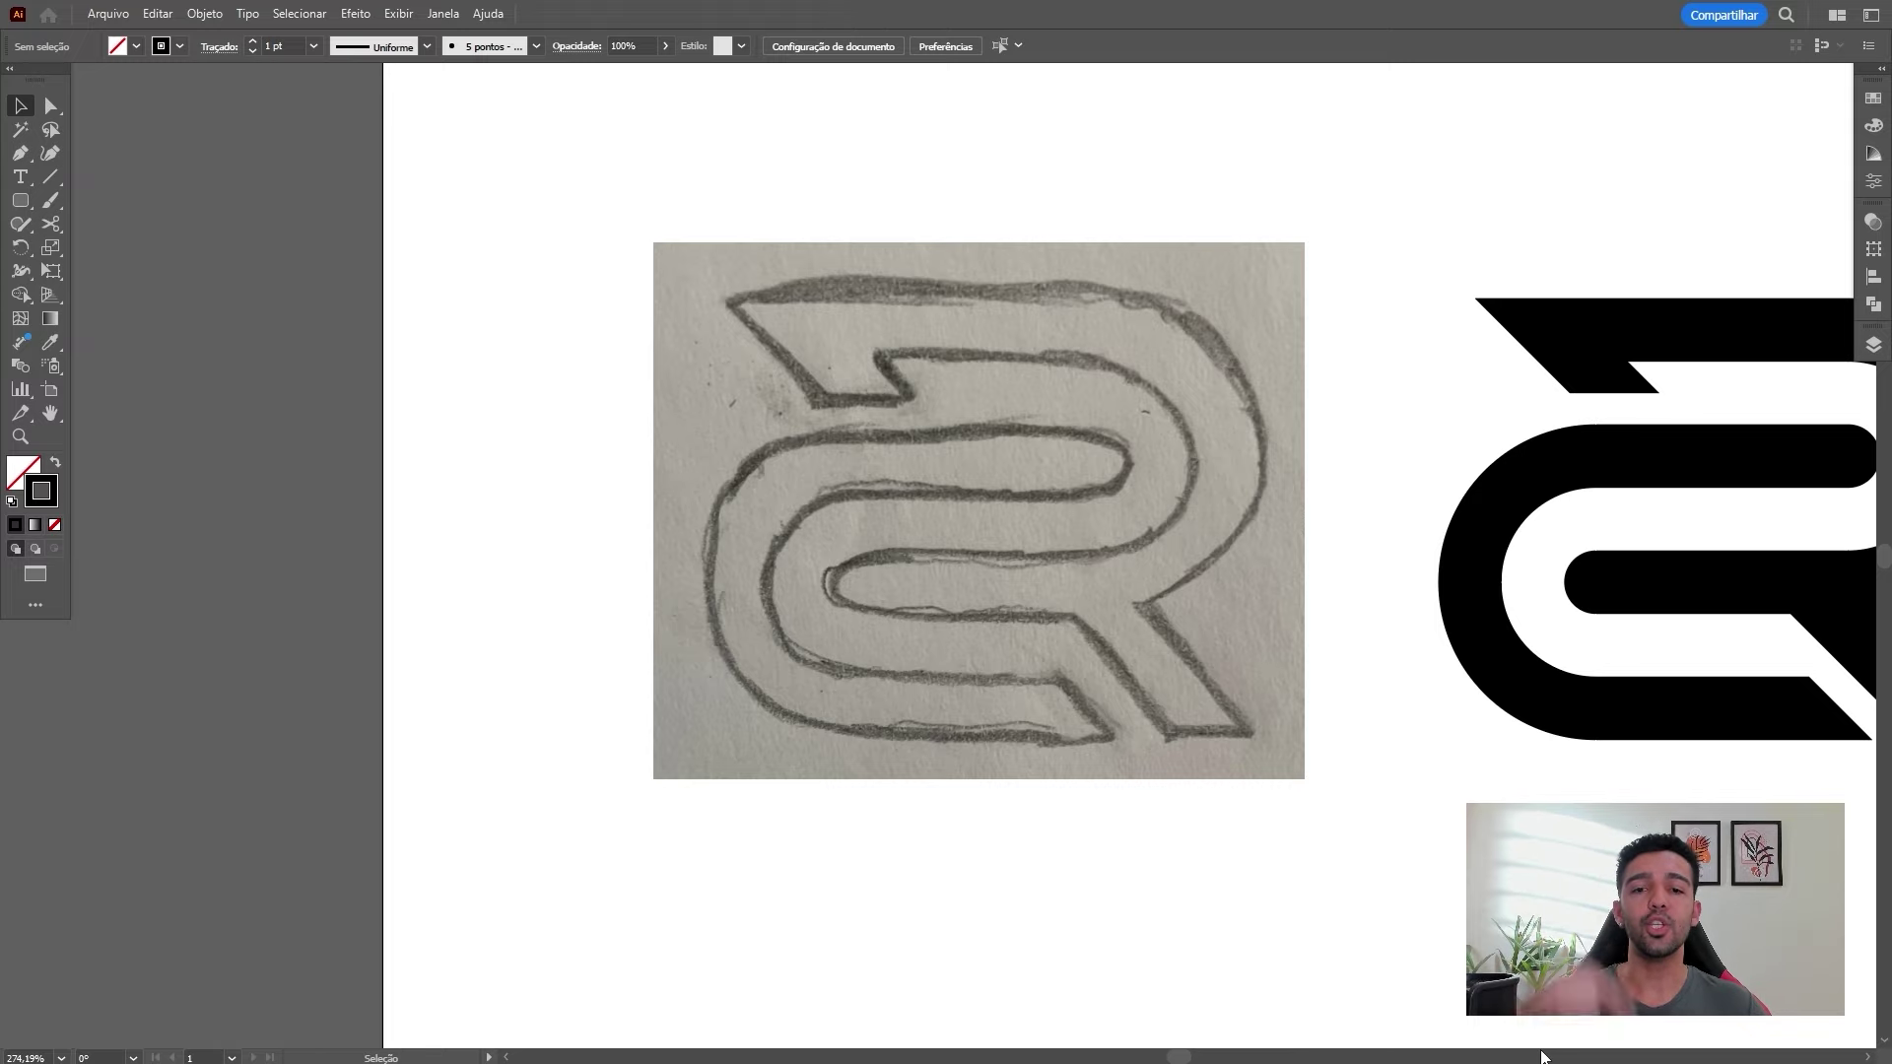
pyautogui.scroll(-5, 1416, 566)
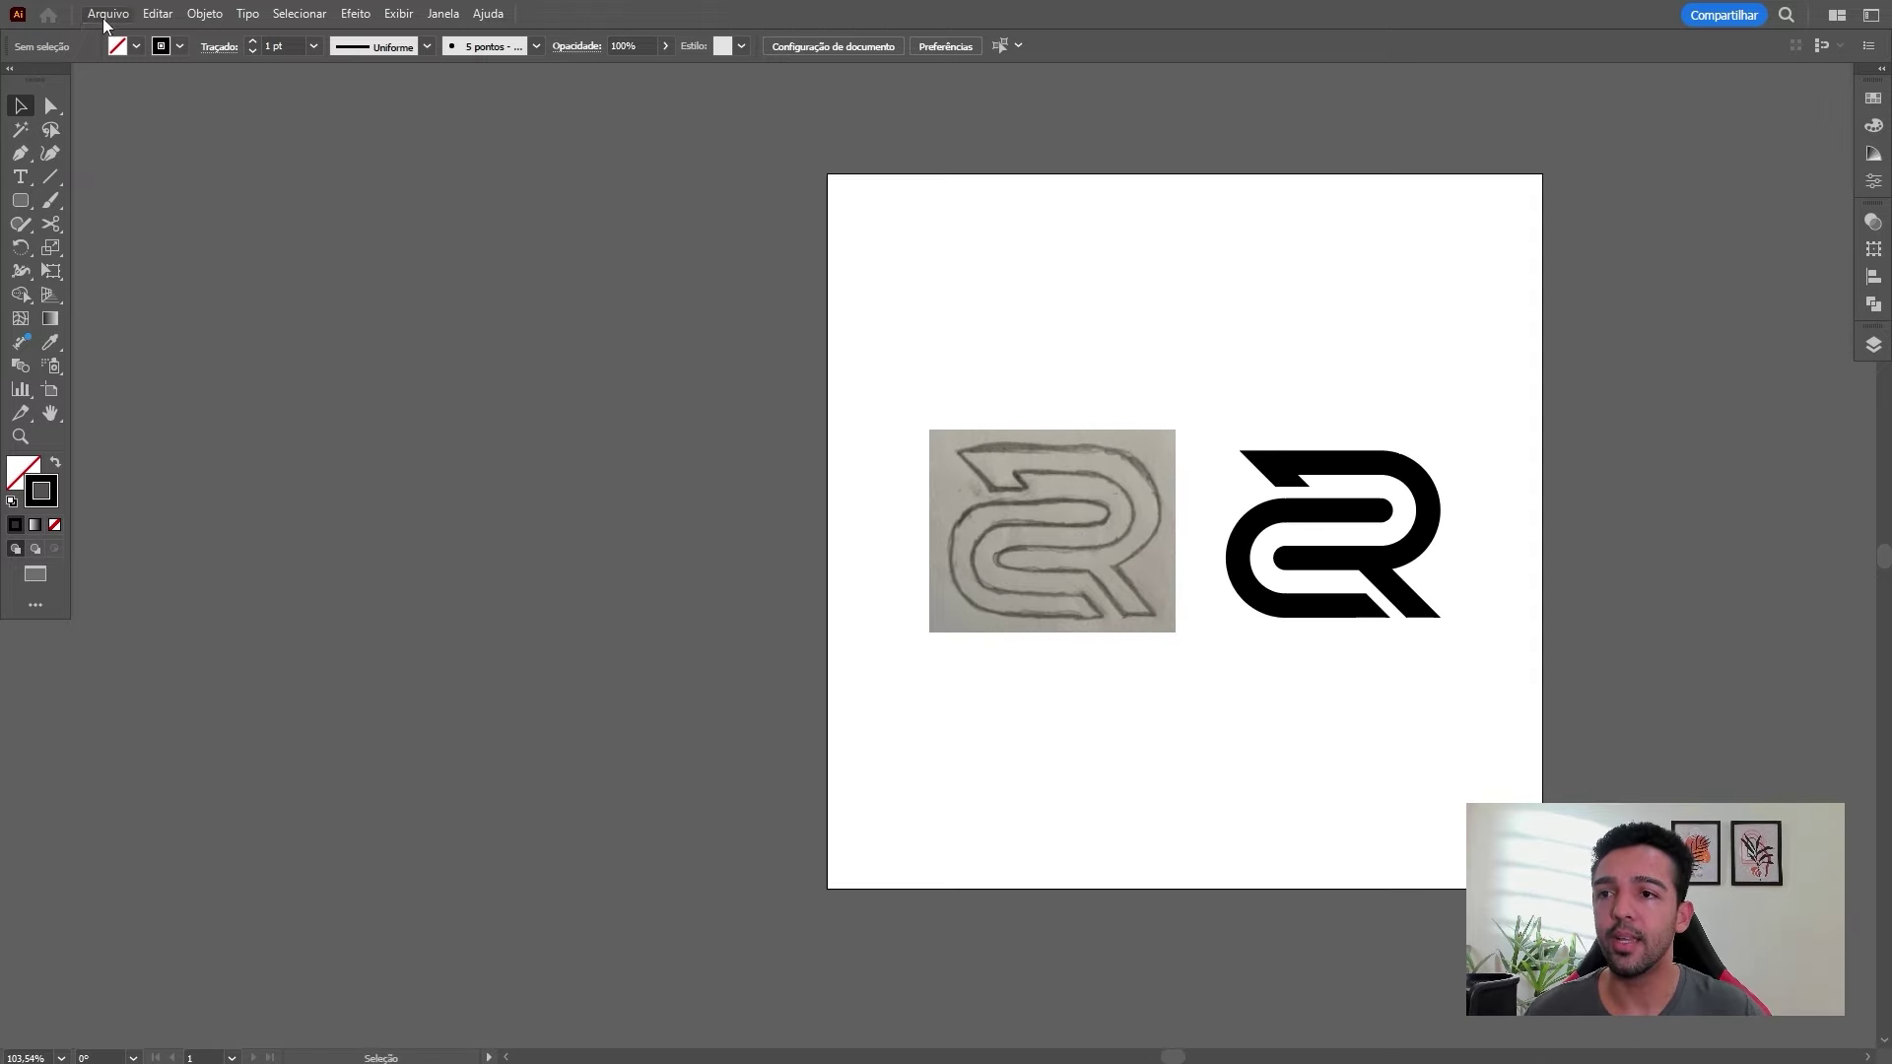
# Create a new 500 x 500 px document with one artboard in RGB colour mode
pyautogui.click(108, 14)
pyautogui.click(139, 36)
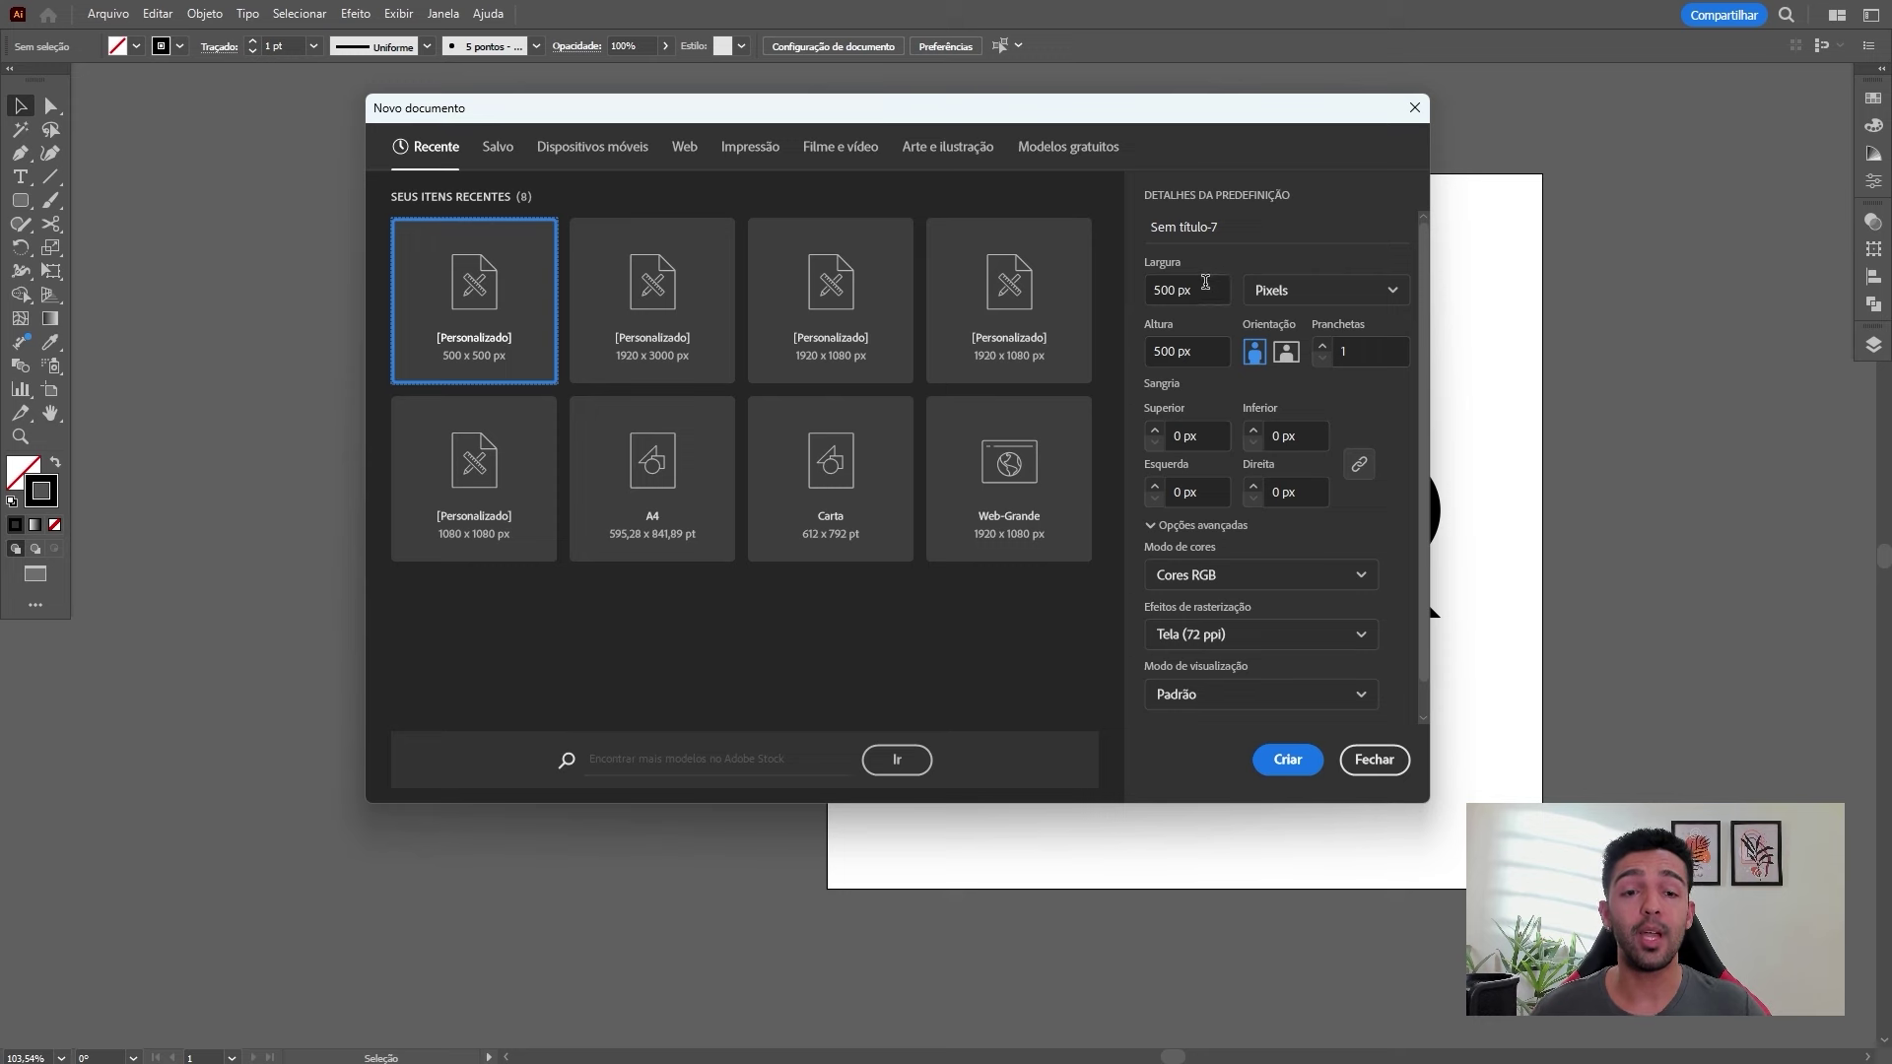
pyautogui.click(1201, 290)
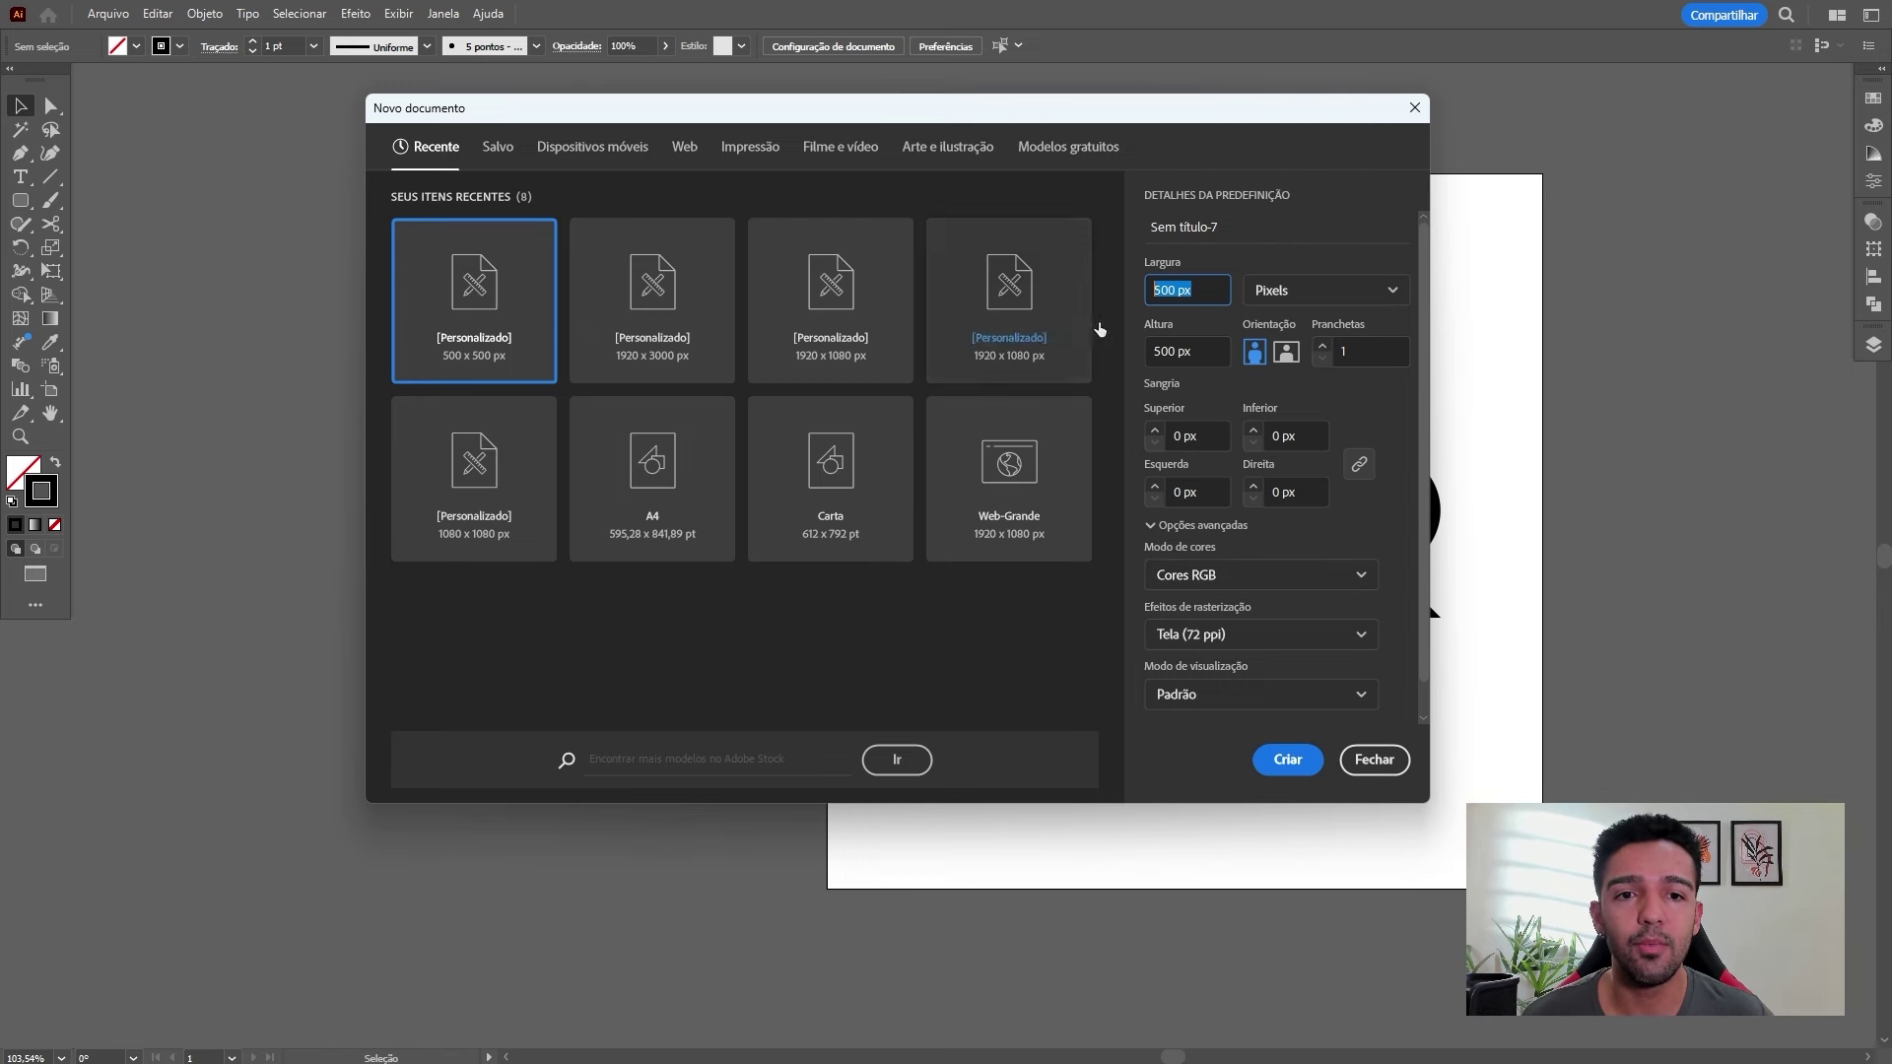
pyautogui.press('Tab')
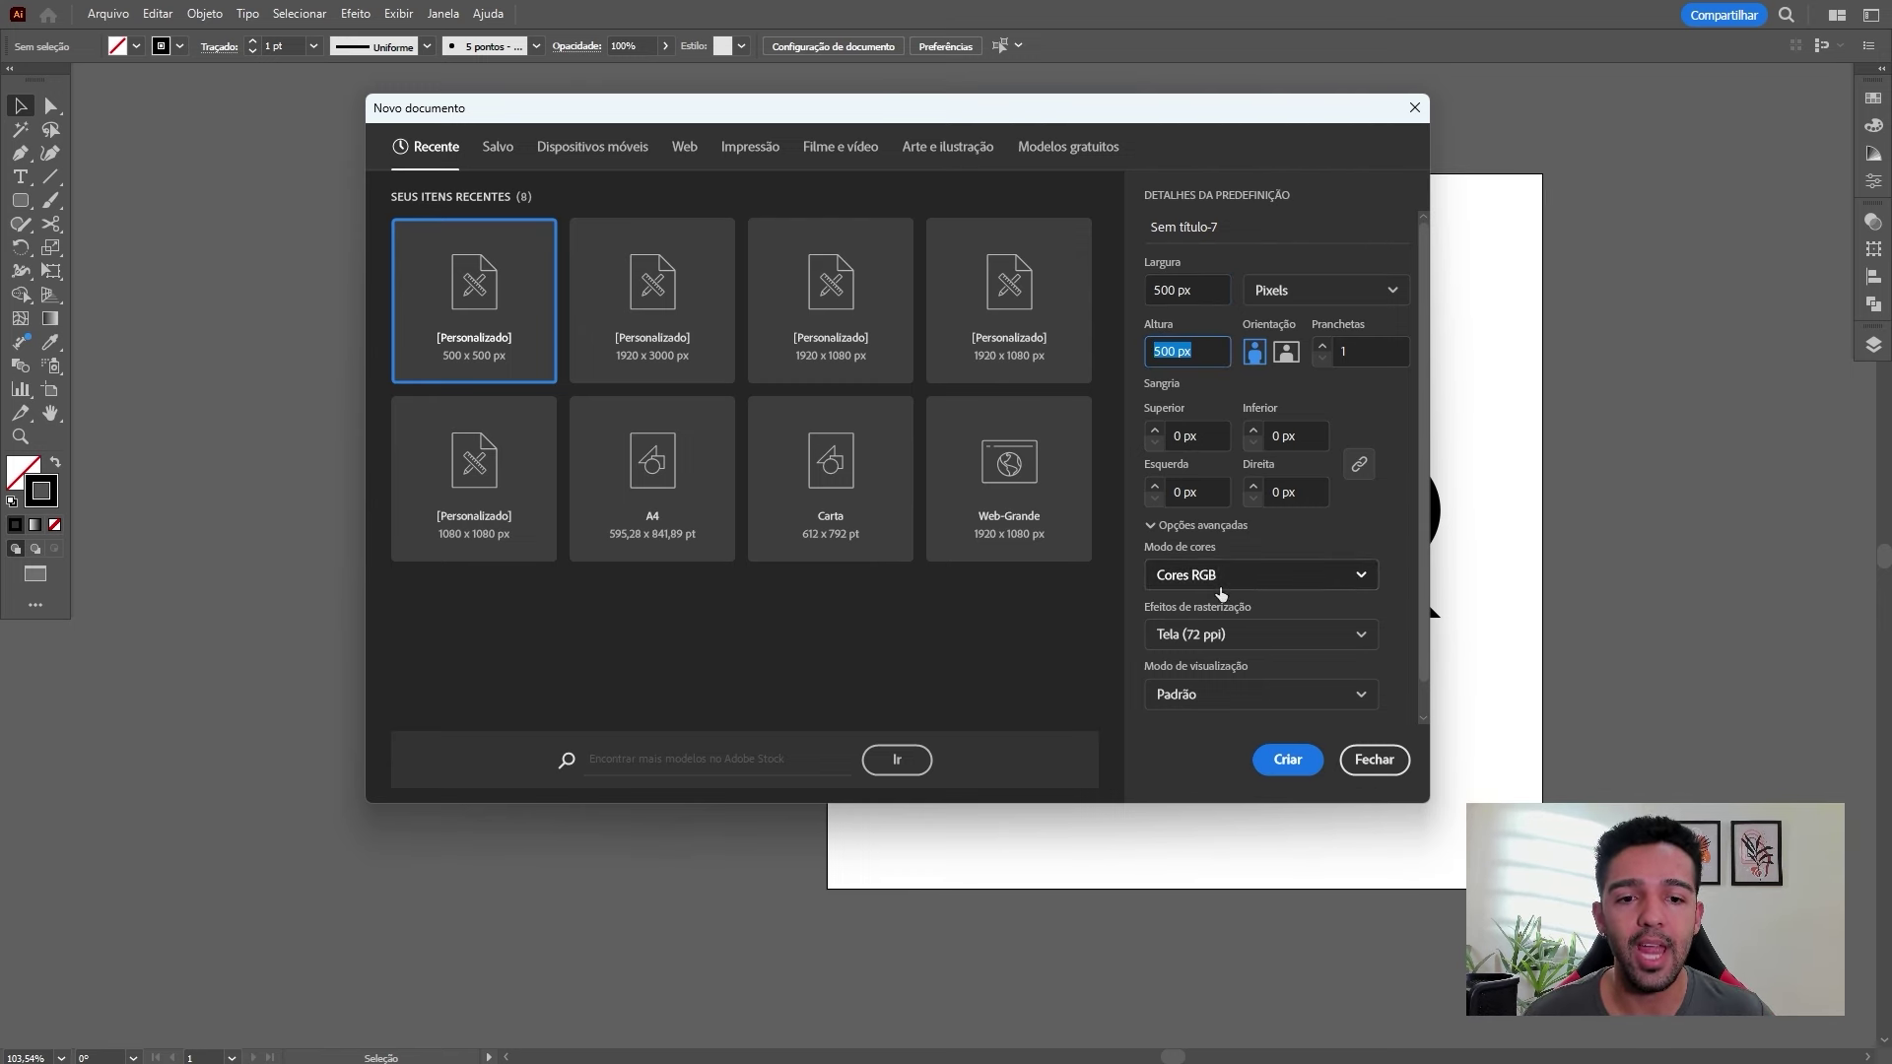
pyautogui.click(1288, 761)
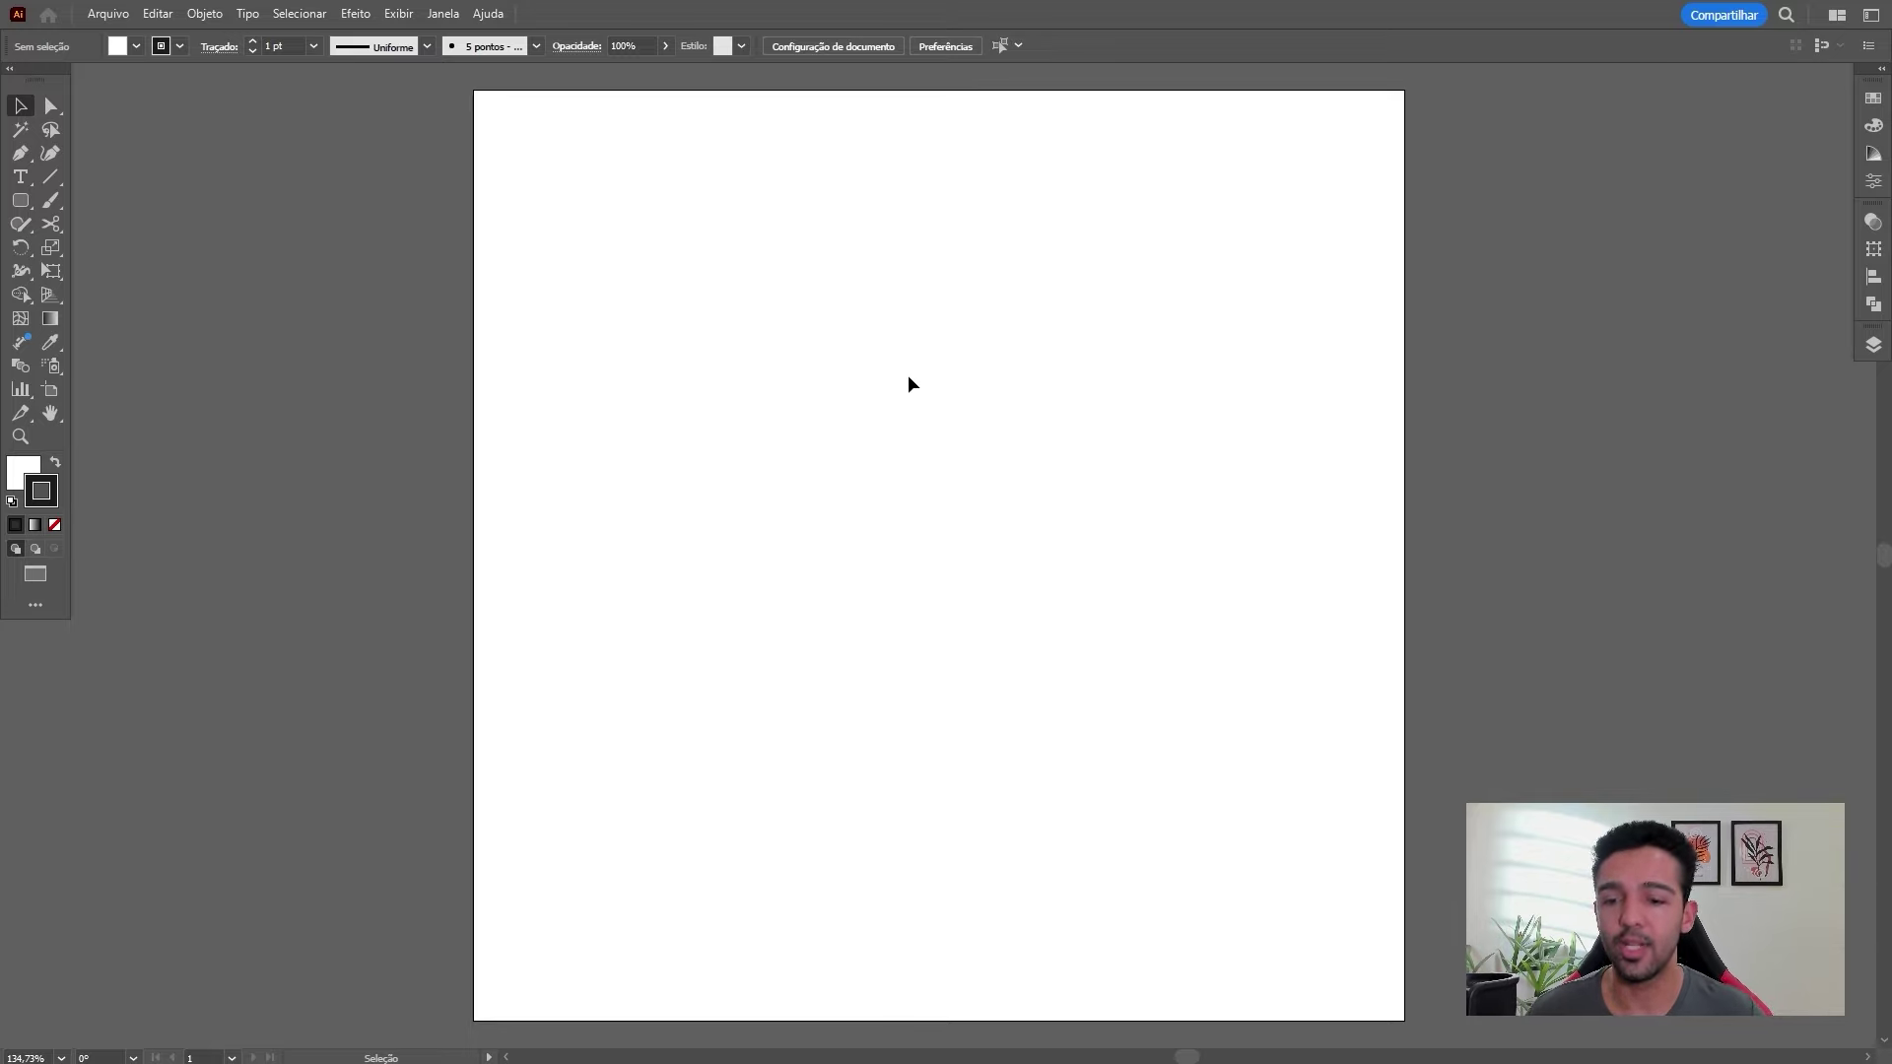
# Place the pencil sketch image on the blank artboard, scaled proportionally to about 204 px wide
pyautogui.hotkey('ctrl', 'shift', 'p')
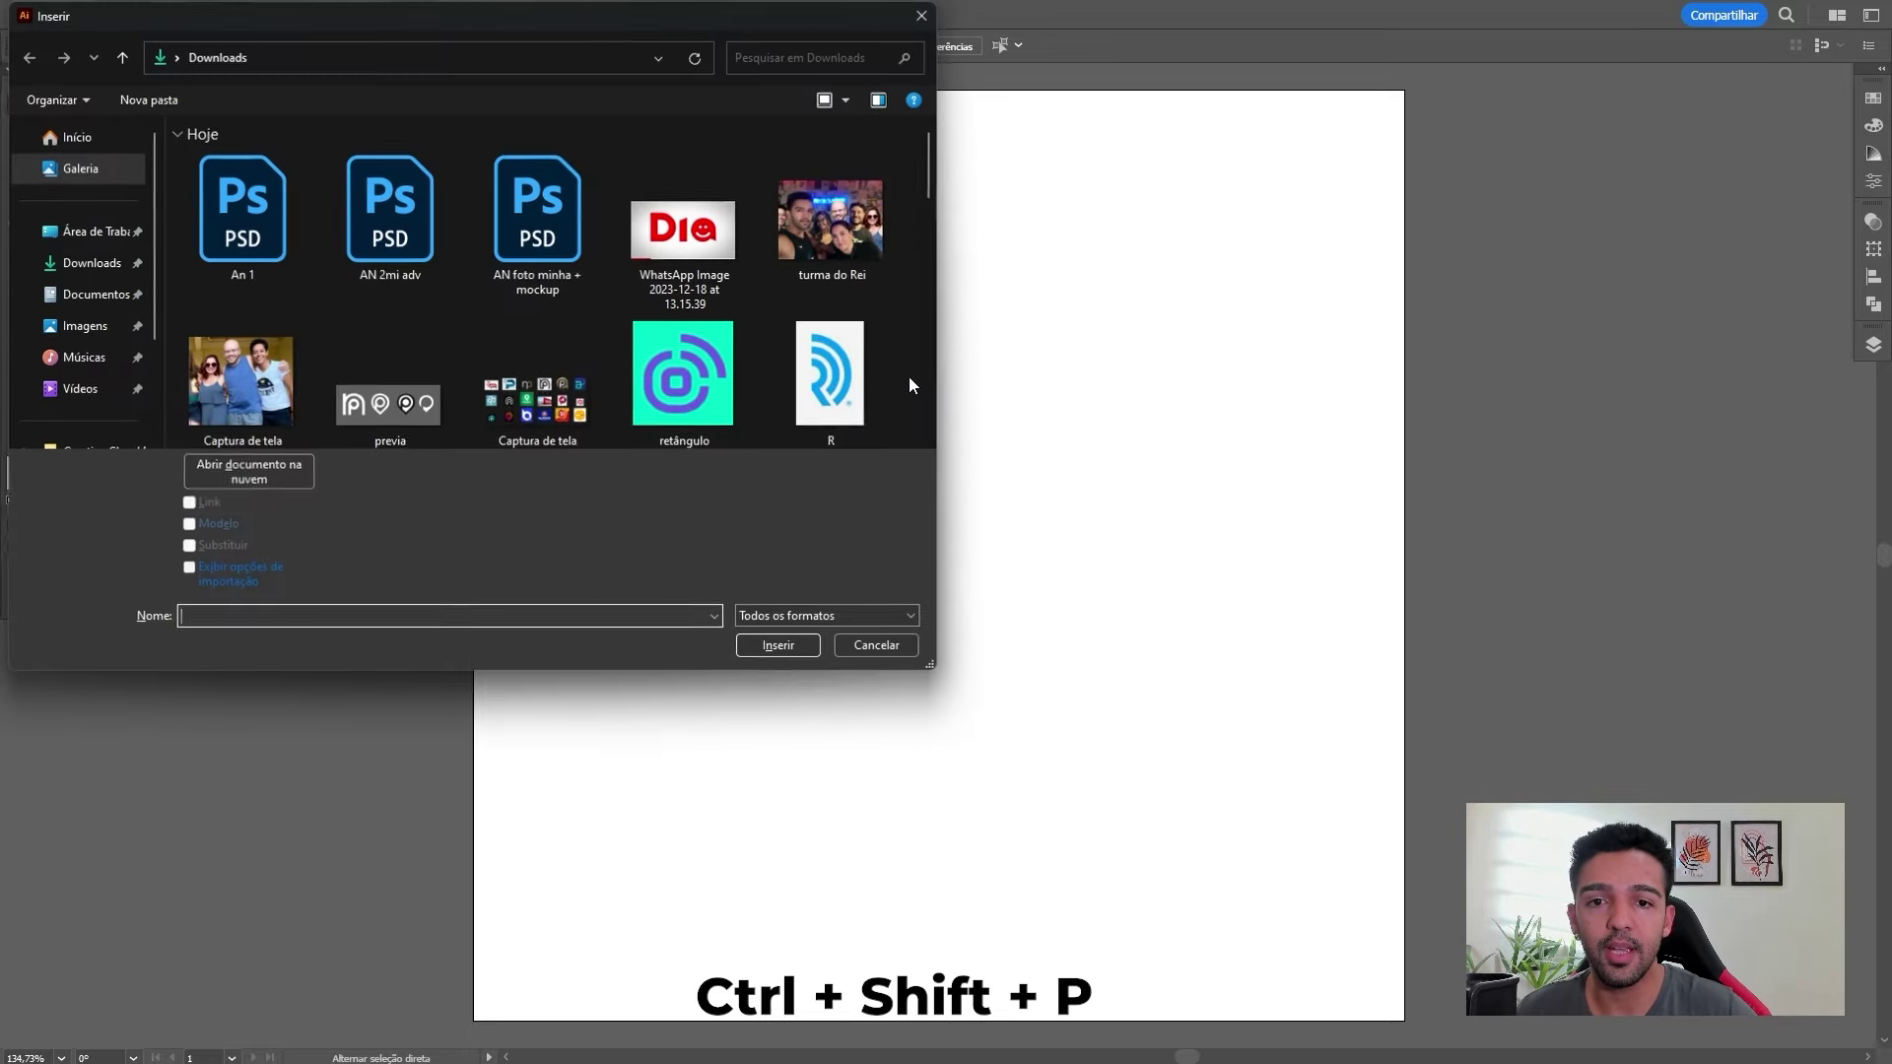
pyautogui.moveTo(936, 190); pyautogui.dragTo(856, 281)
pyautogui.click(694, 296)
pyautogui.click(781, 644)
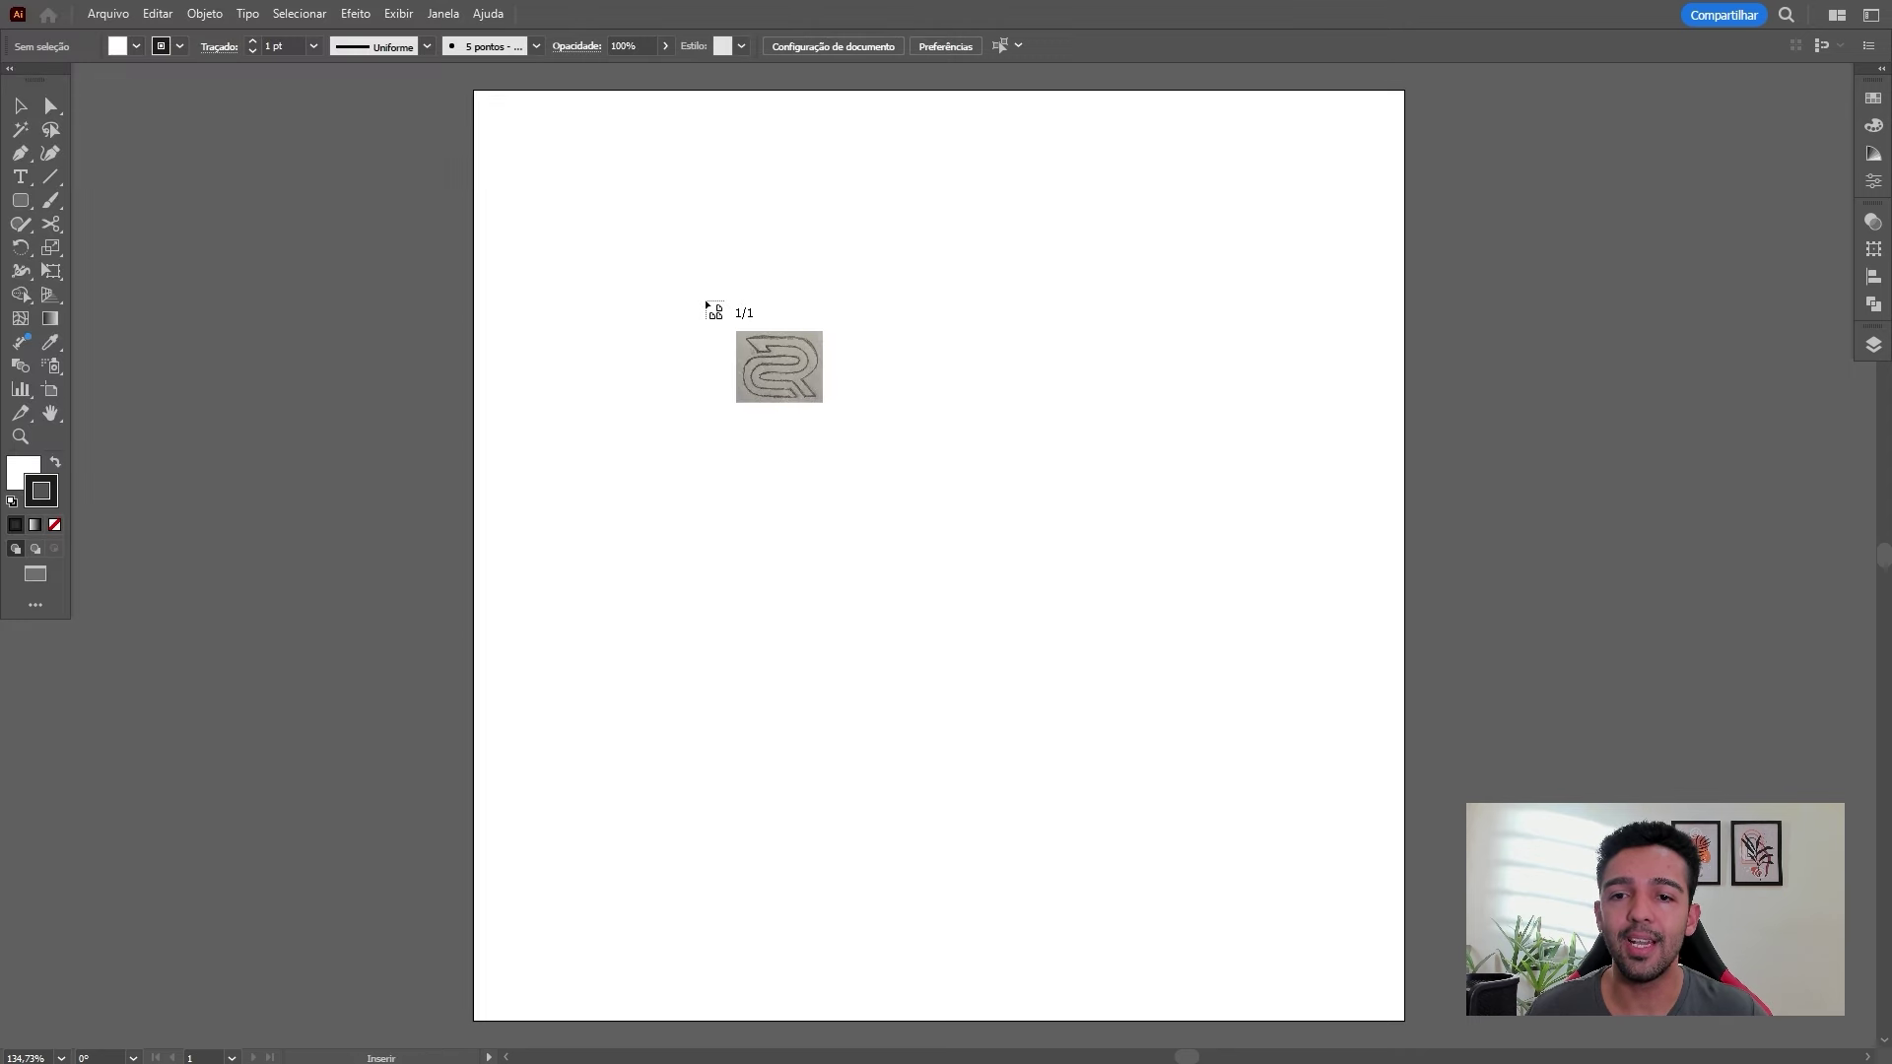
pyautogui.moveTo(688, 247); pyautogui.dragTo(1090, 611)
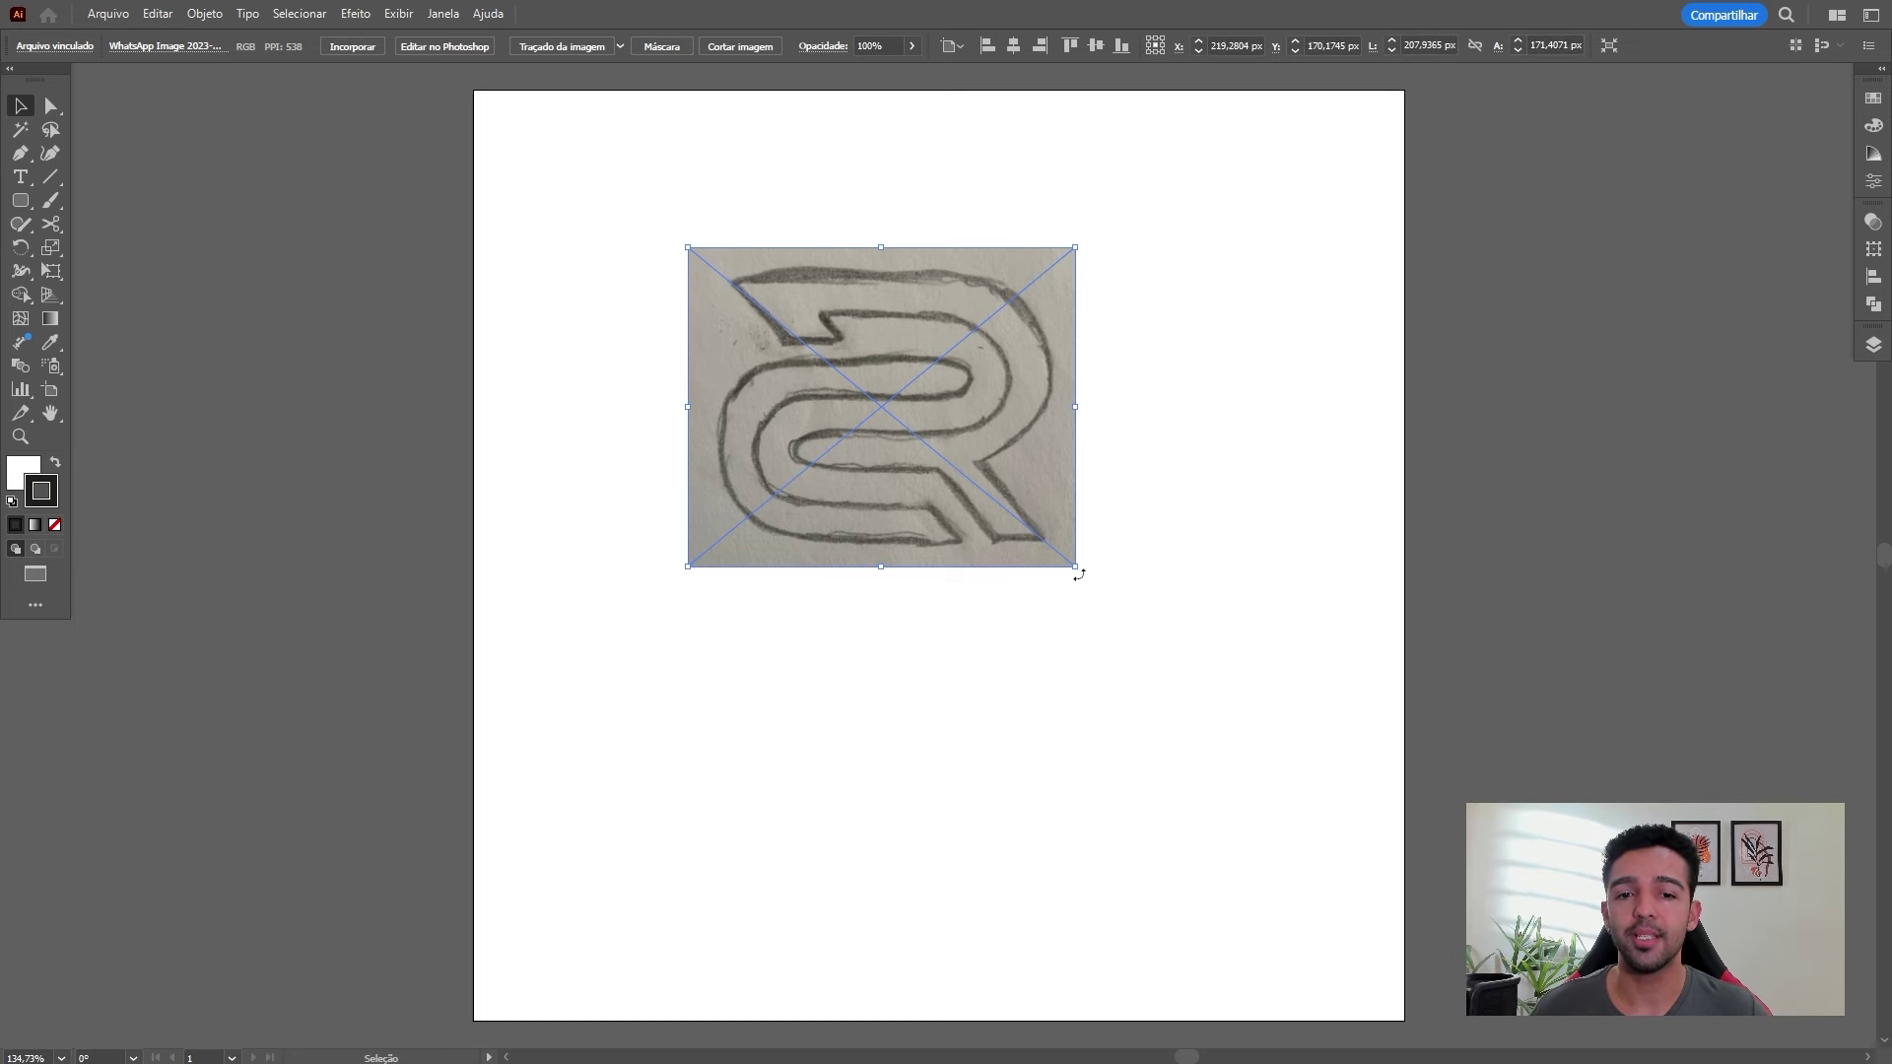
pyautogui.moveTo(1078, 570); pyautogui.dragTo(1119, 607)
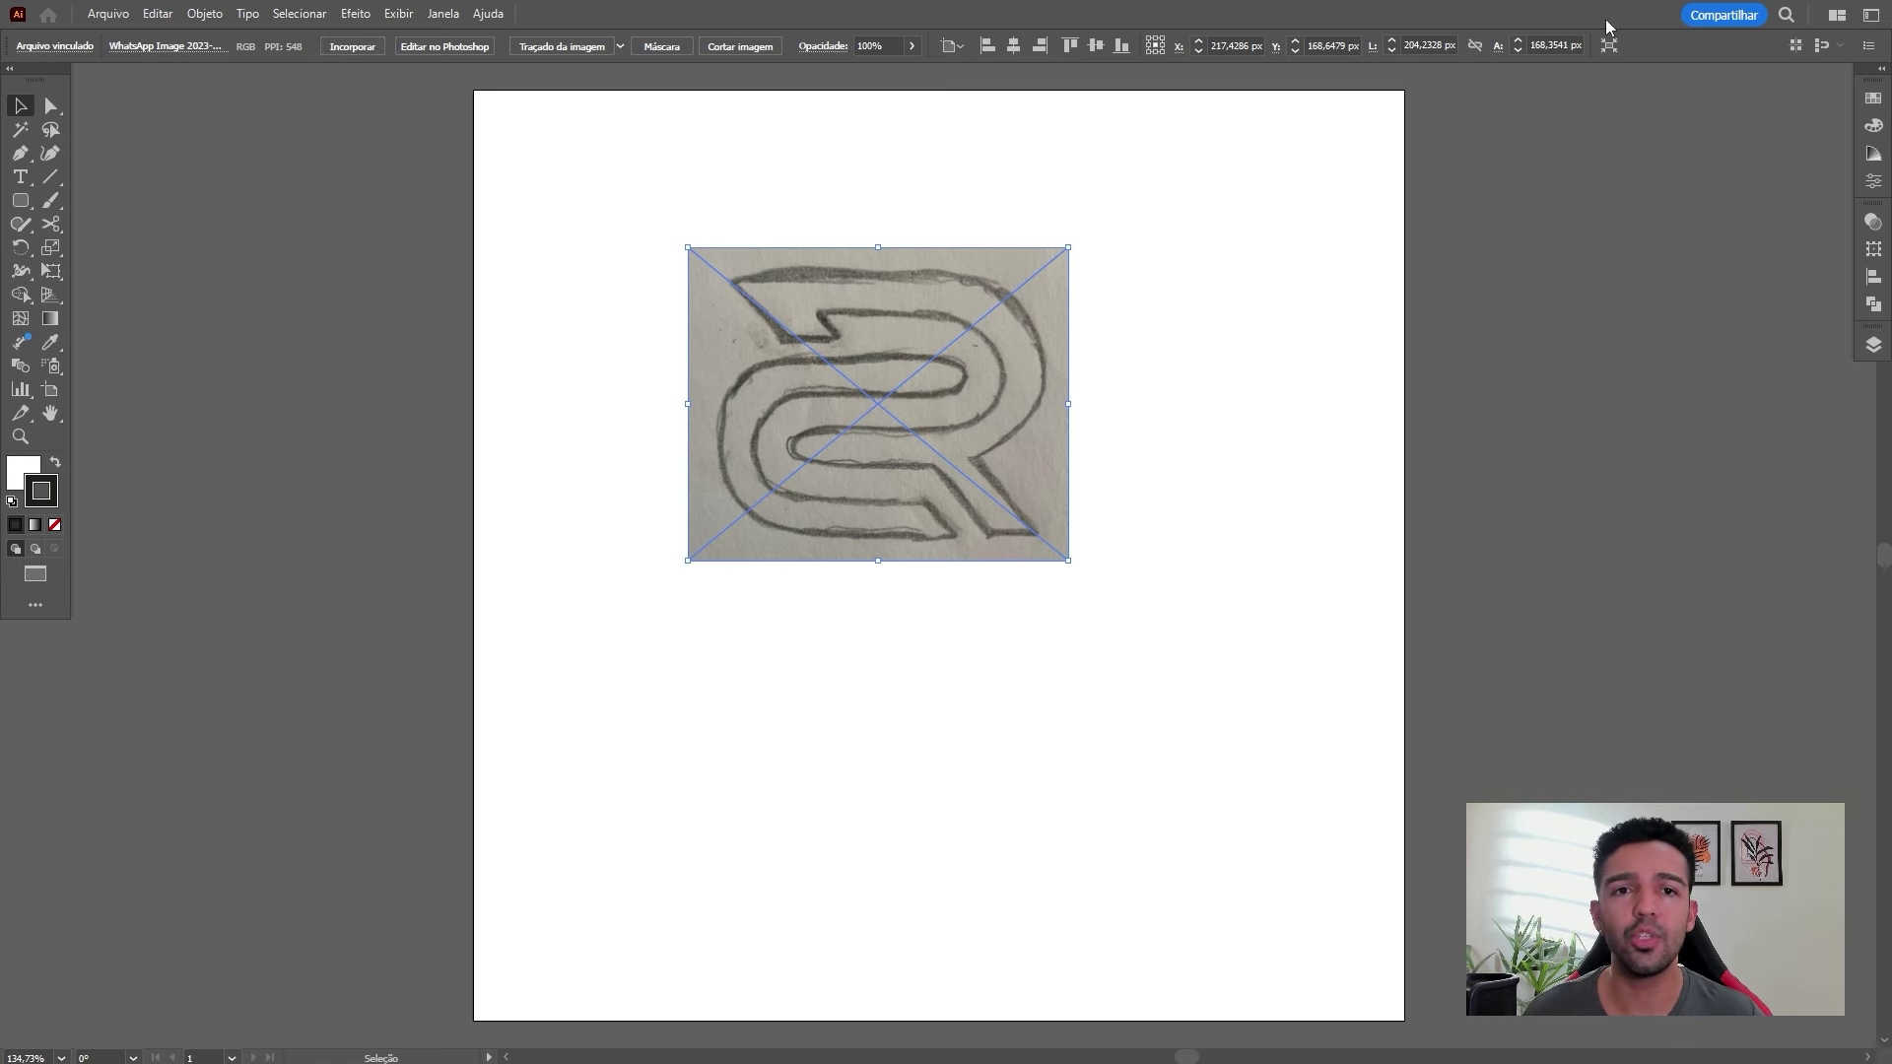
# Hide the Control bar and show it again
pyautogui.click(443, 14)
pyautogui.click(478, 95)
pyautogui.click(442, 13)
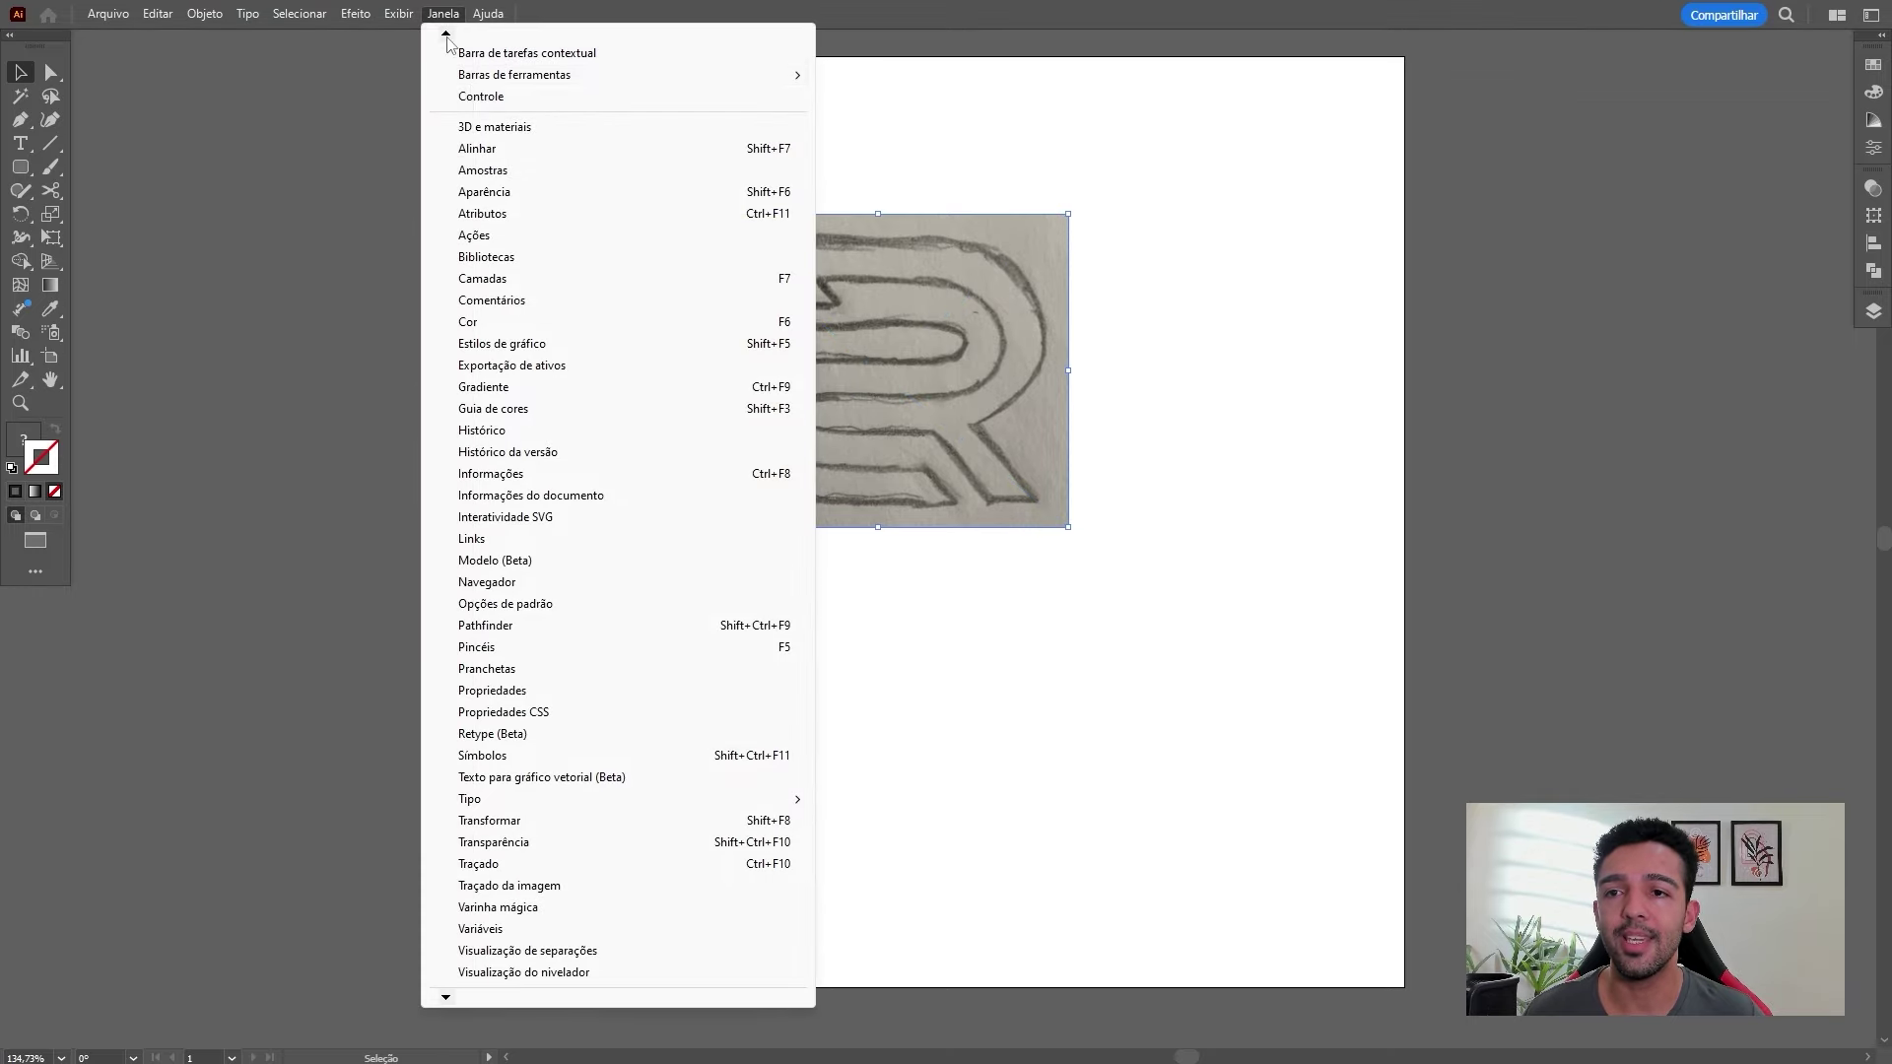
pyautogui.click(477, 95)
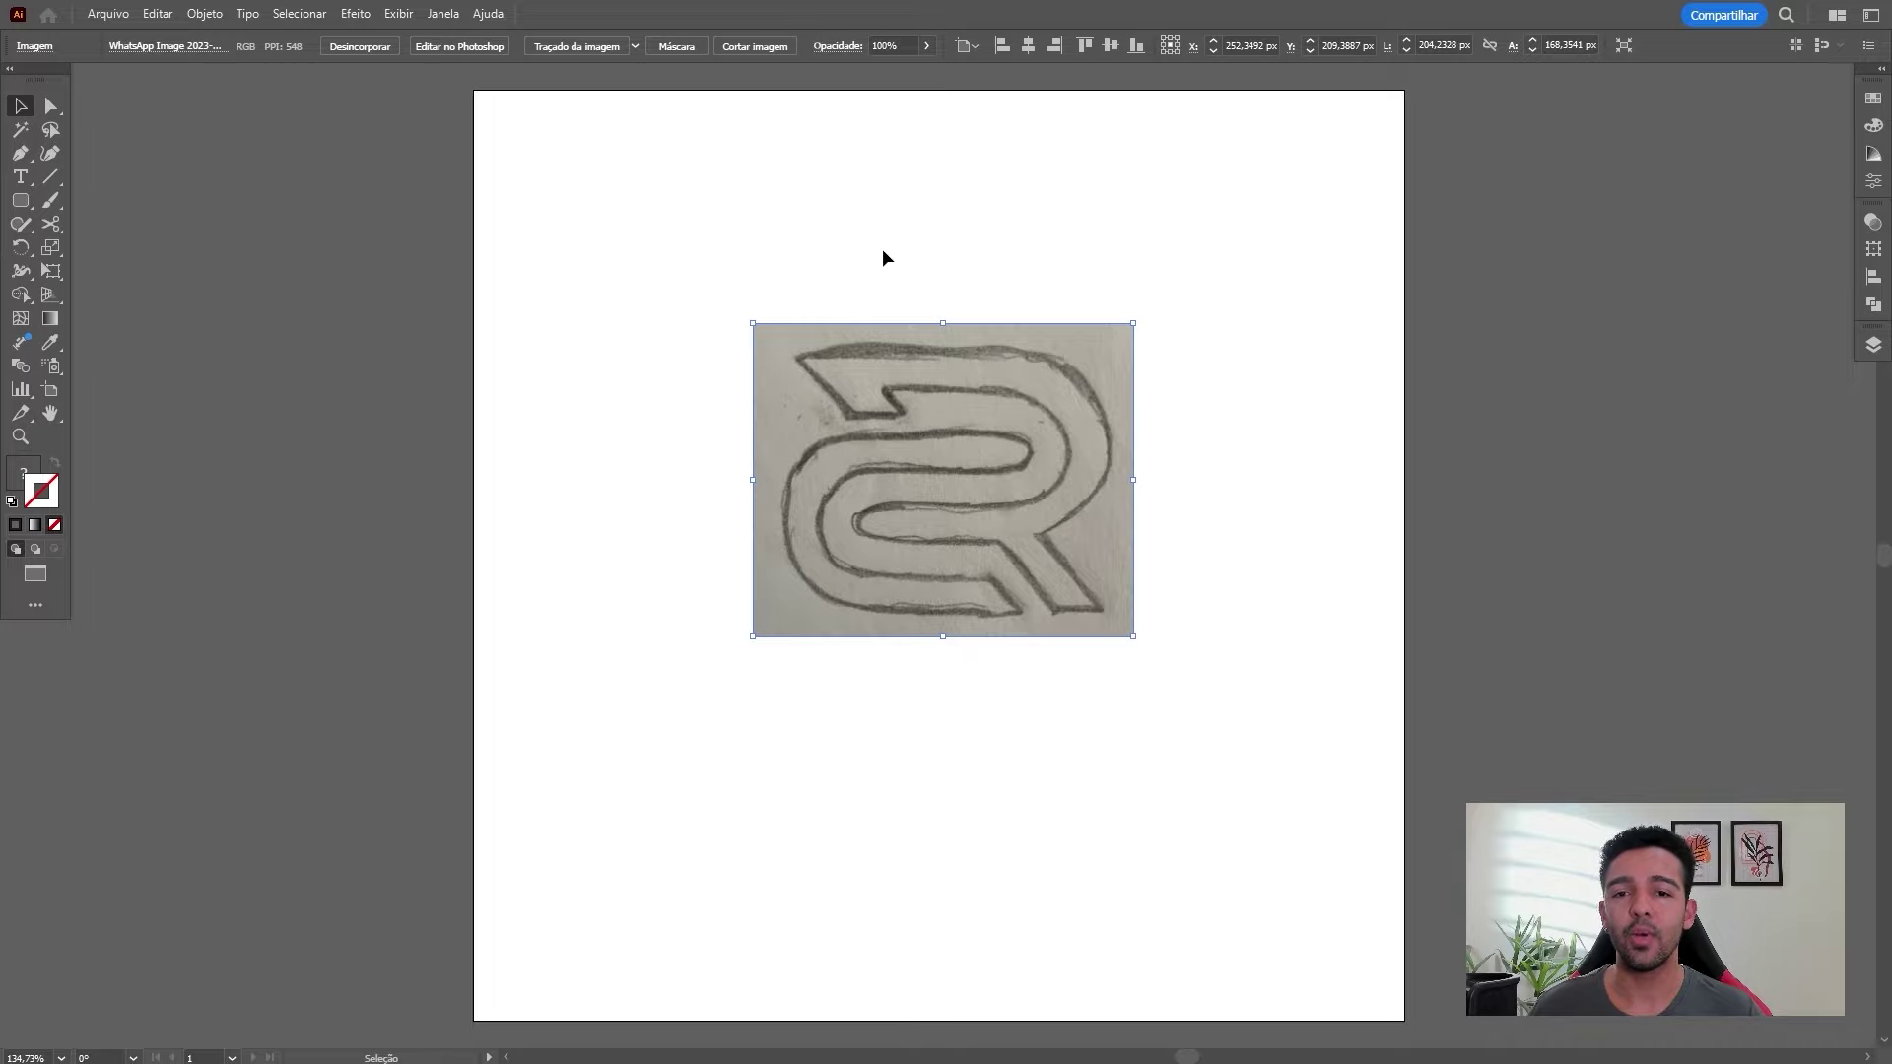
pyautogui.click(882, 251)
pyautogui.click(108, 14)
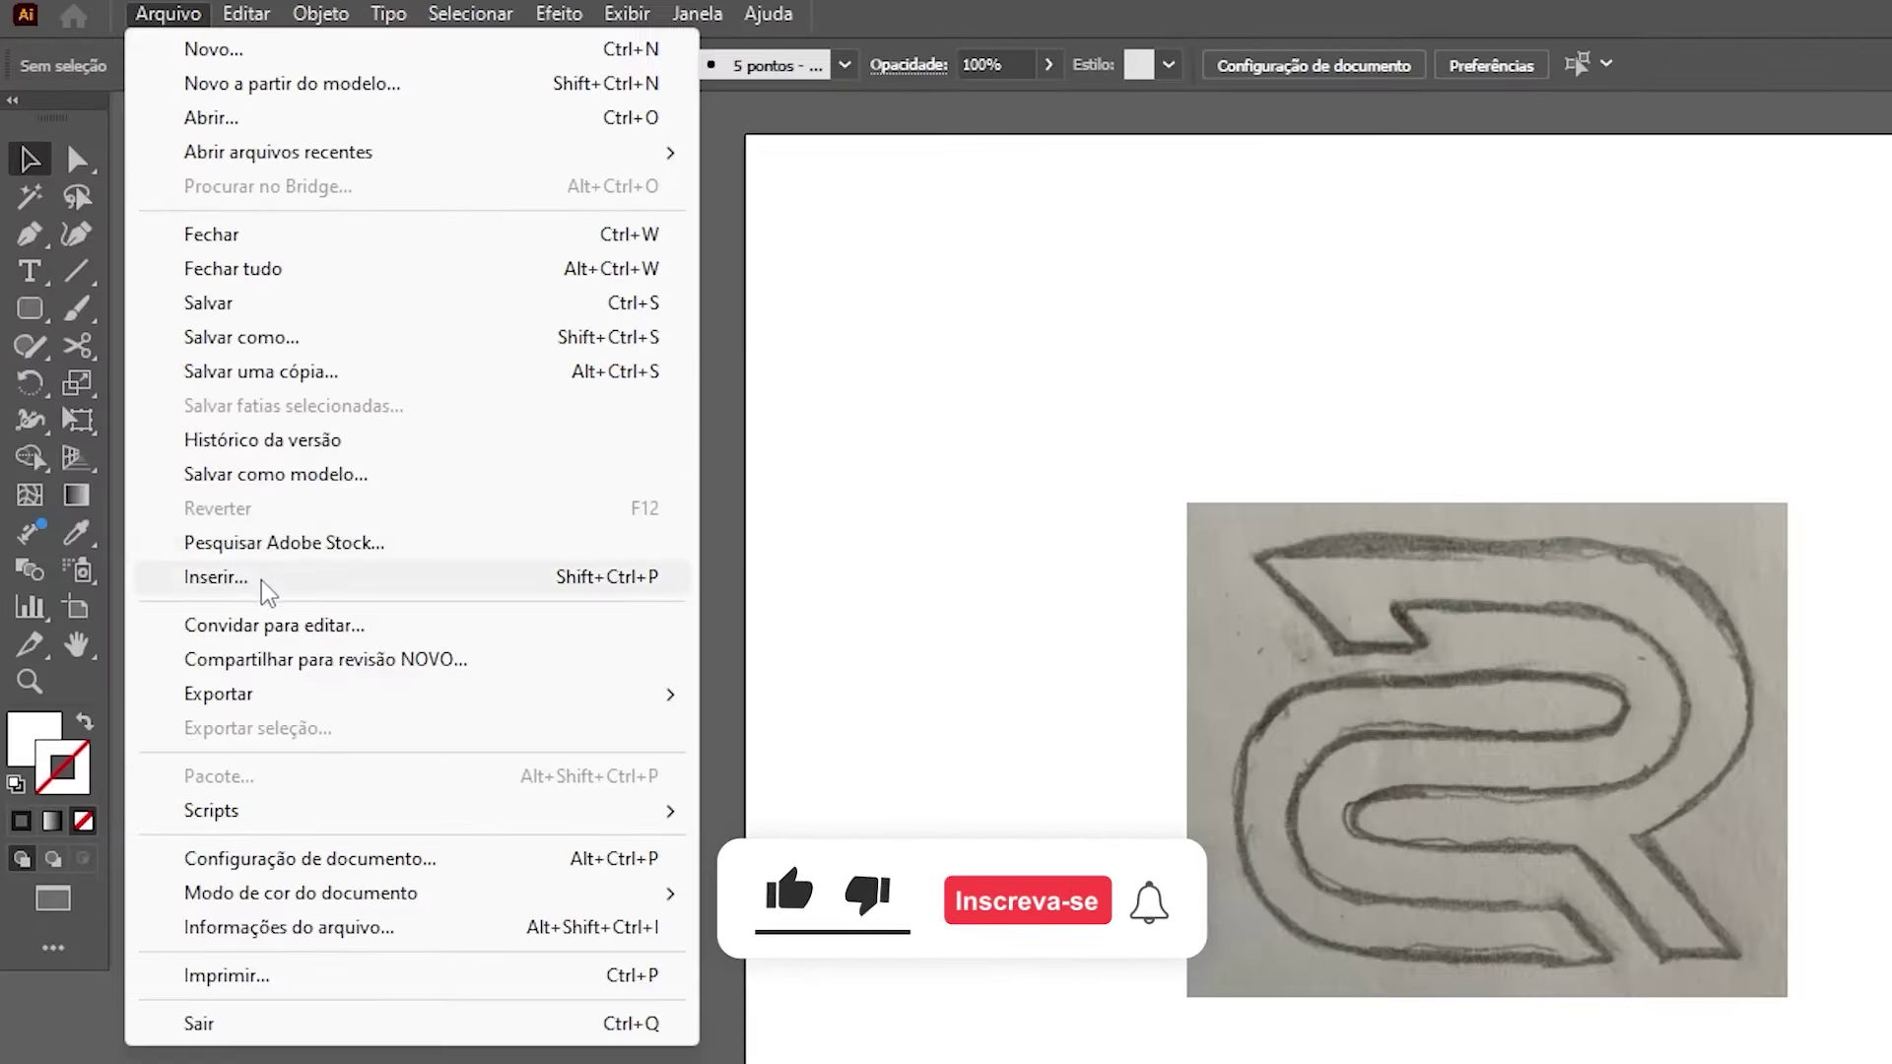
pyautogui.click(268, 582)
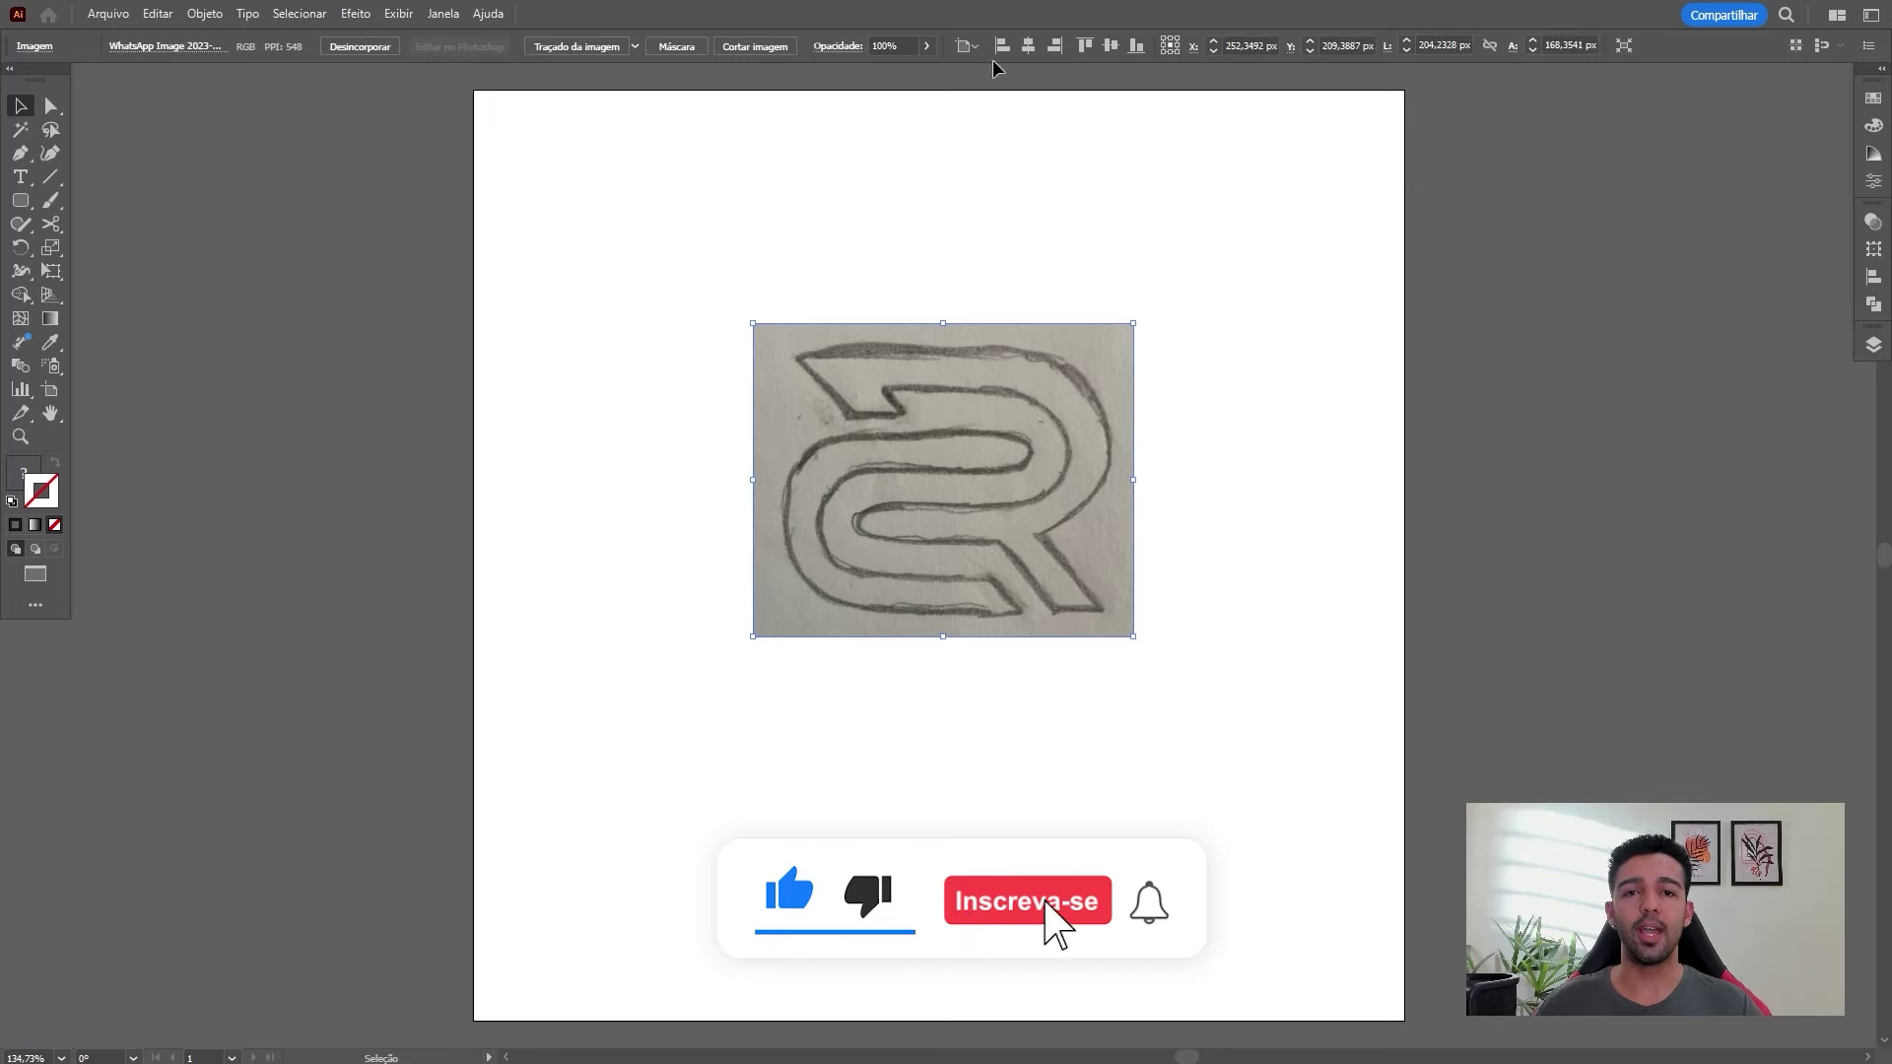
# Centre the sketch image horizontally and vertically on the artboard
pyautogui.click(1028, 46)
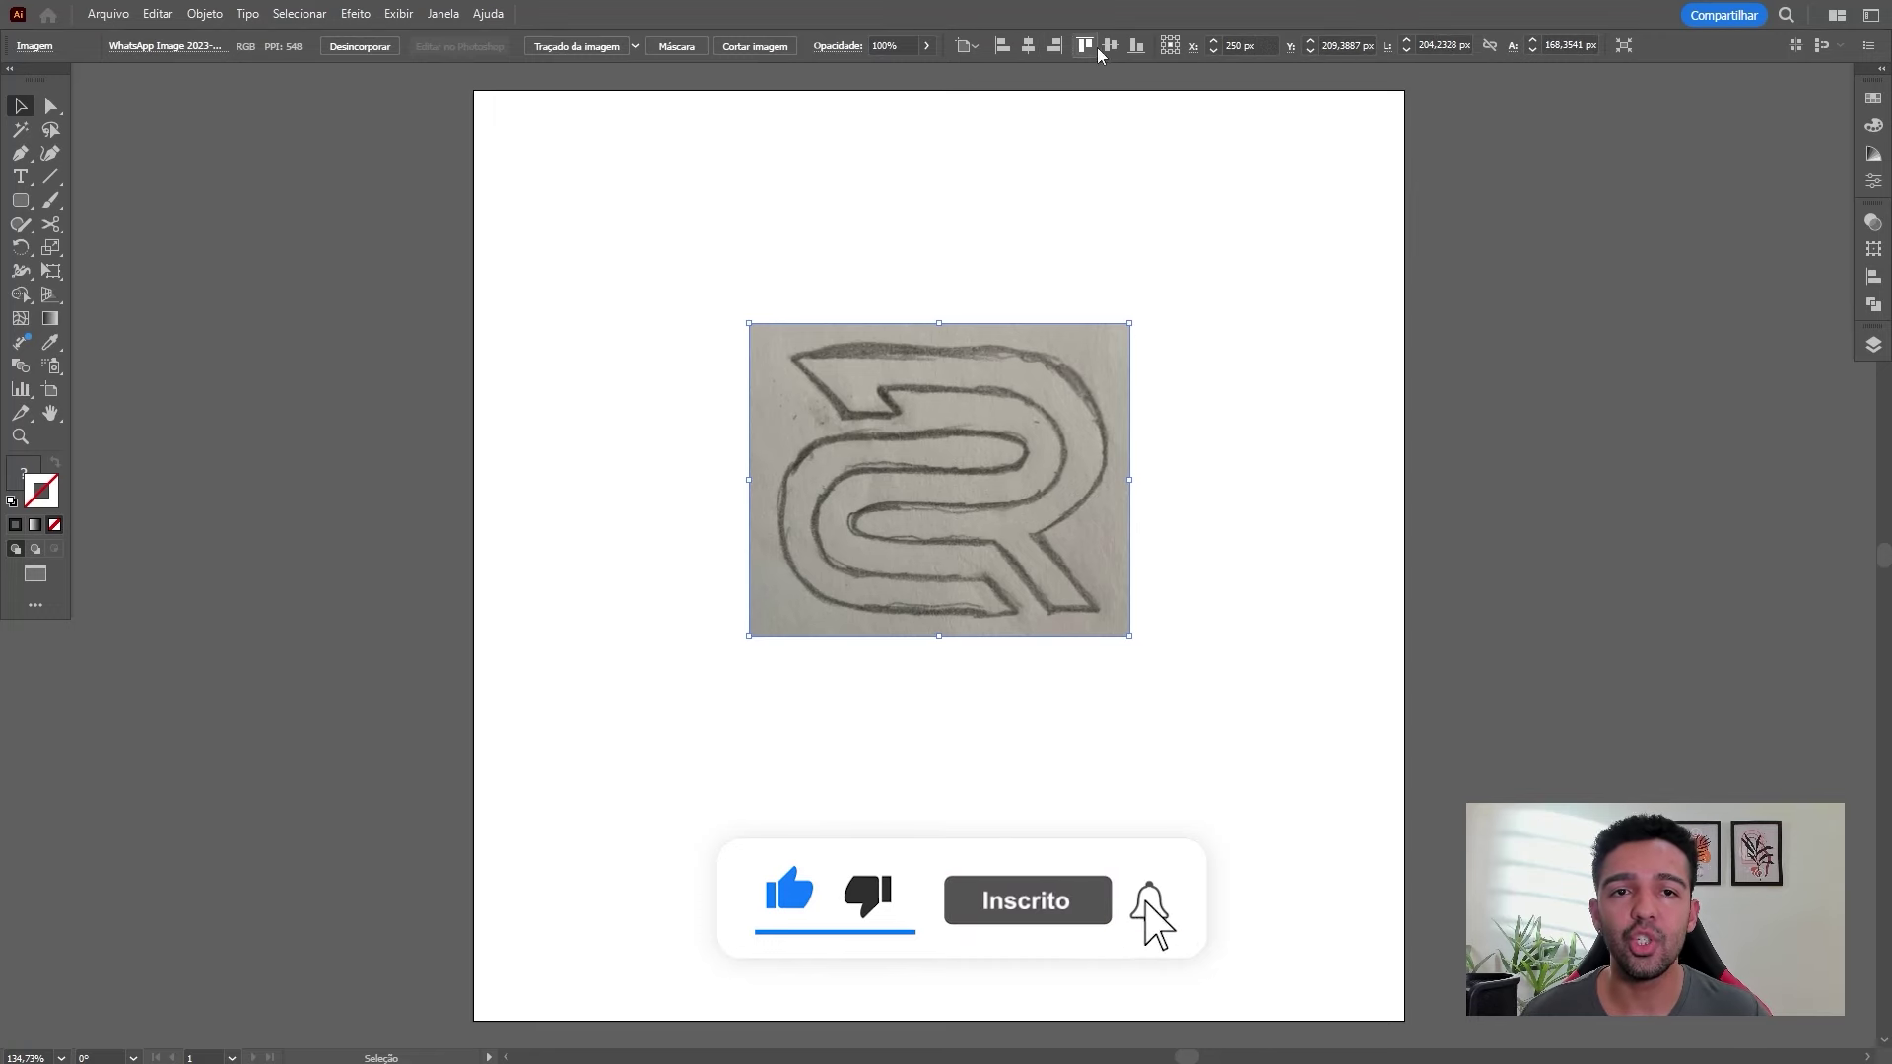
pyautogui.click(1111, 46)
pyautogui.moveTo(1140, 308); pyautogui.dragTo(1125, 257)
pyautogui.moveTo(1125, 256); pyautogui.dragTo(1085, 346)
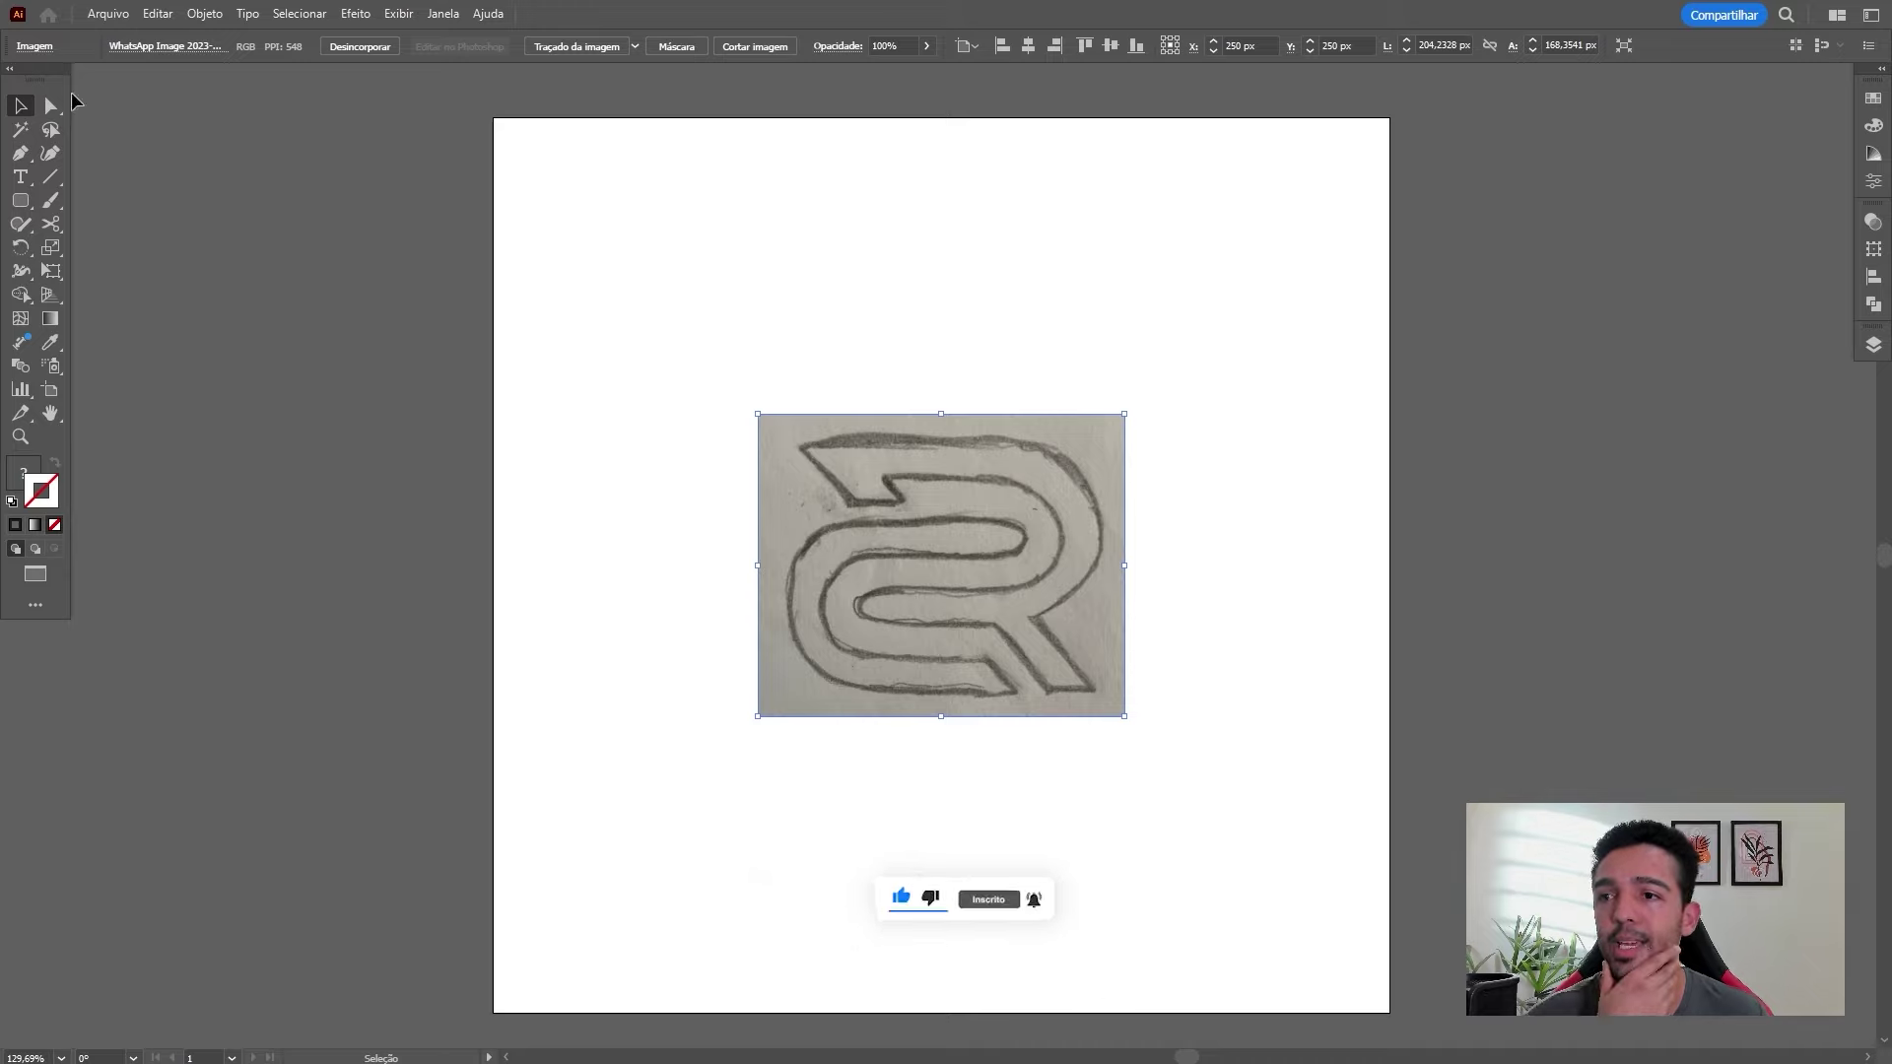
# Switch the toolbar to the Basic set and restore the Advanced set
pyautogui.click(441, 16)
pyautogui.moveTo(591, 74)
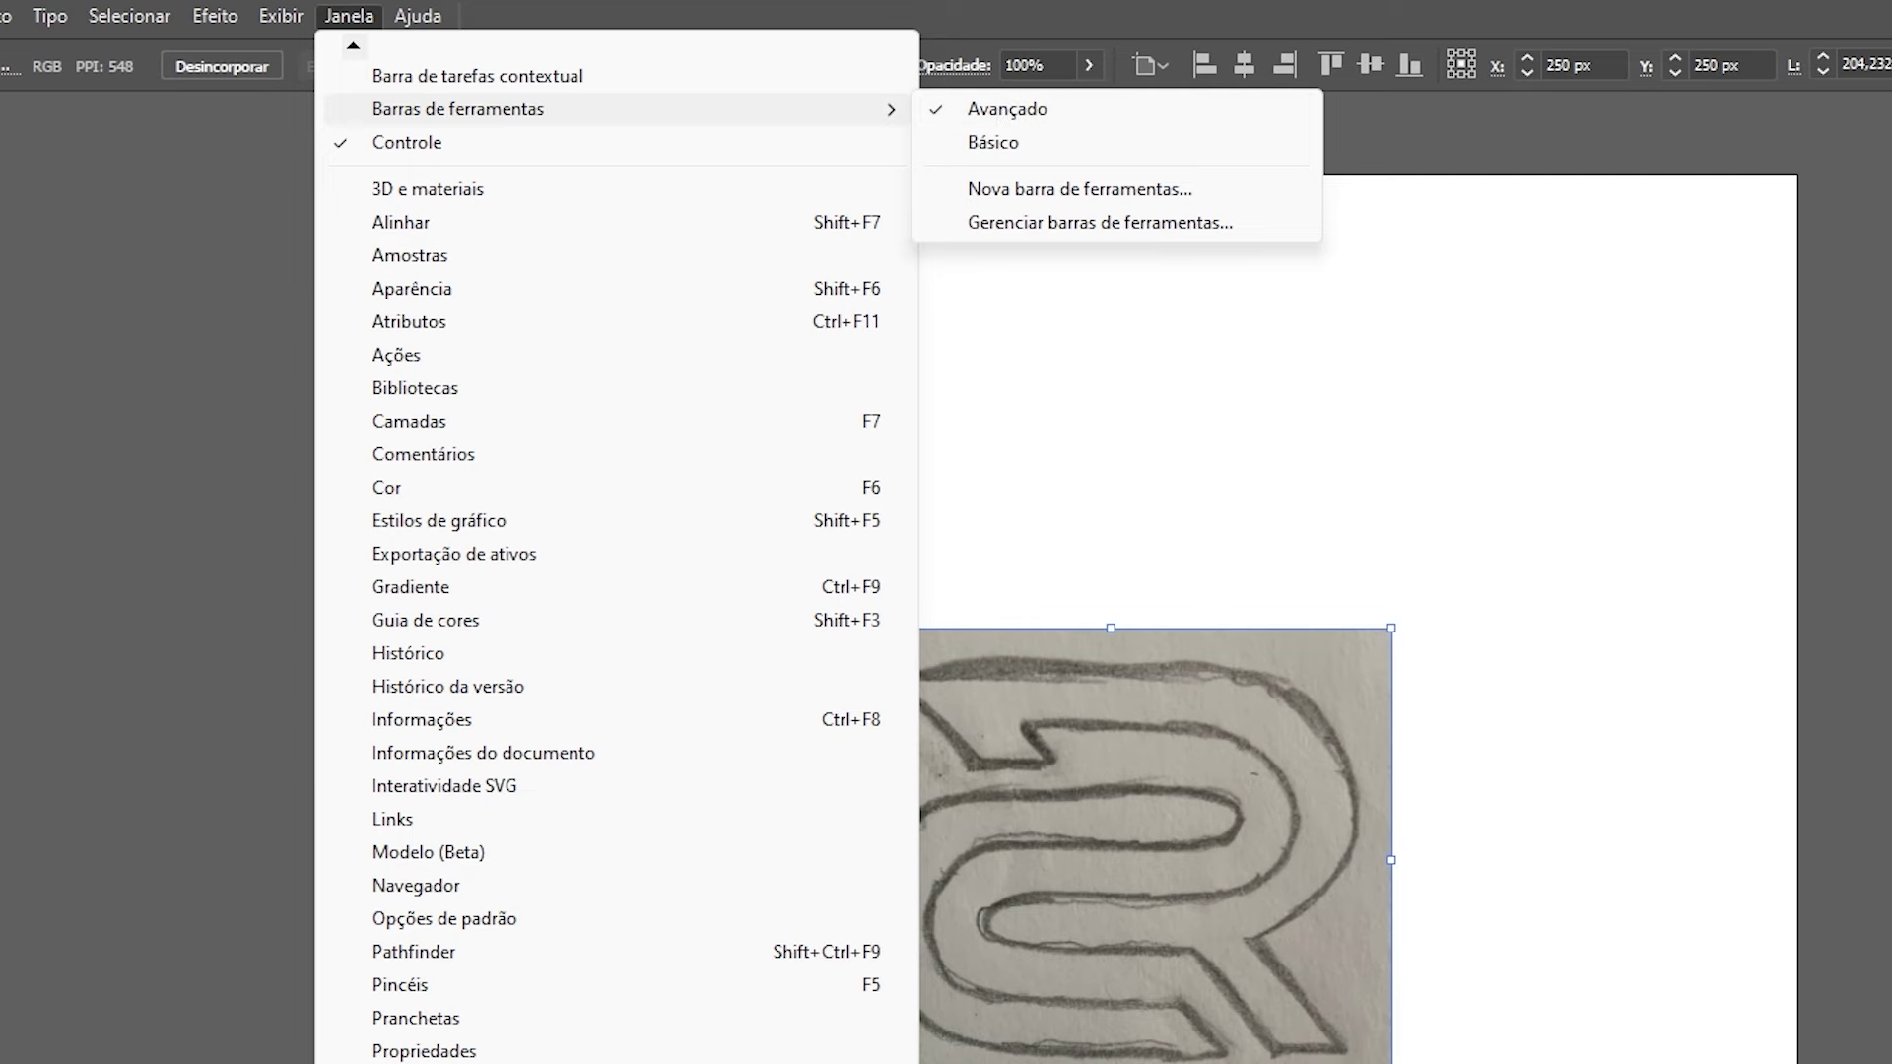
pyautogui.click(1129, 146)
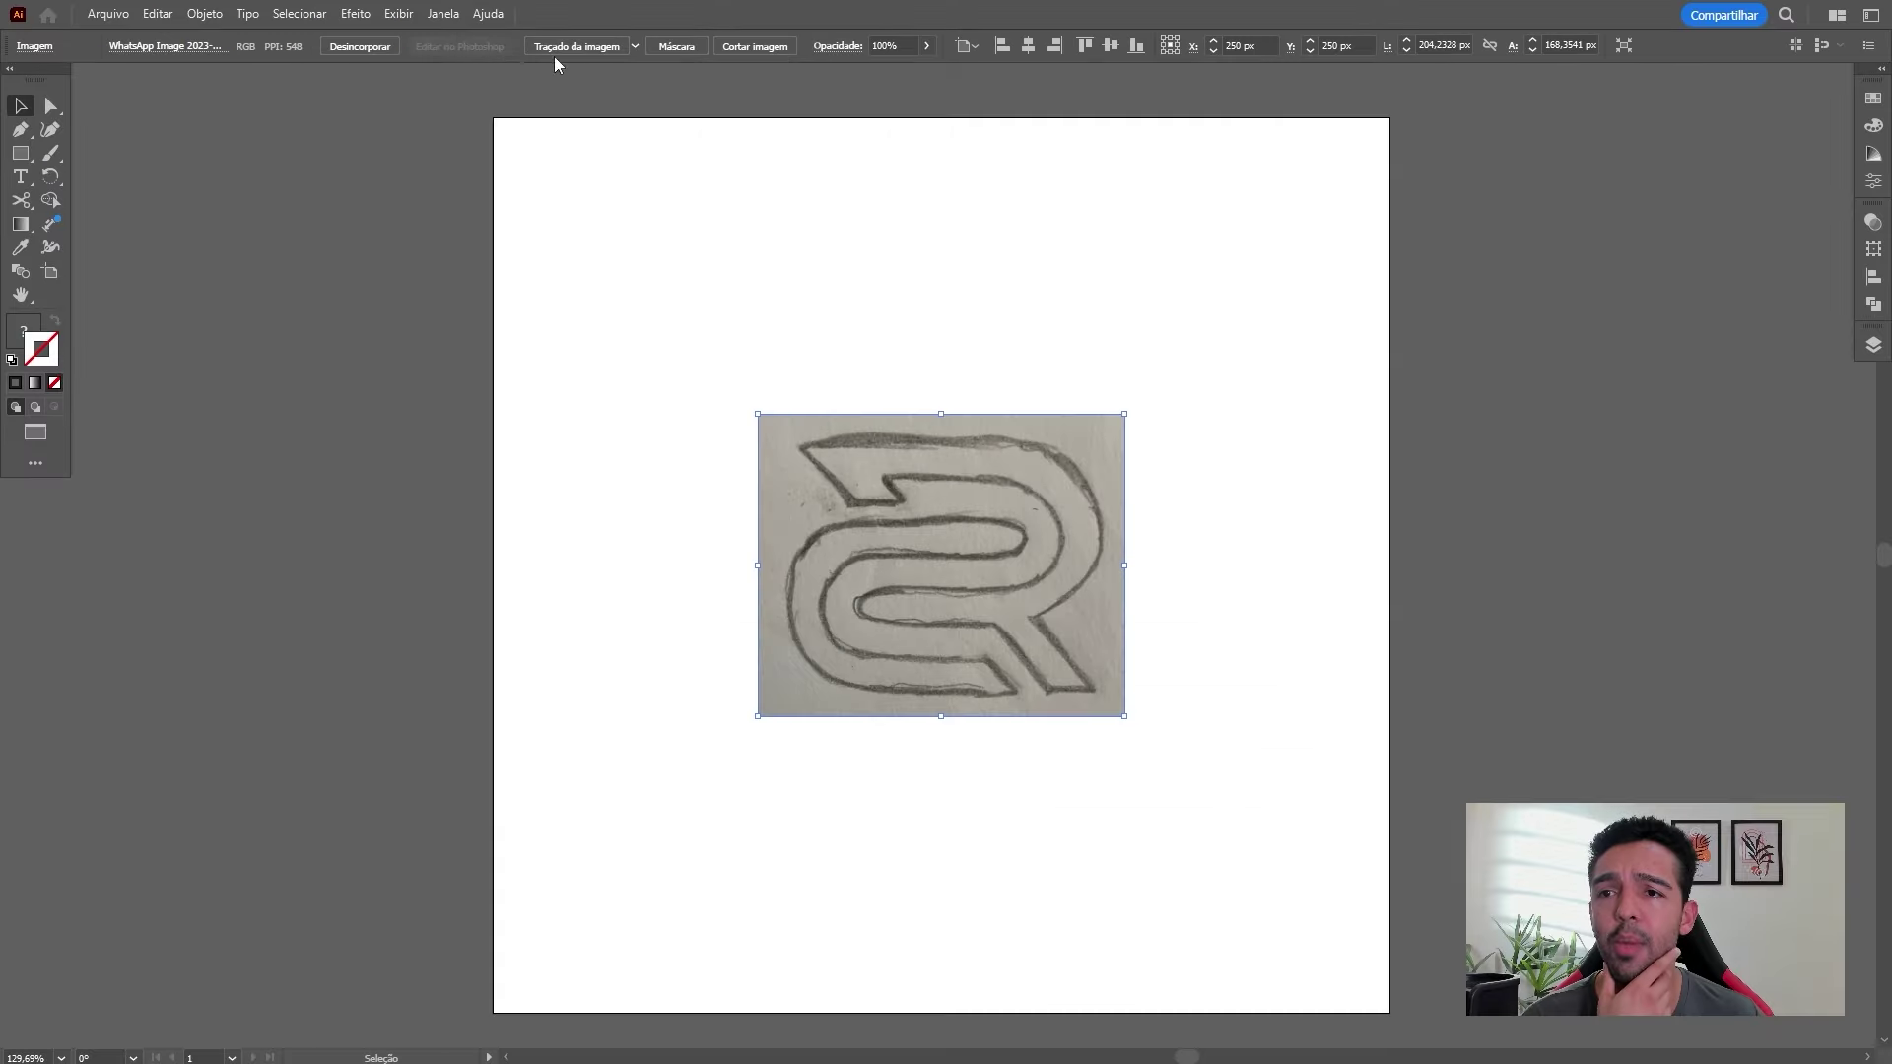
pyautogui.click(348, 16)
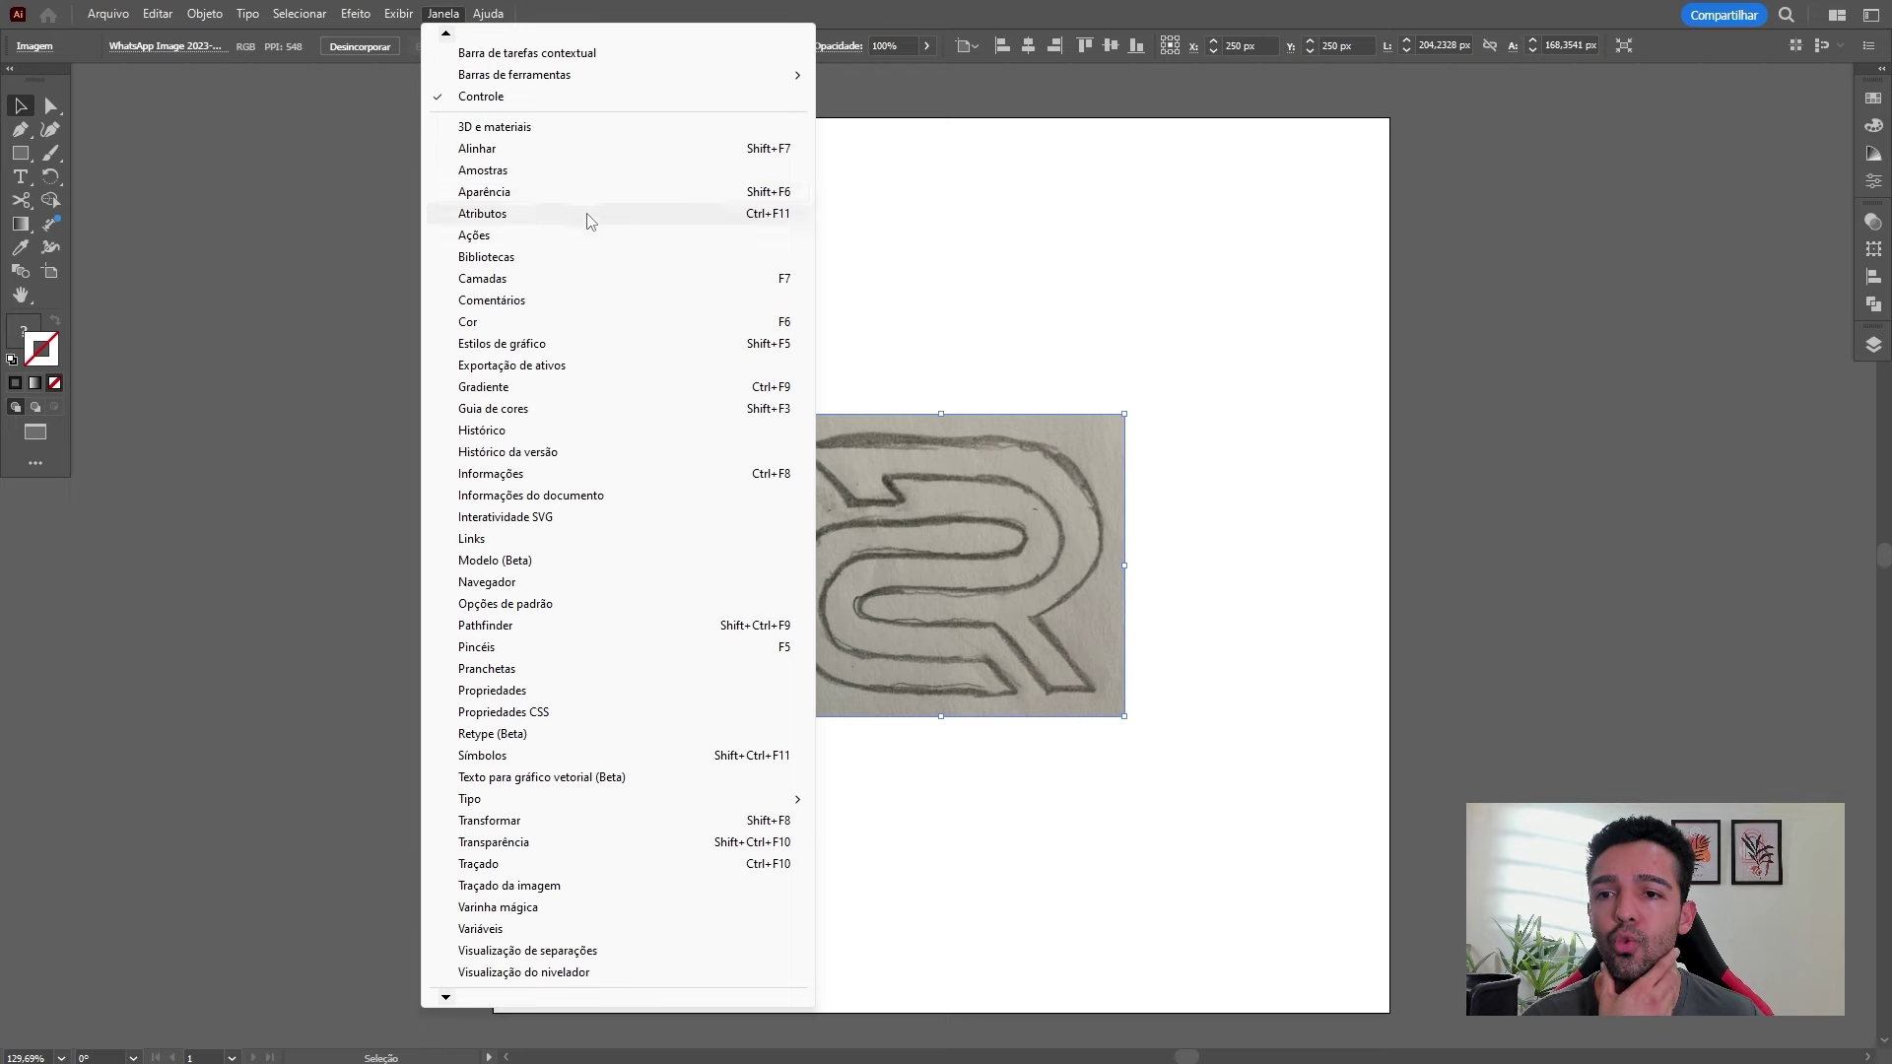
pyautogui.click(631, 95)
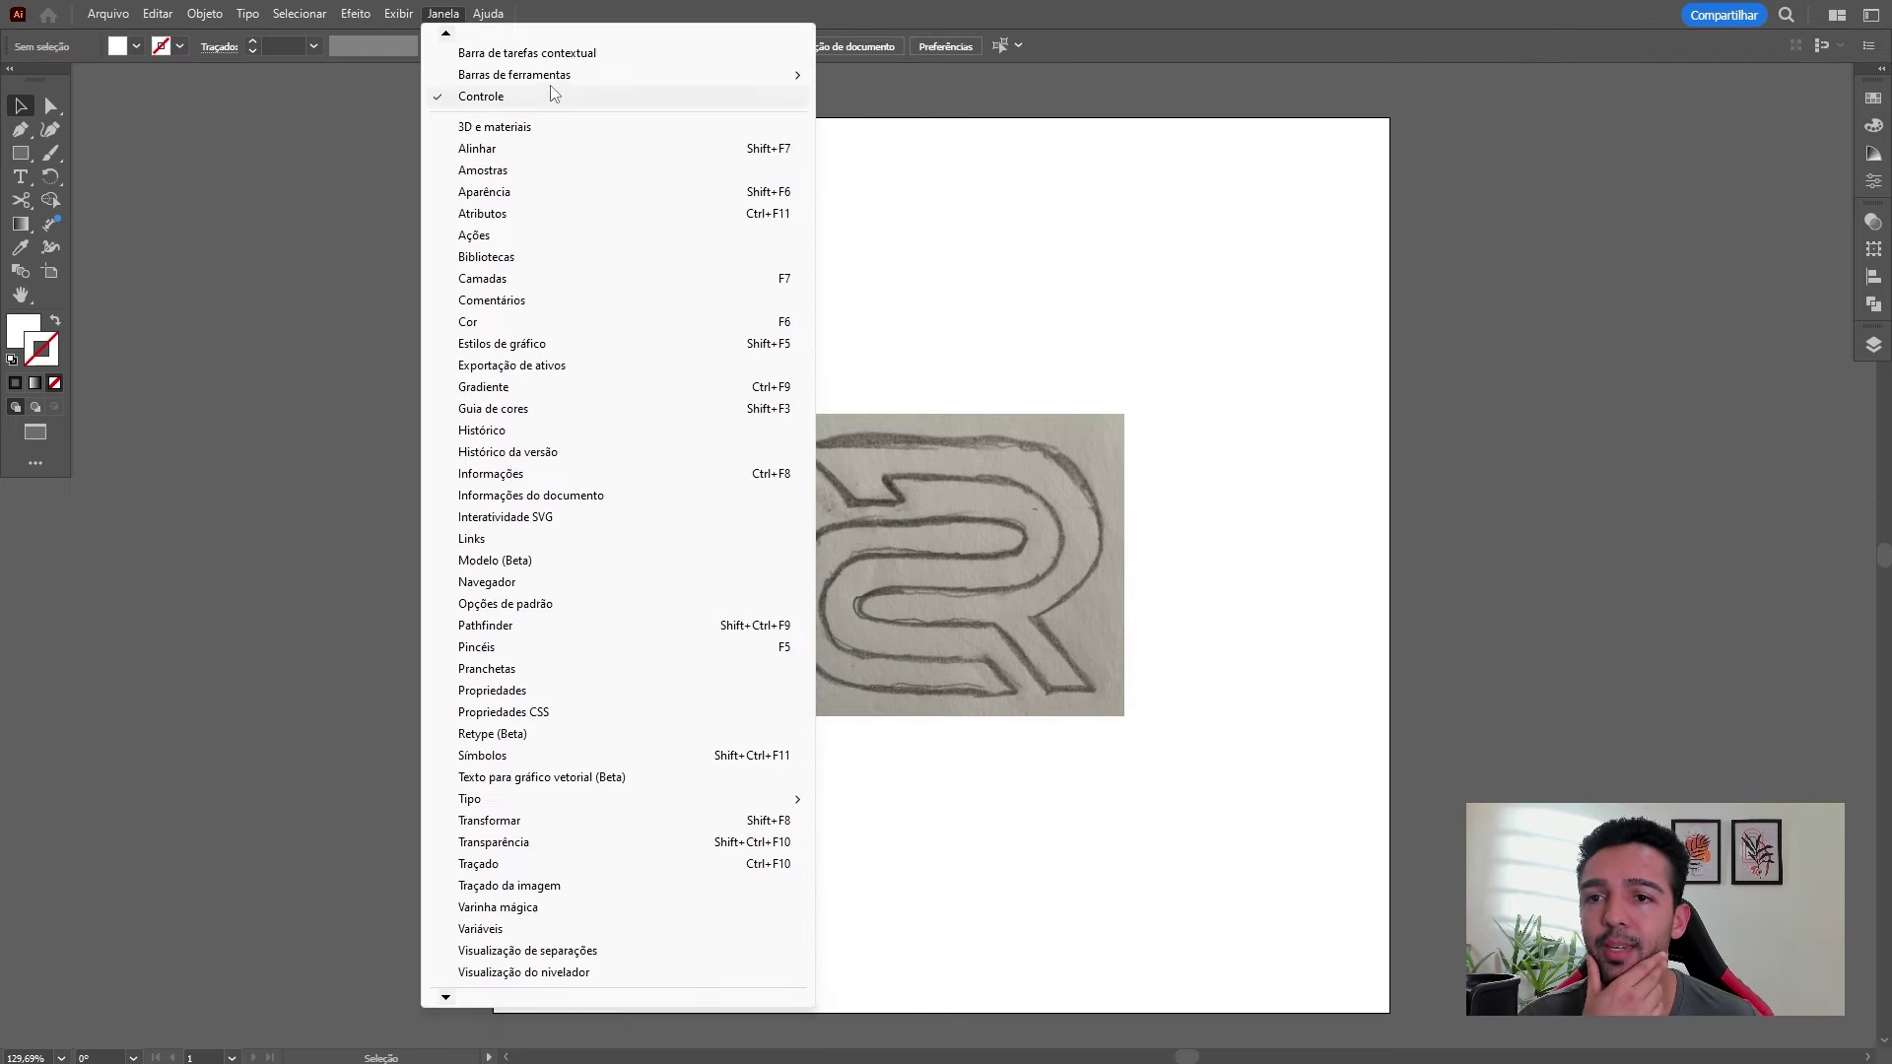
pyautogui.moveTo(620, 74)
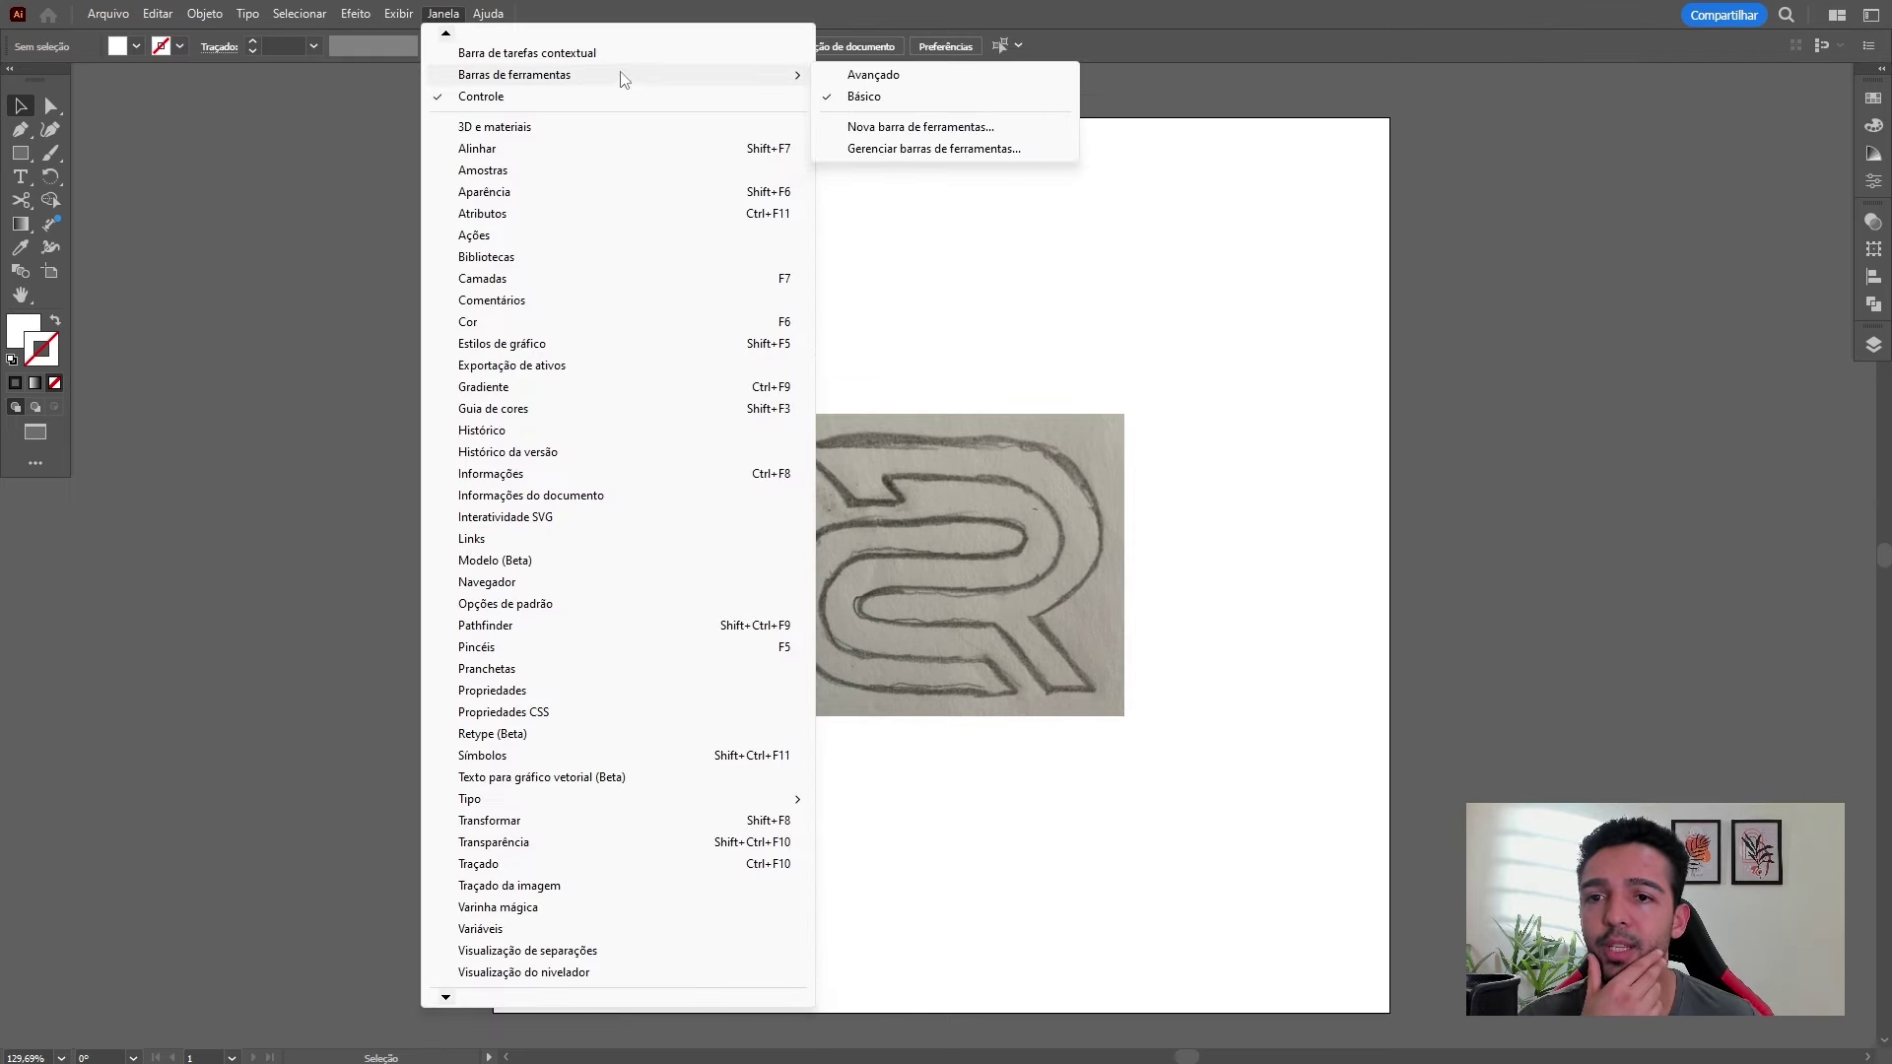
pyautogui.click(880, 74)
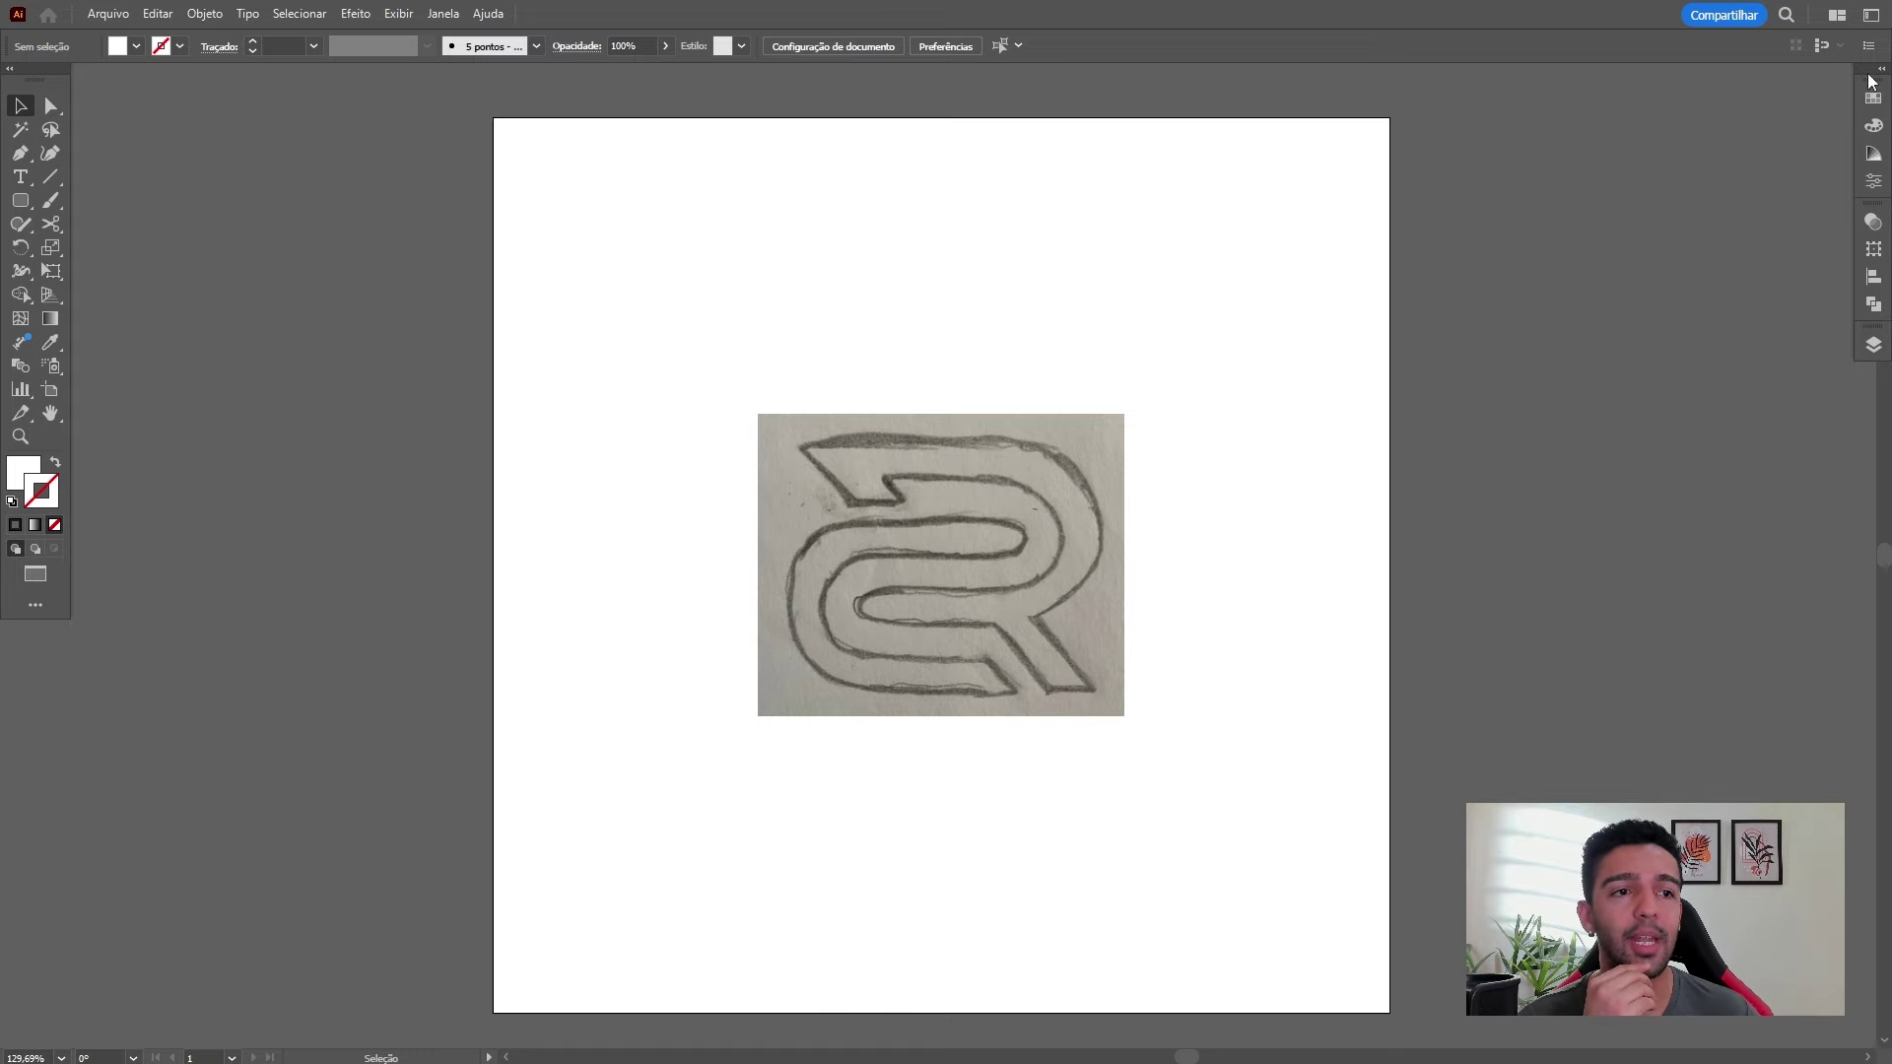
pyautogui.click(441, 15)
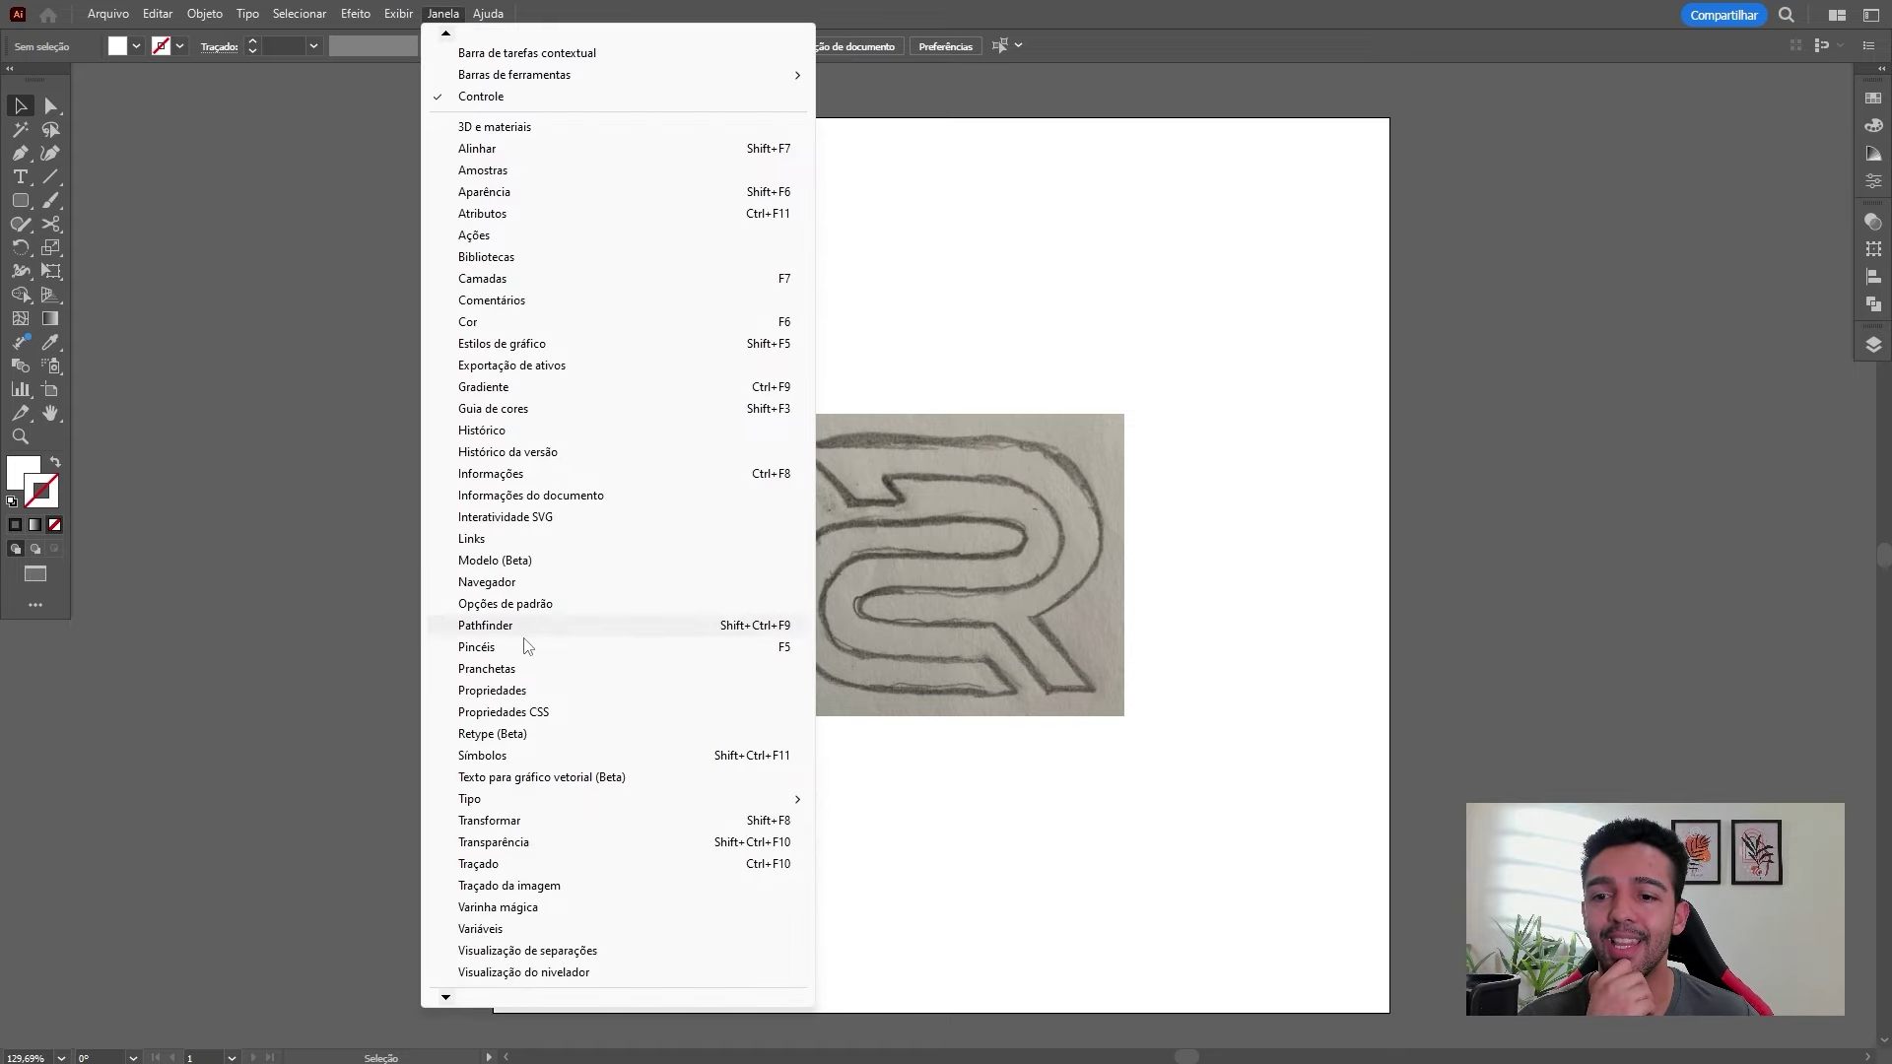
pyautogui.press('Escape')
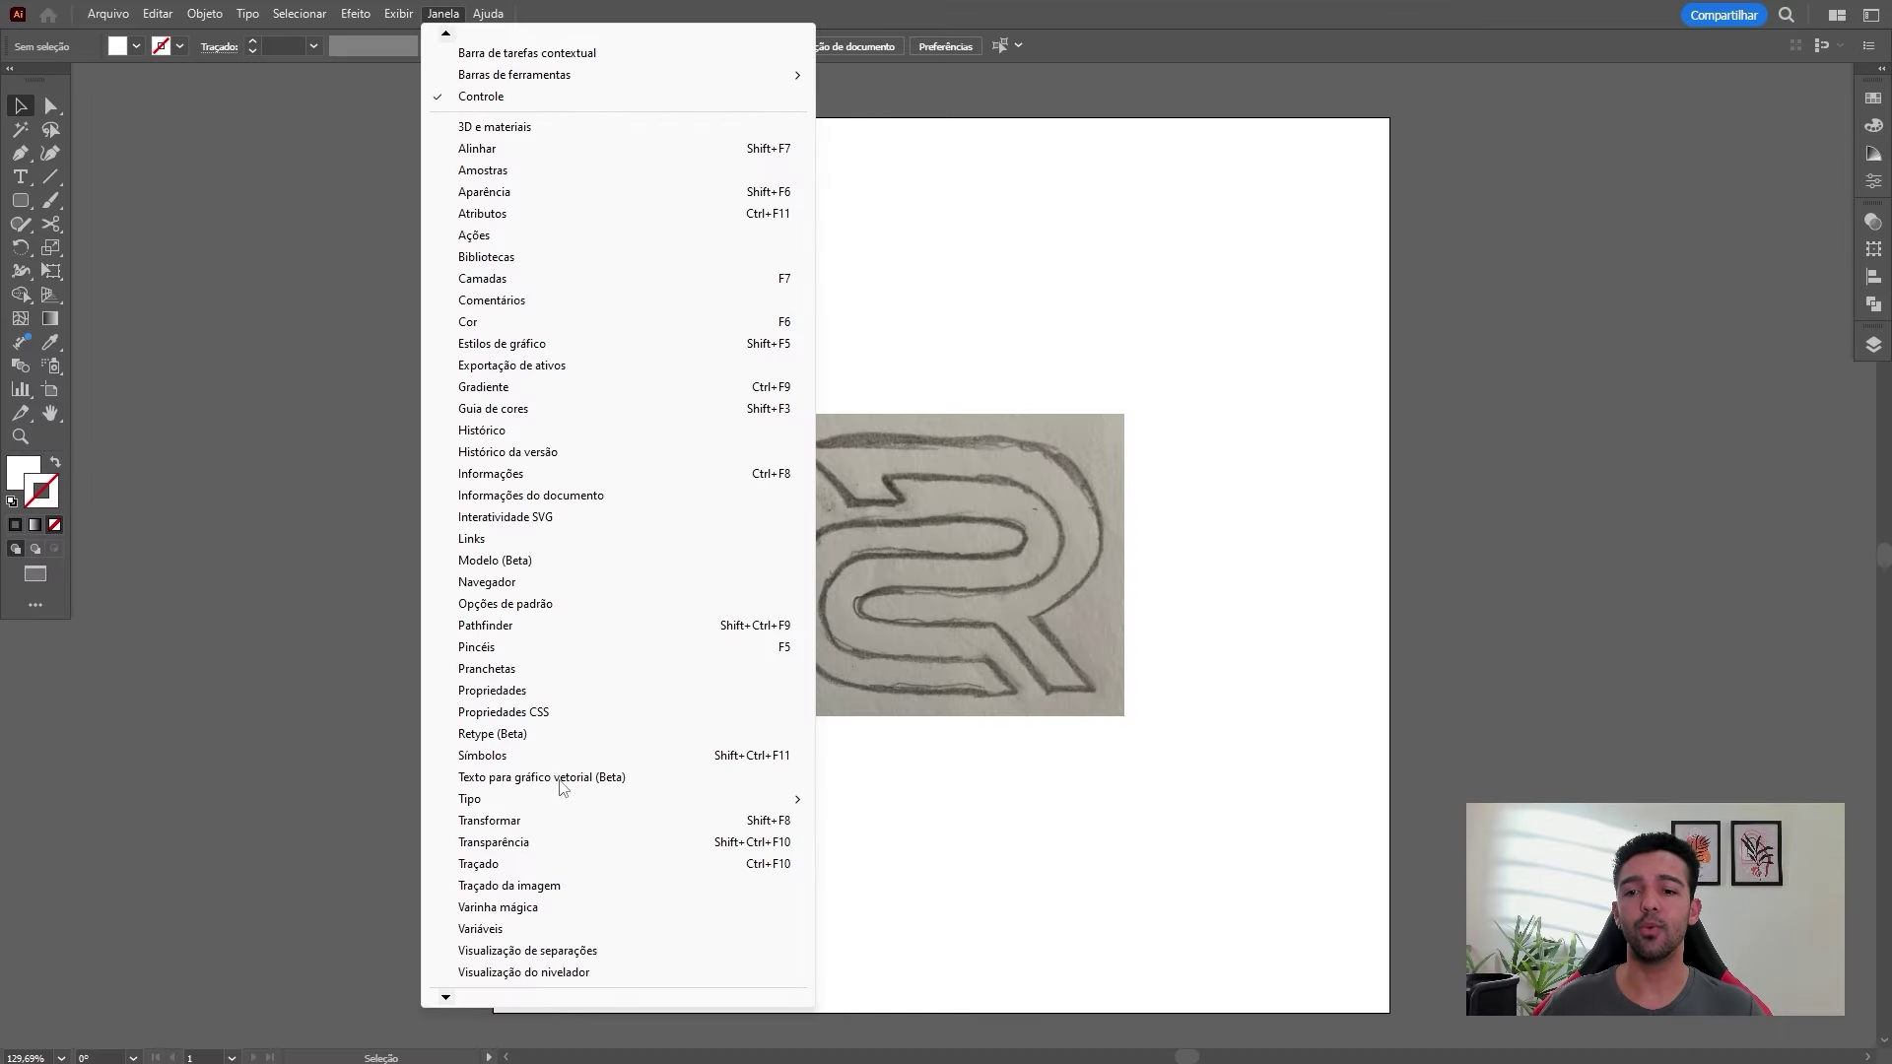
pyautogui.click(1272, 321)
pyautogui.moveTo(1271, 321); pyautogui.dragTo(806, 731)
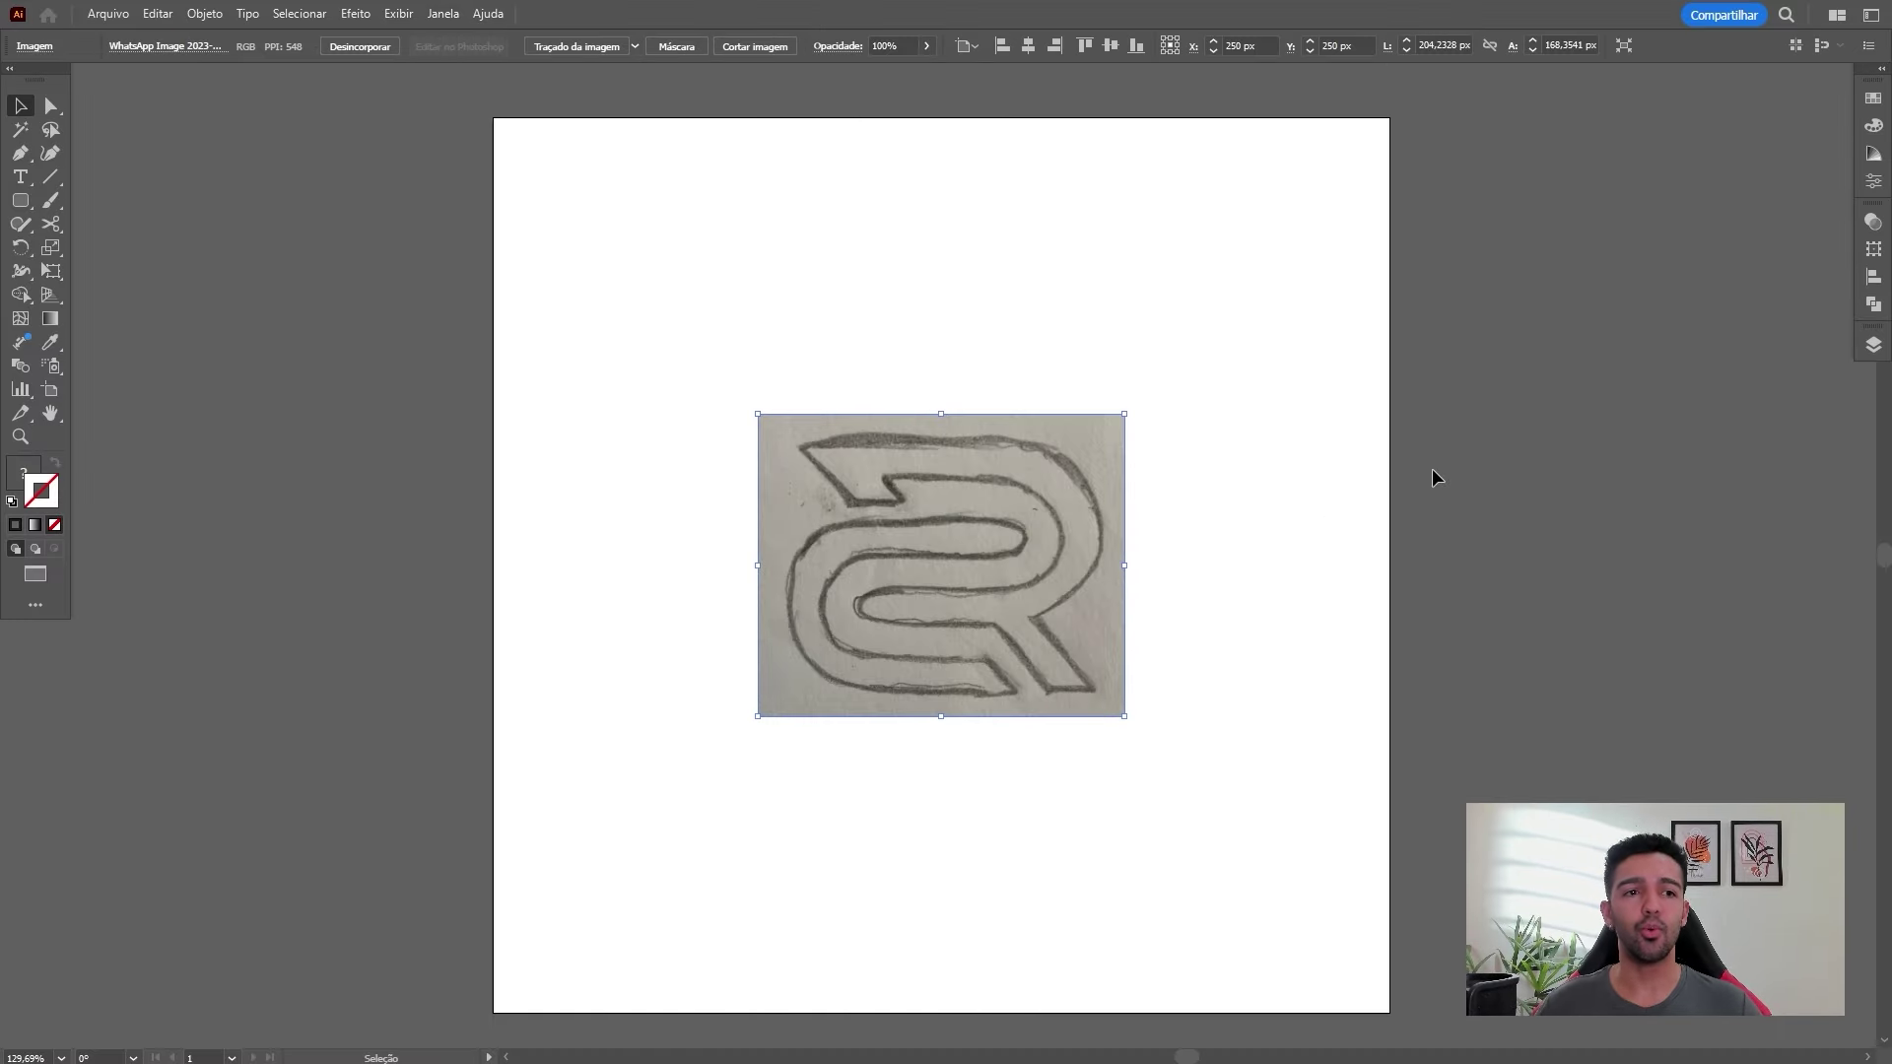
pyautogui.moveTo(1218, 355)
pyautogui.mouseDown()
pyautogui.moveTo(1072, 418)
pyautogui.moveTo(850, 599)
pyautogui.mouseUp()
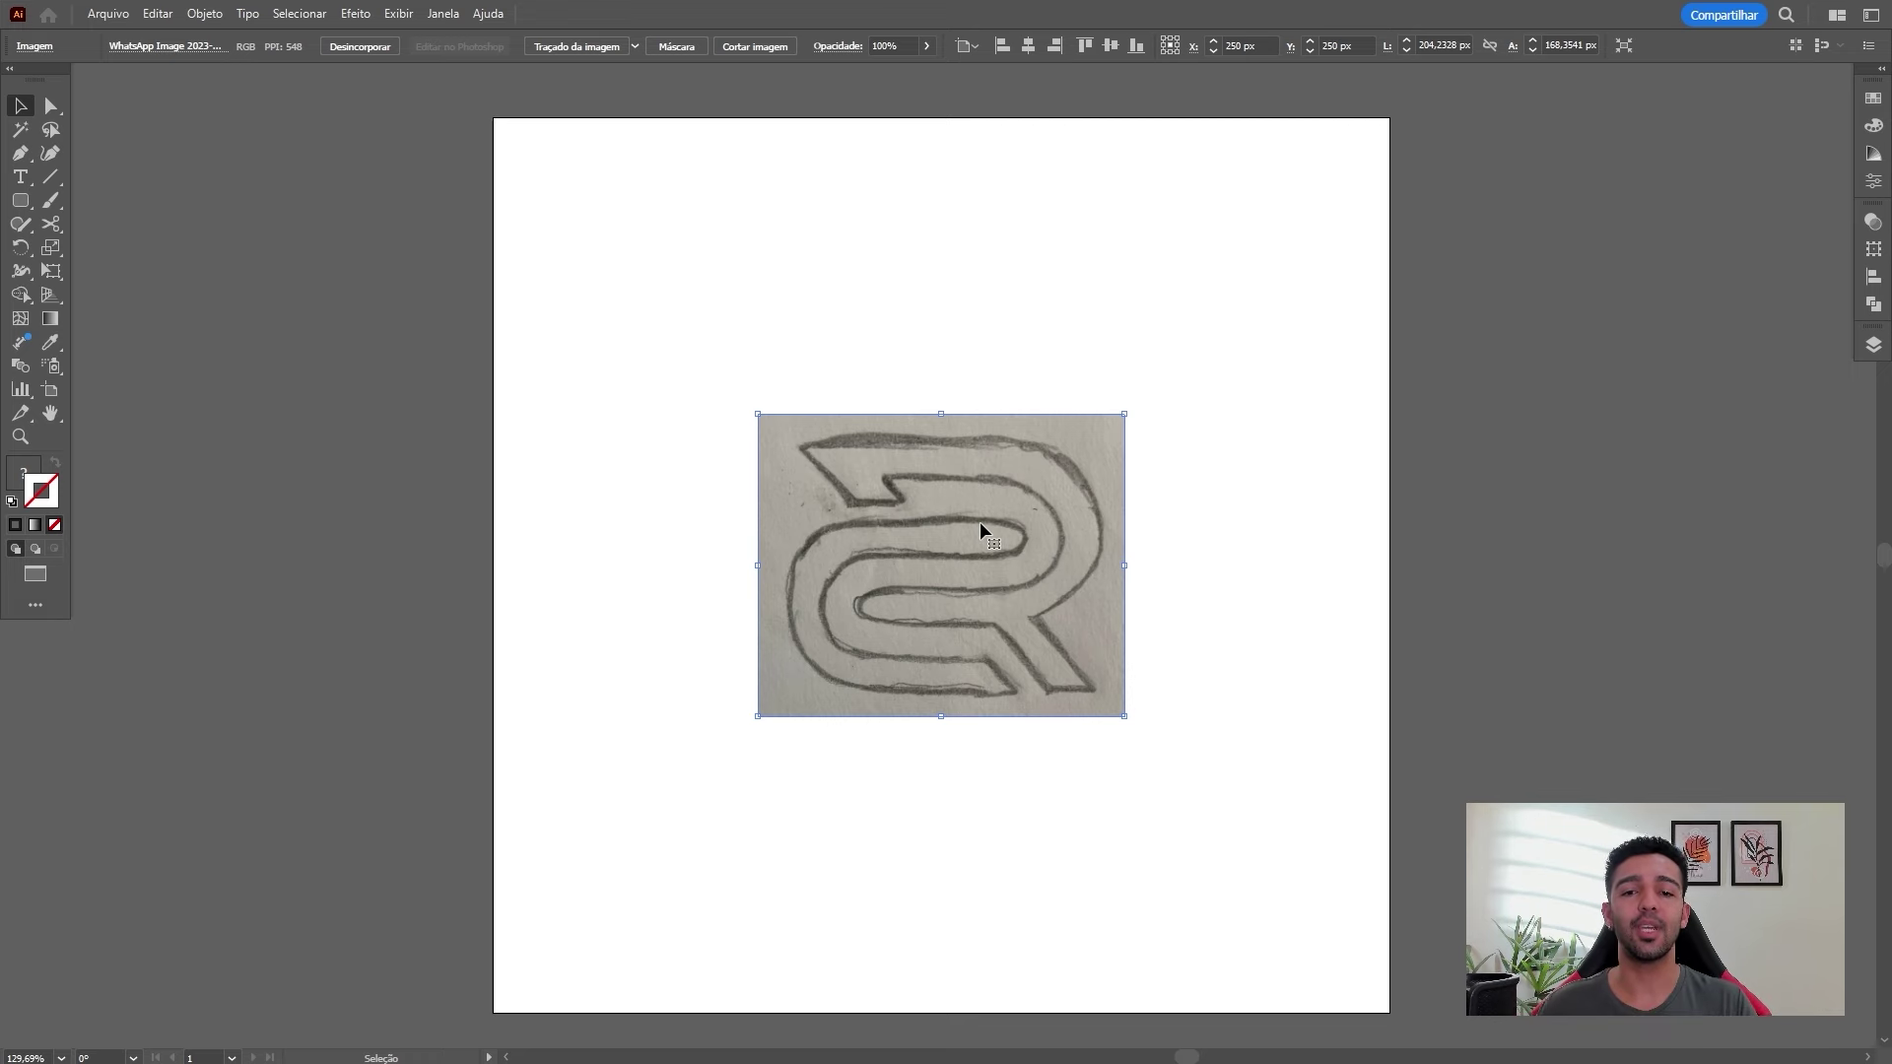
pyautogui.click(1243, 555)
pyautogui.moveTo(1269, 438); pyautogui.dragTo(1002, 611)
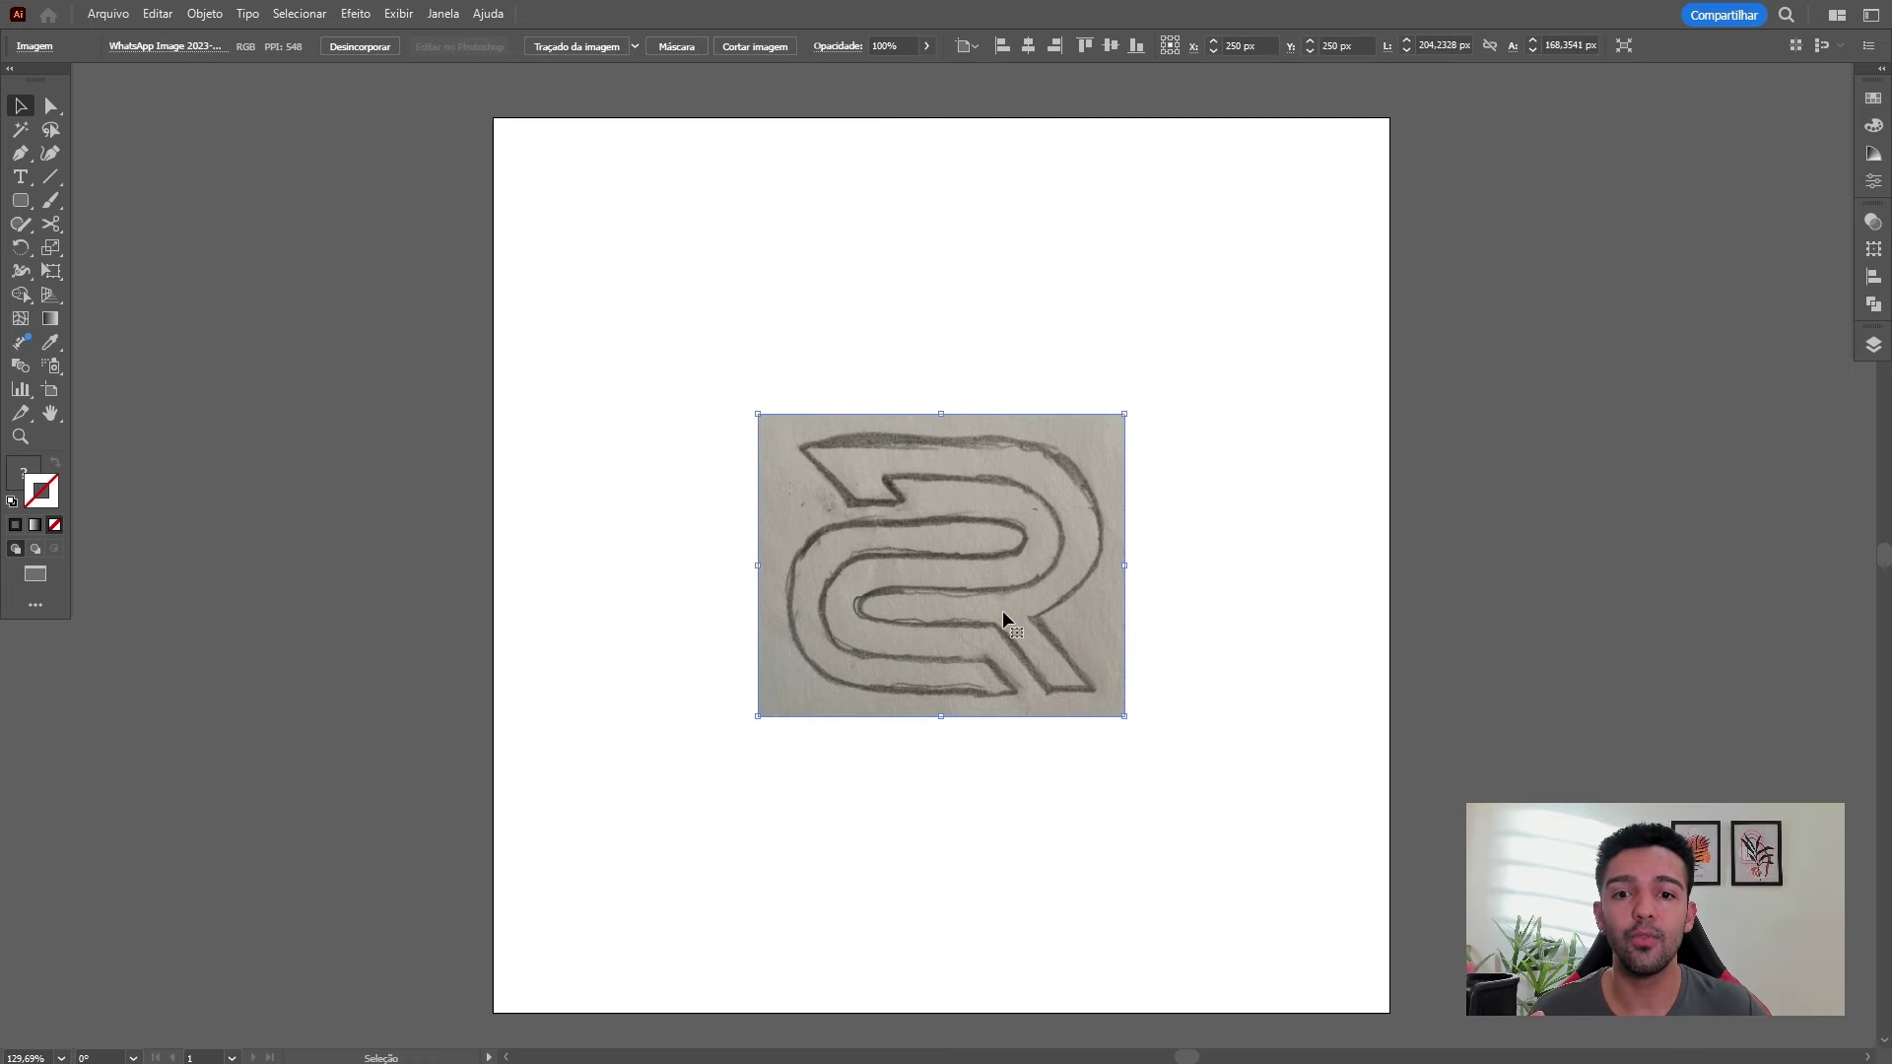
pyautogui.click(1220, 426)
pyautogui.moveTo(1244, 372); pyautogui.dragTo(958, 603)
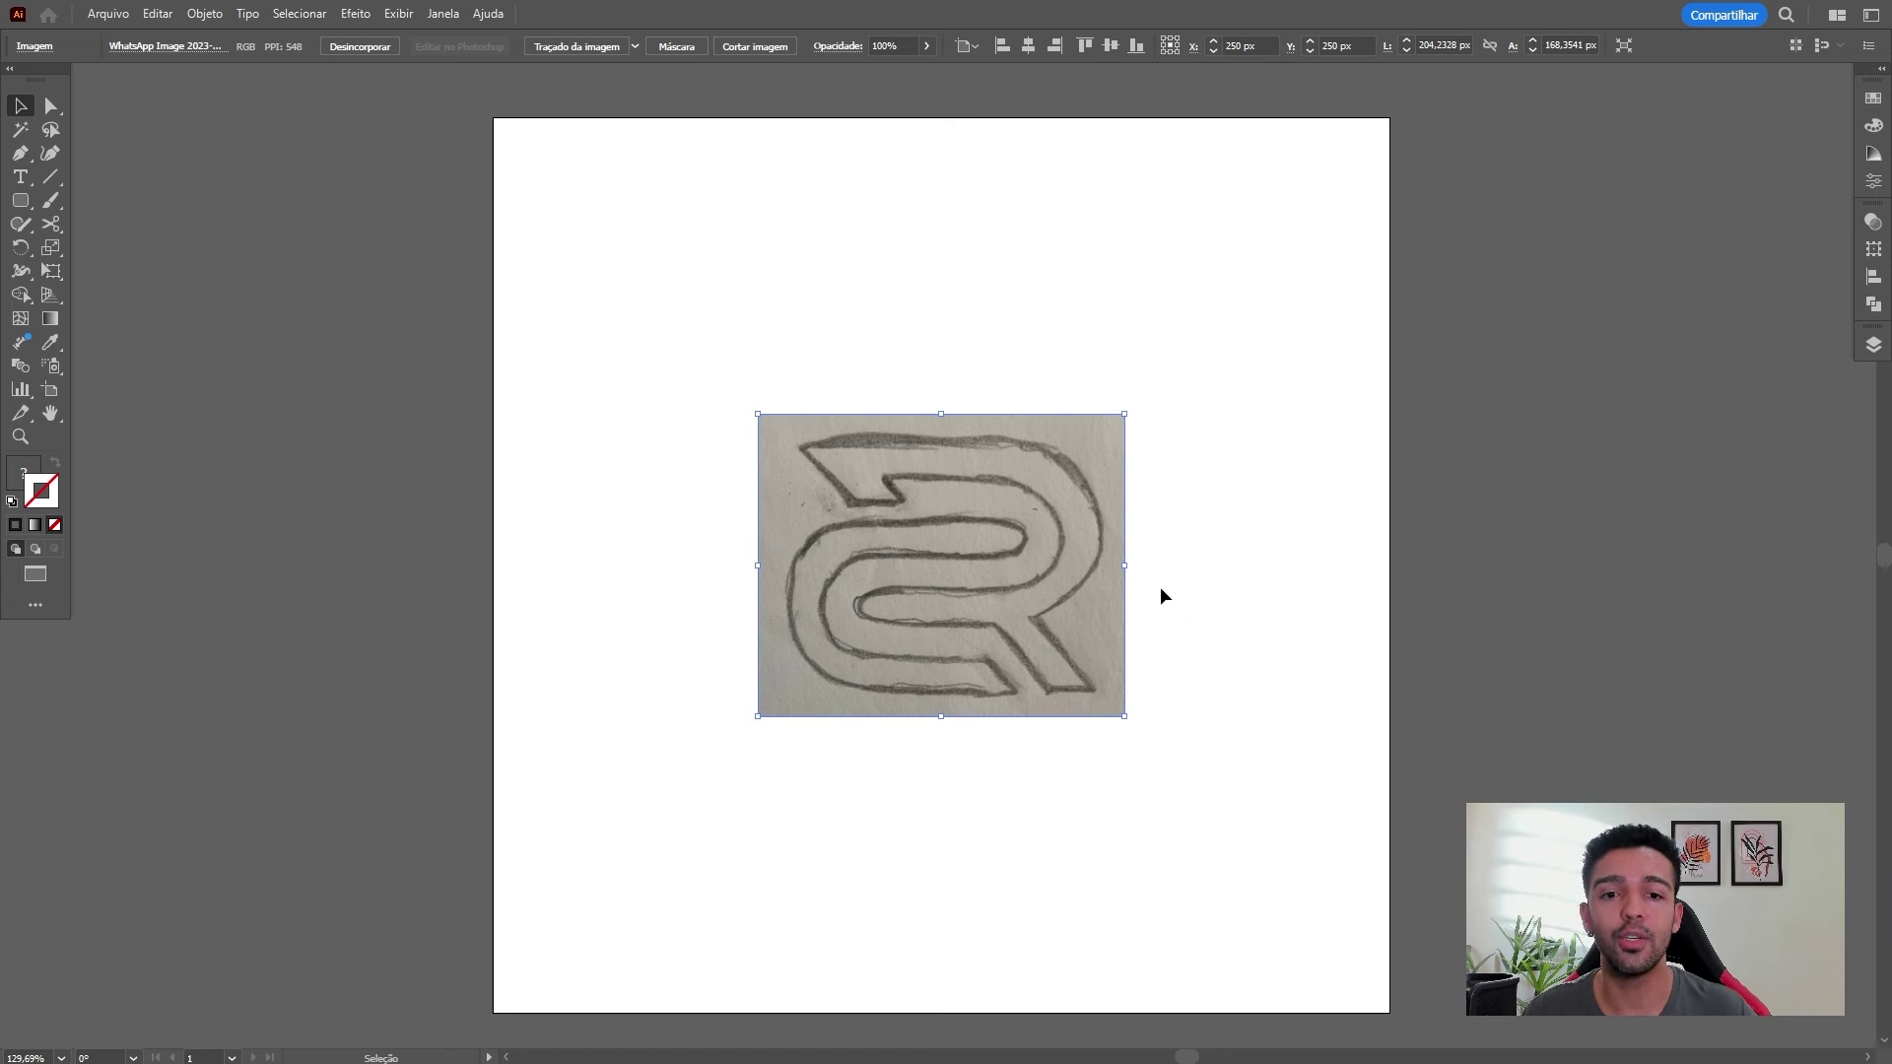
pyautogui.click(1204, 421)
pyautogui.click(861, 607)
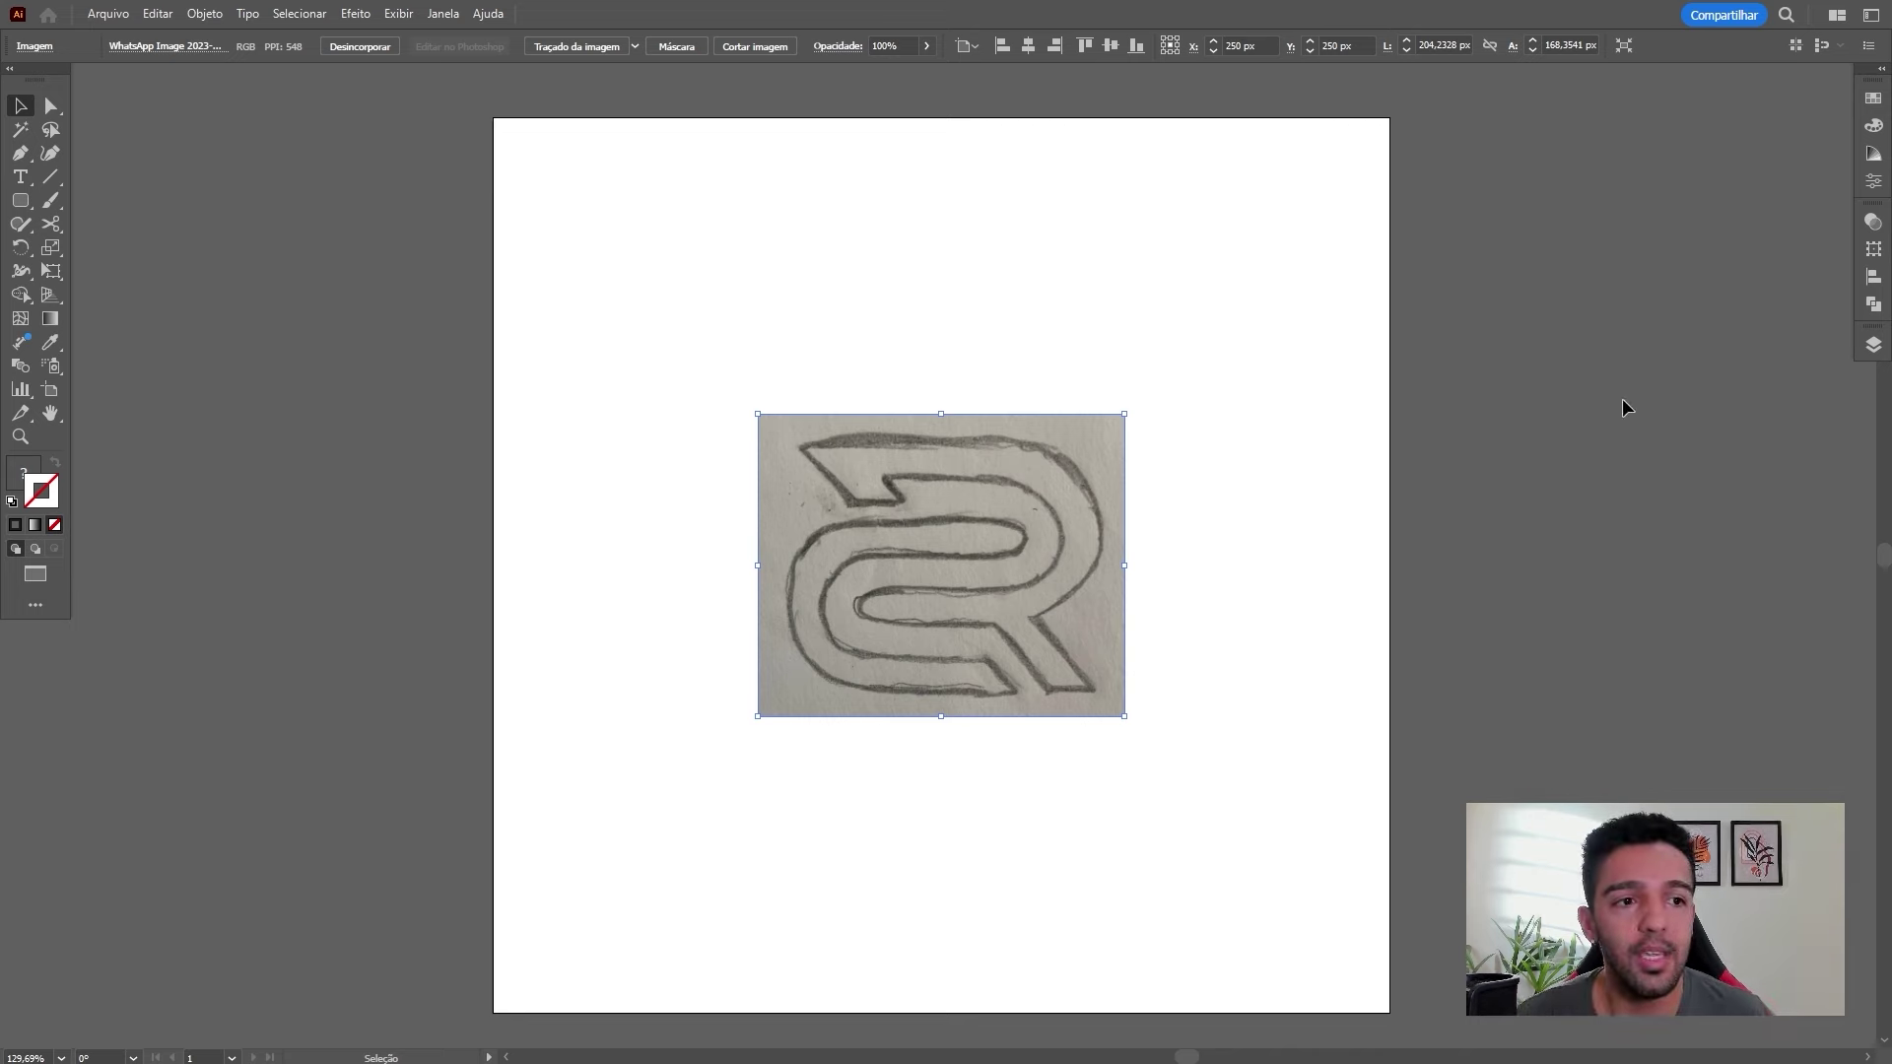
# Show the Layers panel to view the layer holding the sketch
pyautogui.click(1873, 347)
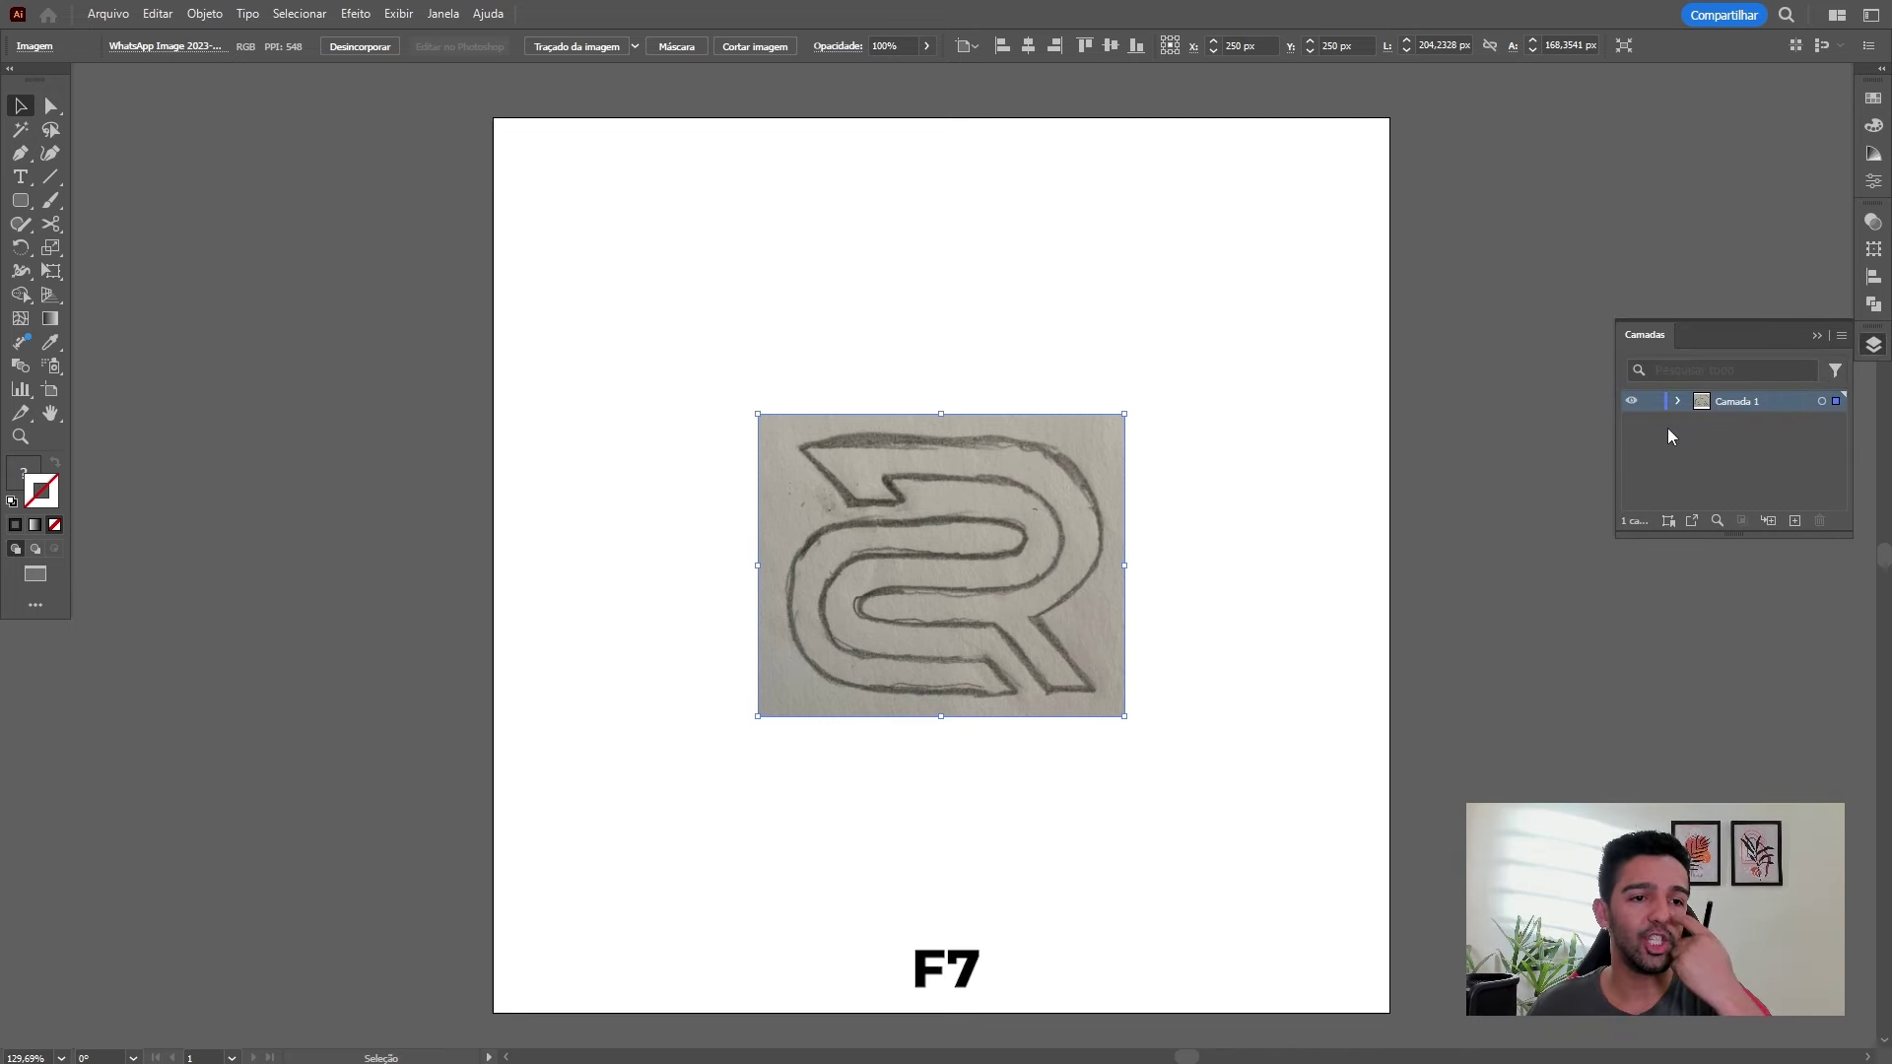
pyautogui.click(443, 13)
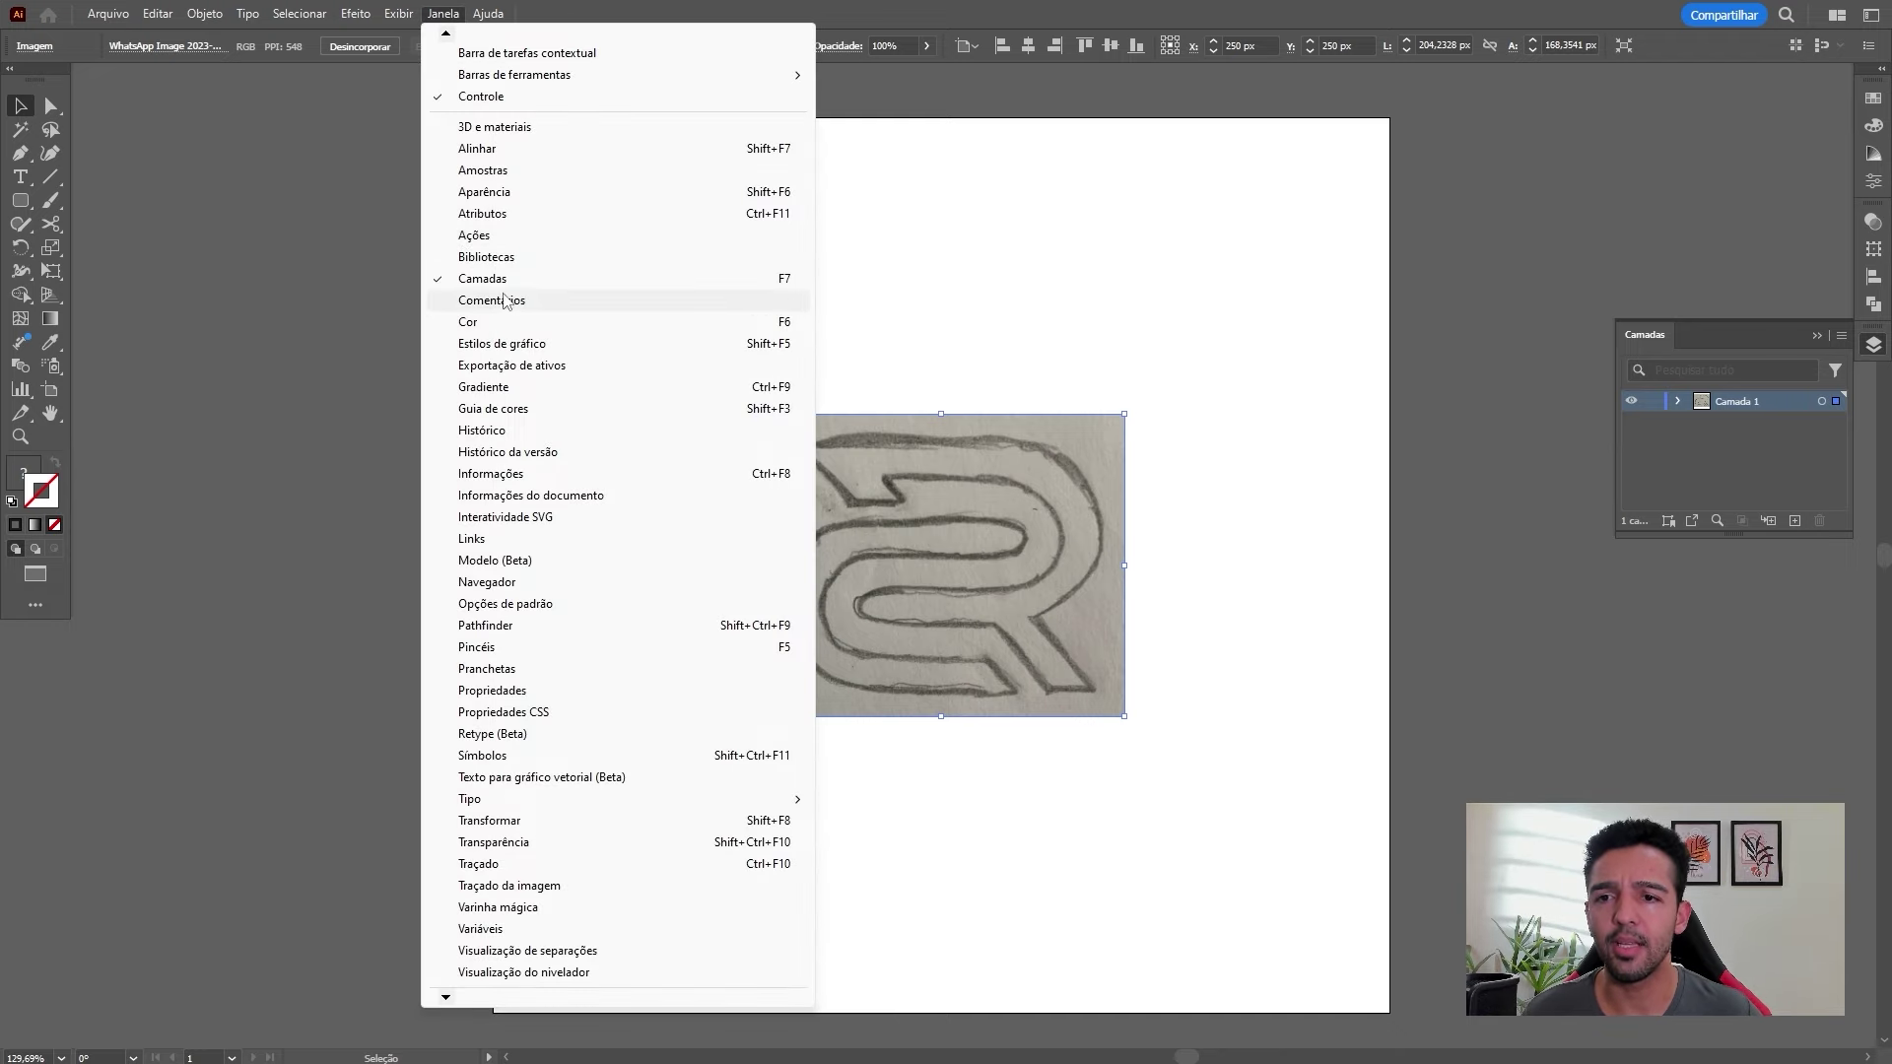
pyautogui.click(1705, 408)
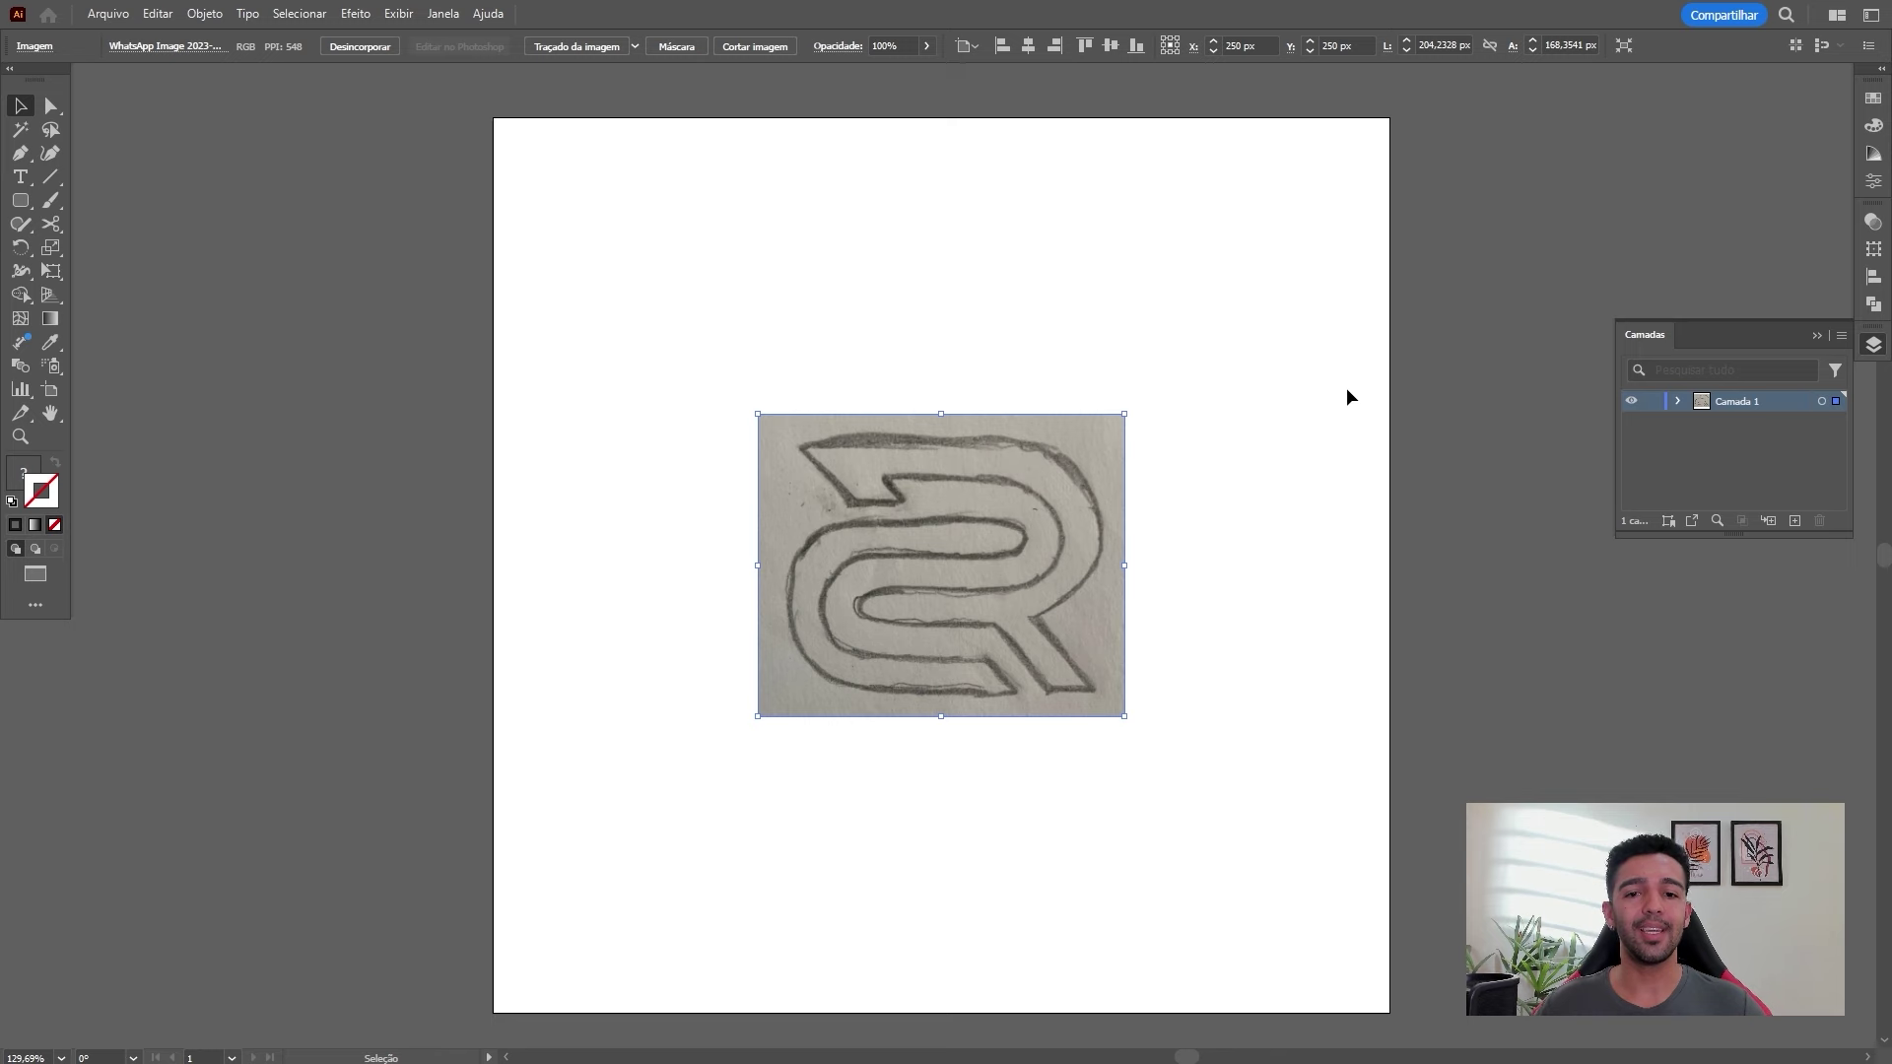
# Set the opacity of the sketch image to 40%
pyautogui.moveTo(1329, 319); pyautogui.dragTo(717, 727)
pyautogui.click(1873, 222)
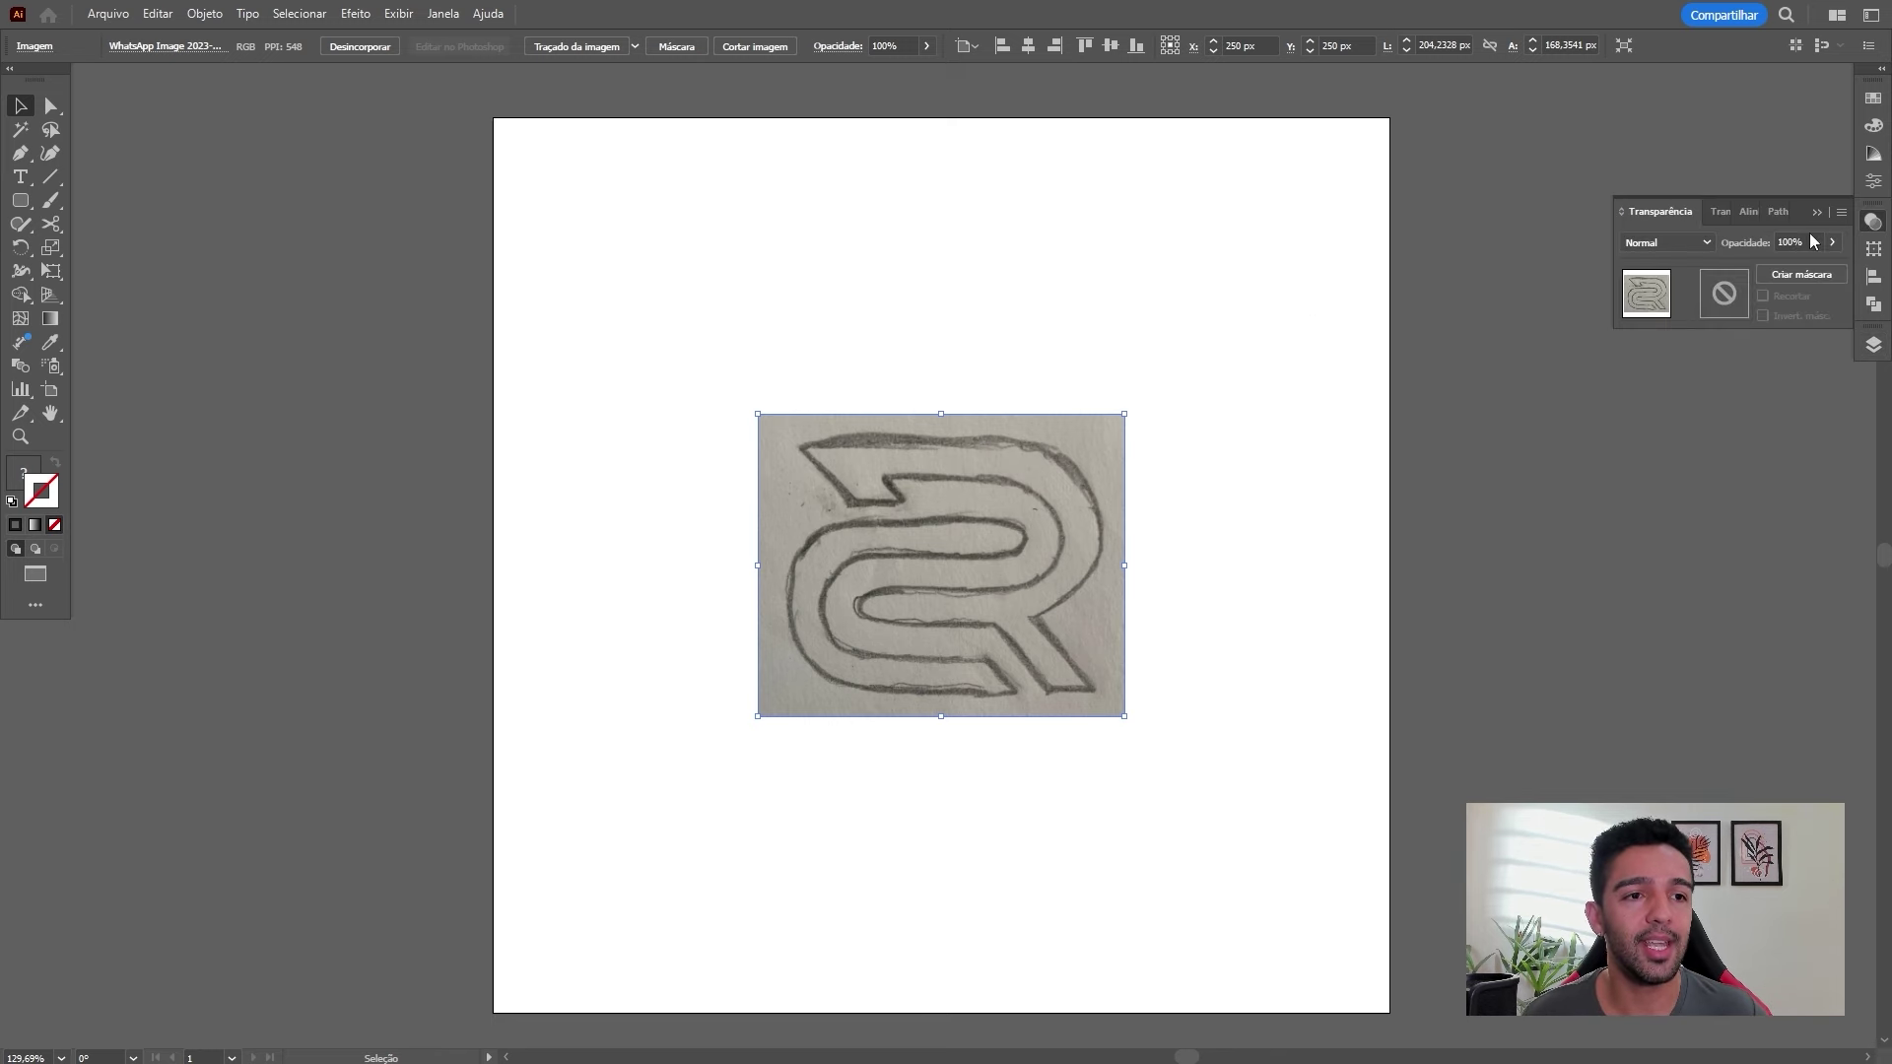
pyautogui.click(1788, 241)
pyautogui.write('40')
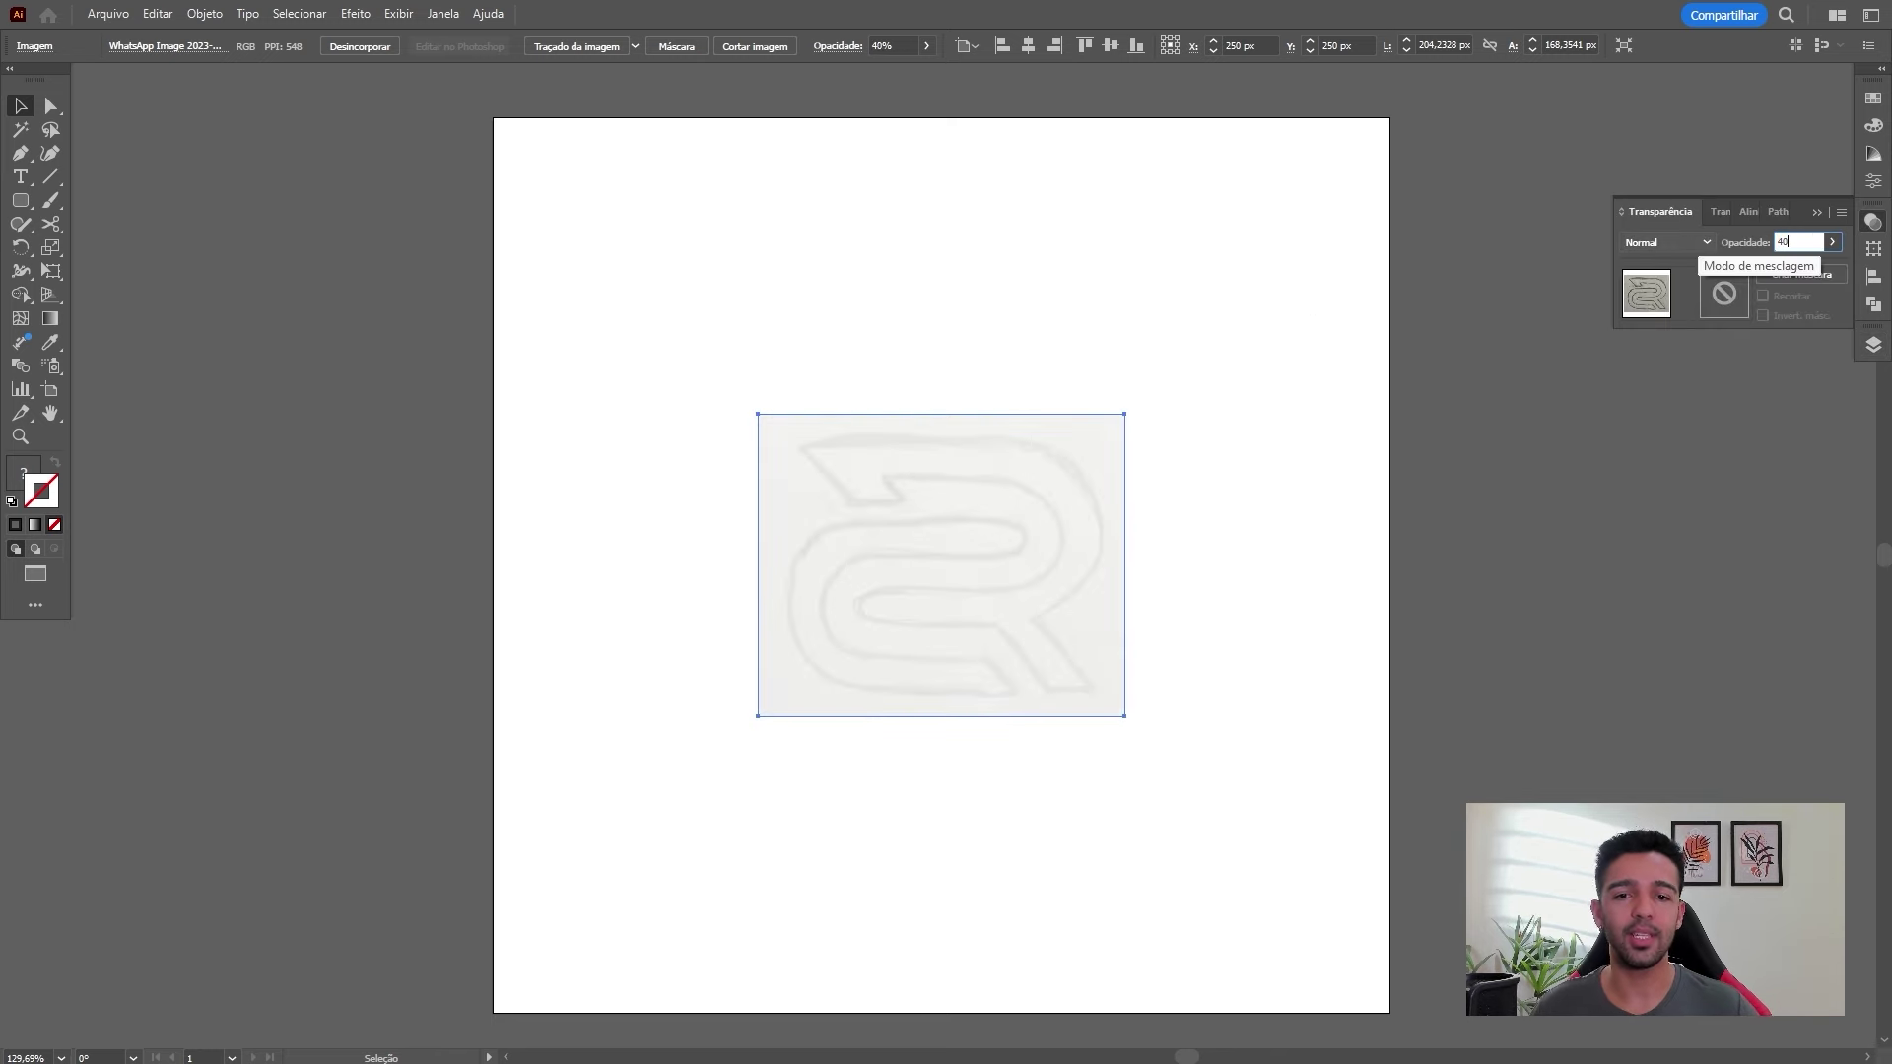
pyautogui.press('Return')
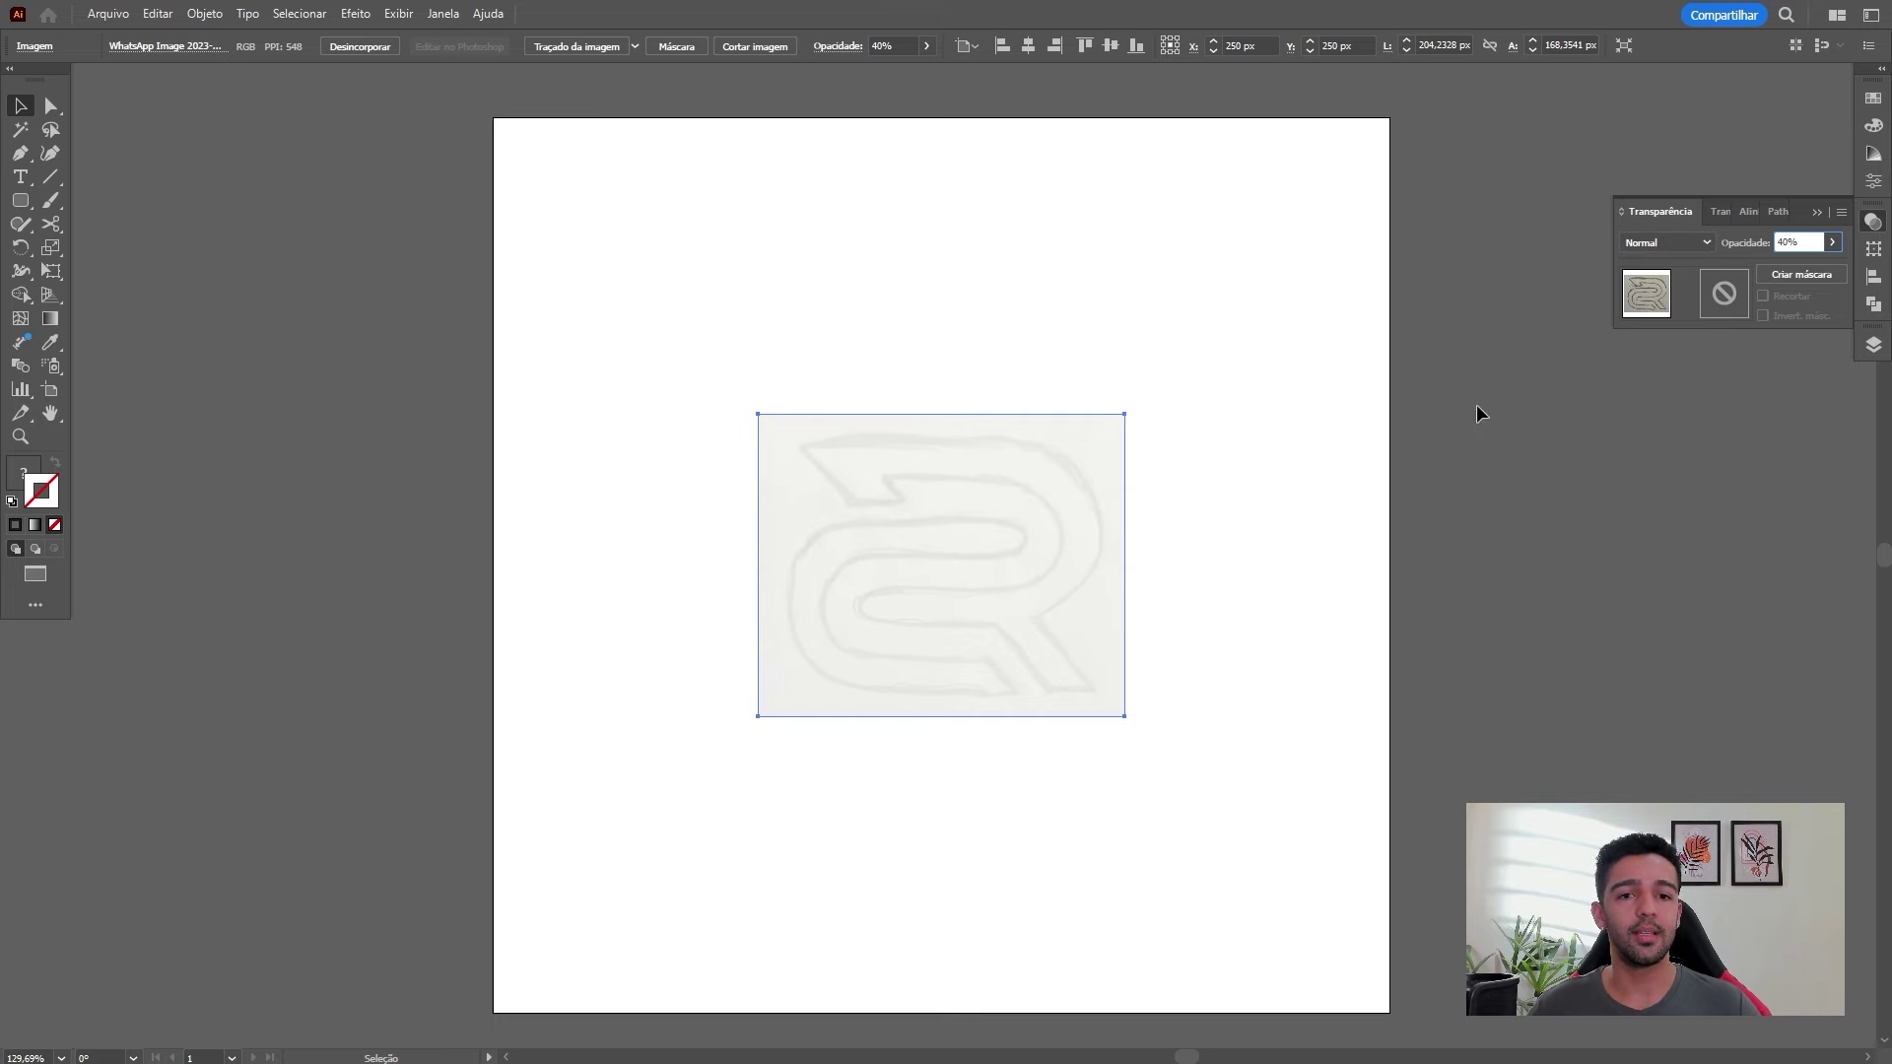
# Lock the faded sketch image in place and unlock it again
pyautogui.moveTo(1289, 388); pyautogui.dragTo(881, 602)
pyautogui.hotkey('ctrl', '2')
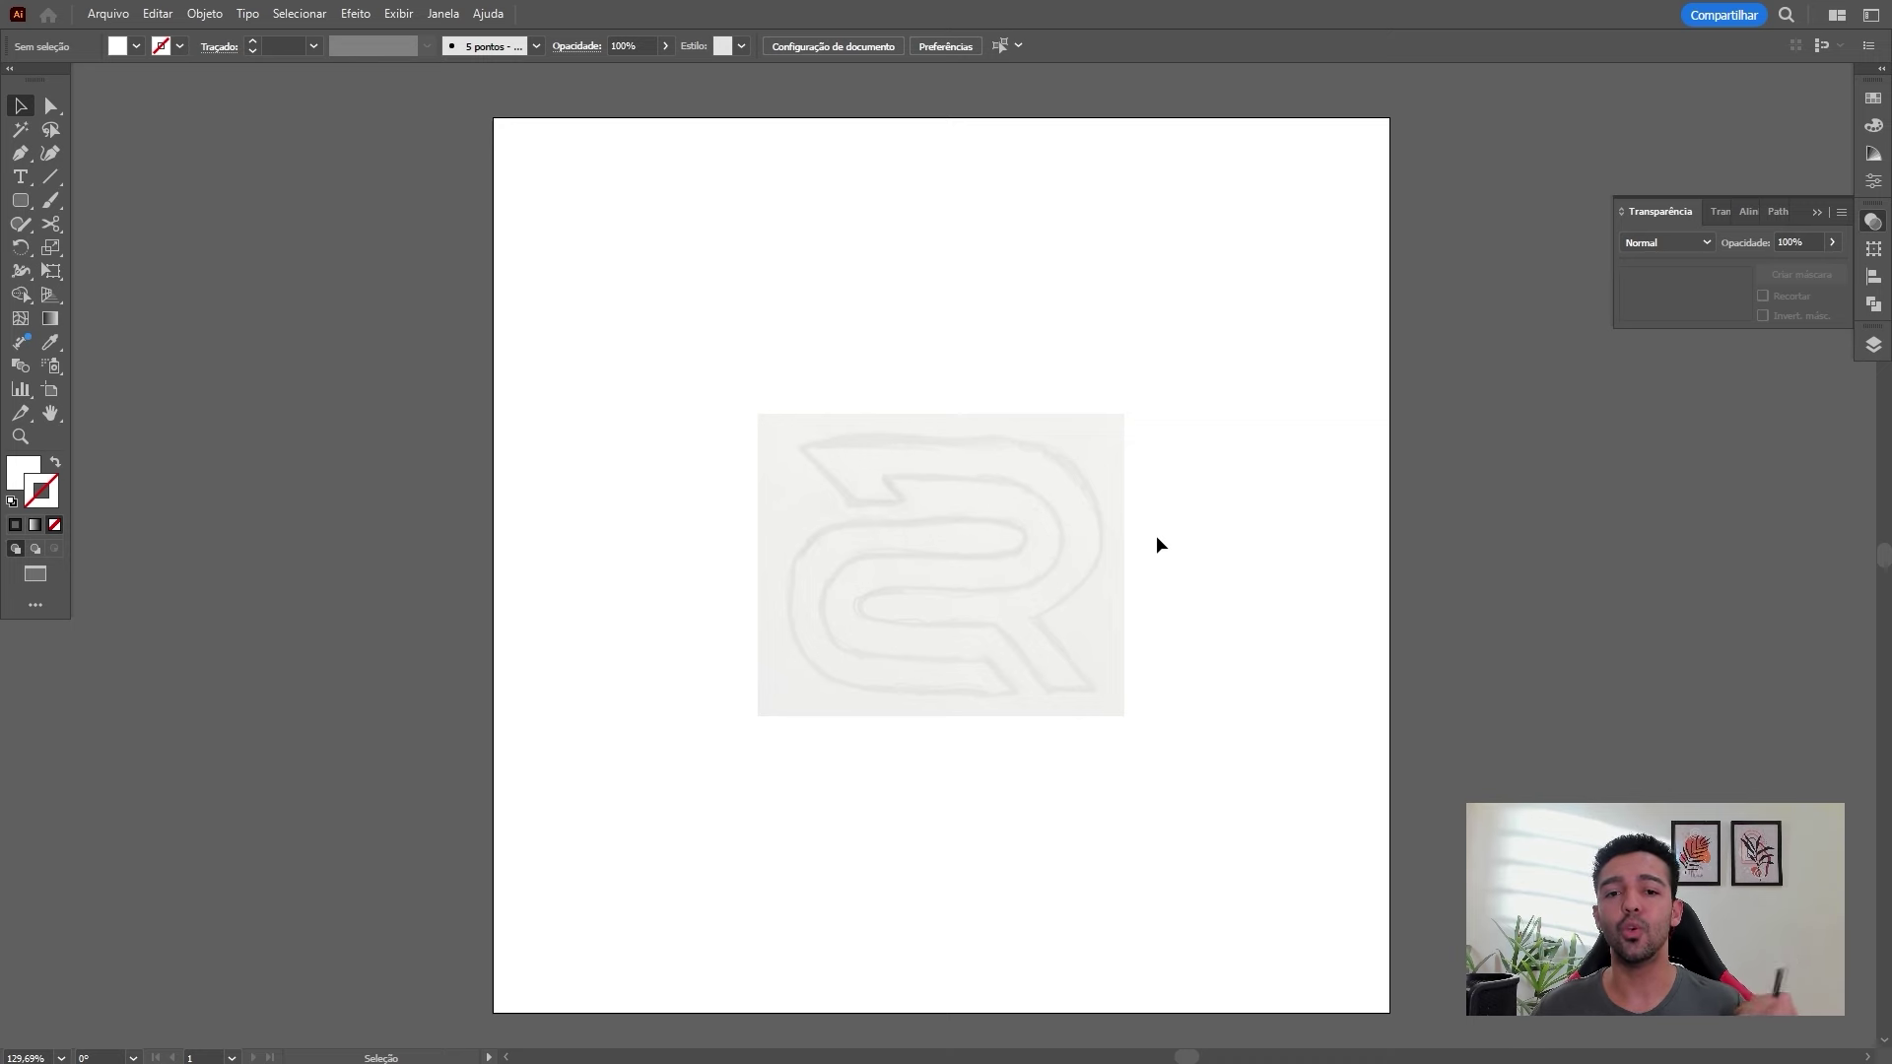
pyautogui.press('alt')
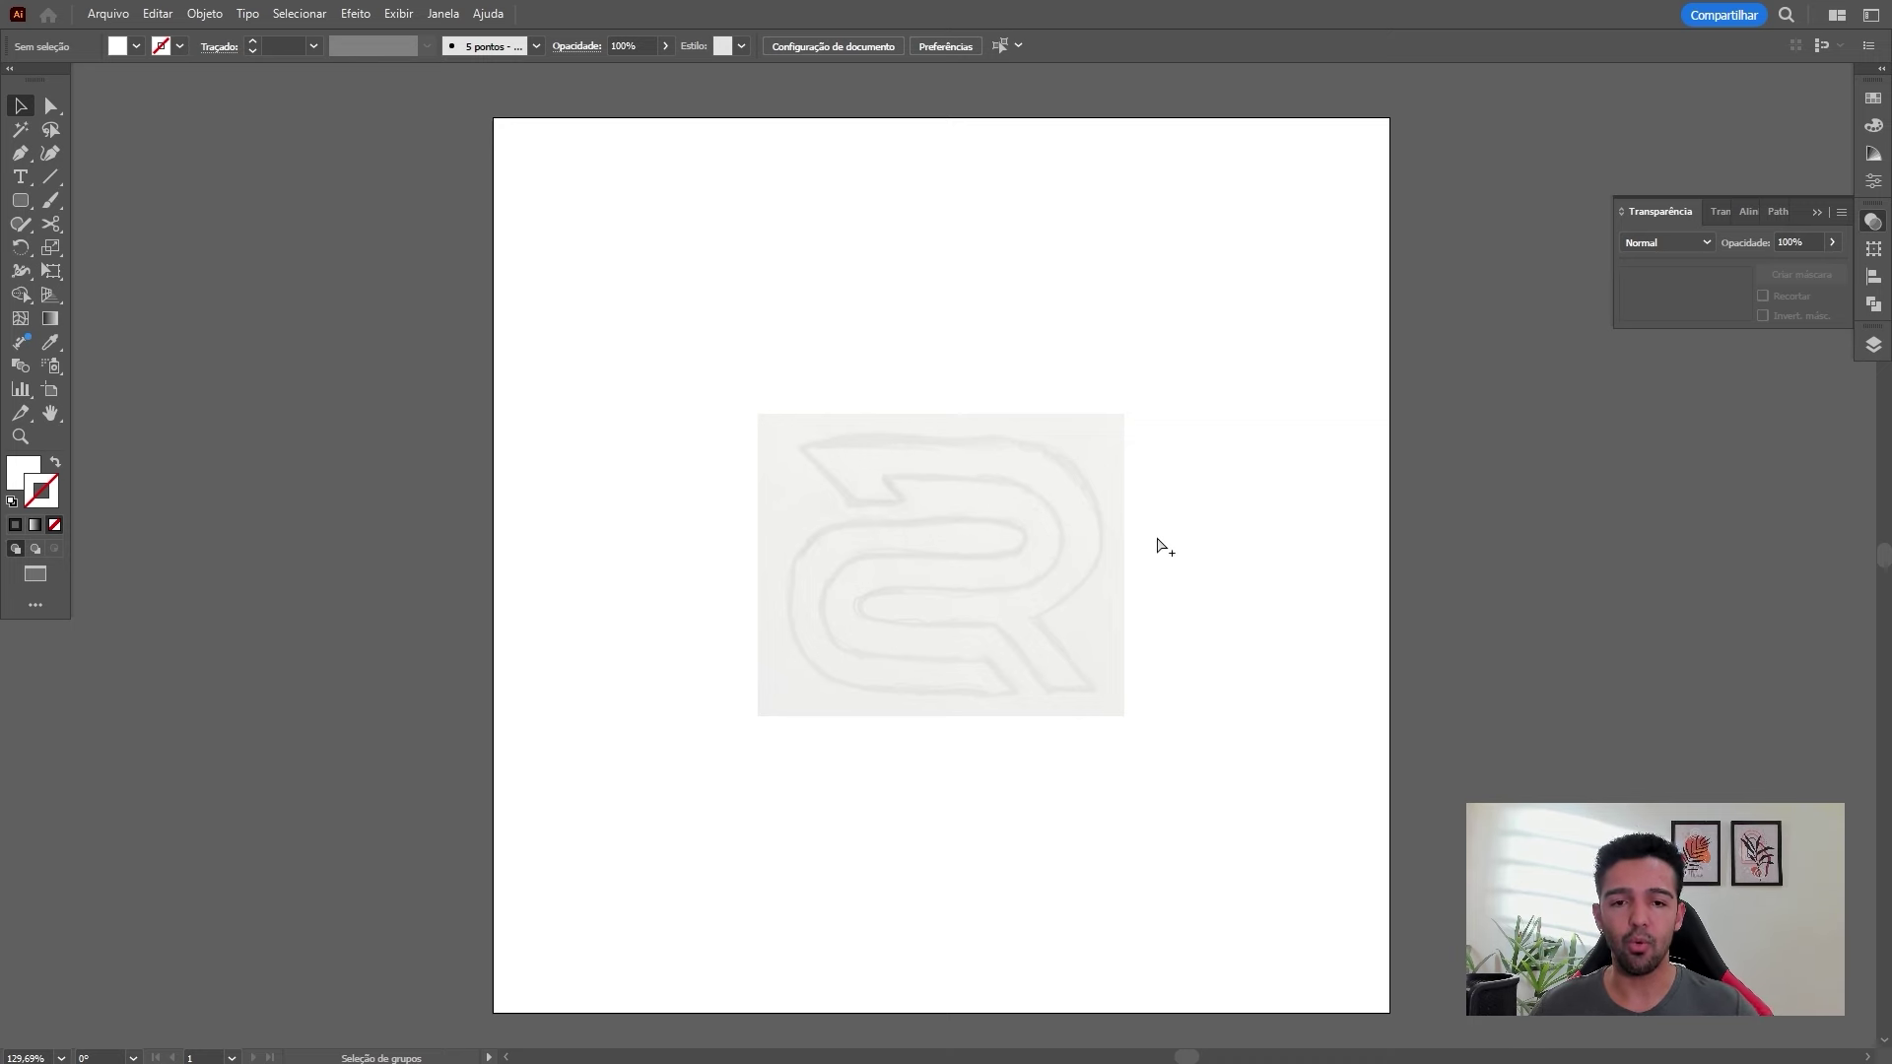
pyautogui.hotkey('ctrl', 'alt', '2')
pyautogui.click(1297, 477)
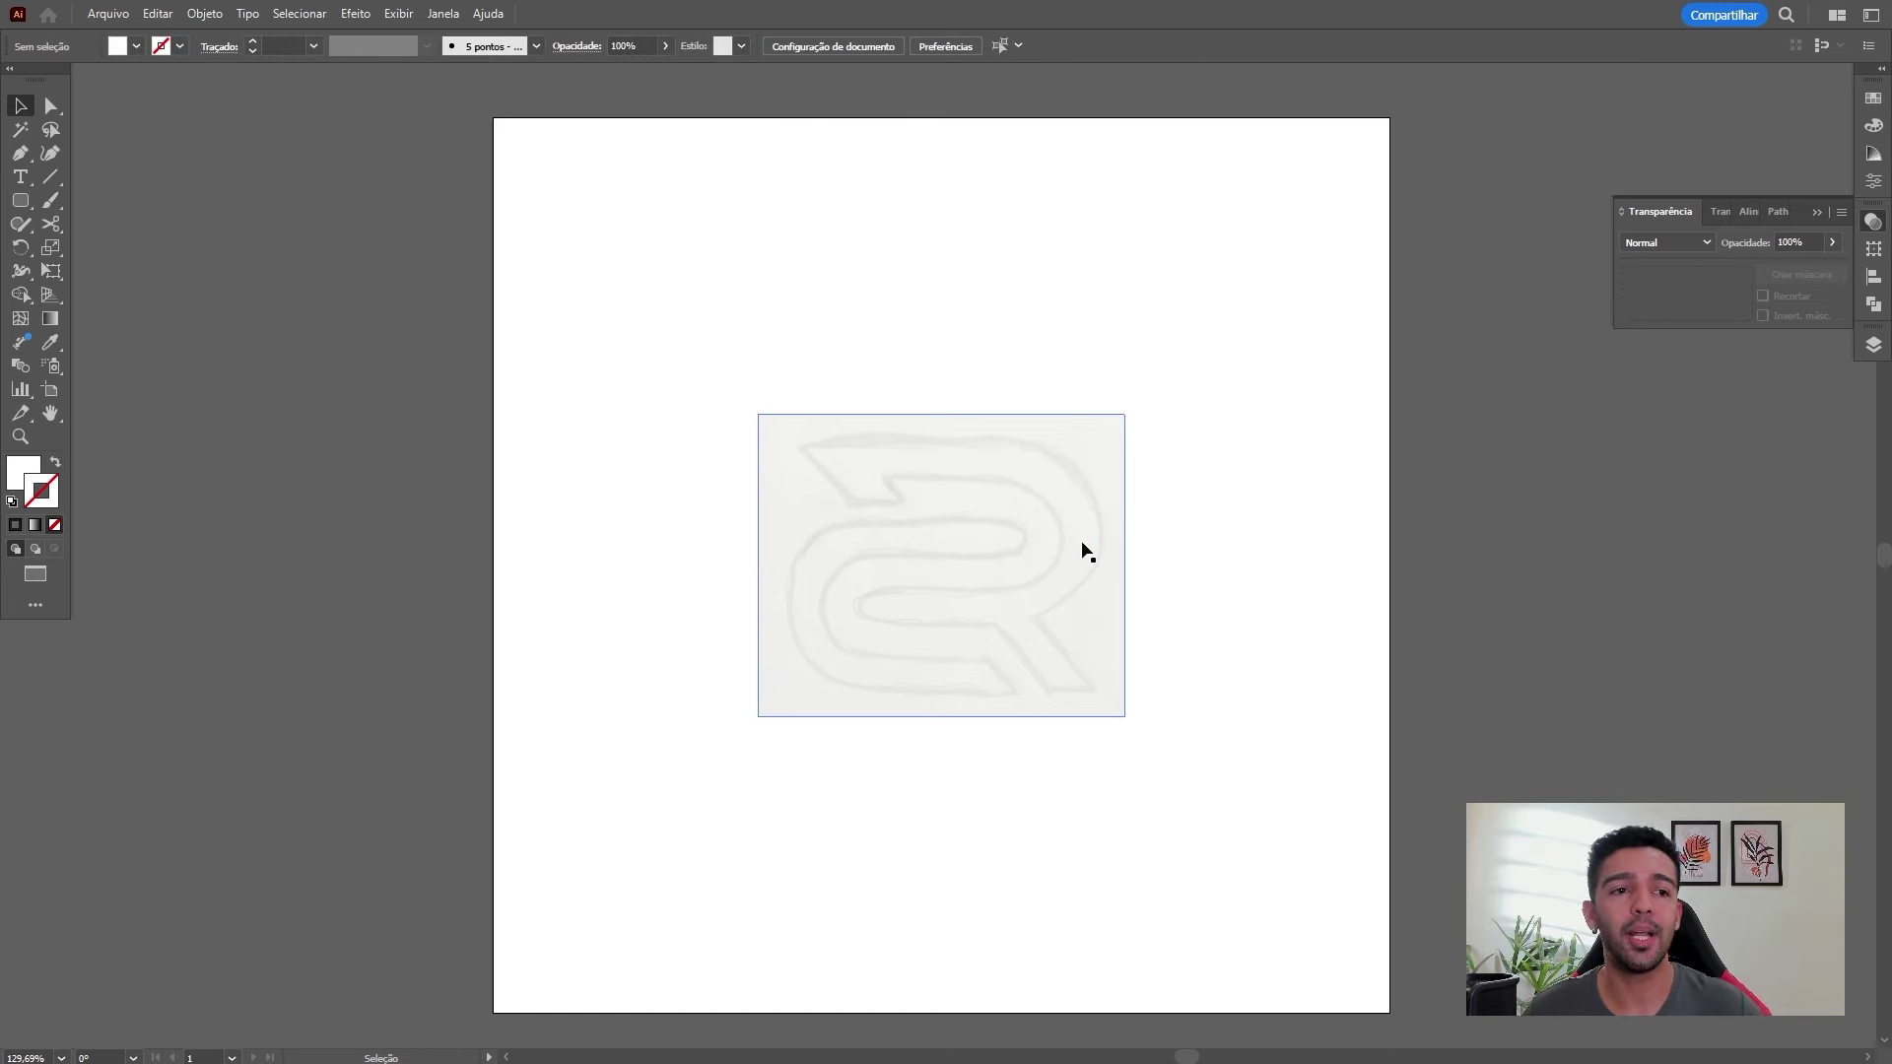
# Select the sketch image and set its opacity back to 100%
pyautogui.moveTo(1300, 583); pyautogui.dragTo(962, 710)
pyautogui.moveTo(1811, 242); pyautogui.dragTo(1640, 230)
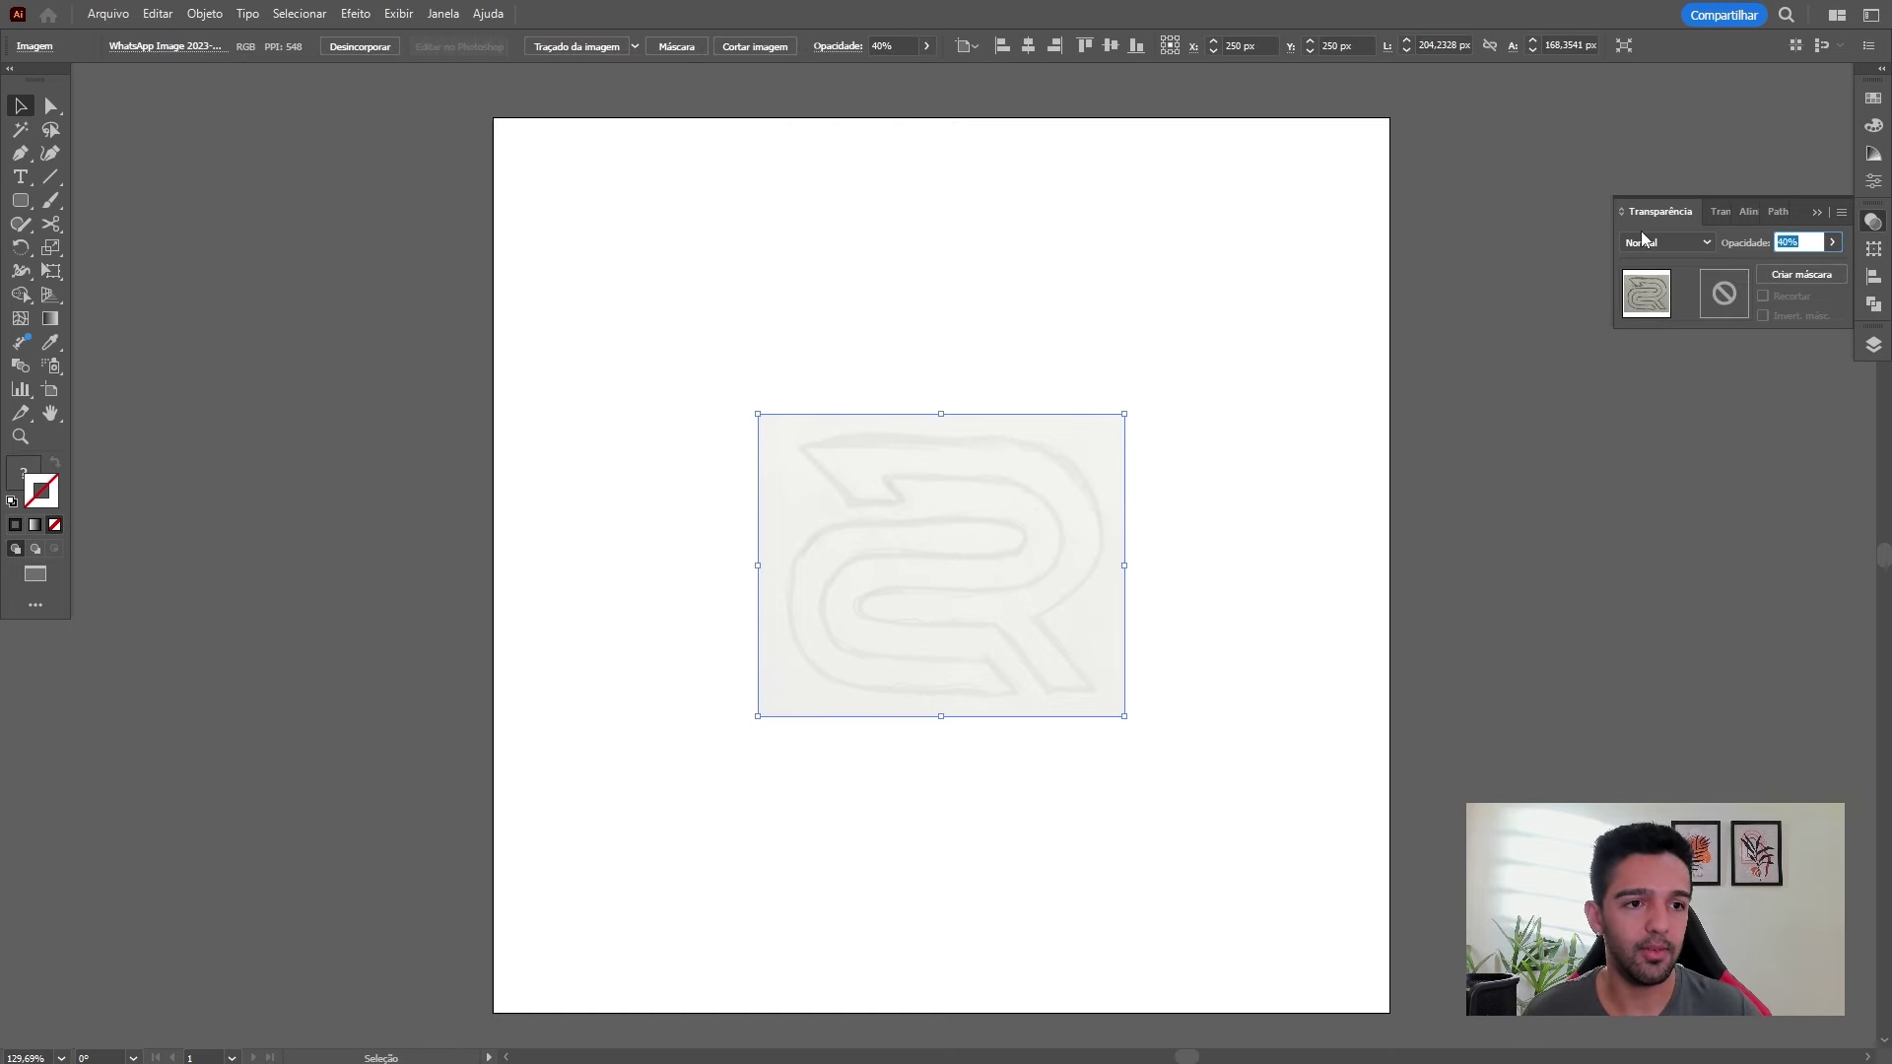
pyautogui.write('100')
pyautogui.press('Return')
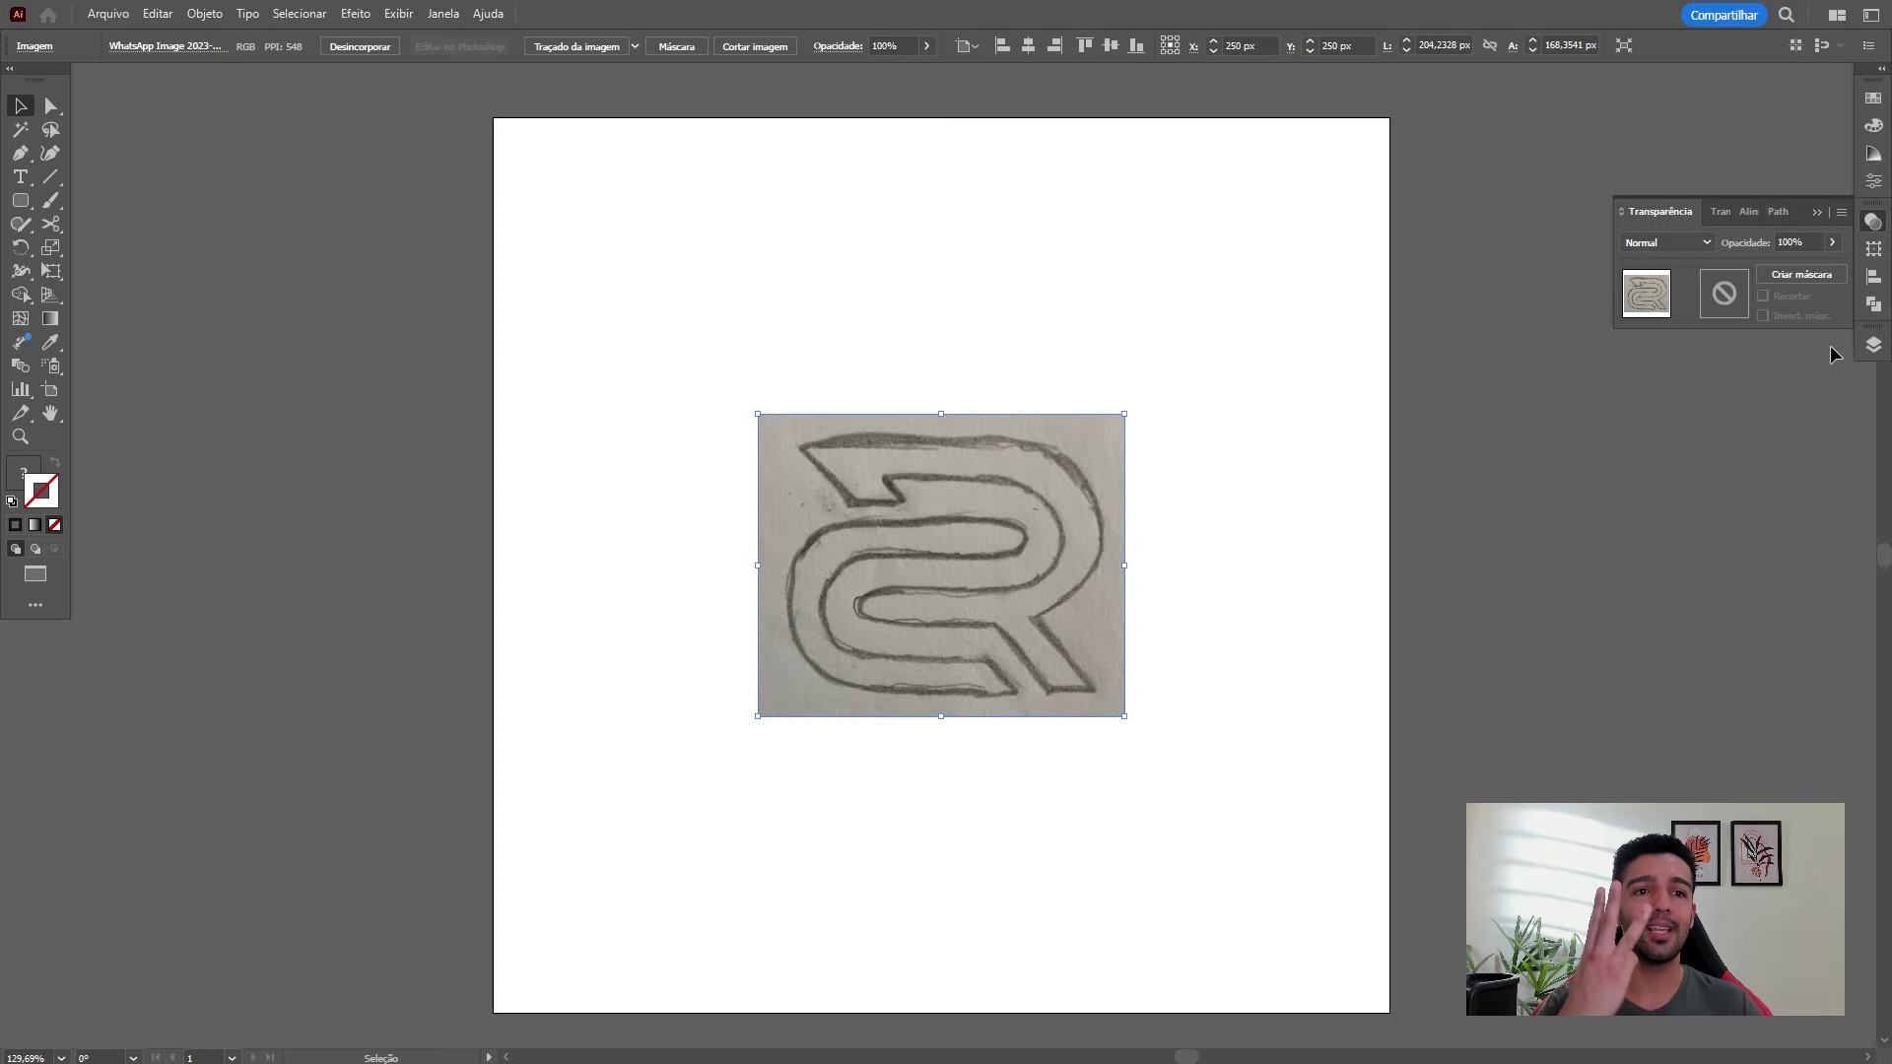
# Show the Layers panel and rename the layer Camada 1 as Esbolo in its layer options
pyautogui.click(1874, 344)
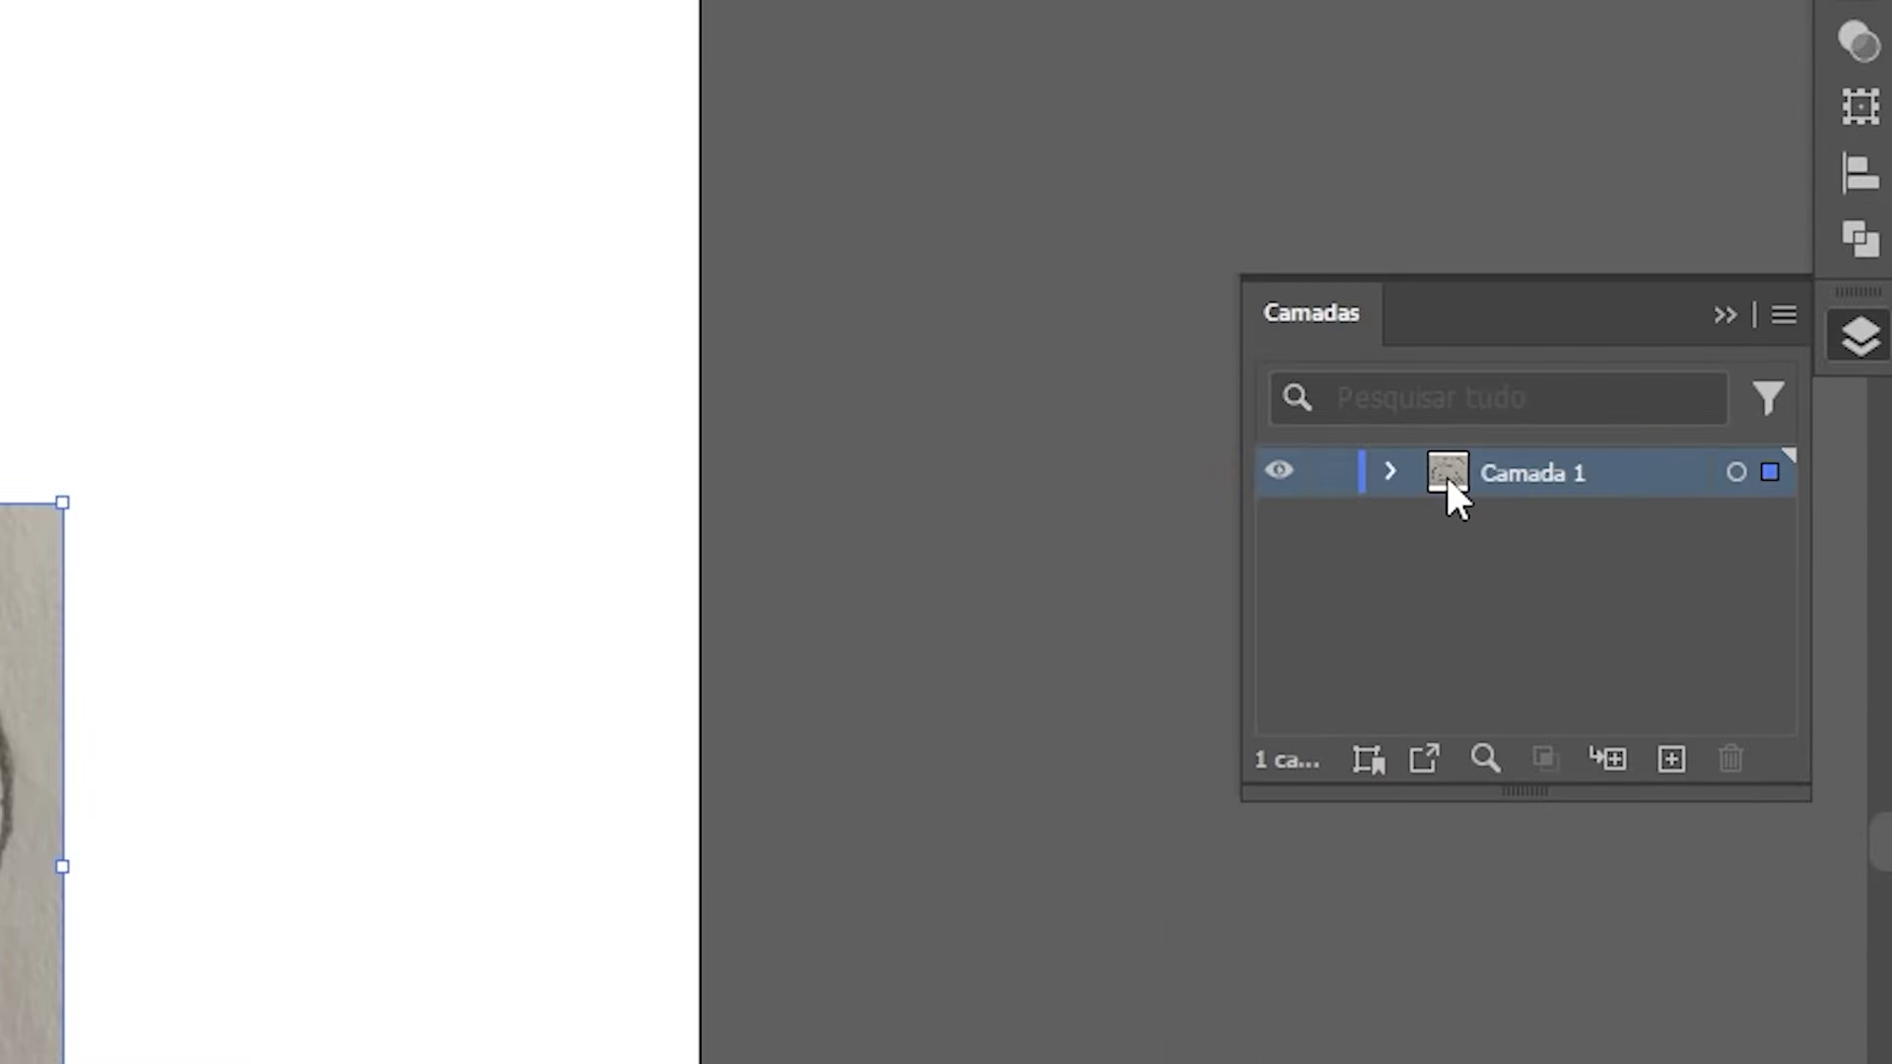
pyautogui.doubleClick(1544, 482)
pyautogui.click(1540, 483)
pyautogui.doubleClick(1540, 483)
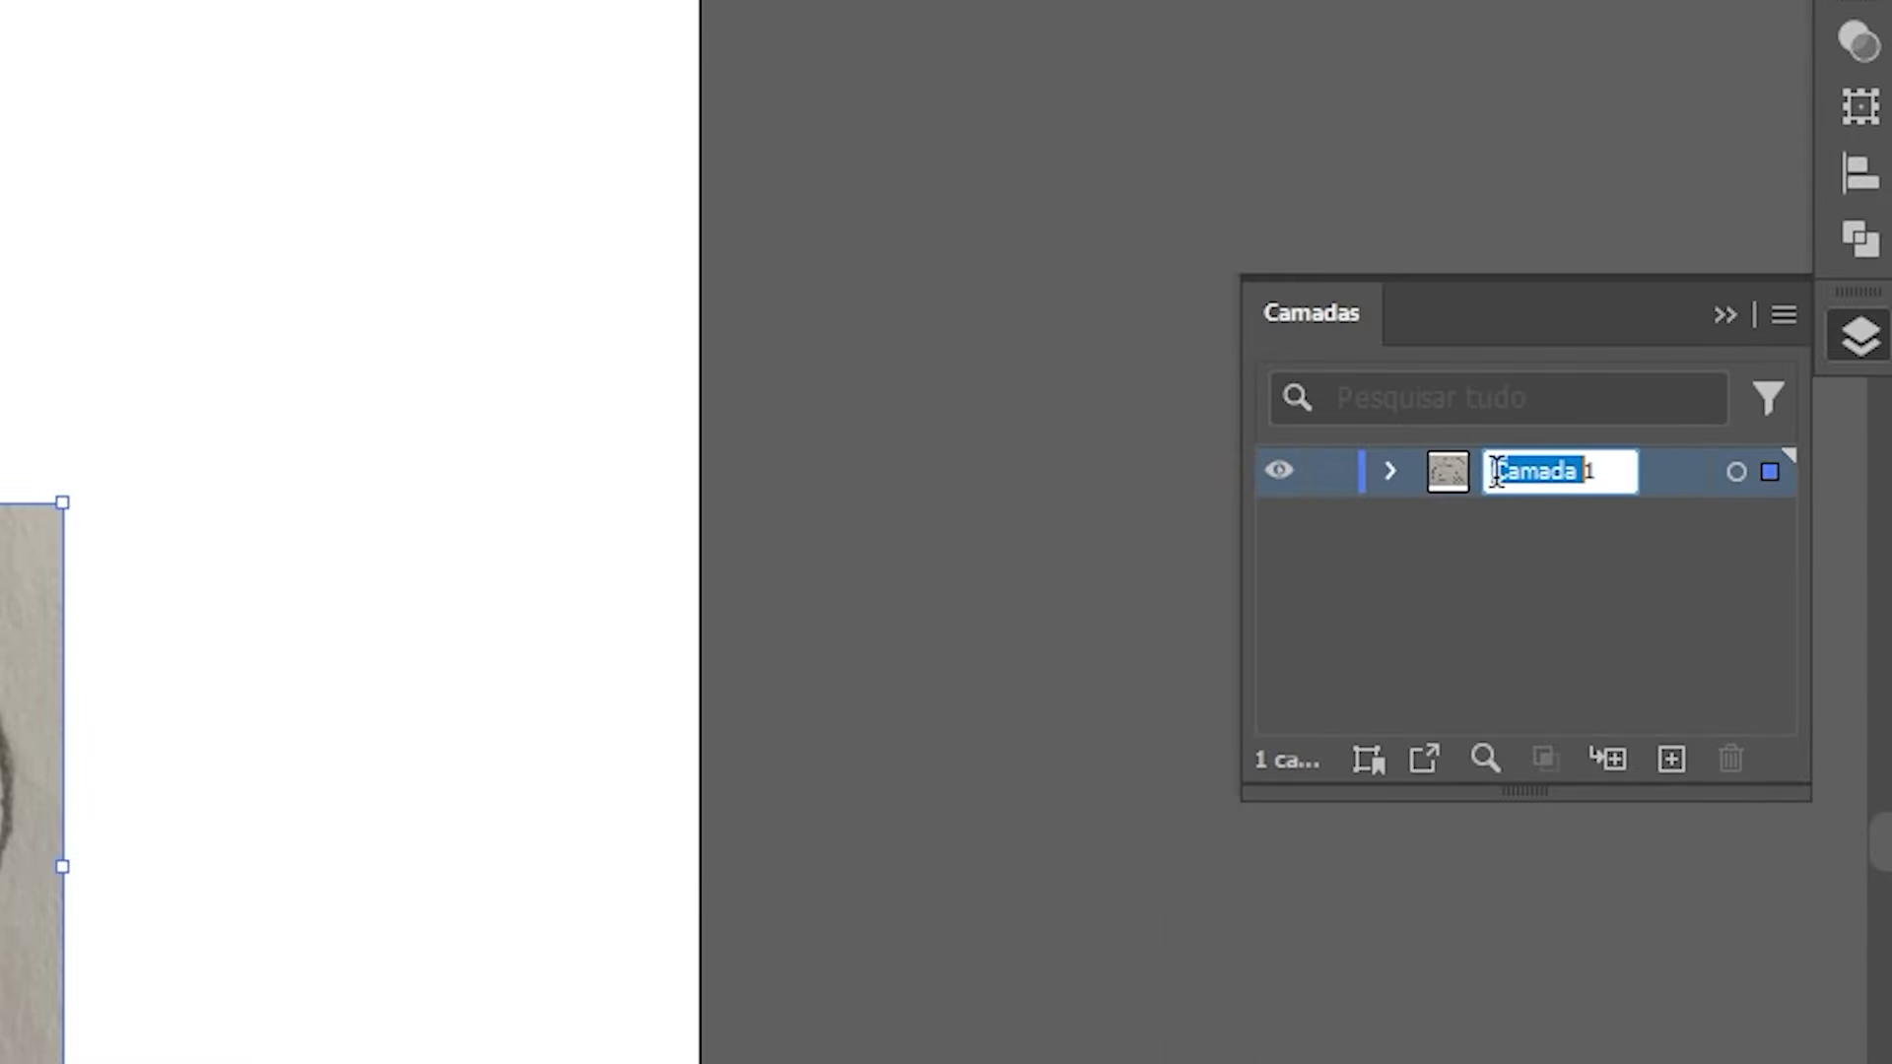
pyautogui.moveTo(1608, 470); pyautogui.dragTo(1616, 471)
pyautogui.click(1486, 539)
pyautogui.doubleClick(1449, 473)
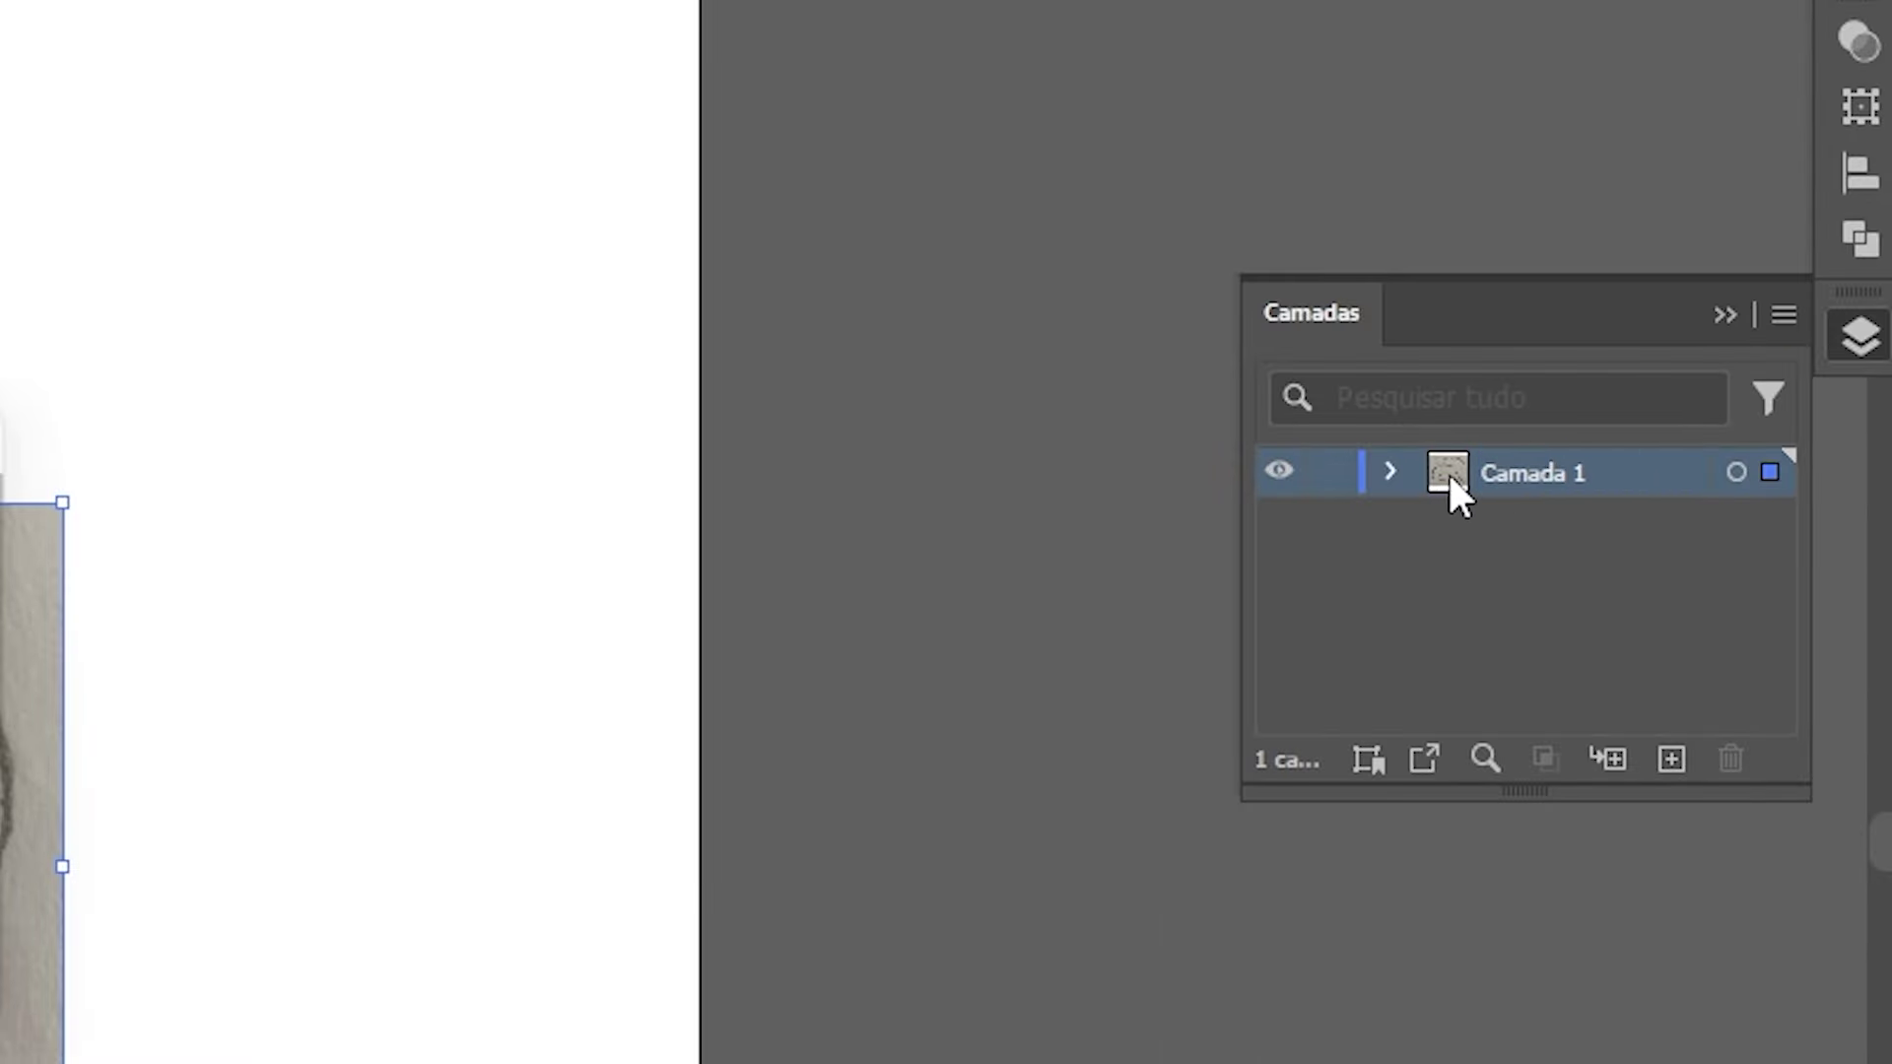
pyautogui.doubleClick(1447, 472)
pyautogui.write('Es')
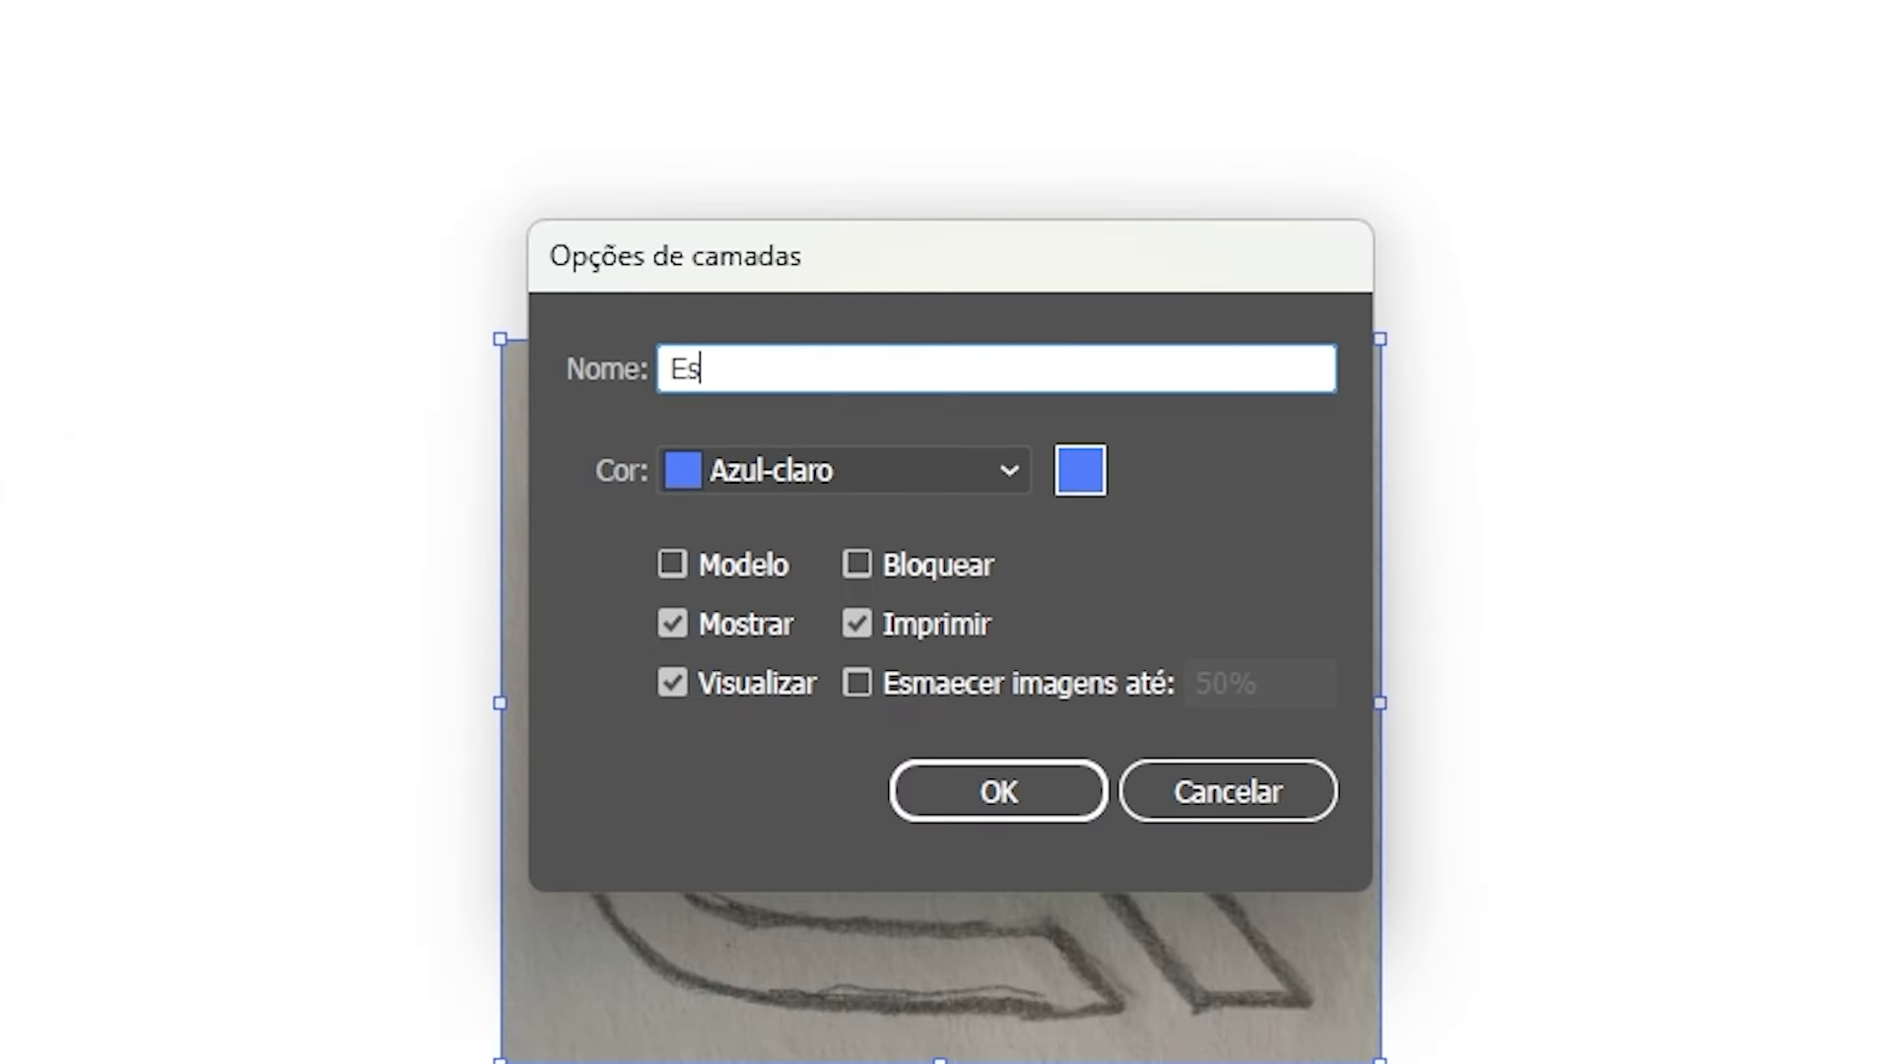
pyautogui.write('bolo')
# Make the sketch layer a template layer with its images dimmed to 40%
pyautogui.click(674, 563)
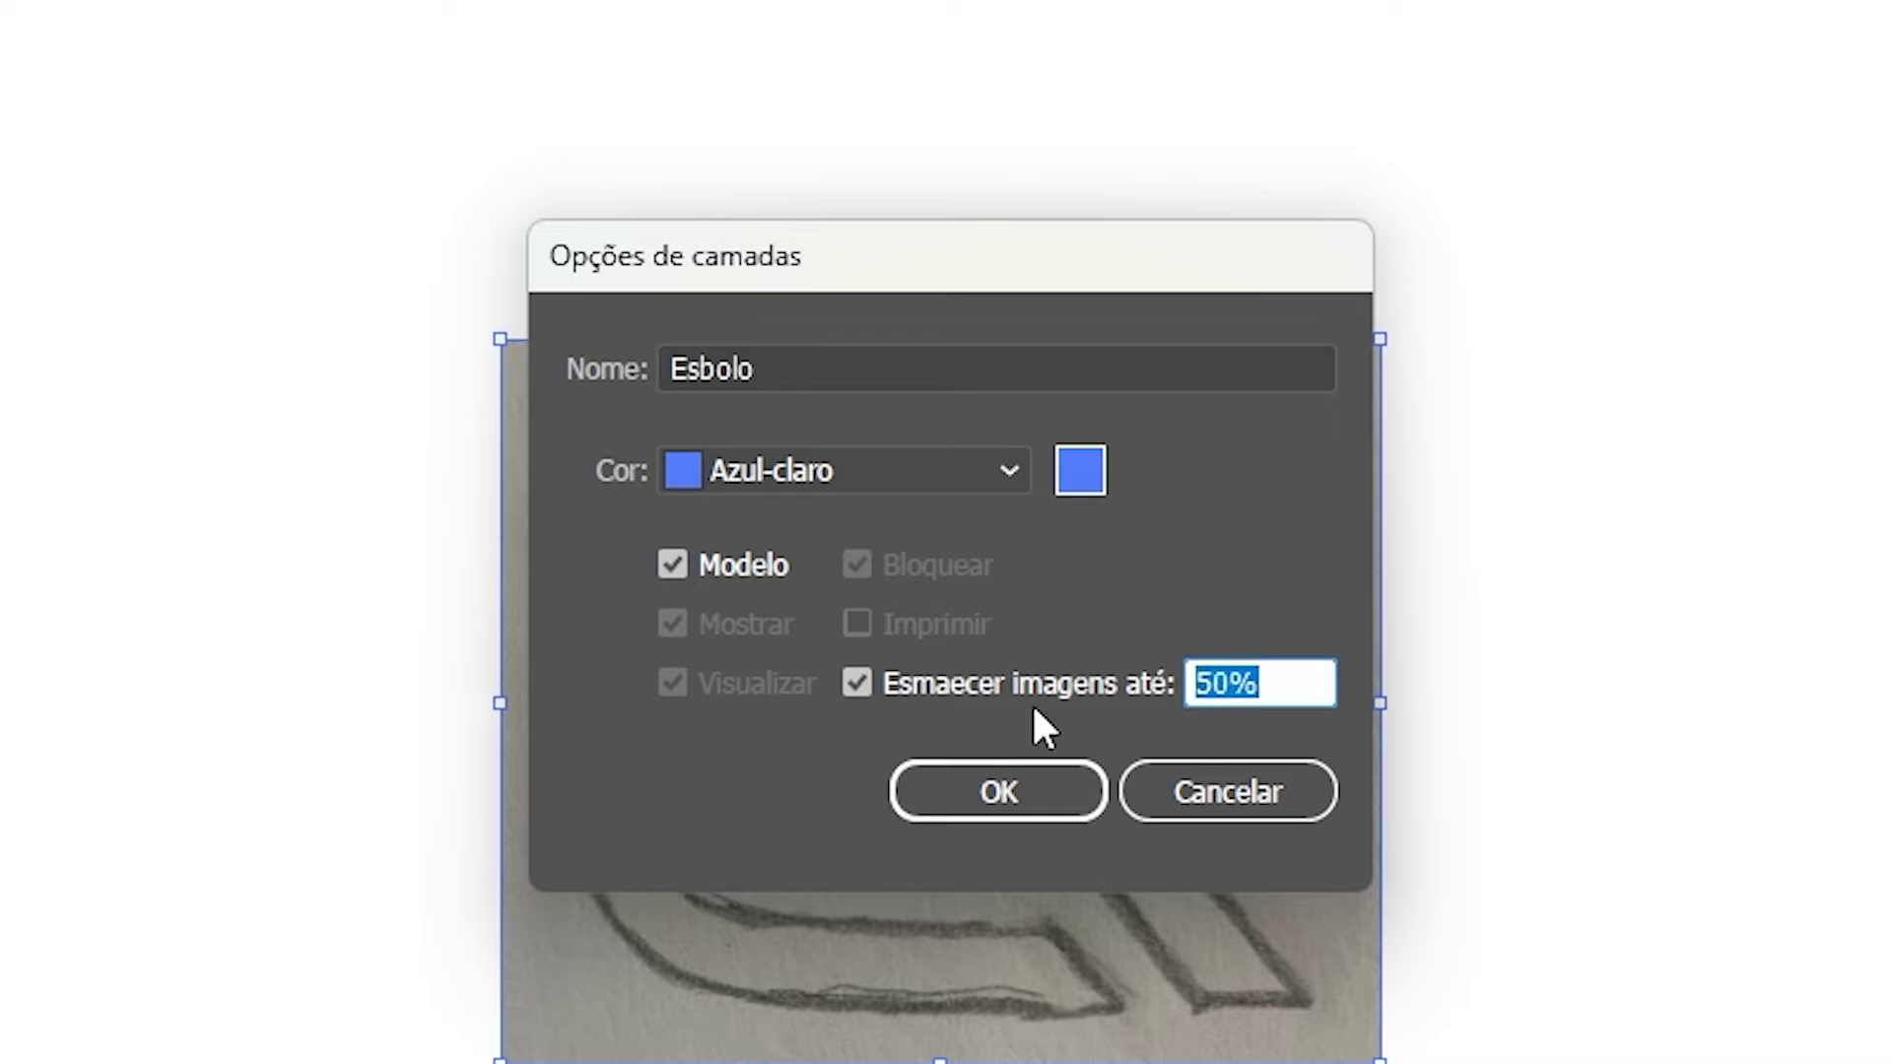
pyautogui.write('40')
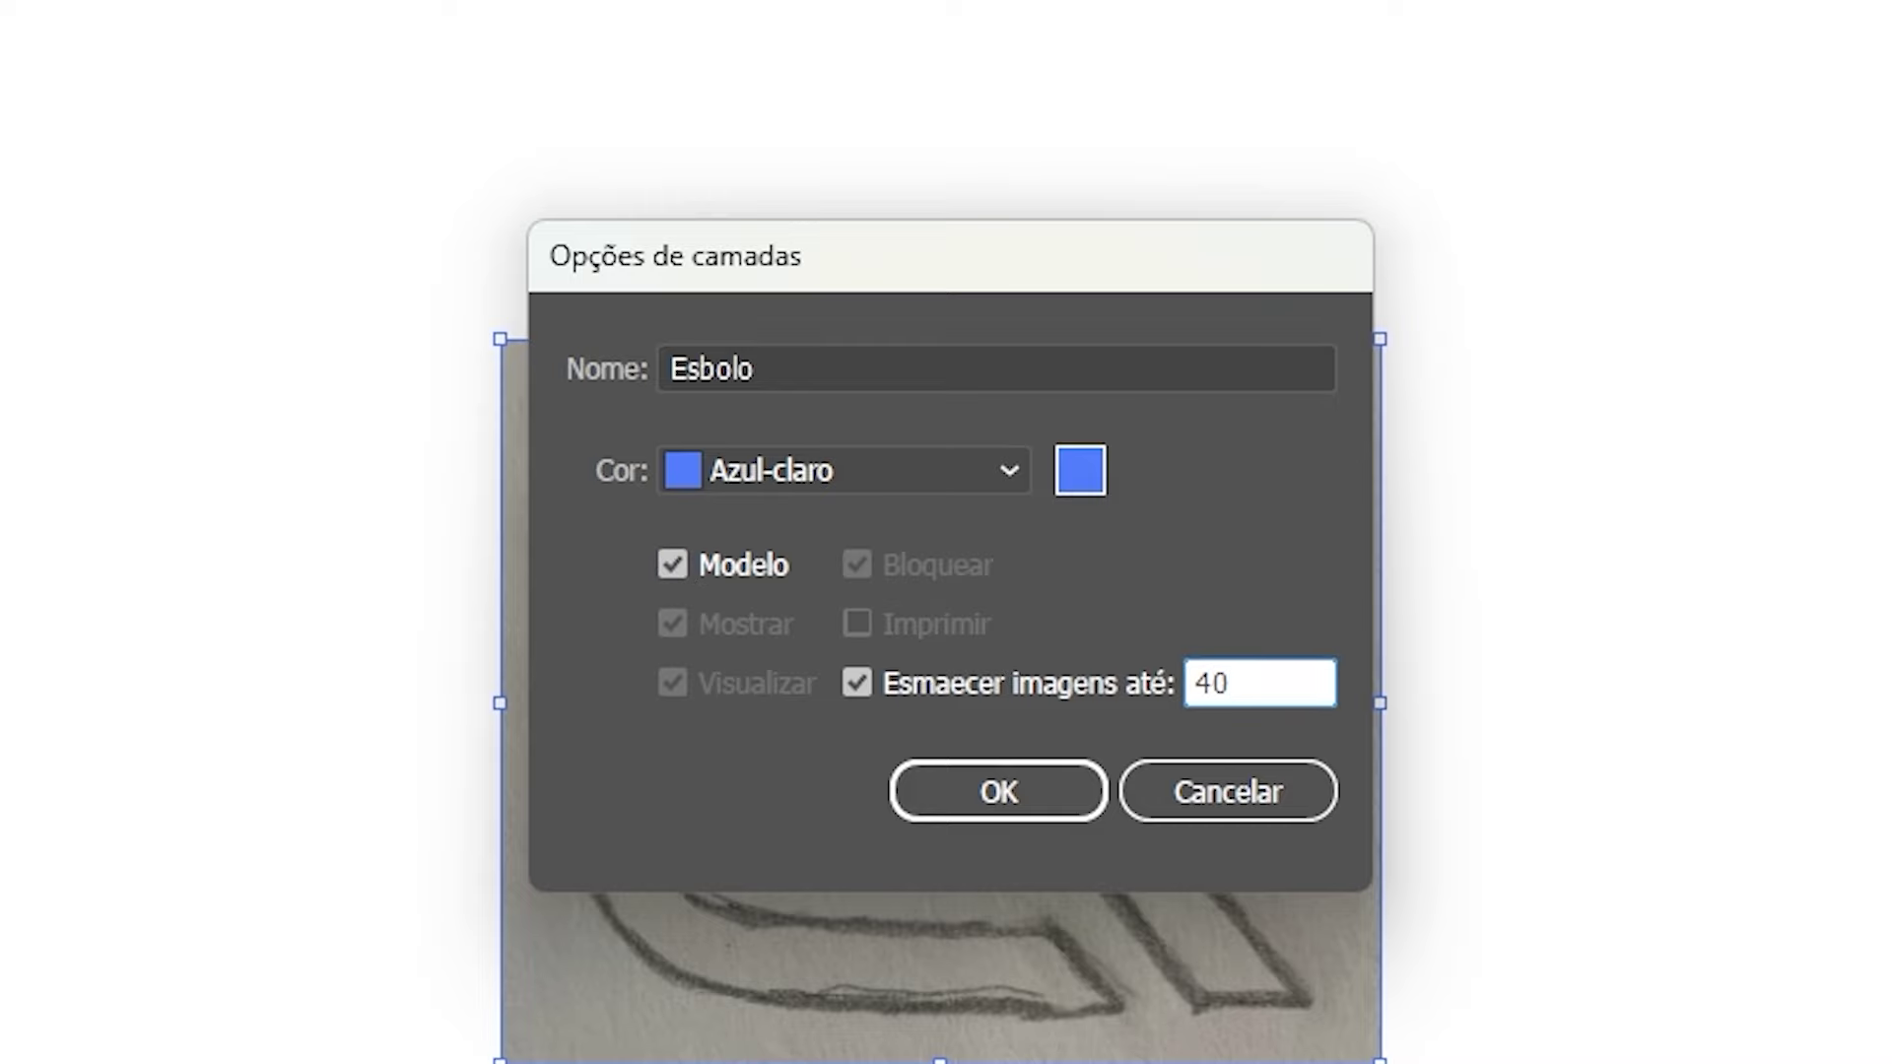
pyautogui.click(1020, 793)
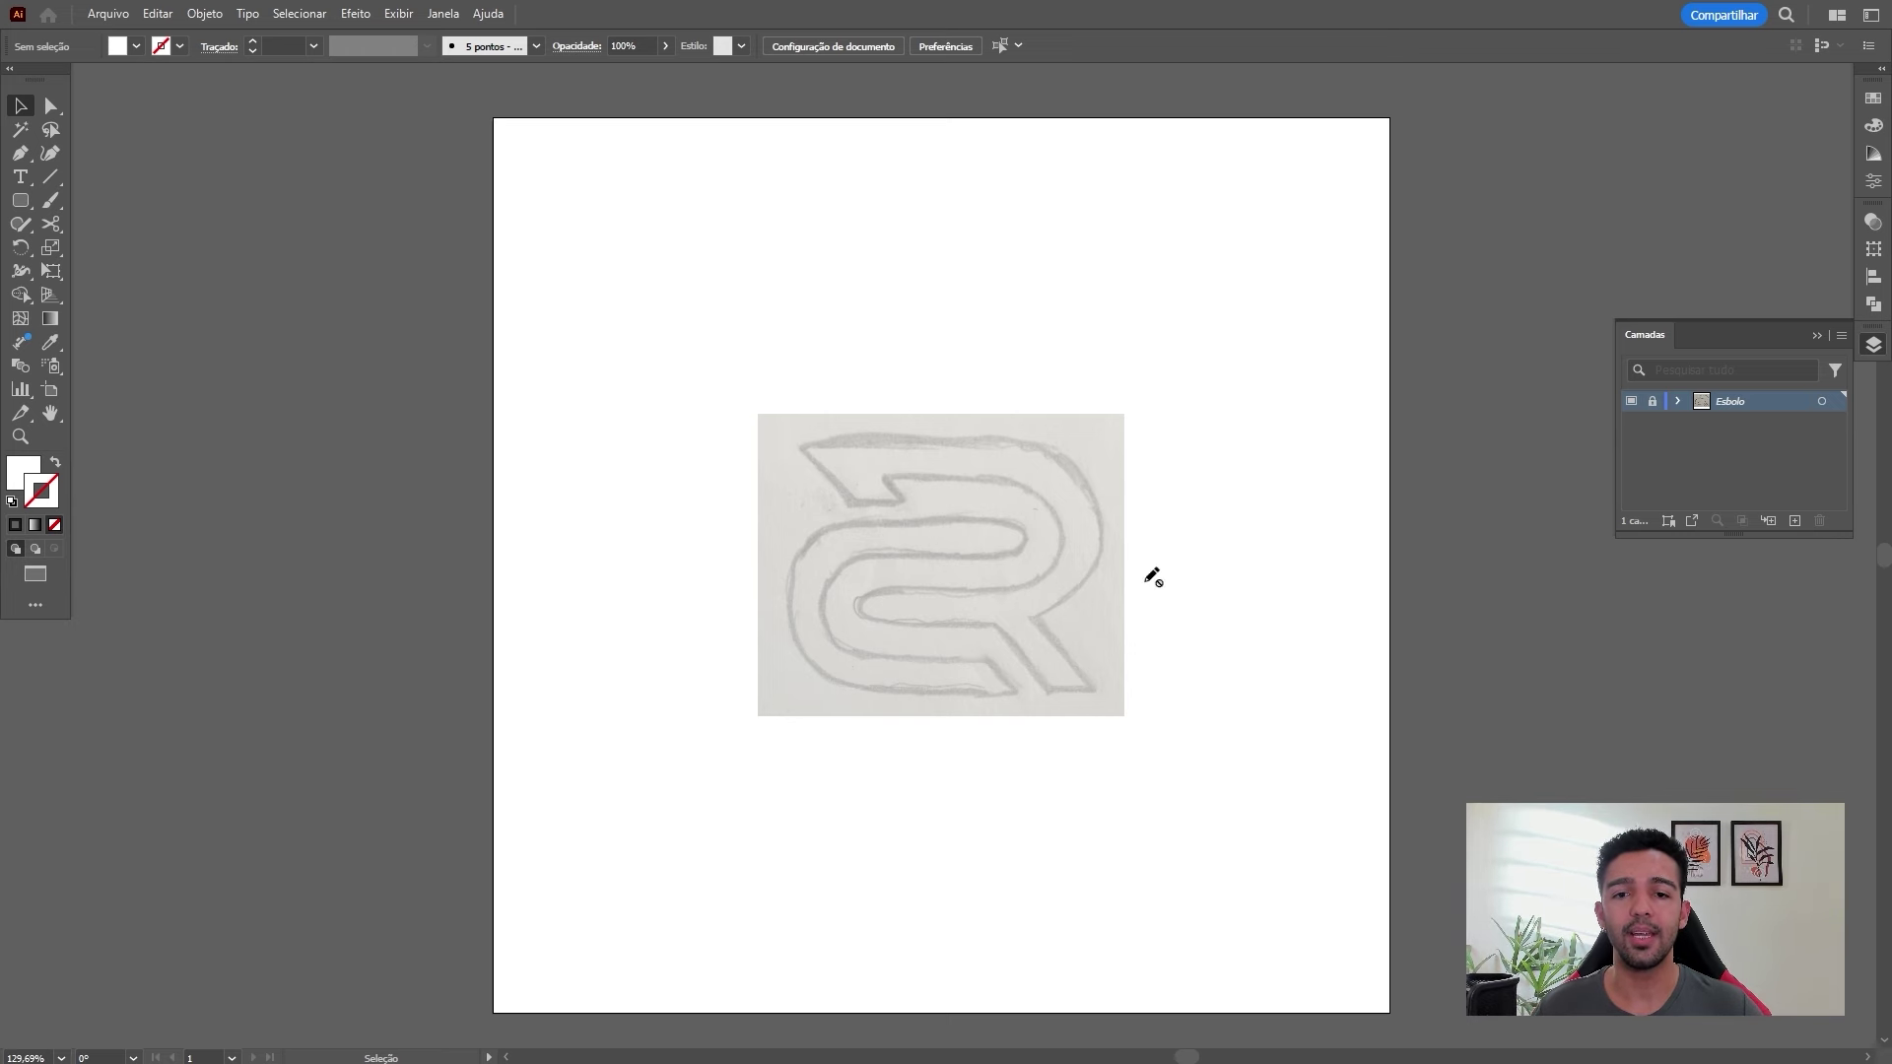
# Create a new empty layer above the locked Esbolo template layer
pyautogui.scroll(2, 891, 559)
pyautogui.scroll(-1, 955, 549)
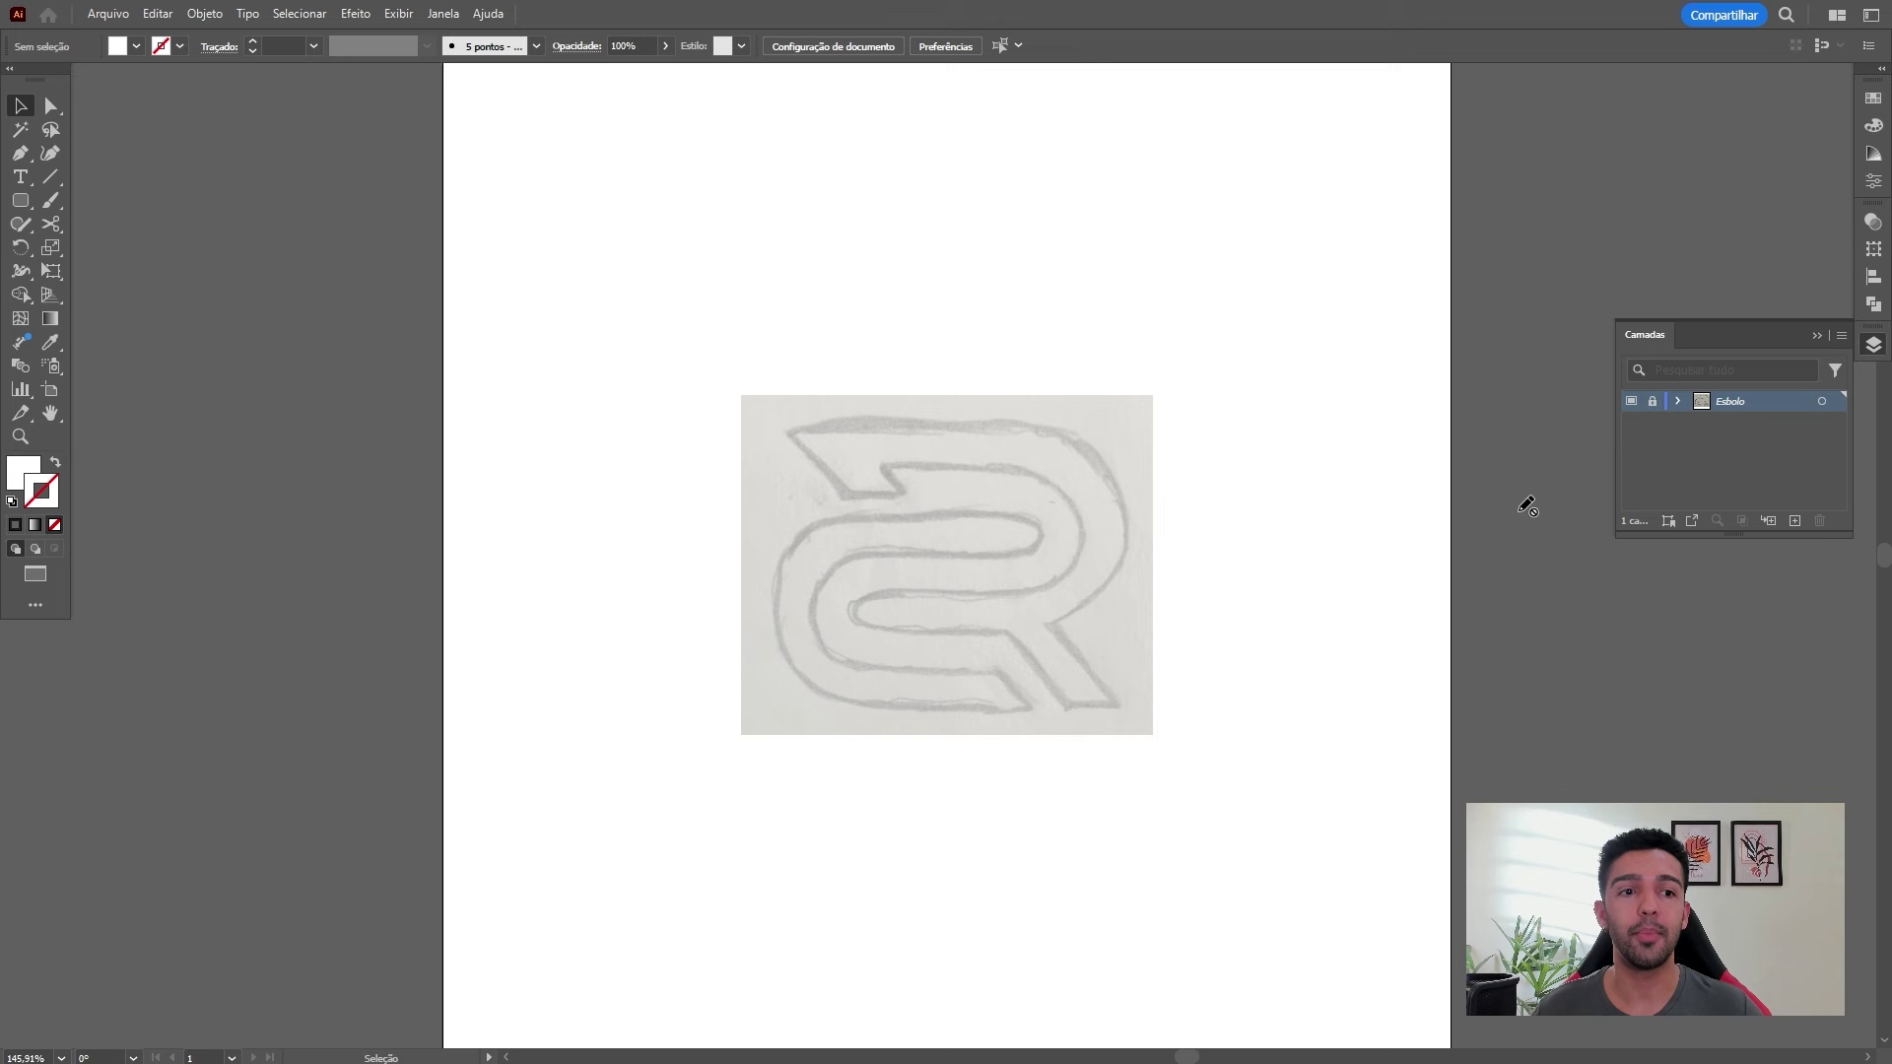
pyautogui.click(1795, 524)
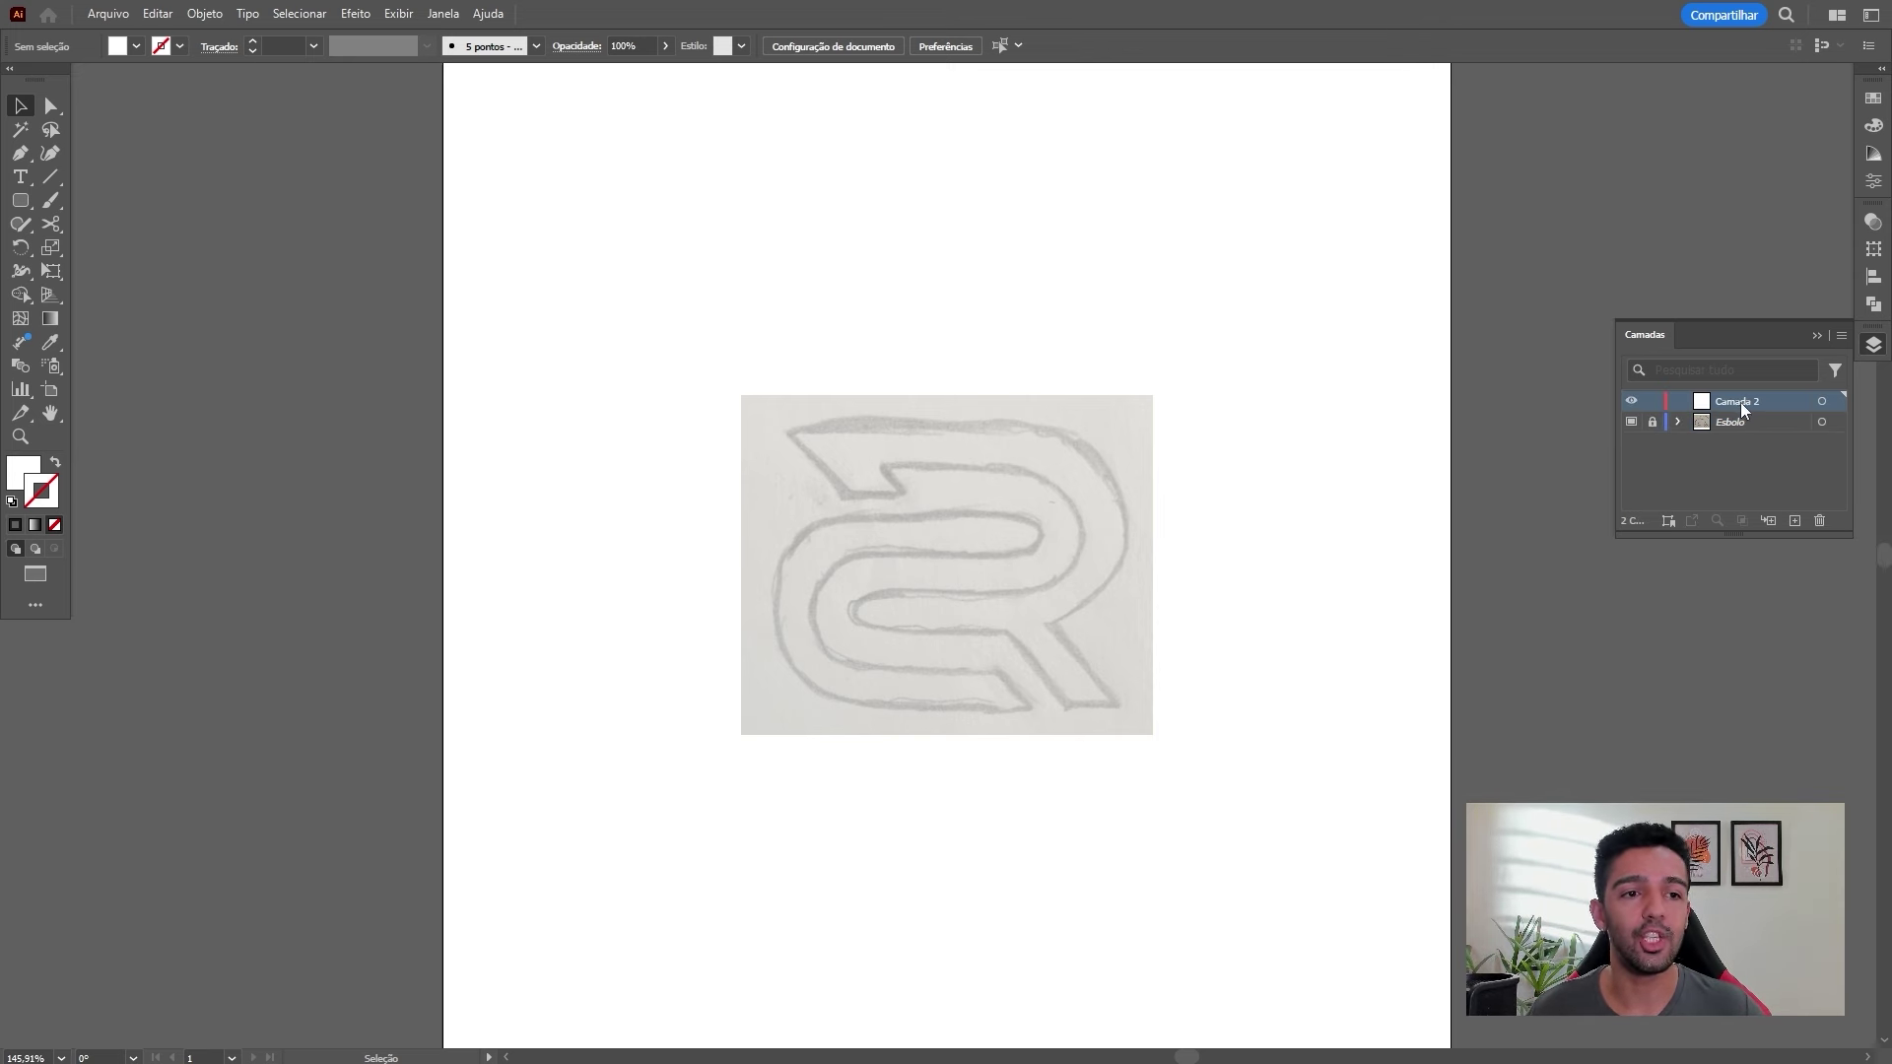
# Rename the new layer Camada 2 as Grid
pyautogui.doubleClick(1736, 402)
pyautogui.write('Grid')
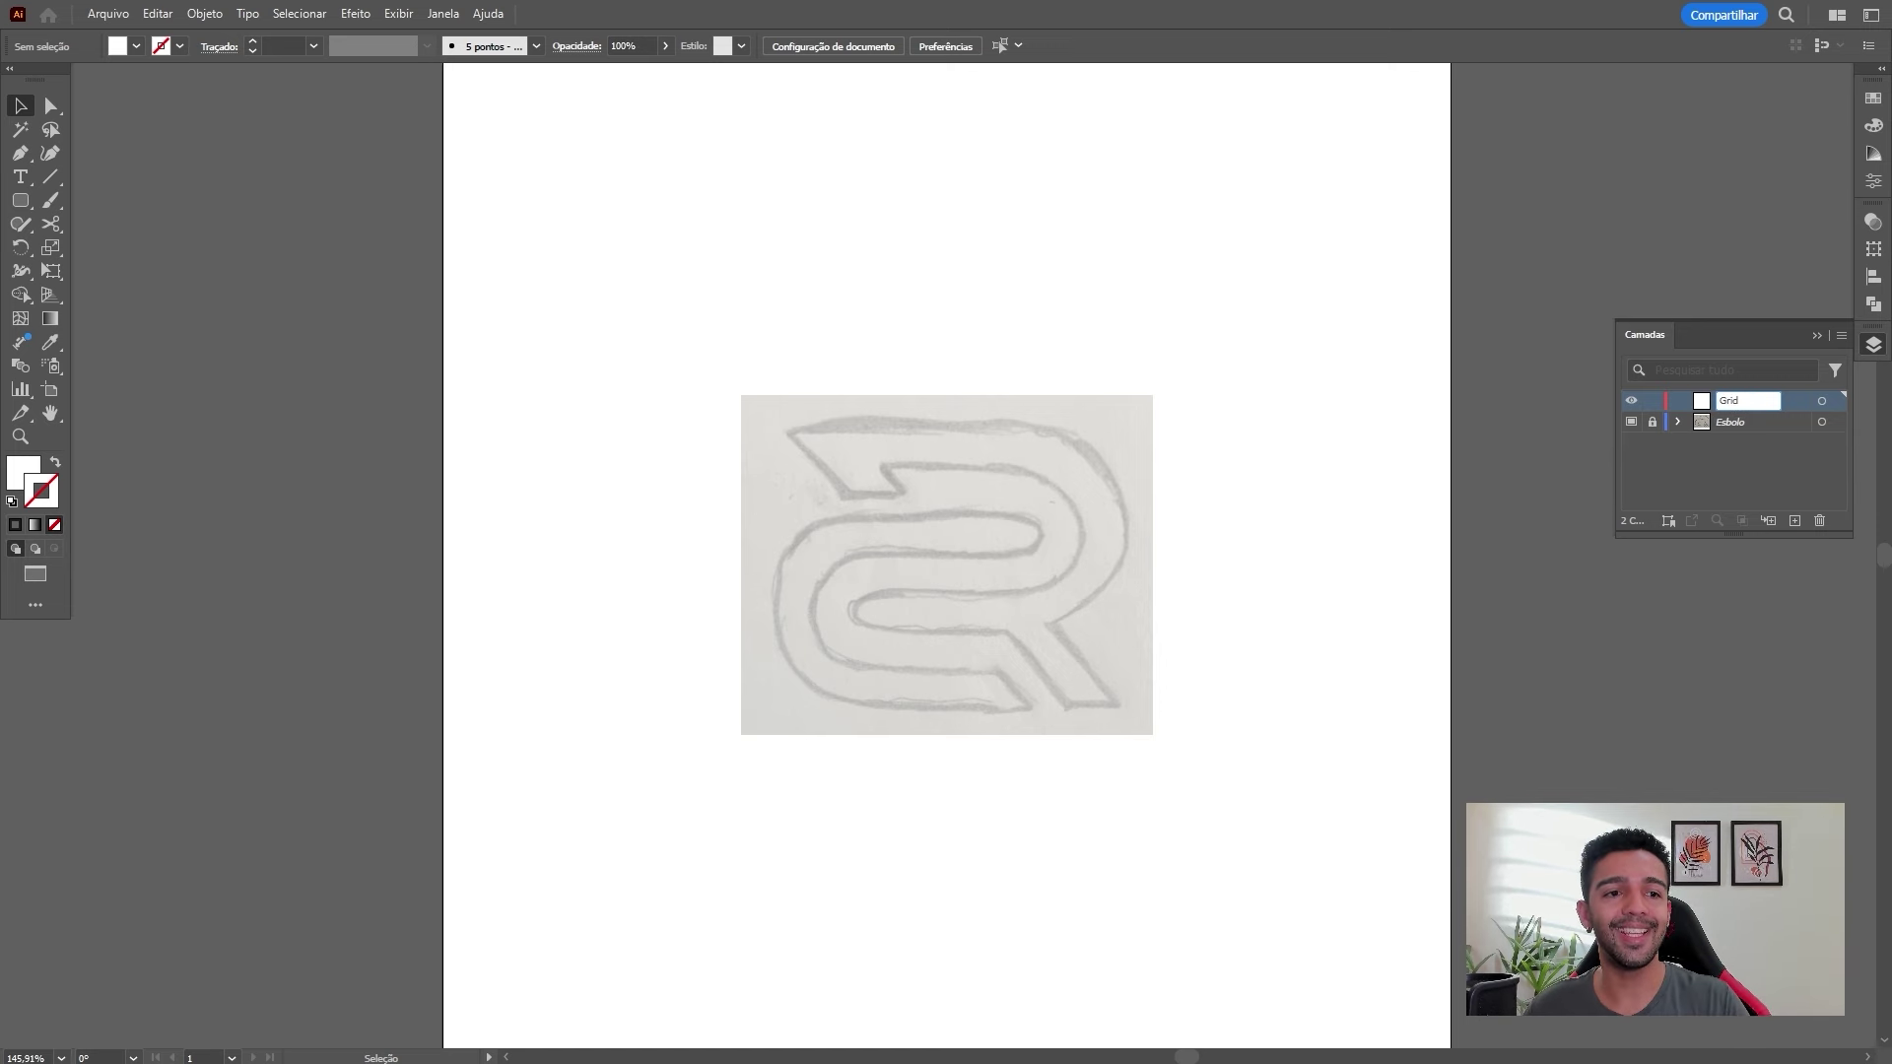
pyautogui.press('Return')
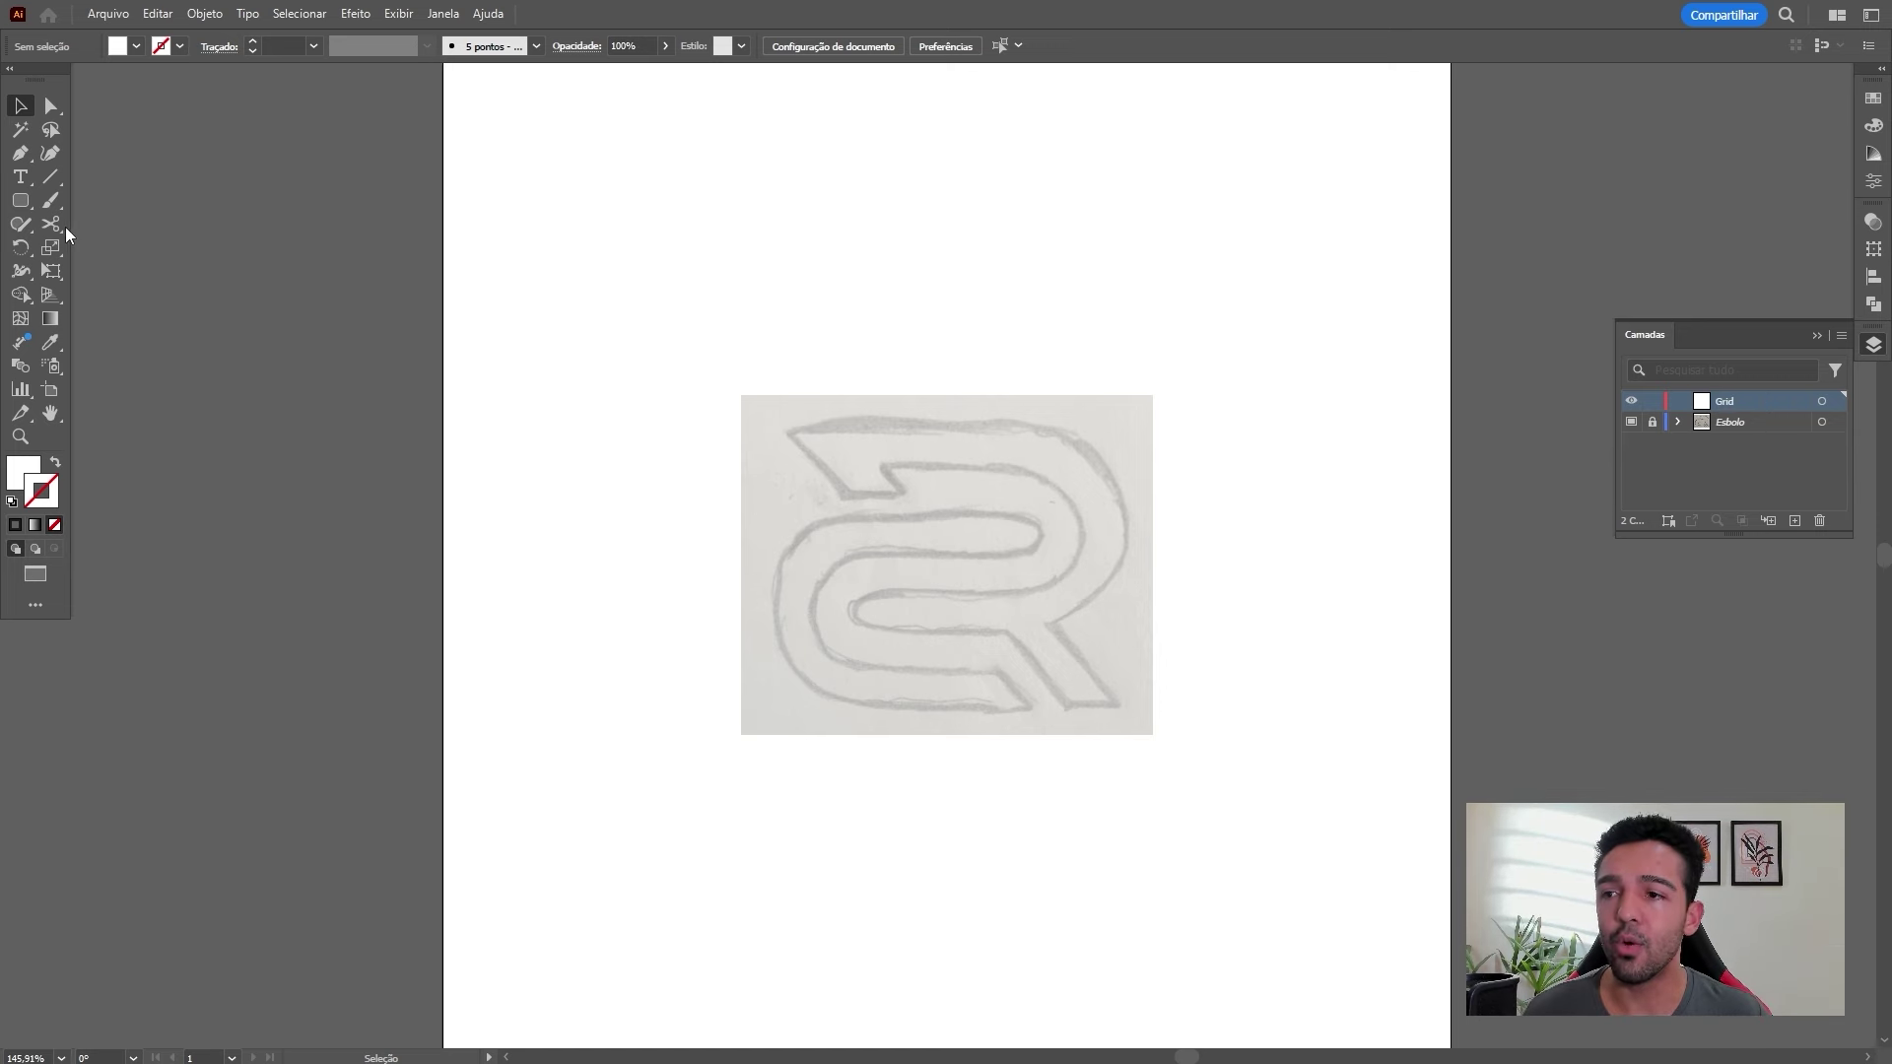
# Draw a square of about 26 px with the Rectangle tool over the outer left curve of the sketch
pyautogui.click(20, 200)
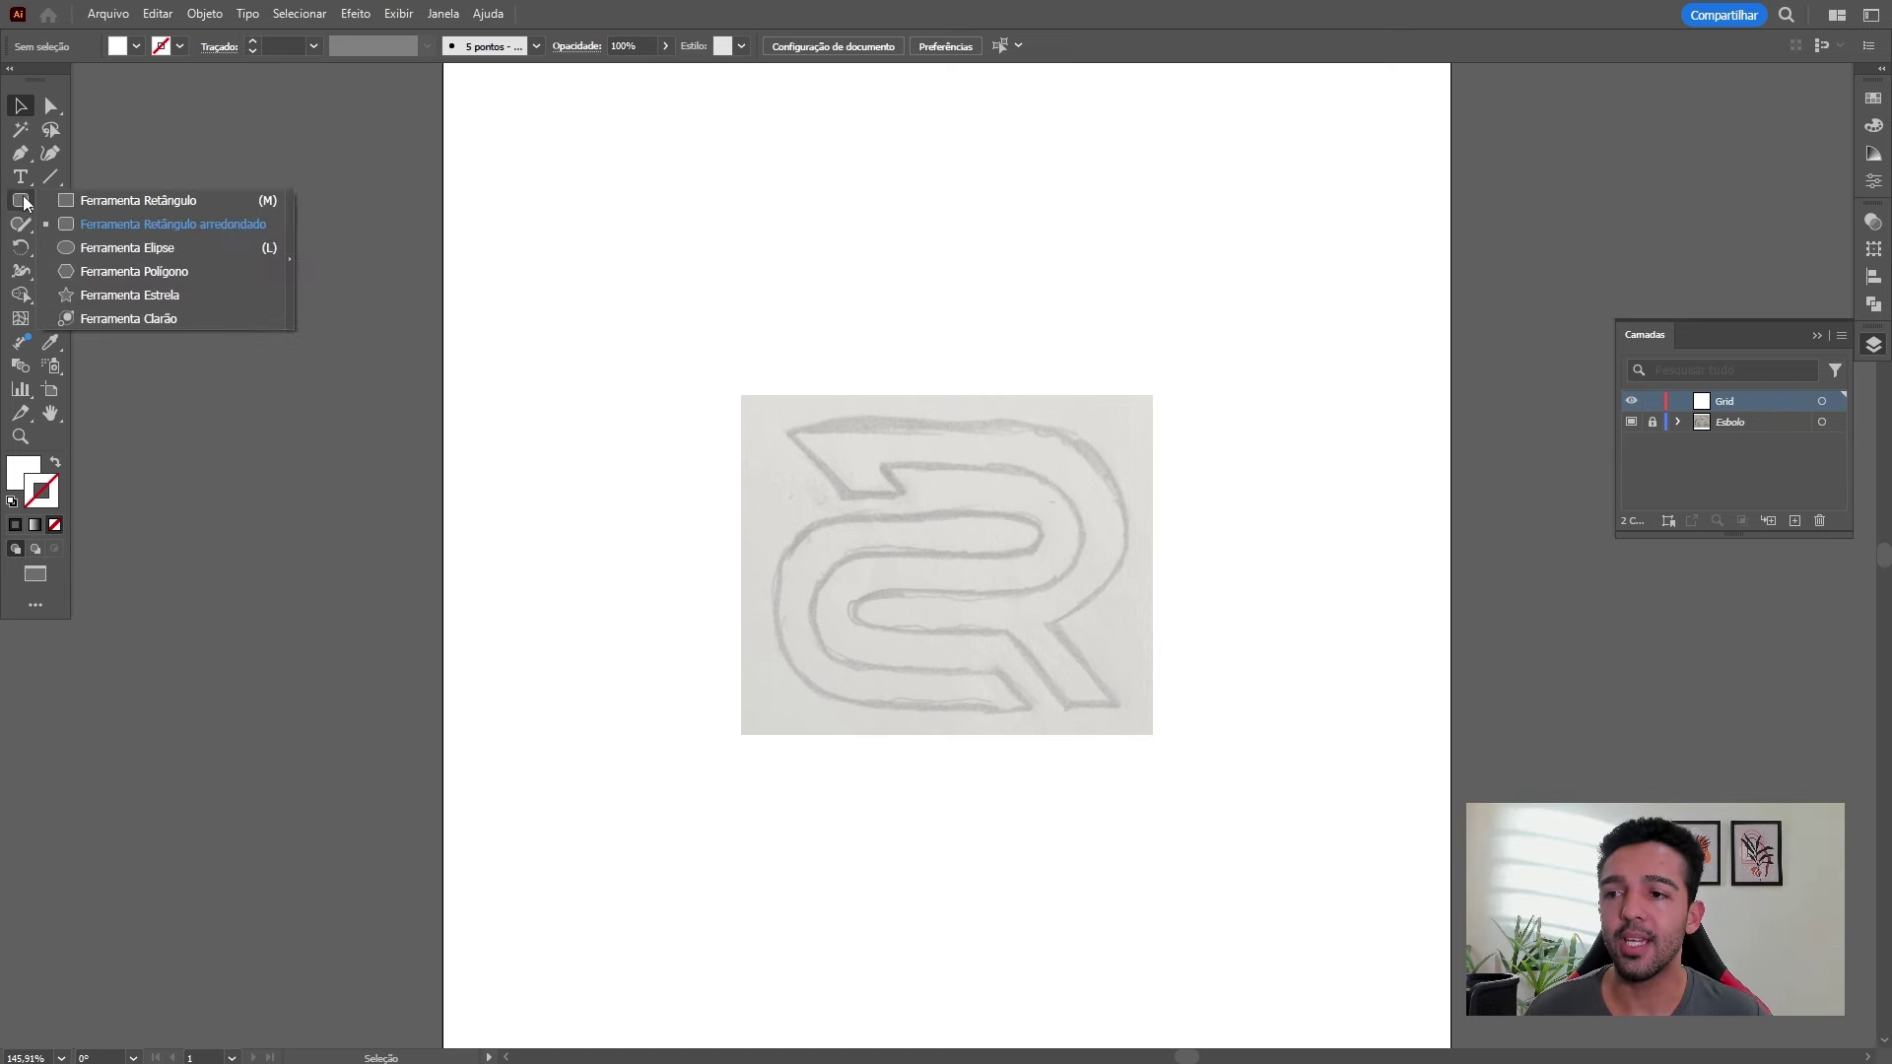
pyautogui.click(153, 201)
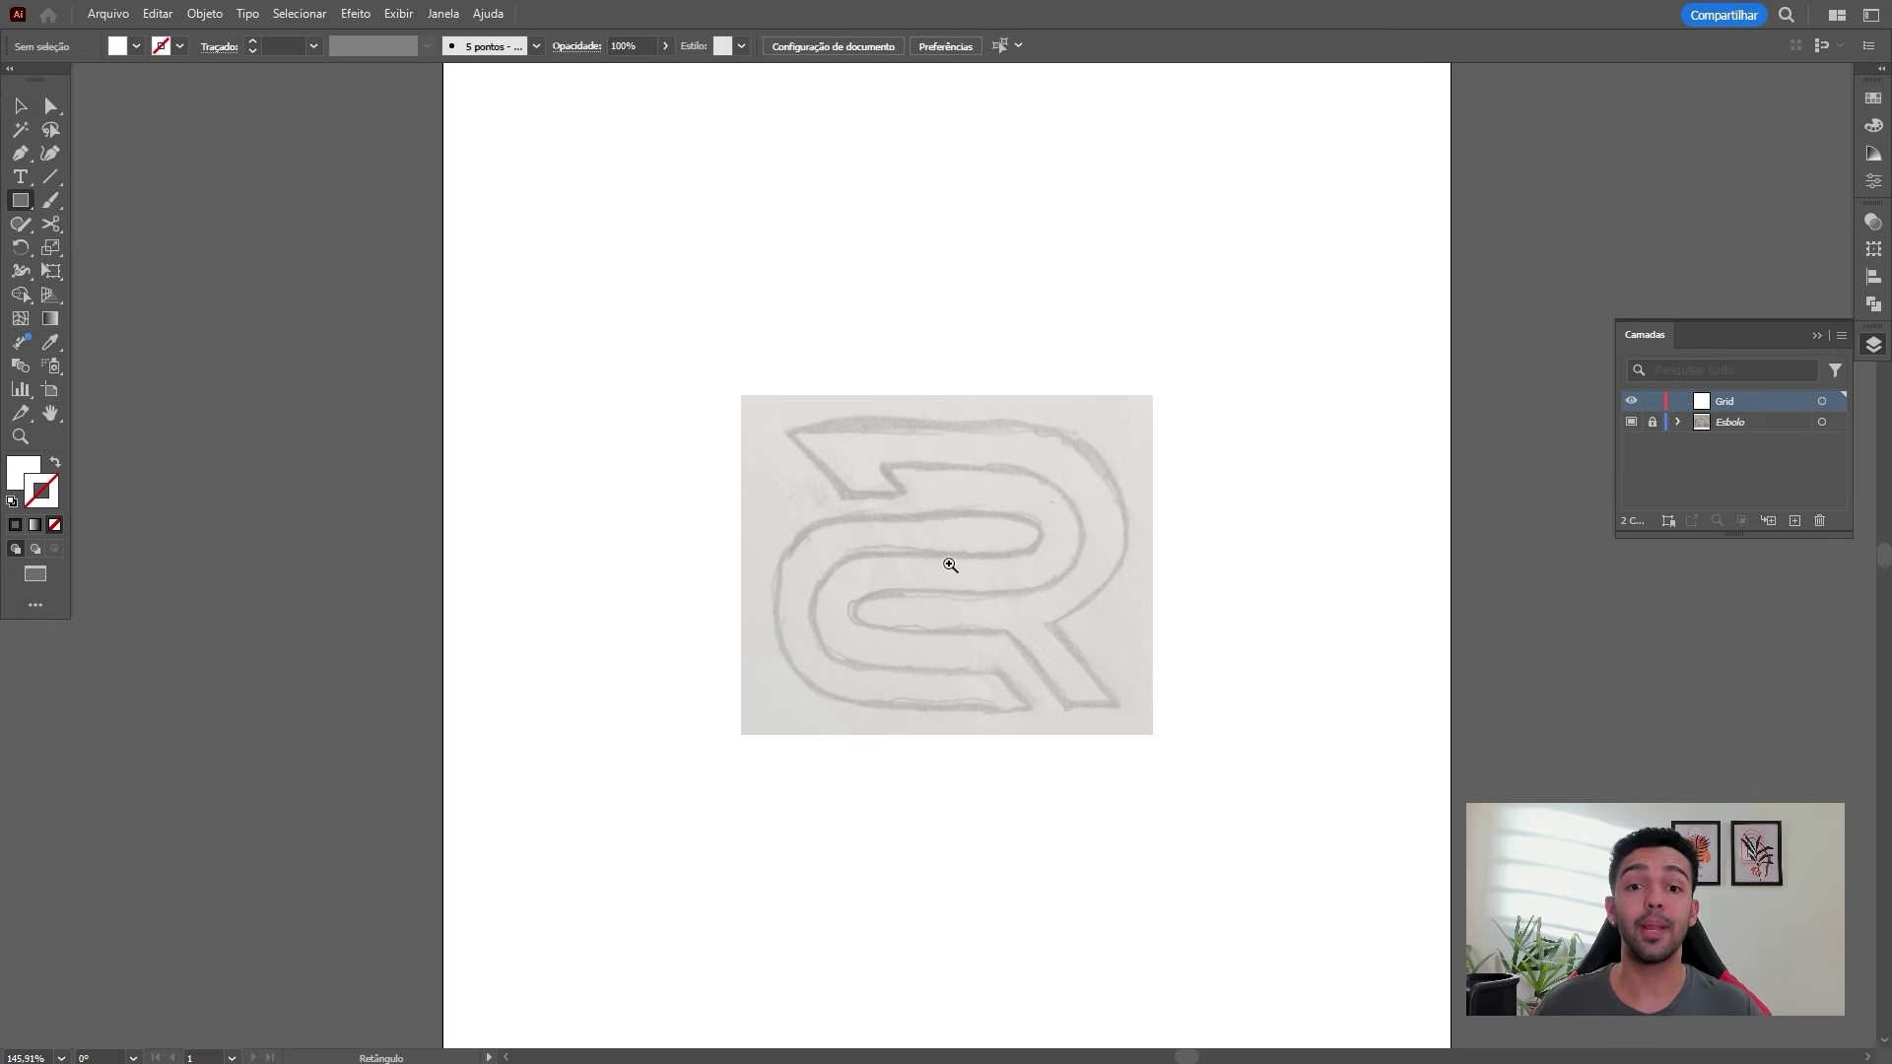
pyautogui.scroll(3, 946, 513)
pyautogui.hotkey('ctrl', 'space')
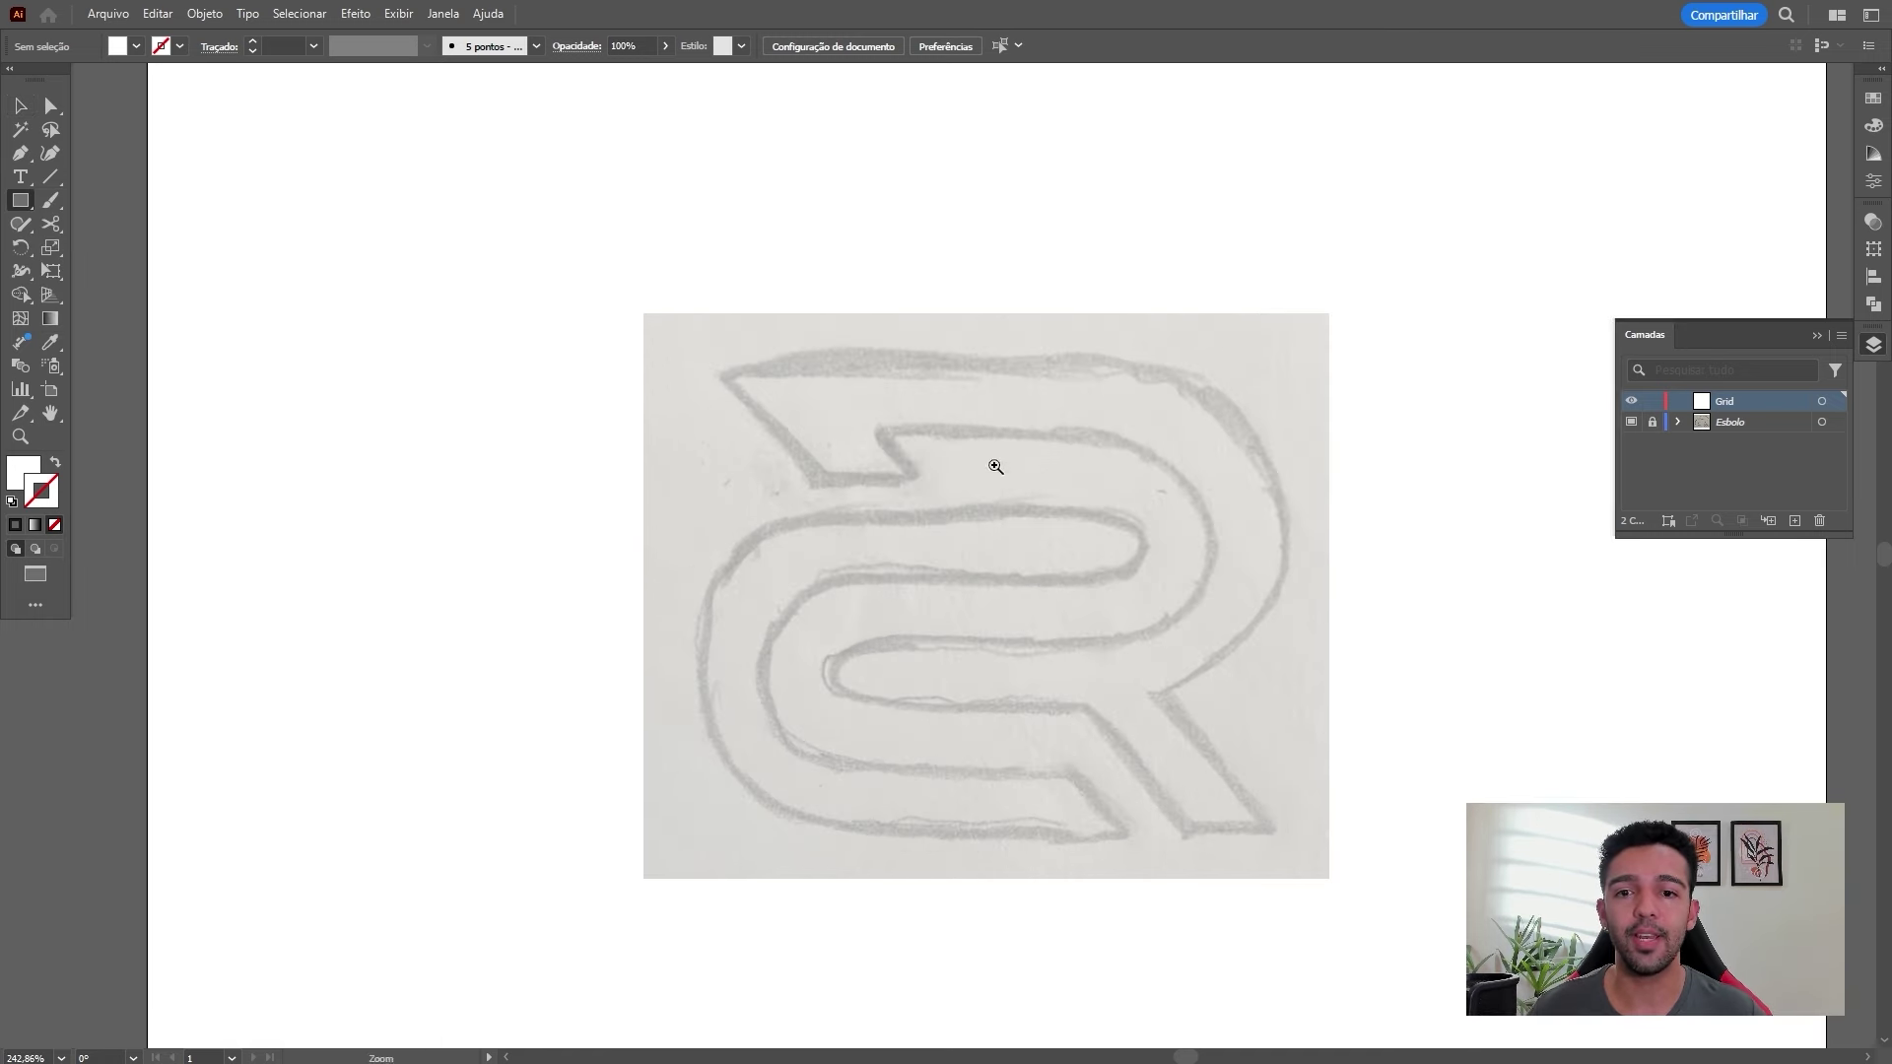
pyautogui.moveTo(993, 465)
pyautogui.mouseDown()
pyautogui.moveTo(854, 497)
pyautogui.moveTo(754, 491)
pyautogui.moveTo(760, 525)
pyautogui.mouseUp()
pyautogui.click(498, 542)
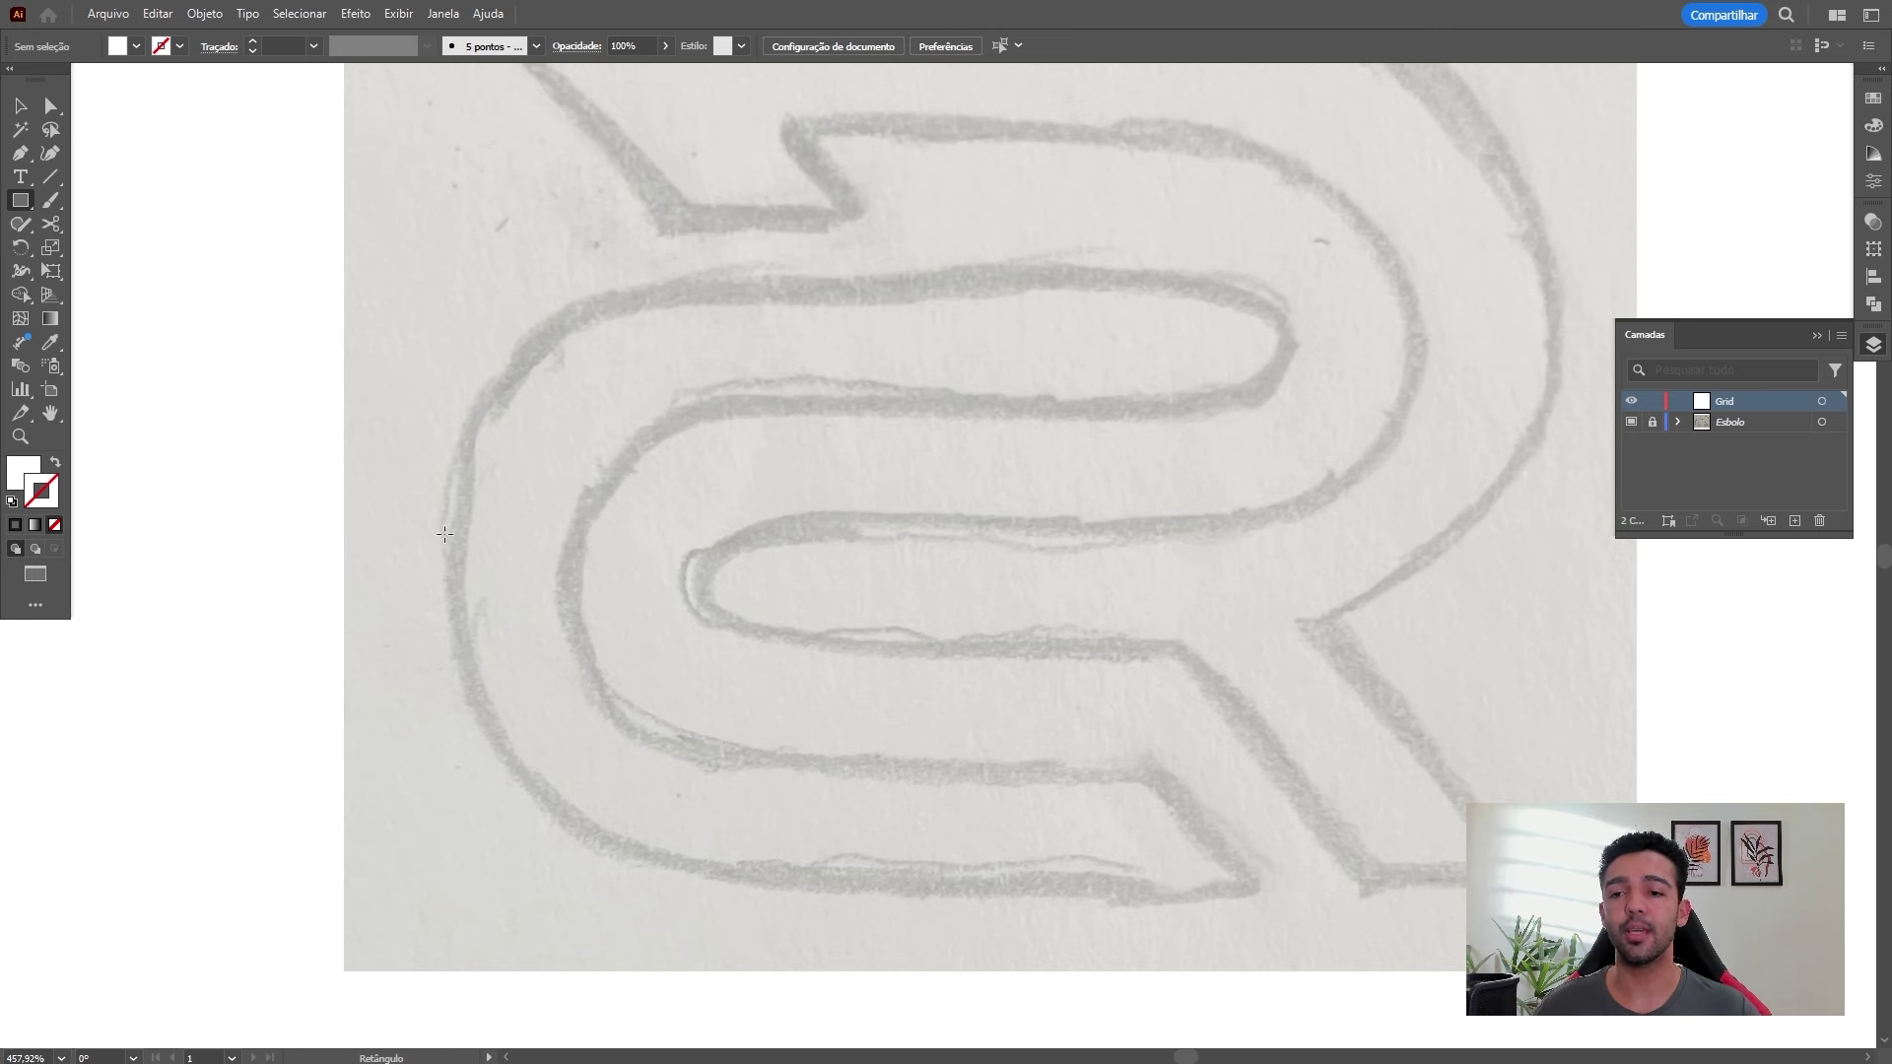
pyautogui.moveTo(406, 496); pyautogui.dragTo(573, 663)
# Swap the square's fill and stroke, leaving no fill, and give it a 100% cyan stroke 0.25 pt thick
pyautogui.press('v')
pyautogui.hotkey('shift', 'x')
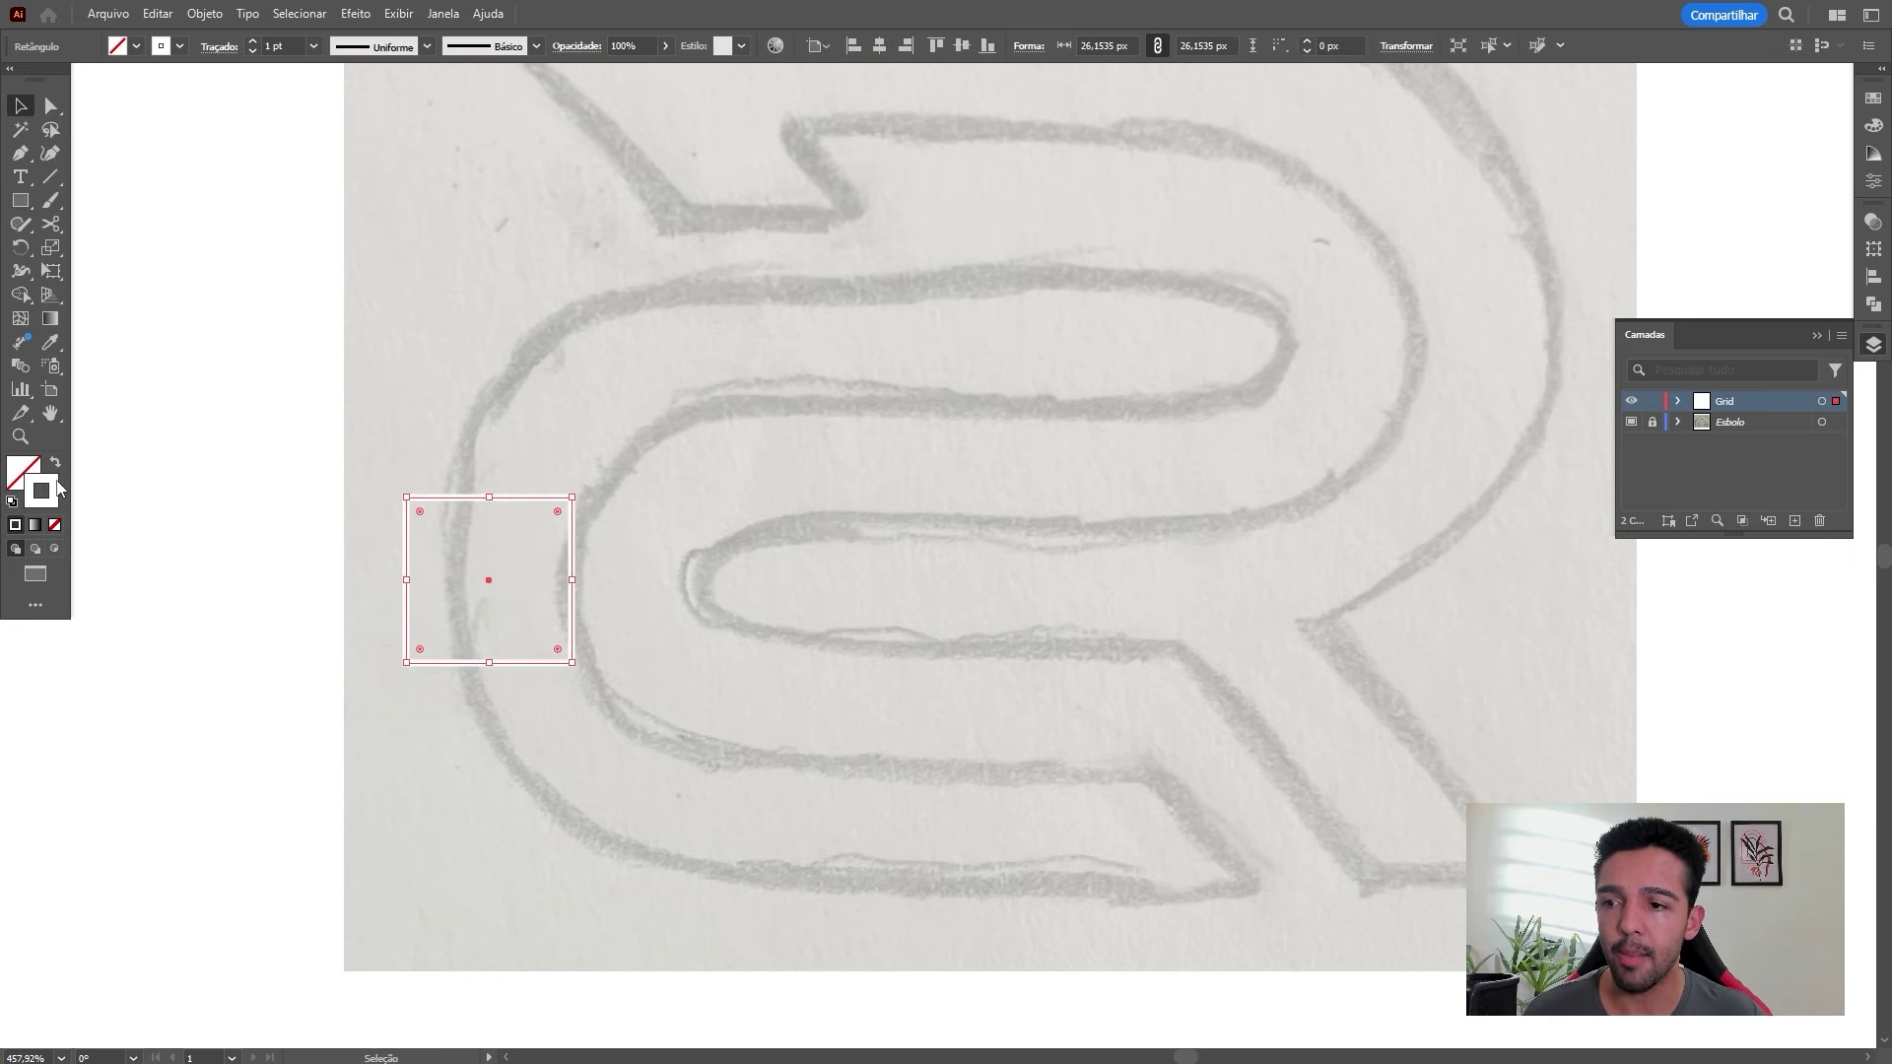
pyautogui.doubleClick(55, 496)
pyautogui.press('Tab')
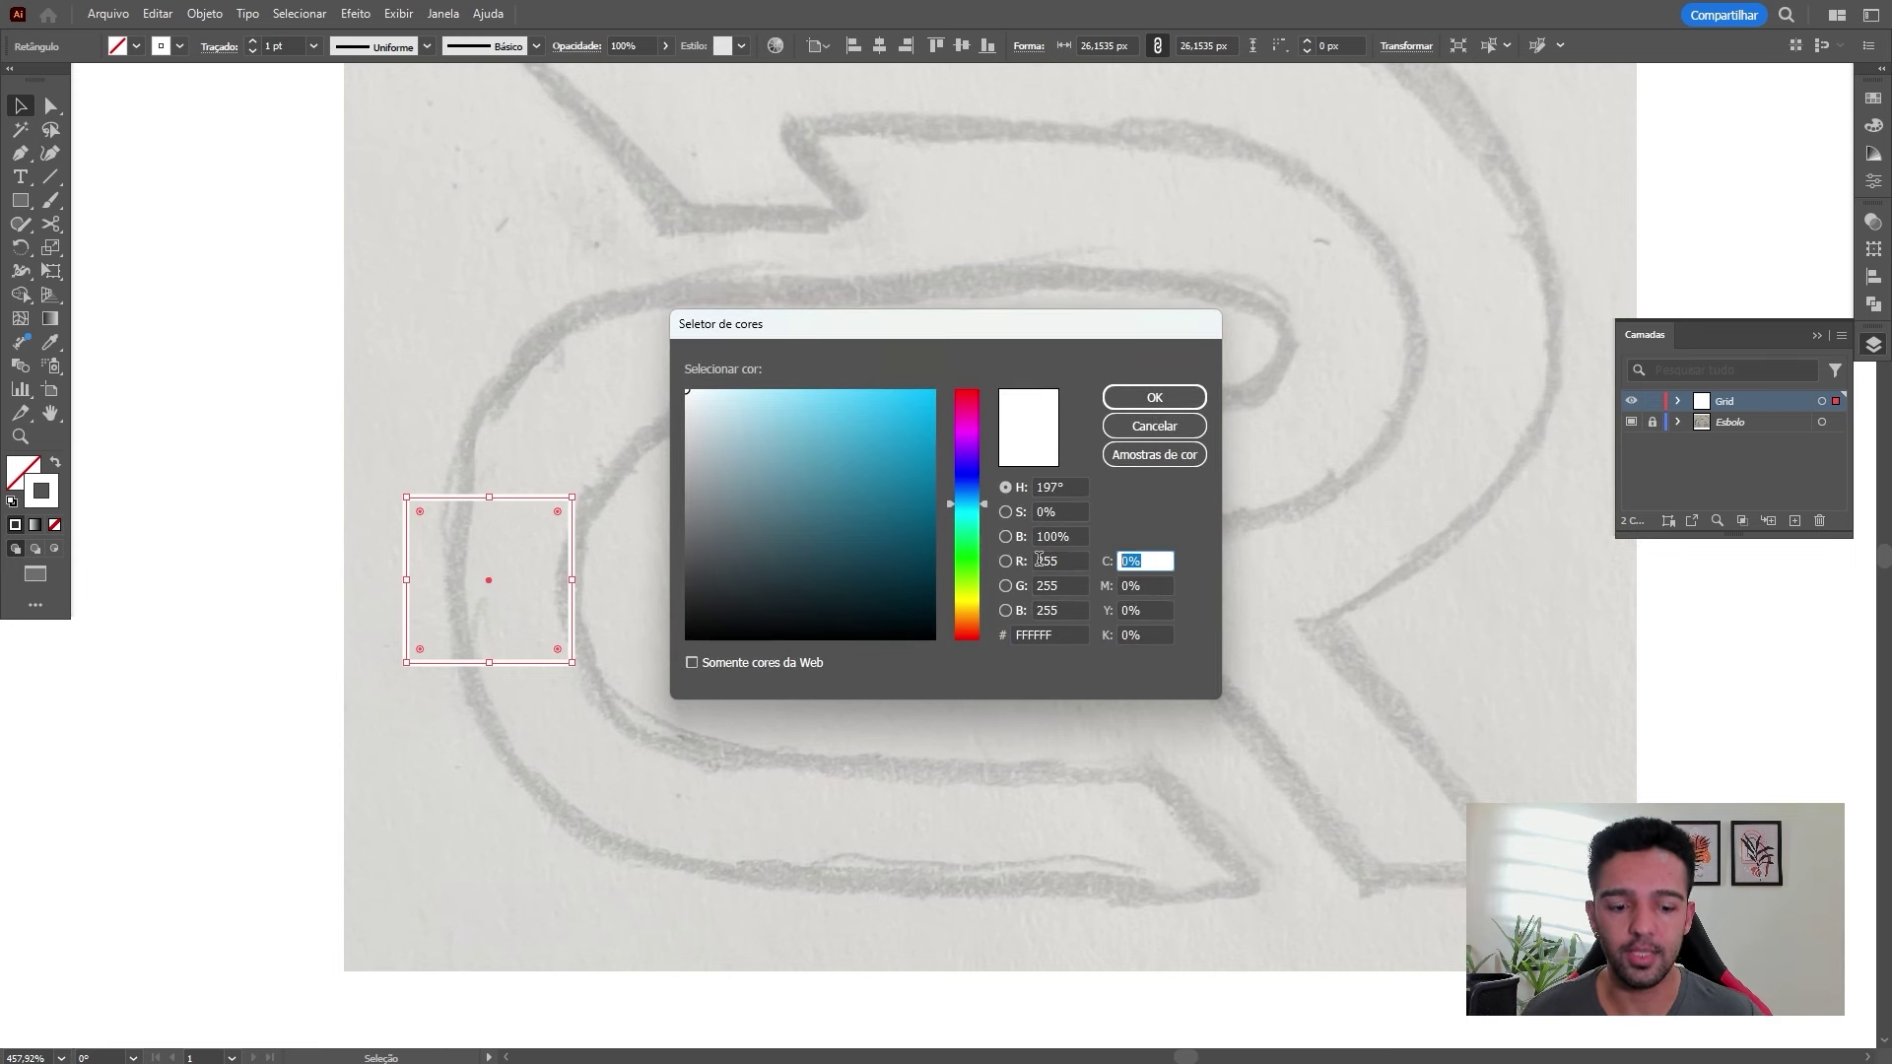
pyautogui.write('100')
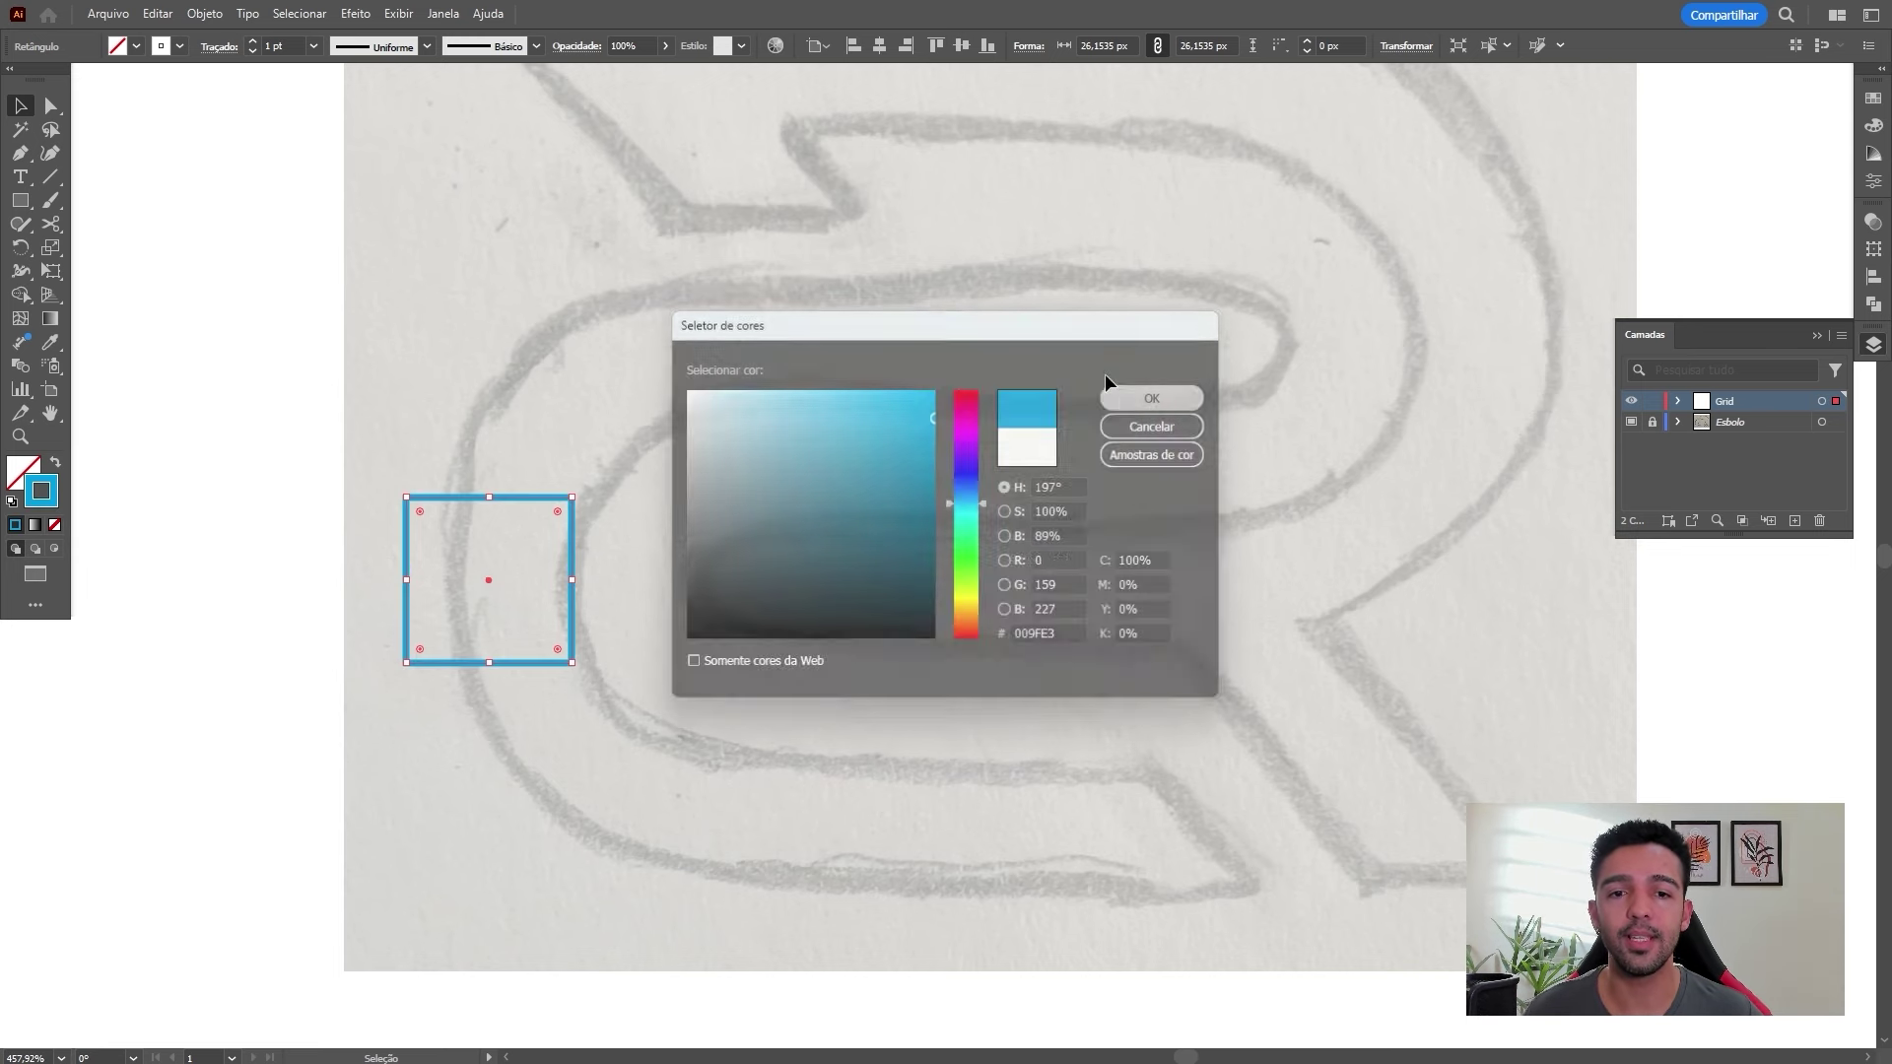
pyautogui.click(1113, 394)
pyautogui.click(313, 46)
pyautogui.click(335, 69)
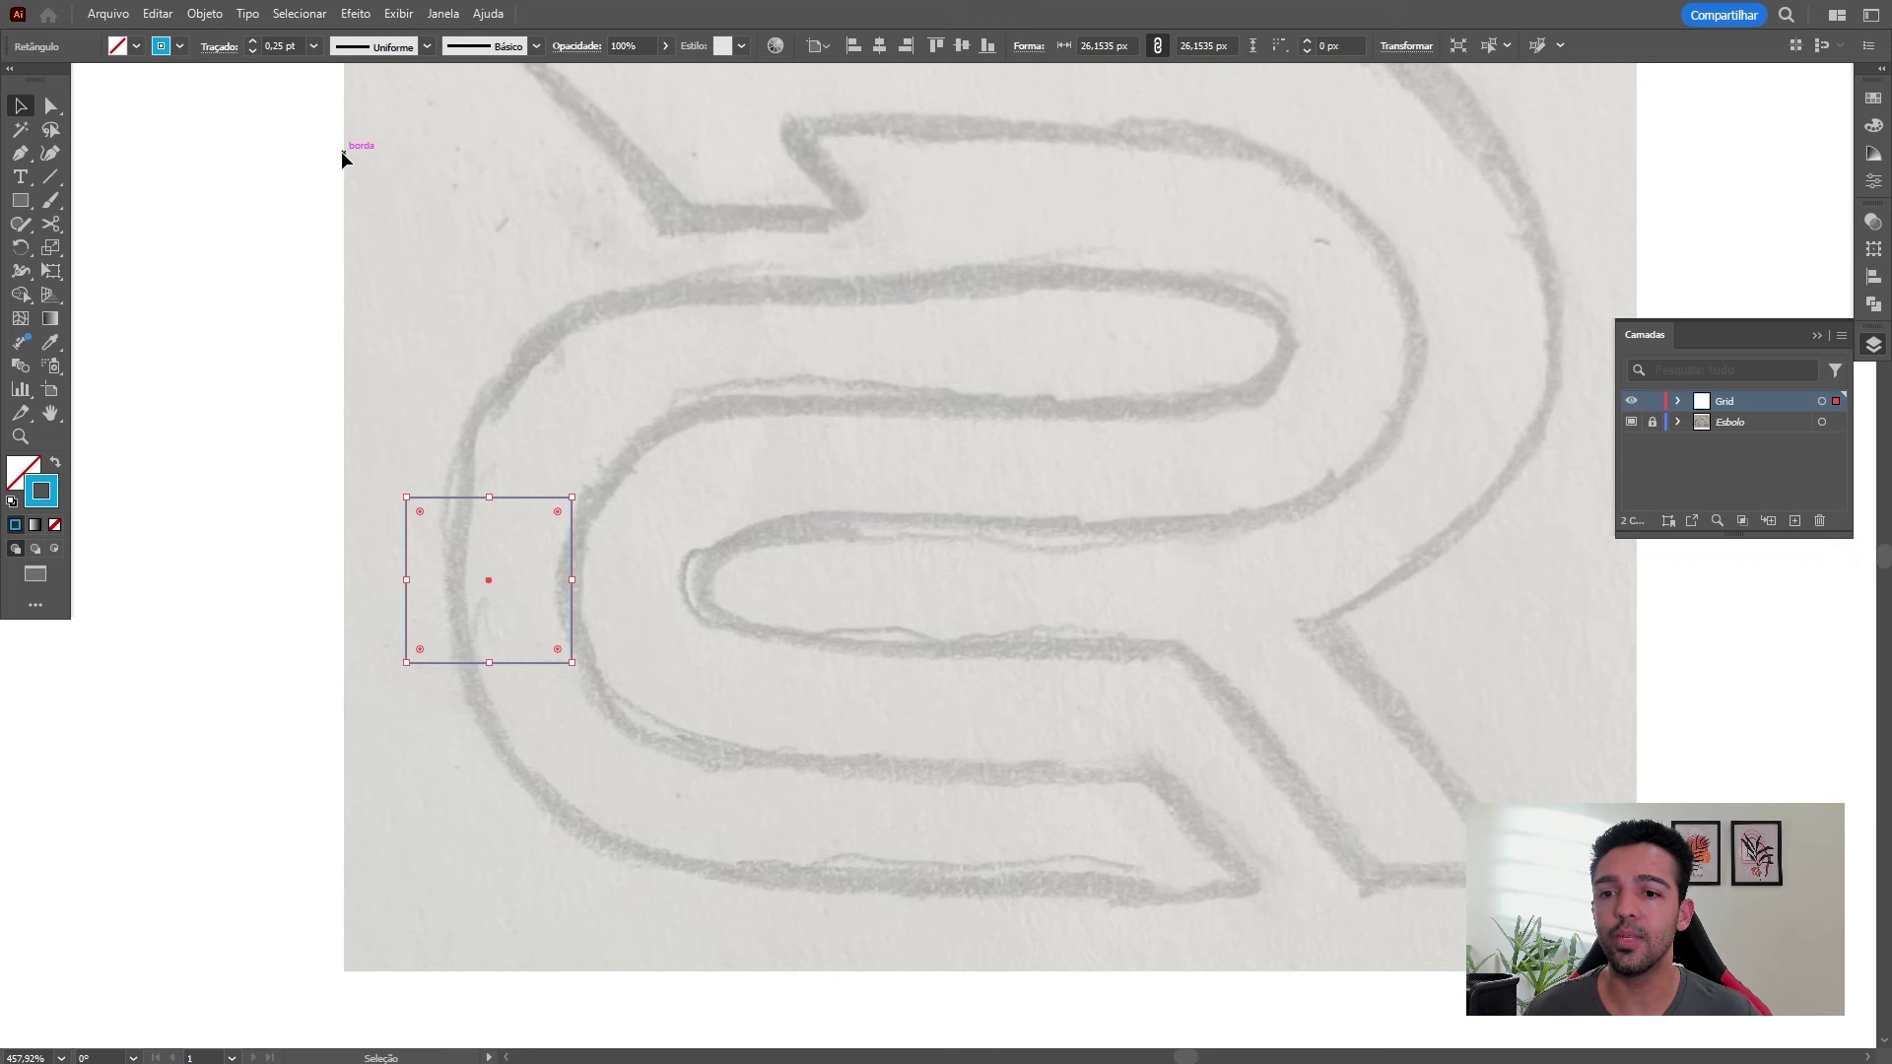
# Try a duplicate of the square snapped against its right edge and delete the duplicate
pyautogui.click(630, 548)
pyautogui.moveTo(564, 588); pyautogui.dragTo(734, 581)
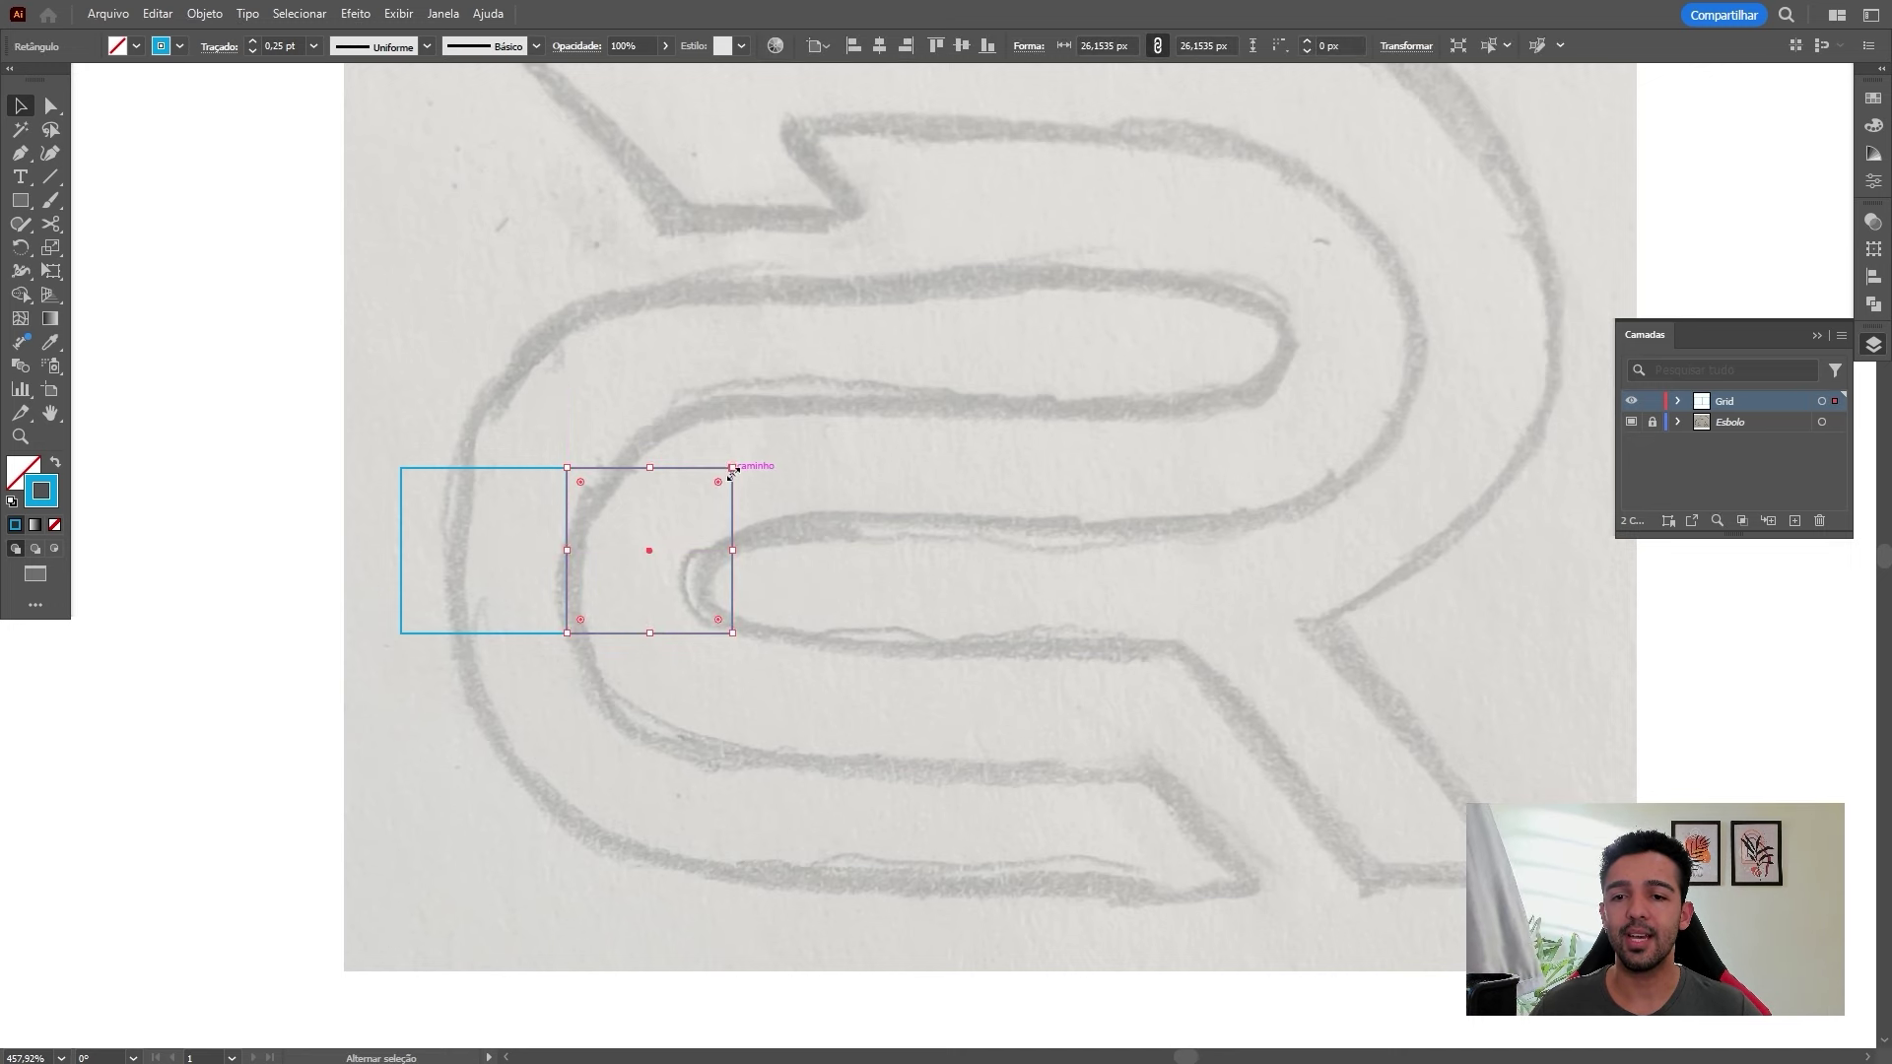
pyautogui.moveTo(732, 467); pyautogui.dragTo(657, 611)
pyautogui.click(707, 607)
pyautogui.press('Delete')
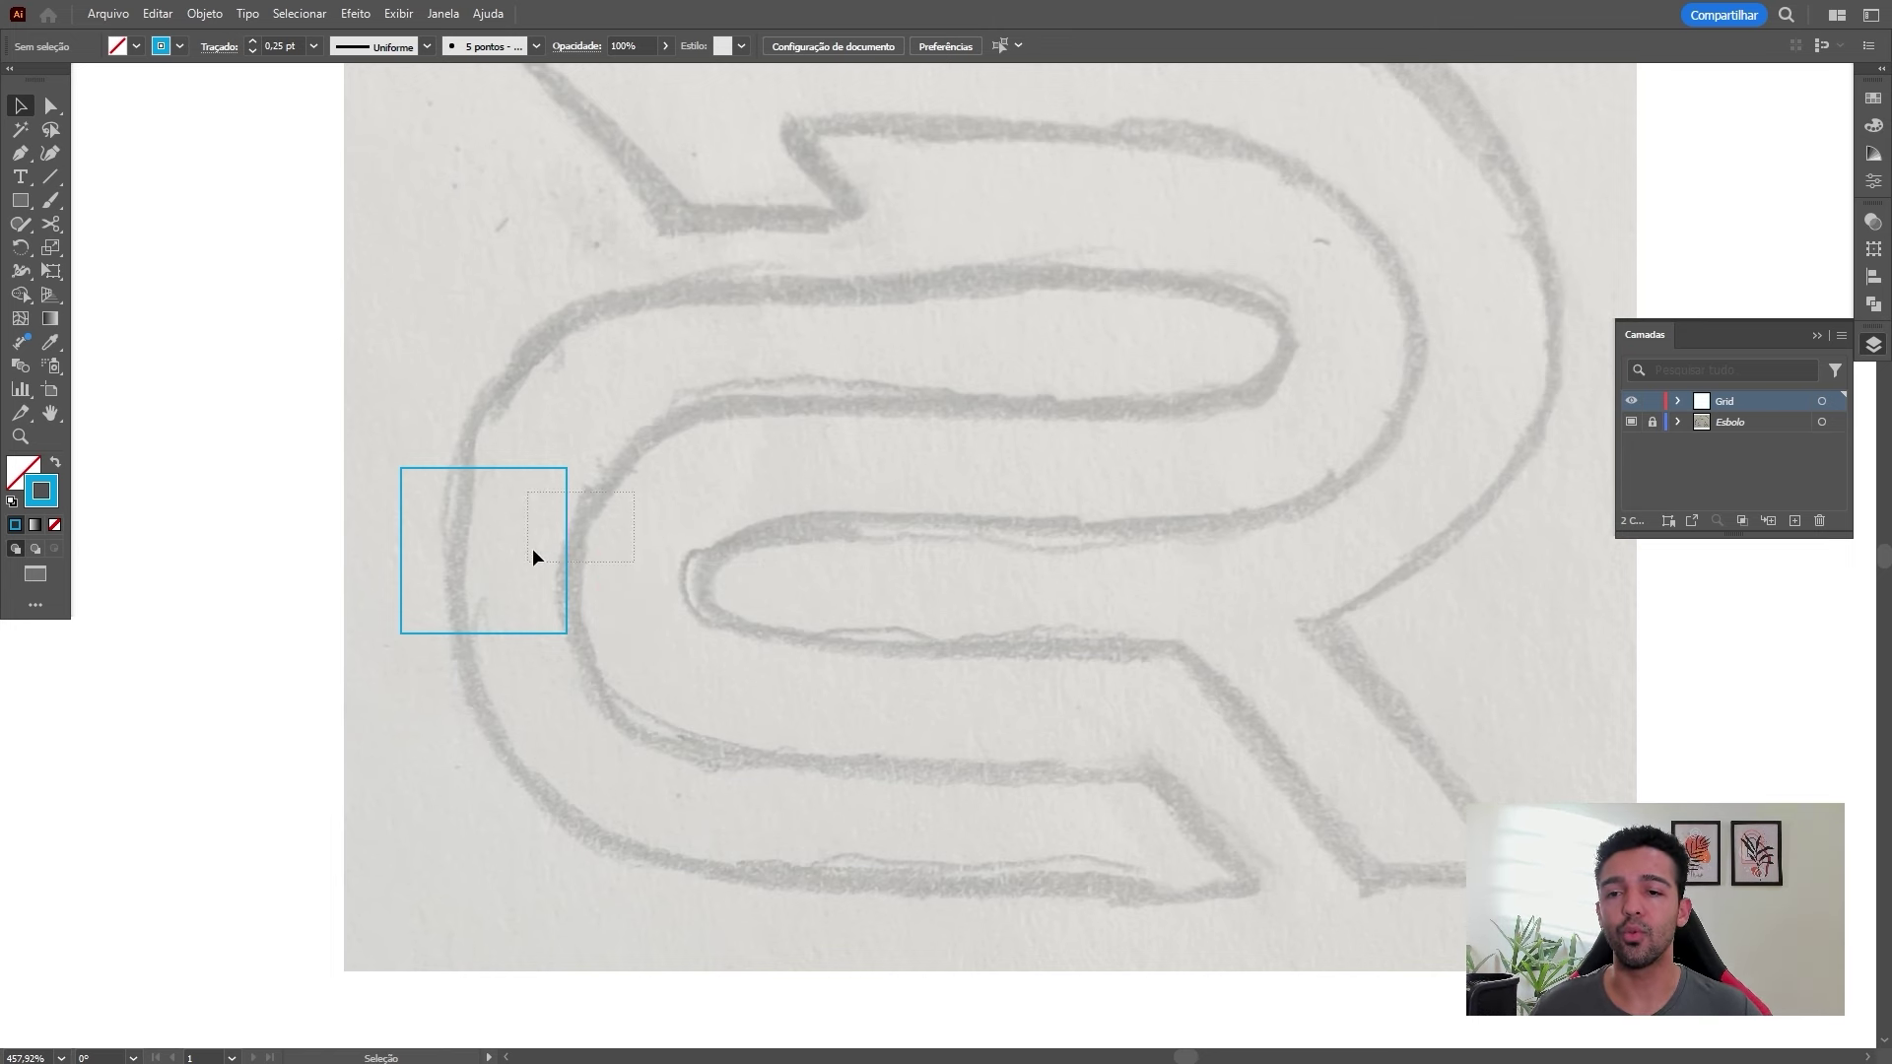
# Scale the square down to about 17.75 px so it spans the width of the letter's left band
pyautogui.click(566, 527)
pyautogui.moveTo(524, 476); pyautogui.dragTo(588, 485)
pyautogui.moveTo(622, 656); pyautogui.dragTo(568, 608)
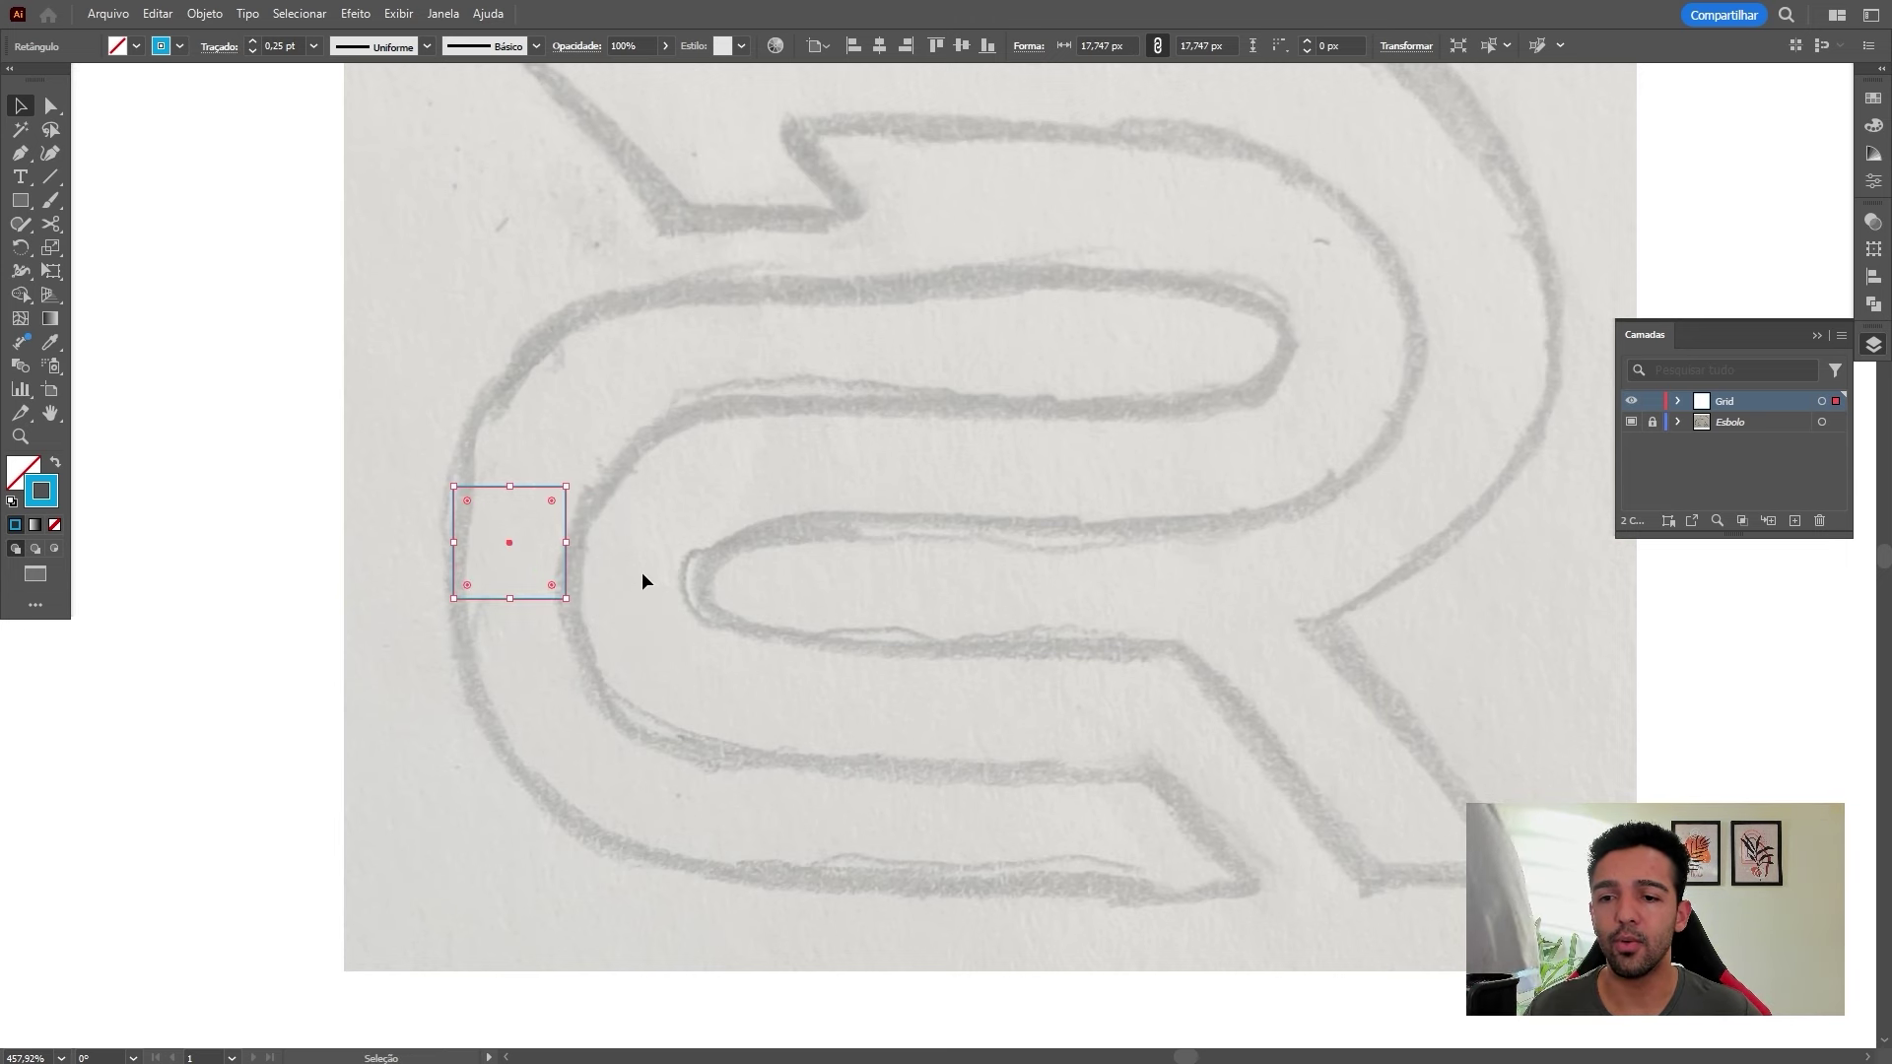
# Try a copy of the resized square beside the original and remove the copy
pyautogui.click(584, 560)
pyautogui.moveTo(566, 542); pyautogui.dragTo(722, 542)
pyautogui.press('Delete')
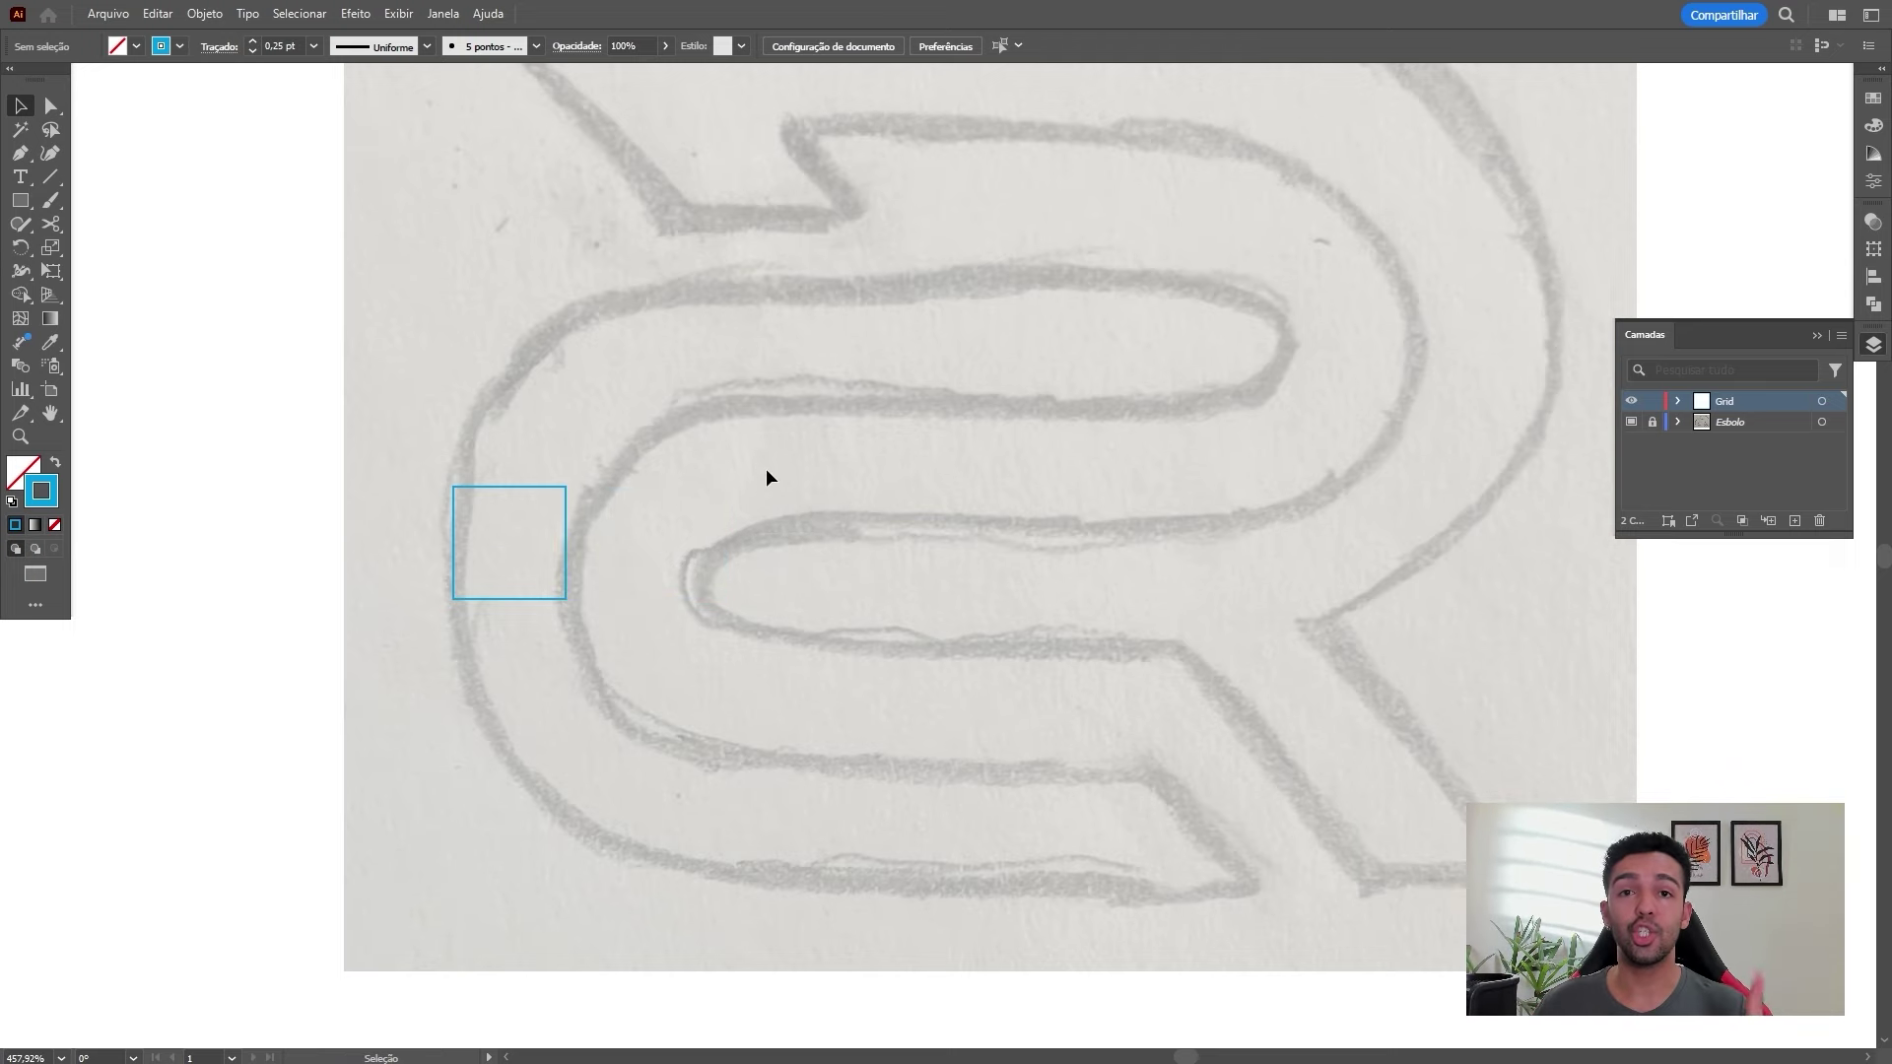
# Toggle Smart Guides, try placing a square over the inner curve without snapping, and undo the attempt
pyautogui.click(398, 14)
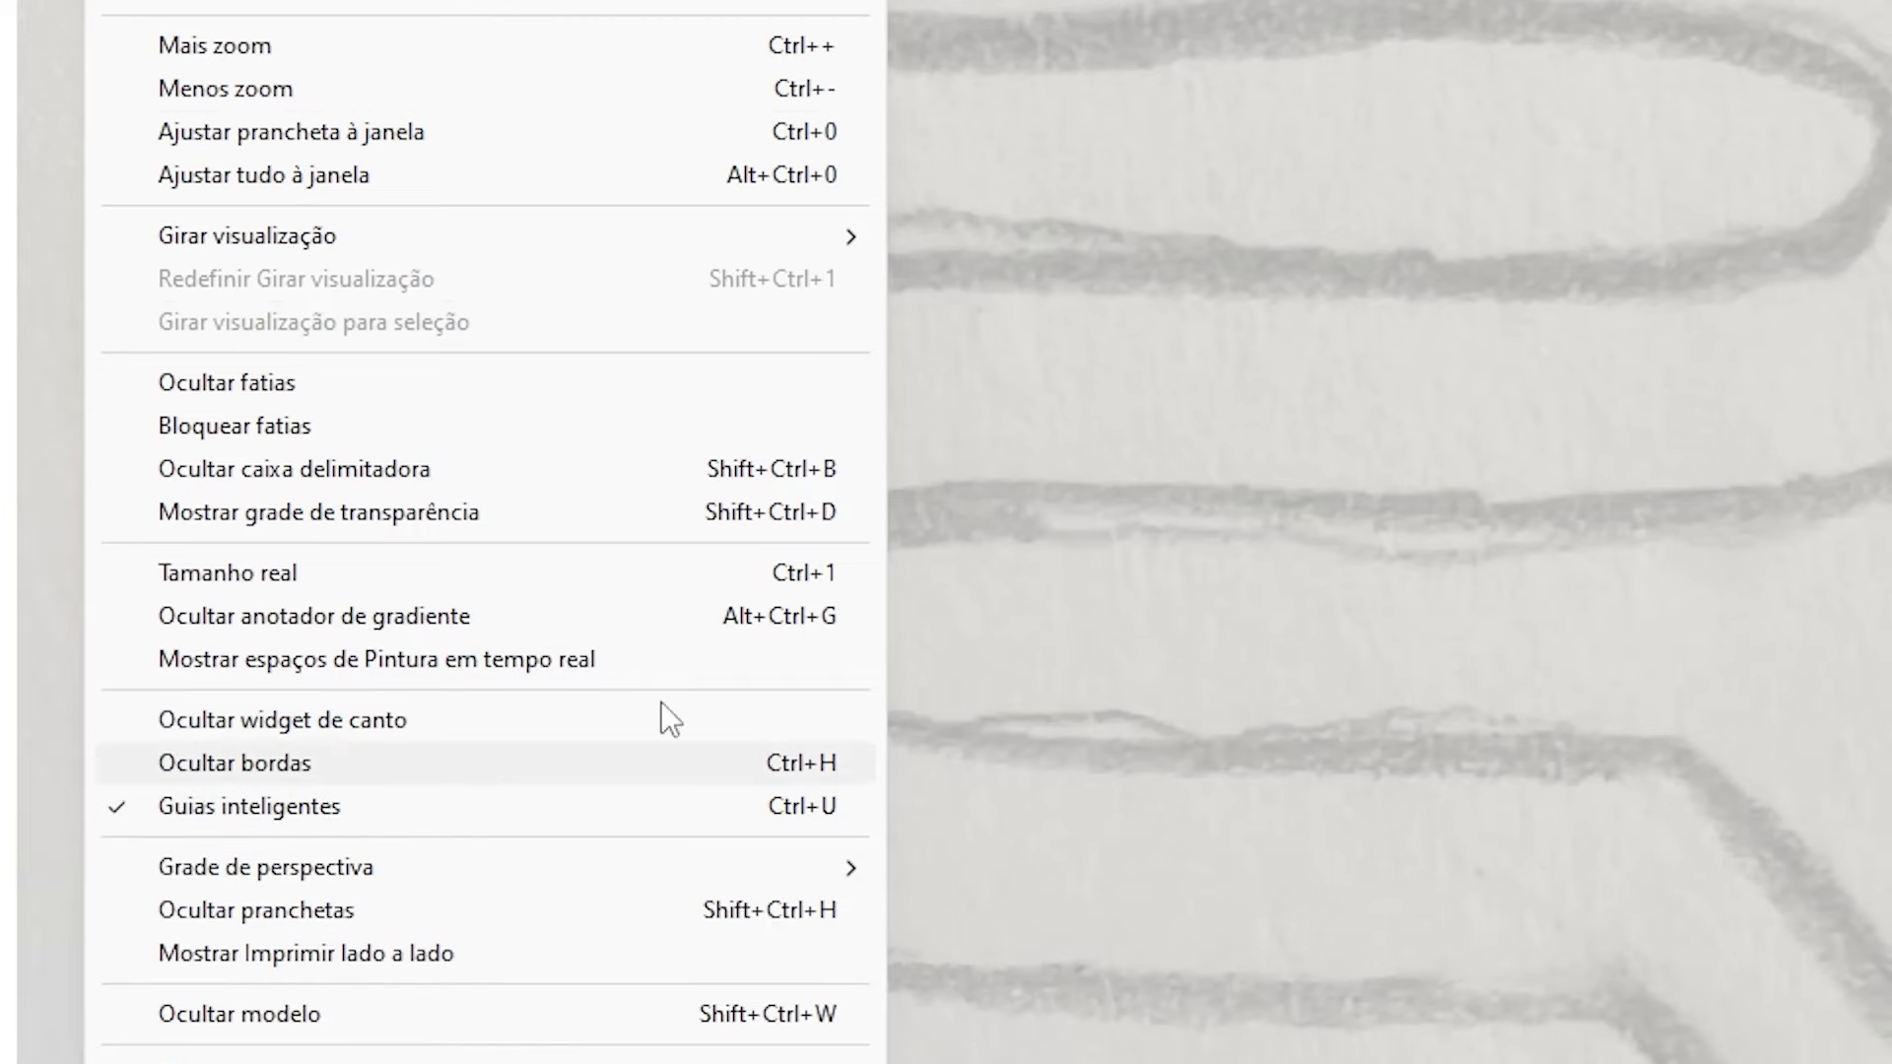
pyautogui.hotkey('ctrl', 'u')
pyautogui.moveTo(654, 536); pyautogui.dragTo(892, 541)
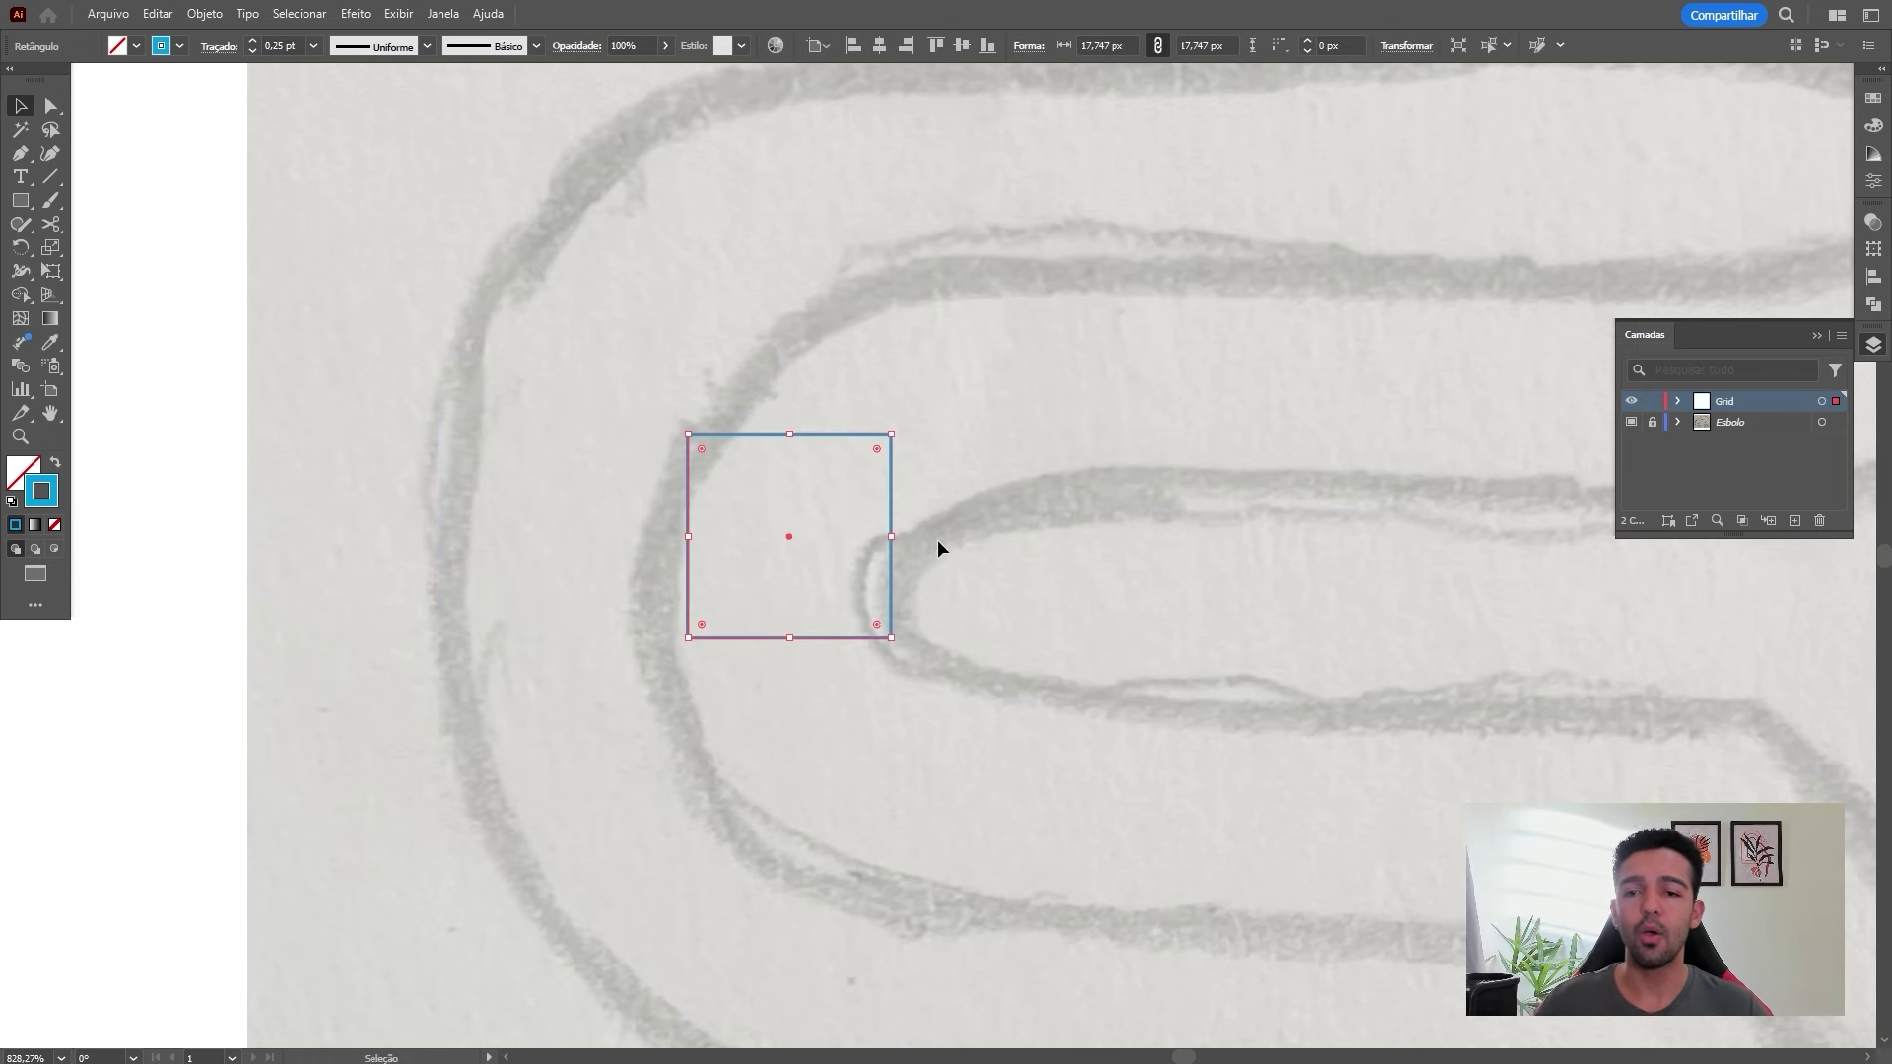
pyautogui.press('Delete')
pyautogui.hotkey('ctrl', 'z')
pyautogui.hotkey('ctrl', 'z')
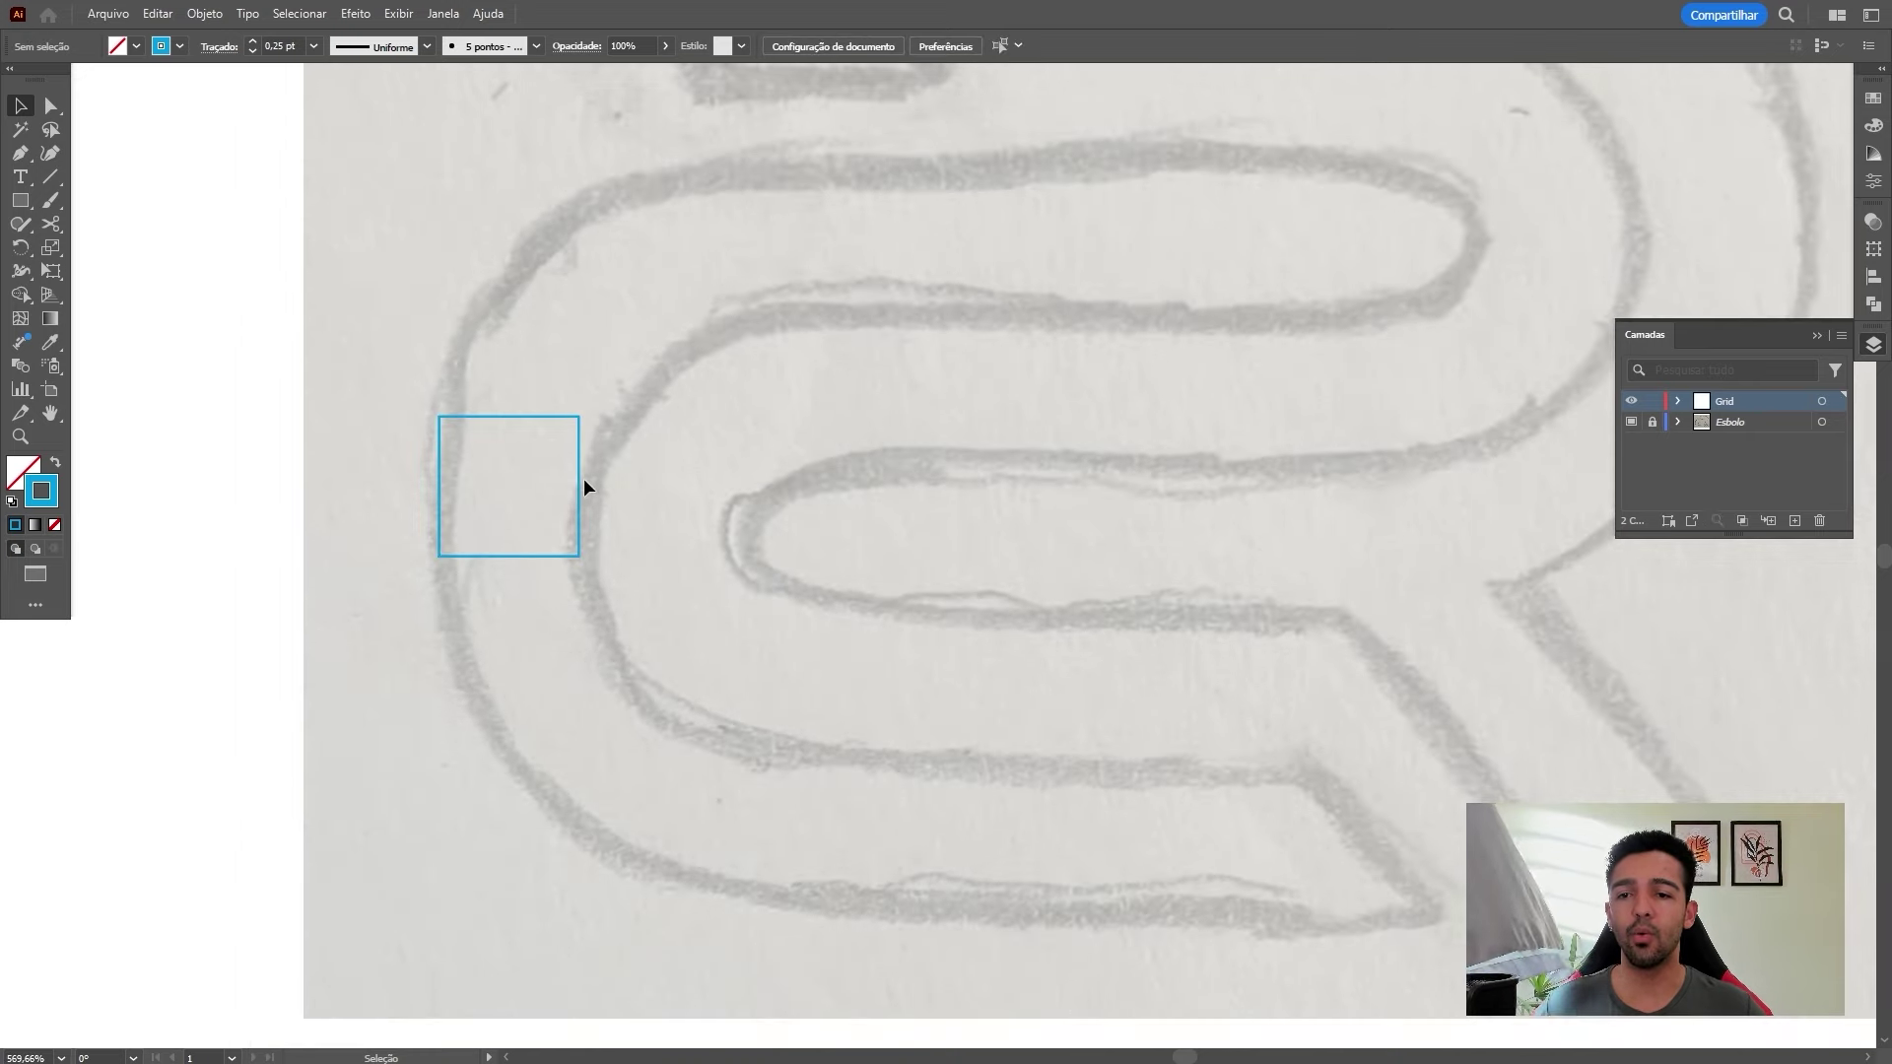
# Copy the square against its right edge and repeat the transformation to form a row of ten adjoining squares across the sketch
pyautogui.moveTo(582, 475); pyautogui.dragTo(719, 485)
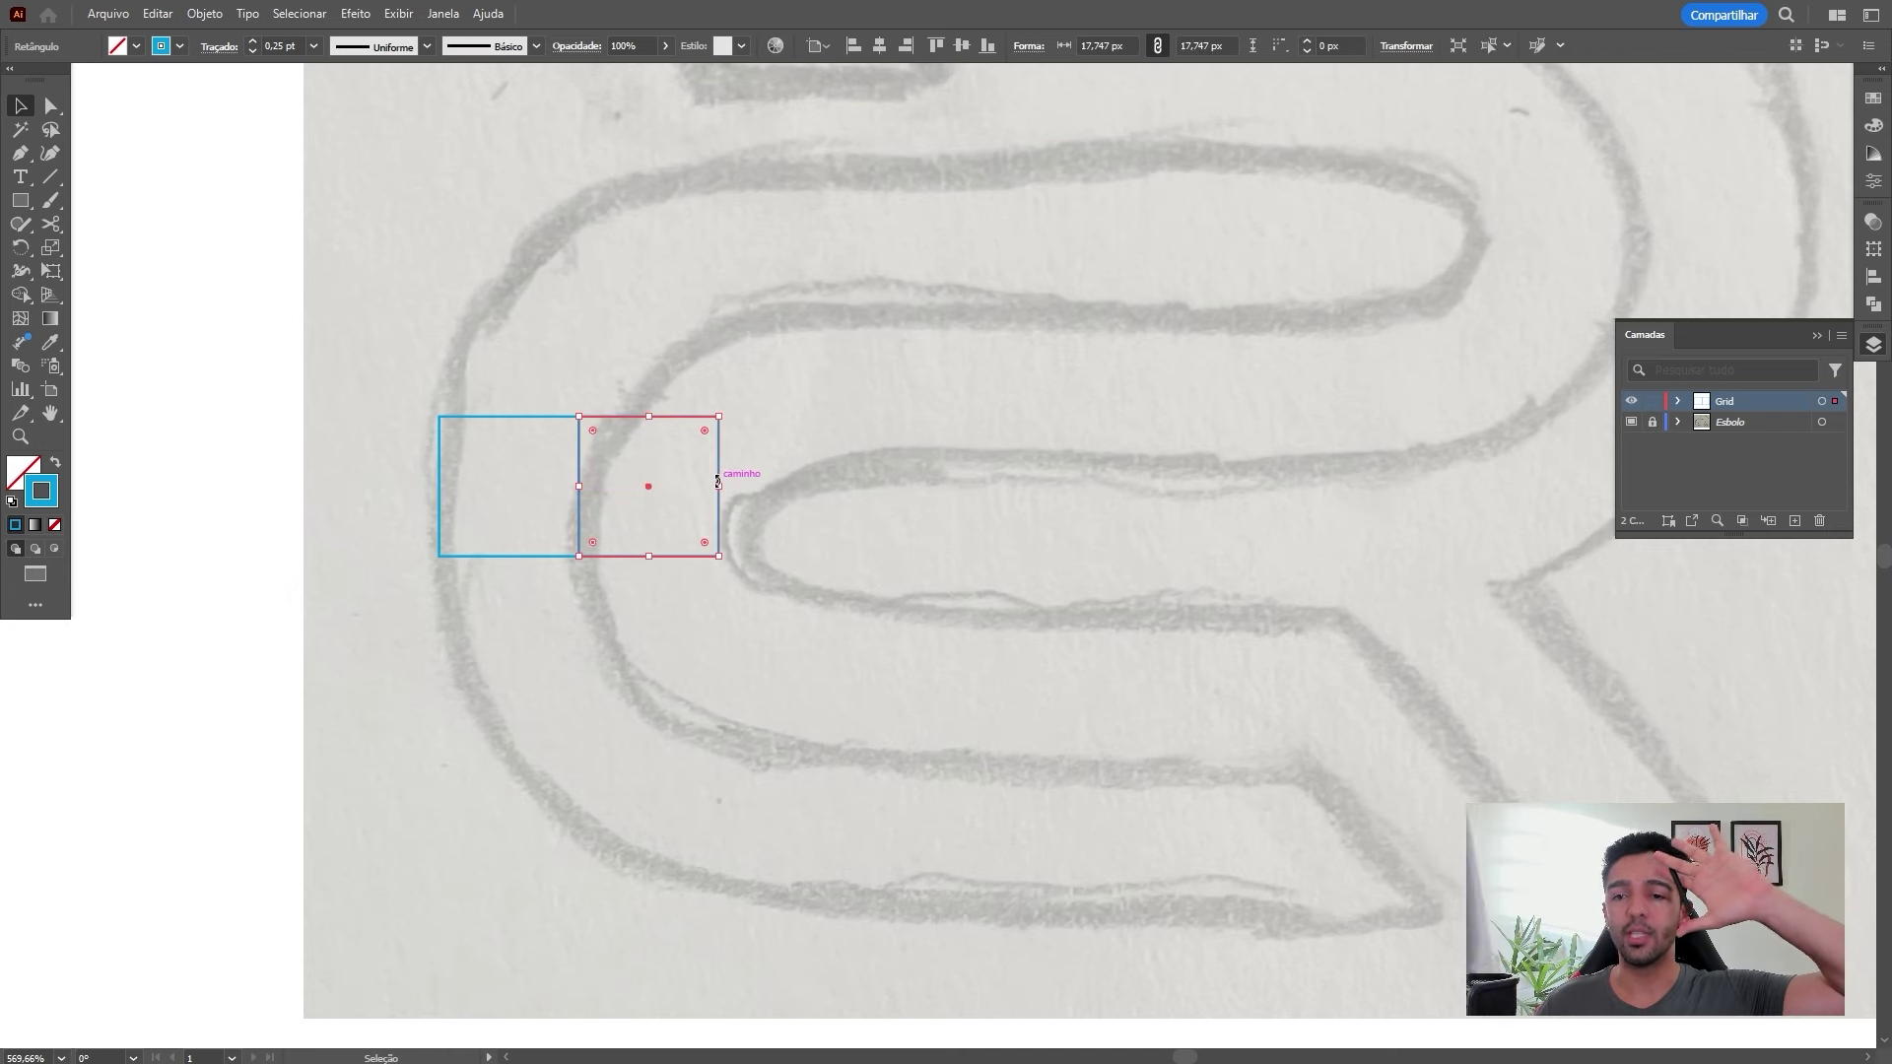
pyautogui.hotkey('ctrl', 'd')
pyautogui.hotkey('ctrl', 'd')
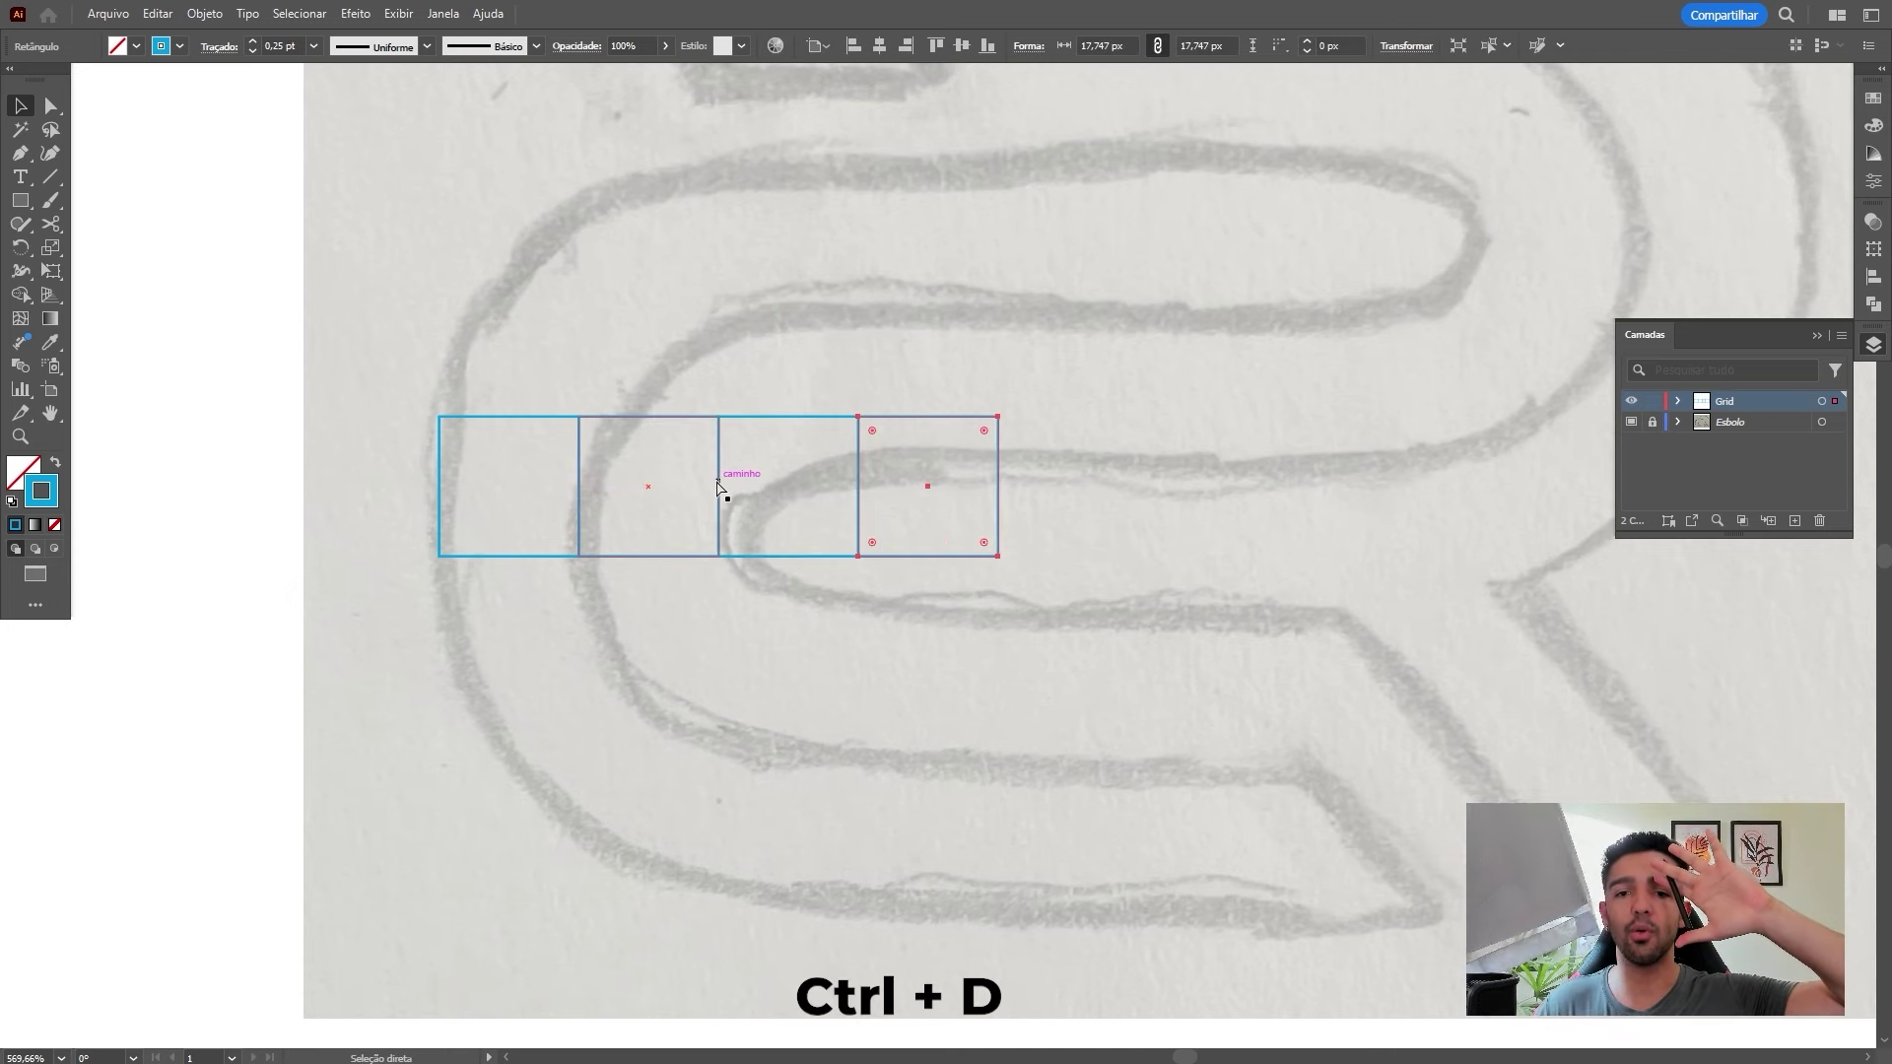
pyautogui.hotkey('ctrl', 'd')
pyautogui.hotkey('ctrl', 'd')
pyautogui.hotkey('ctrl', 'd')
pyautogui.hotkey('ctrl', 'd')
pyautogui.hotkey('ctrl', 'd')
pyautogui.hotkey('ctrl', 'd')
pyautogui.scroll(-3, 1009, 541)
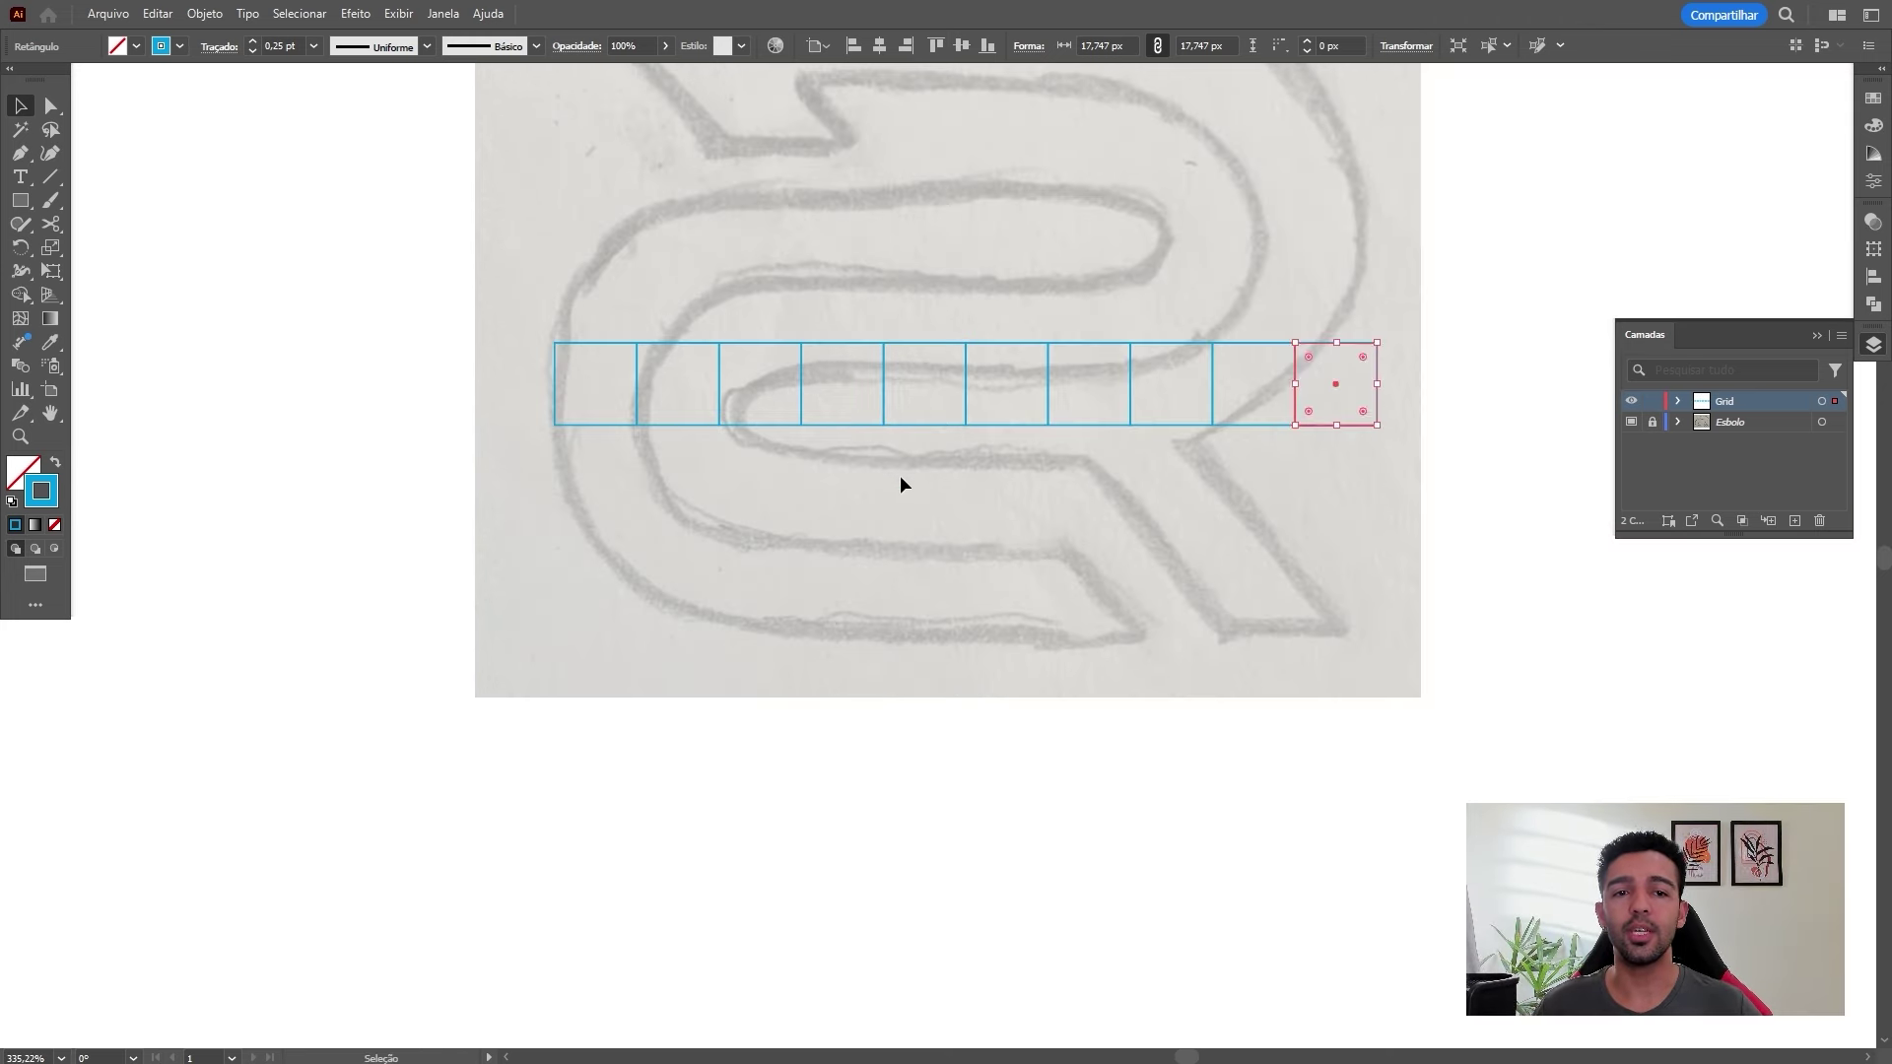
# Copy squares below the row and repeat the sideways duplication to build a second row of six squares
pyautogui.click(900, 484)
pyautogui.moveTo(605, 423); pyautogui.dragTo(719, 549)
pyautogui.click(819, 536)
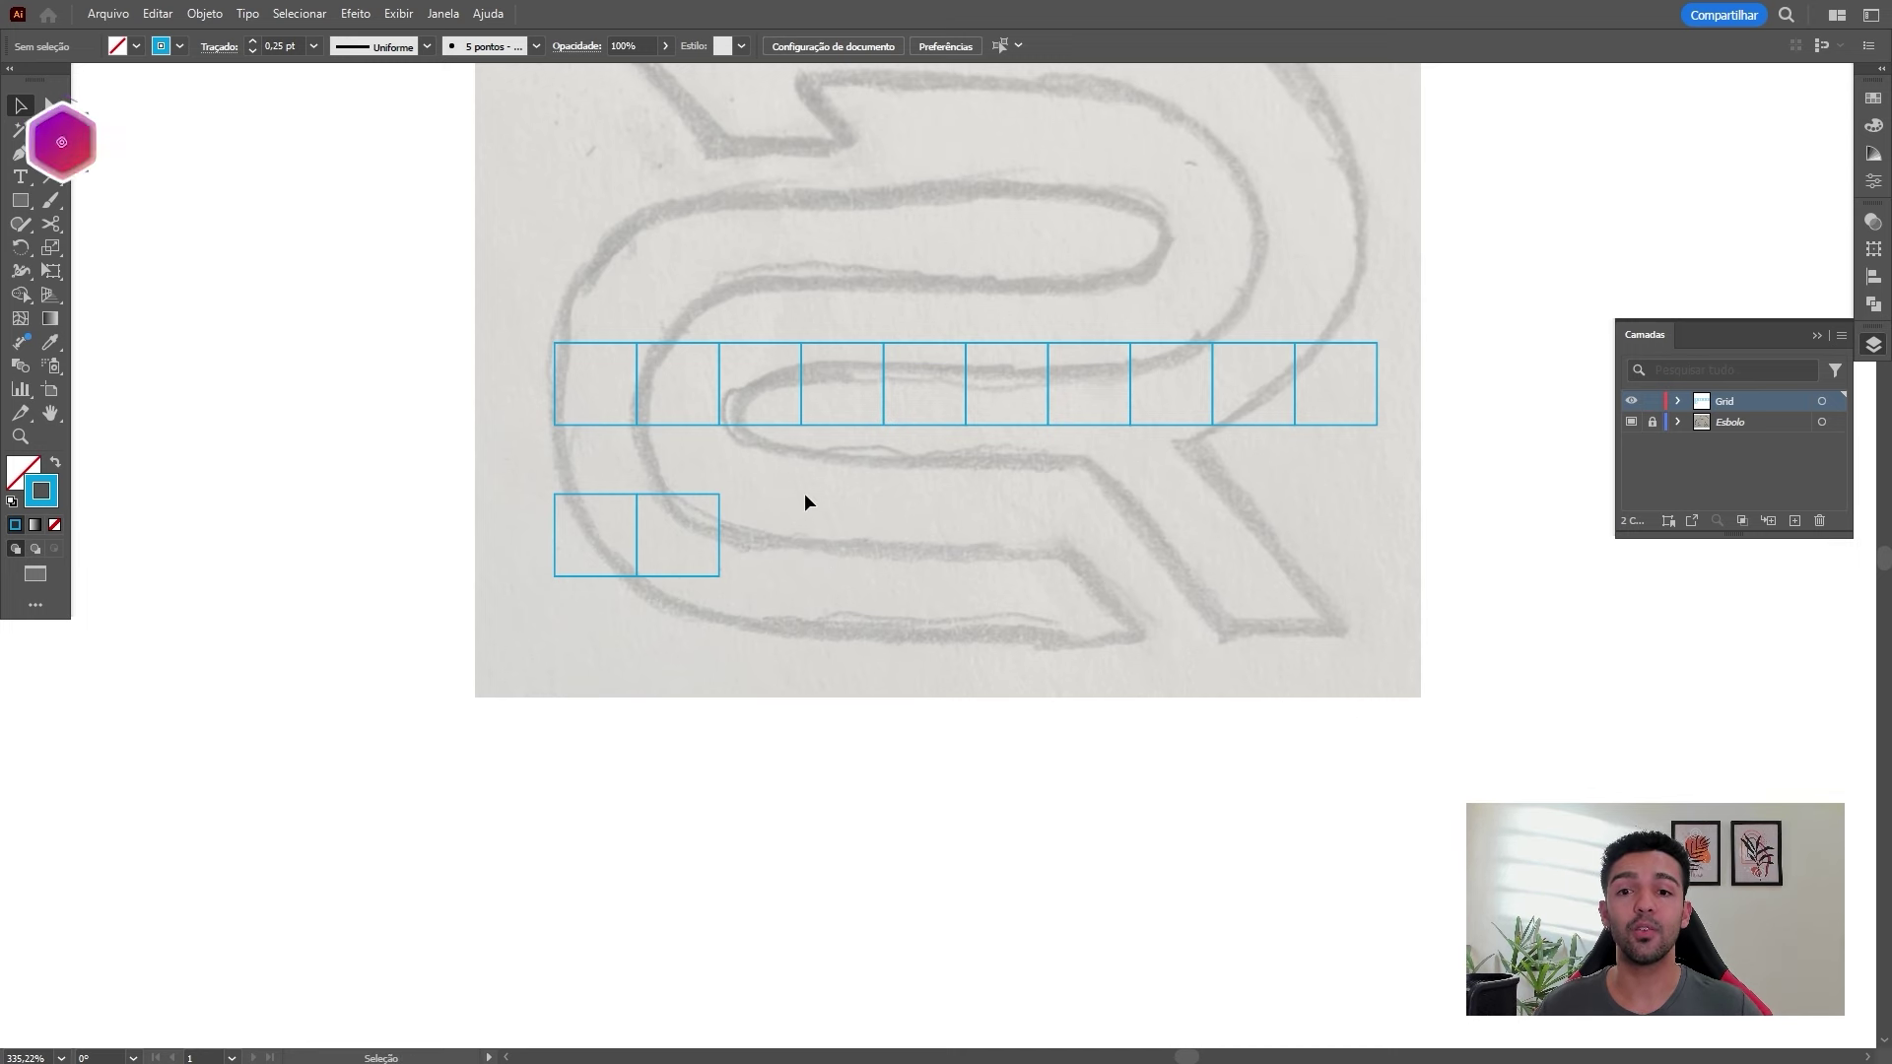
pyautogui.moveTo(720, 543); pyautogui.dragTo(806, 546)
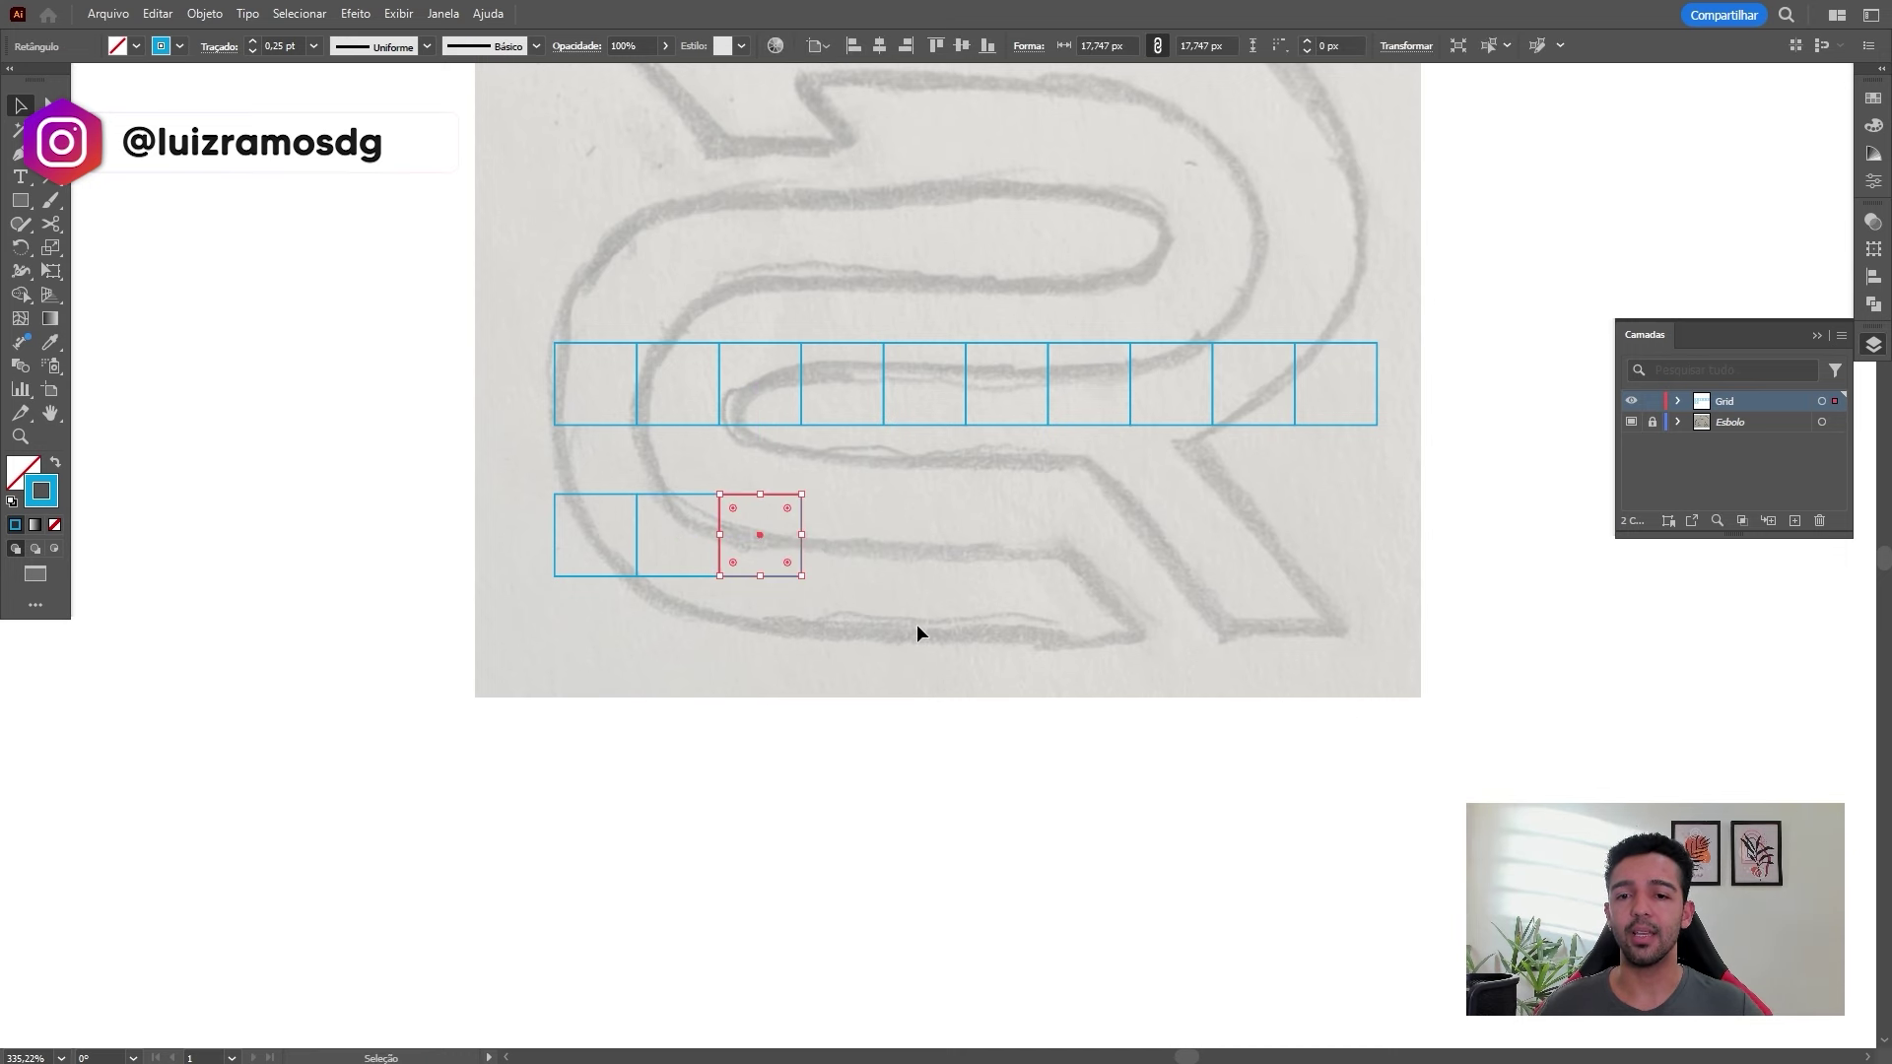
pyautogui.hotkey('ctrl', 'd')
pyautogui.hotkey('ctrl', 'd')
pyautogui.hotkey('ctrl', 'd')
pyautogui.click(967, 584)
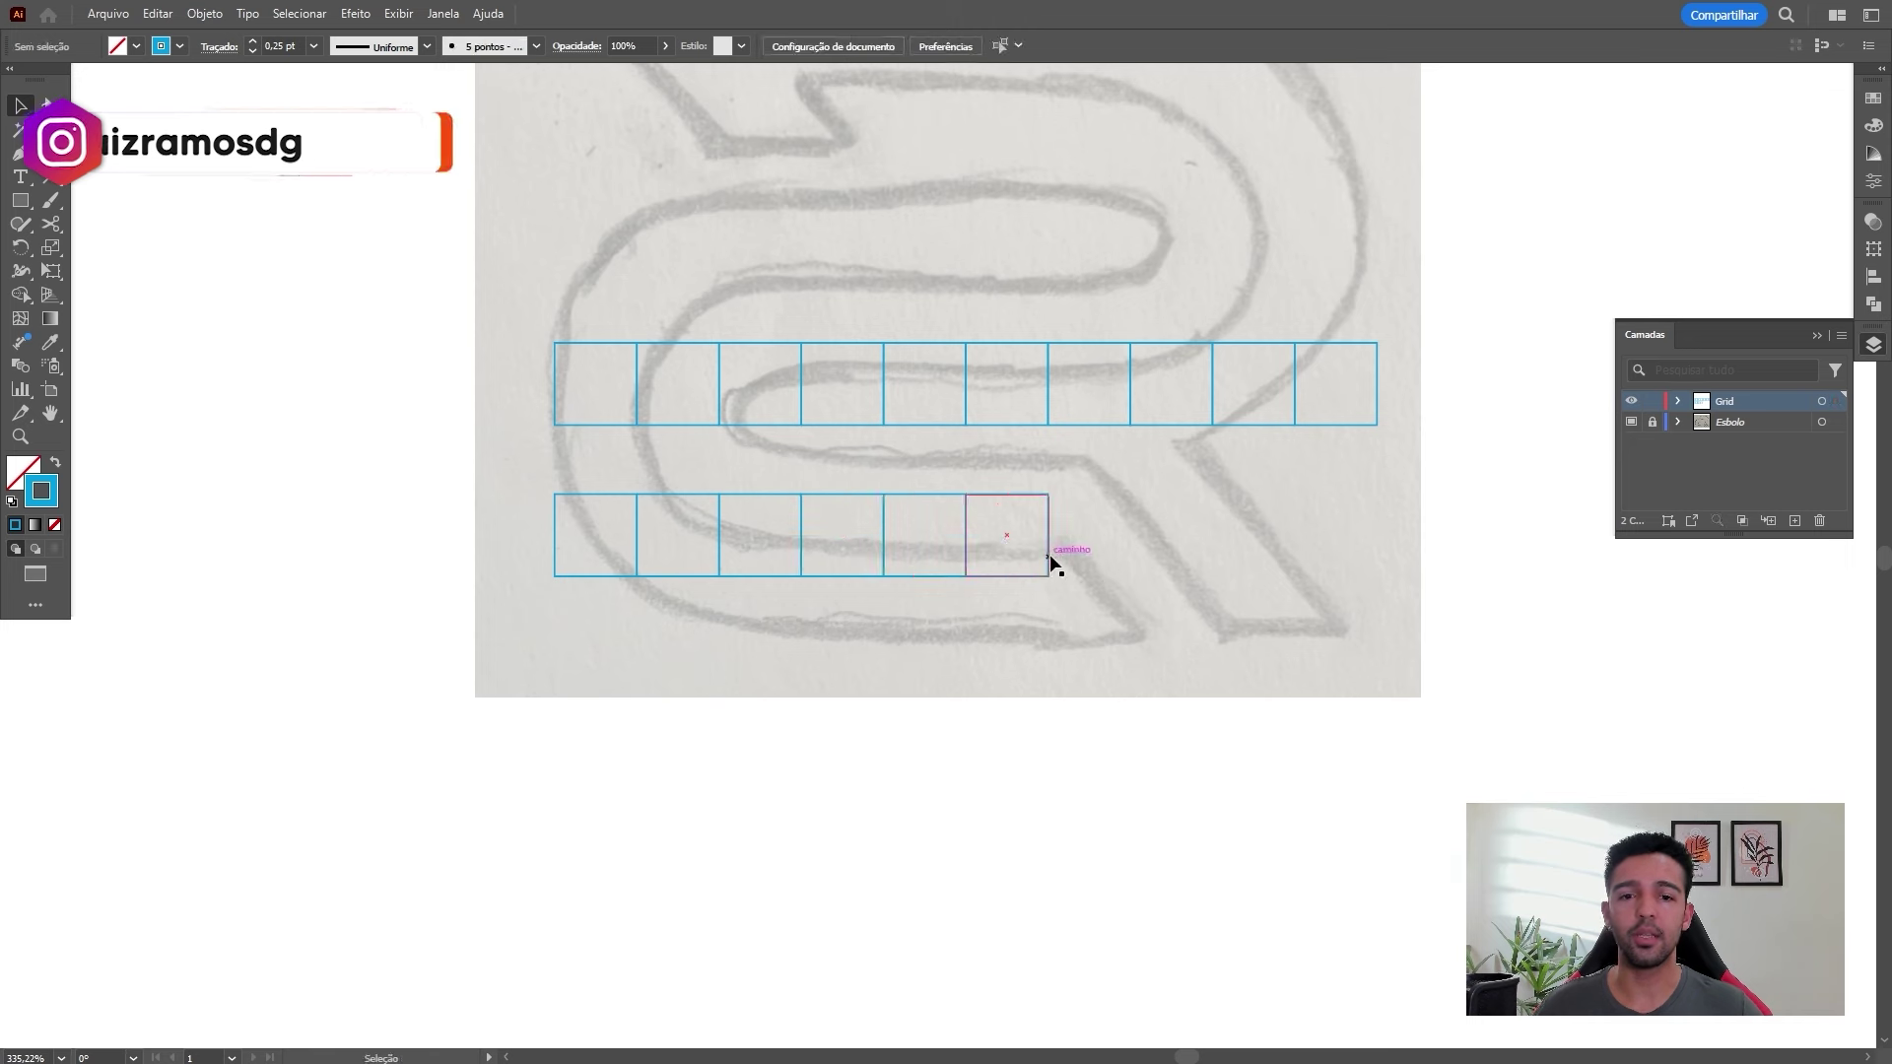
# Try a diagonal series of six squares by repeating an offset copy, and delete every square below the original row
pyautogui.moveTo(1048, 559); pyautogui.dragTo(1049, 572)
pyautogui.click(919, 696)
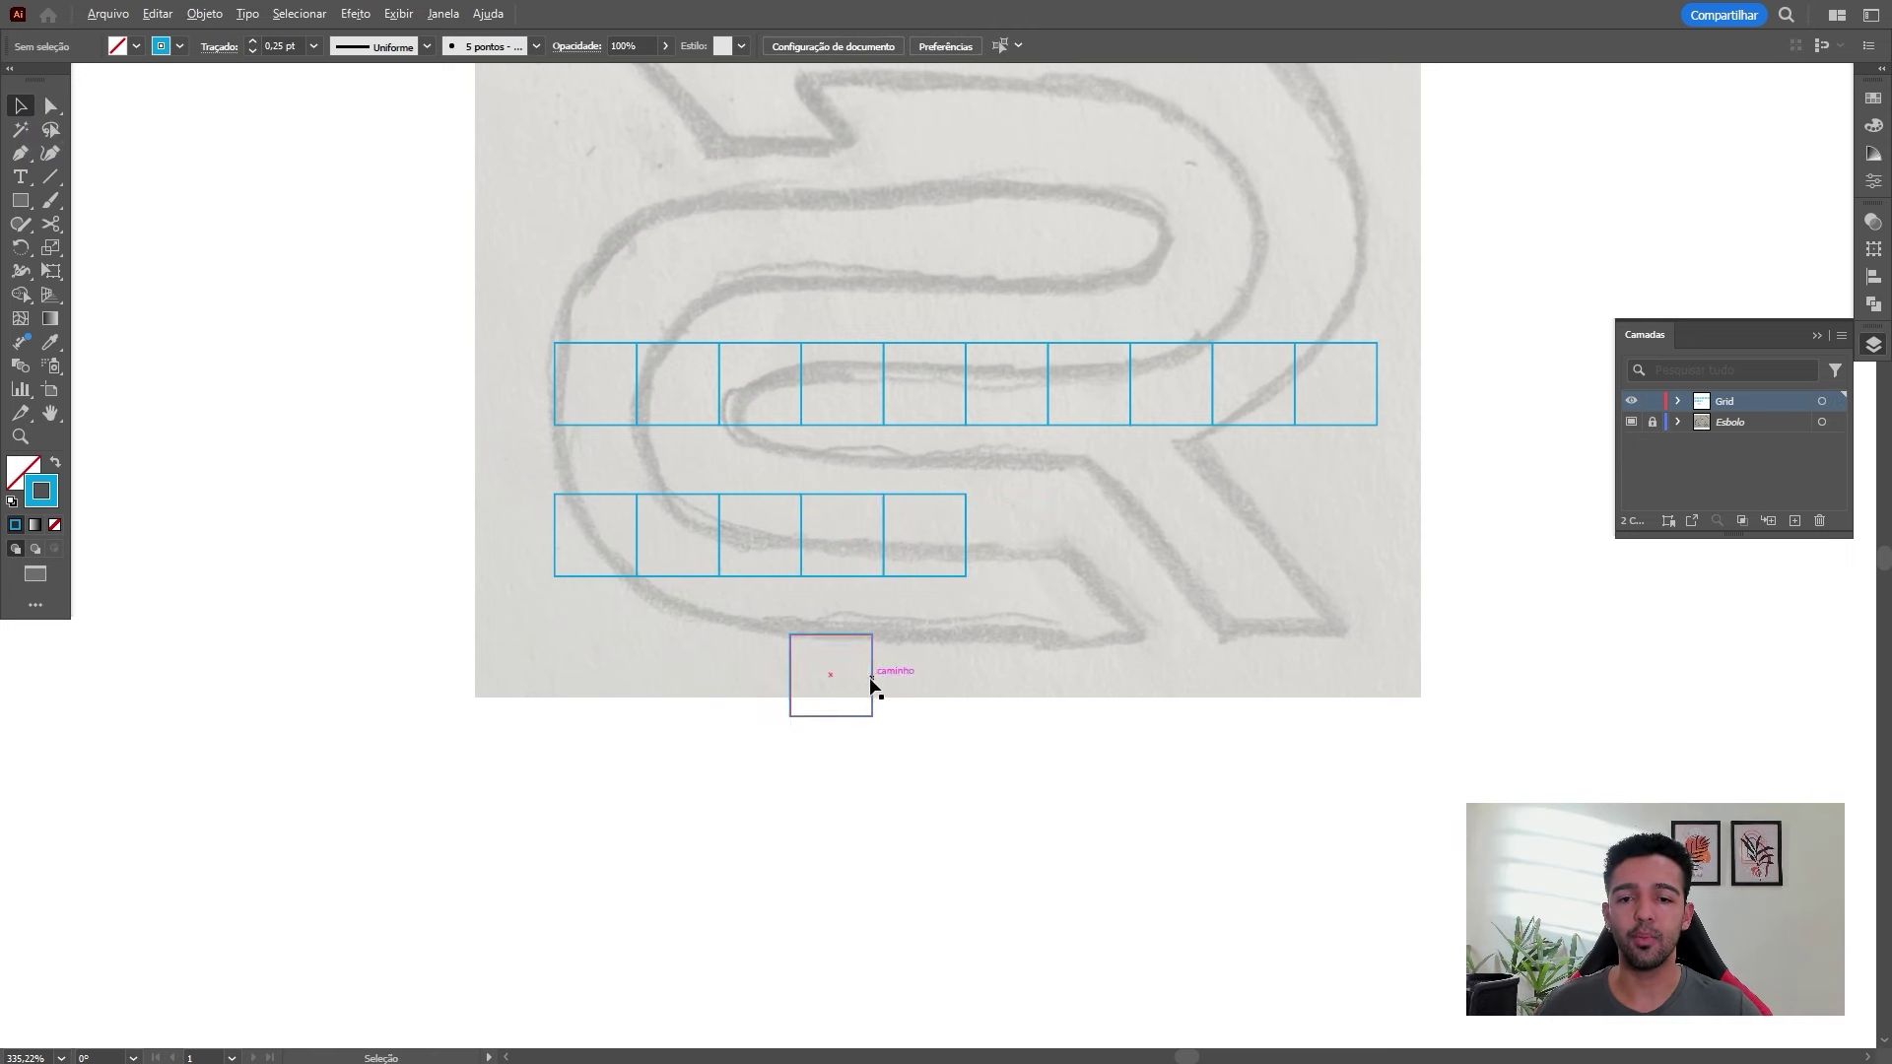
pyautogui.moveTo(870, 683); pyautogui.dragTo(969, 759)
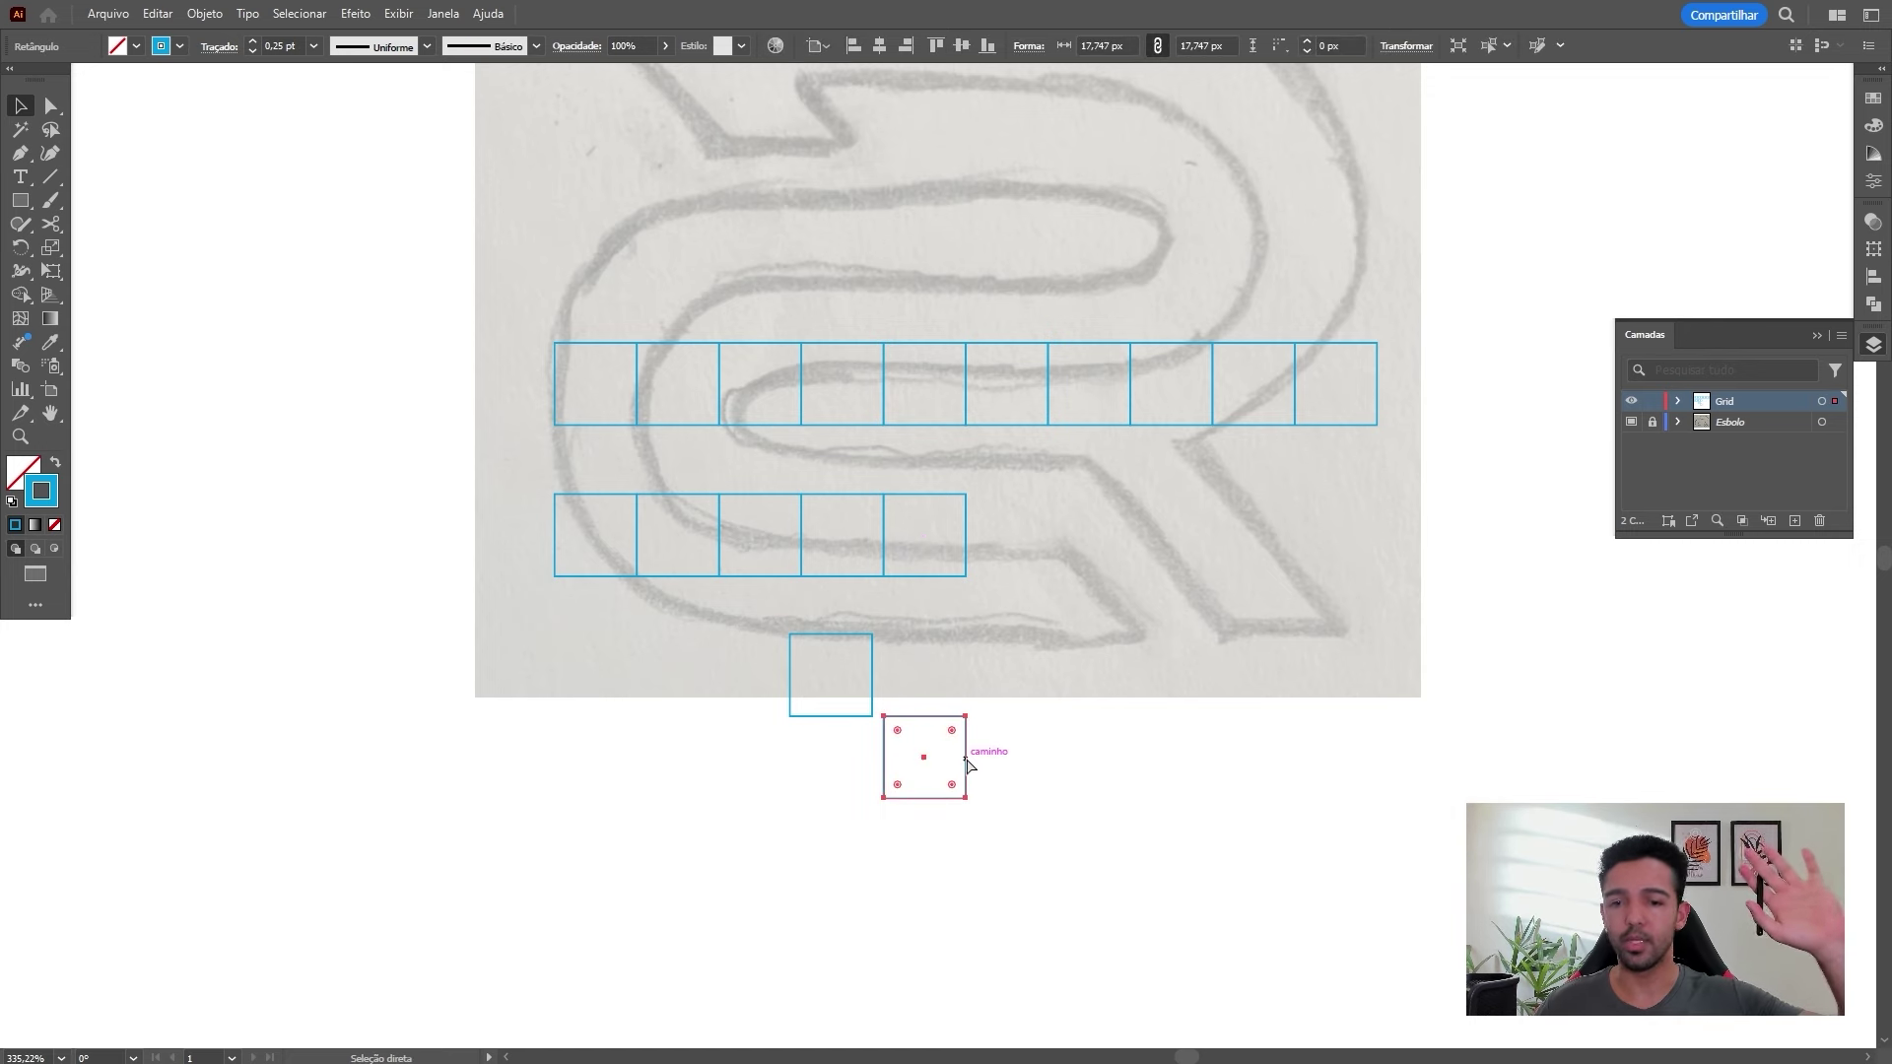
pyautogui.hotkey('ctrl', 'd')
pyautogui.hotkey('ctrl', 'd')
pyautogui.hotkey('ctrl', 'd')
pyautogui.hotkey('ctrl', 'd')
pyautogui.moveTo(1117, 756); pyautogui.dragTo(988, 757)
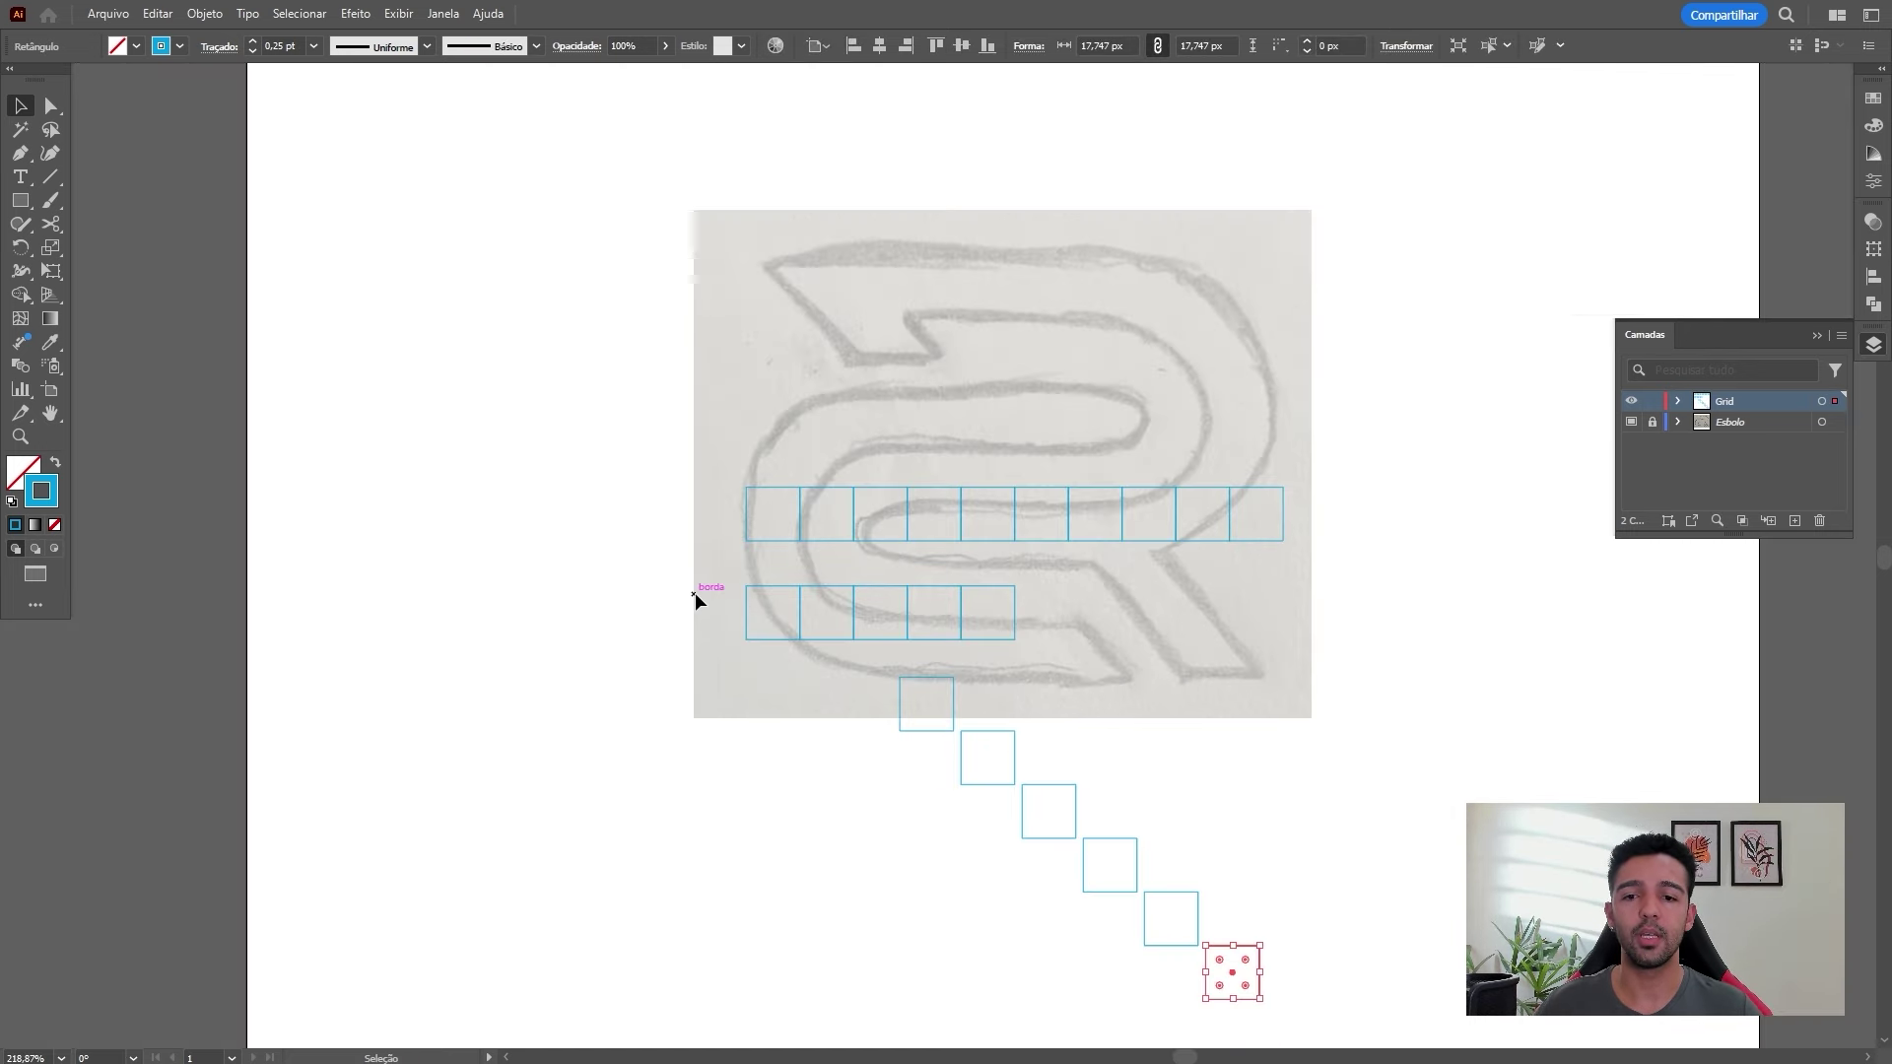
pyautogui.moveTo(696, 597); pyautogui.dragTo(1321, 985)
pyautogui.press('Delete')
# Select the whole row of ten squares and move it up onto the top band of the sketch
pyautogui.moveTo(749, 571); pyautogui.dragTo(1271, 487)
pyautogui.keyDown('shift'); pyautogui.click(1119, 486); pyautogui.keyUp('shift')
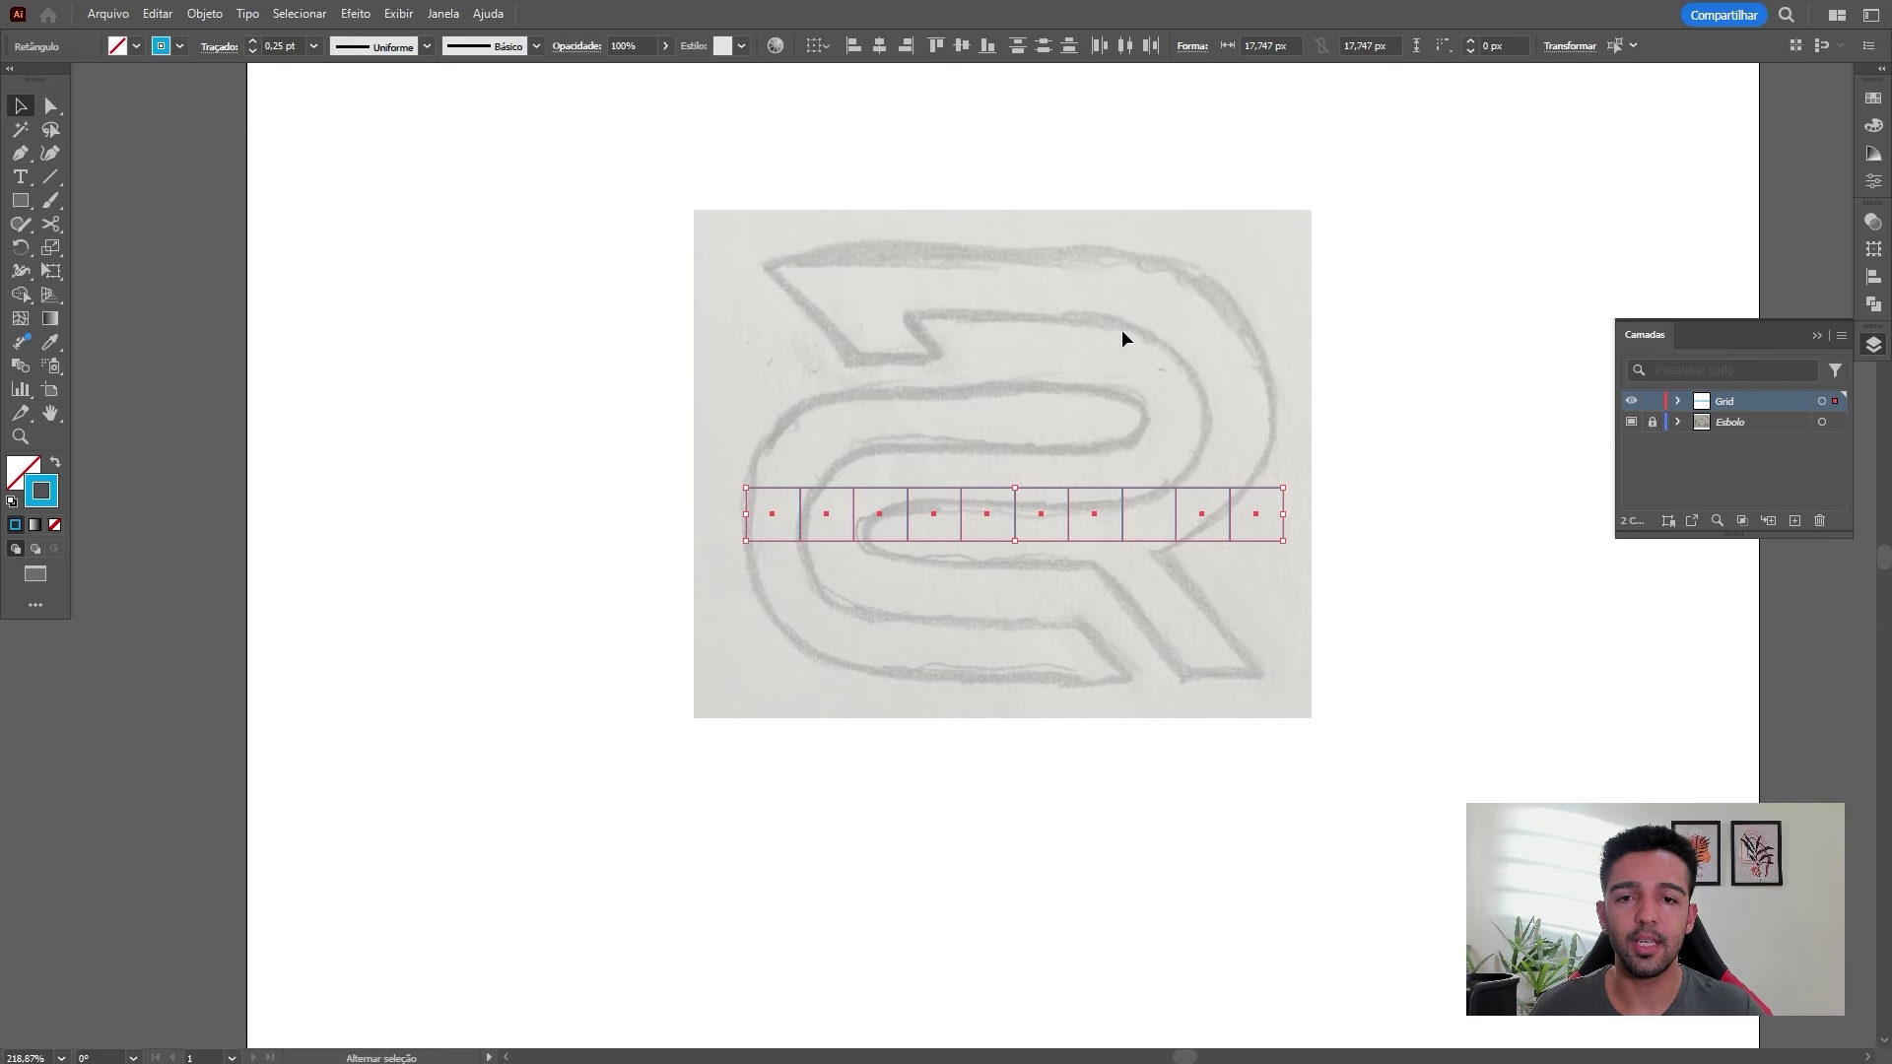
pyautogui.moveTo(1143, 488); pyautogui.dragTo(1117, 264)
pyautogui.click(832, 388)
# Examine the alignment of the squares' edges up close, comparing the outline view with the normal preview
pyautogui.scroll(3, 1039, 198)
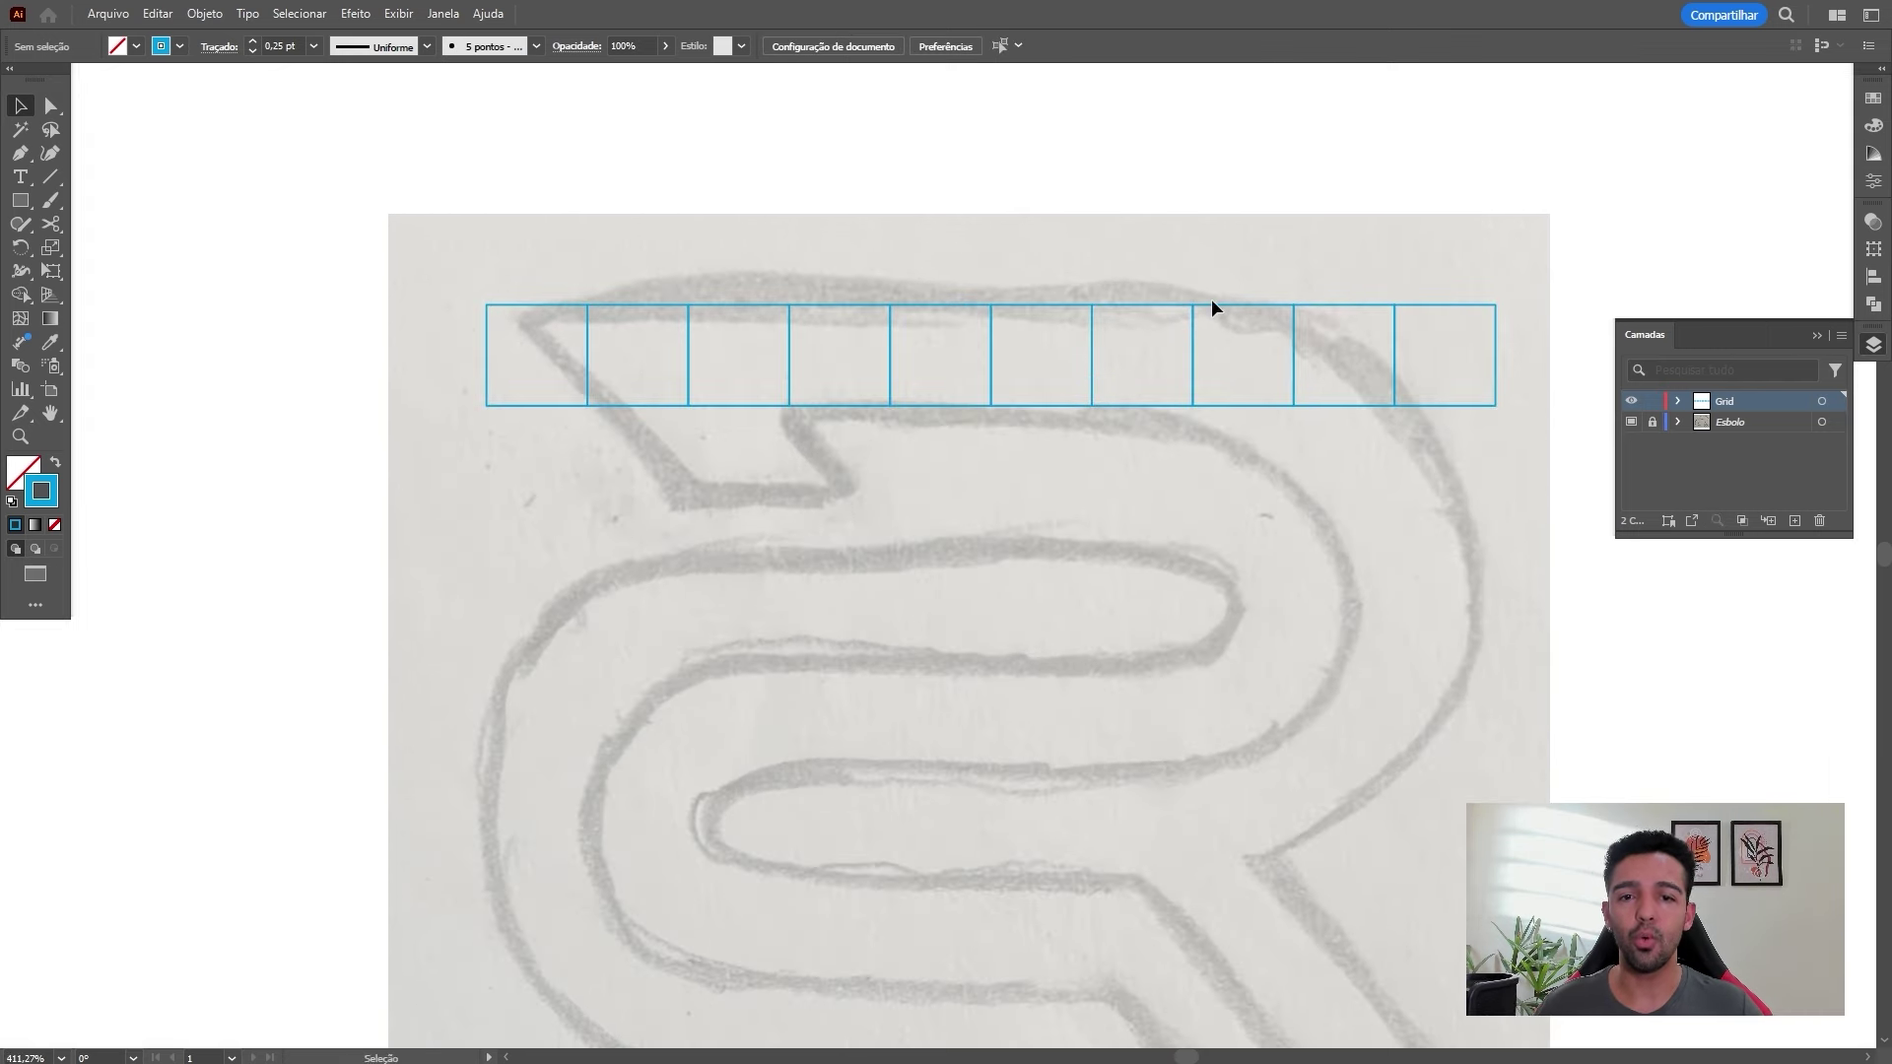
pyautogui.hotkey('ctrl', 'y')
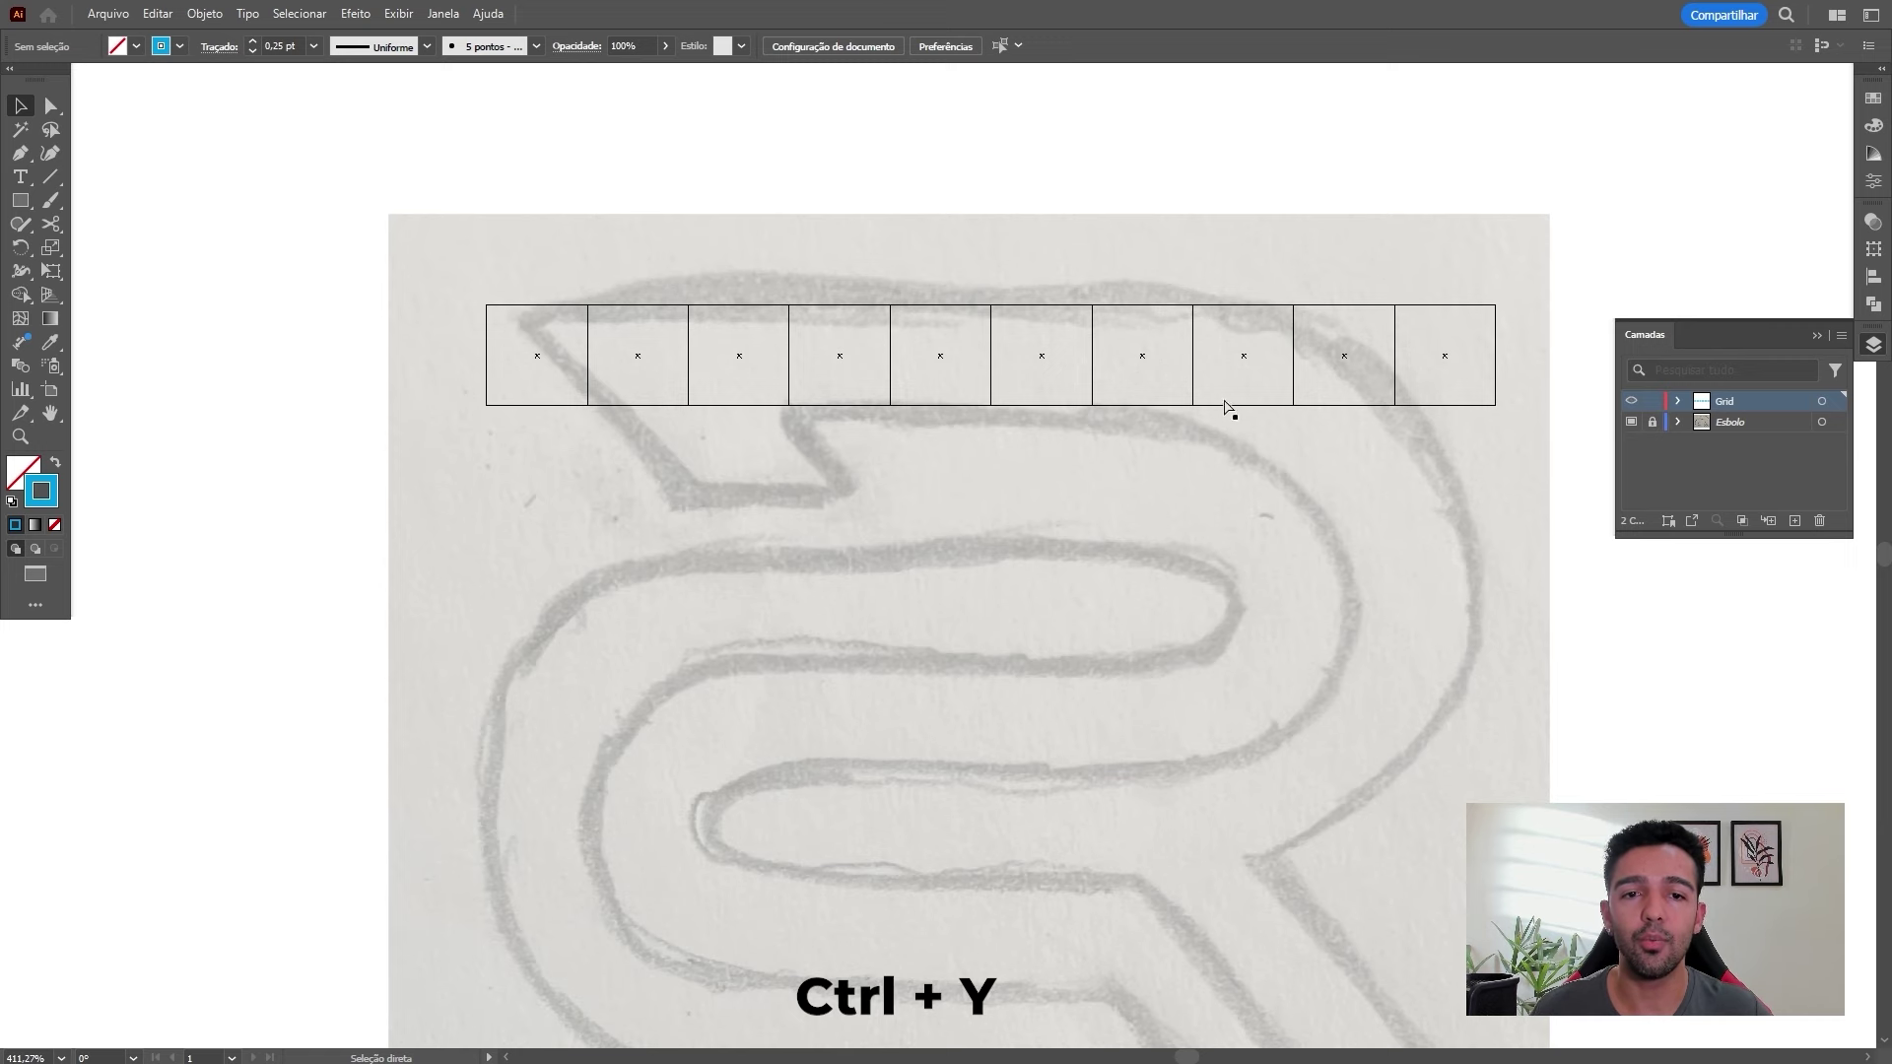
pyautogui.moveTo(971, 238); pyautogui.dragTo(1468, 464)
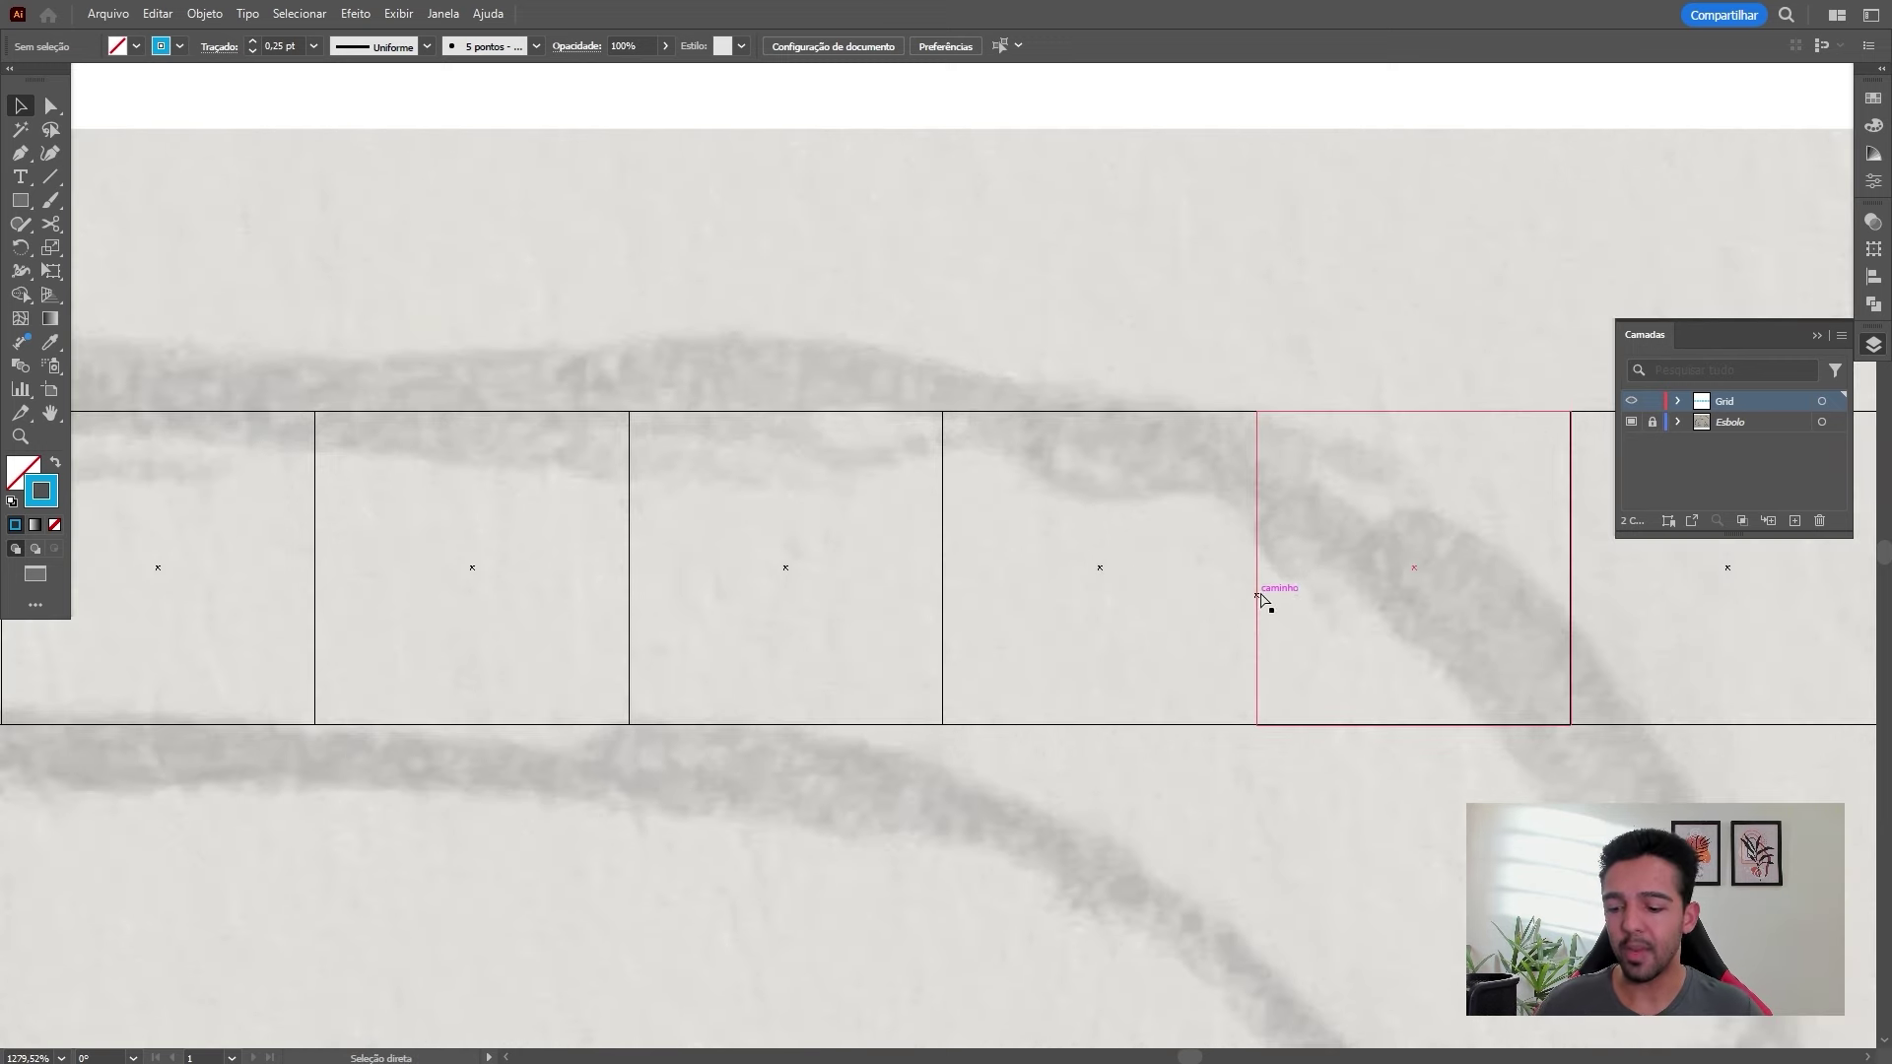
pyautogui.hotkey('ctrl', 'y')
pyautogui.hotkey('ctrl', 'y')
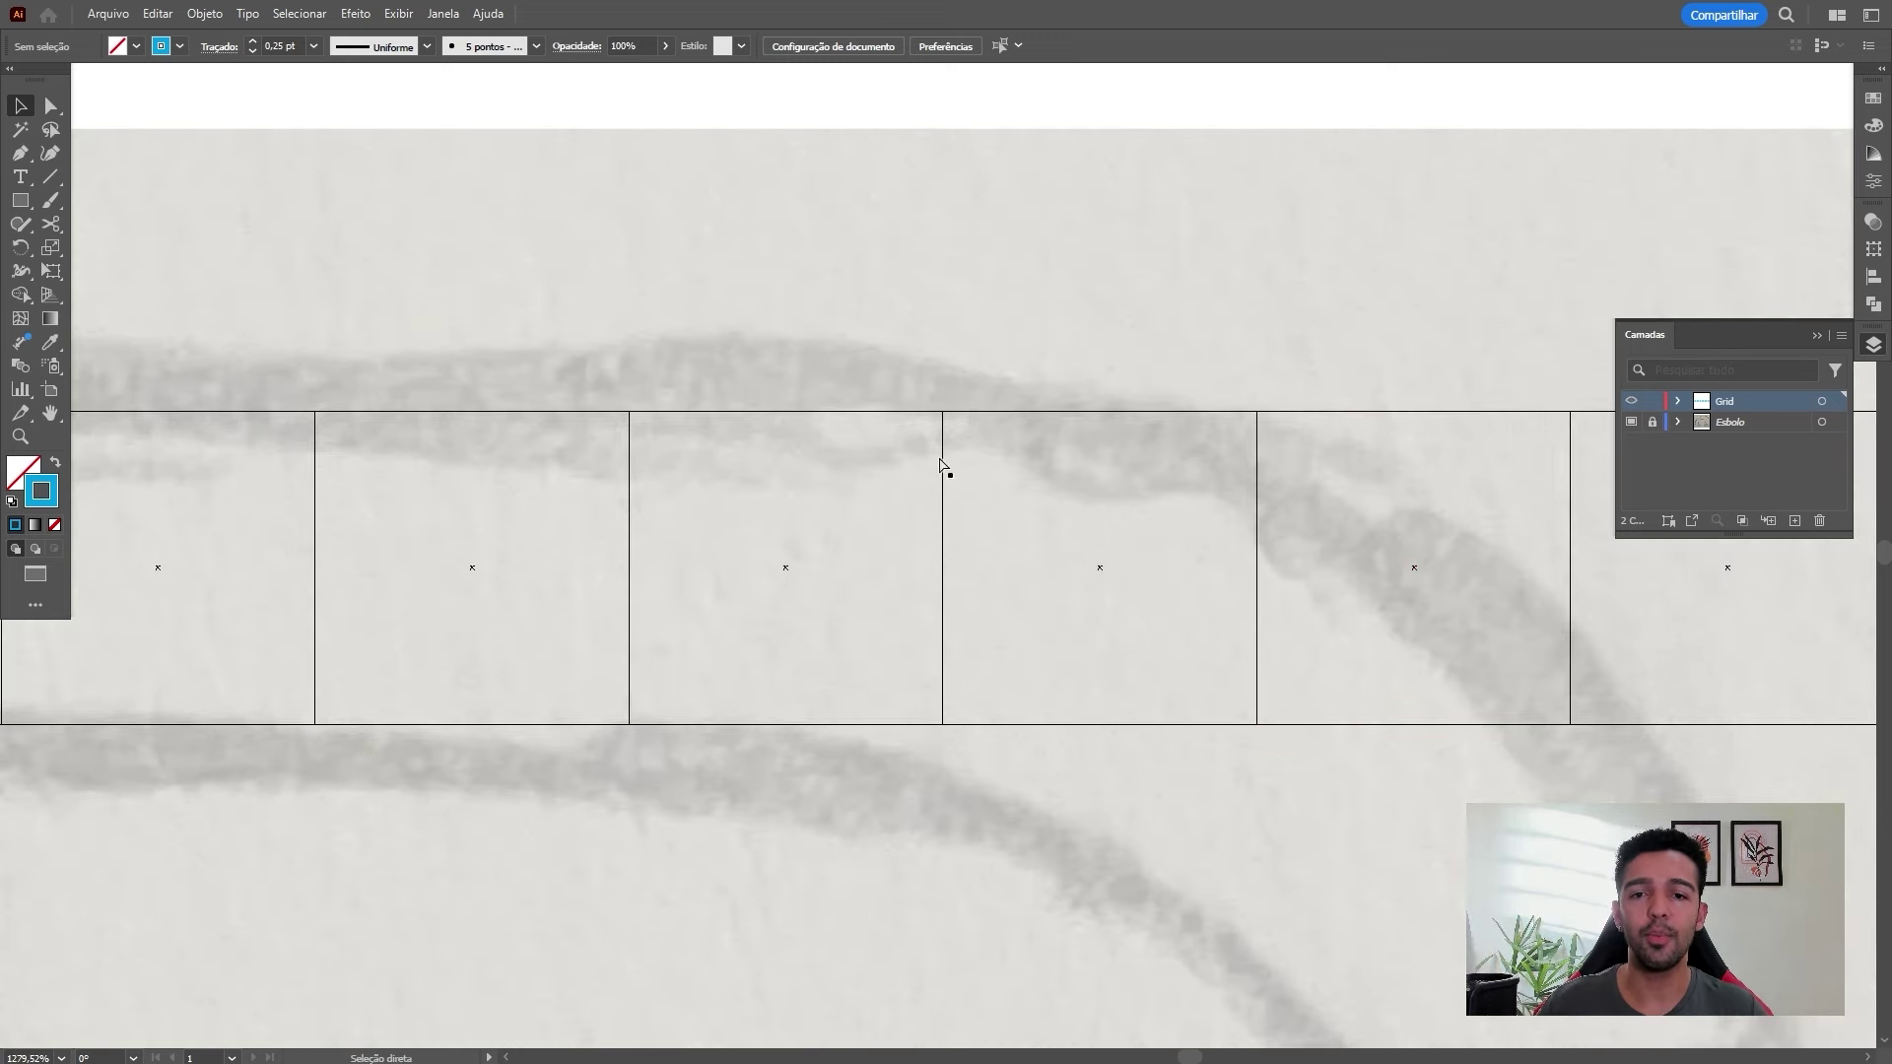
pyautogui.hotkey('ctrl', 'y')
# Place a copy of the row lower over the sketch's upper inner loop and ungroup its squares
pyautogui.moveTo(1246, 512); pyautogui.dragTo(1165, 356)
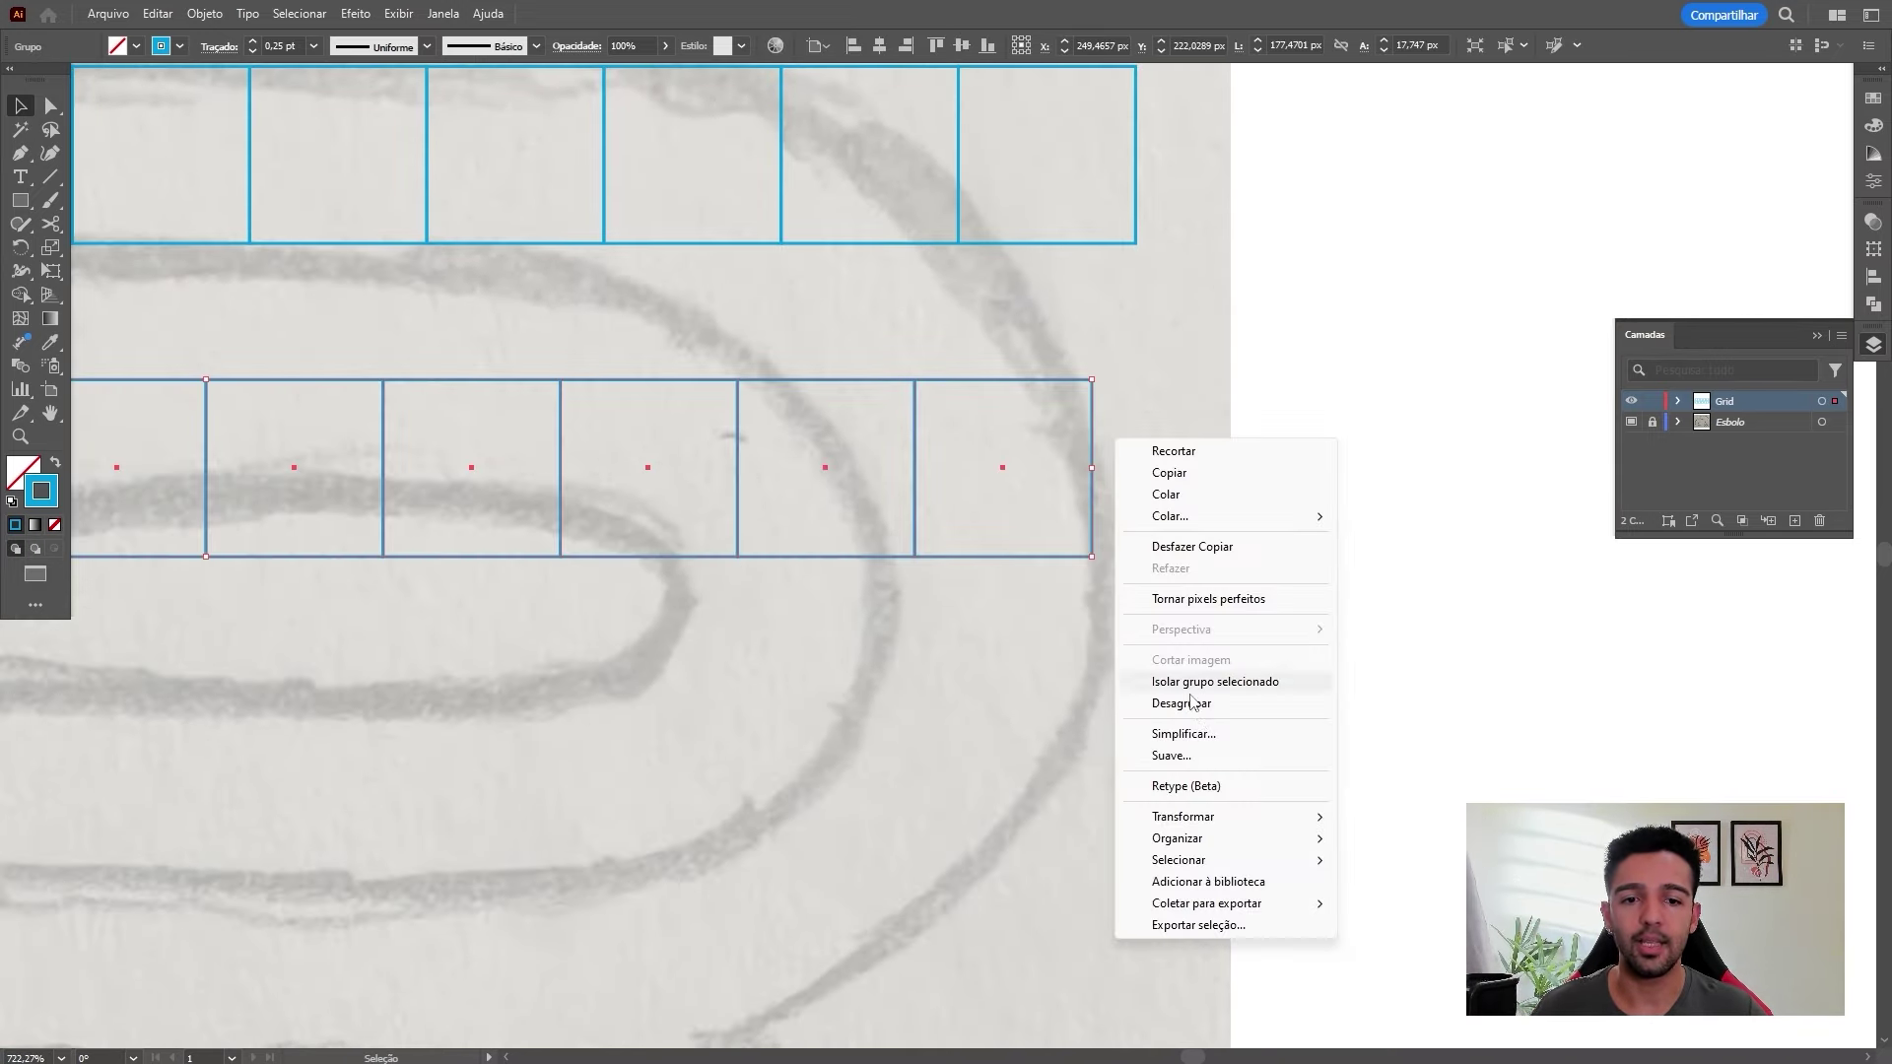
pyautogui.click(1211, 702)
pyautogui.click(1211, 702)
# Move the lower row's last square down and snap a copy of it exactly against its right edge
pyautogui.moveTo(1094, 520); pyautogui.dragTo(1271, 686)
pyautogui.scroll(5, 1133, 683)
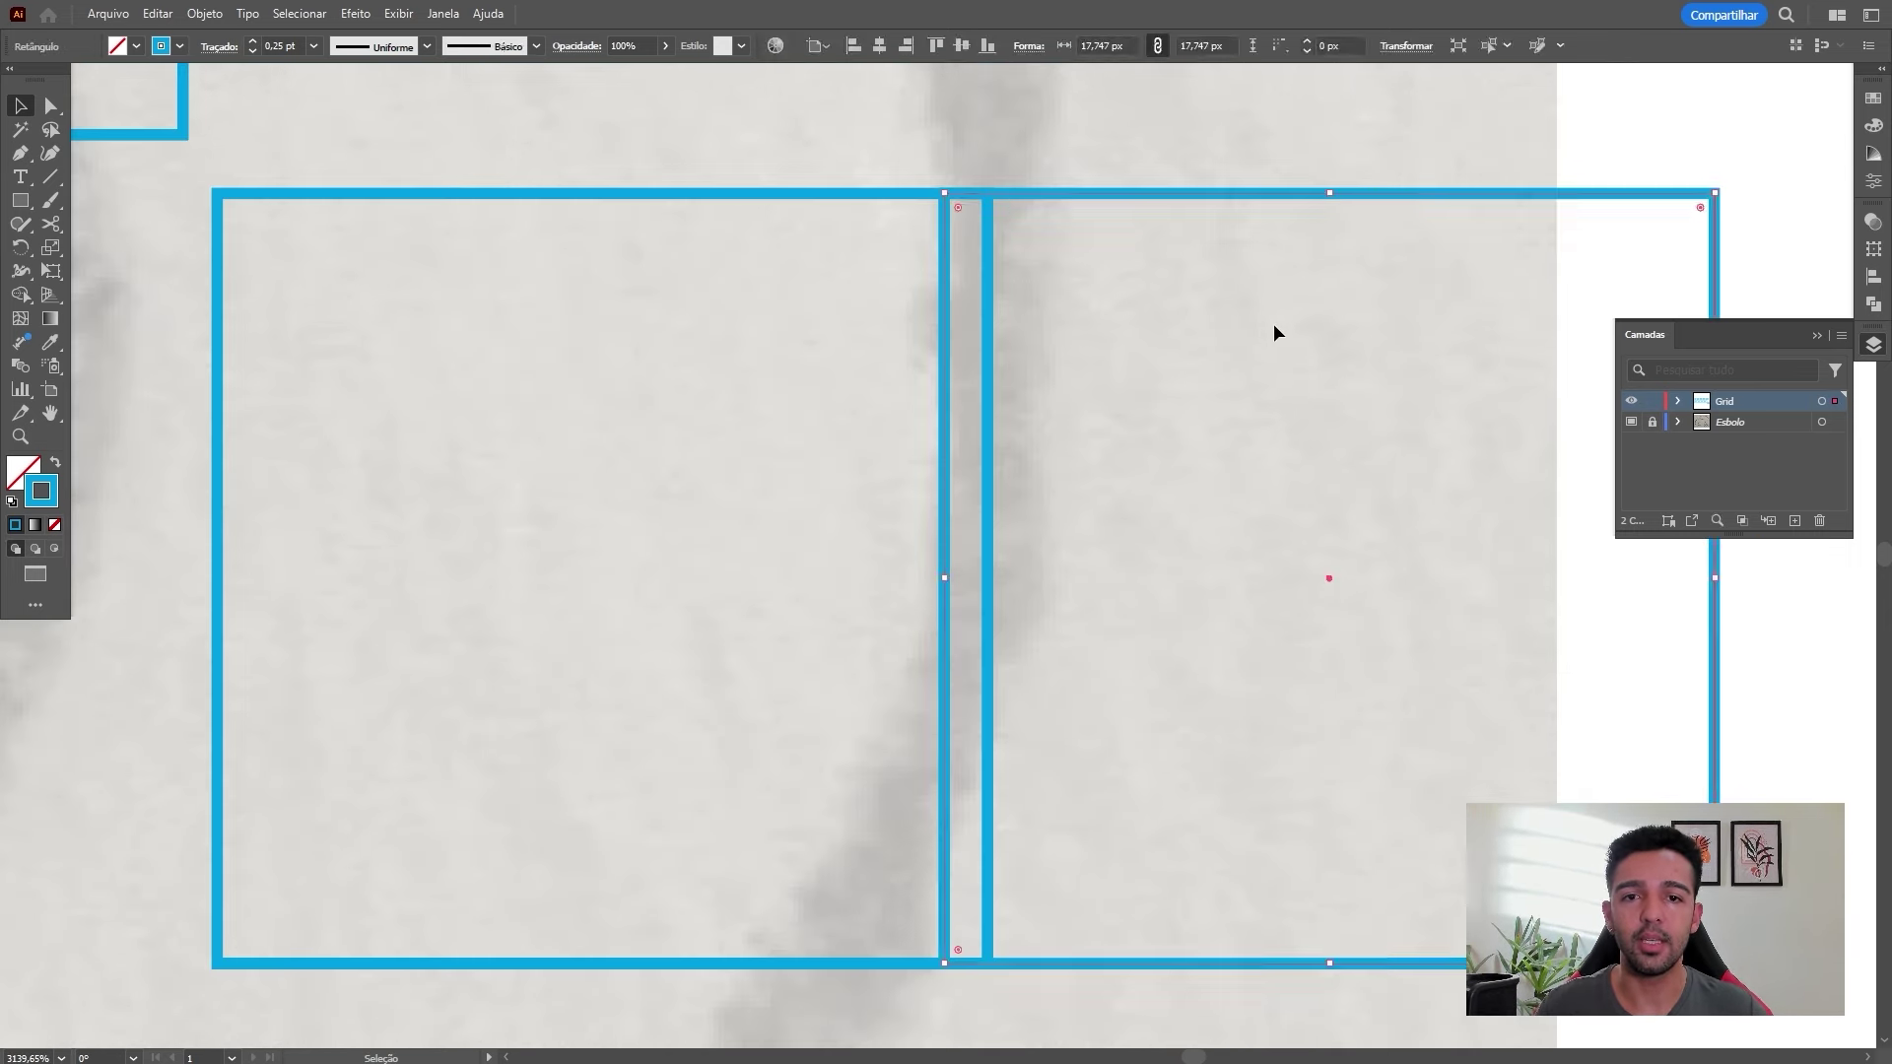
pyautogui.moveTo(950, 262); pyautogui.dragTo(980, 268)
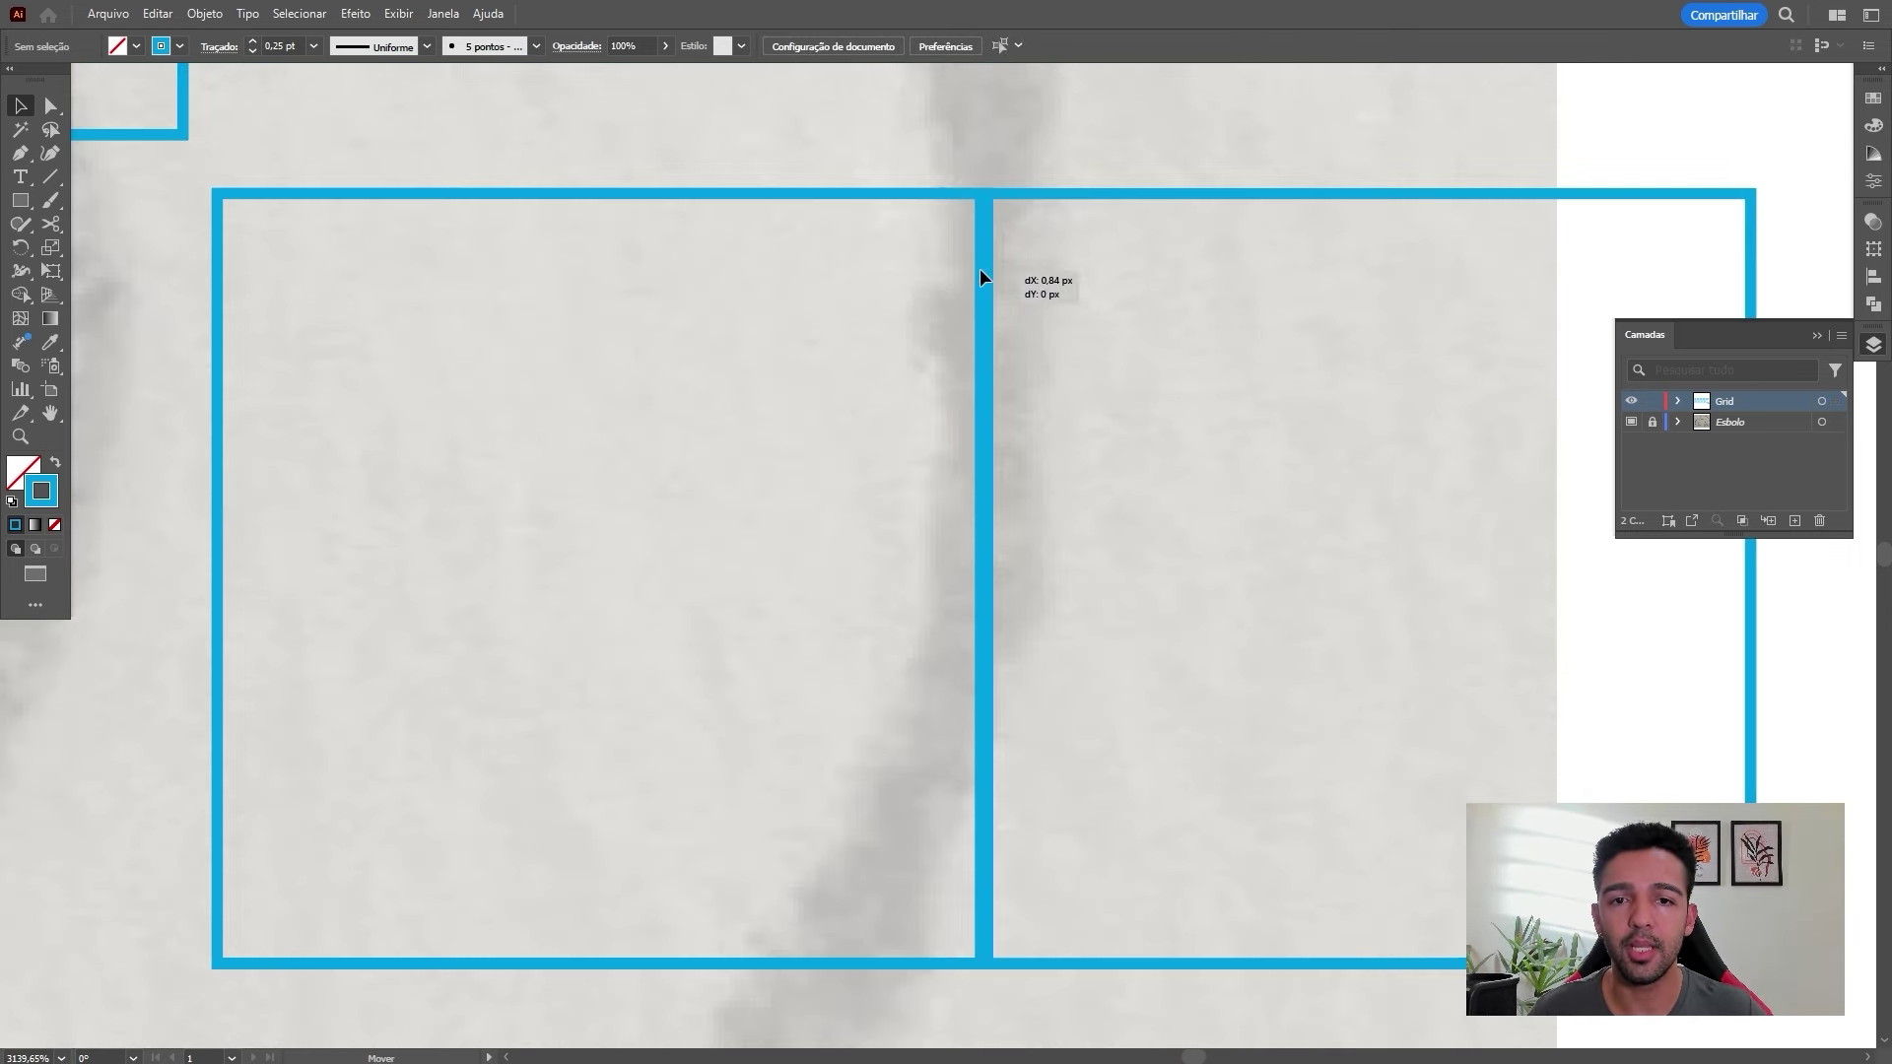
pyautogui.scroll(-5, 670, 520)
pyautogui.scroll(-5, 670, 521)
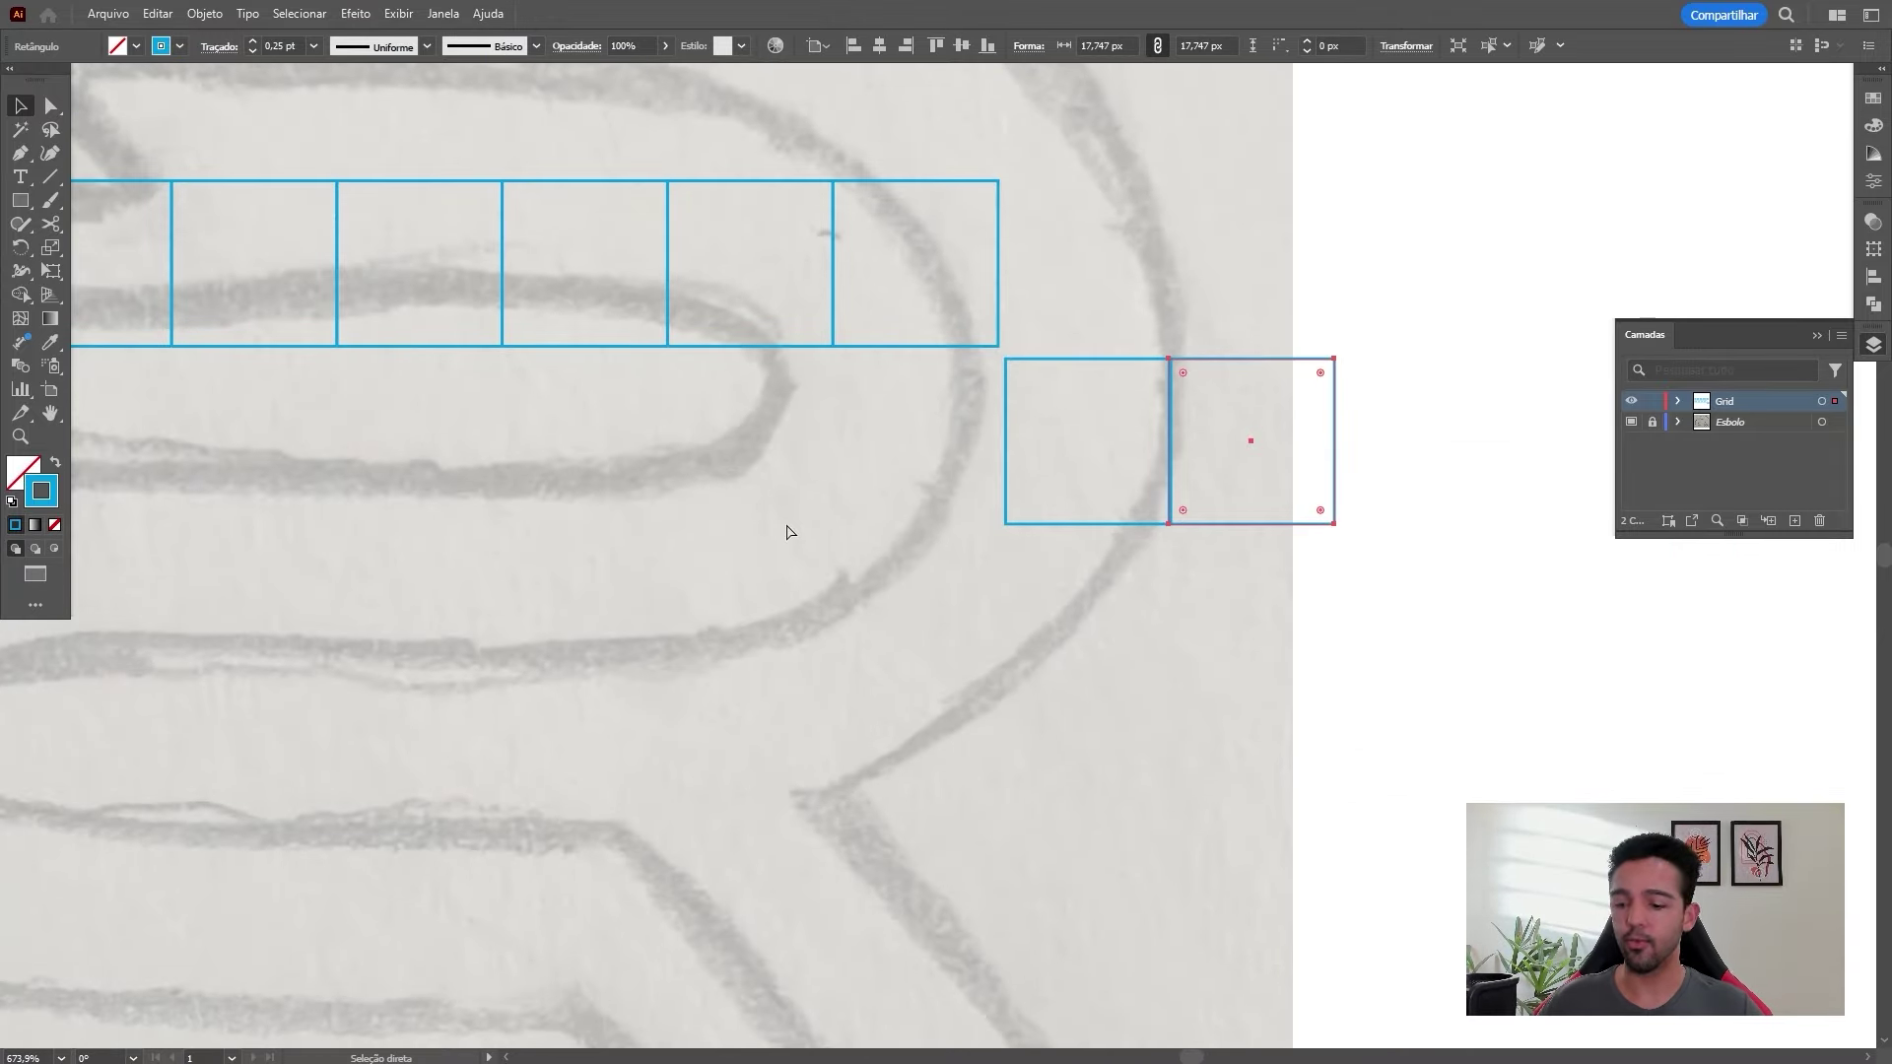
# Delete the lower row of squares and the extra square beside it, keeping only the row of ten on the sketch's top band
pyautogui.hotkey('ctrl', 'shift', 'a')
pyautogui.scroll(5, 1314, 445)
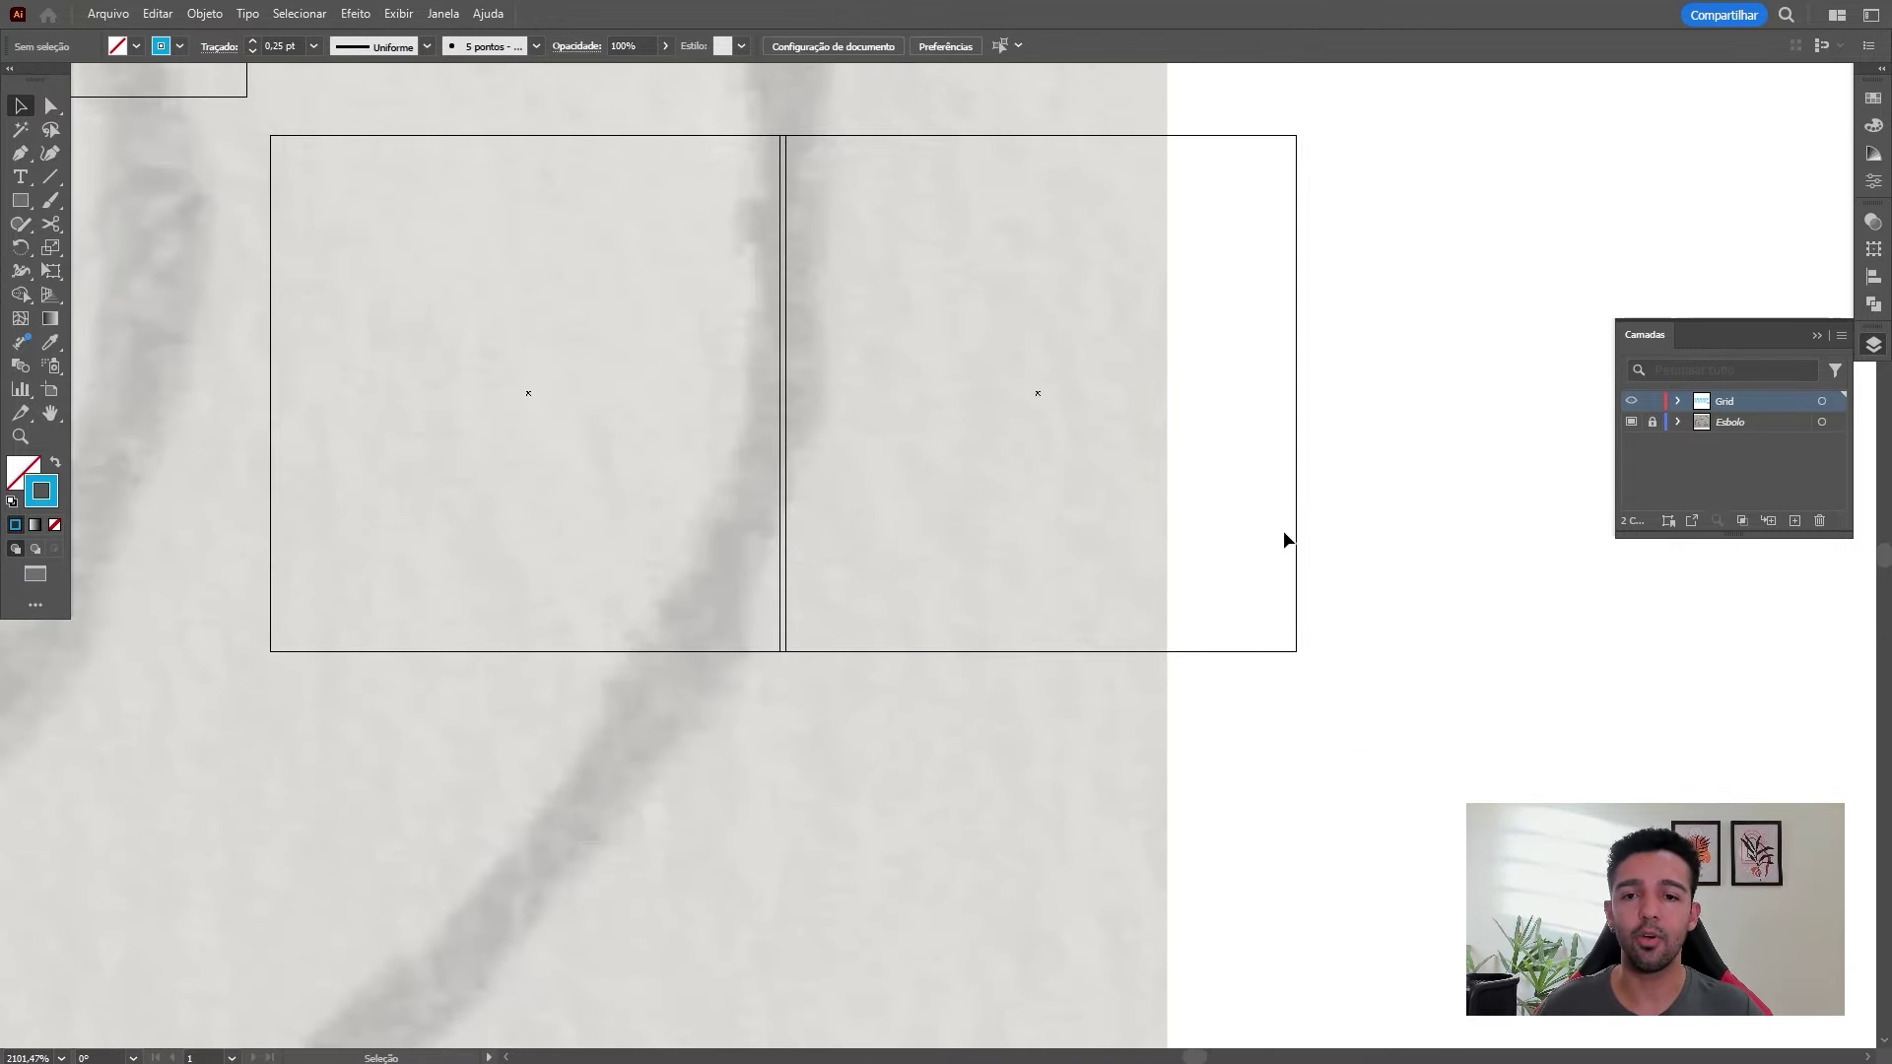
pyautogui.scroll(3, 1183, 447)
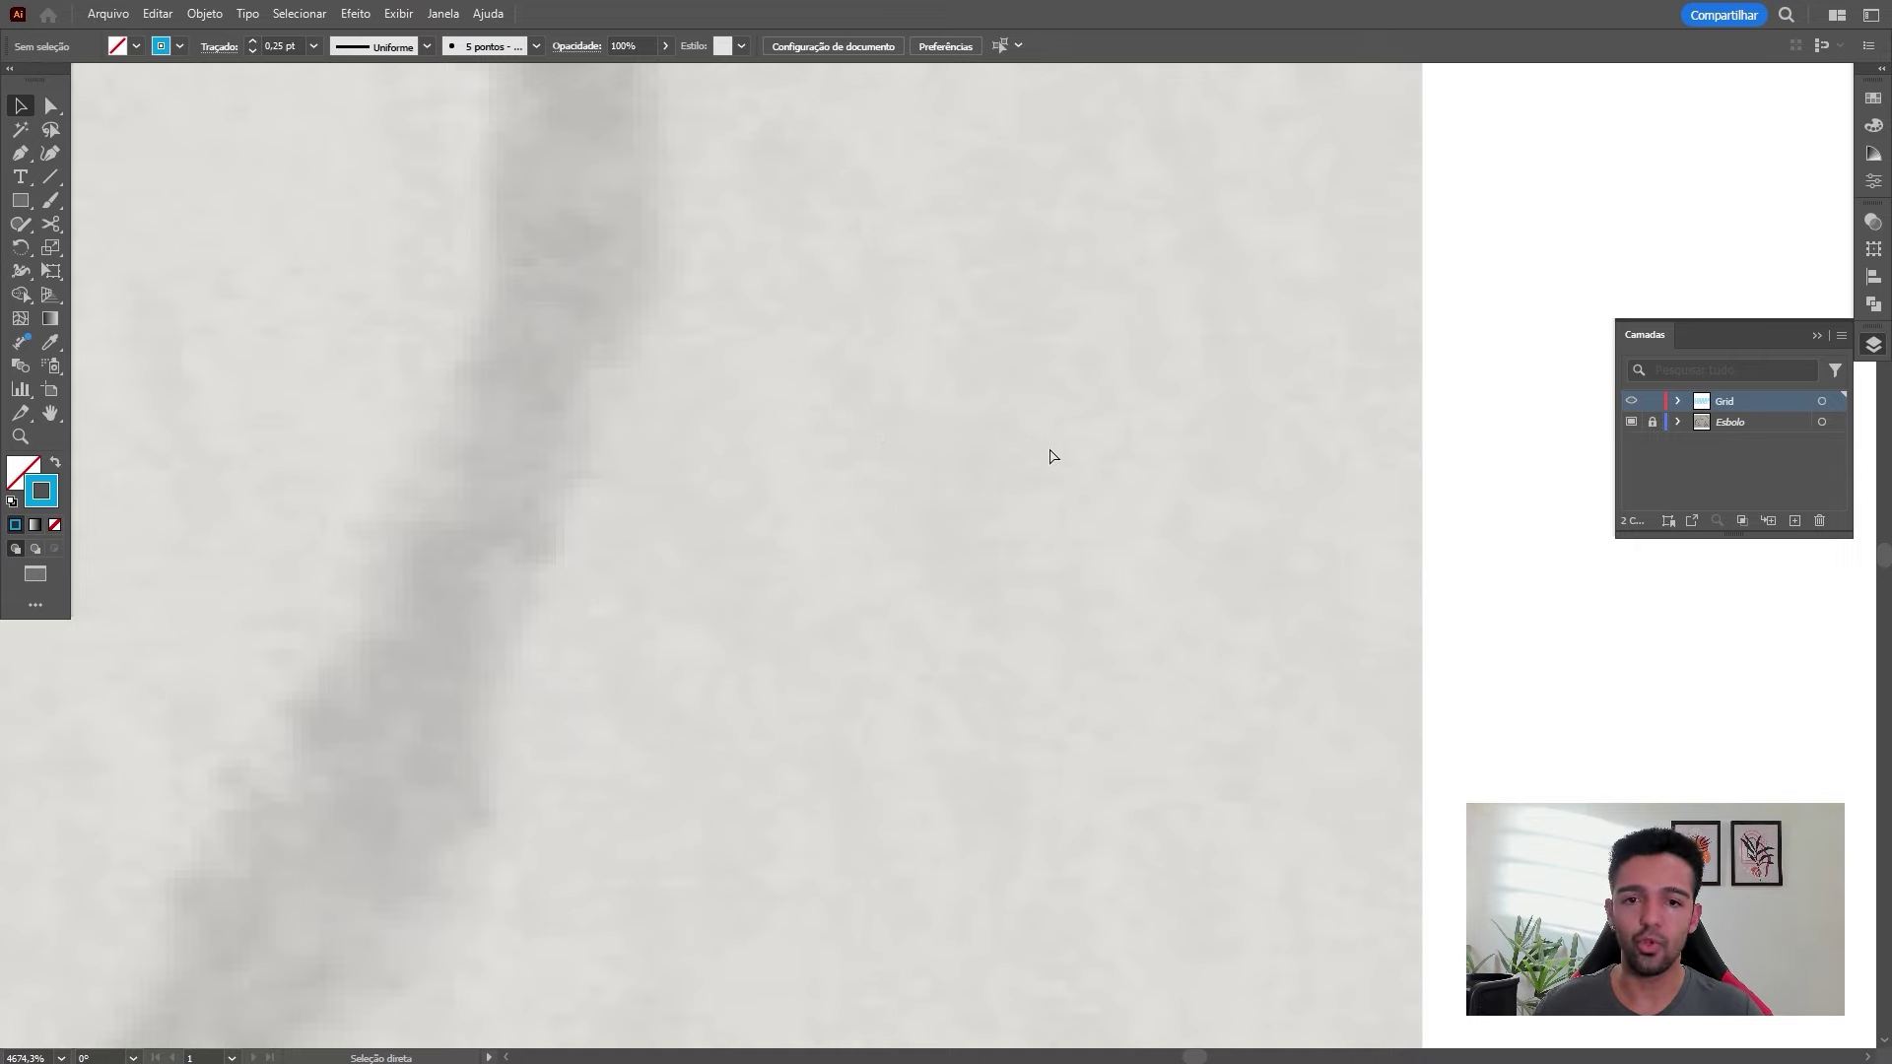
pyautogui.hotkey('ctrl', '0')
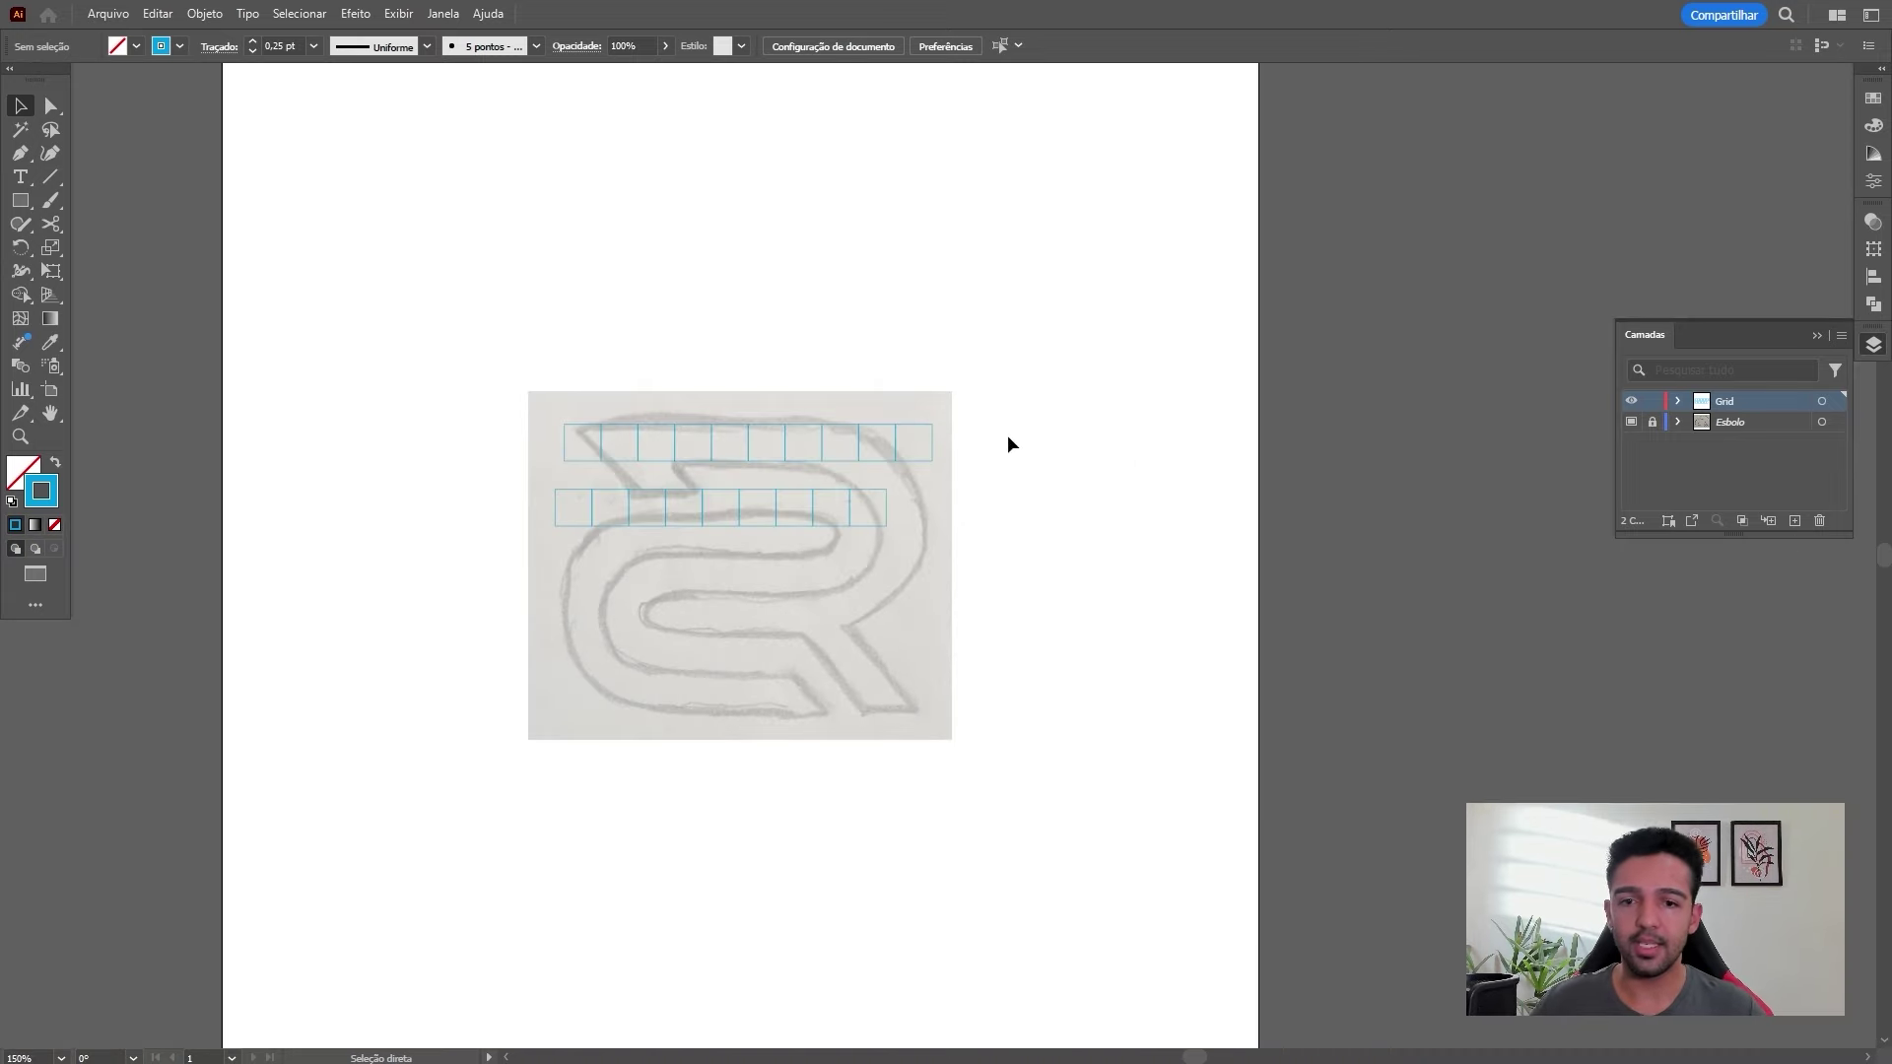
pyautogui.moveTo(950, 527); pyautogui.dragTo(952, 522)
pyautogui.press('Delete')
pyautogui.moveTo(479, 564); pyautogui.dragTo(1143, 333)
pyautogui.moveTo(652, 510); pyautogui.dragTo(778, 485)
pyautogui.click(867, 448)
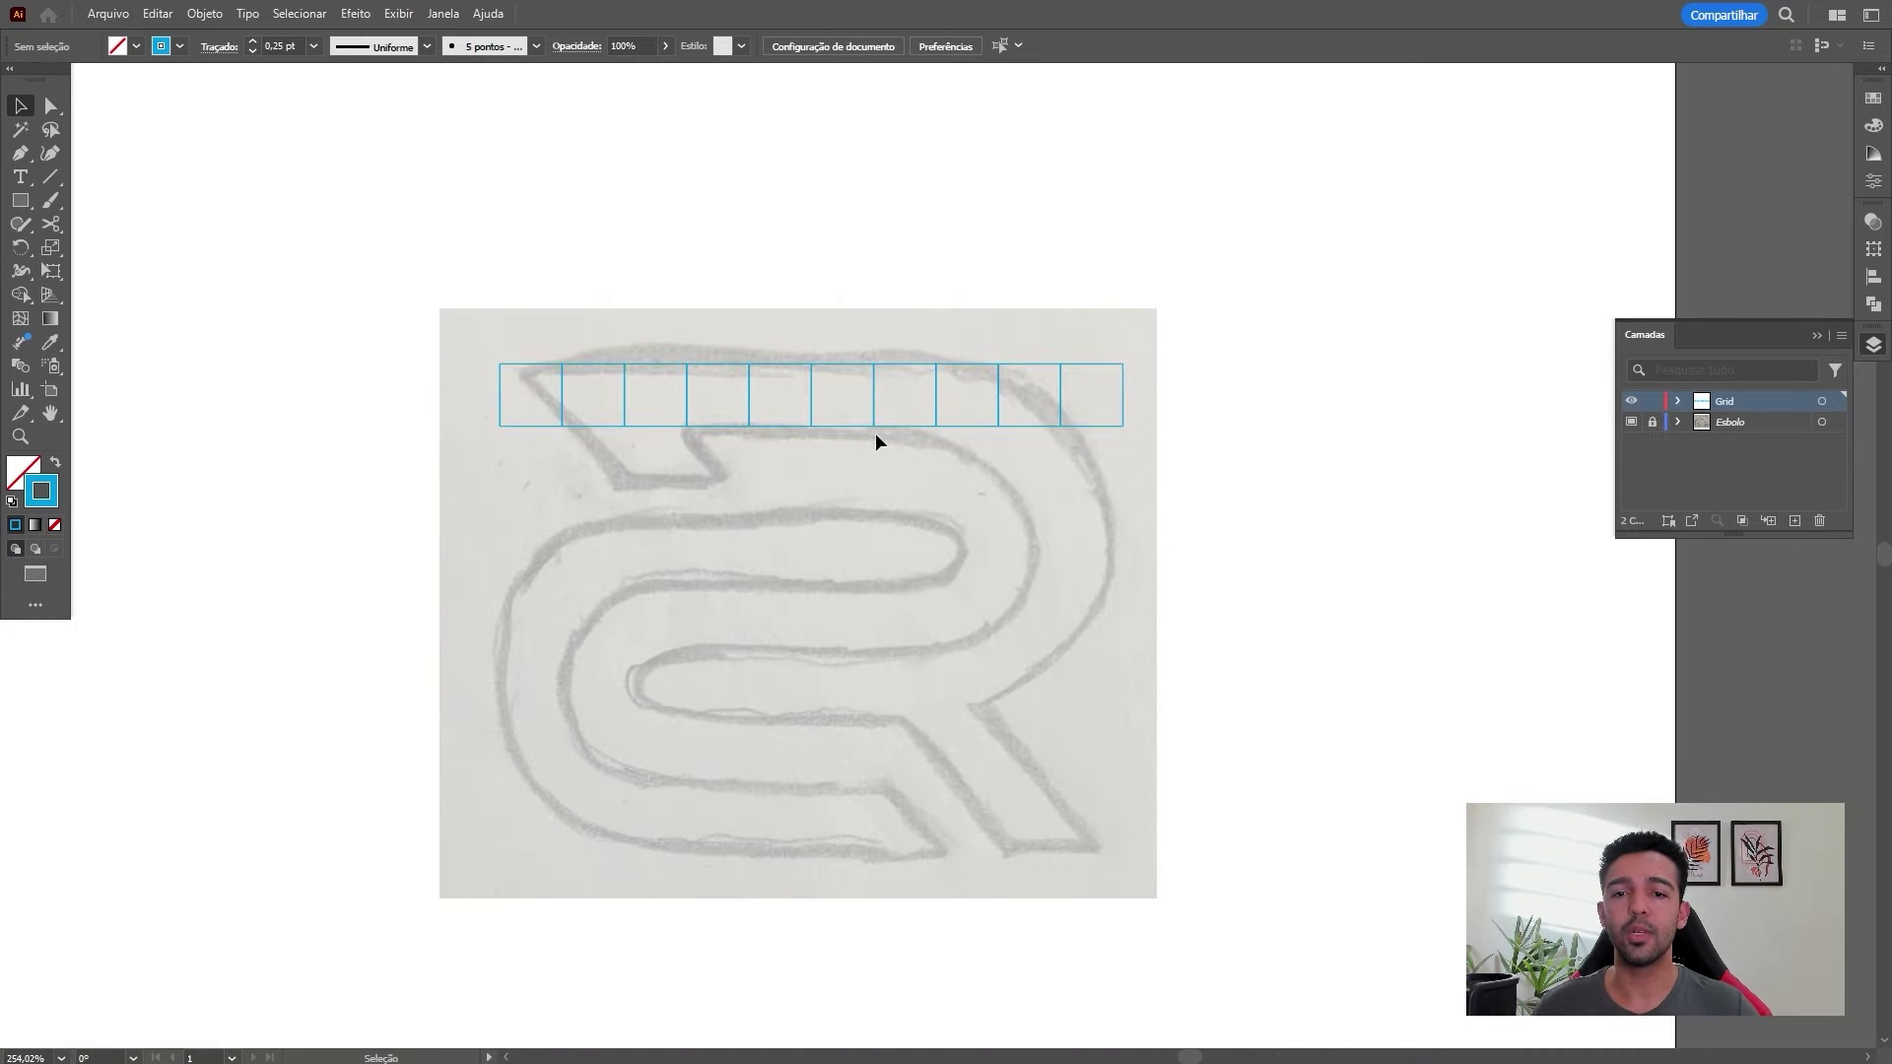
# Copy the row of ten squares directly beneath itself and repeat the copy until the grid has eight rows covering the sketch
pyautogui.moveTo(874, 433); pyautogui.dragTo(874, 470)
pyautogui.hotkey('ctrl', 'z')
pyautogui.click(890, 496)
pyautogui.click(934, 407)
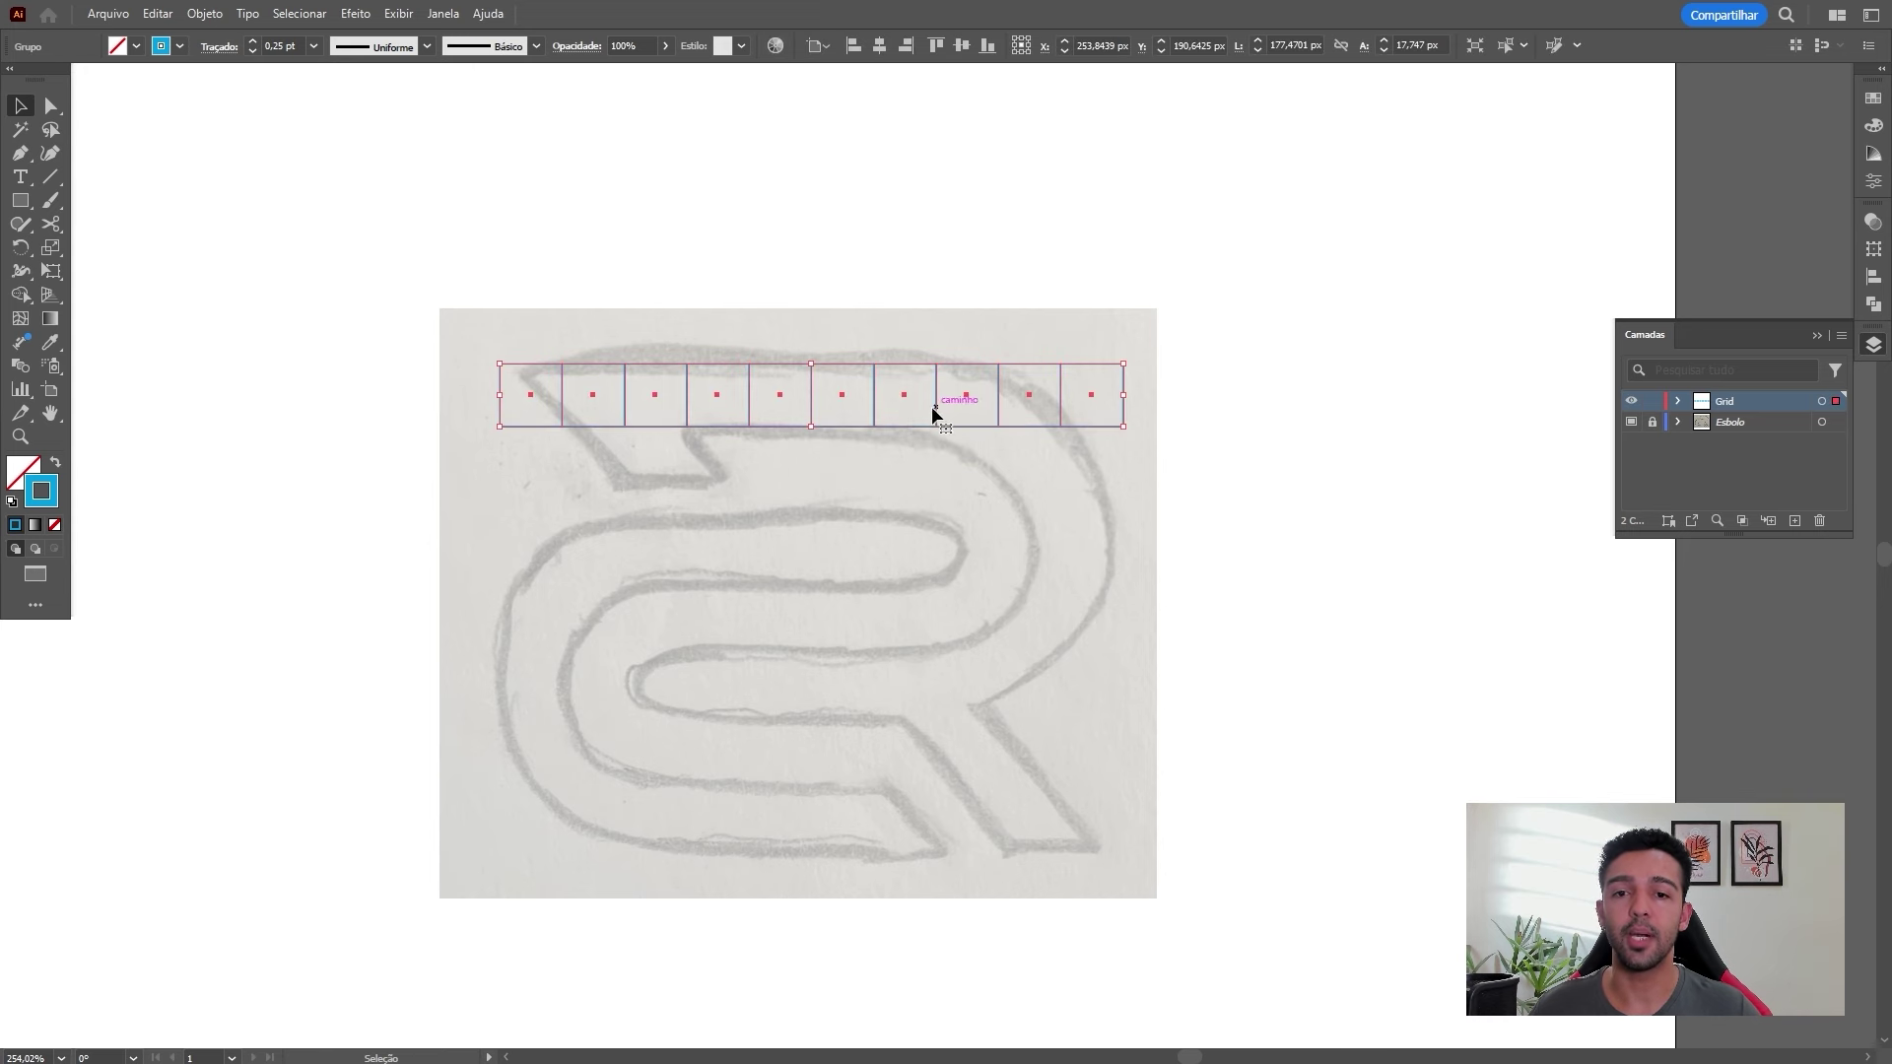
pyautogui.moveTo(904, 425); pyautogui.dragTo(886, 493)
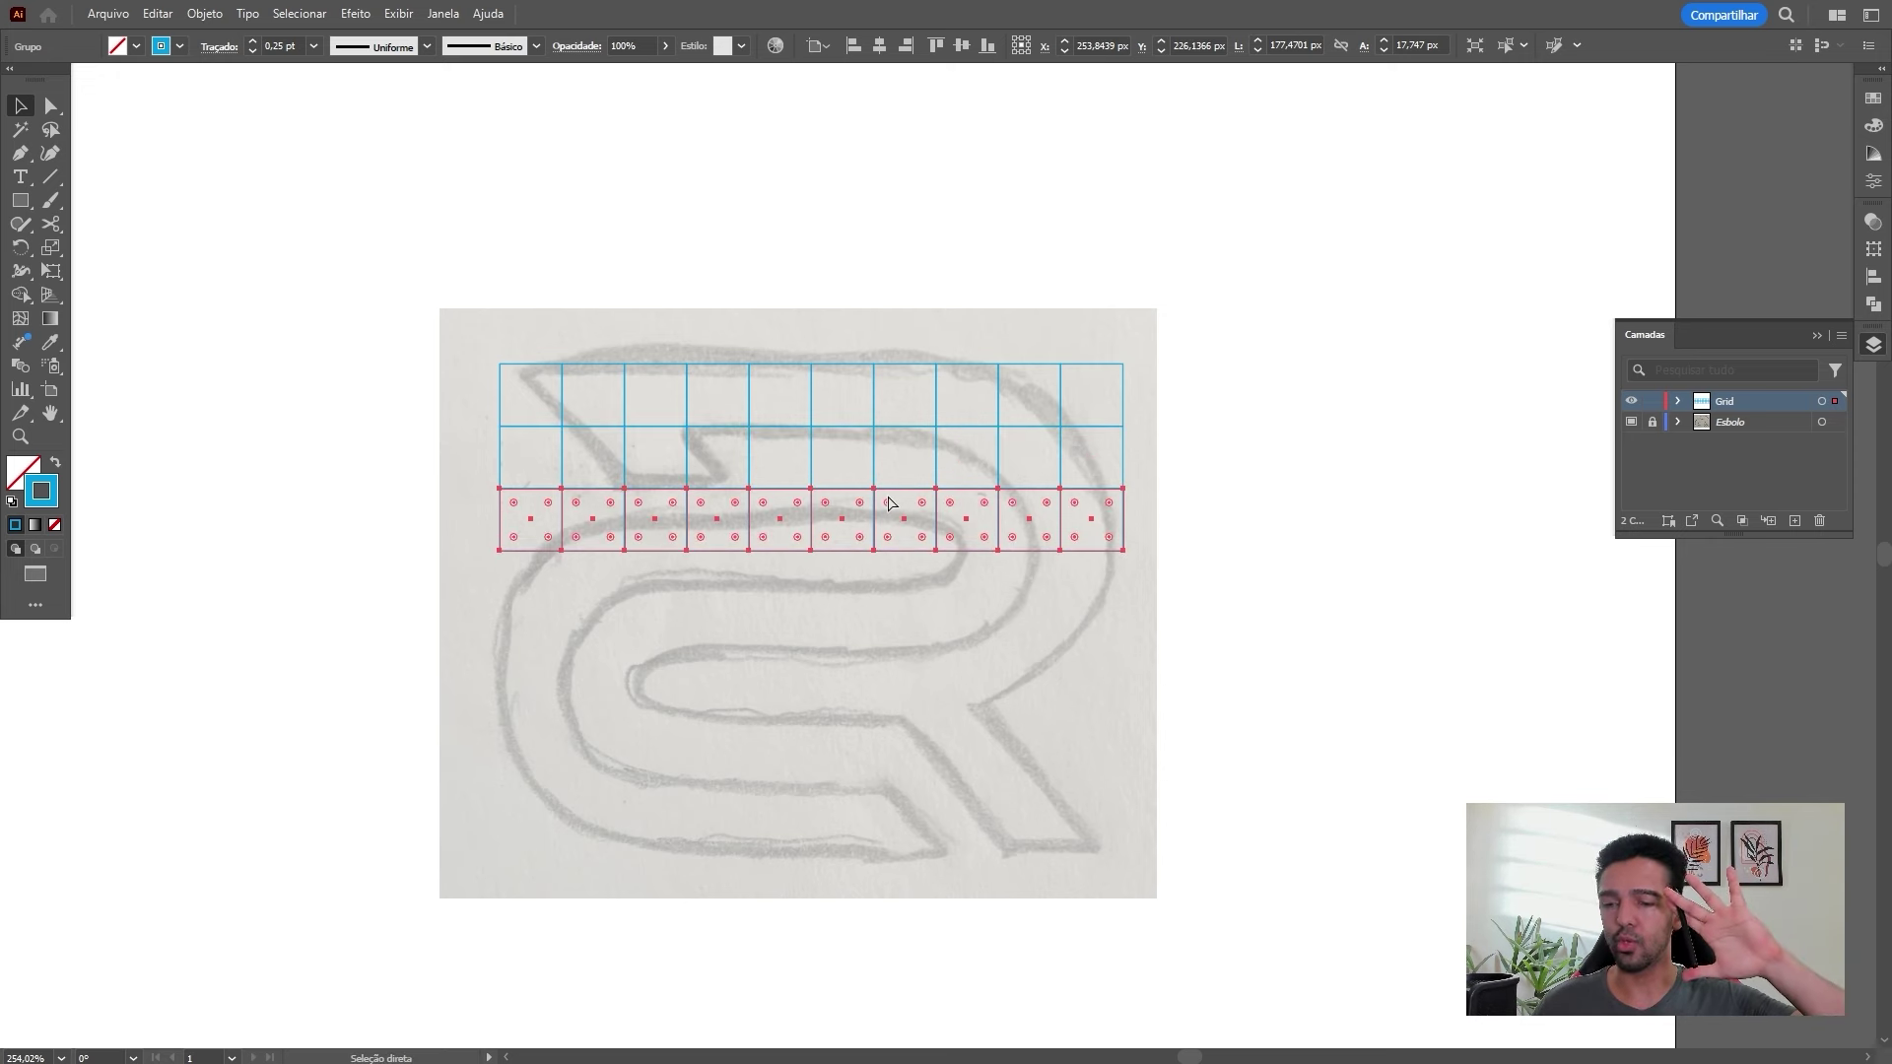
pyautogui.hotkey('ctrl', 'd')
pyautogui.hotkey('ctrl', 'd')
pyautogui.hotkey('ctrl', 'd')
pyautogui.hotkey('ctrl', 'd')
pyautogui.hotkey('ctrl', 'd')
# Group all the rows of squares and nudge the whole grid up 2 px over the sketch
pyautogui.hotkey('ctrl', 'a')
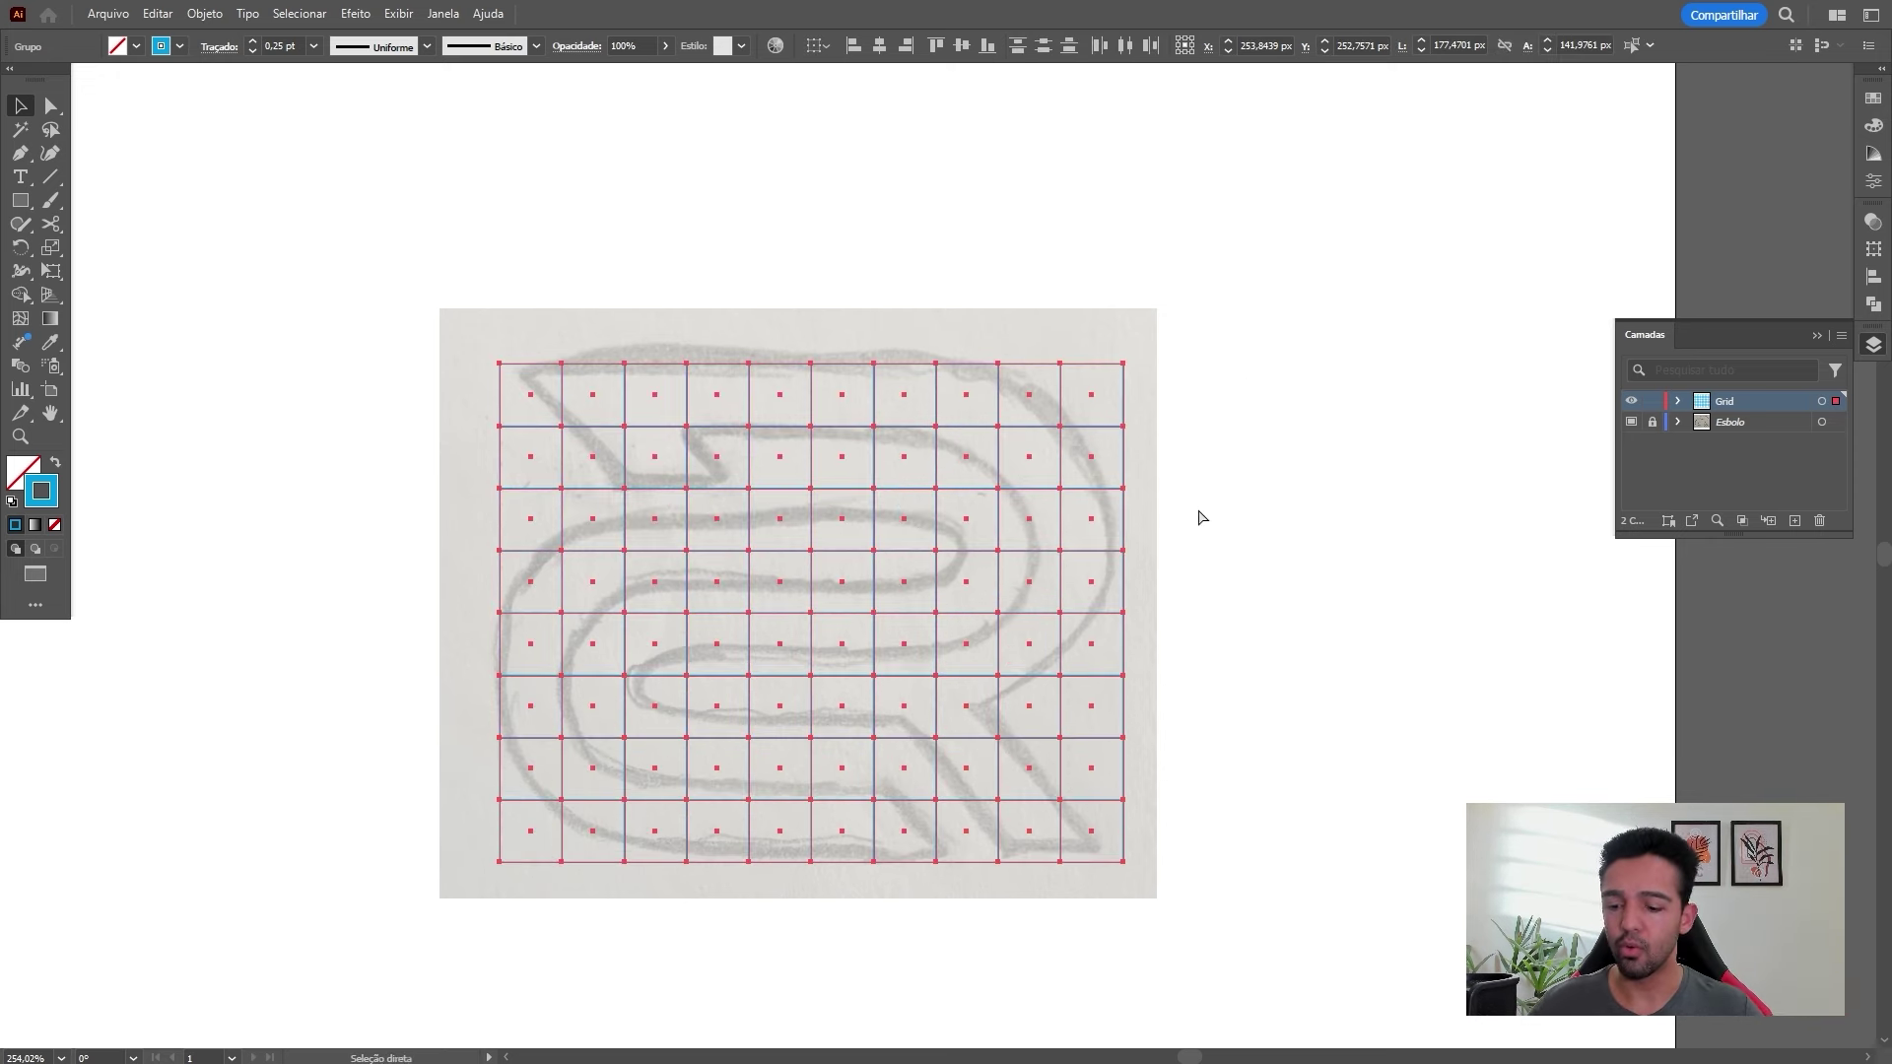
pyautogui.moveTo(1035, 540); pyautogui.dragTo(1211, 679)
pyautogui.moveTo(1212, 680); pyautogui.dragTo(1675, 995)
pyautogui.moveTo(630, 115); pyautogui.dragTo(1187, 858)
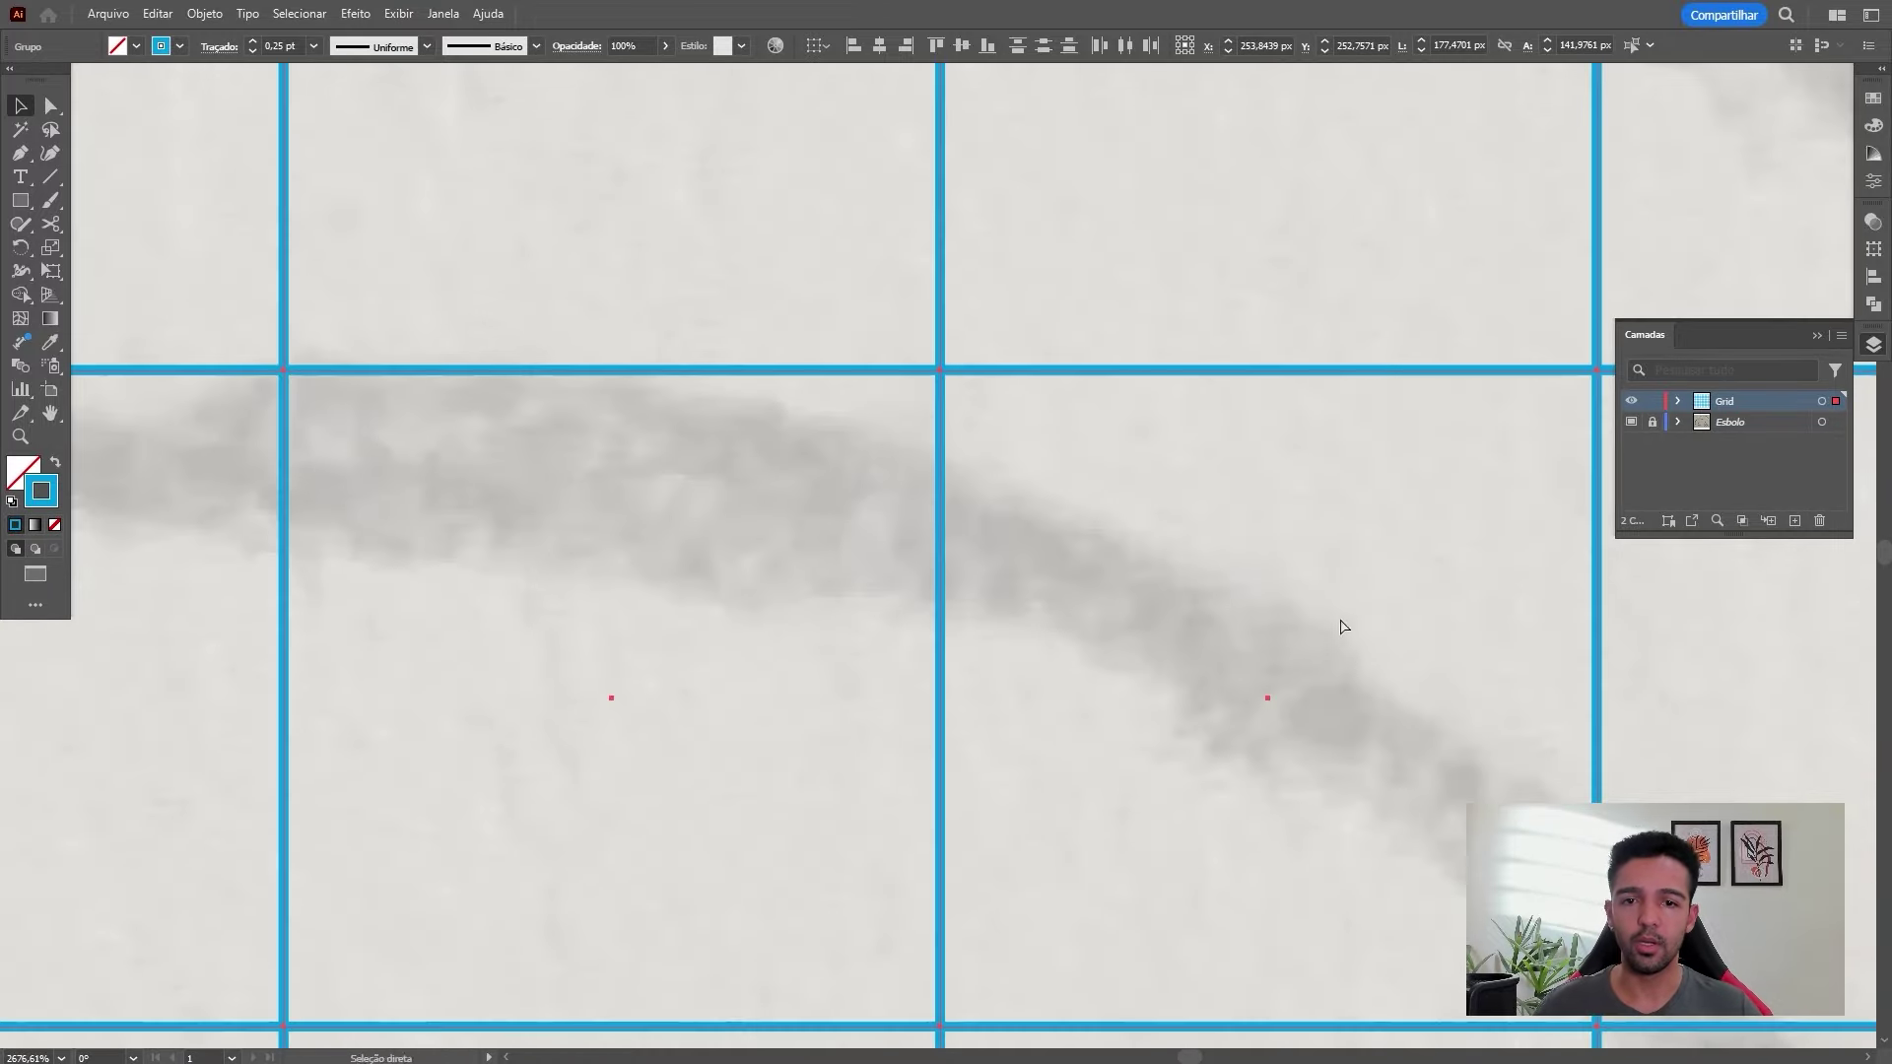
pyautogui.moveTo(1340, 627)
pyautogui.mouseDown()
pyautogui.moveTo(1014, 671)
pyautogui.moveTo(738, 426)
pyautogui.mouseUp()
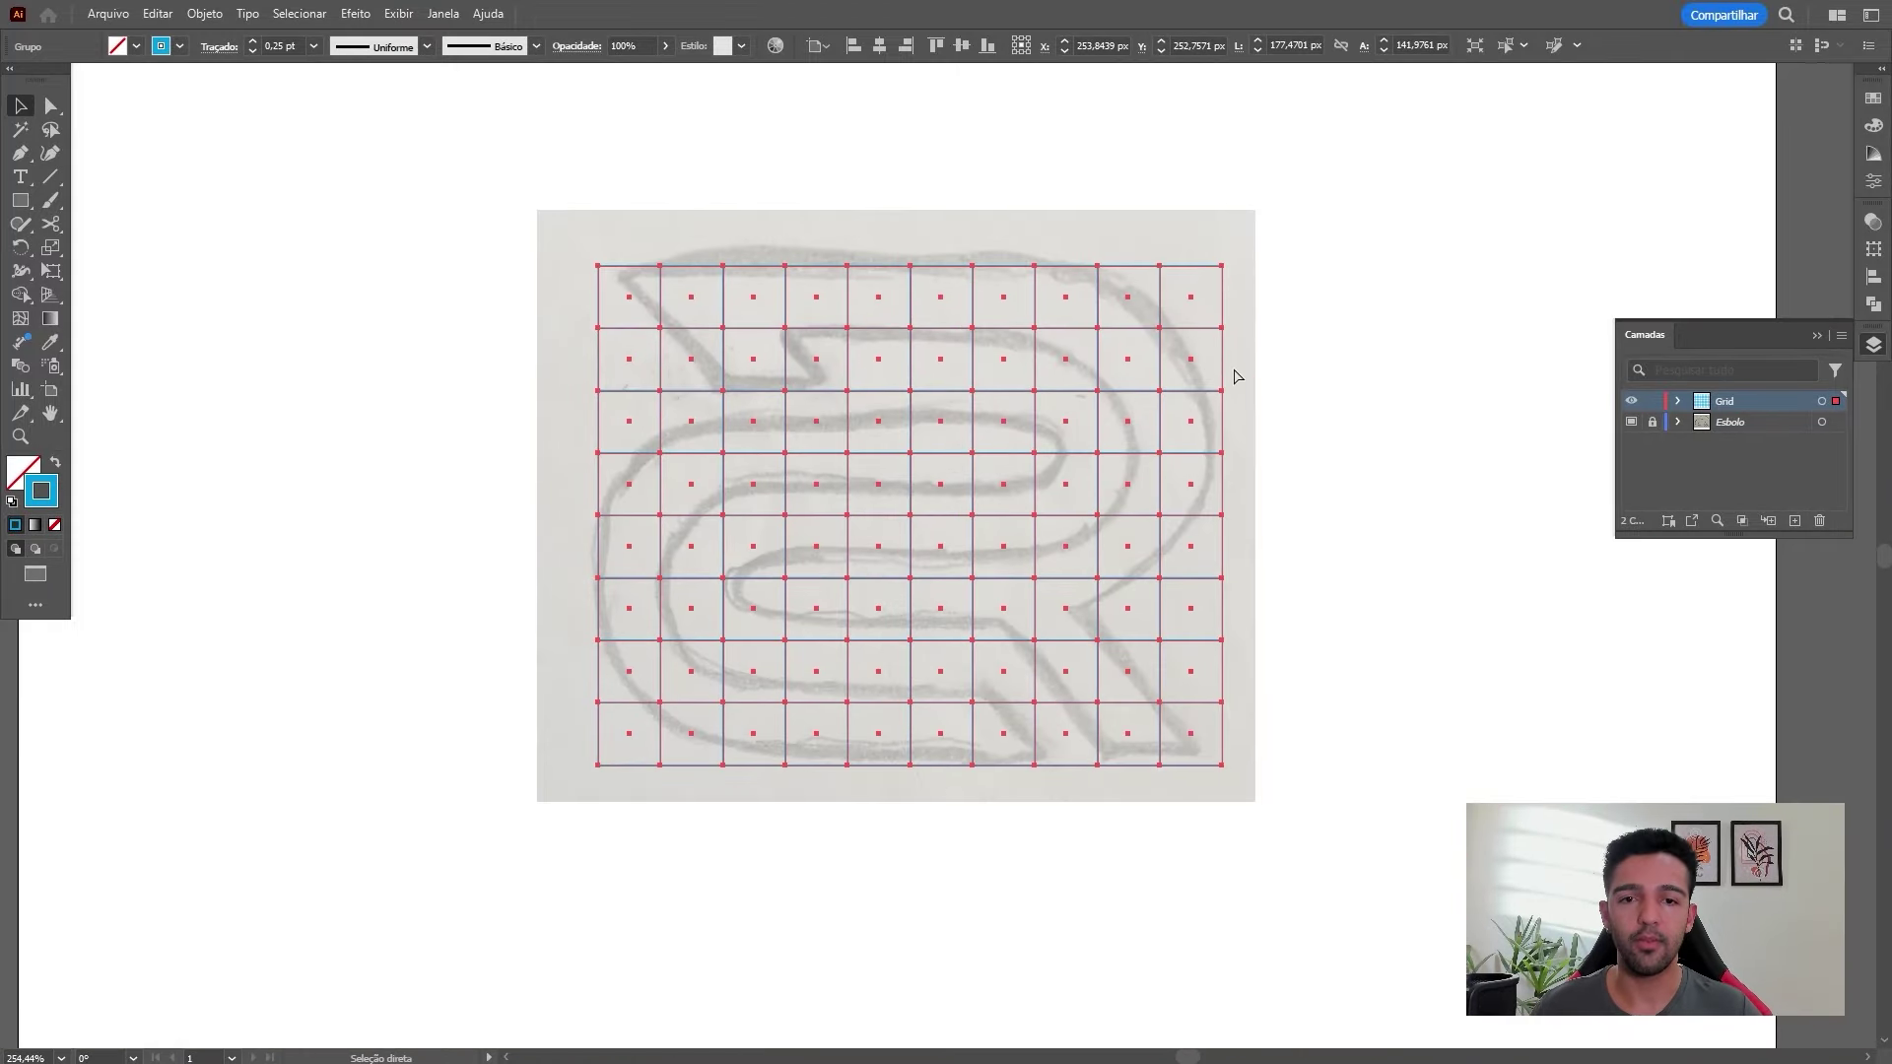
pyautogui.click(1314, 405)
pyautogui.moveTo(1257, 479); pyautogui.dragTo(1261, 479)
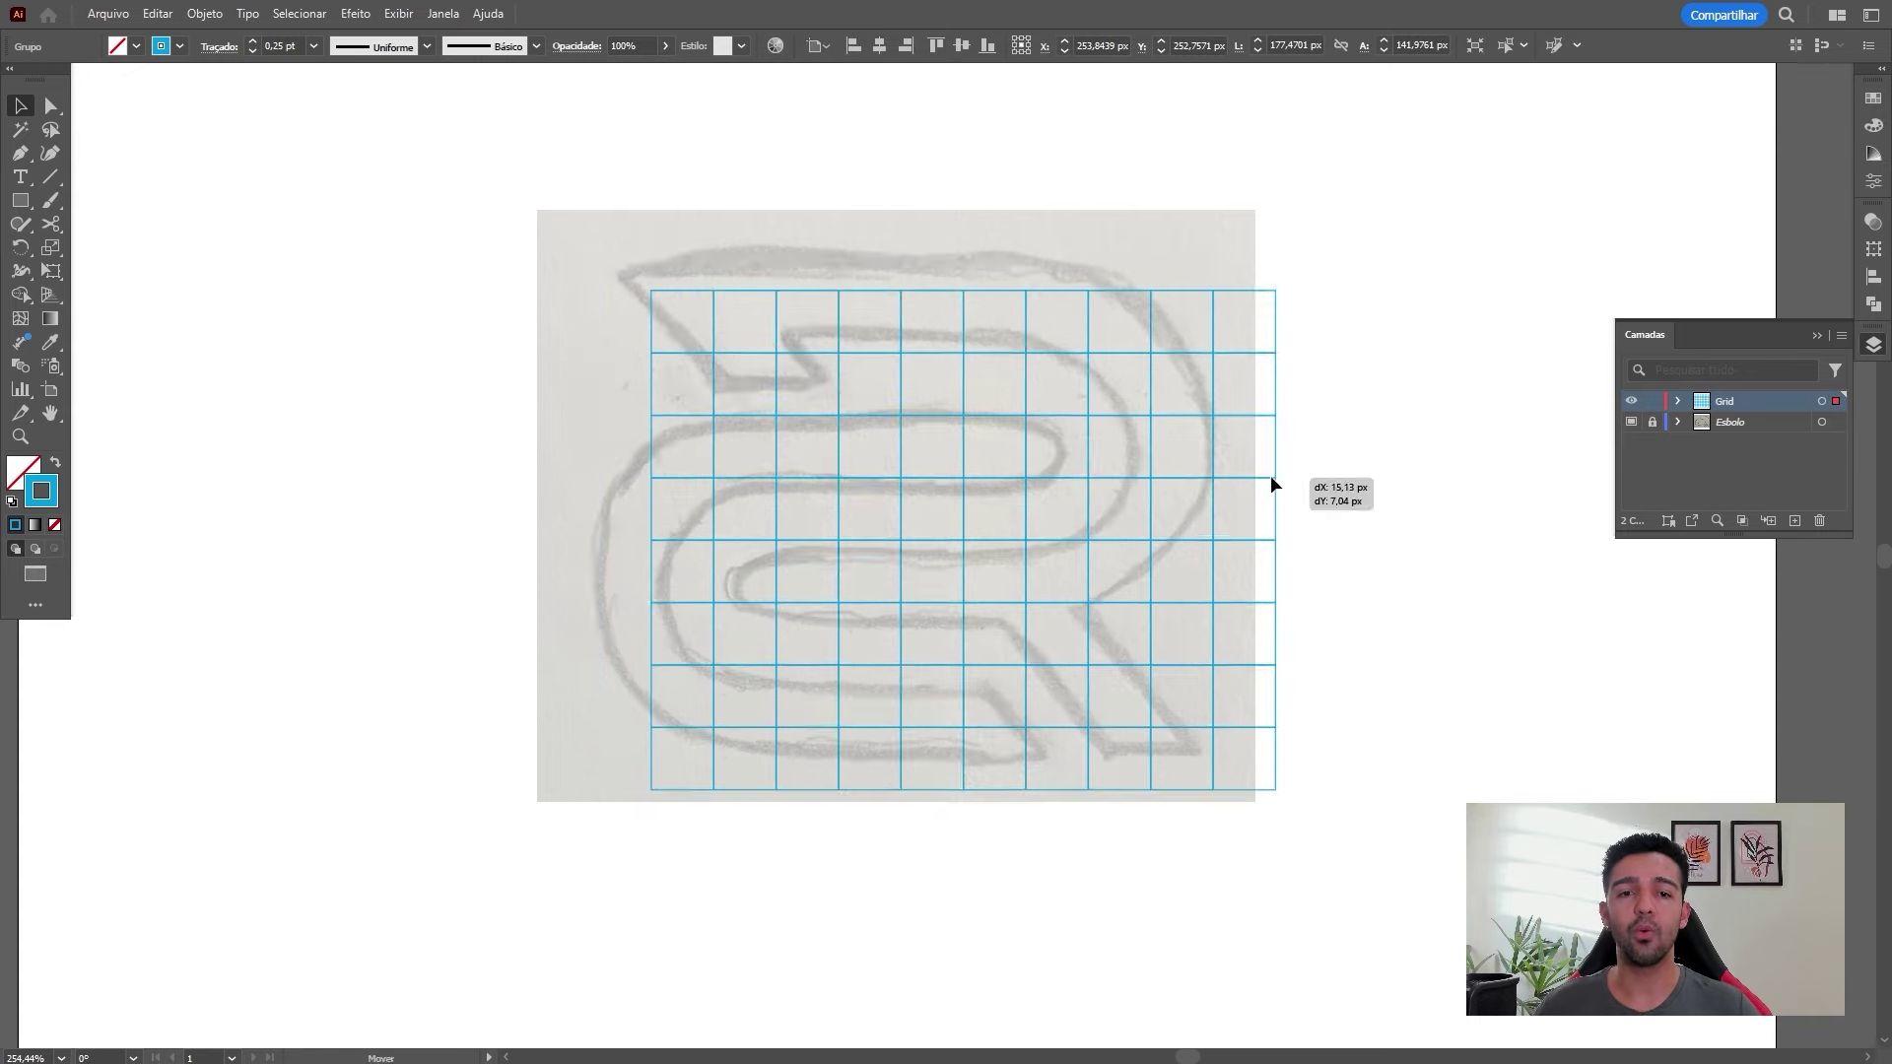
pyautogui.press('Up')
pyautogui.press('Up')
pyautogui.press('Up')
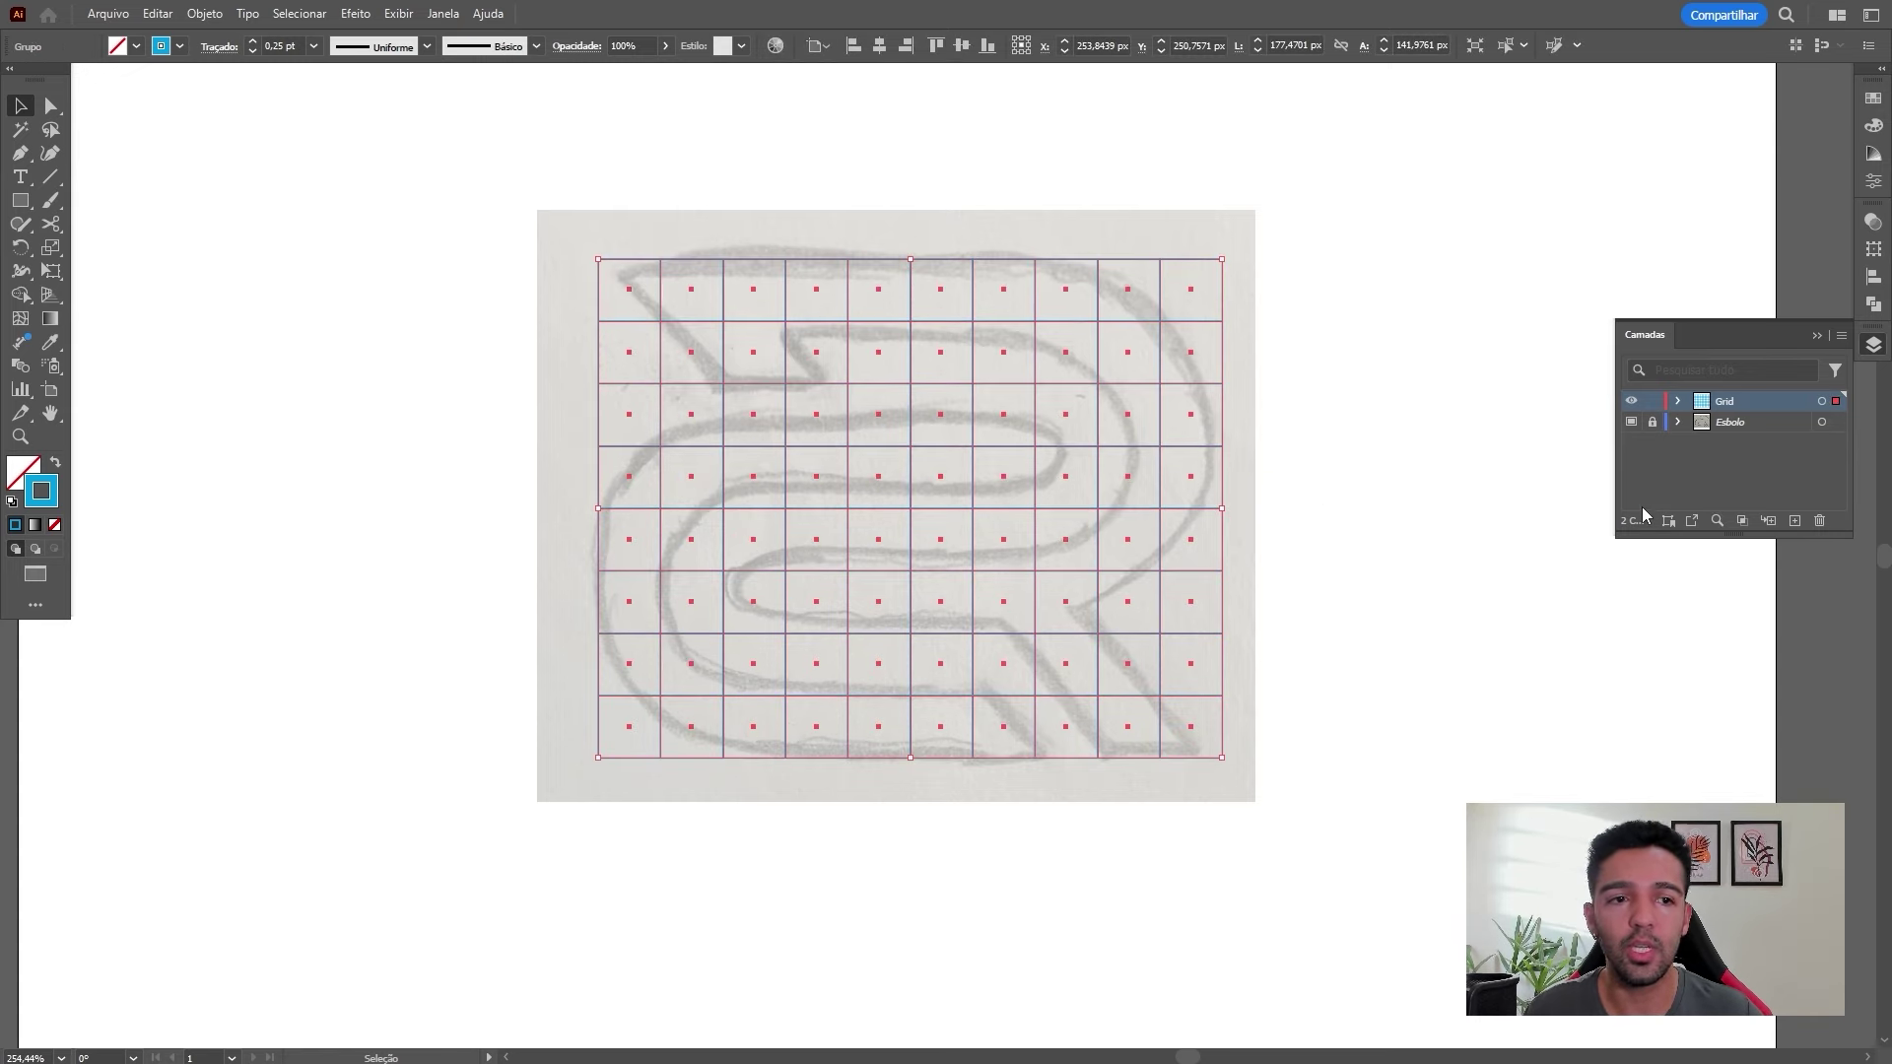
# Lock the Grid layer and add a new layer named Símbolo above it
pyautogui.click(1653, 402)
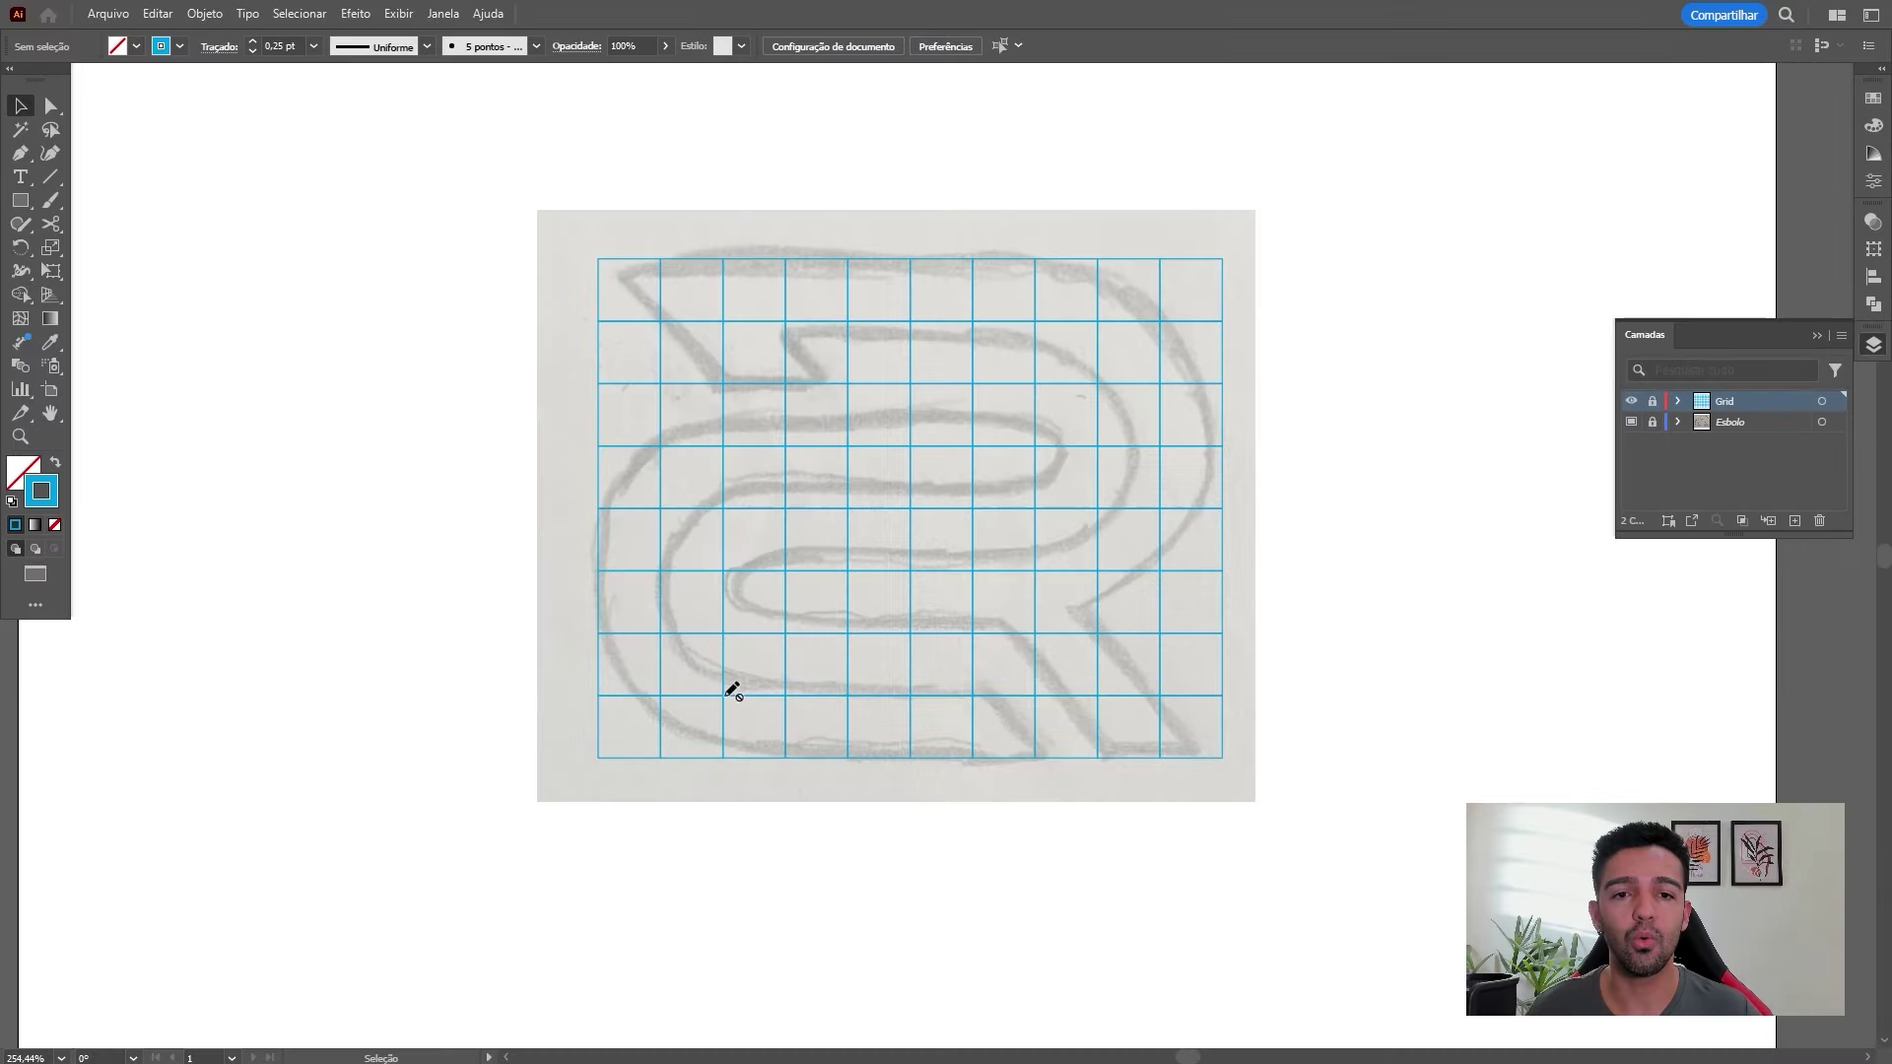
pyautogui.click(1794, 521)
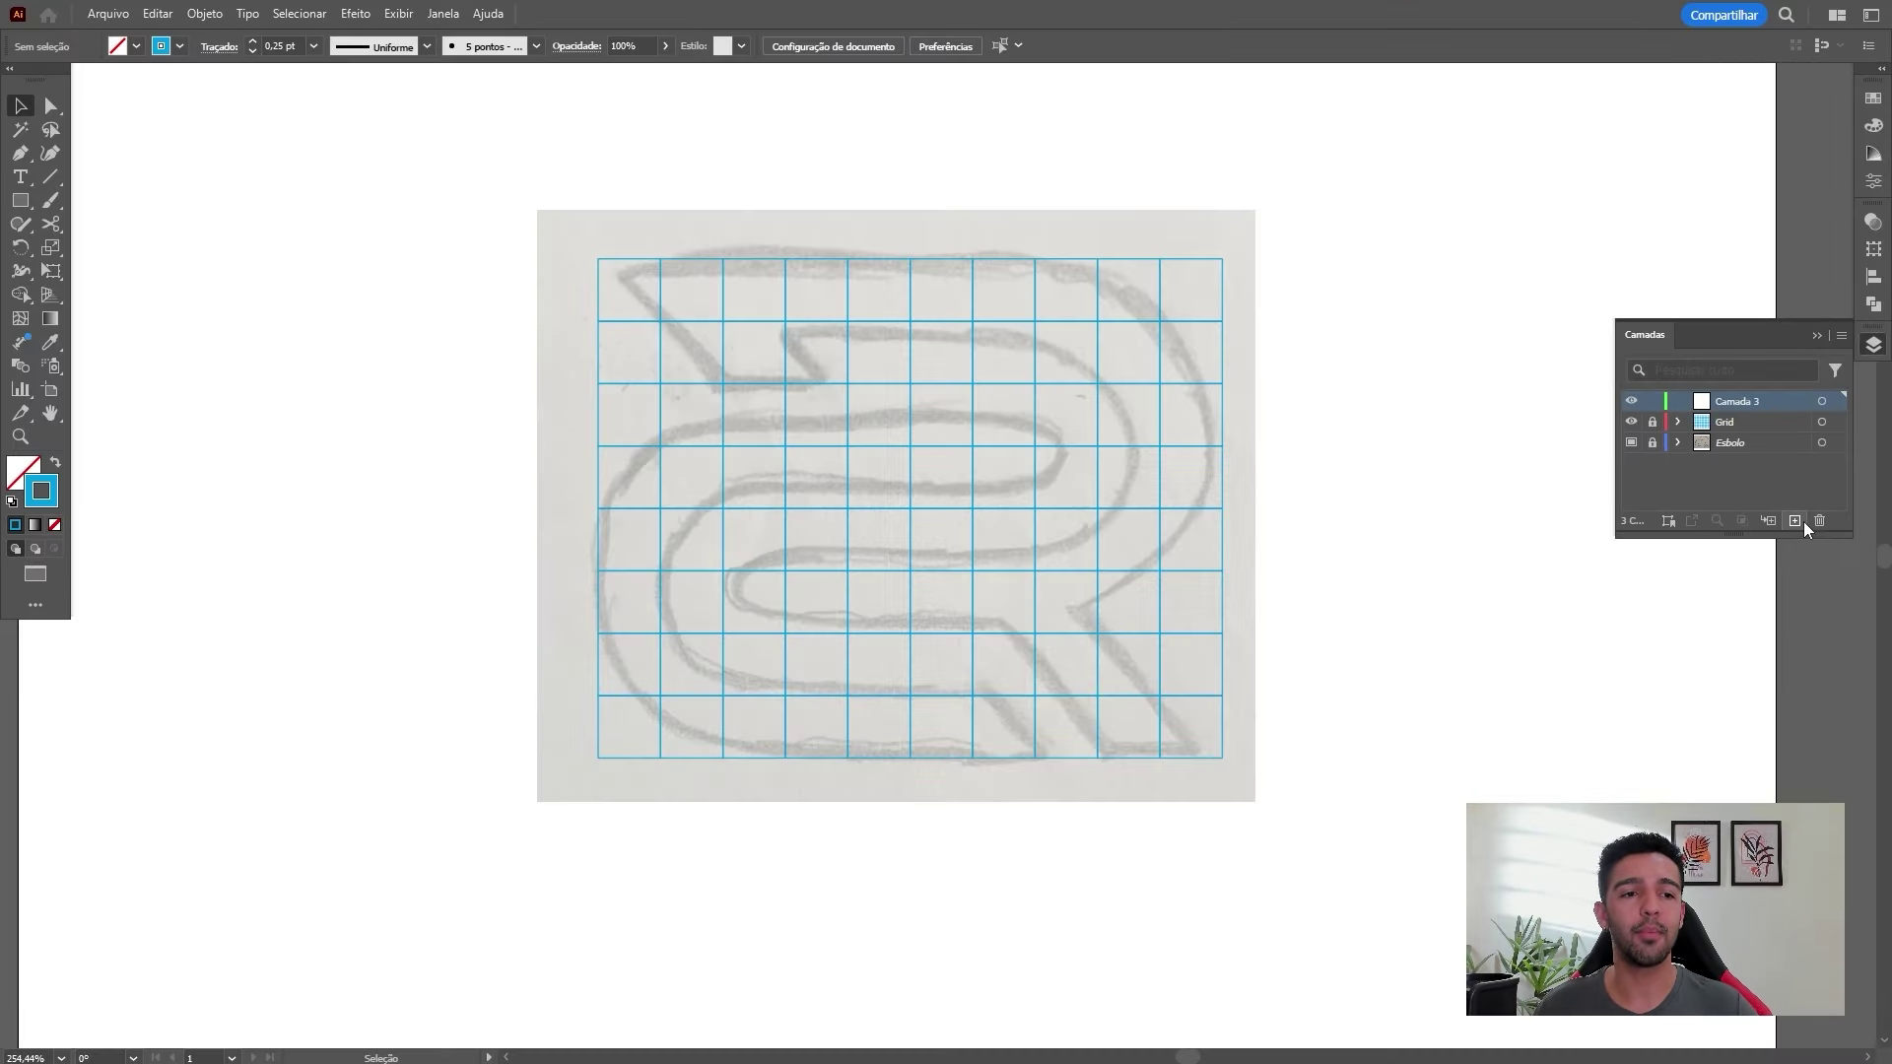
pyautogui.write('Sim')
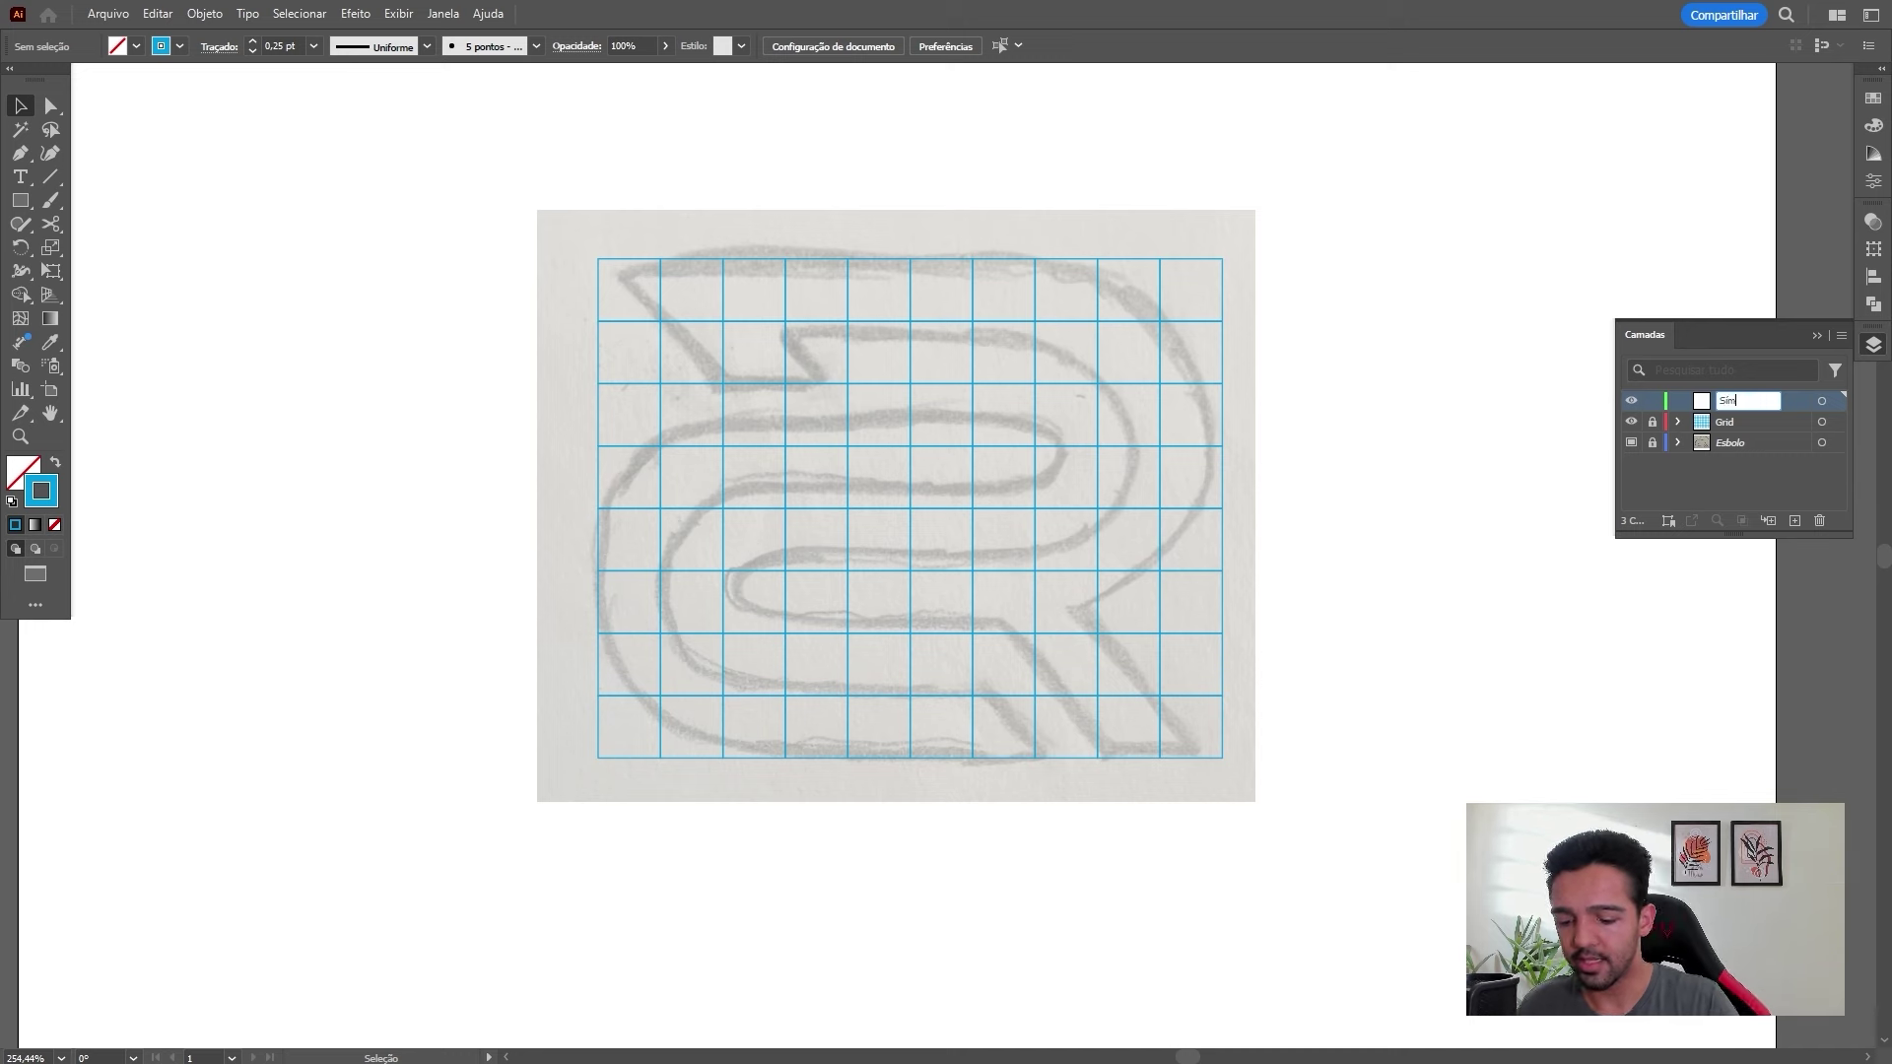
pyautogui.press('Return')
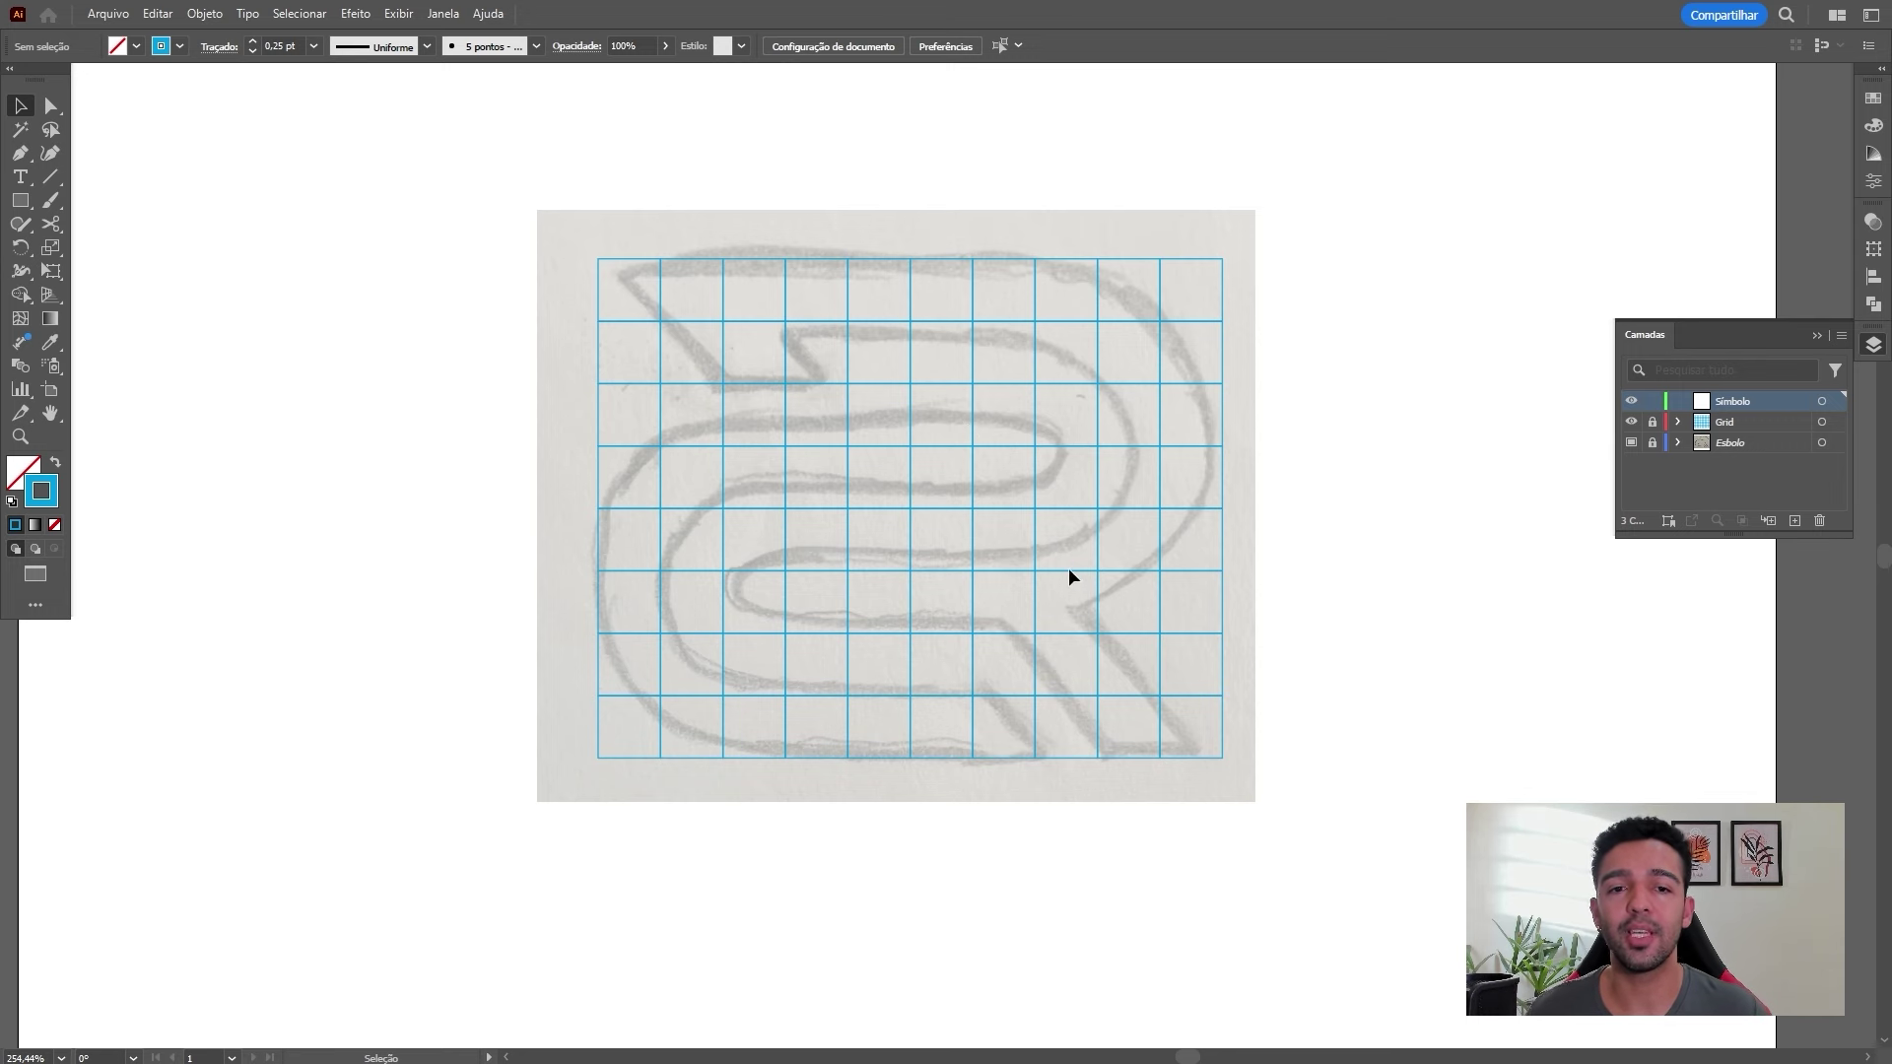
# Set the stroke for new shapes to 1 pt black
pyautogui.scroll(2, 660, 338)
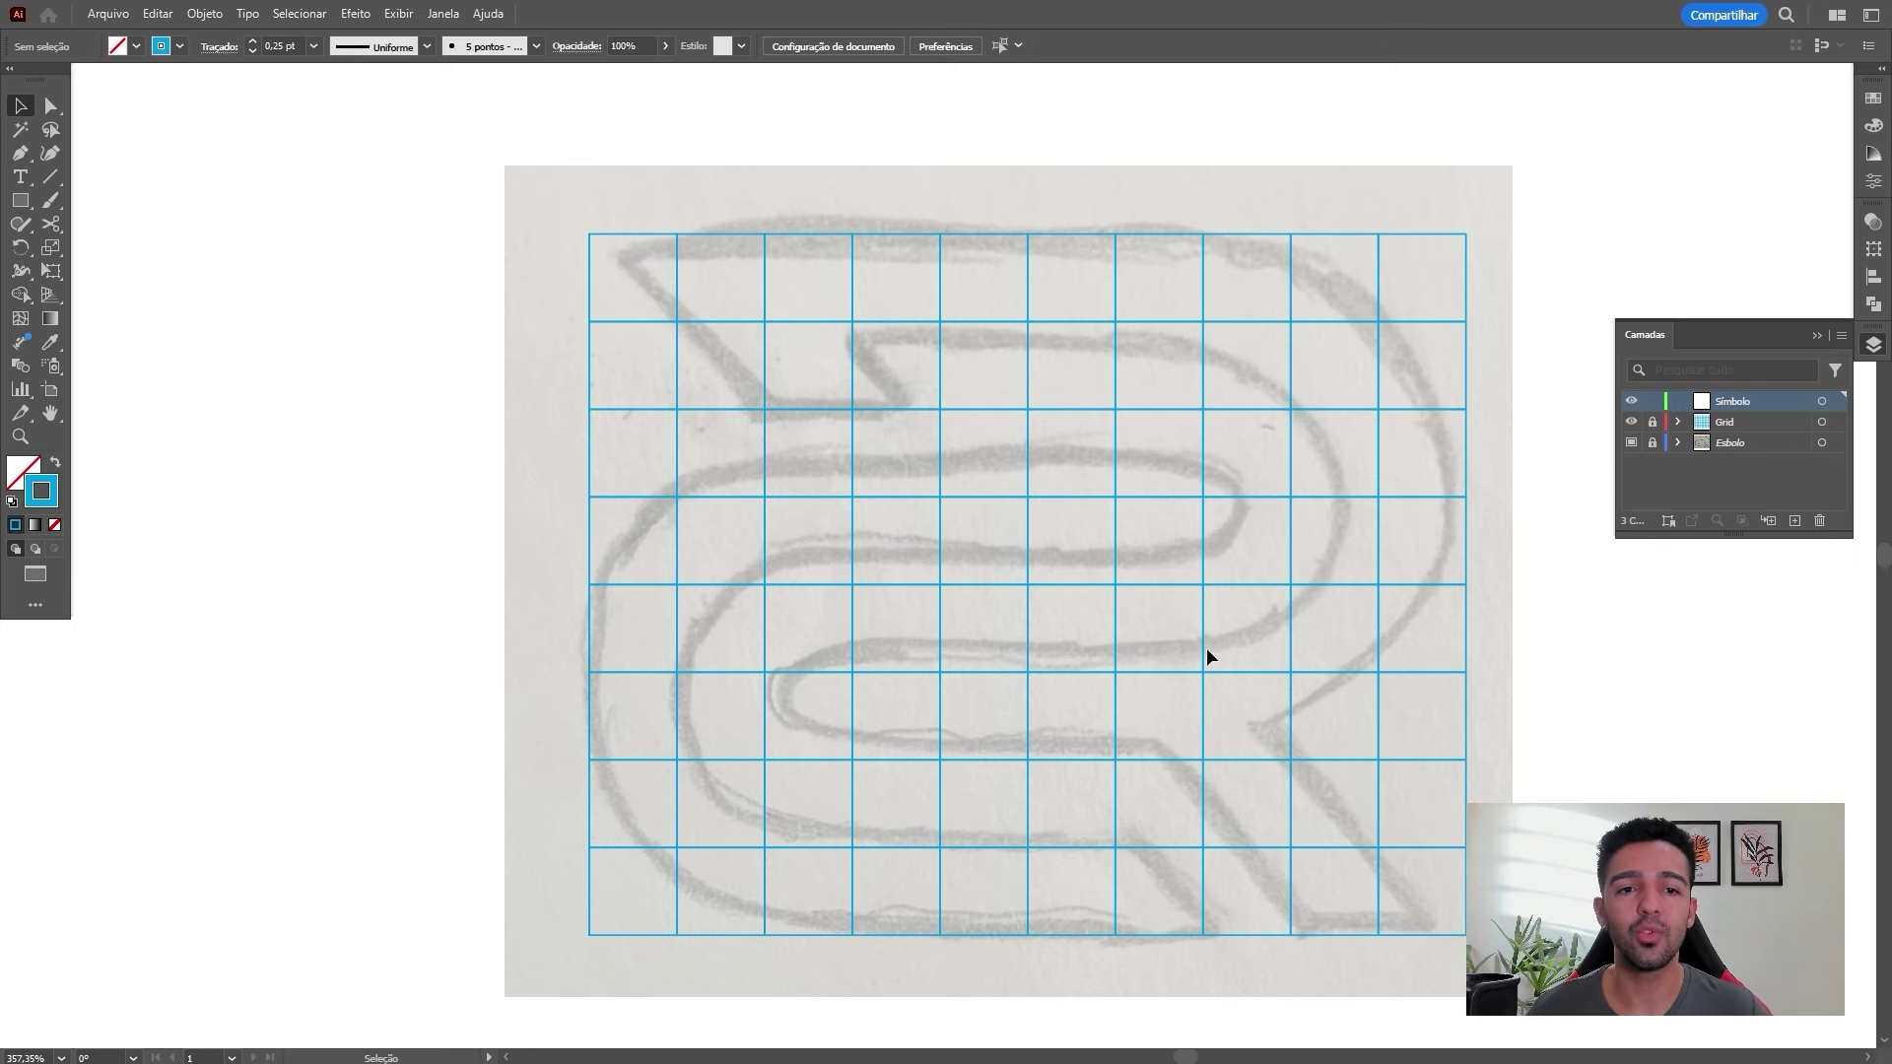
pyautogui.scroll(-3, 1206, 647)
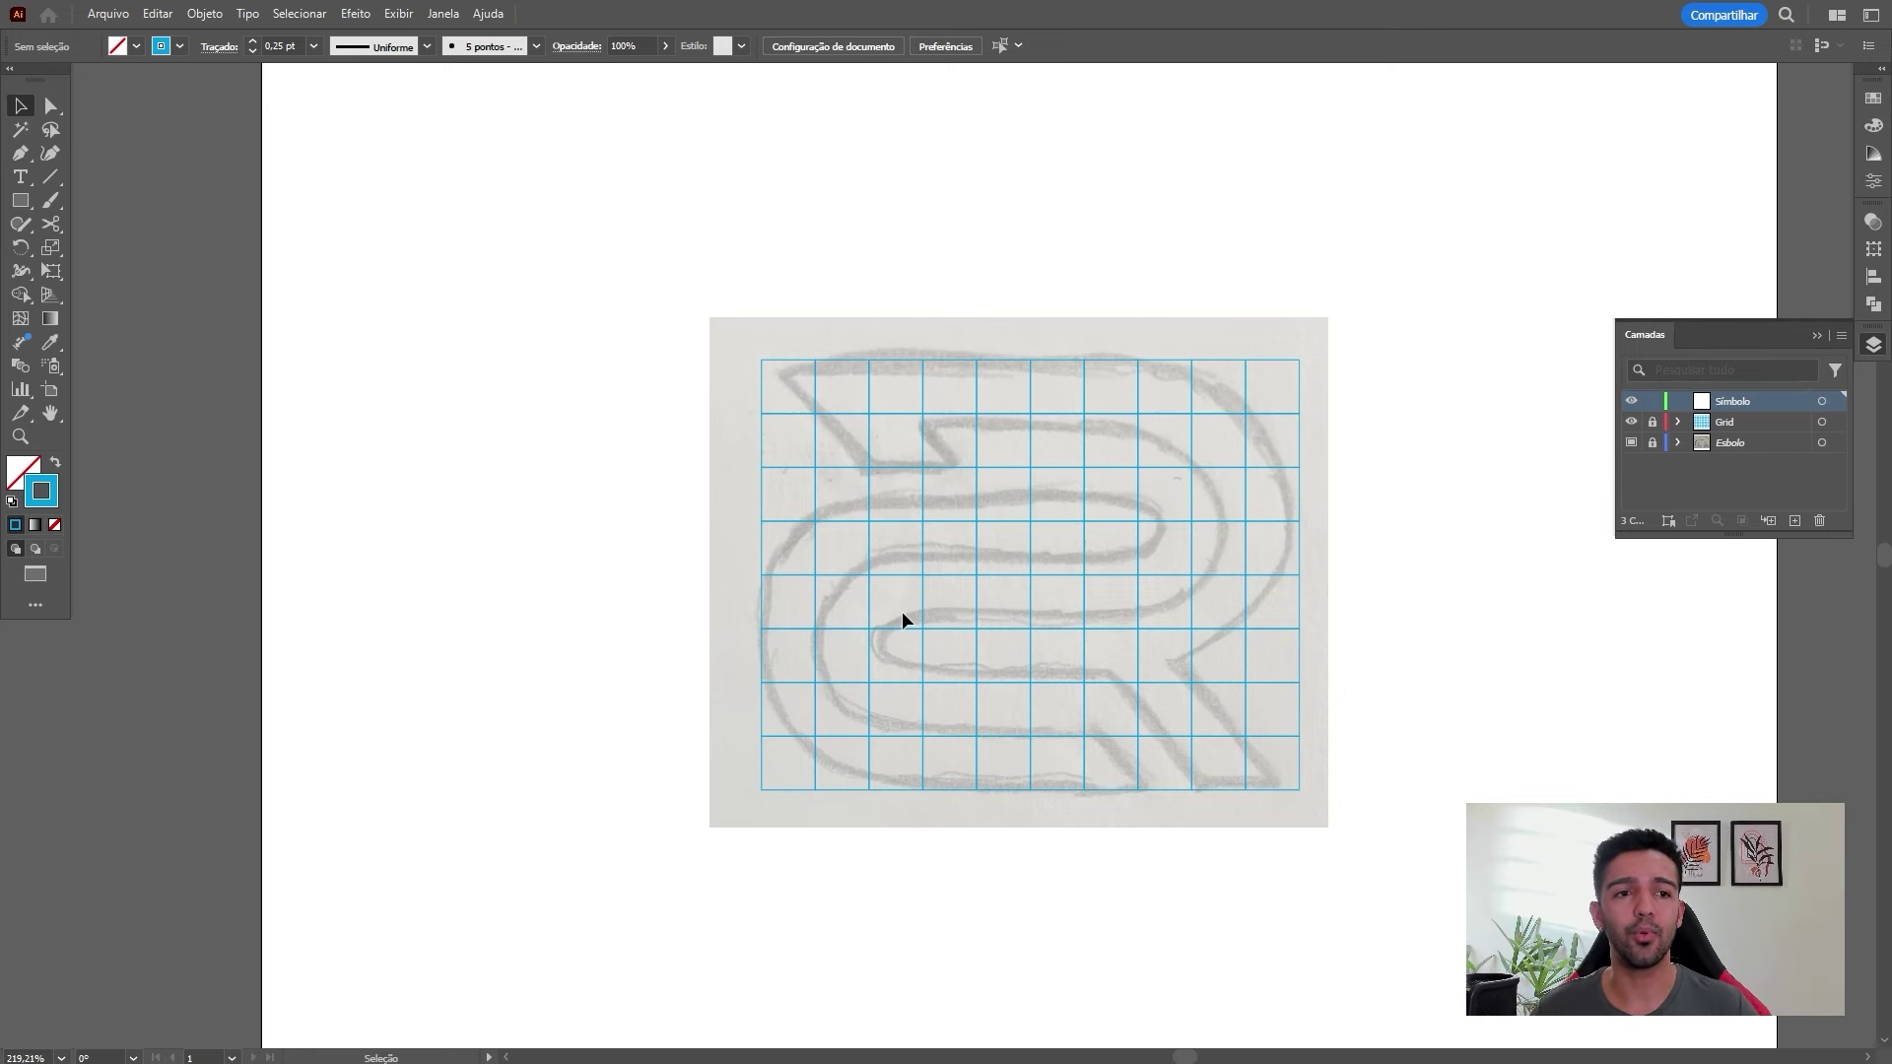
pyautogui.scroll(1, 1196, 499)
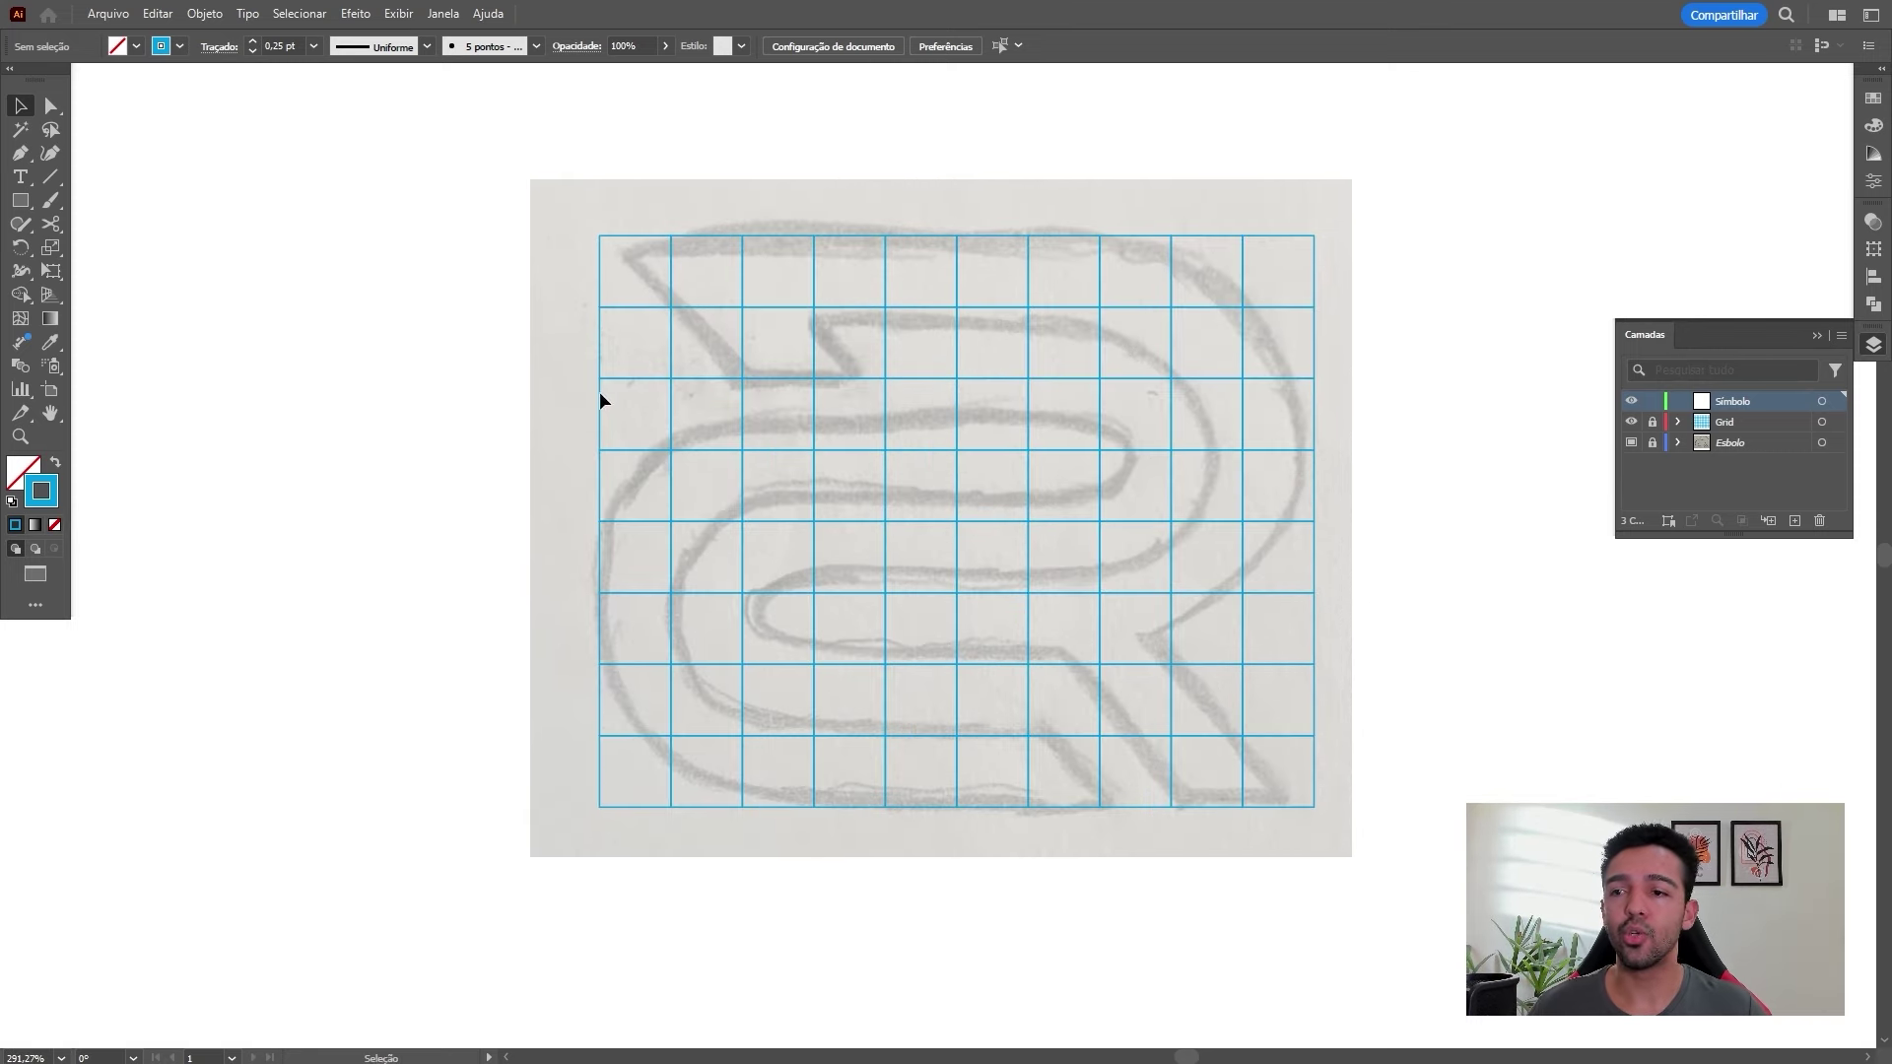
pyautogui.click(314, 46)
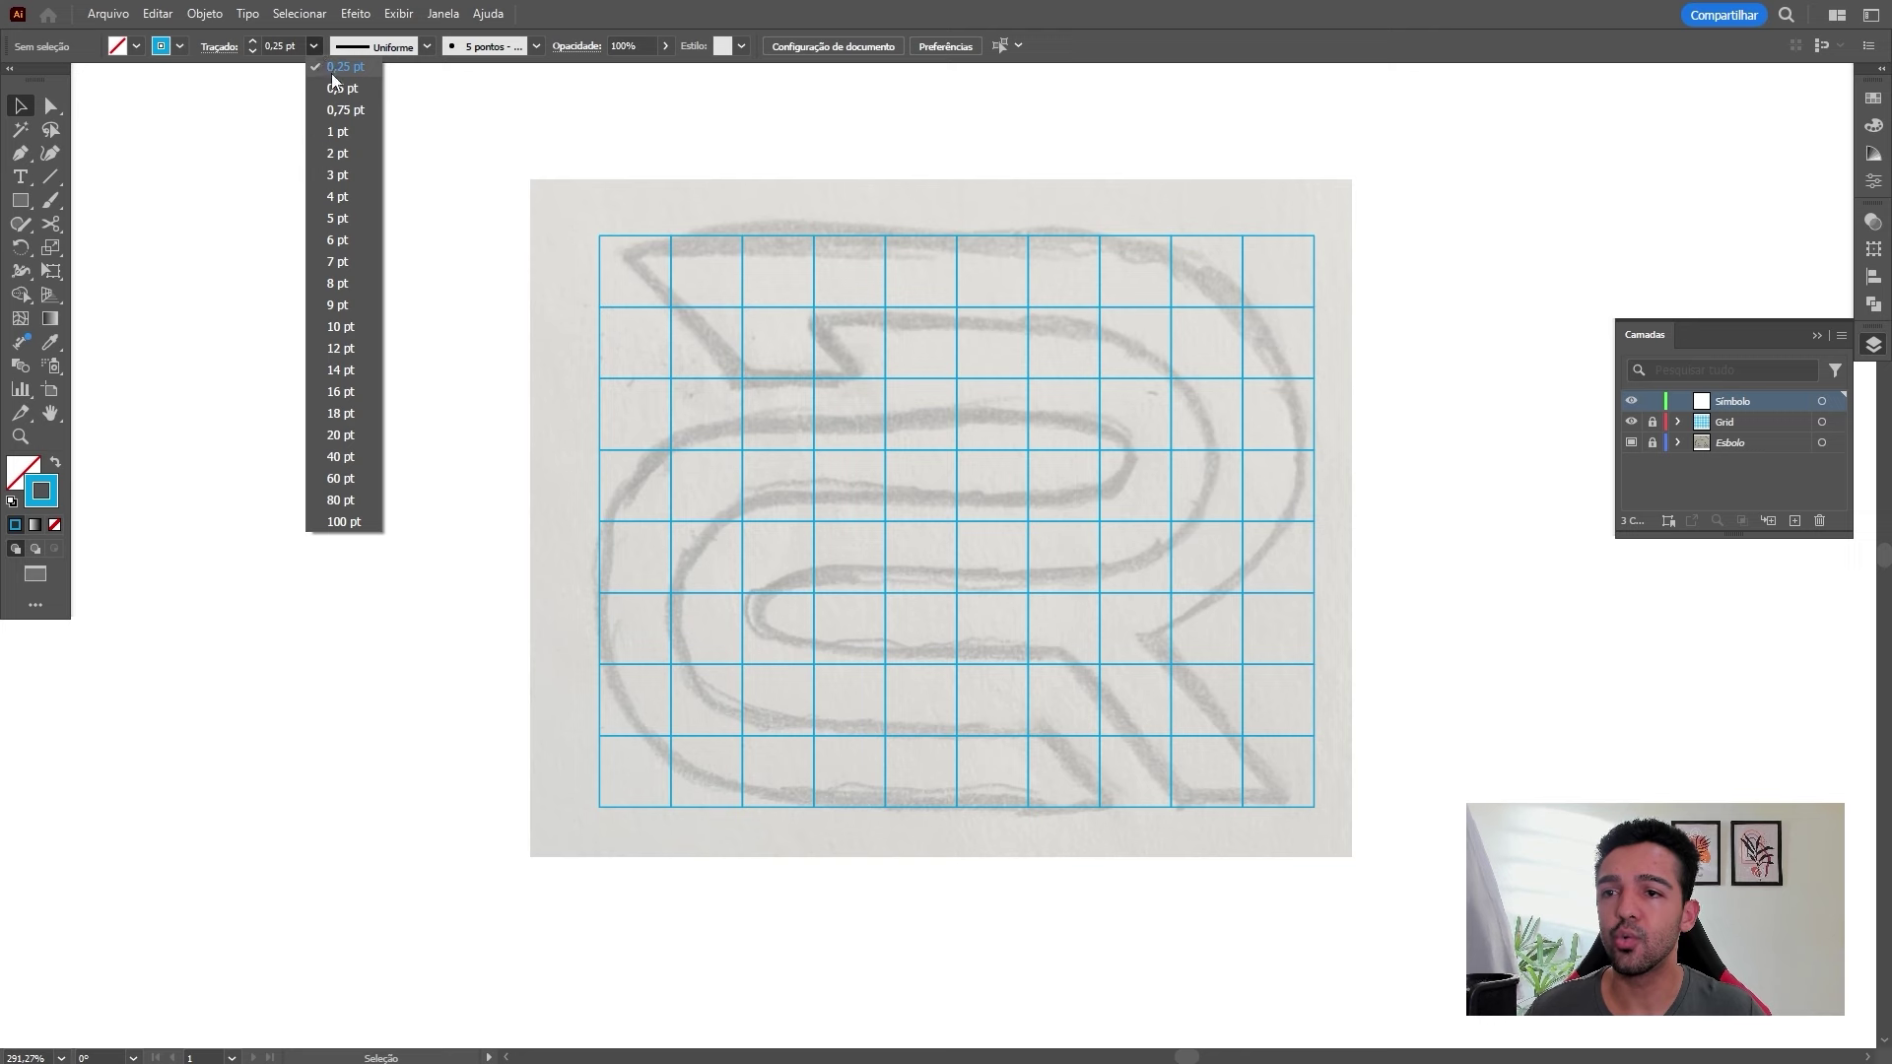
pyautogui.click(340, 132)
pyautogui.doubleClick(41, 491)
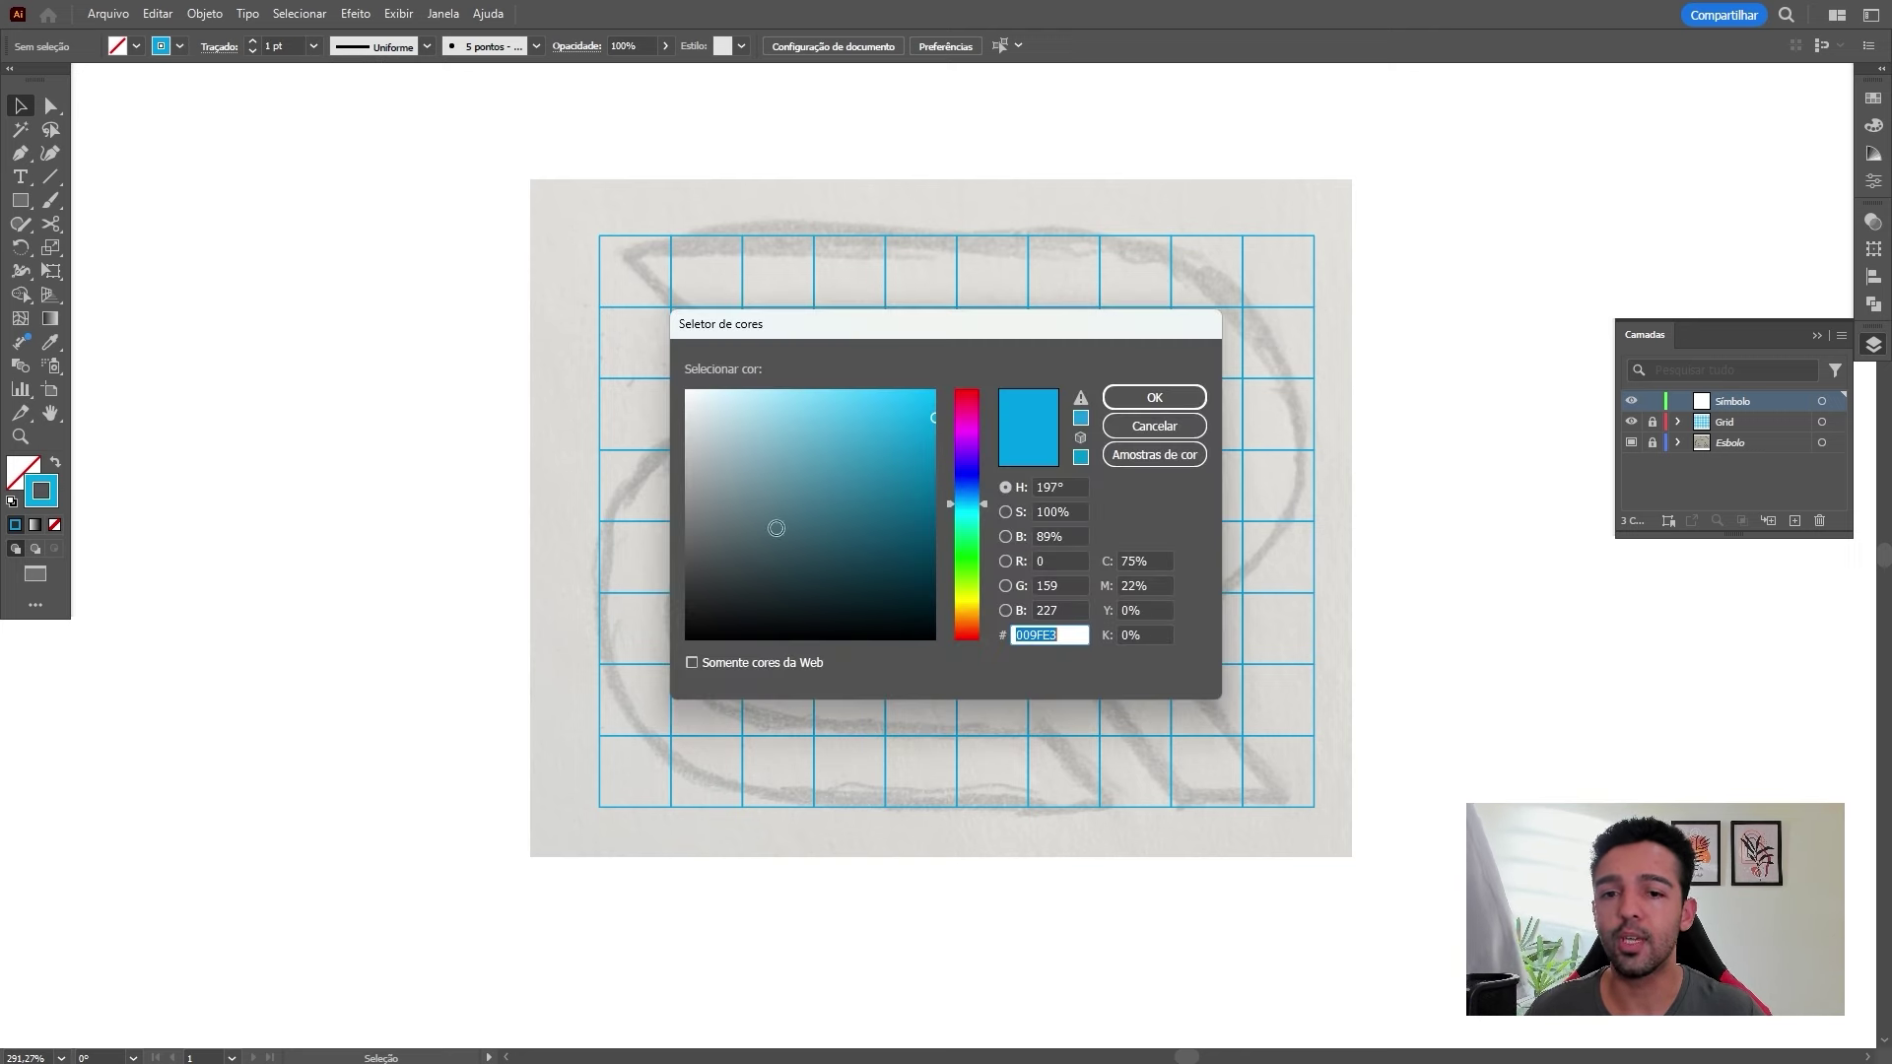
pyautogui.moveTo(692, 631); pyautogui.dragTo(656, 635)
pyautogui.click(1154, 397)
# Draw a circle five grid squares wide, about 88.7 px, from the grid's lower-left corner and move it off the sketch
pyautogui.click(20, 200)
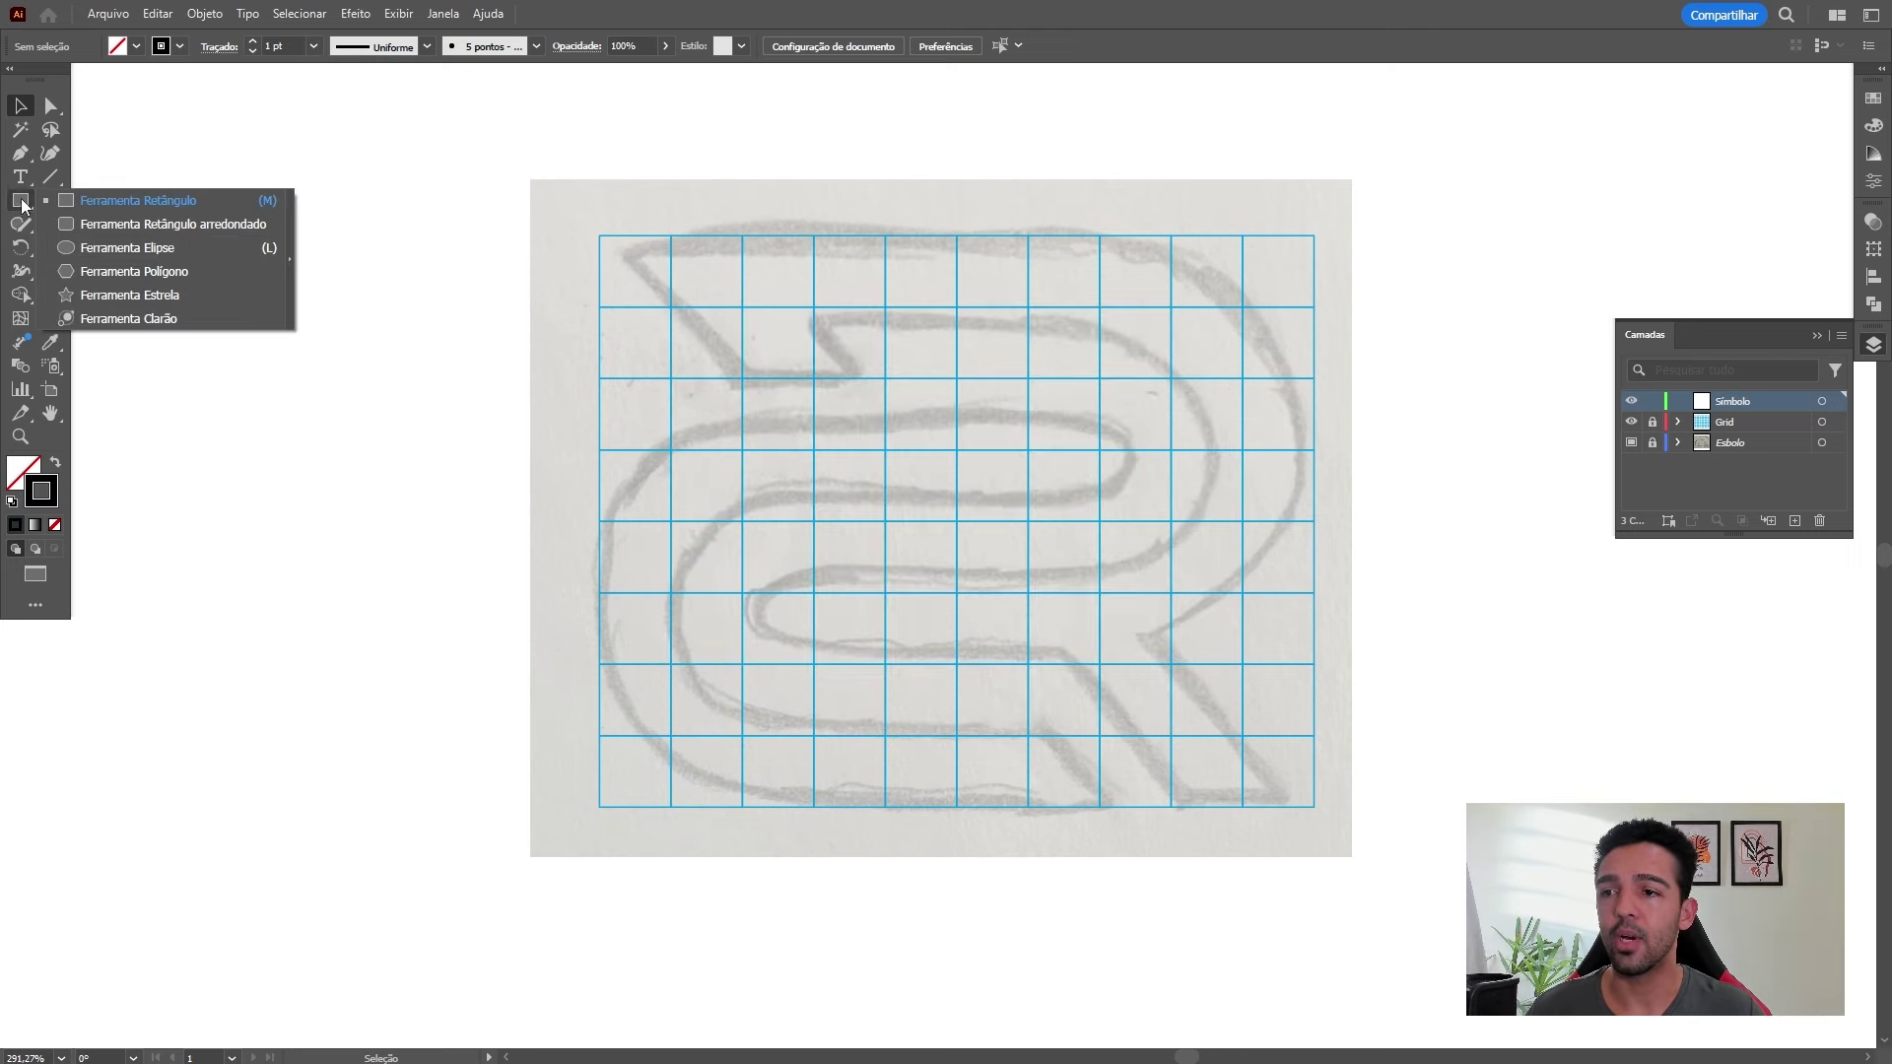
pyautogui.click(125, 248)
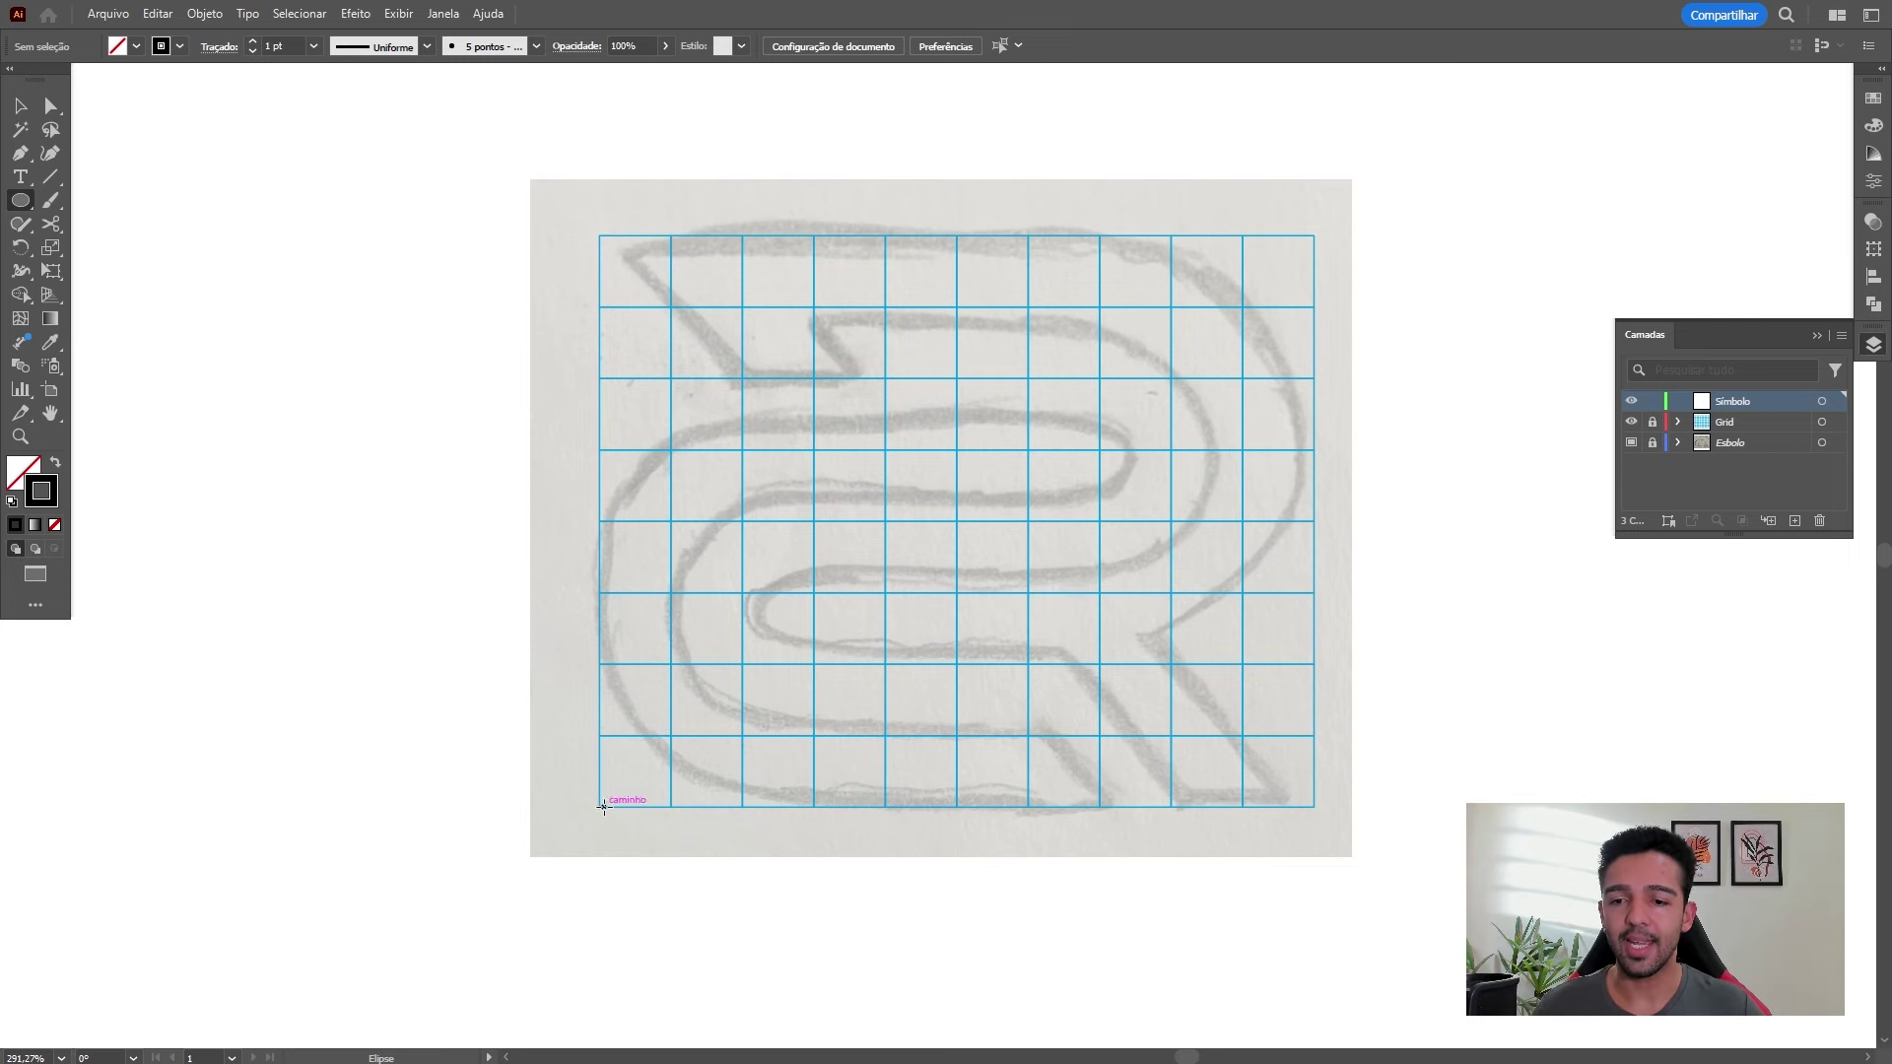
pyautogui.scroll(2, 597, 808)
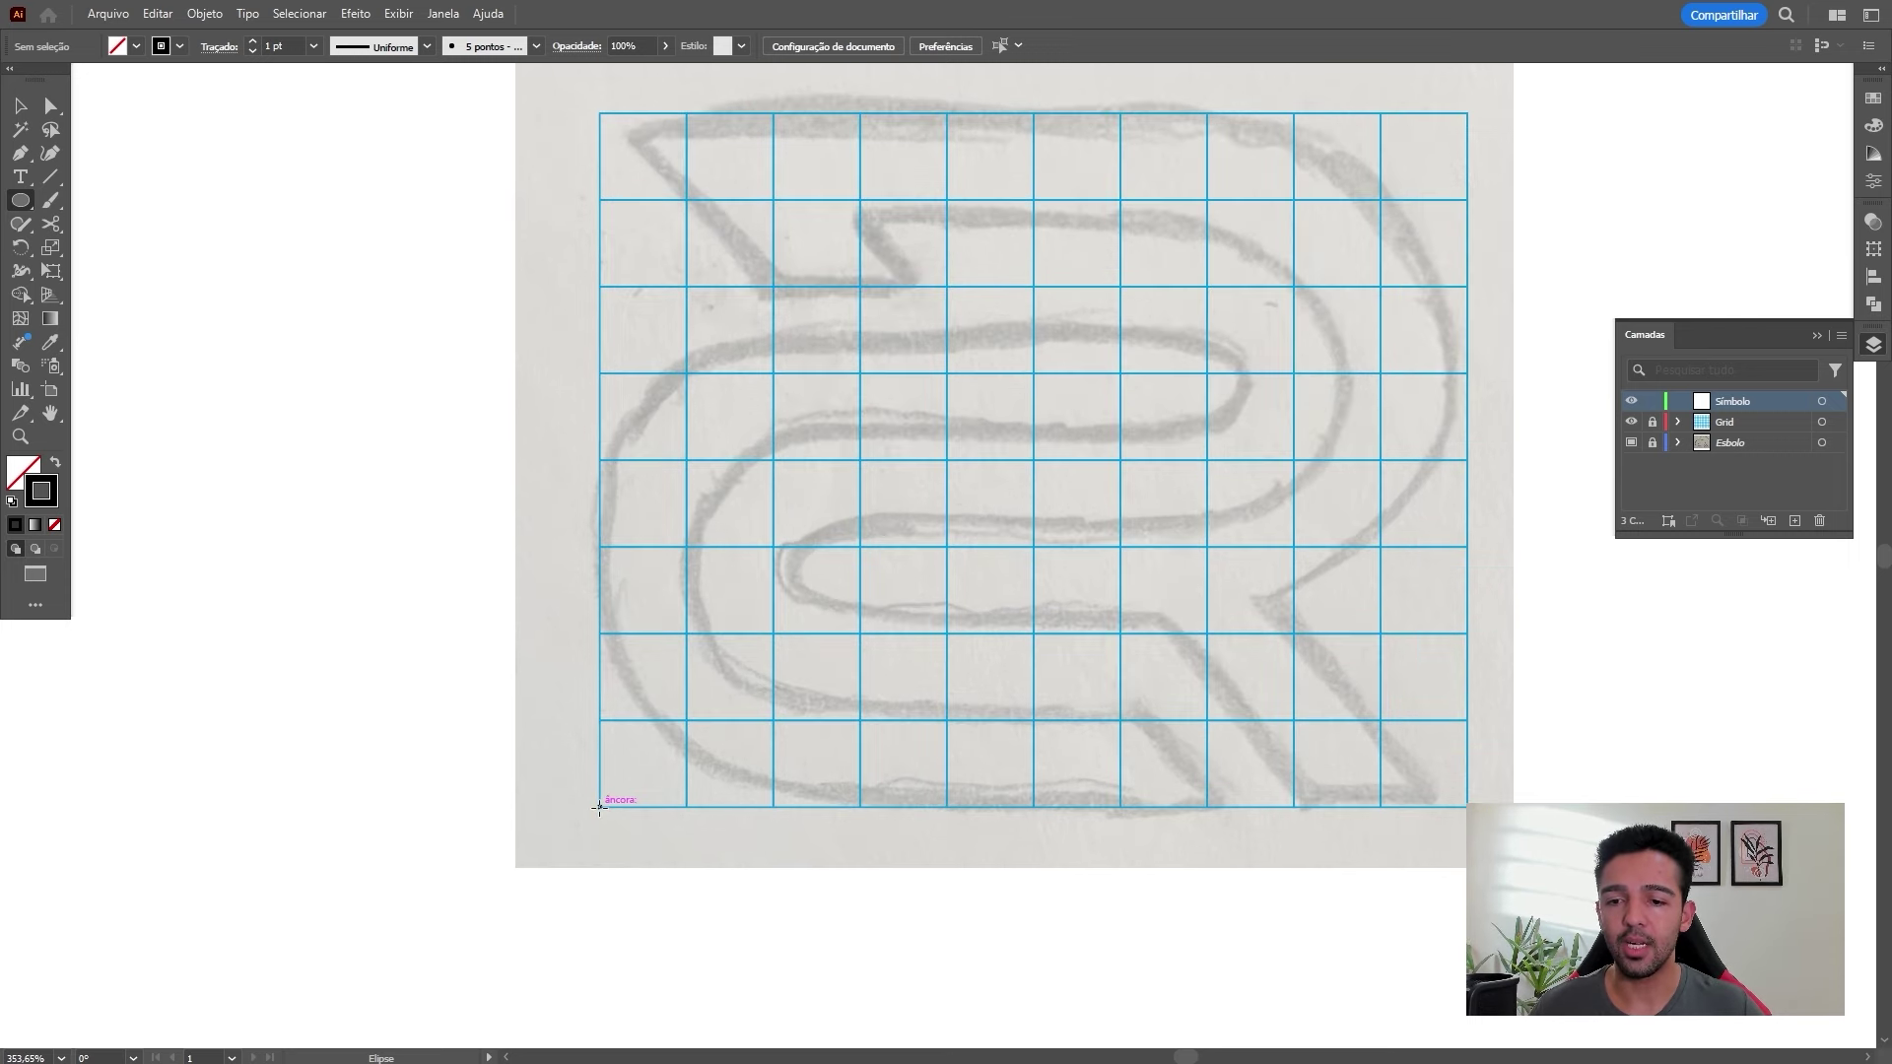
pyautogui.moveTo(599, 808); pyautogui.dragTo(798, 372)
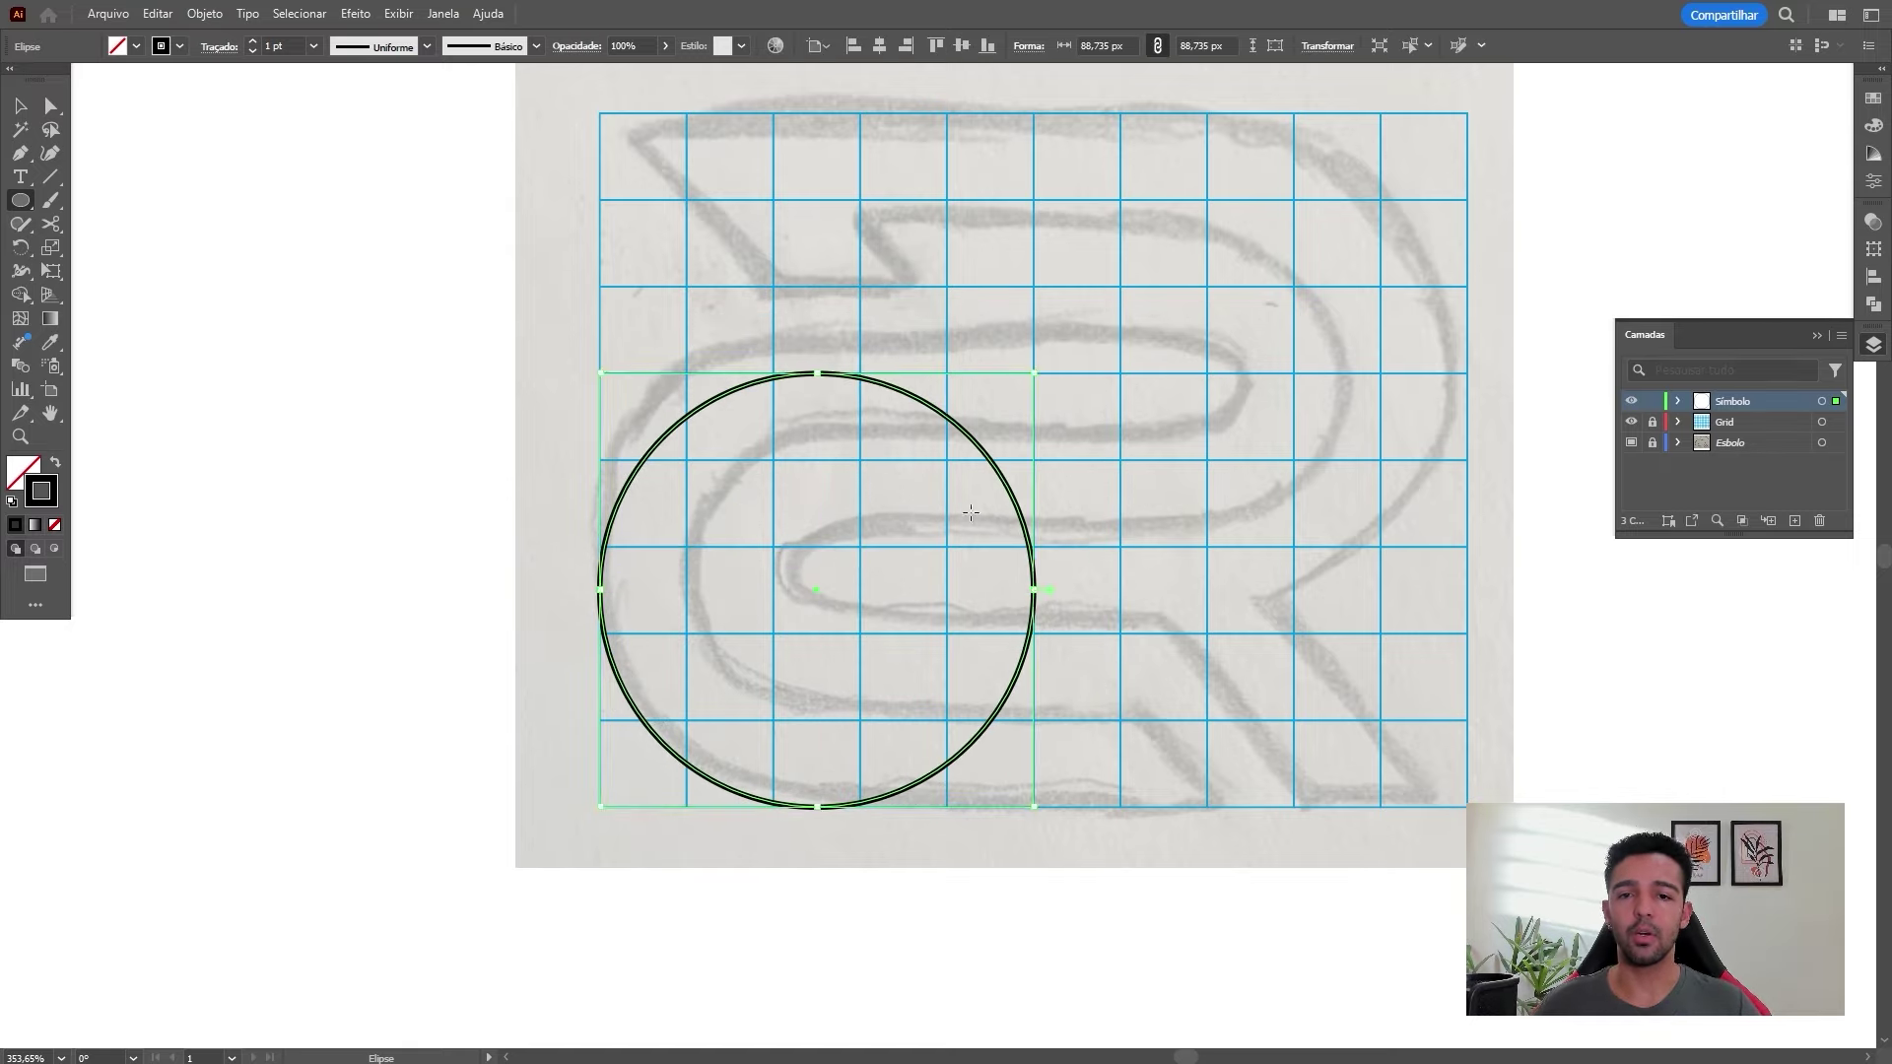
pyautogui.moveTo(1054, 504)
pyautogui.mouseDown()
pyautogui.moveTo(988, 499)
pyautogui.moveTo(1033, 500)
pyautogui.mouseUp()
pyautogui.moveTo(1169, 435); pyautogui.dragTo(1081, 456)
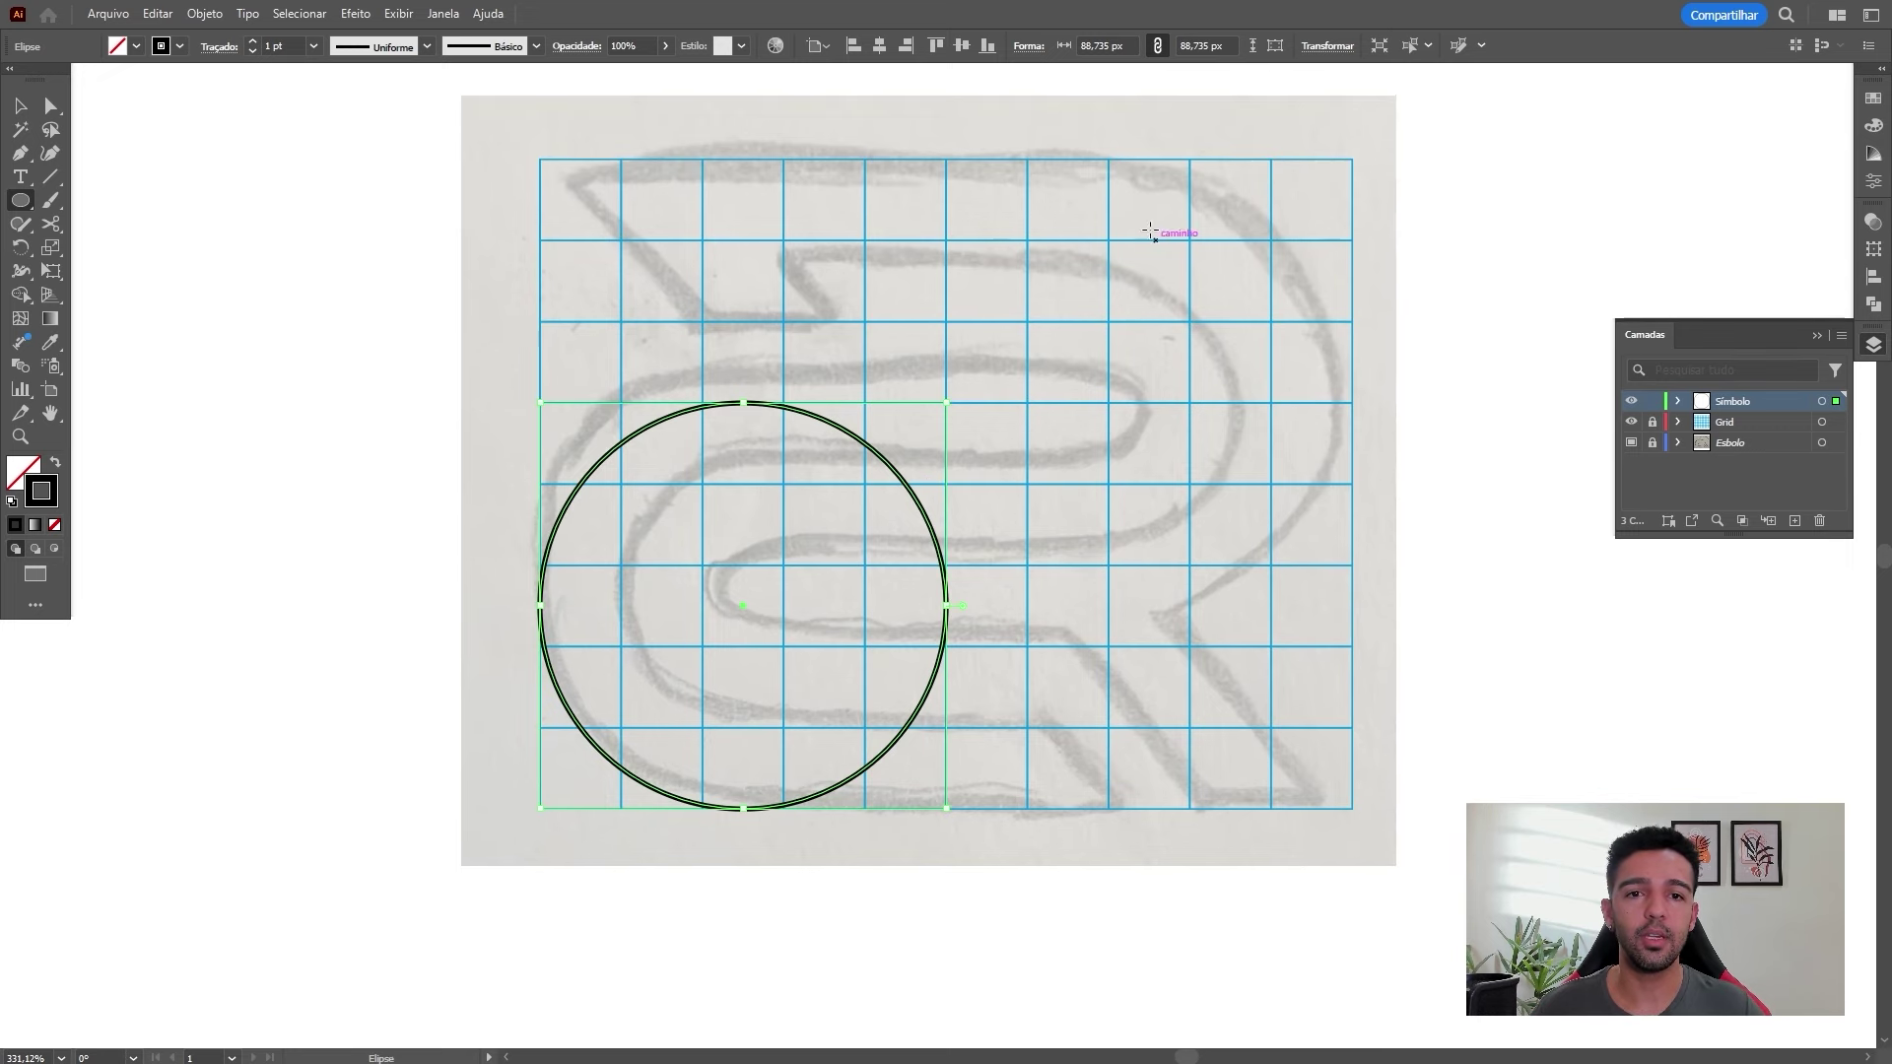
pyautogui.press('v')
pyautogui.scroll(-2, 1010, 389)
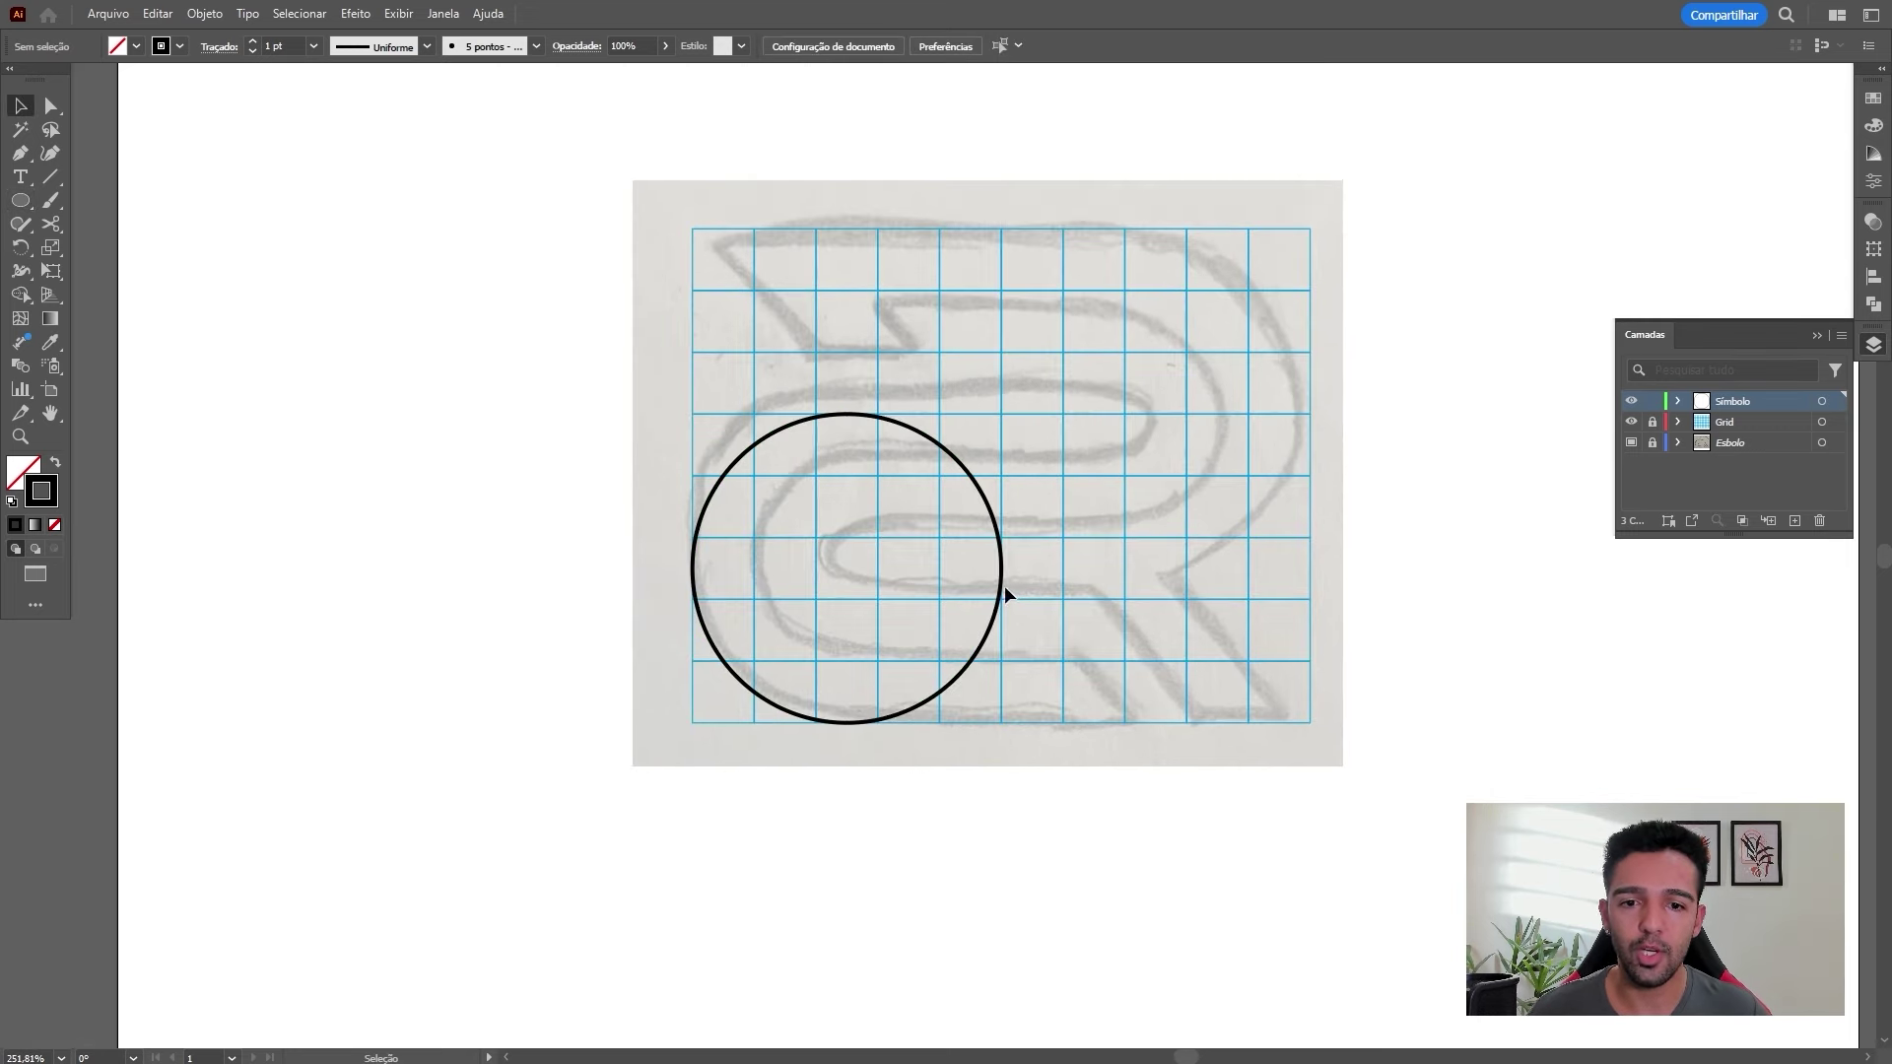
pyautogui.moveTo(1003, 586); pyautogui.dragTo(452, 613)
# Unlock the Grid layer and enlarge the grid proportionally from its top-left corner to about 161.6 px tall, for squares about 20.2 px wide
pyautogui.click(1652, 422)
pyautogui.click(1652, 442)
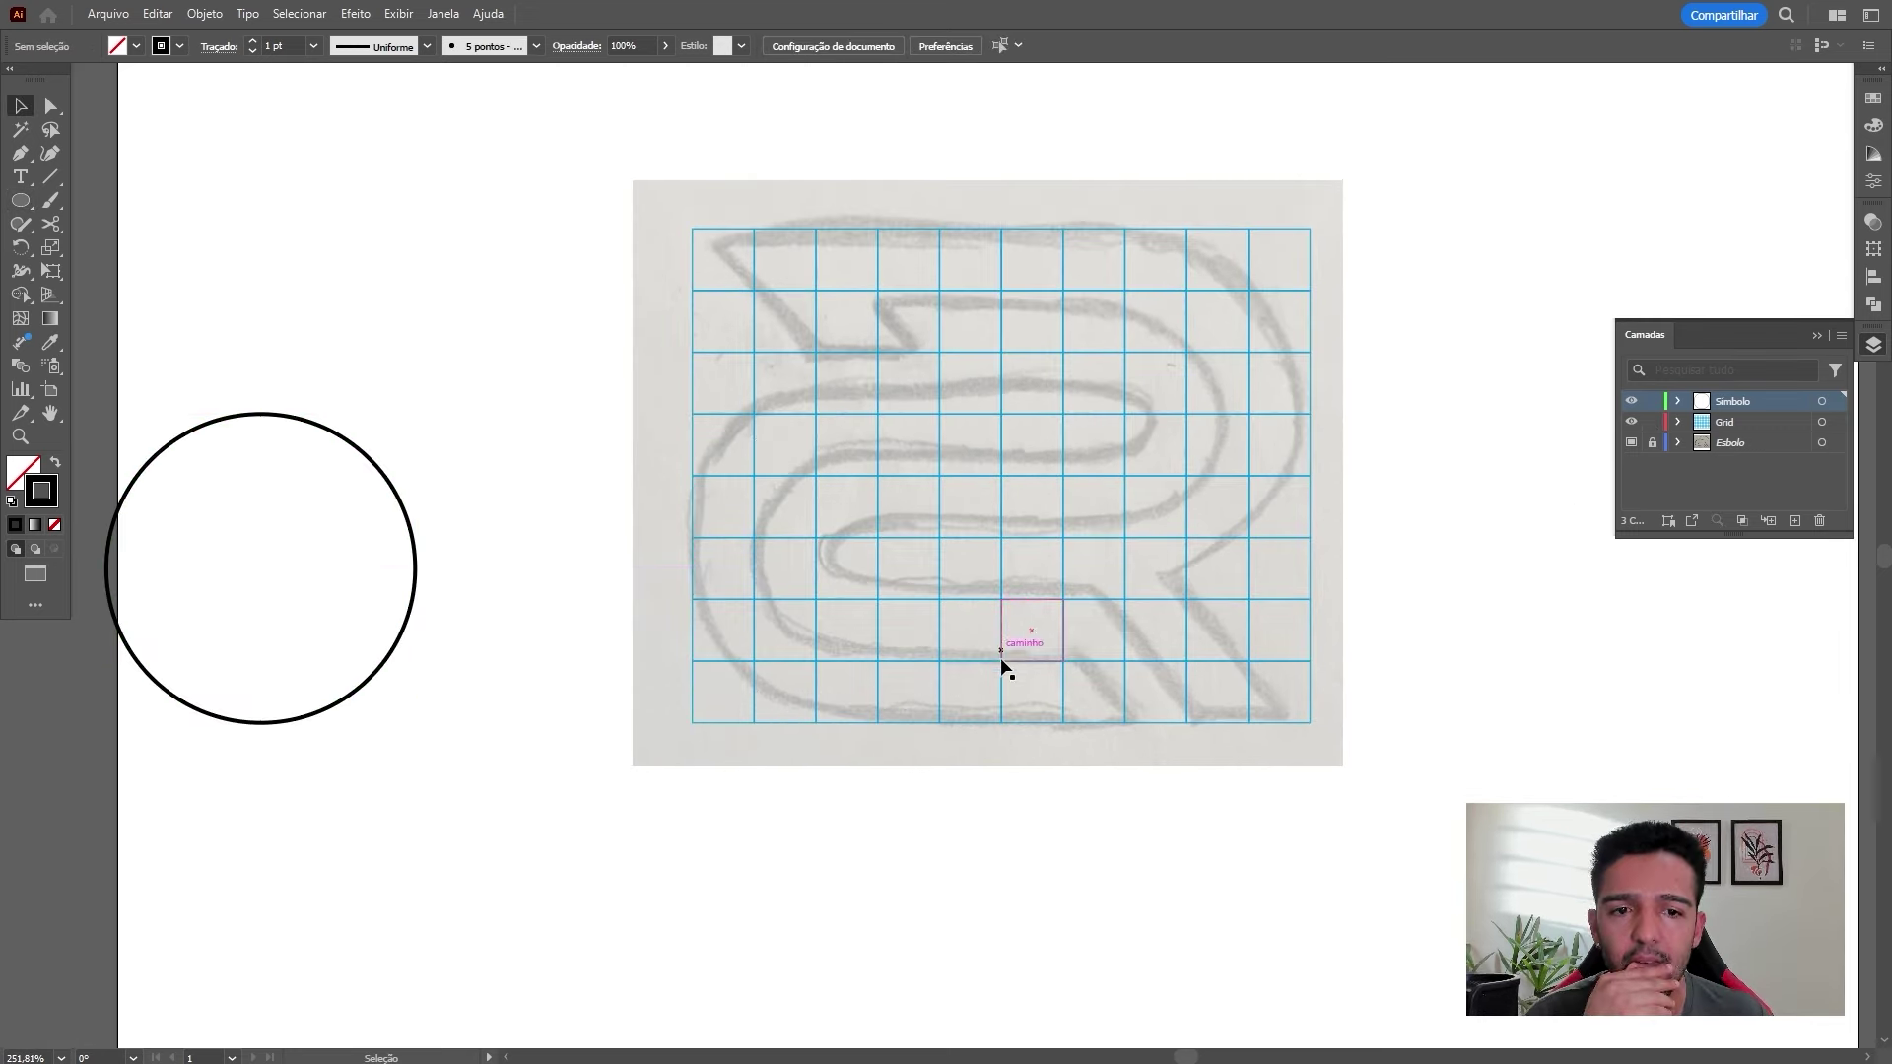
pyautogui.moveTo(942, 499); pyautogui.dragTo(1403, 790)
pyautogui.click(1465, 591)
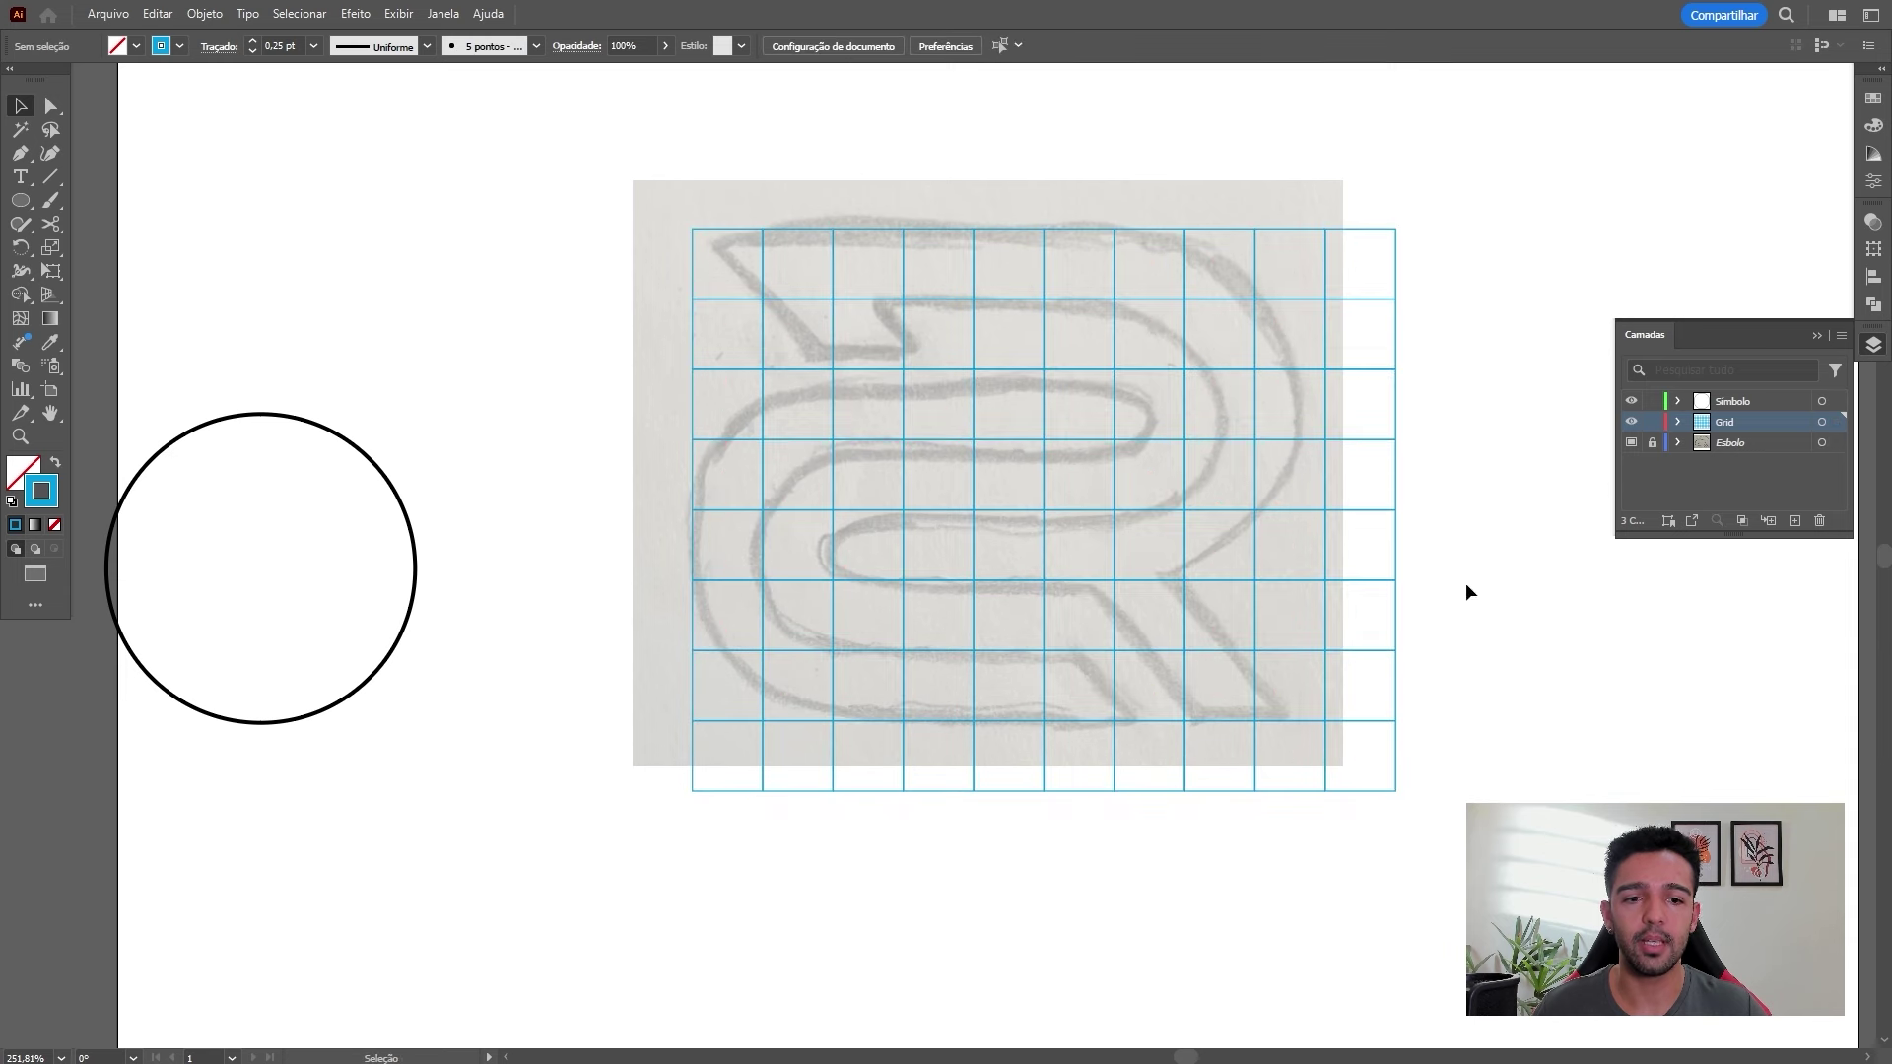
# Delete the grid's rightmost column and bottom row of squares, leaving nine columns by seven rows
pyautogui.press('a')
pyautogui.moveTo(1545, 192); pyautogui.dragTo(1365, 819)
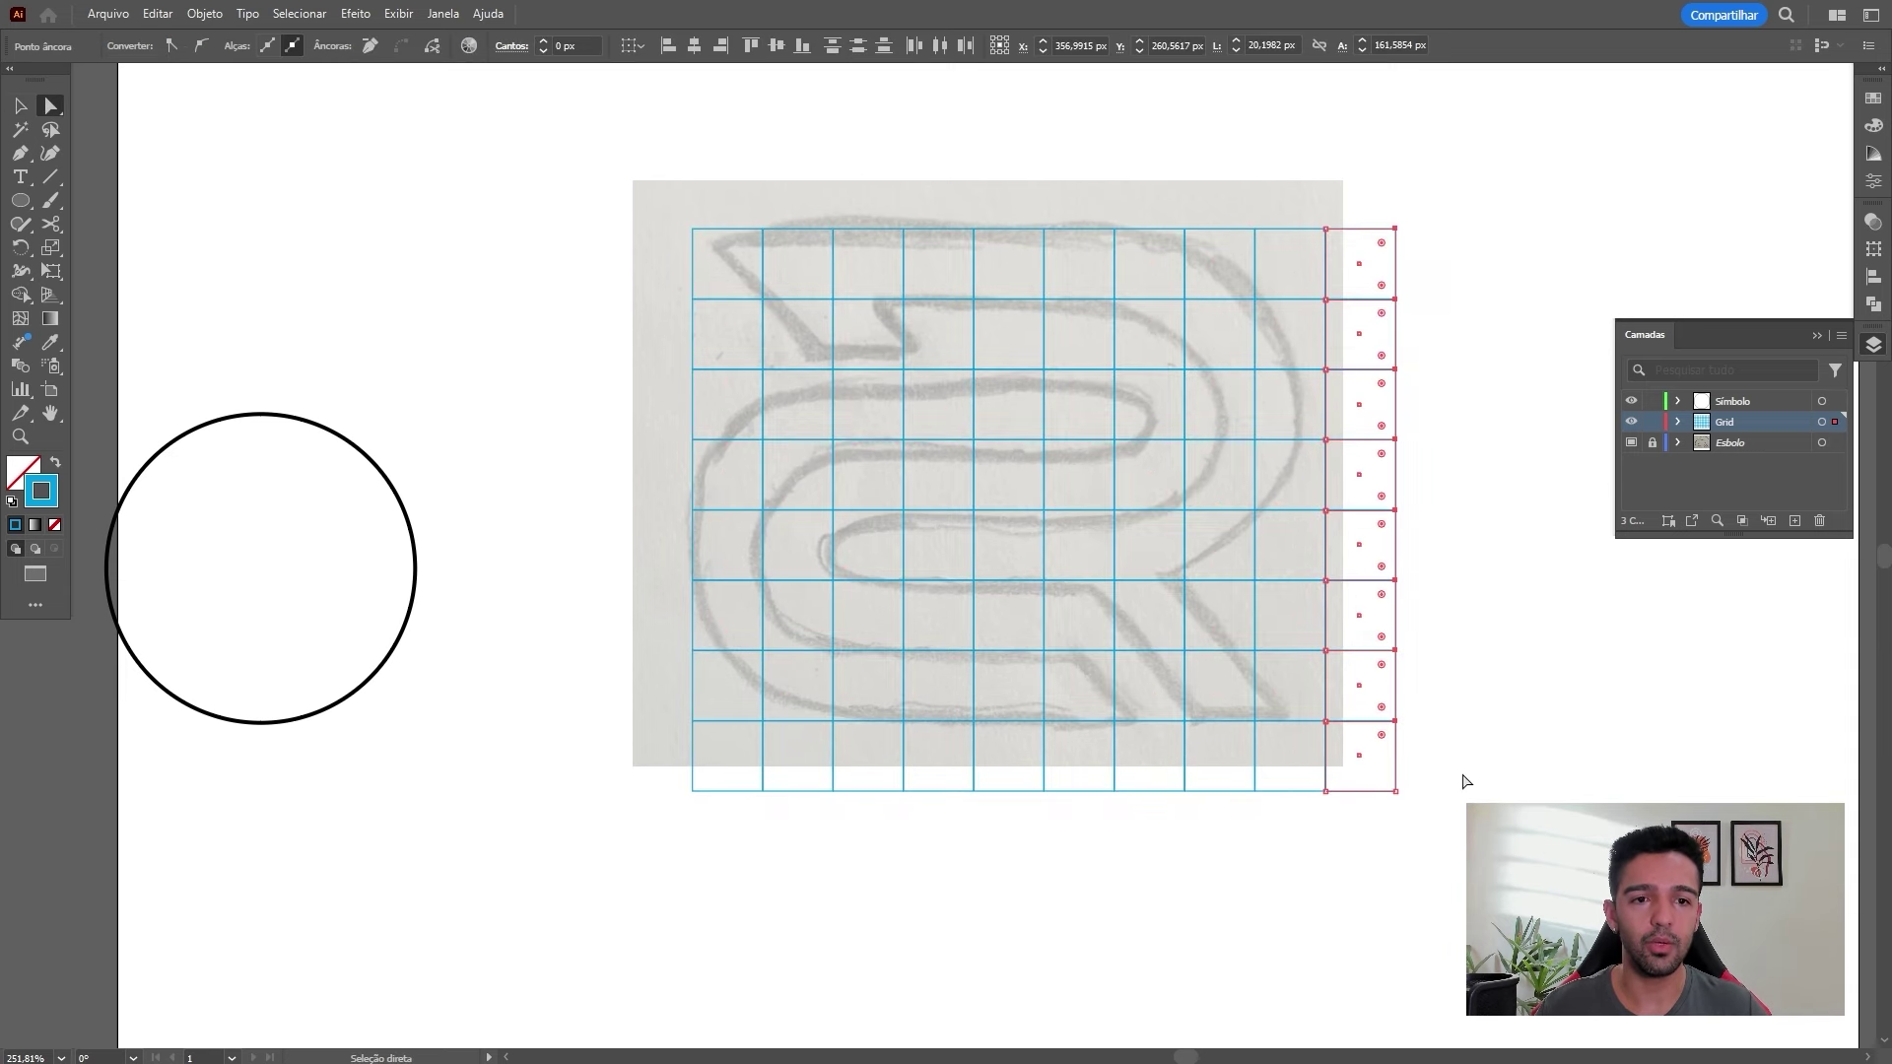
pyautogui.press('Delete')
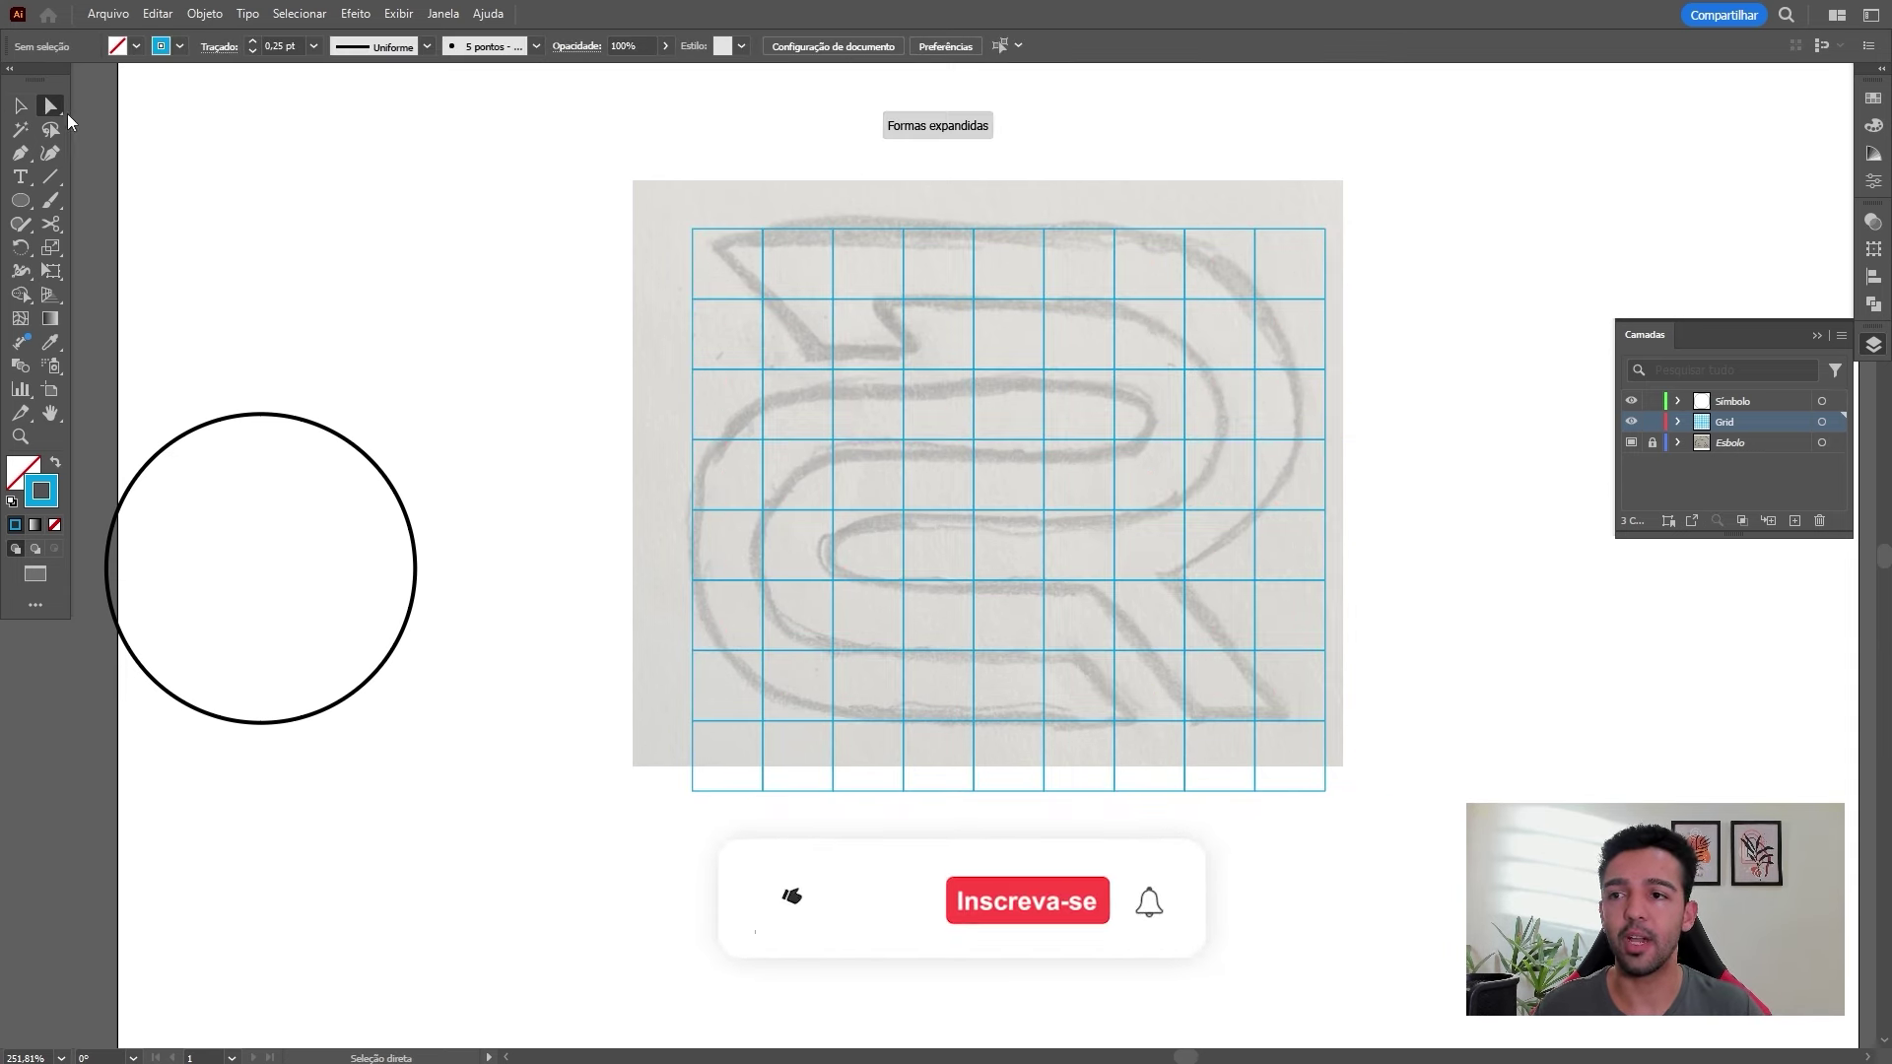
pyautogui.moveTo(620, 924); pyautogui.dragTo(1351, 760)
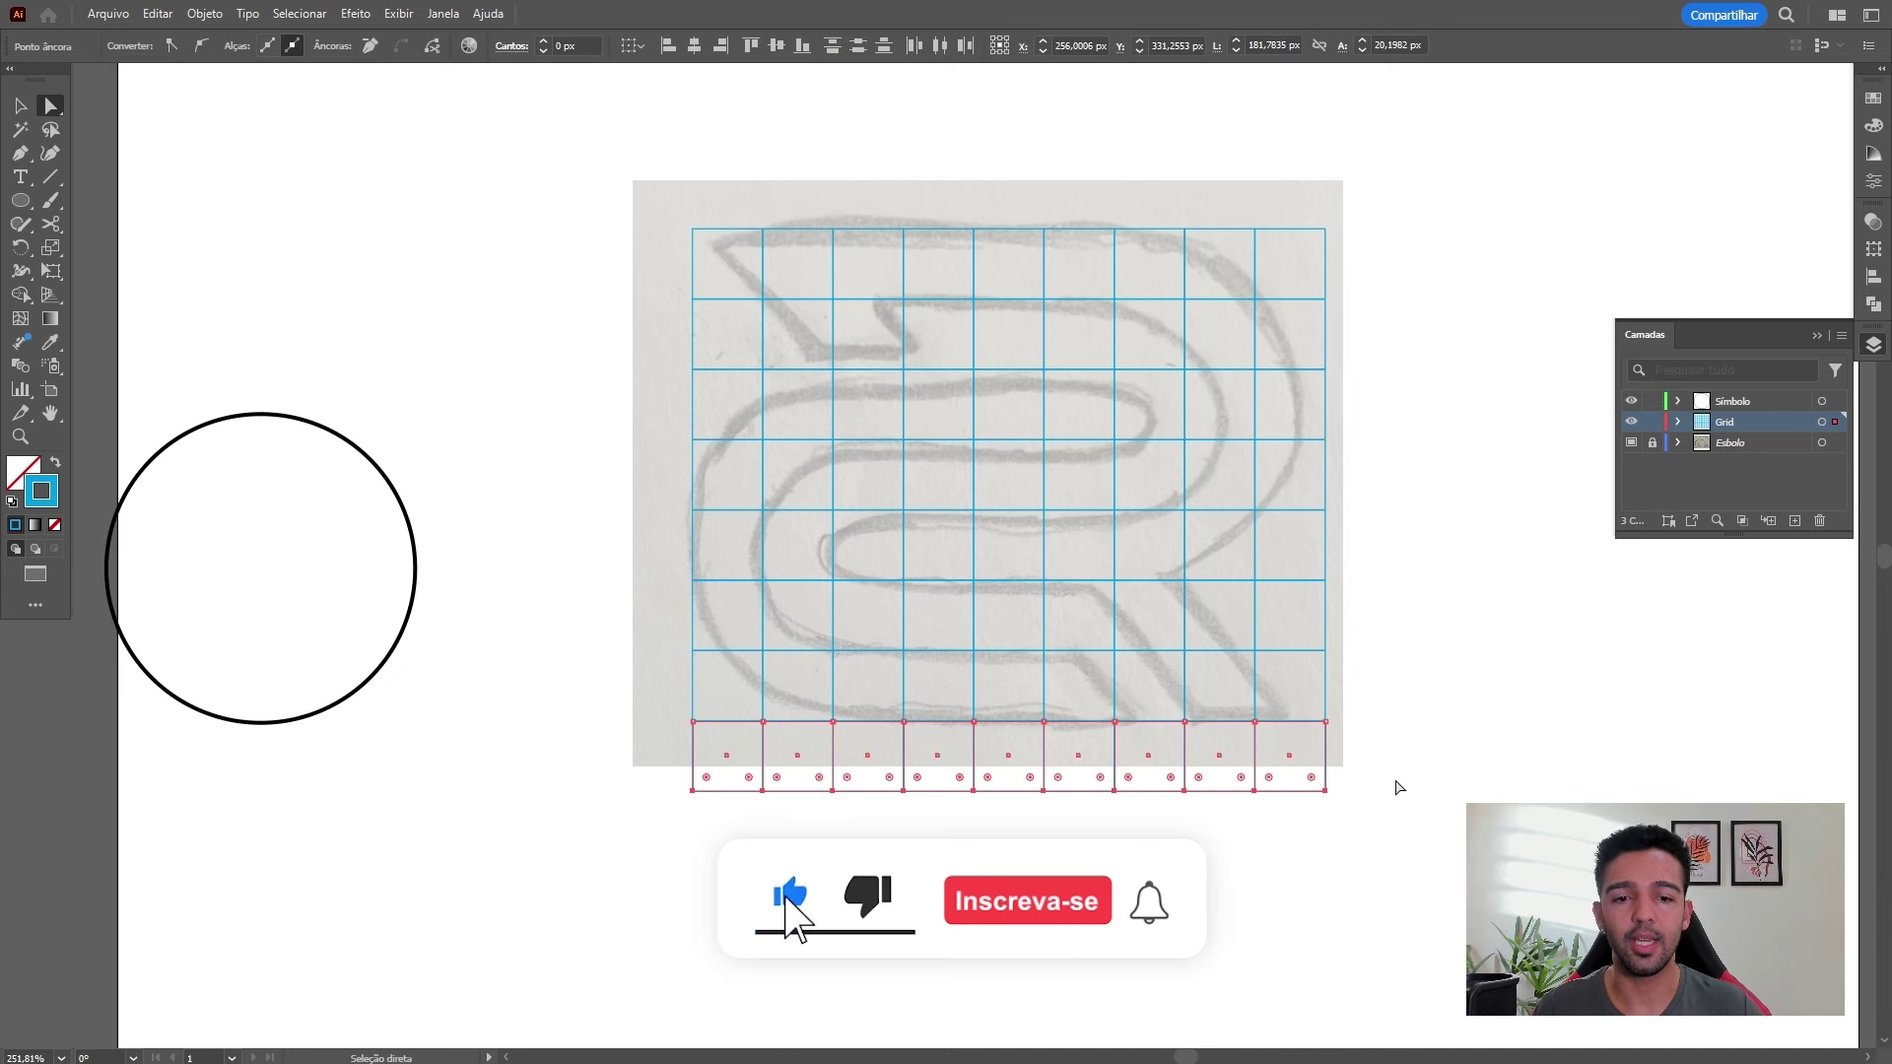
pyautogui.press('Delete')
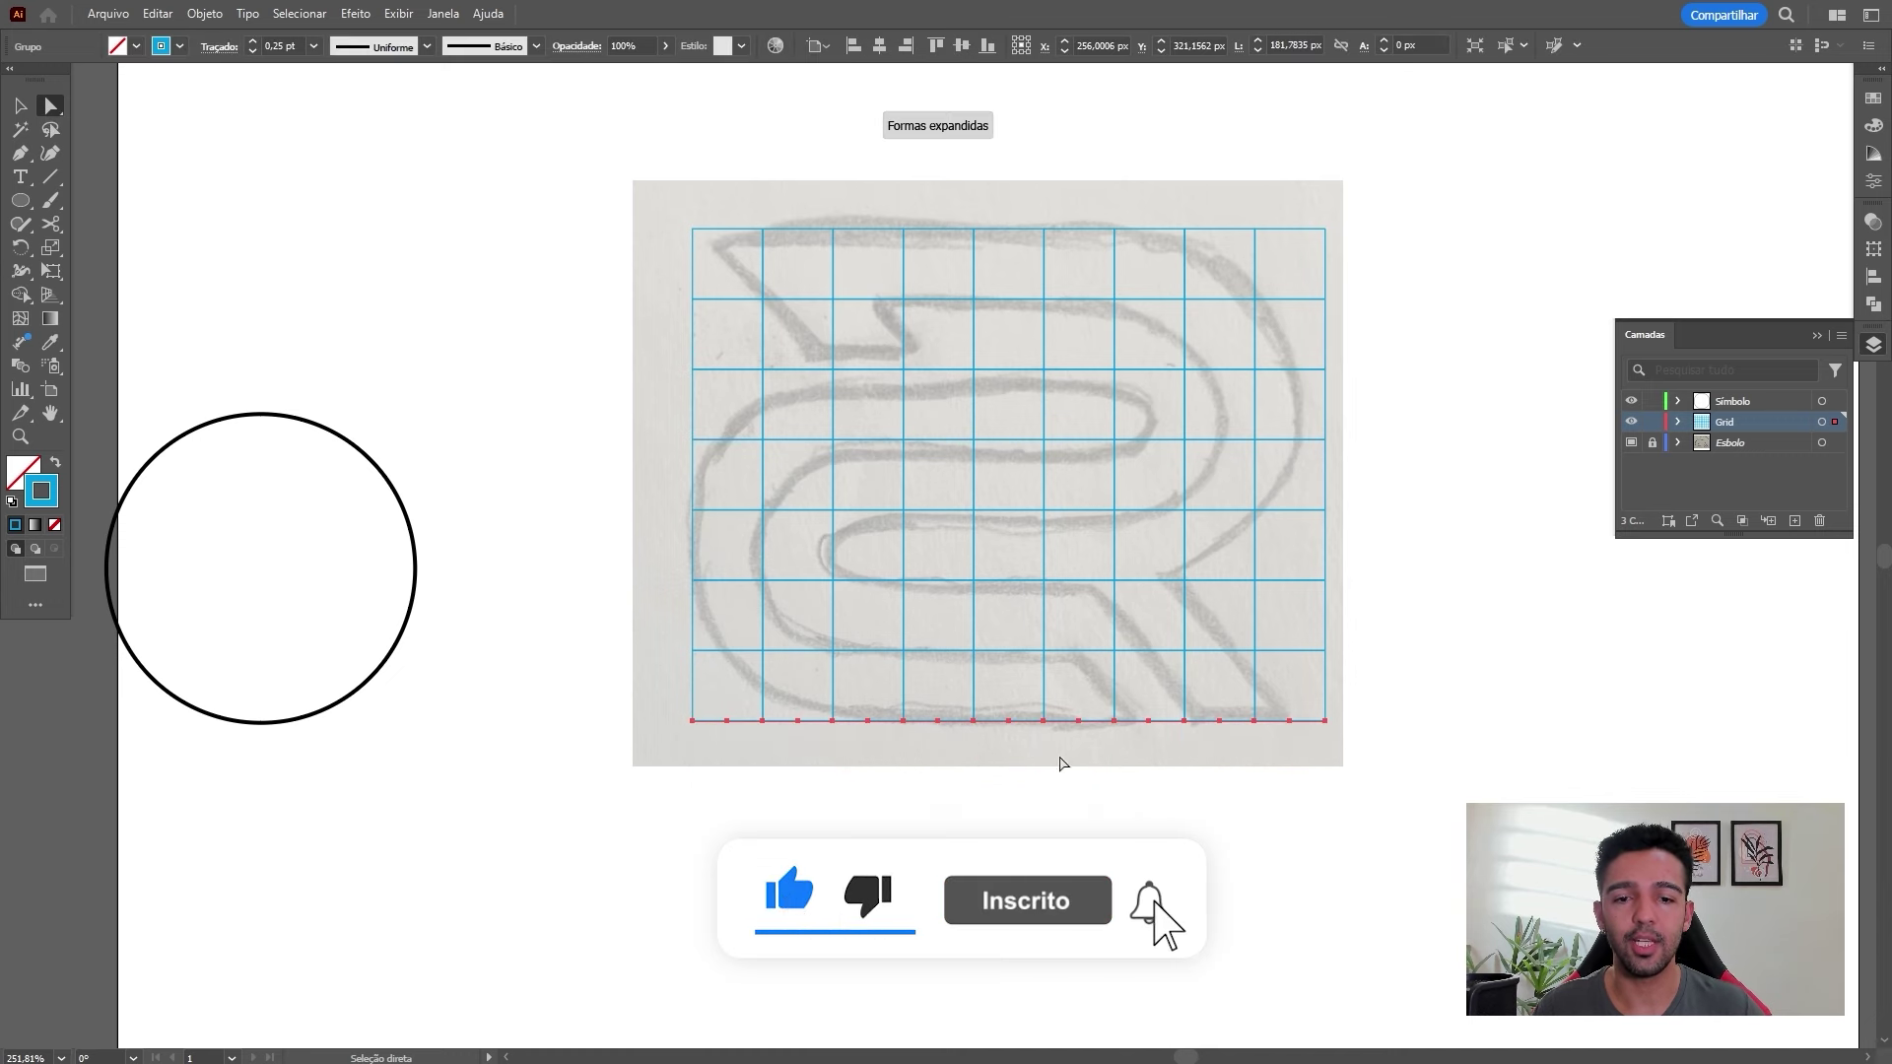
pyautogui.click(1375, 718)
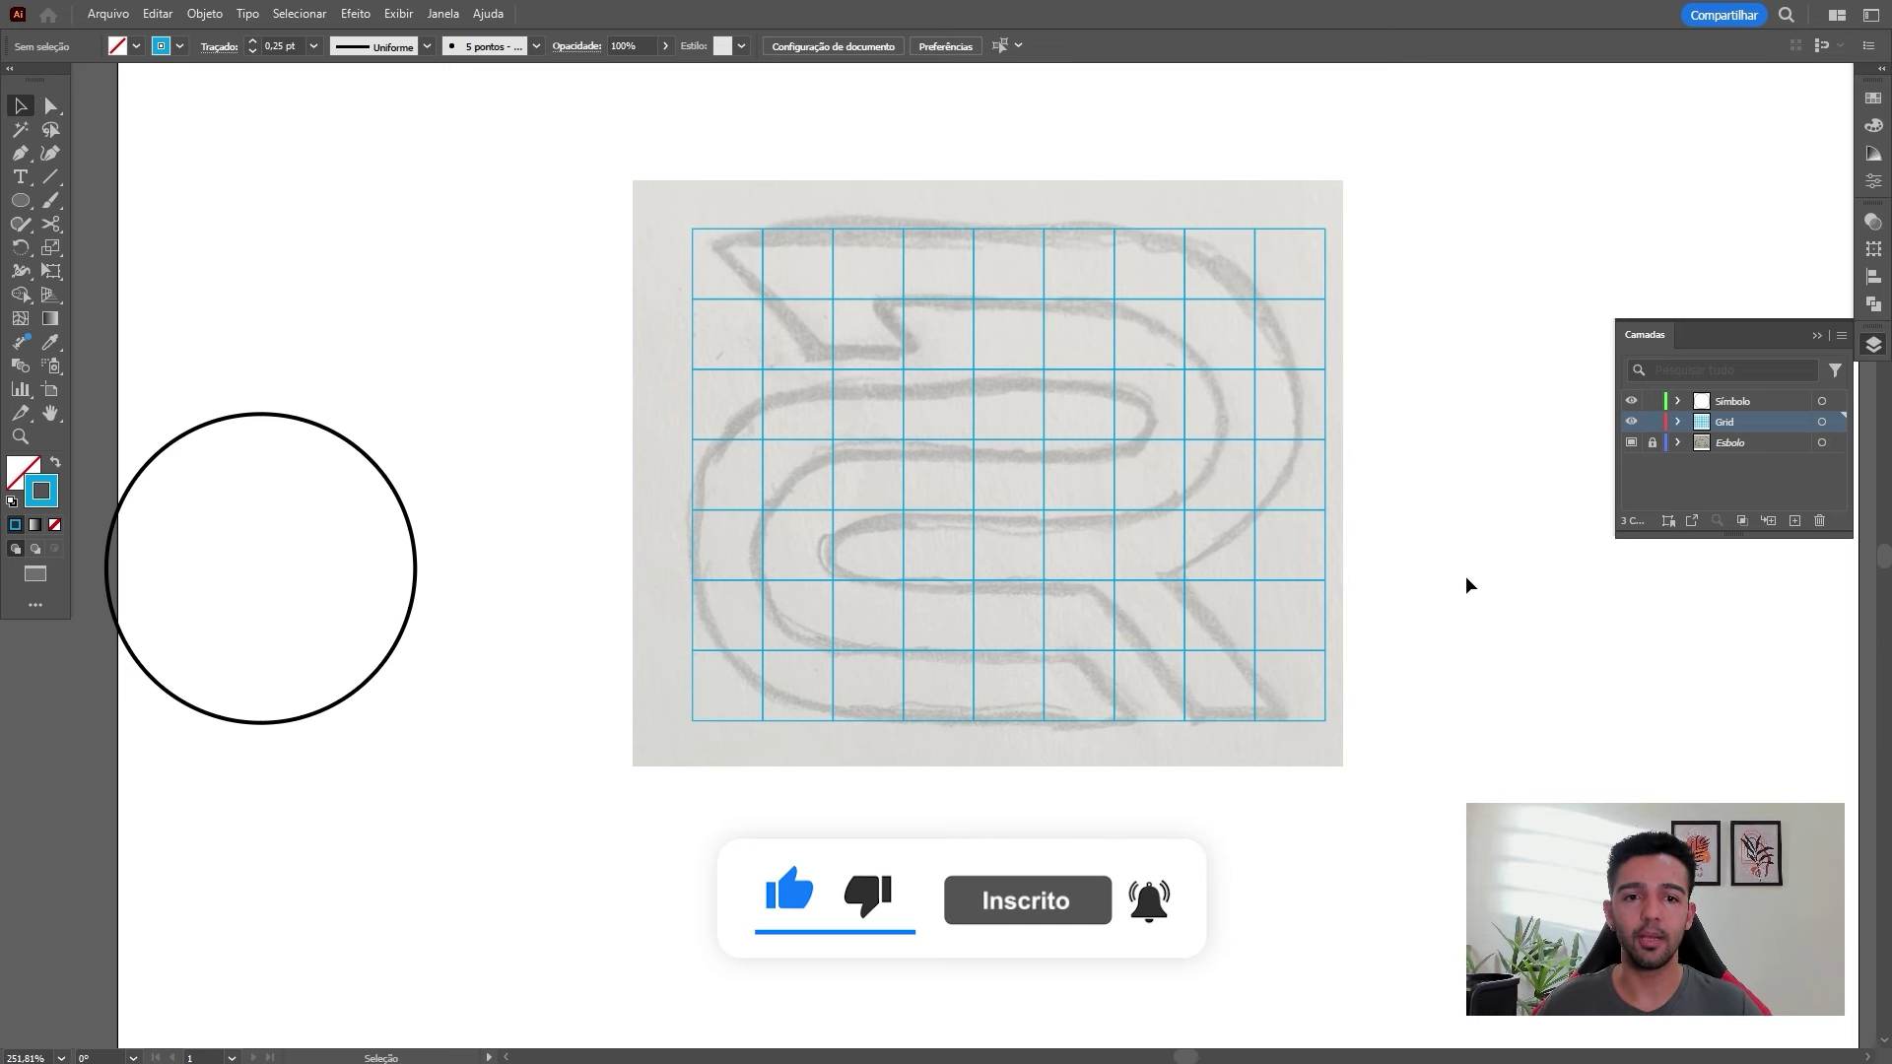
# Select the whole resized grid and nudge it 3 px left and 1 px up over the sketch
pyautogui.moveTo(1458, 192); pyautogui.dragTo(636, 836)
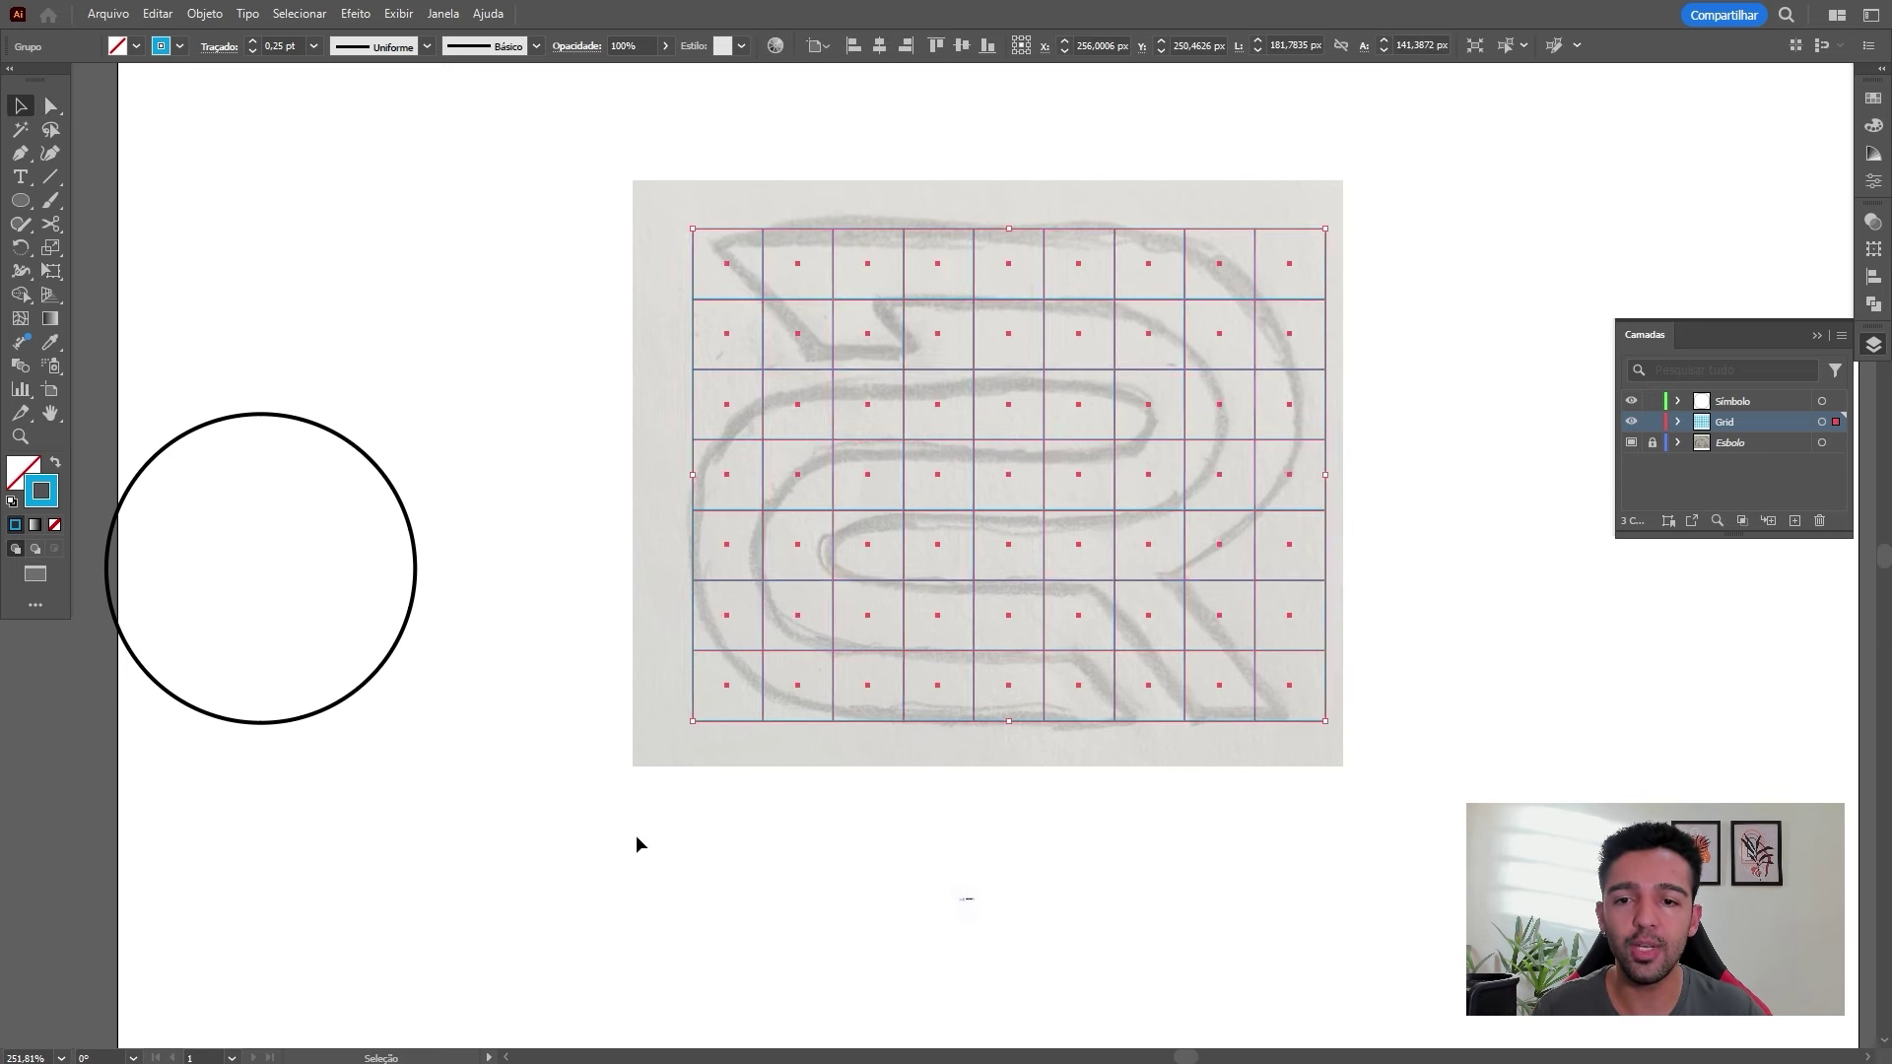
pyautogui.press('Left')
pyautogui.press('Left')
pyautogui.press('Left')
pyautogui.press('Up')
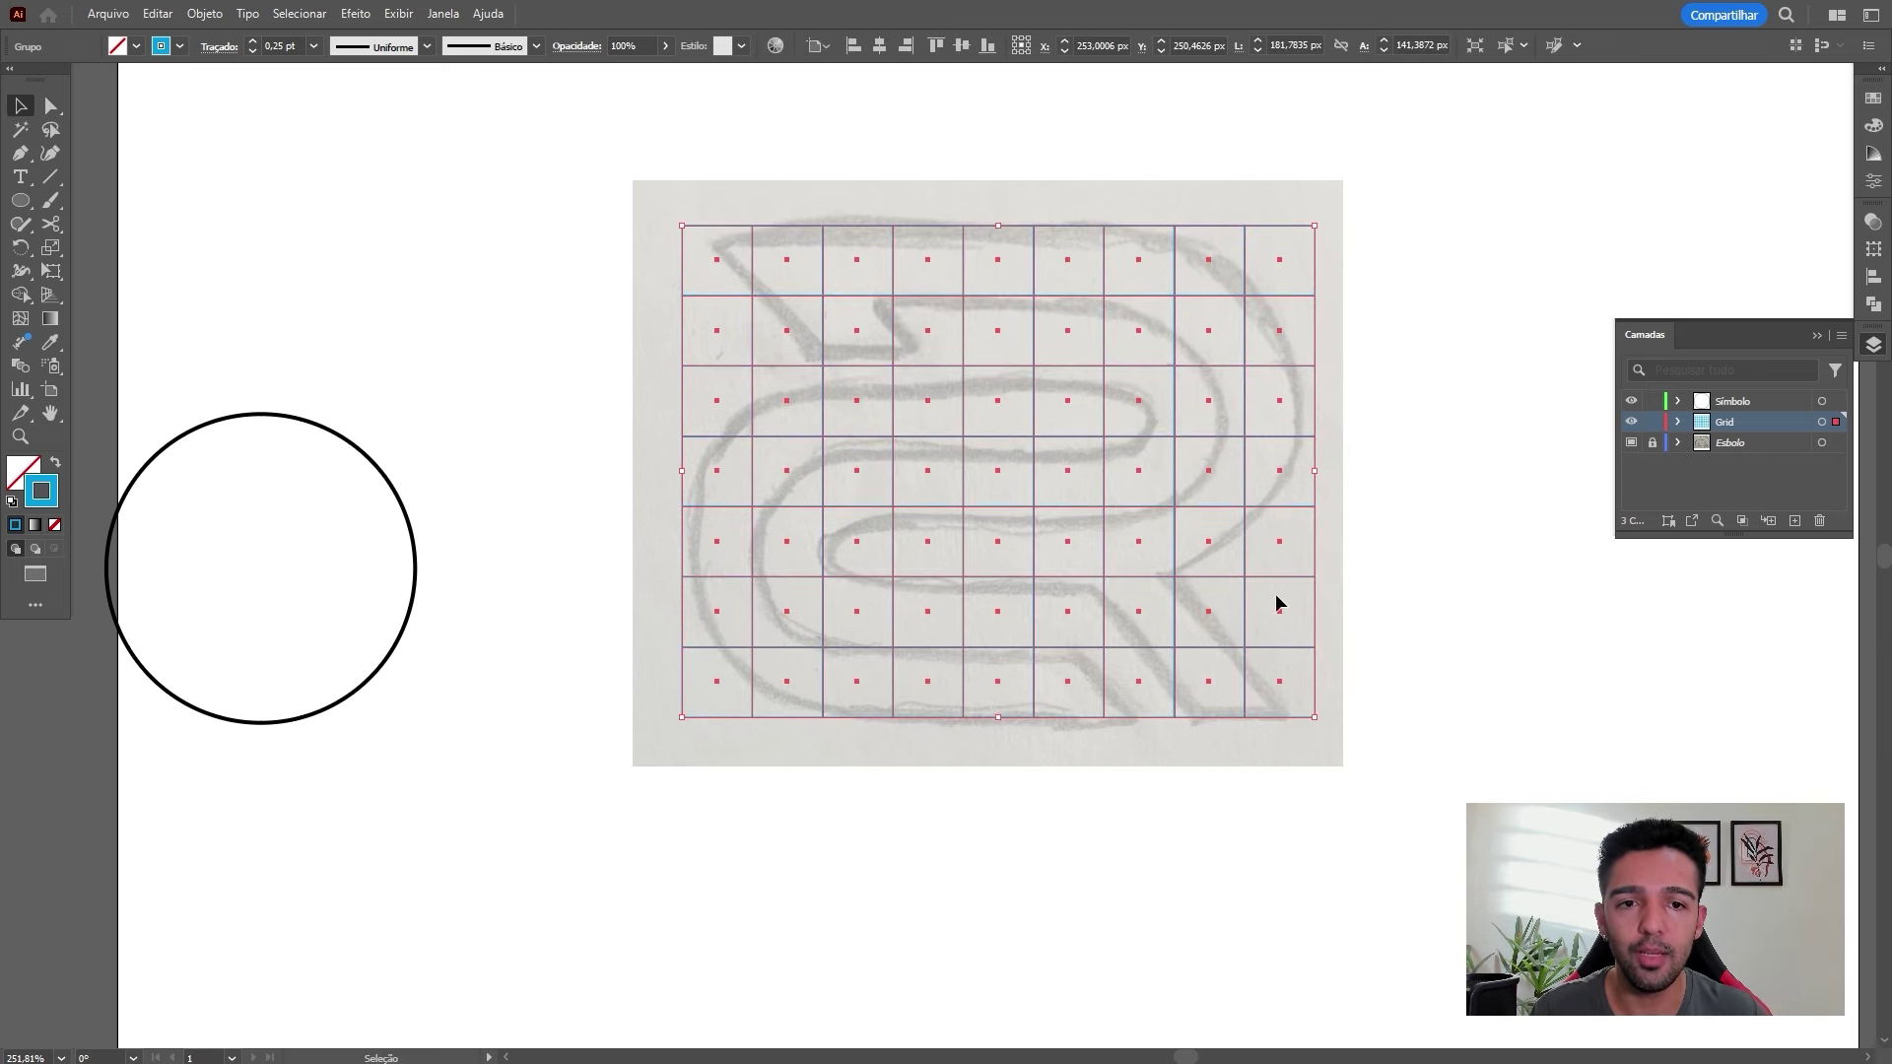
# Lock the Grid layer and delete the old circle beside the sketch
pyautogui.click(1653, 422)
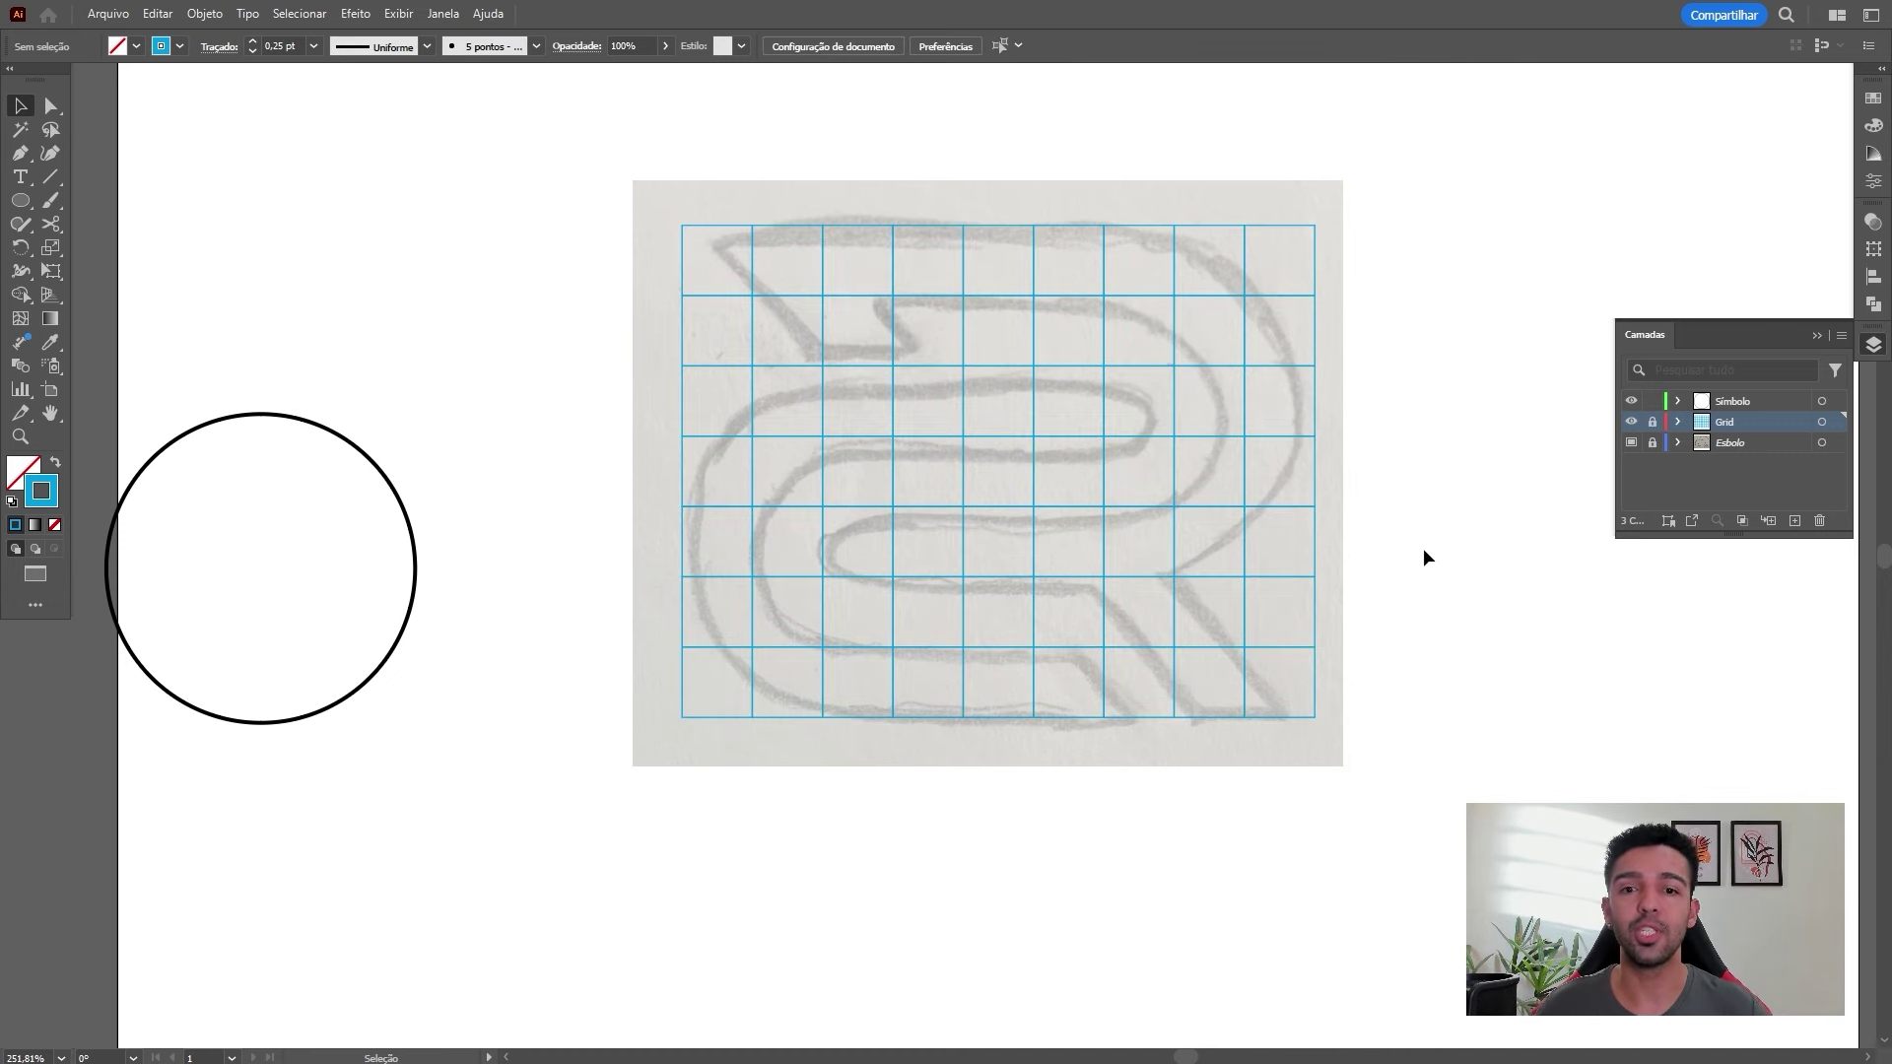
pyautogui.click(415, 571)
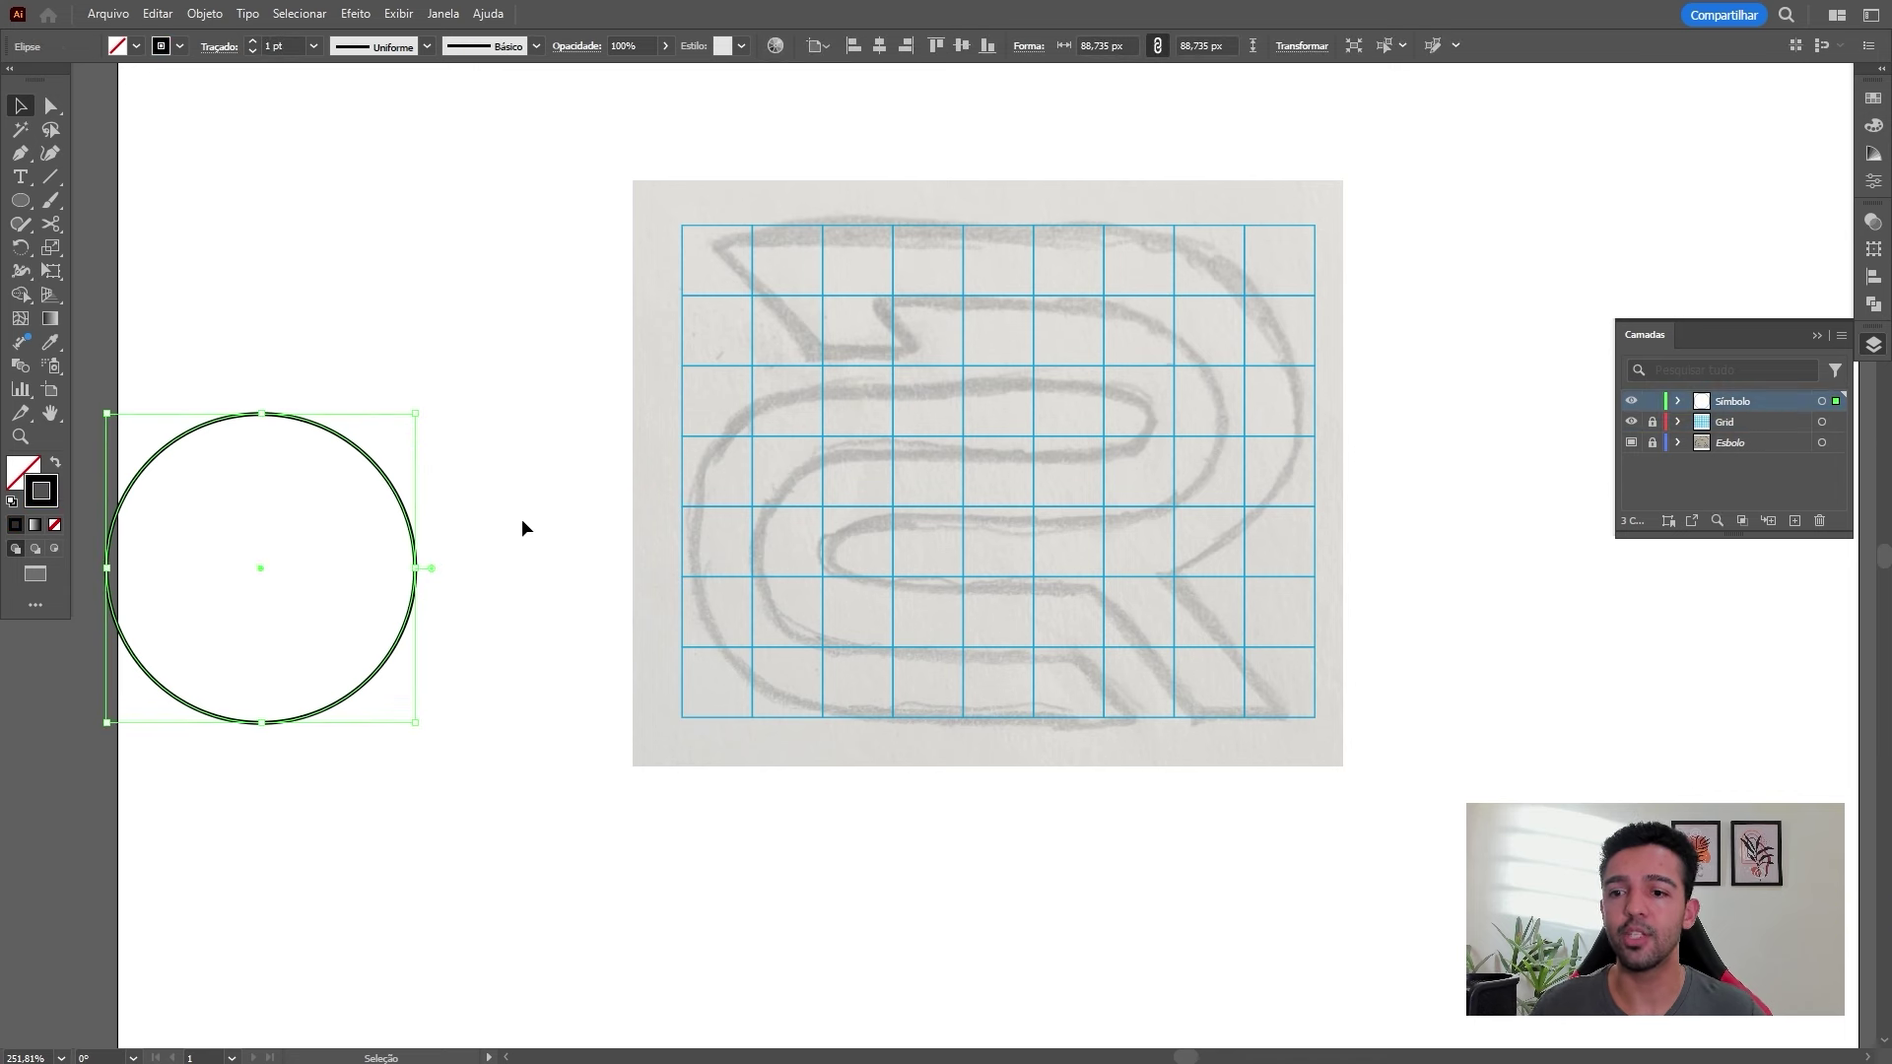
pyautogui.press('Delete')
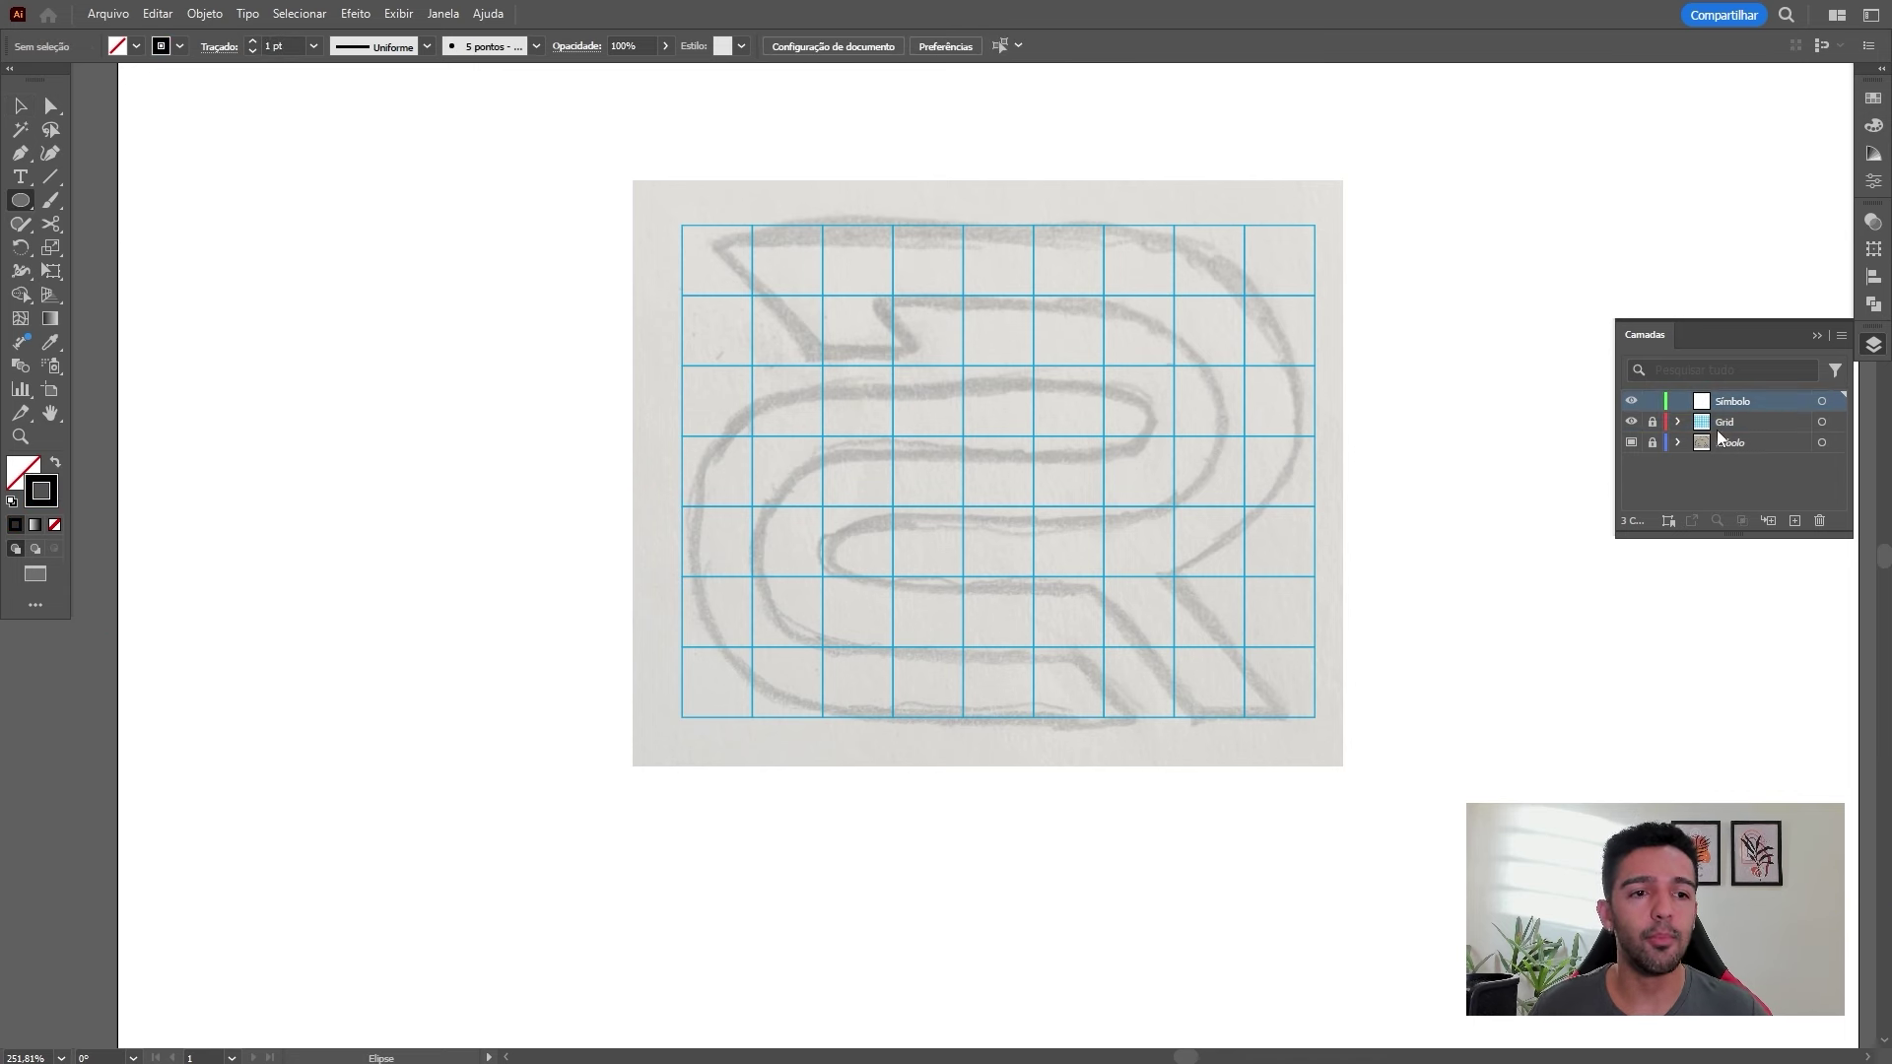
# Draw a circle five grid squares wide, about 101 px, from the grid's lower-left corner
pyautogui.moveTo(682, 717); pyautogui.dragTo(1034, 367)
pyautogui.press('v')
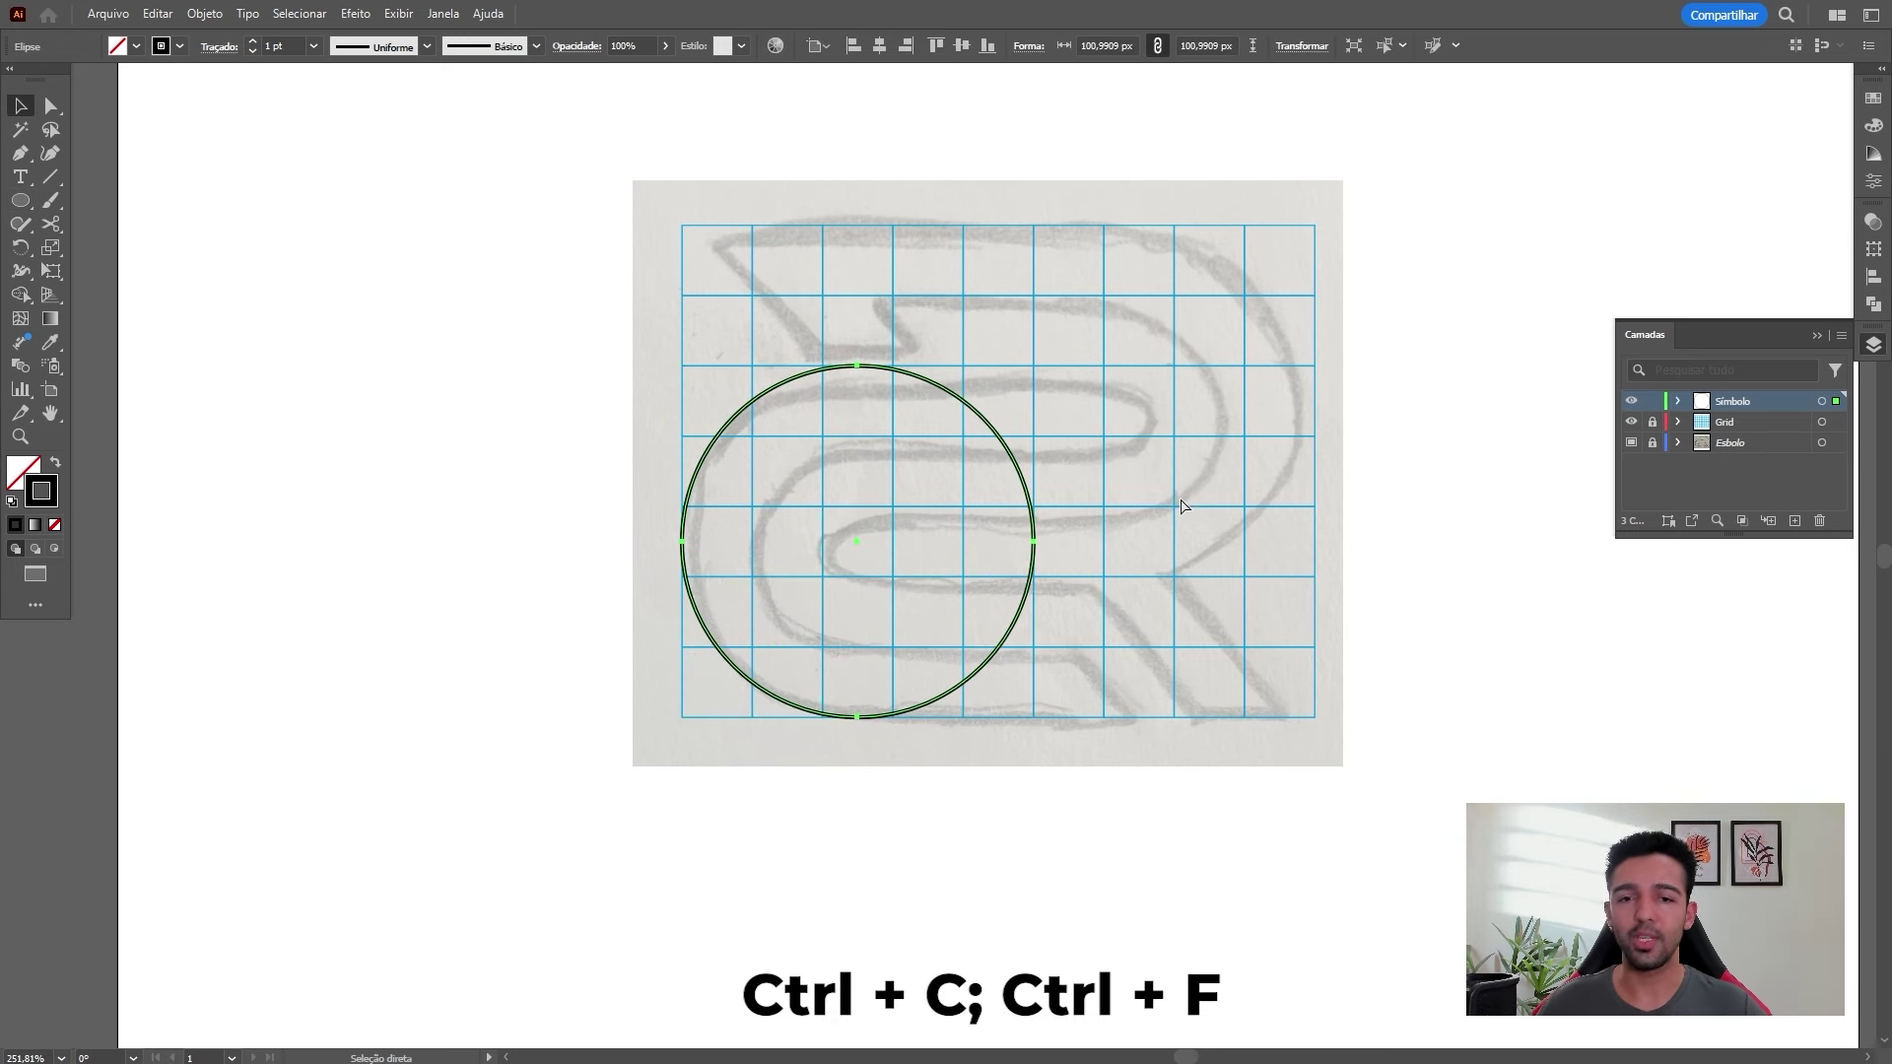
pyautogui.hscroll(5, 1079, 529)
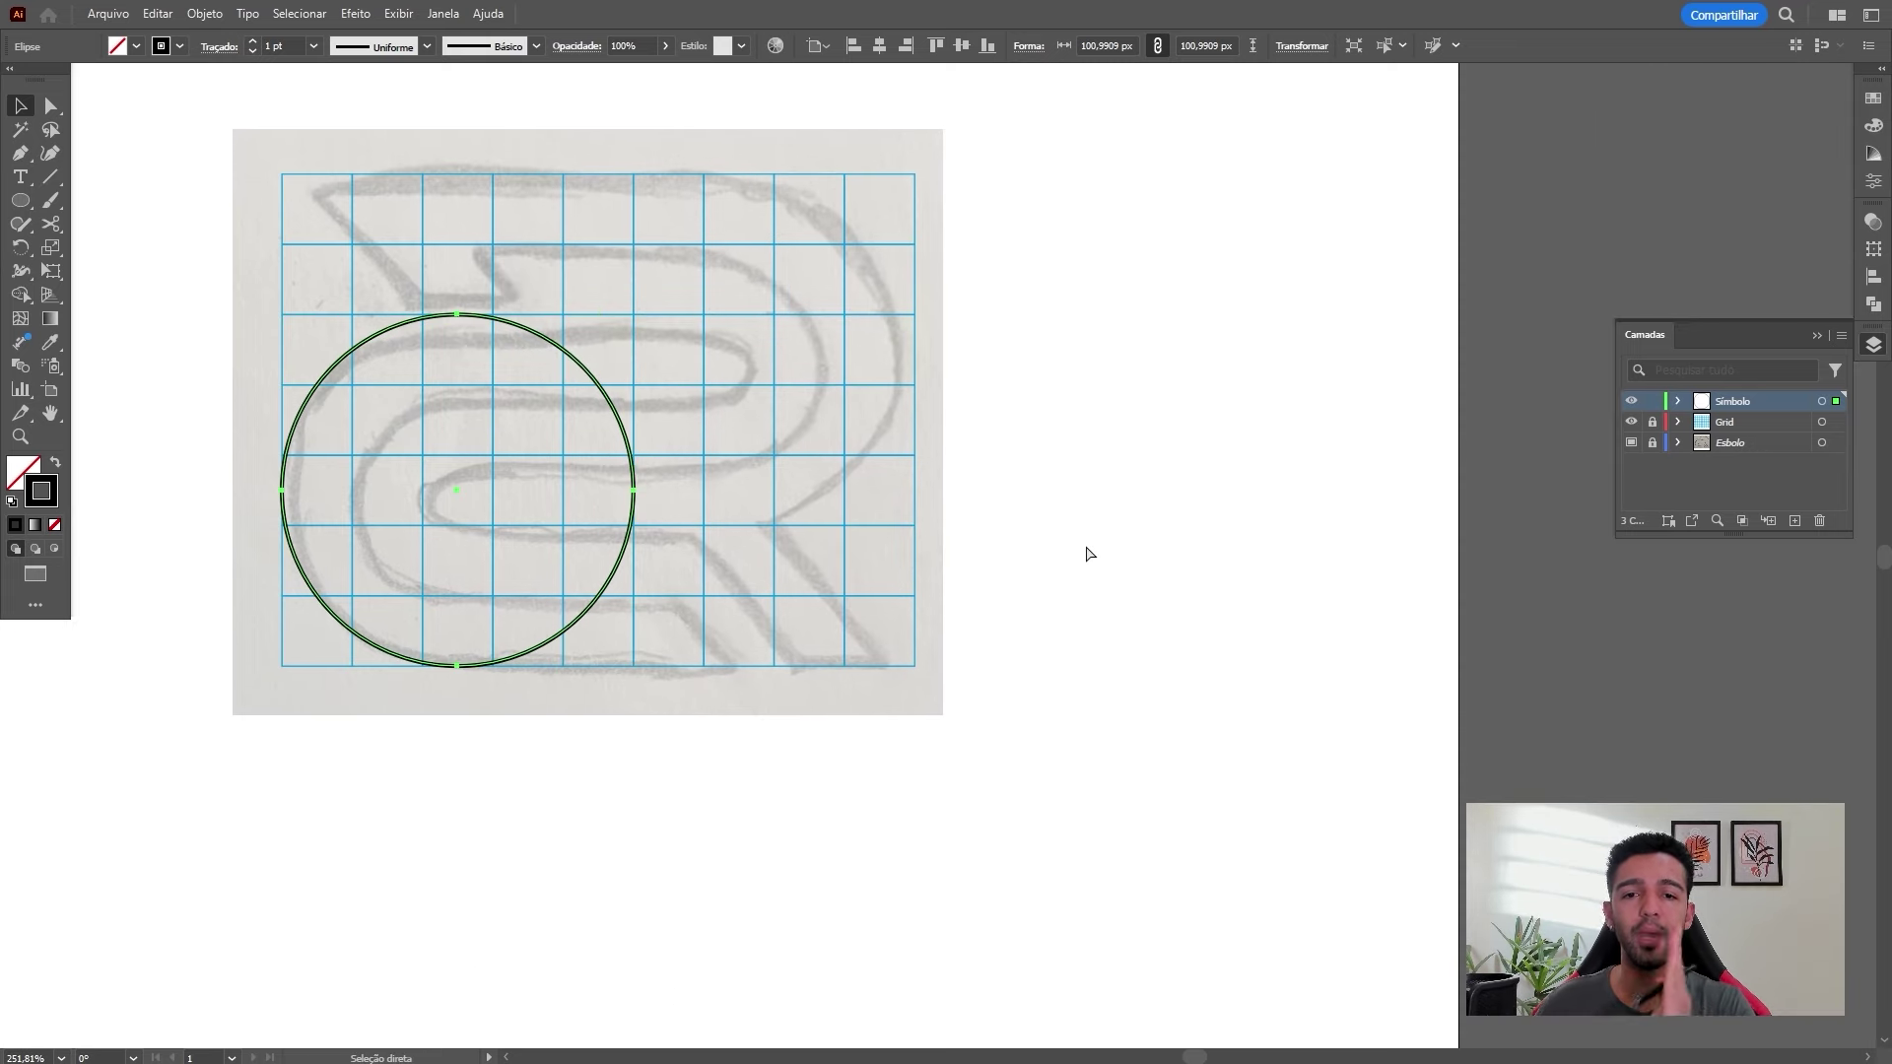
# Duplicate the circle in place and scale the copy about its centre to three grid squares, about 60.6 px
pyautogui.hotkey('ctrl', 'v')
pyautogui.hotkey('ctrl', 'z')
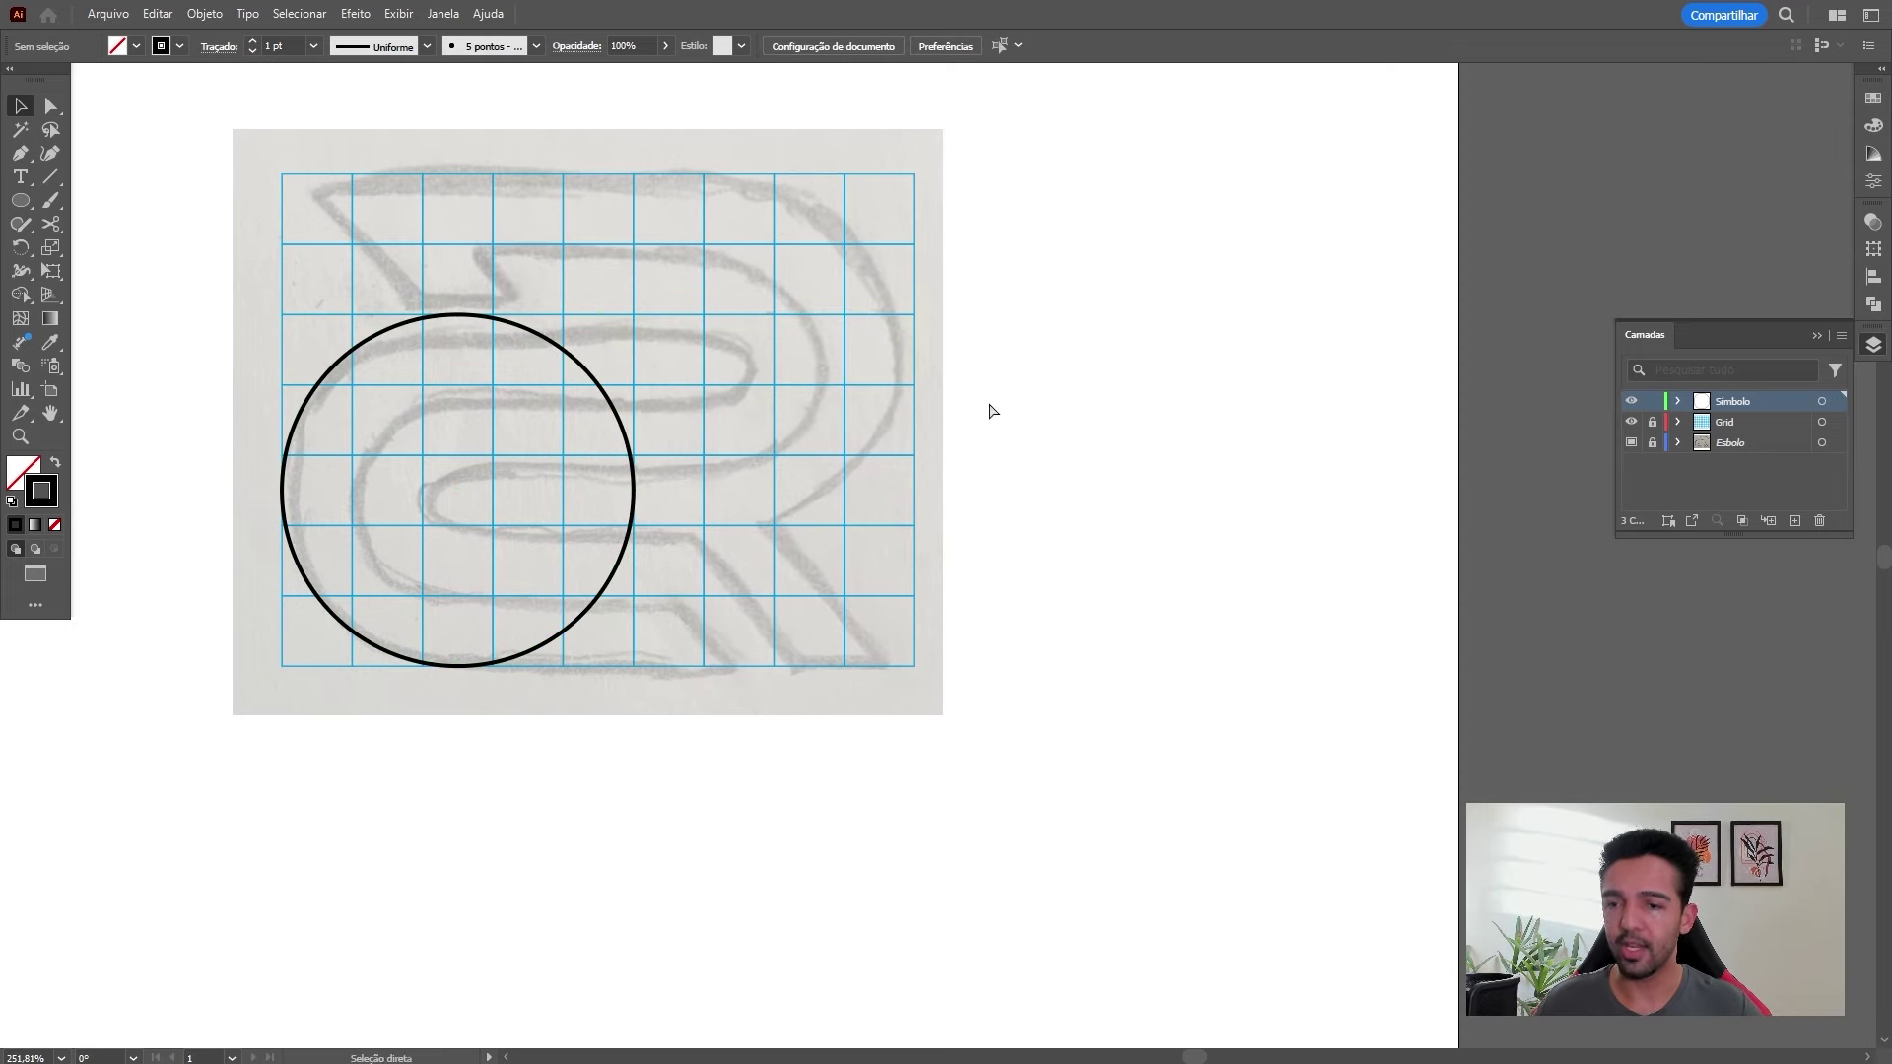
pyautogui.hotkey('ctrl', 'f')
pyautogui.moveTo(670, 461); pyautogui.dragTo(958, 423)
pyautogui.scroll(3, 946, 441)
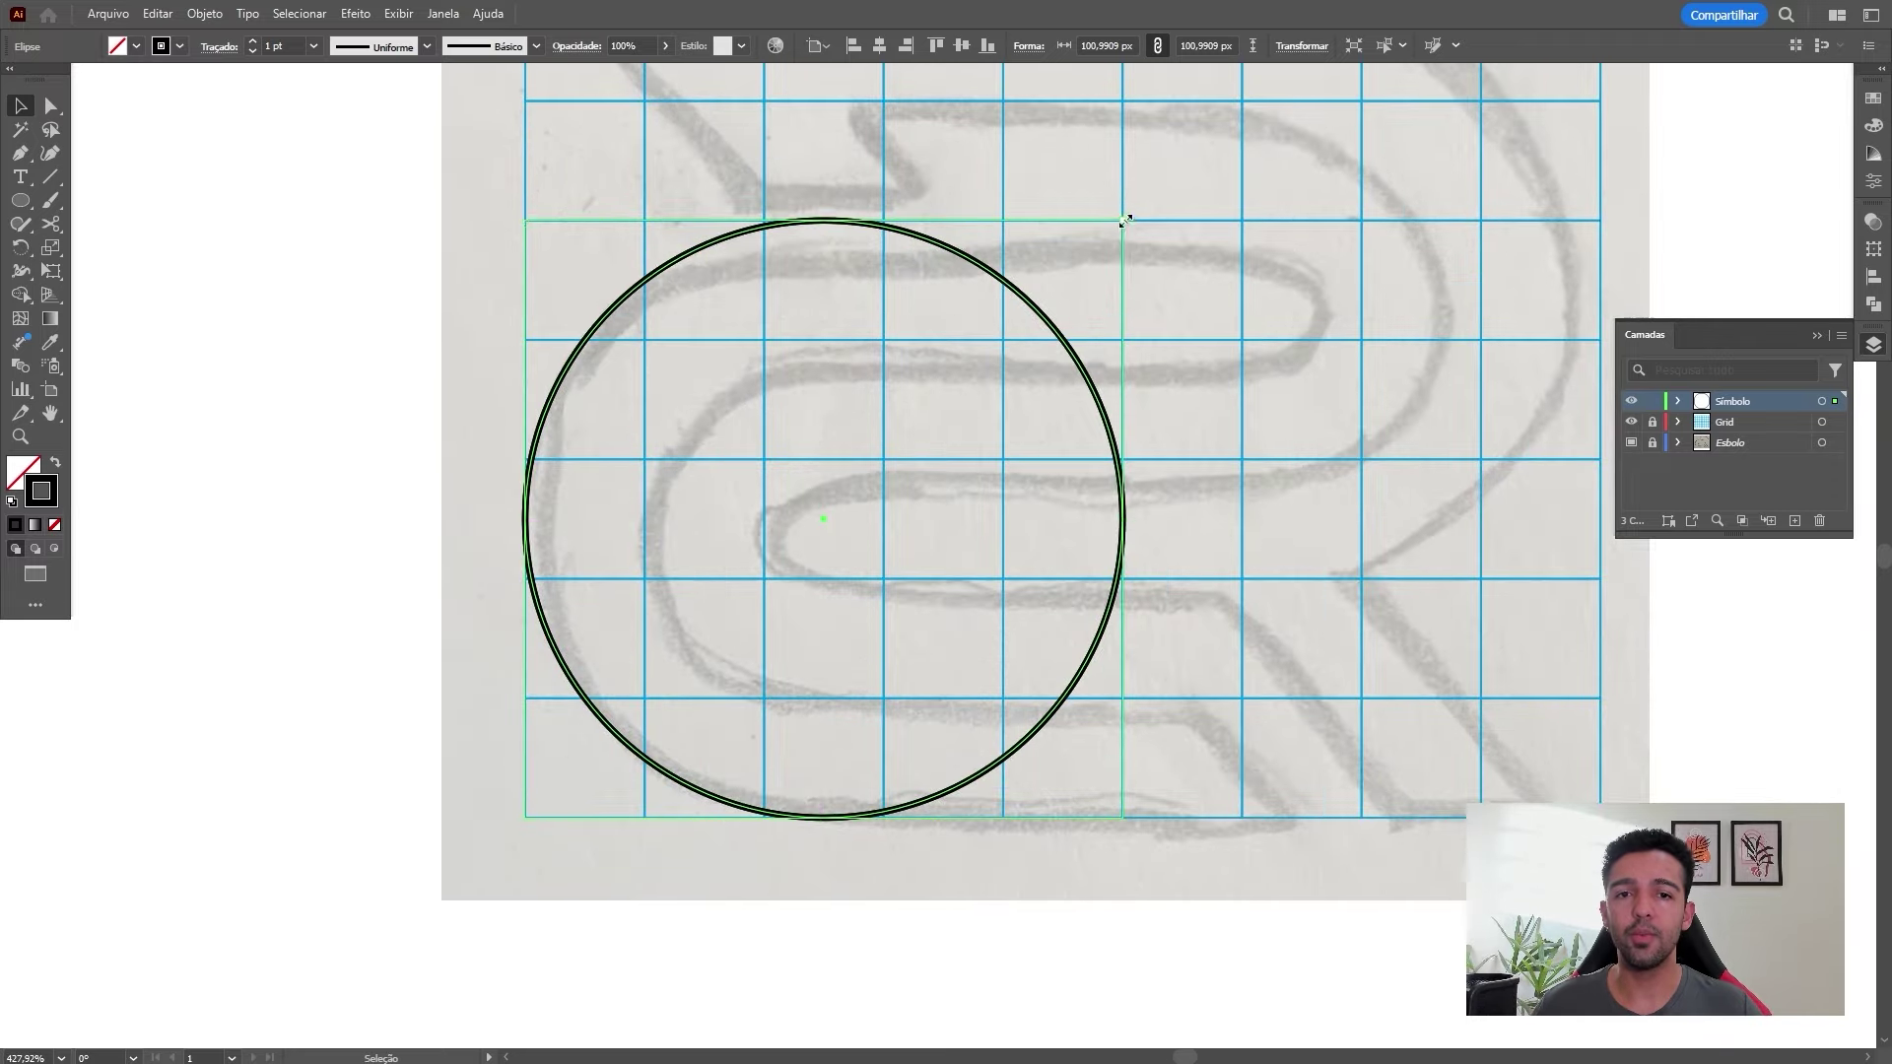
pyautogui.moveTo(1125, 221); pyautogui.dragTo(1005, 340)
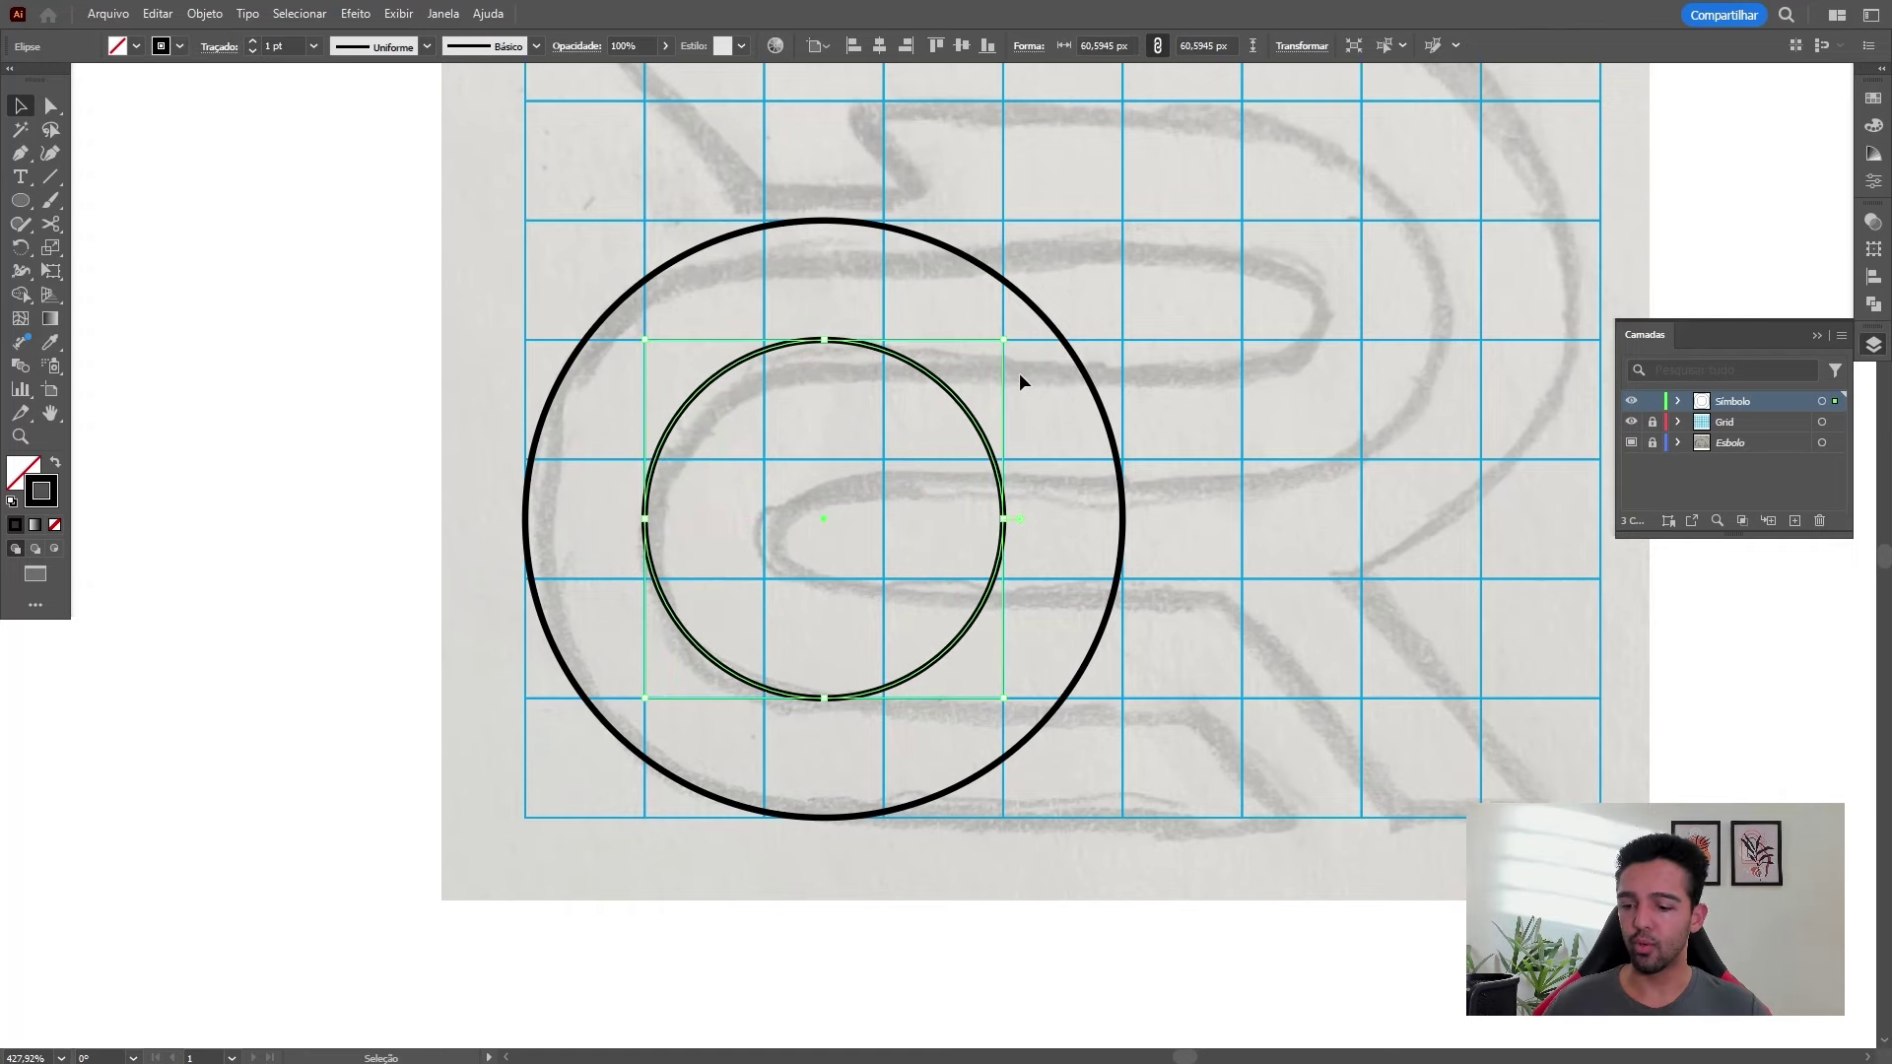
pyautogui.click(1025, 422)
# Check both circles' edges against the grid lines up close in outline view
pyautogui.hotkey('ctrl', 'y')
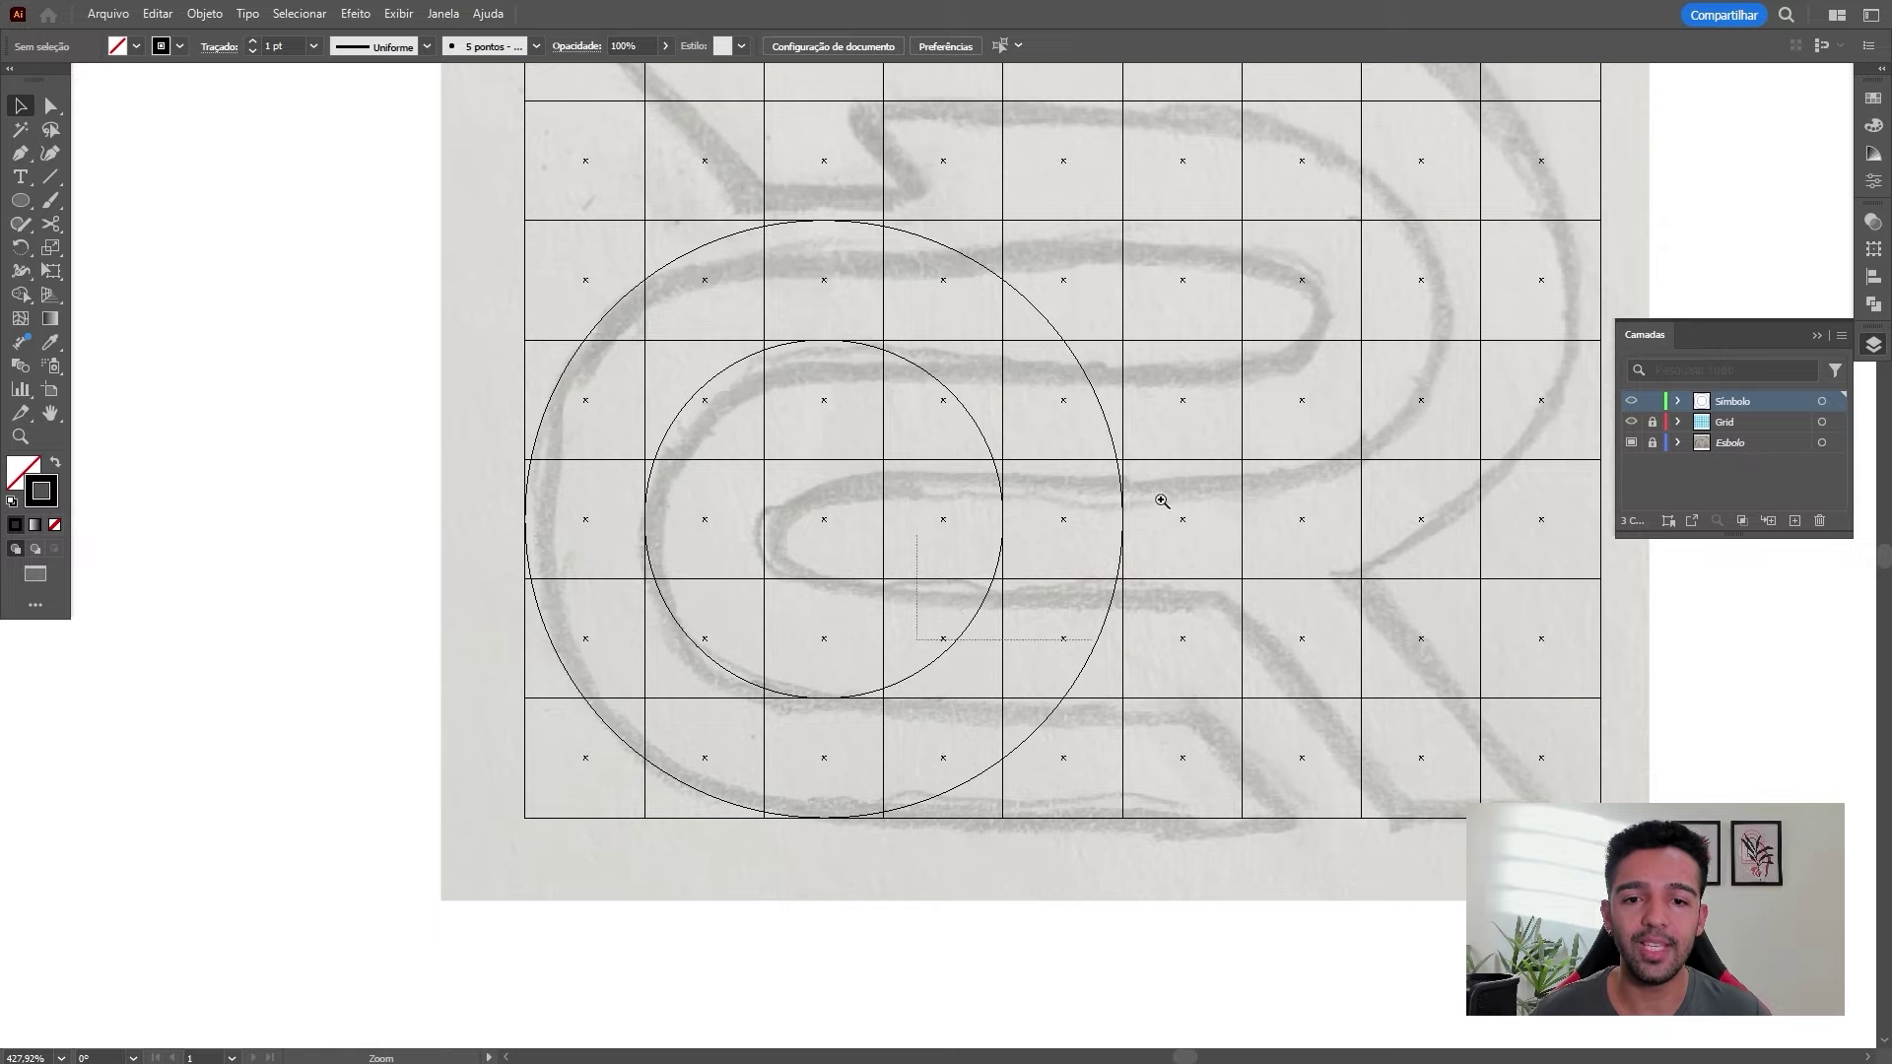
pyautogui.moveTo(1160, 499); pyautogui.dragTo(860, 536)
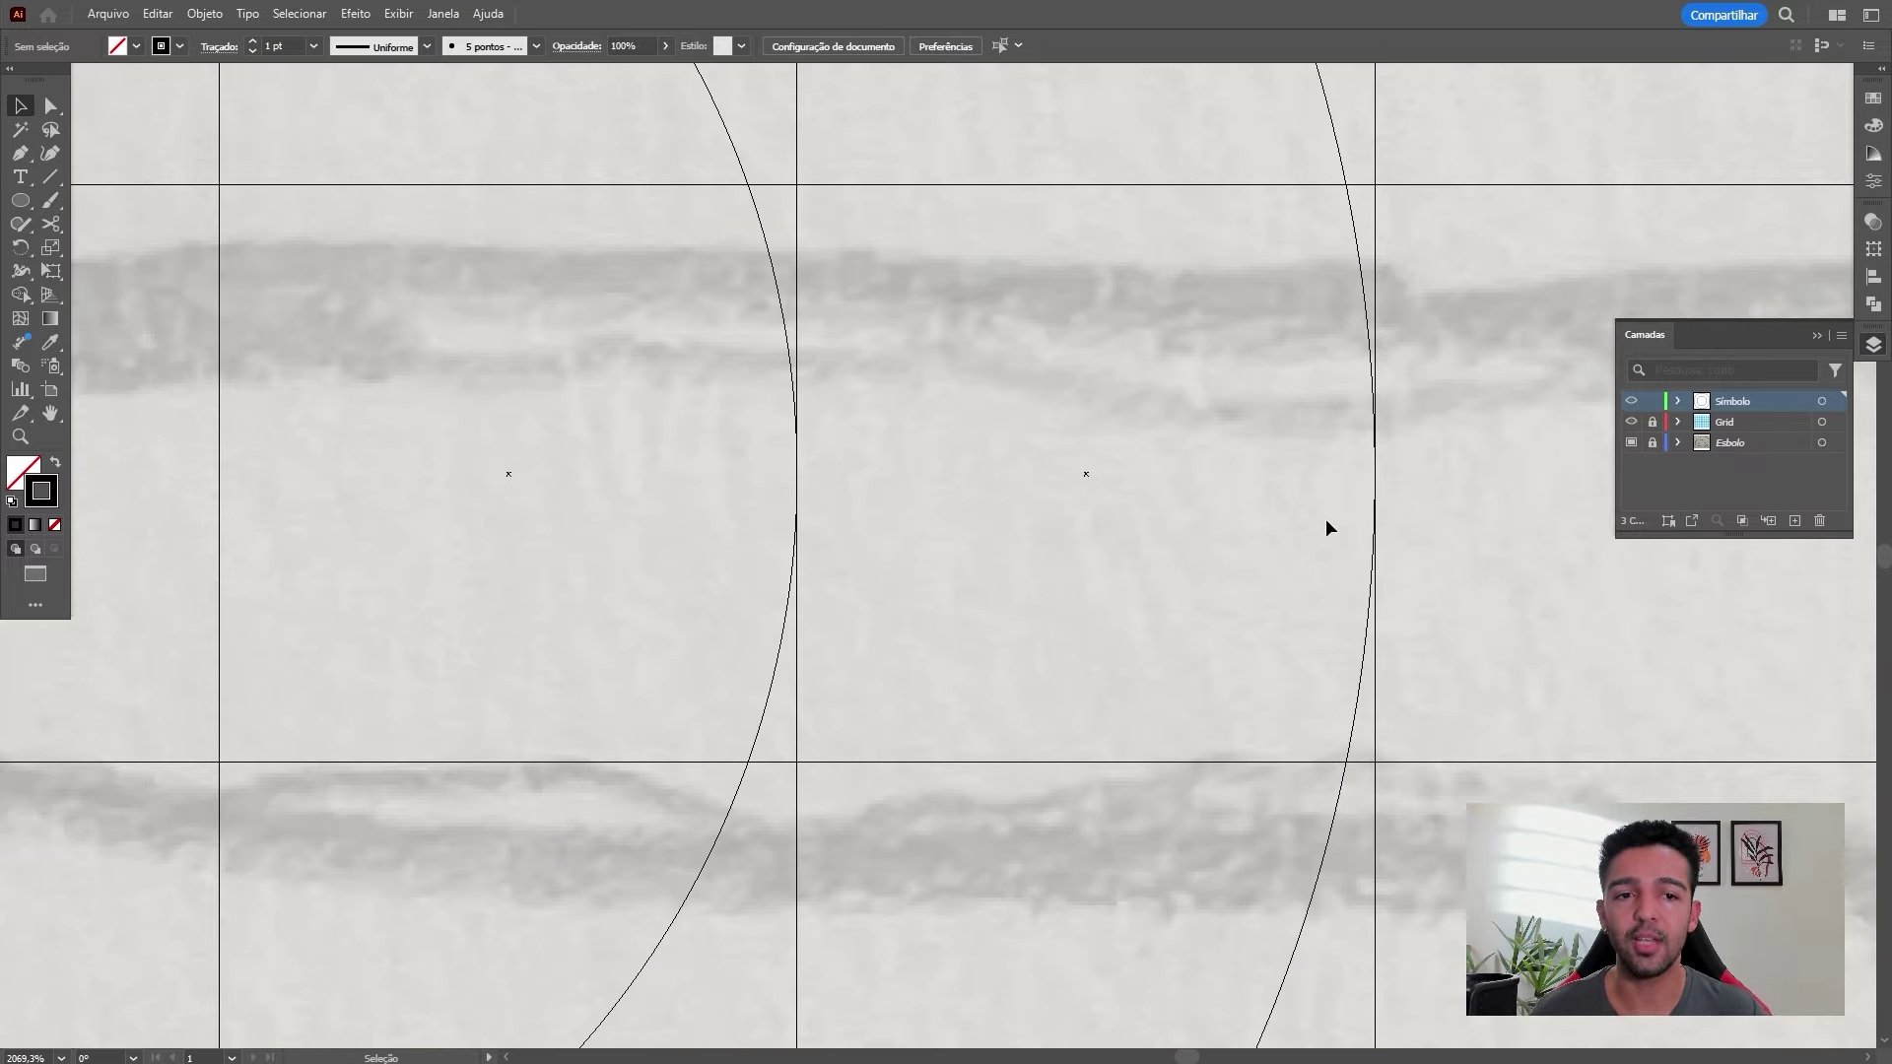
pyautogui.hotkey('ctrl', 'y')
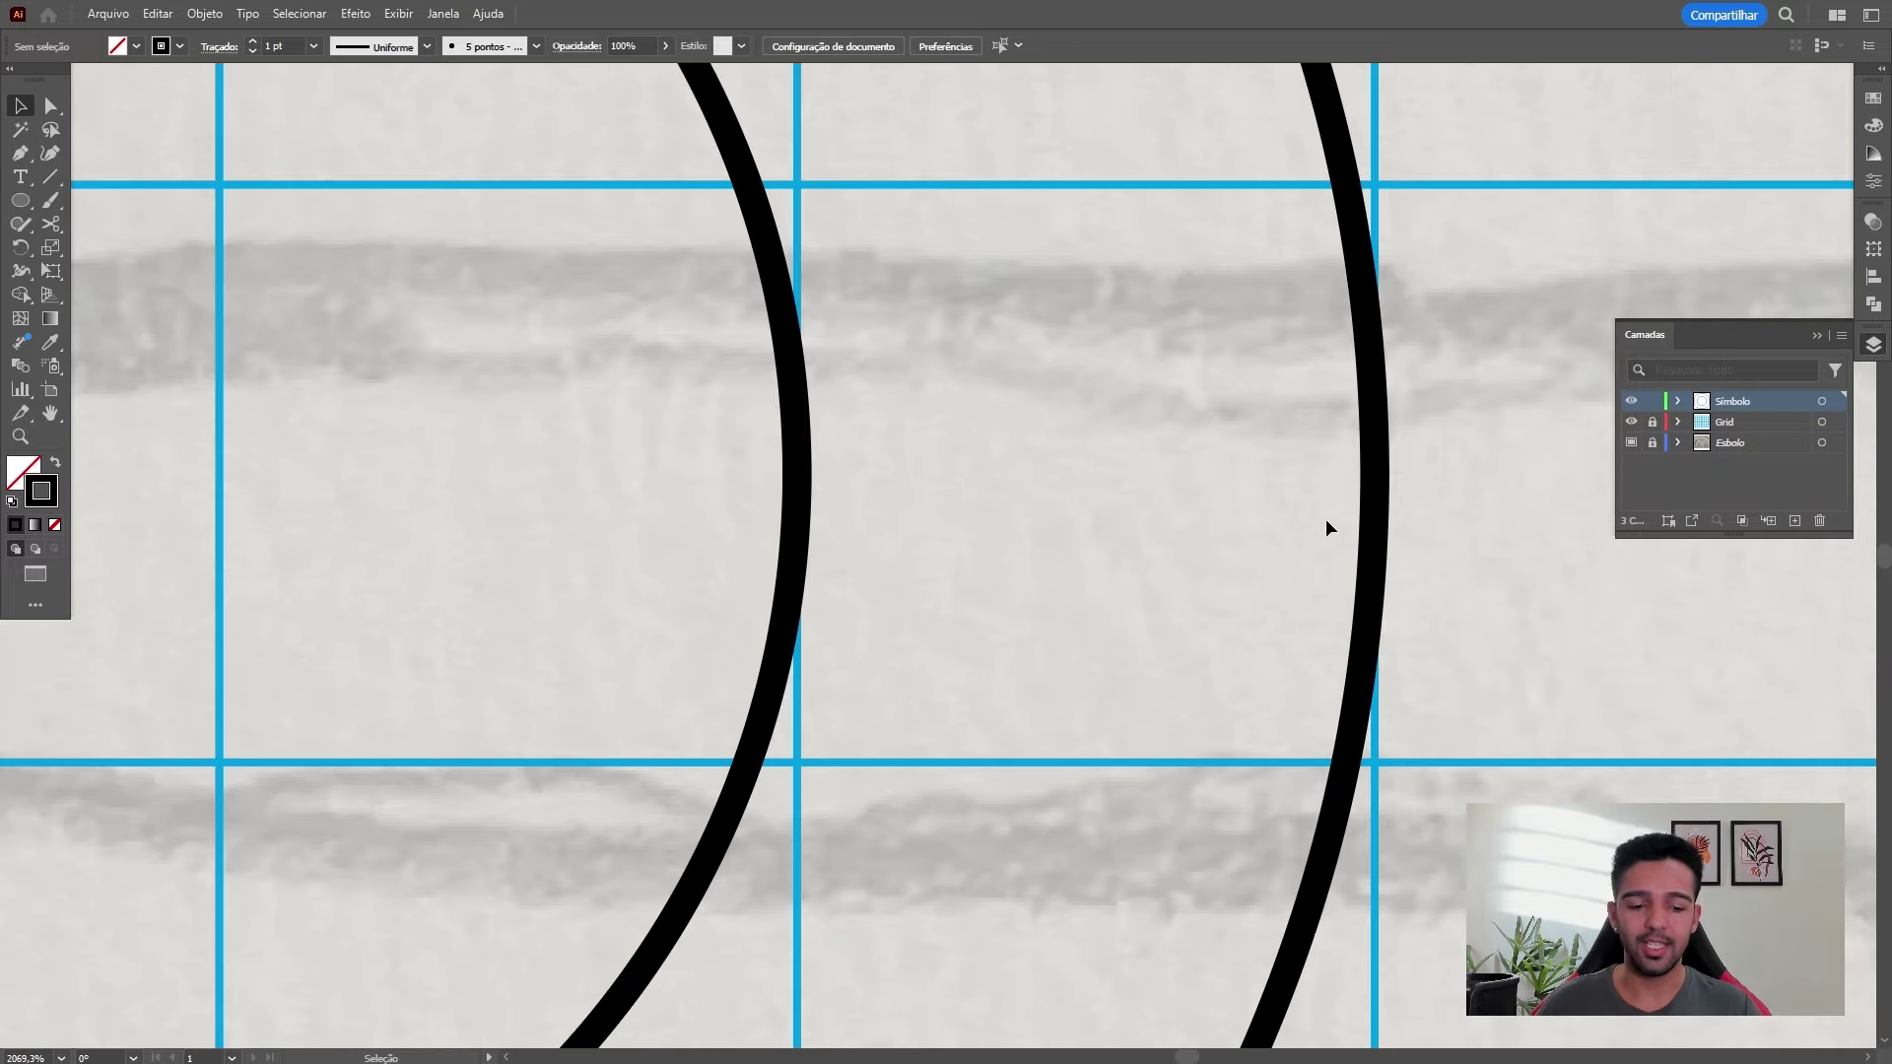
pyautogui.hotkey('ctrl', '-')
pyautogui.hotkey('ctrl', '-')
pyautogui.hotkey('ctrl', '-')
pyautogui.hotkey('ctrl', '-')
pyautogui.hotkey('ctrl', '-')
pyautogui.hotkey('ctrl', '-')
pyautogui.hotkey('ctrl', '+')
pyautogui.hotkey('ctrl', '+')
pyautogui.hotkey('ctrl', '+')
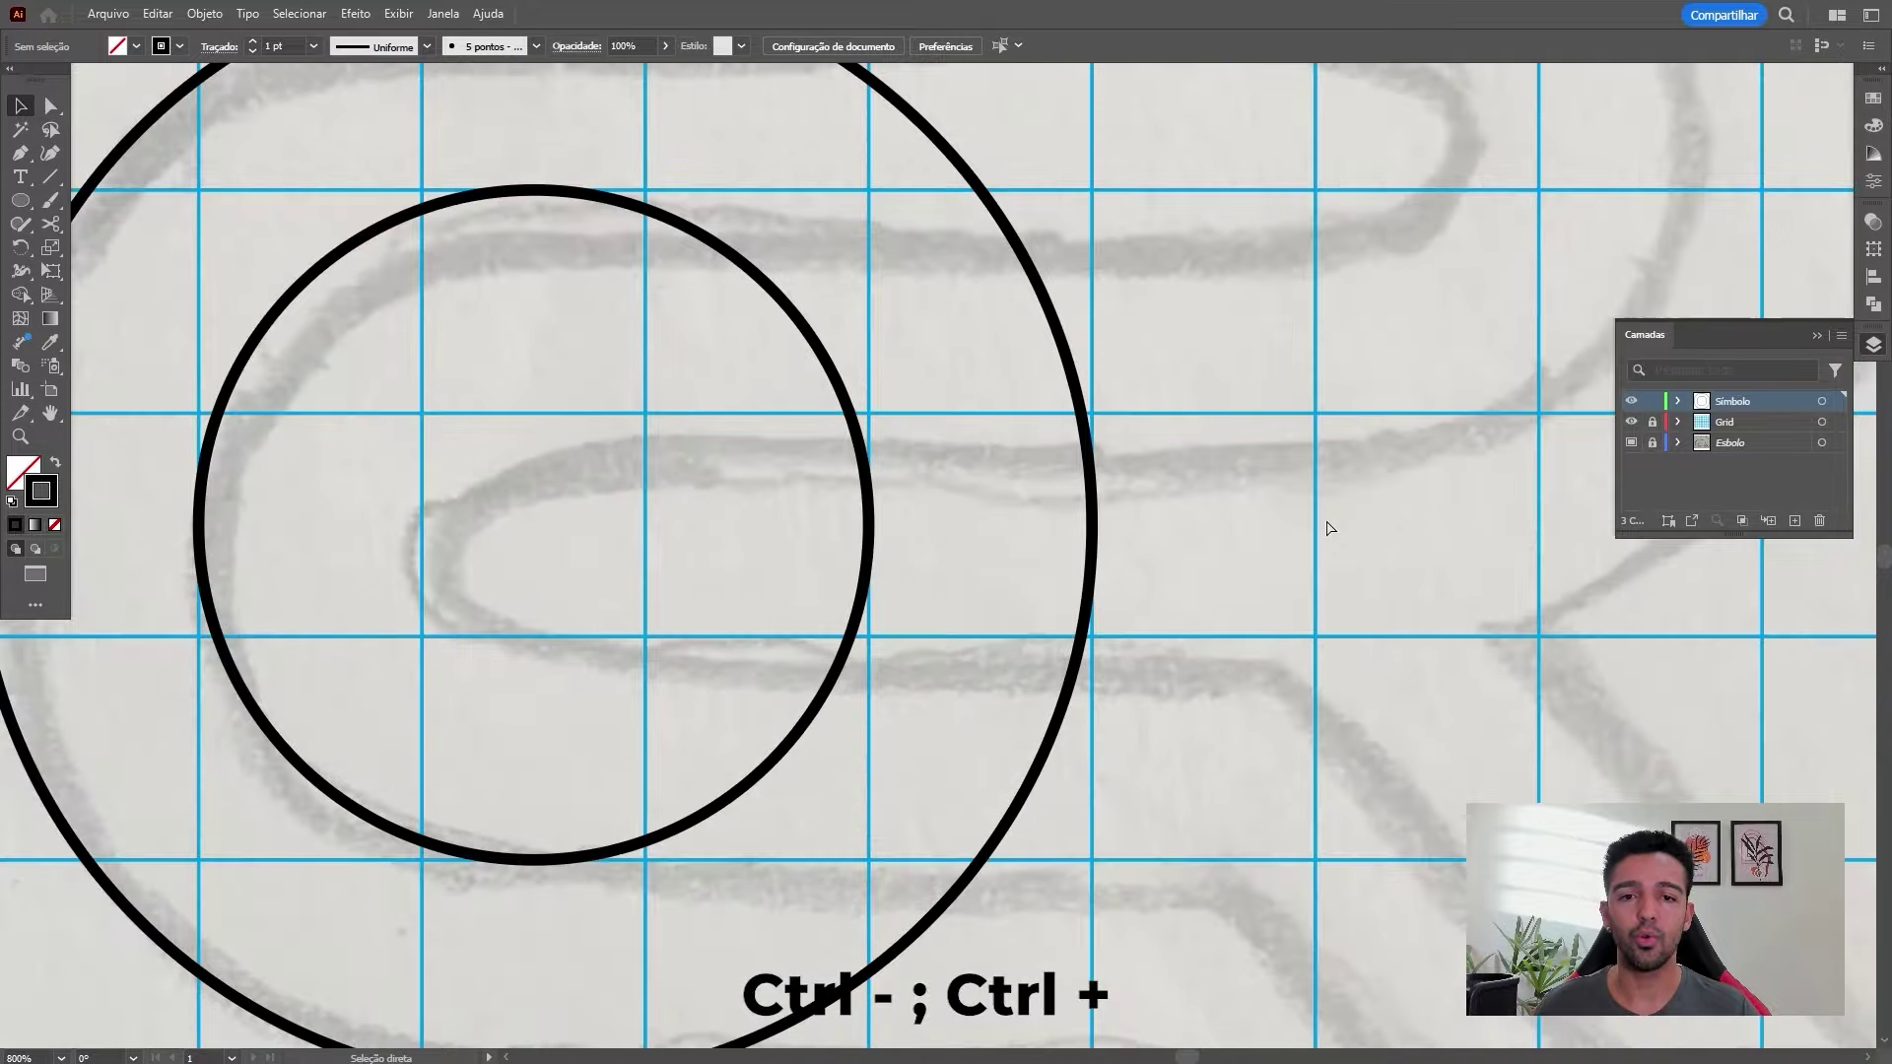
pyautogui.keyDown('alt'); pyautogui.scroll(-6, 1326, 443); pyautogui.keyUp('alt')
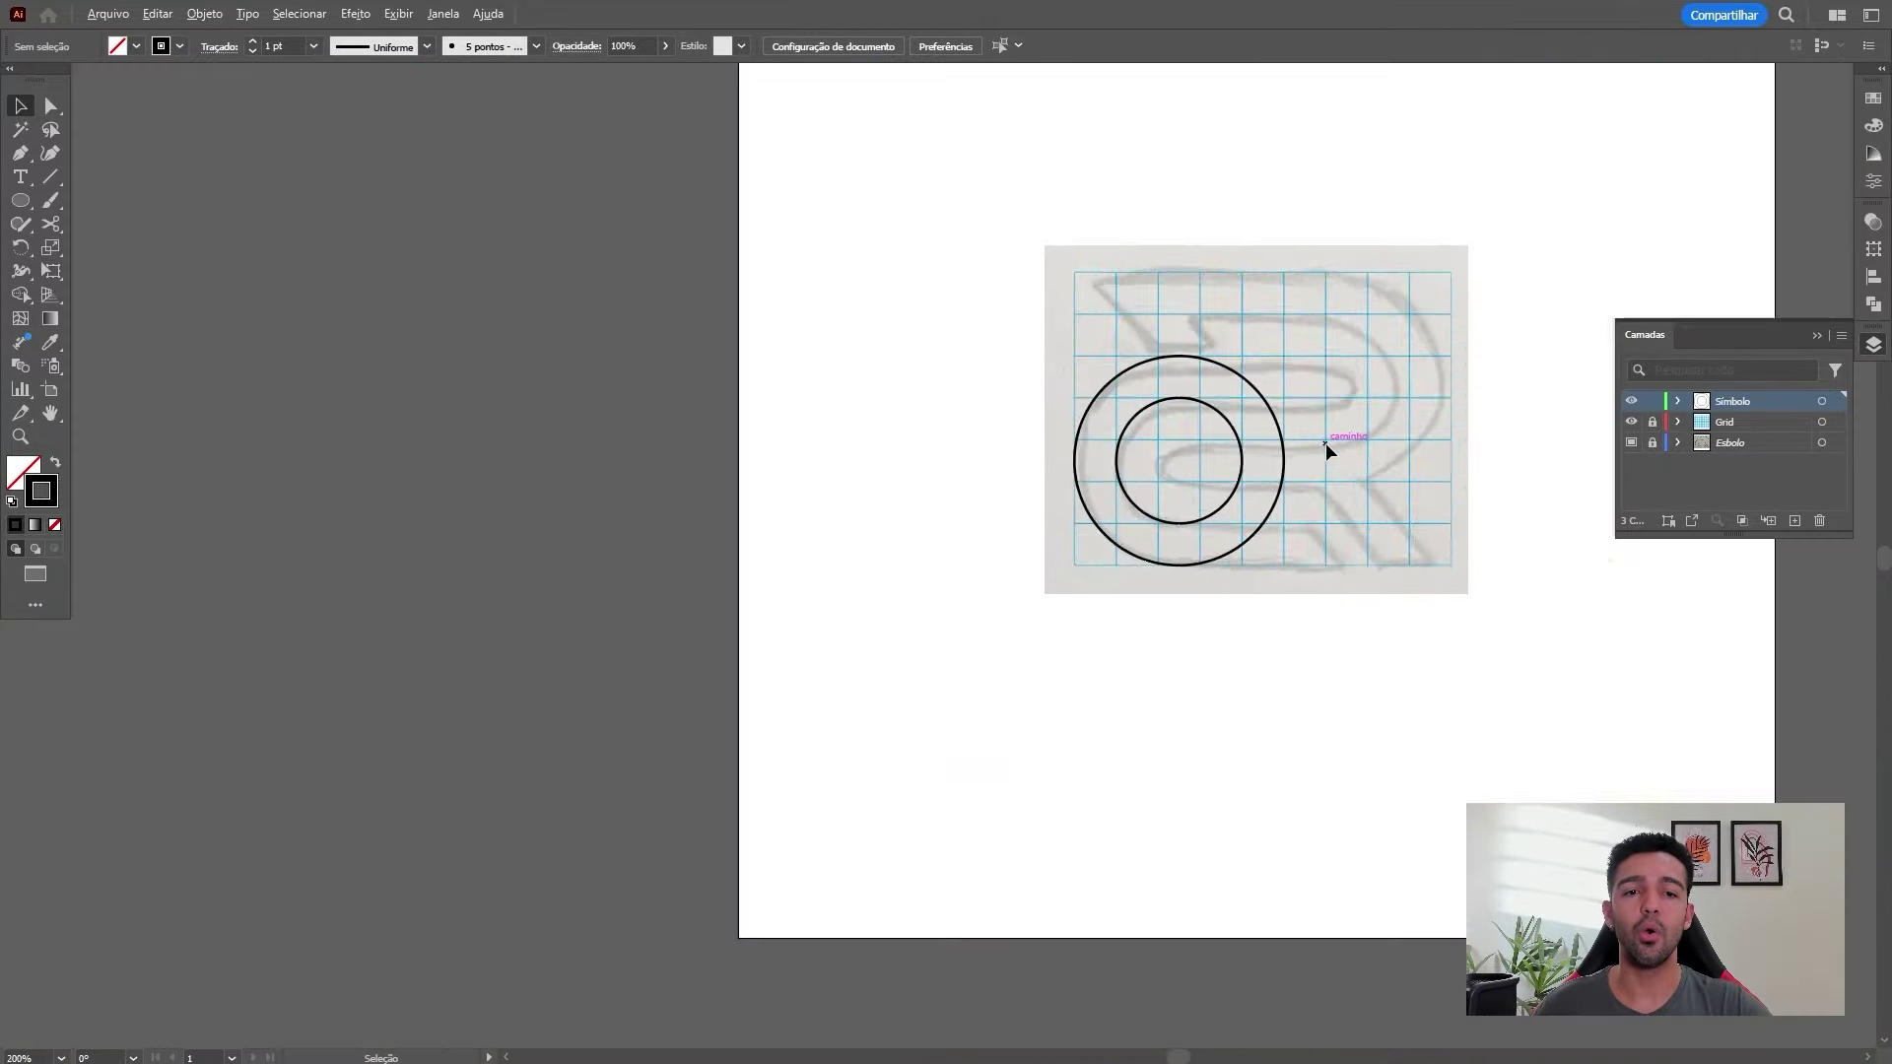
pyautogui.keyDown('alt'); pyautogui.scroll(3, 1326, 442); pyautogui.keyUp('alt')
pyautogui.keyDown('alt'); pyautogui.scroll(-4, 1321, 458); pyautogui.keyUp('alt')
pyautogui.keyDown('alt'); pyautogui.scroll(3, 630, 288); pyautogui.keyUp('alt')
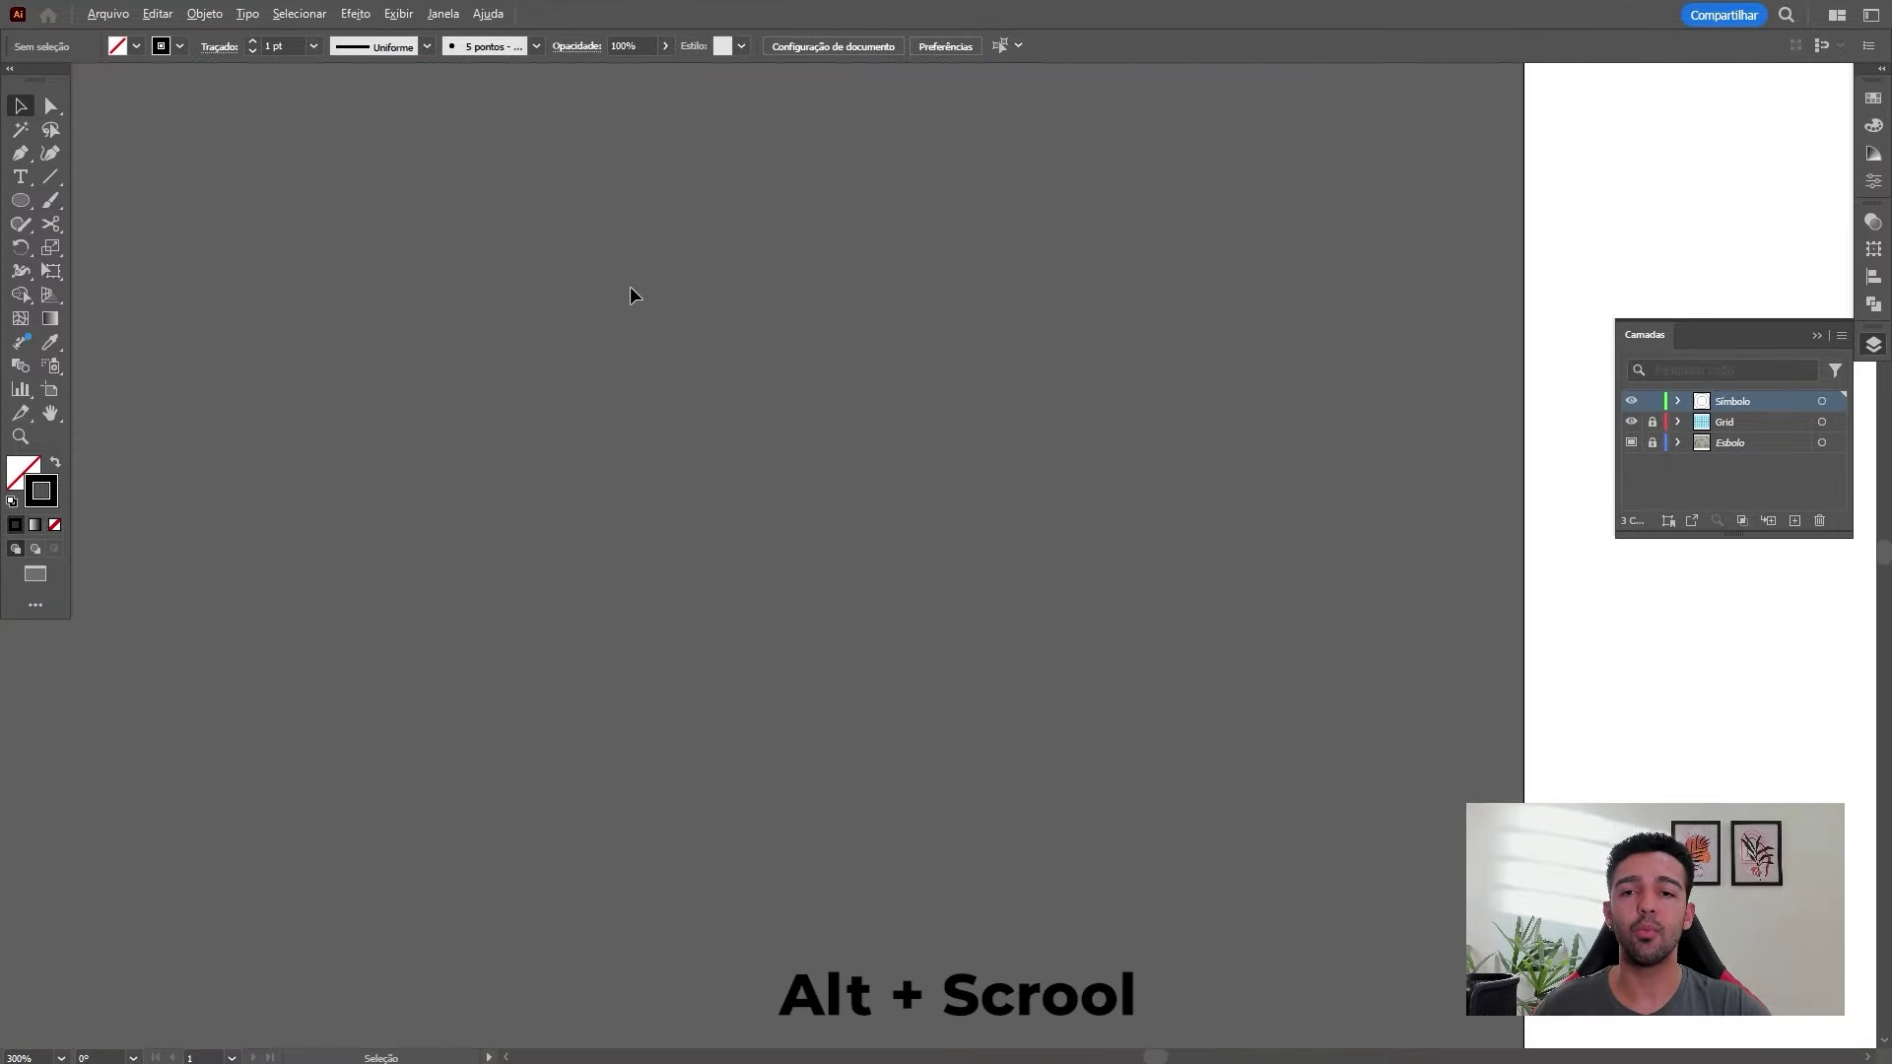
pyautogui.keyDown('alt'); pyautogui.scroll(-5, 1025, 430); pyautogui.keyUp('alt')
pyautogui.keyDown('alt'); pyautogui.scroll(4, 917, 337); pyautogui.keyUp('alt')
pyautogui.moveTo(975, 454); pyautogui.dragTo(1082, 504)
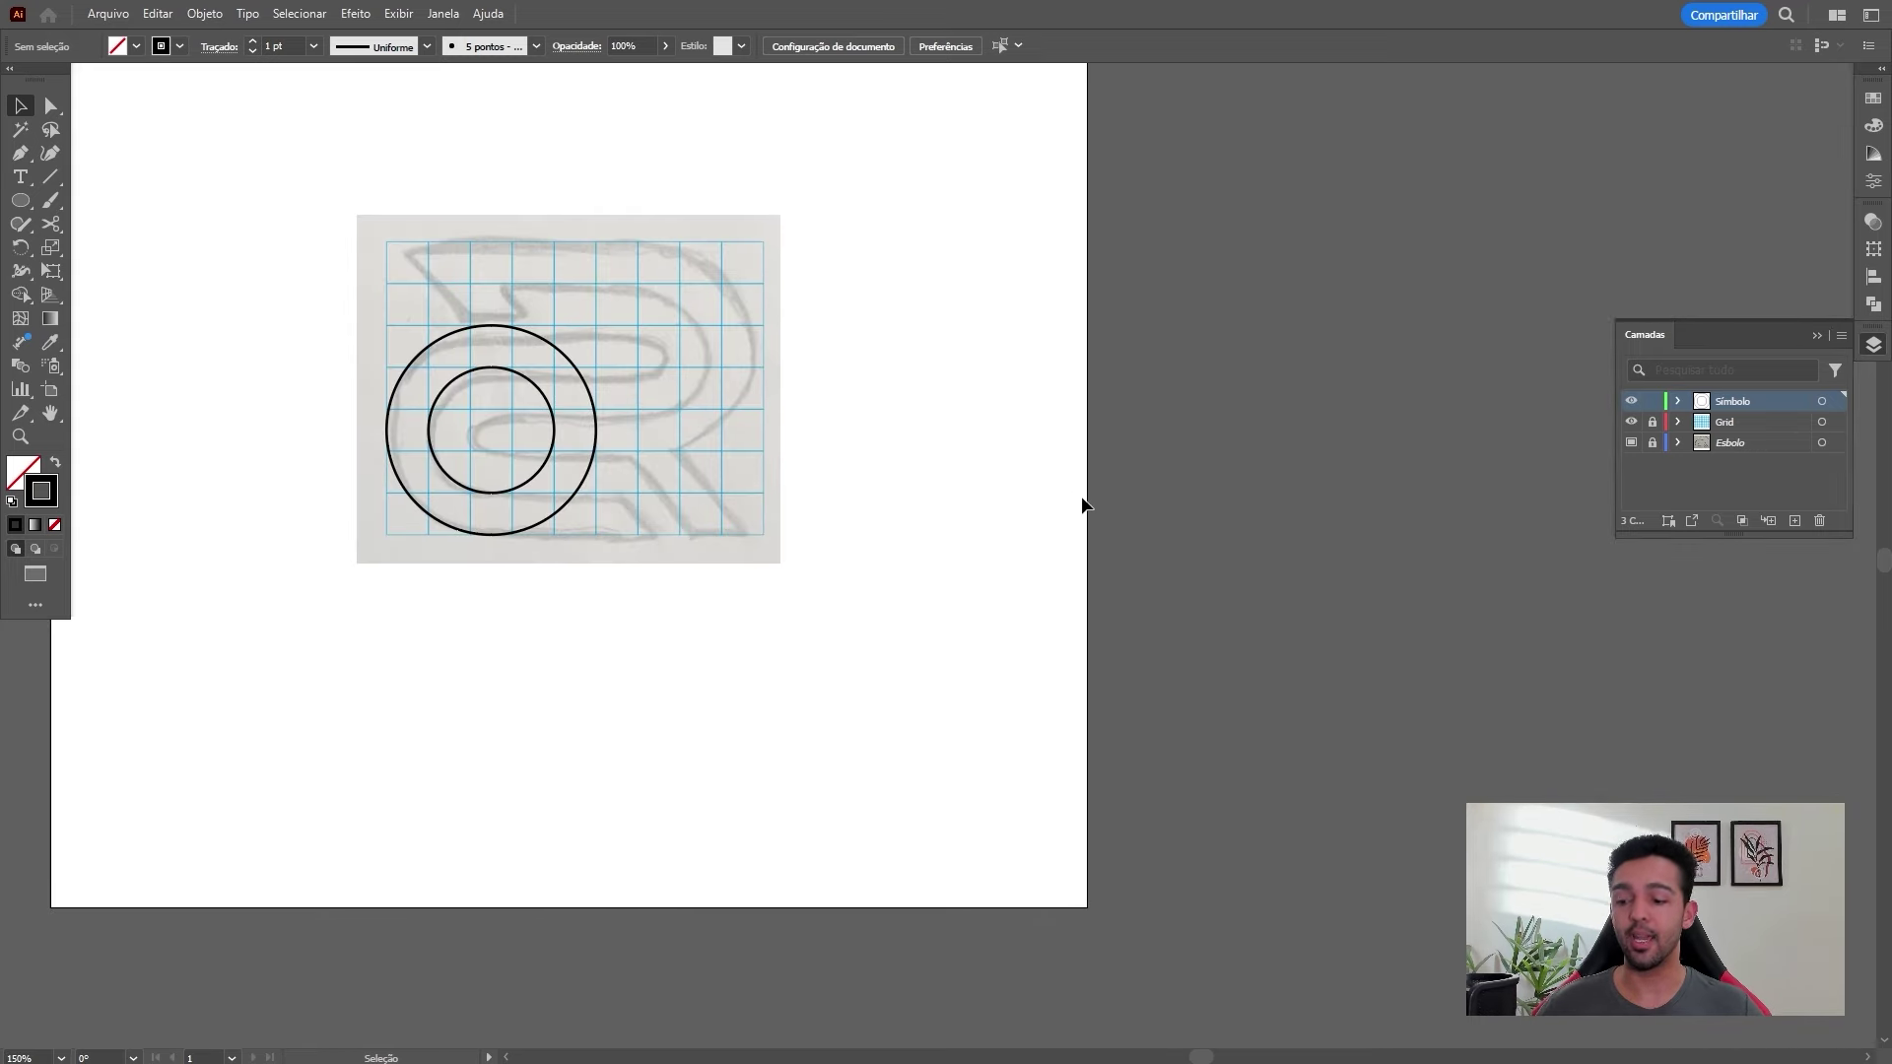
pyautogui.press('ctrl')
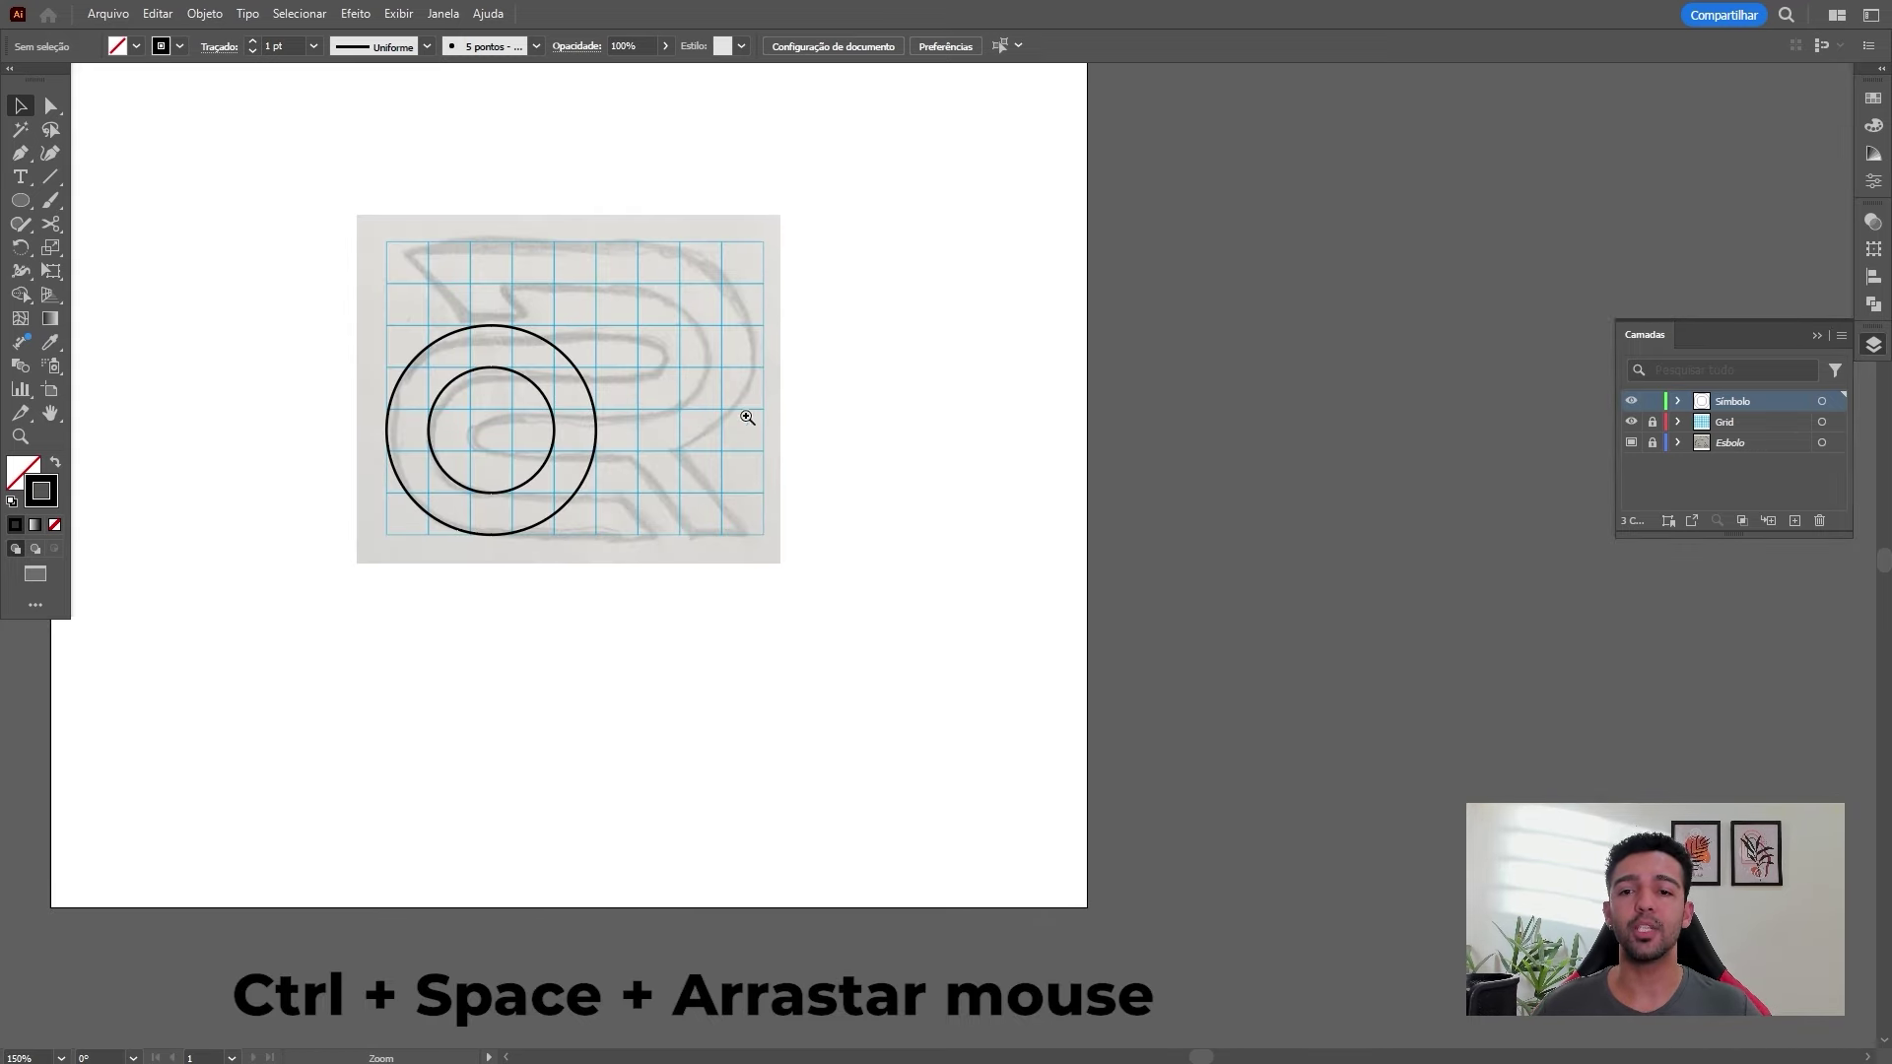
# Duplicate the inner circle in place and scale the copy about its centre to one grid square, about 20.2 px
pyautogui.moveTo(496, 398); pyautogui.dragTo(761, 481)
pyautogui.press('space')
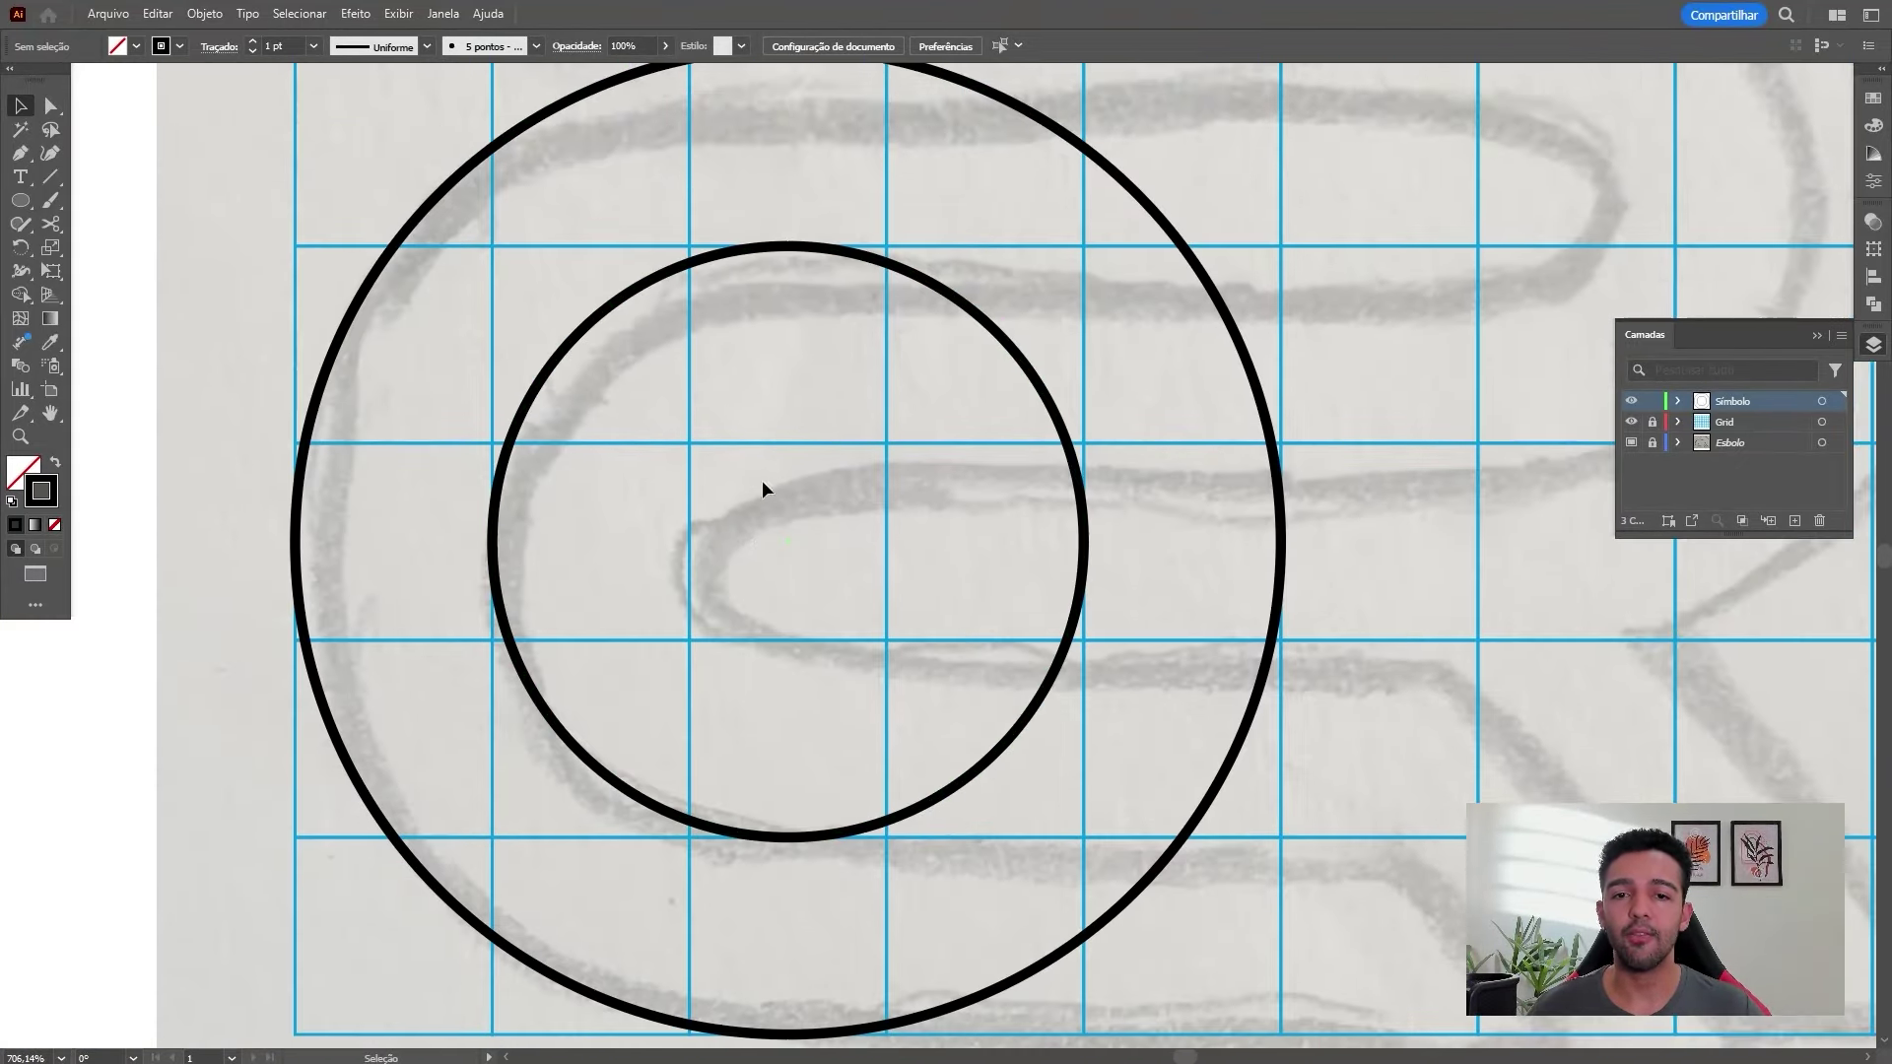
pyautogui.click(1084, 458)
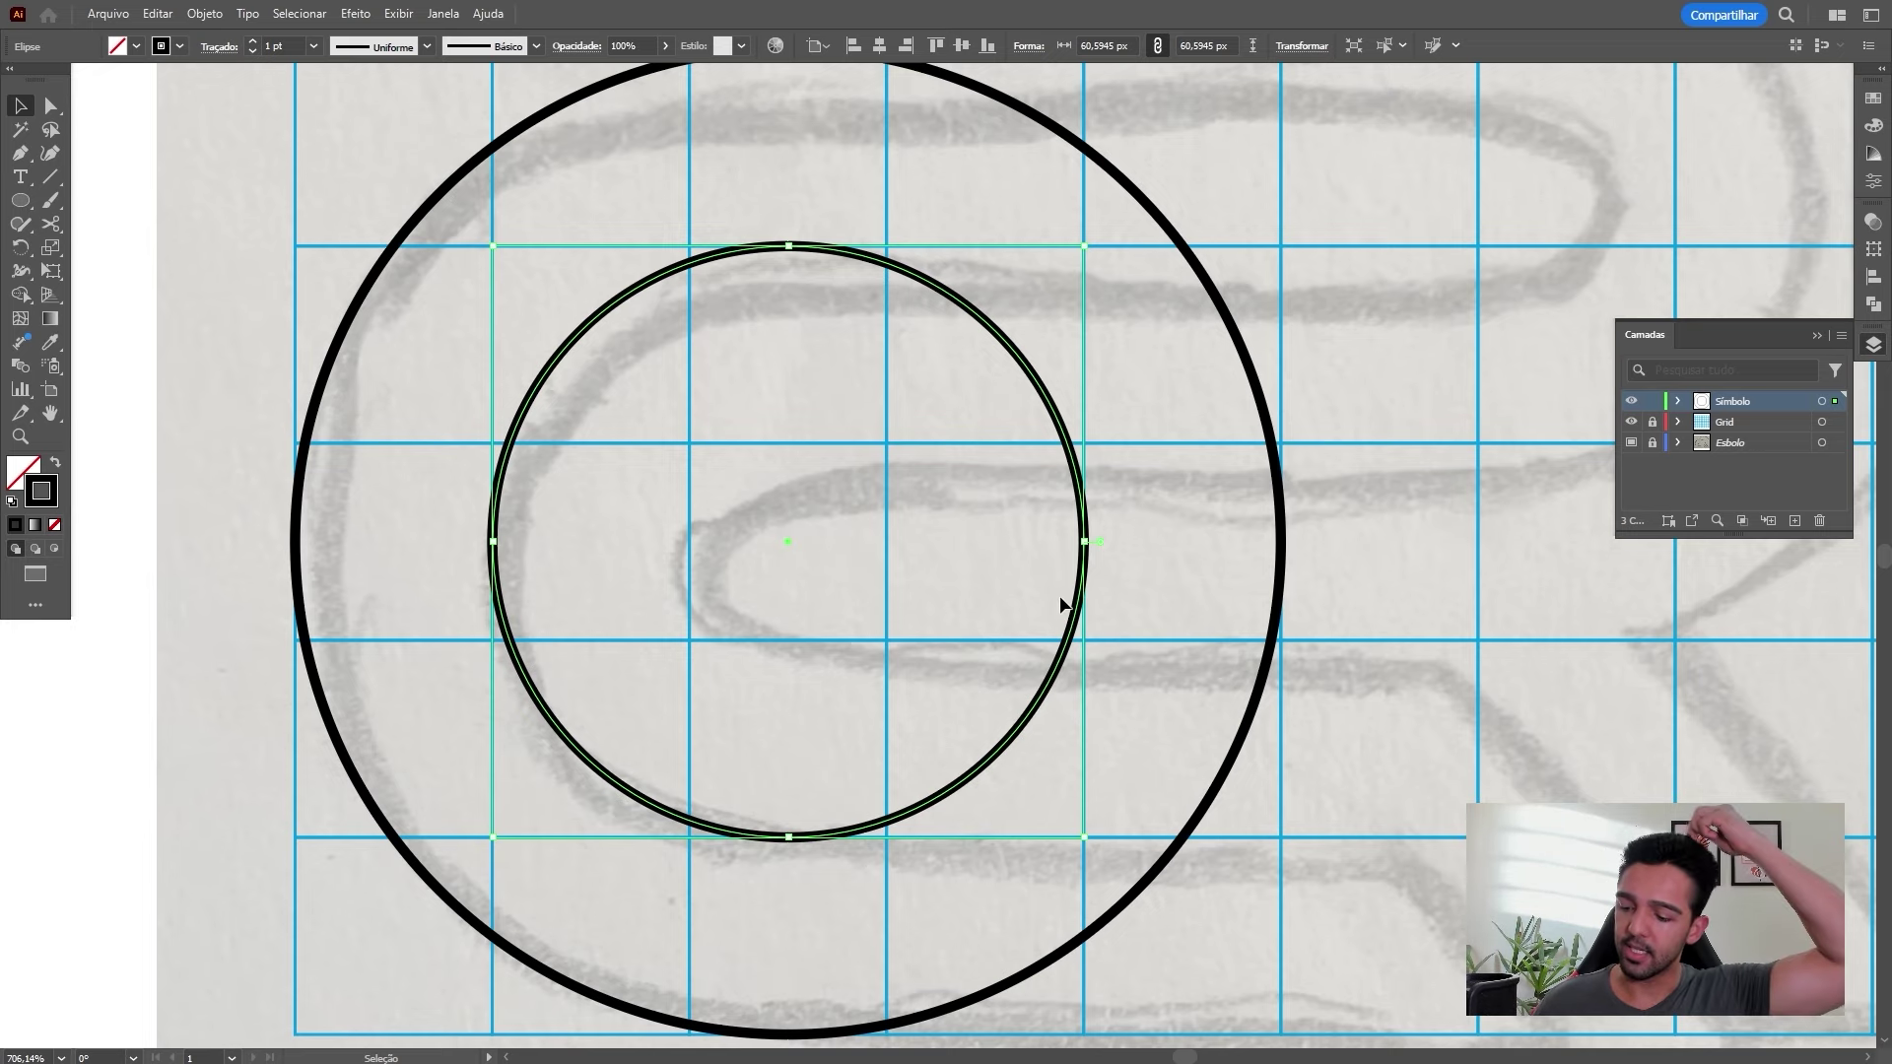
pyautogui.press('a')
pyautogui.press('v')
pyautogui.hotkey('ctrl', 'c')
pyautogui.hotkey('ctrl', 'f')
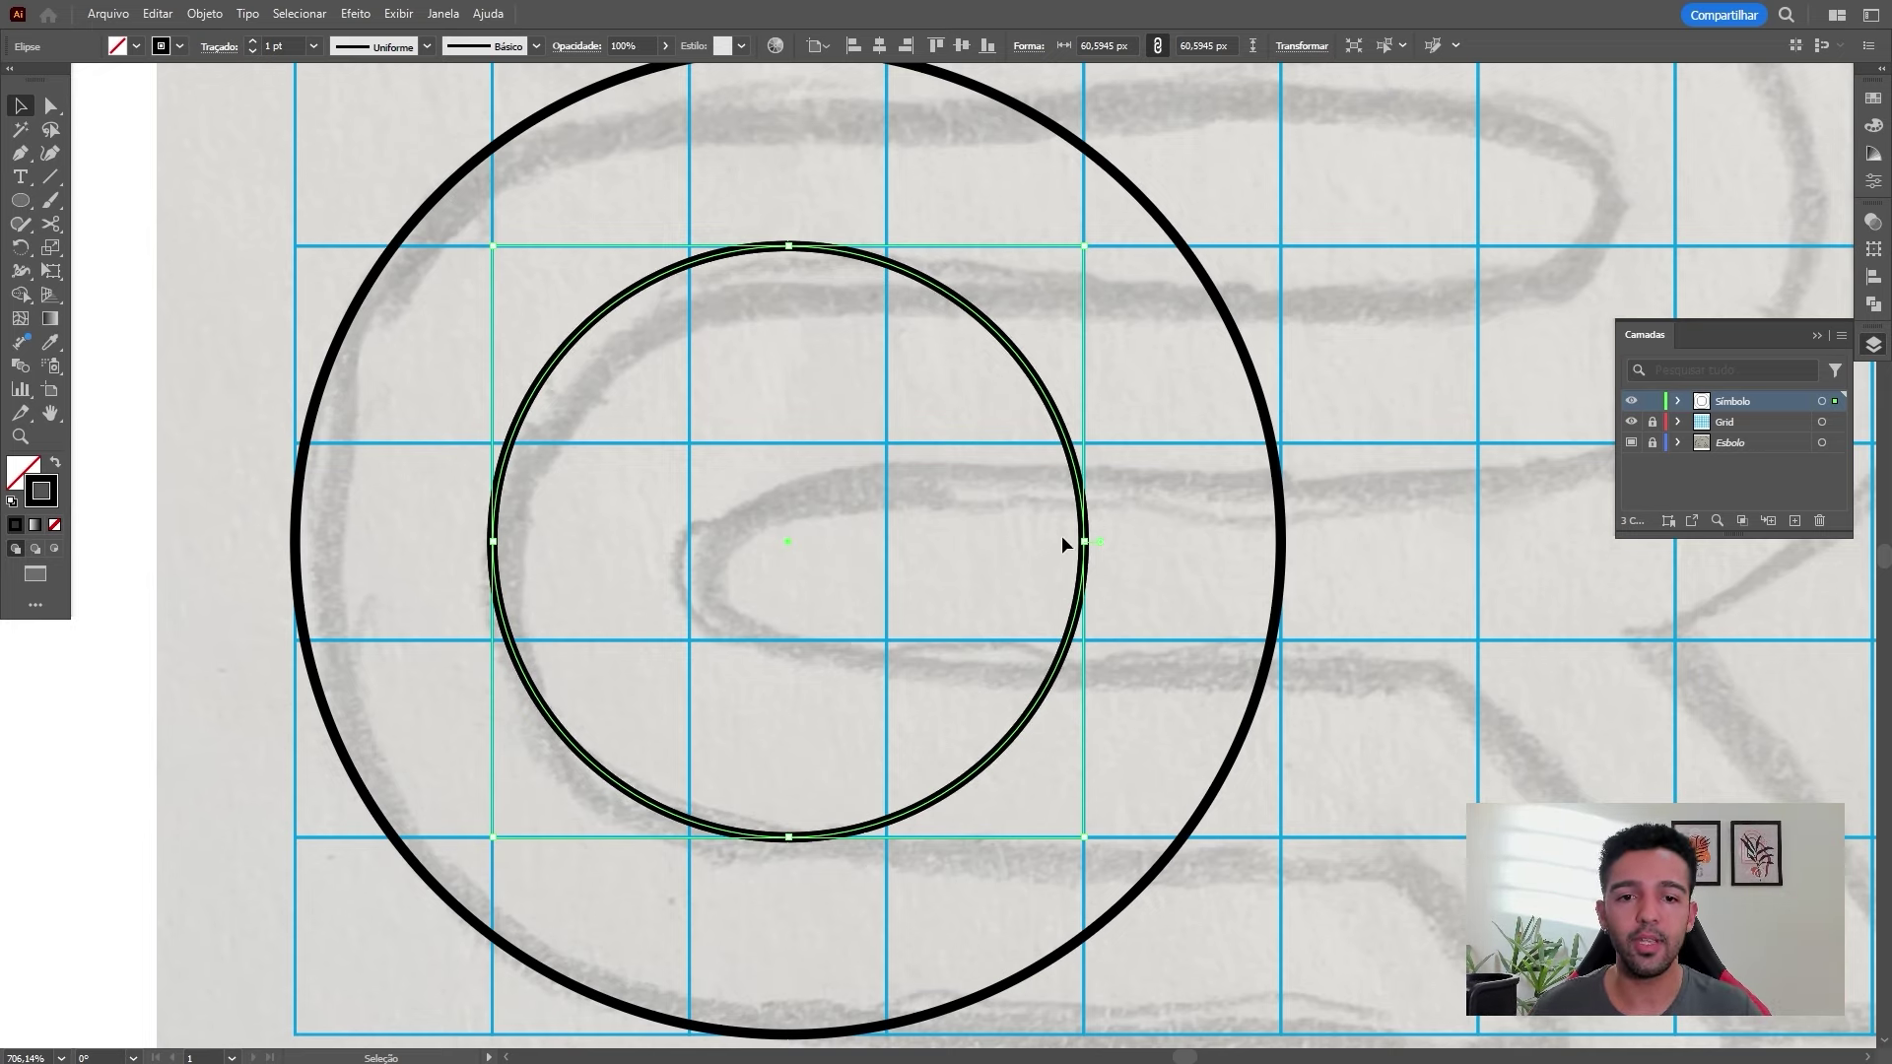
pyautogui.moveTo(1084, 541); pyautogui.dragTo(890, 543)
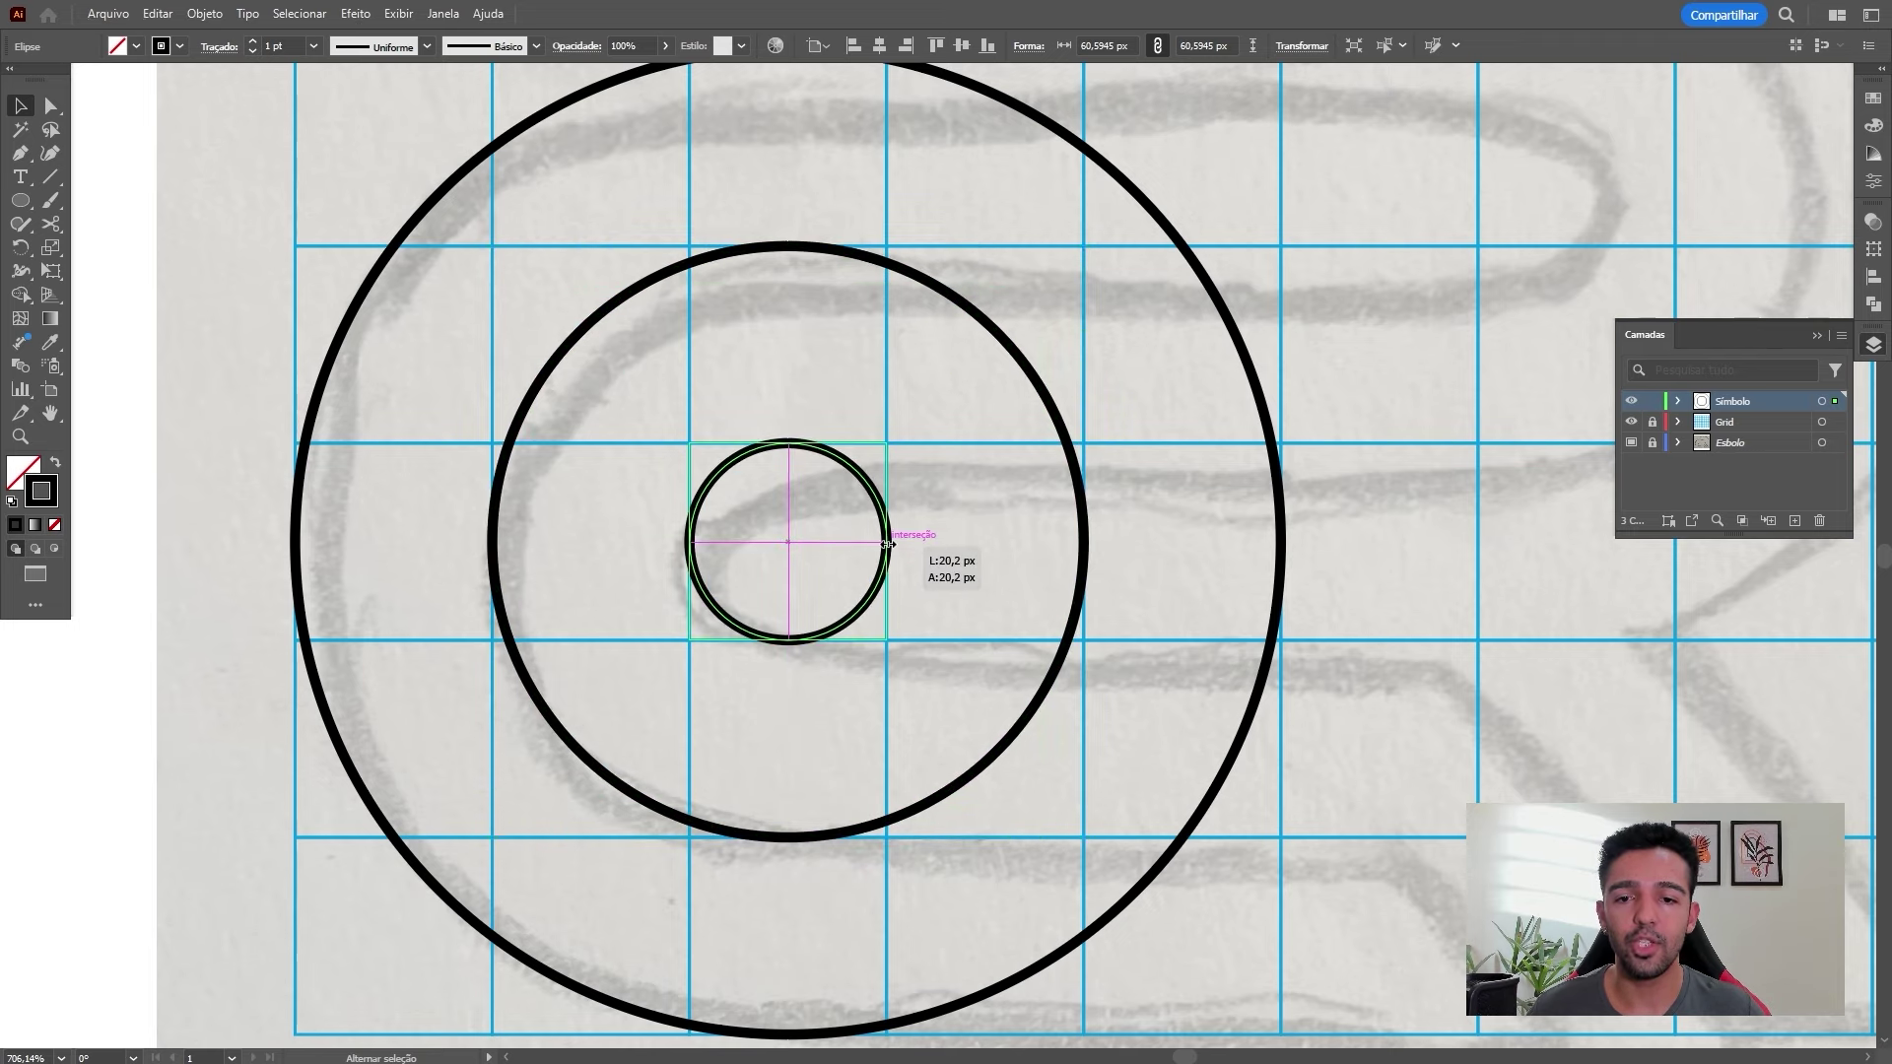
pyautogui.click(954, 570)
# Check the three concentric circles against the grid in outline view and group them
pyautogui.hotkey('ctrl', 'y')
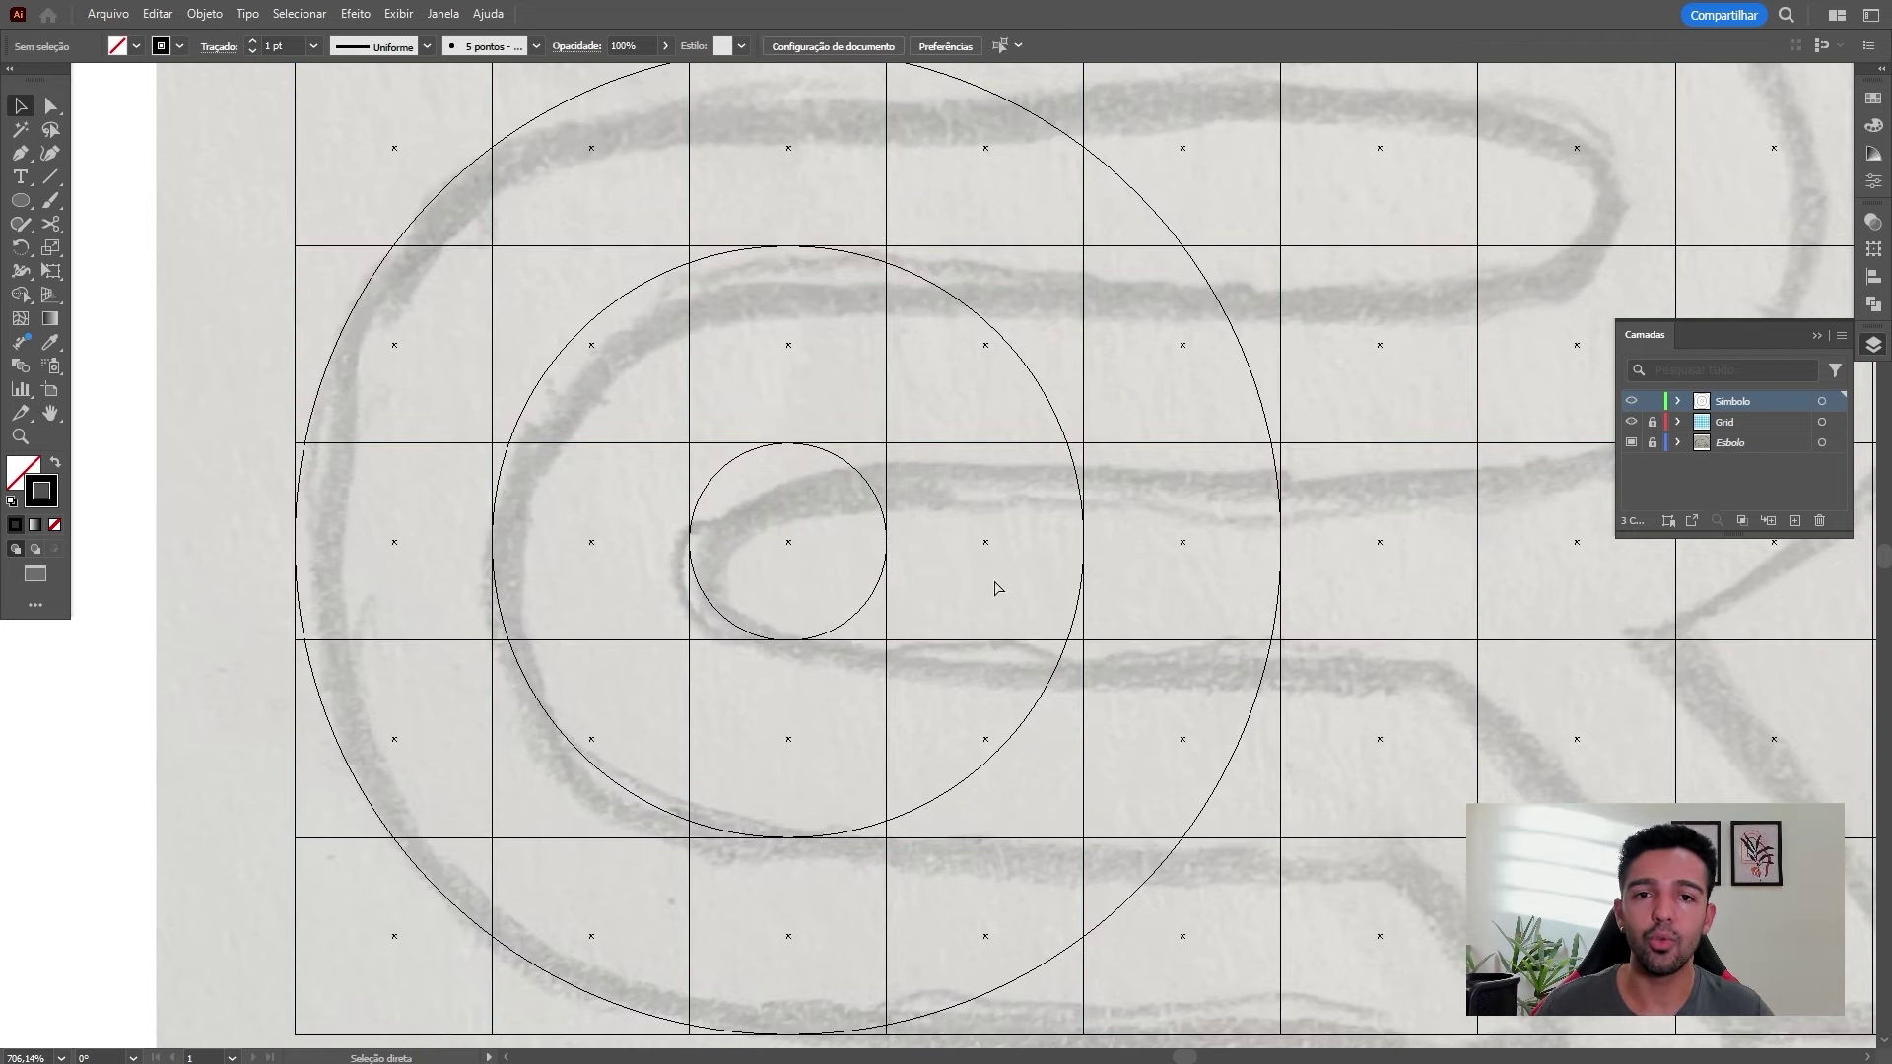
pyautogui.hotkey('ctrl', 'y')
pyautogui.hotkey('ctrl', '0')
pyautogui.hotkey('ctrl', 'a')
pyautogui.hotkey('ctrl', 'g')
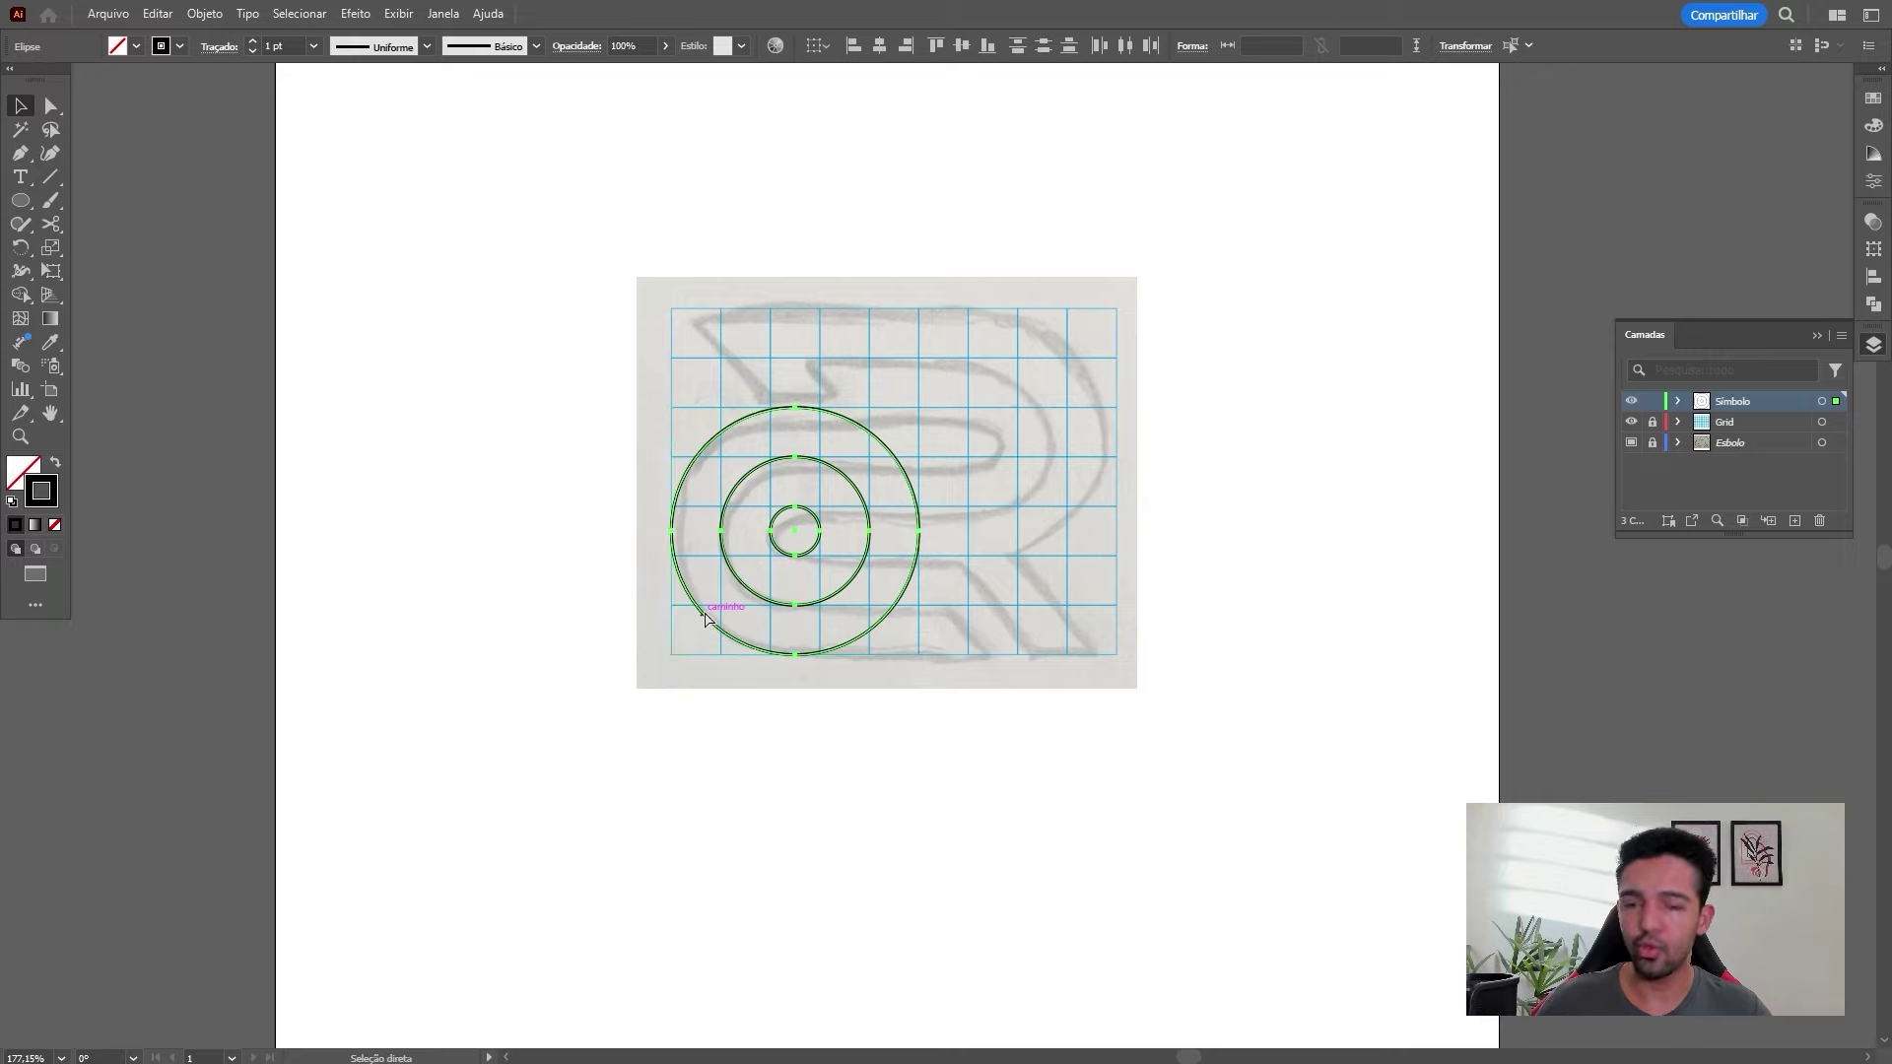
# Duplicate the circle group and place the copy at the grid's upper-right corner
pyautogui.keyDown('ctrl'); pyautogui.click(973, 441); pyautogui.keyUp('ctrl')
pyautogui.moveTo(909, 455); pyautogui.dragTo(961, 455)
pyautogui.click(867, 660)
pyautogui.moveTo(831, 720); pyautogui.dragTo(1119, 540)
# With the Grid layer unlocked, align the copied circle group to the right edge of the grid as key object, and relock the layer
pyautogui.click(1207, 481)
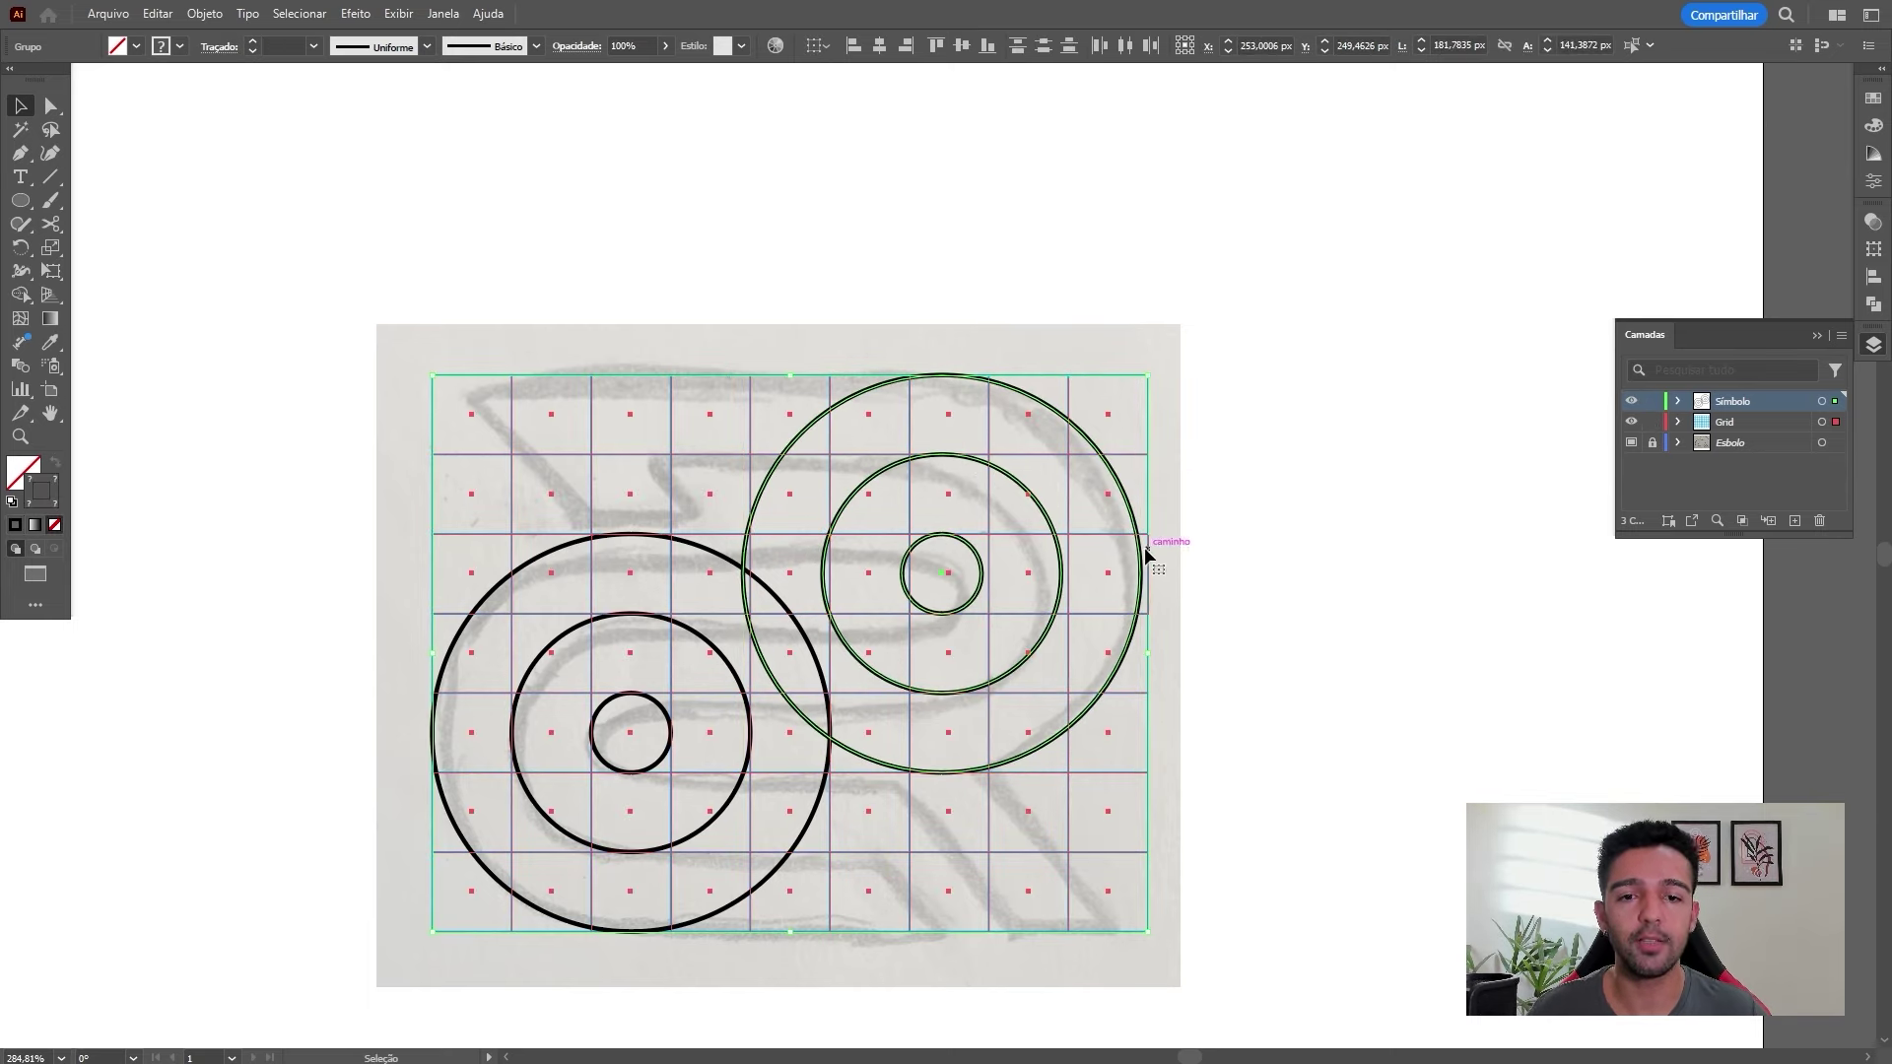
pyautogui.click(1148, 442)
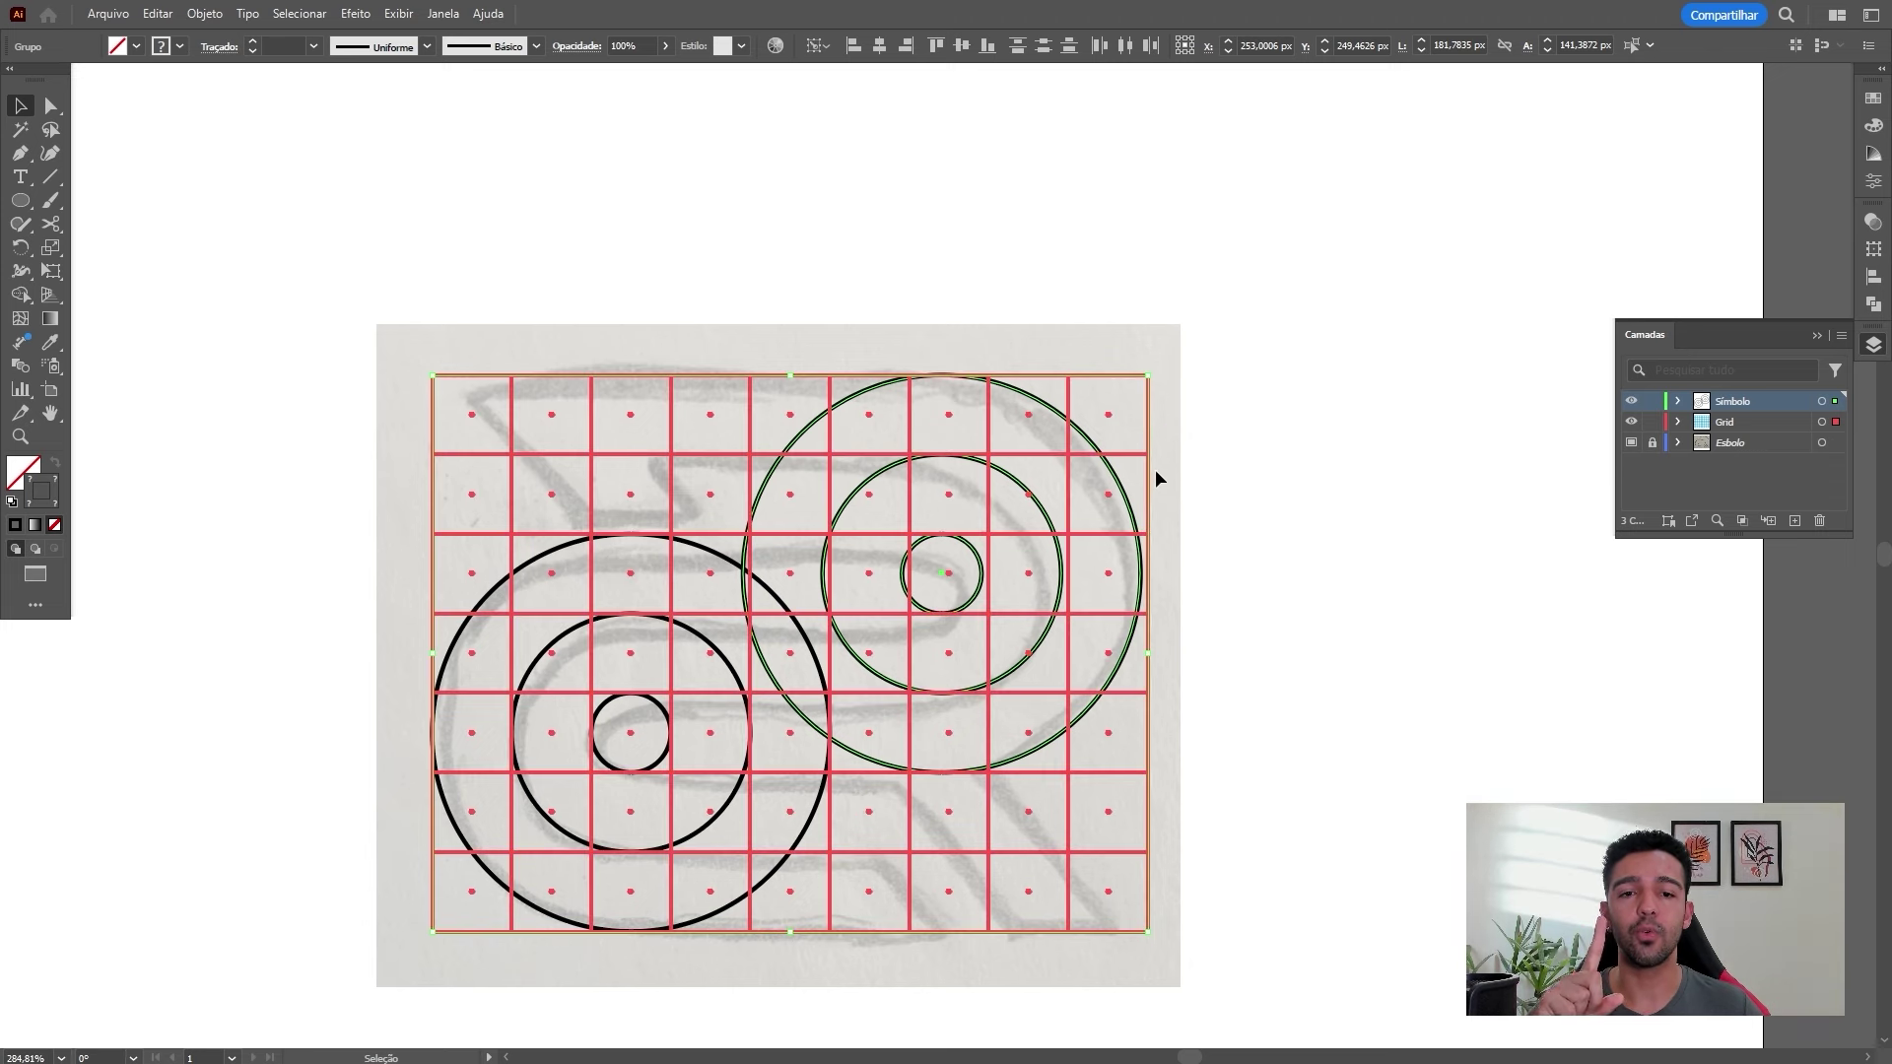
pyautogui.click(908, 49)
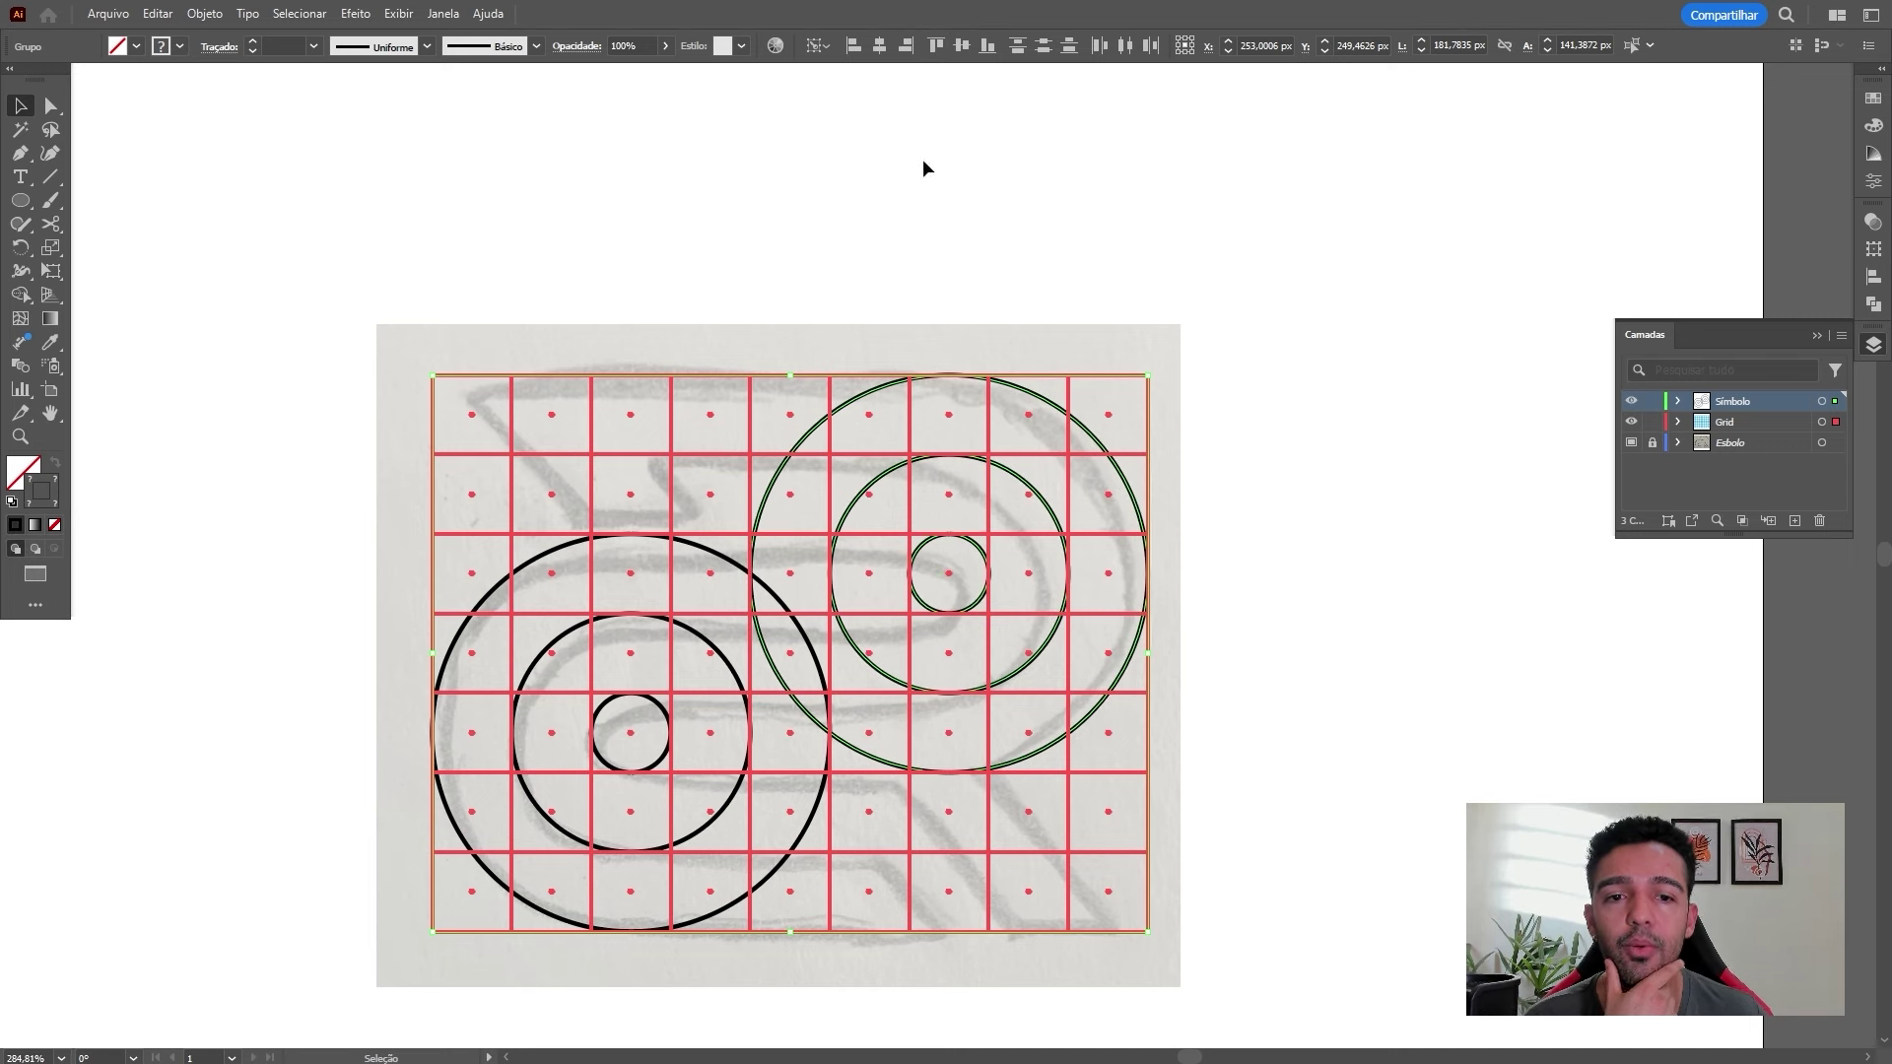
pyautogui.click(1652, 421)
pyautogui.click(1374, 552)
# Check both circle groups against the grid in outline view
pyautogui.hotkey('ctrl', 'y')
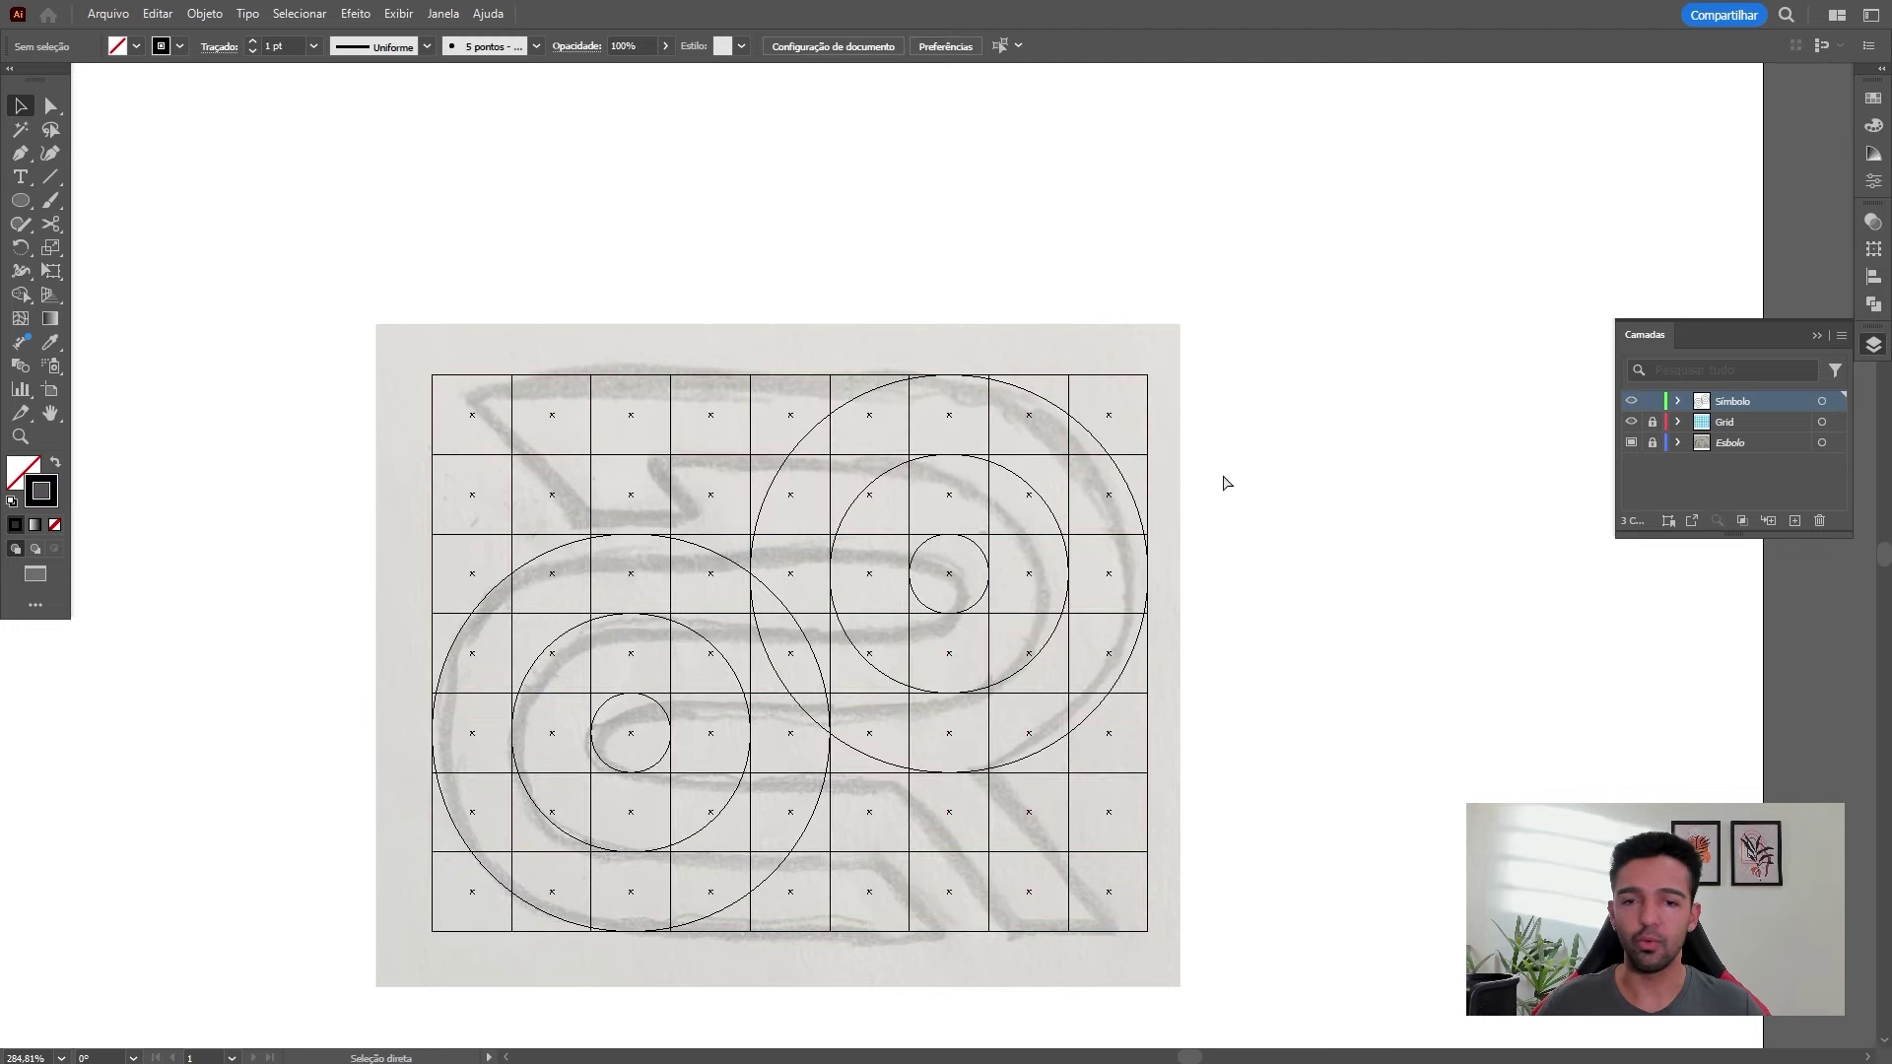
pyautogui.click(1208, 643)
pyautogui.hotkey('ctrl', 'y')
pyautogui.hotkey('ctrl', '0')
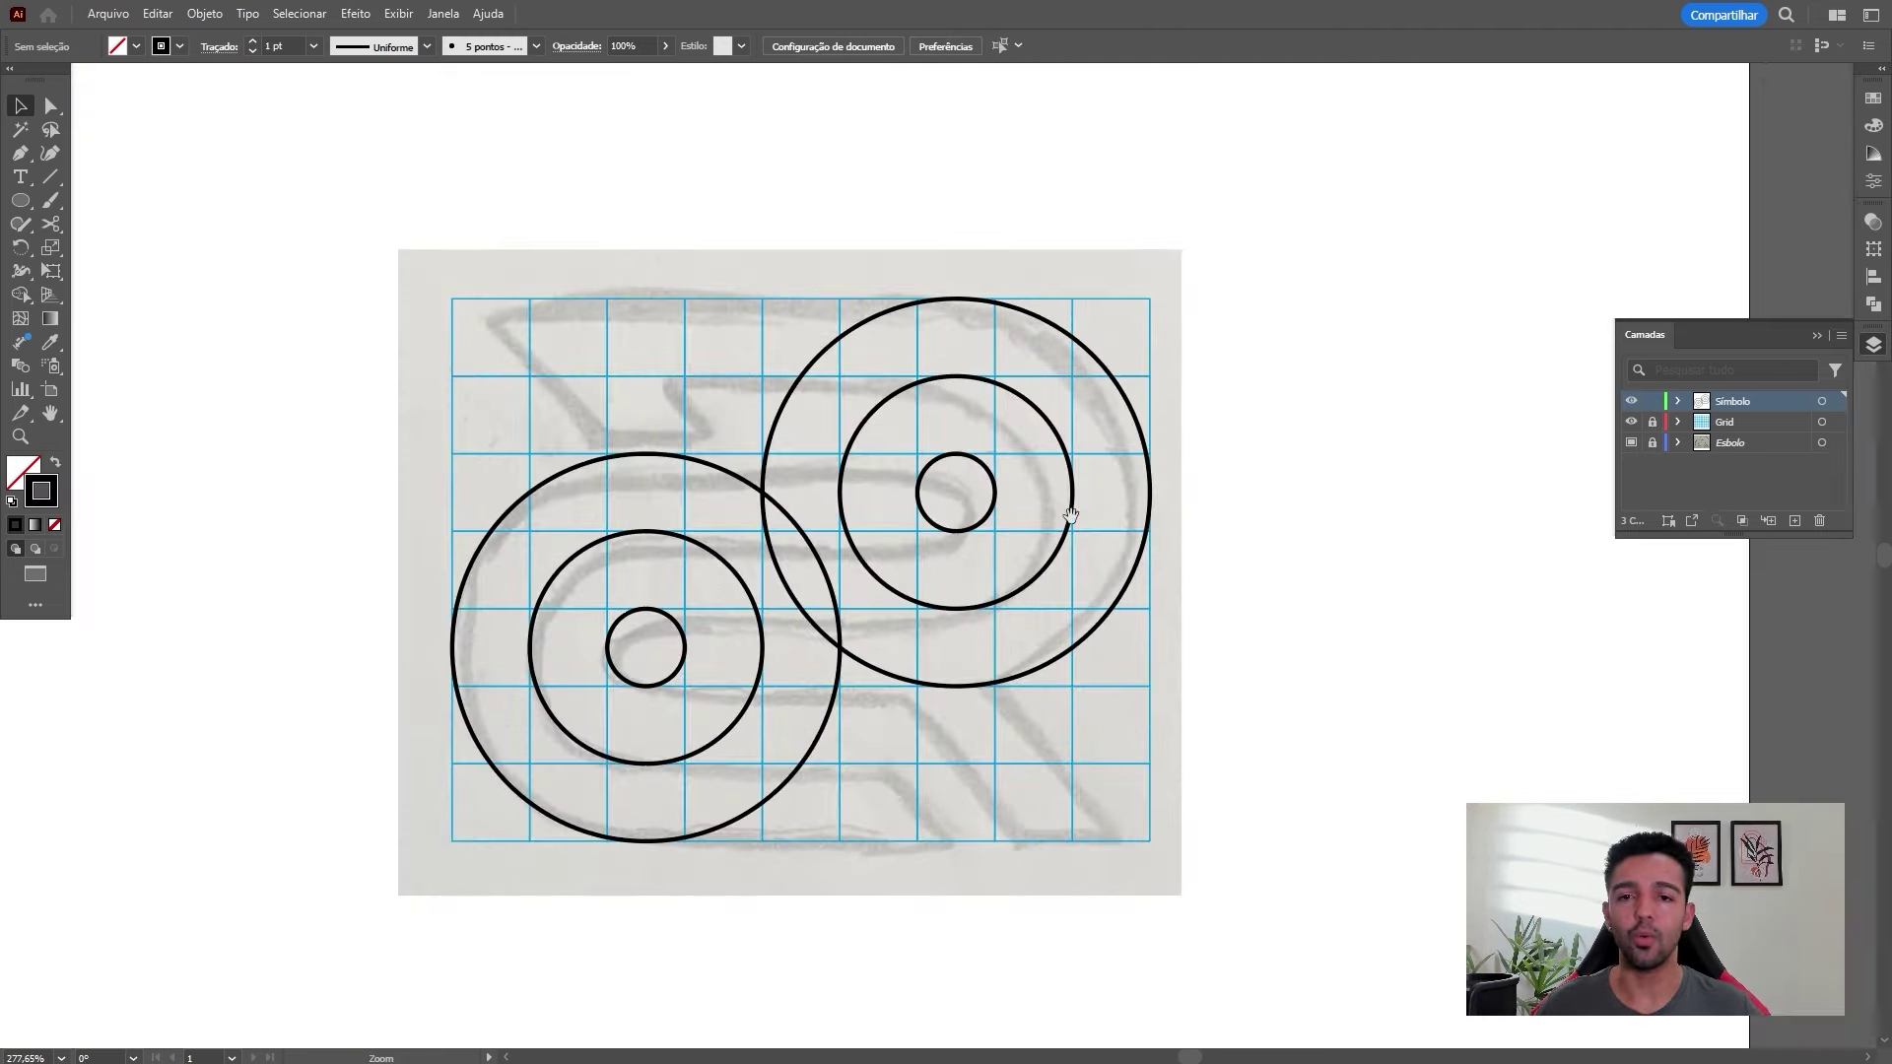
# Draw a one-square-tall rectangle, about 131.3 by 20.2 px, from the grid's upper-left corner to the top centre of the upper circles
pyautogui.click(20, 200)
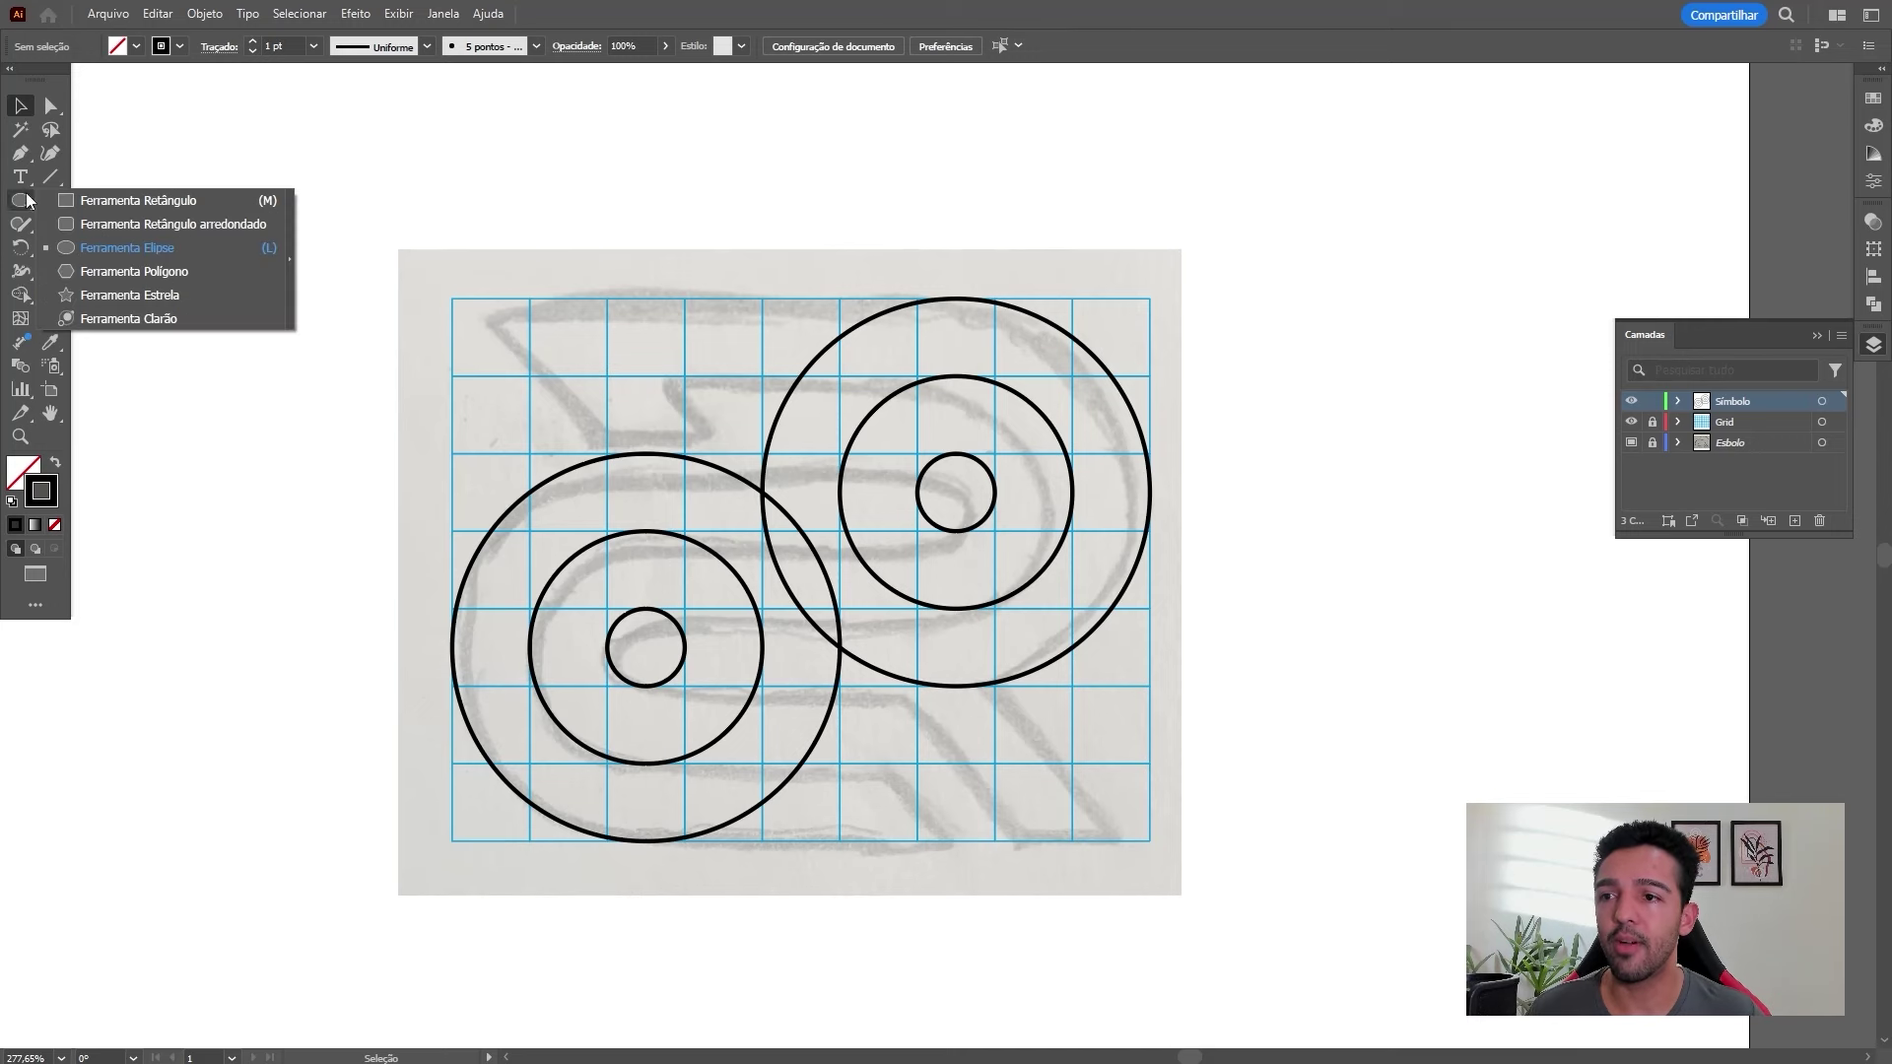
pyautogui.click(127, 196)
pyautogui.moveTo(451, 299); pyautogui.dragTo(1099, 287)
pyautogui.press('v')
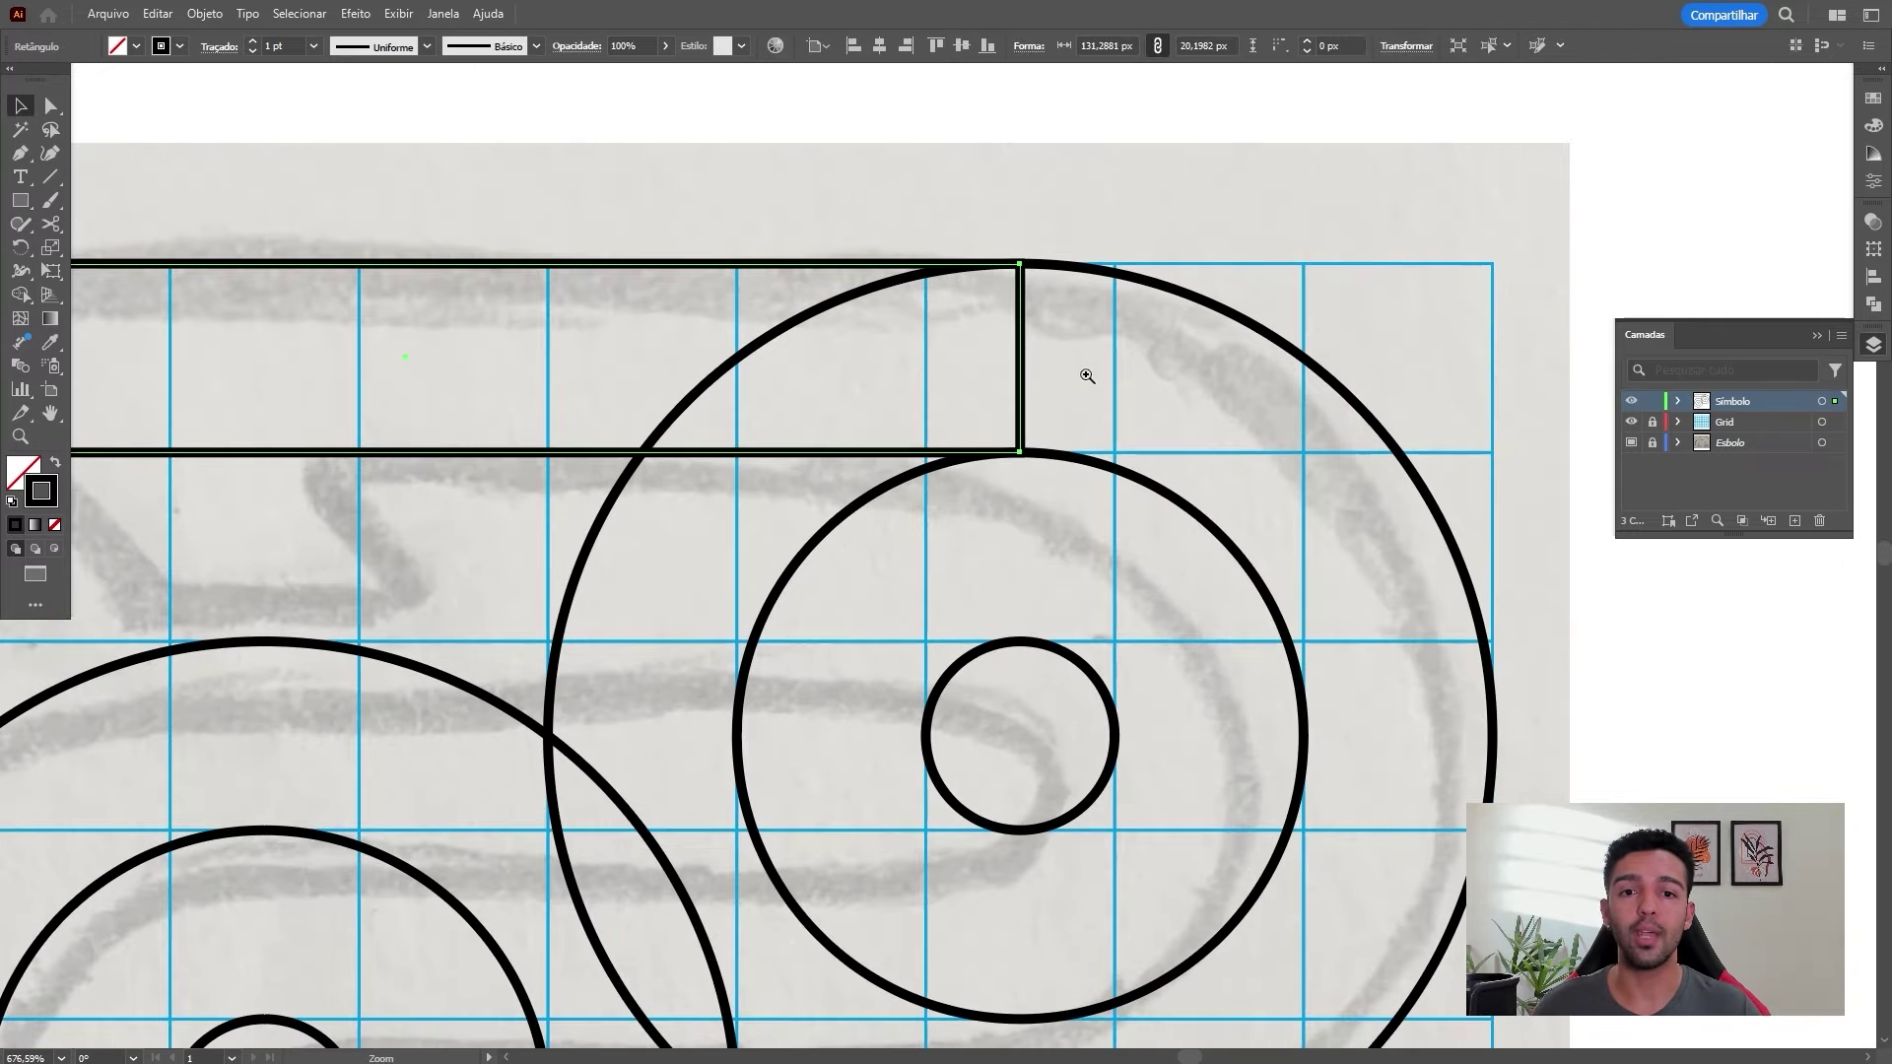
# Try ending the rectangle short of the upper circles' centre line, and extend it back to the outer circle's top anchor point
pyautogui.moveTo(1035, 379); pyautogui.dragTo(1132, 404)
pyautogui.click(1069, 392)
pyautogui.click(998, 338)
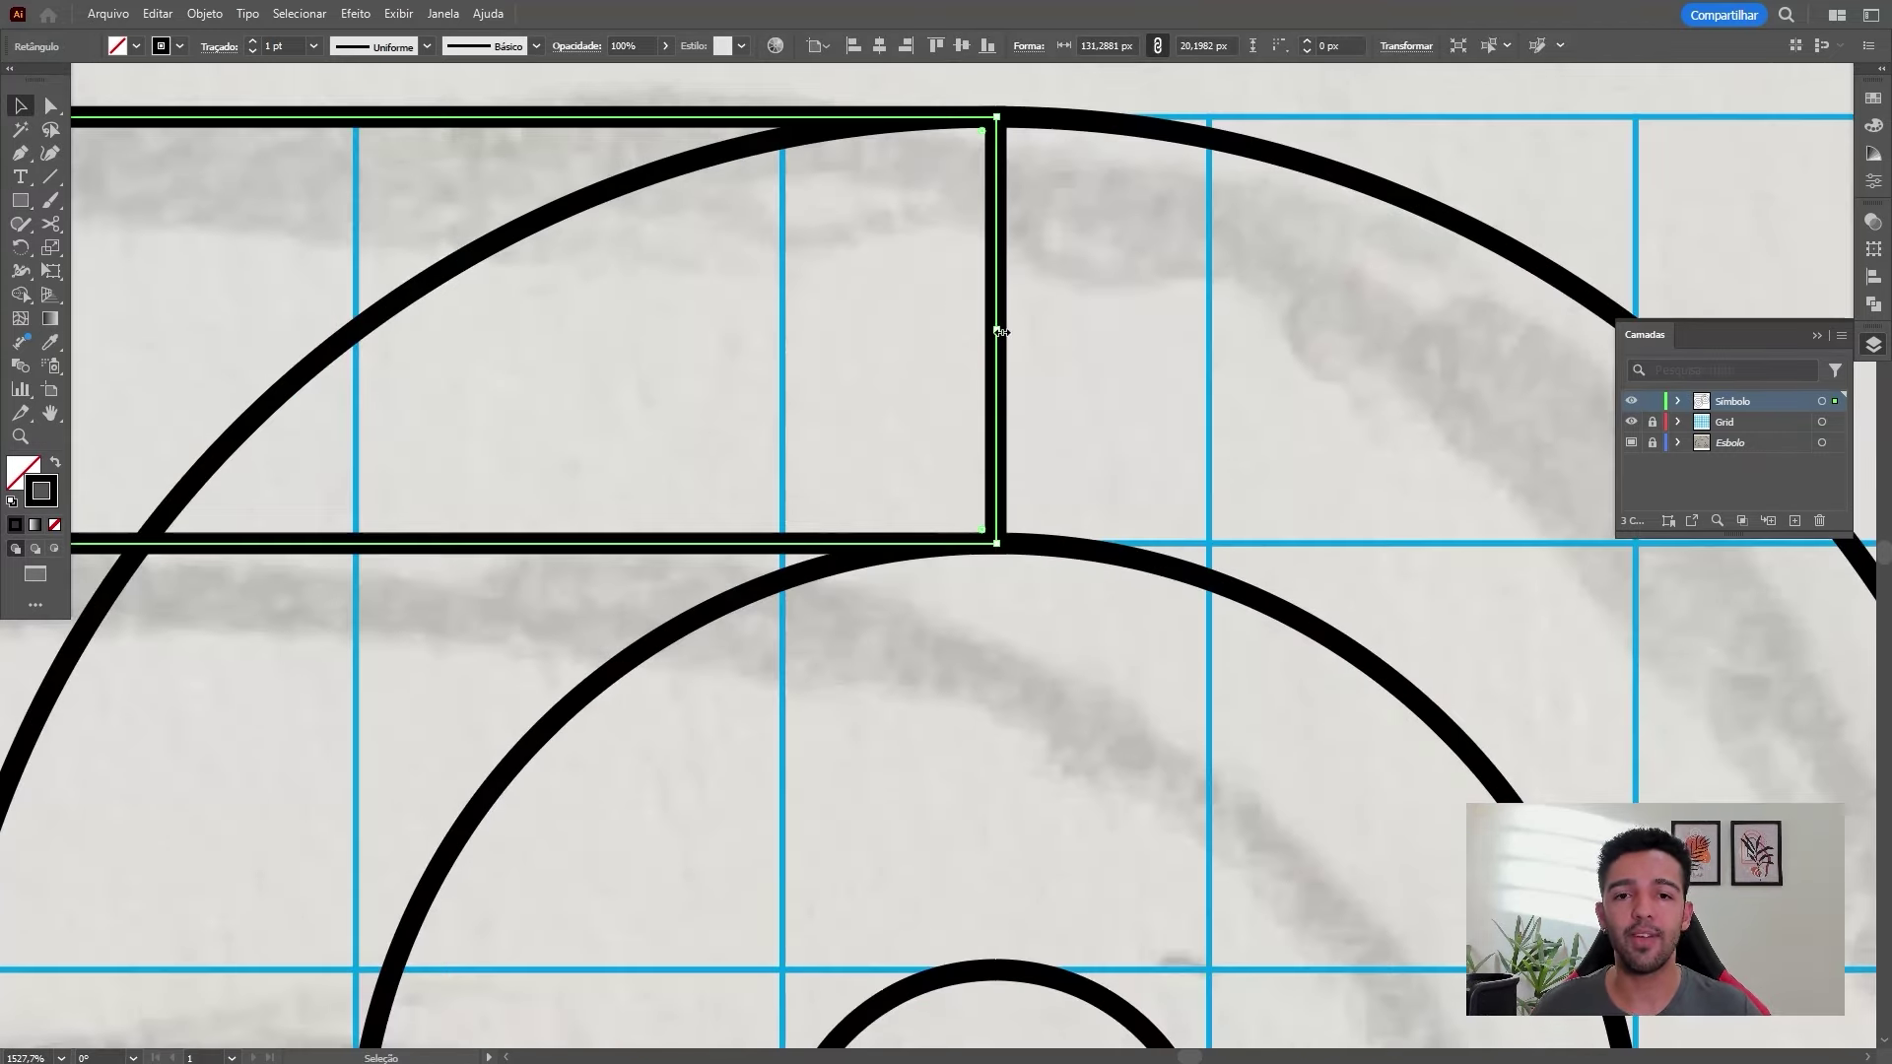
pyautogui.moveTo(1000, 338); pyautogui.dragTo(839, 338)
pyautogui.click(1068, 352)
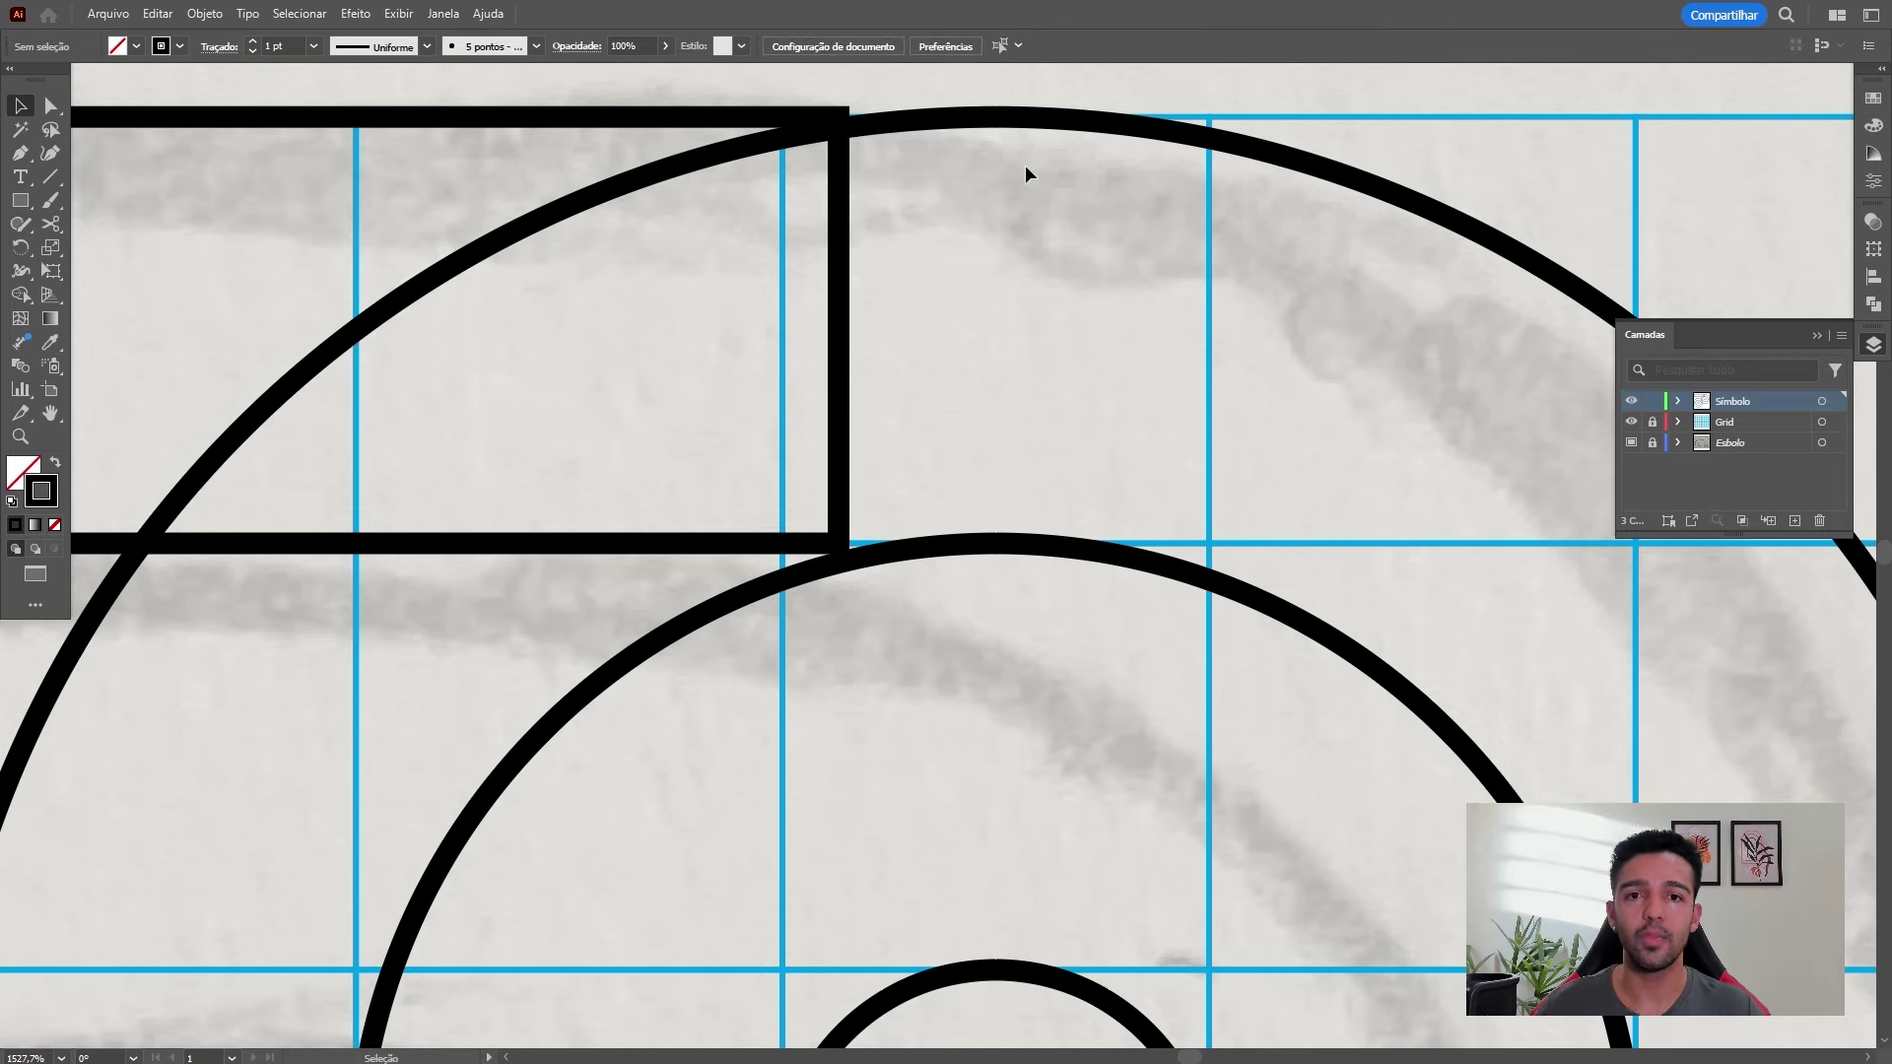
pyautogui.click(1044, 129)
pyautogui.click(840, 291)
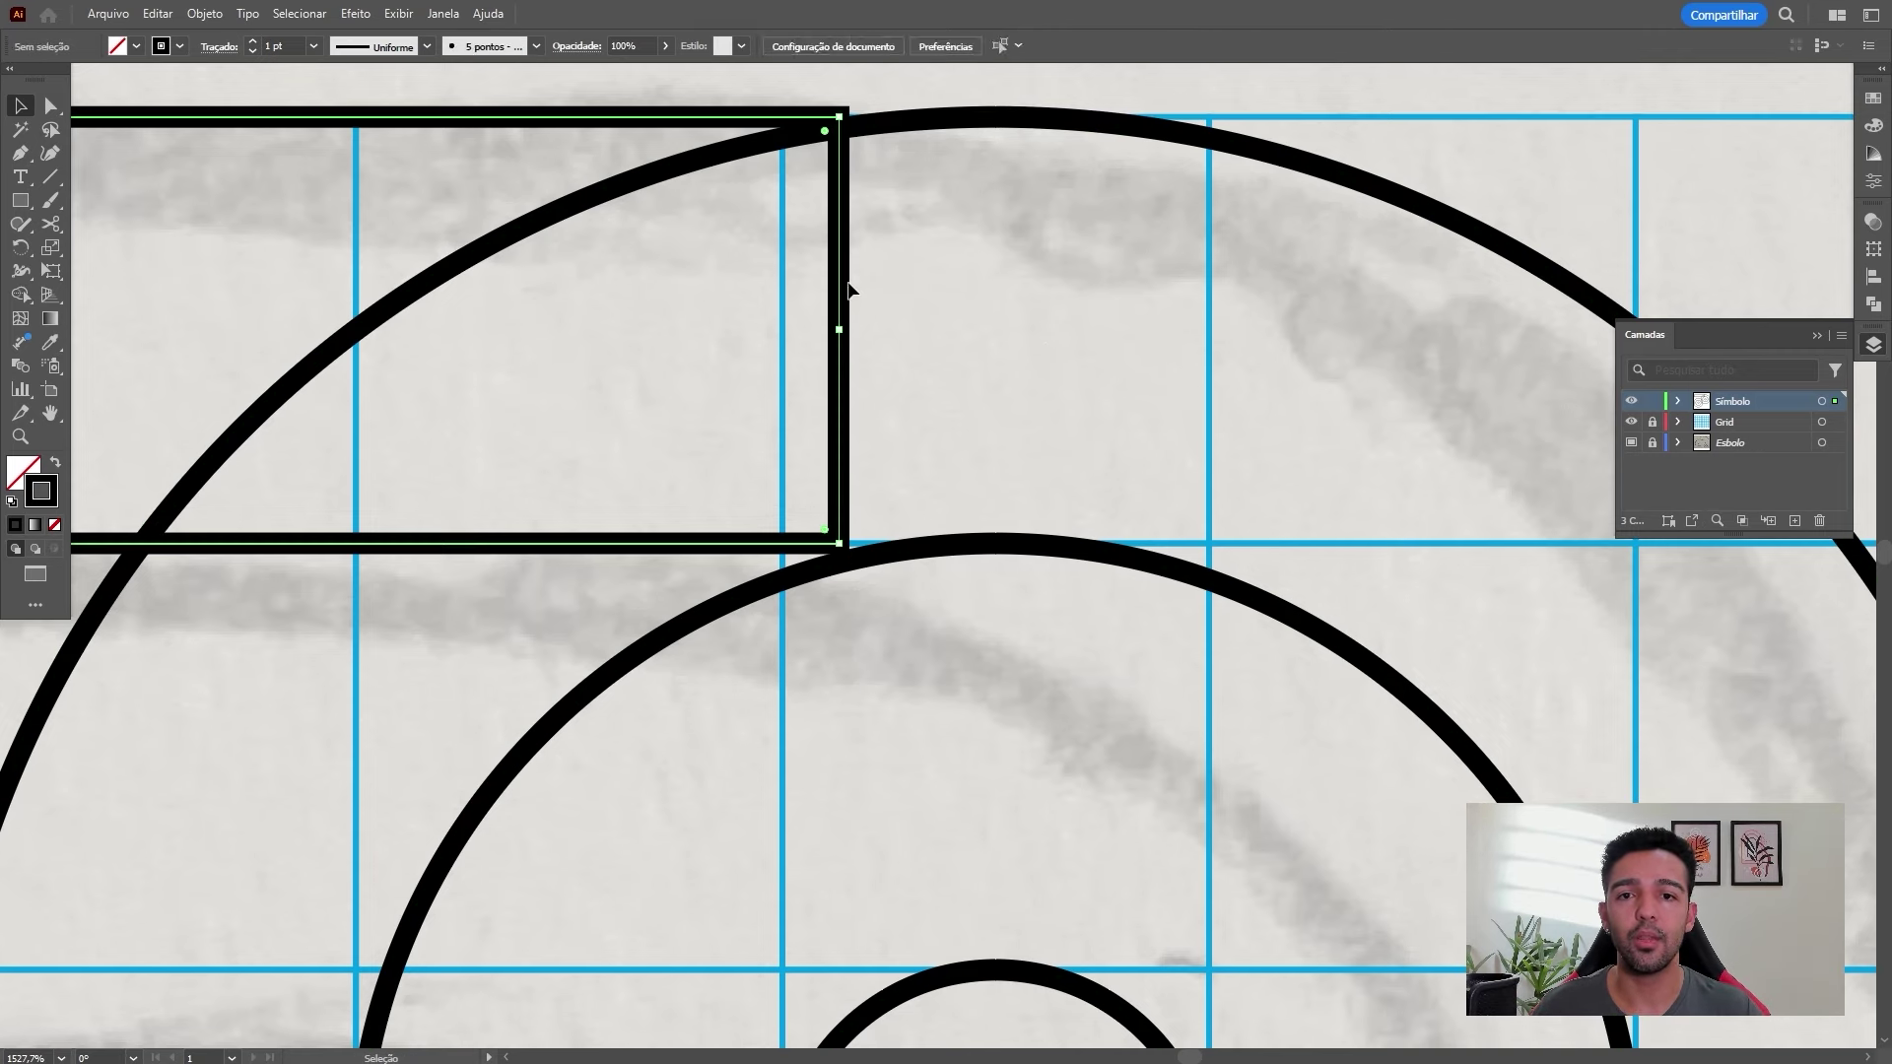
pyautogui.moveTo(839, 331); pyautogui.dragTo(996, 320)
pyautogui.click(1062, 181)
# Check in outline view how the rectangle's end meets the top anchor points of the upper circles
pyautogui.hotkey('ctrl', 'y')
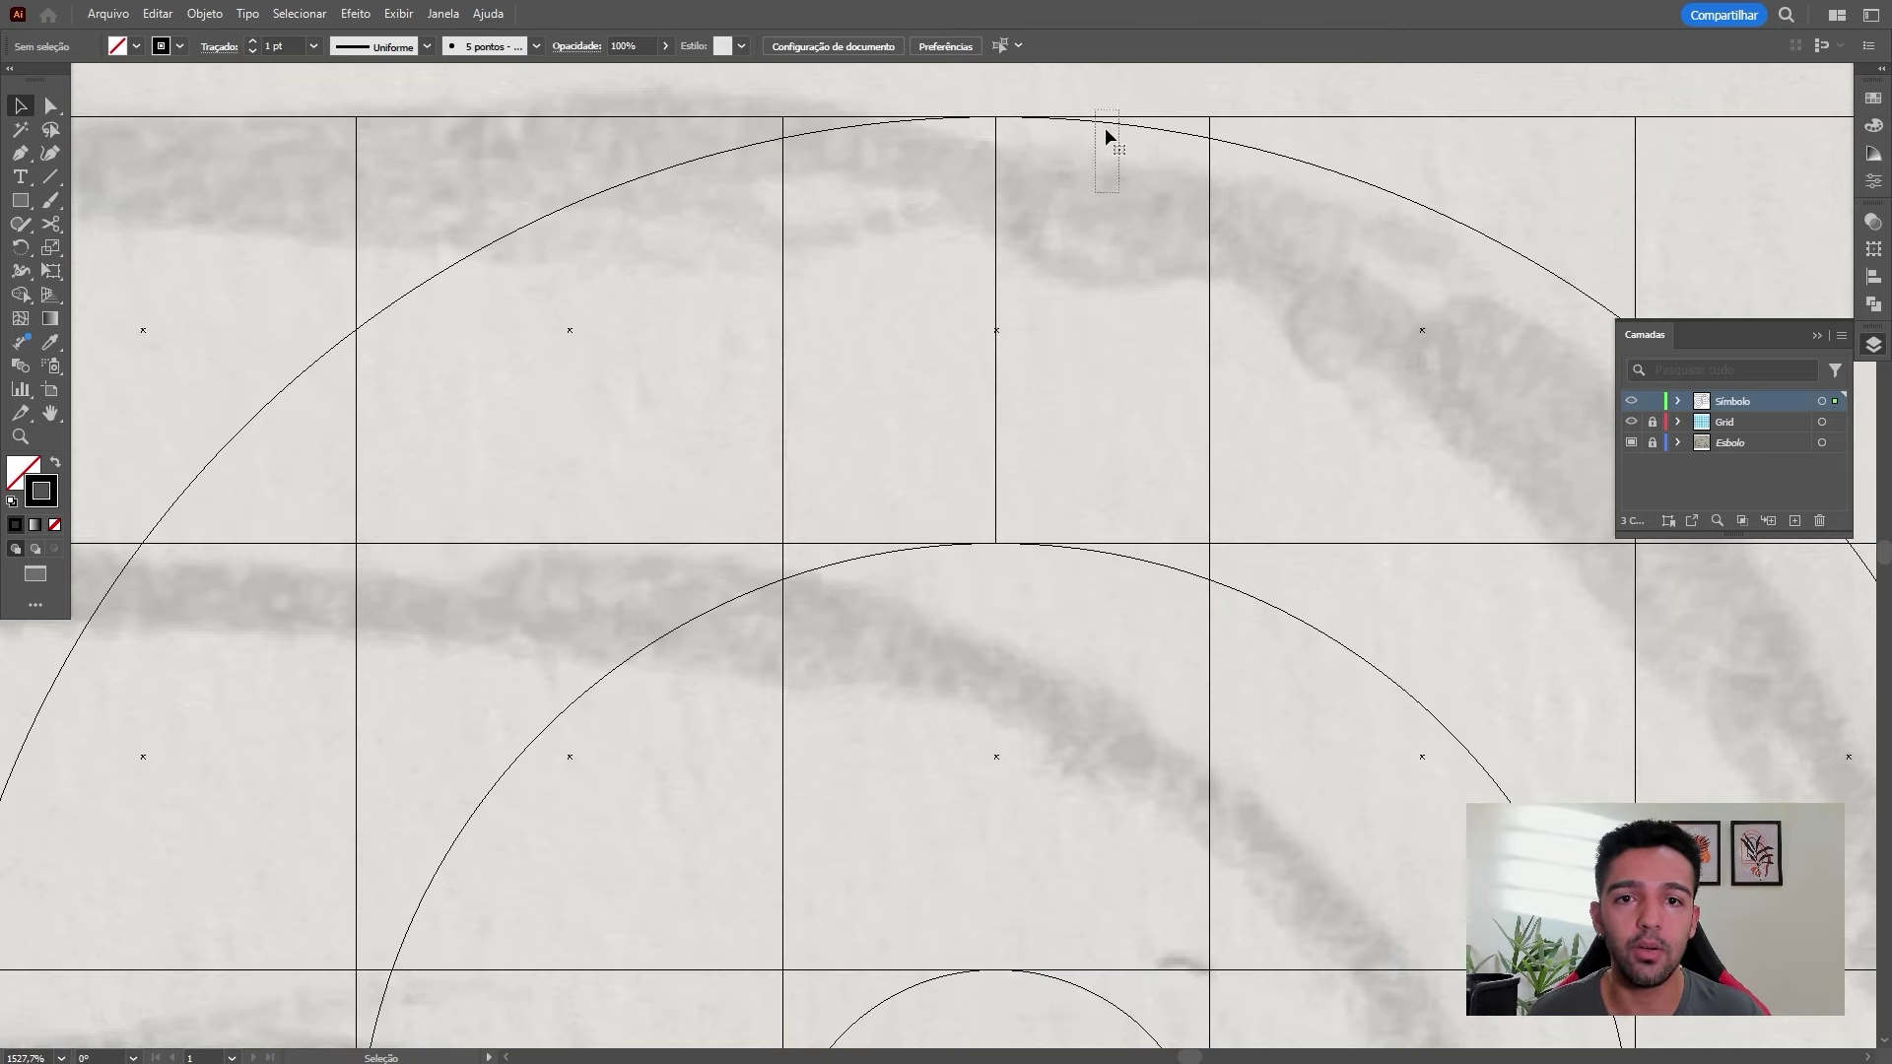
pyautogui.moveTo(1104, 128); pyautogui.dragTo(1101, 126)
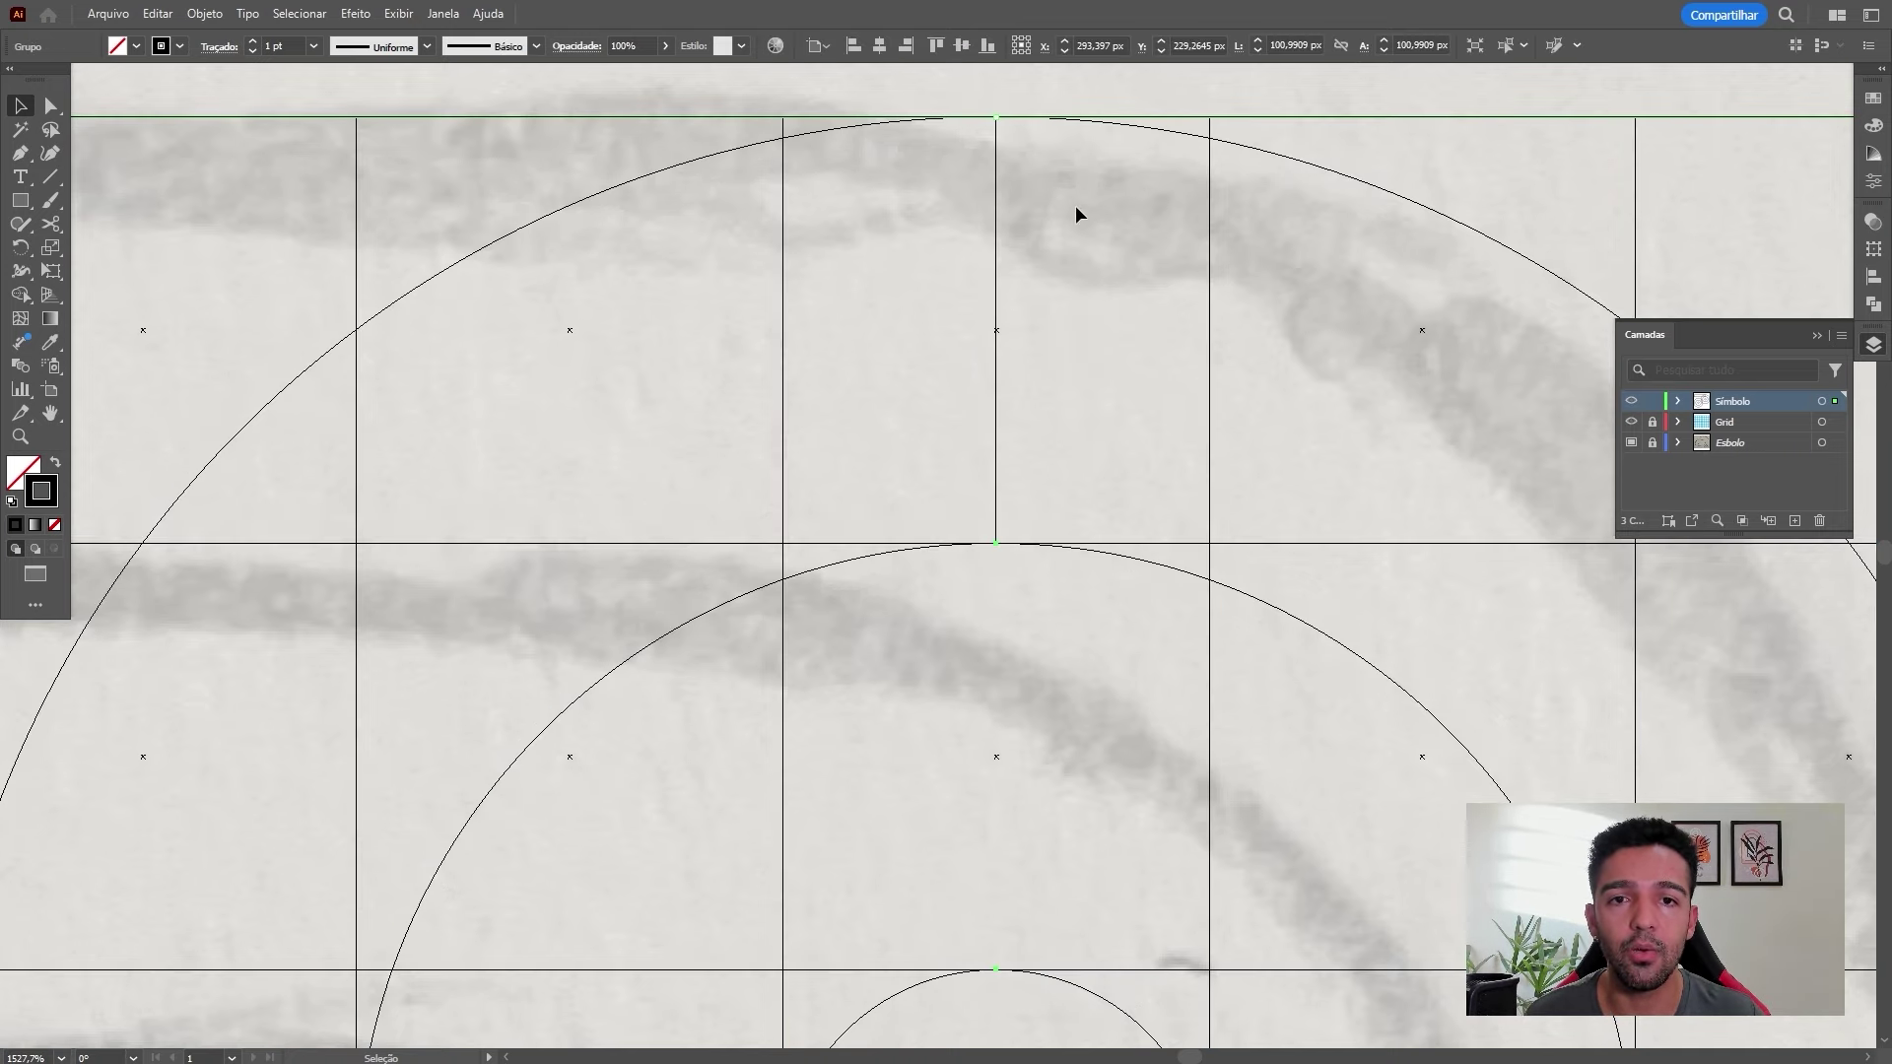
pyautogui.click(1104, 274)
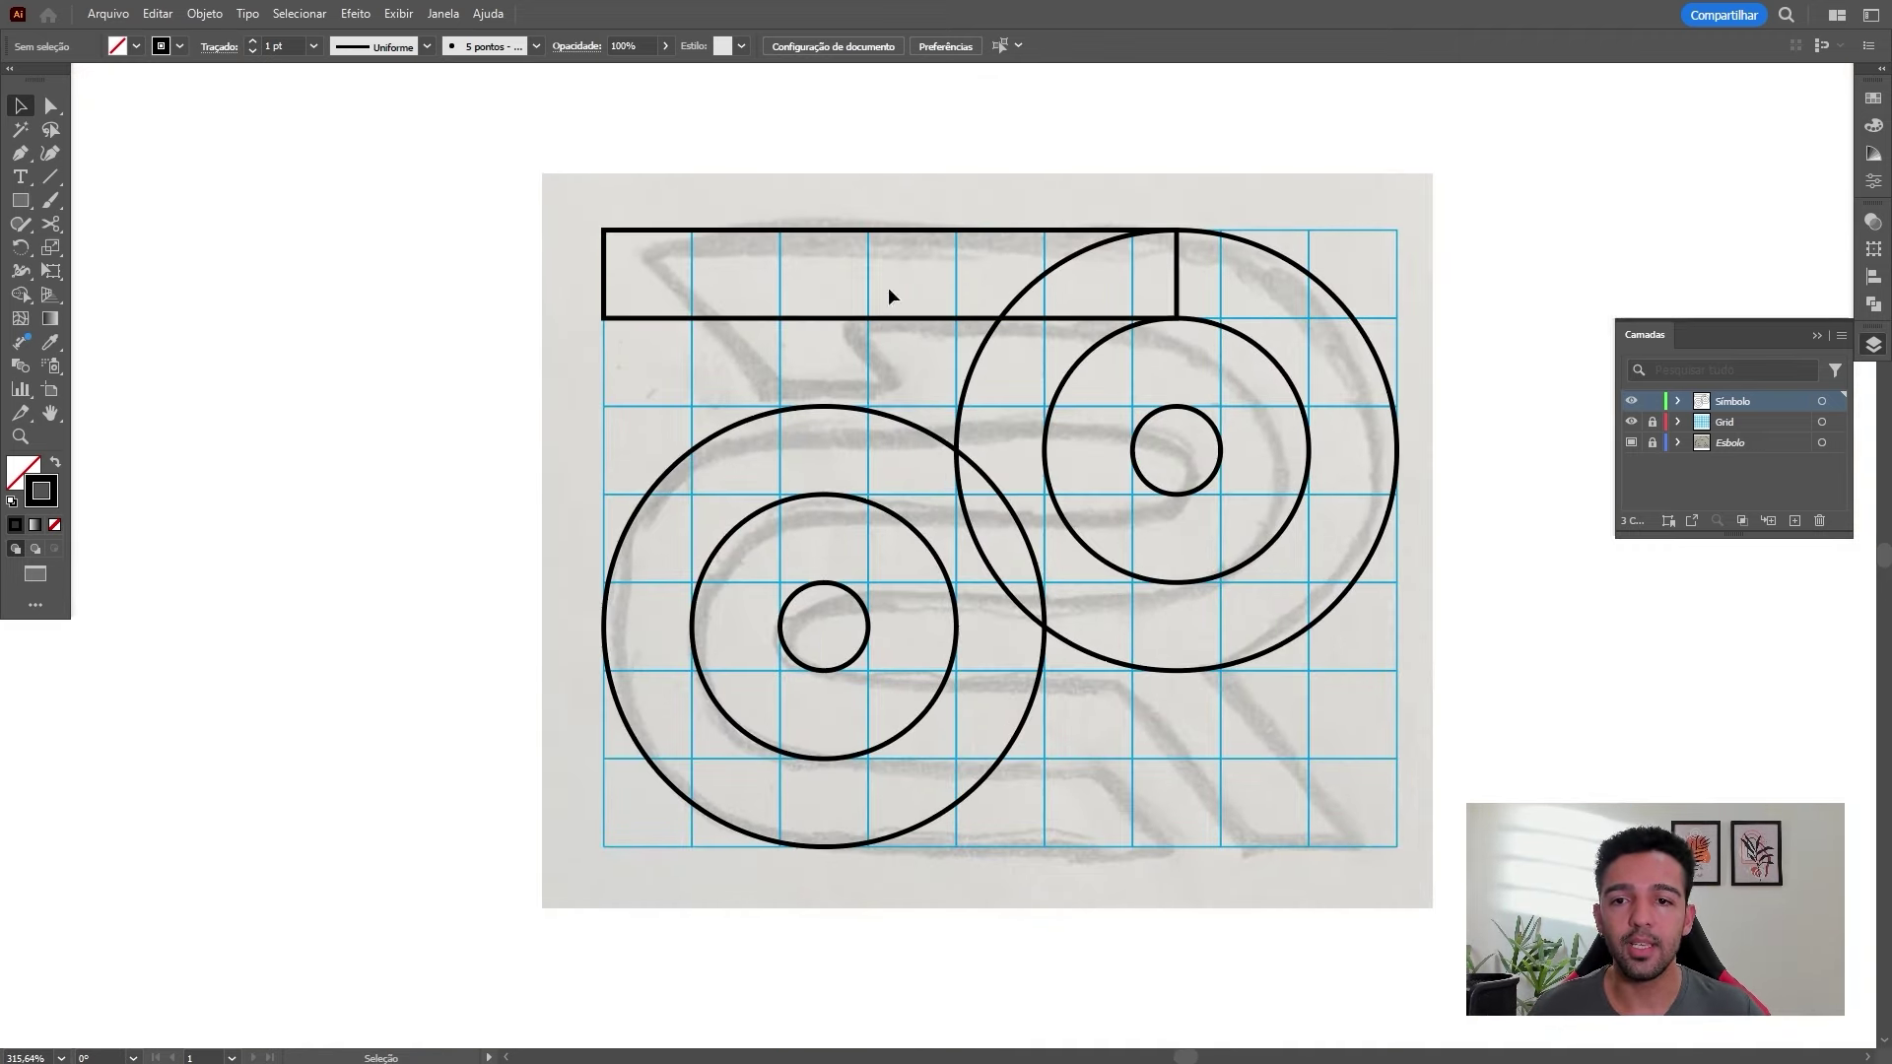
# Shorten the top rectangle to about 80.8 px, between the two circle groups' centre lines, and make three copies below at two-square intervals
pyautogui.moveTo(530, 247); pyautogui.dragTo(824, 279)
pyautogui.click(866, 368)
pyautogui.moveTo(969, 319); pyautogui.dragTo(969, 509)
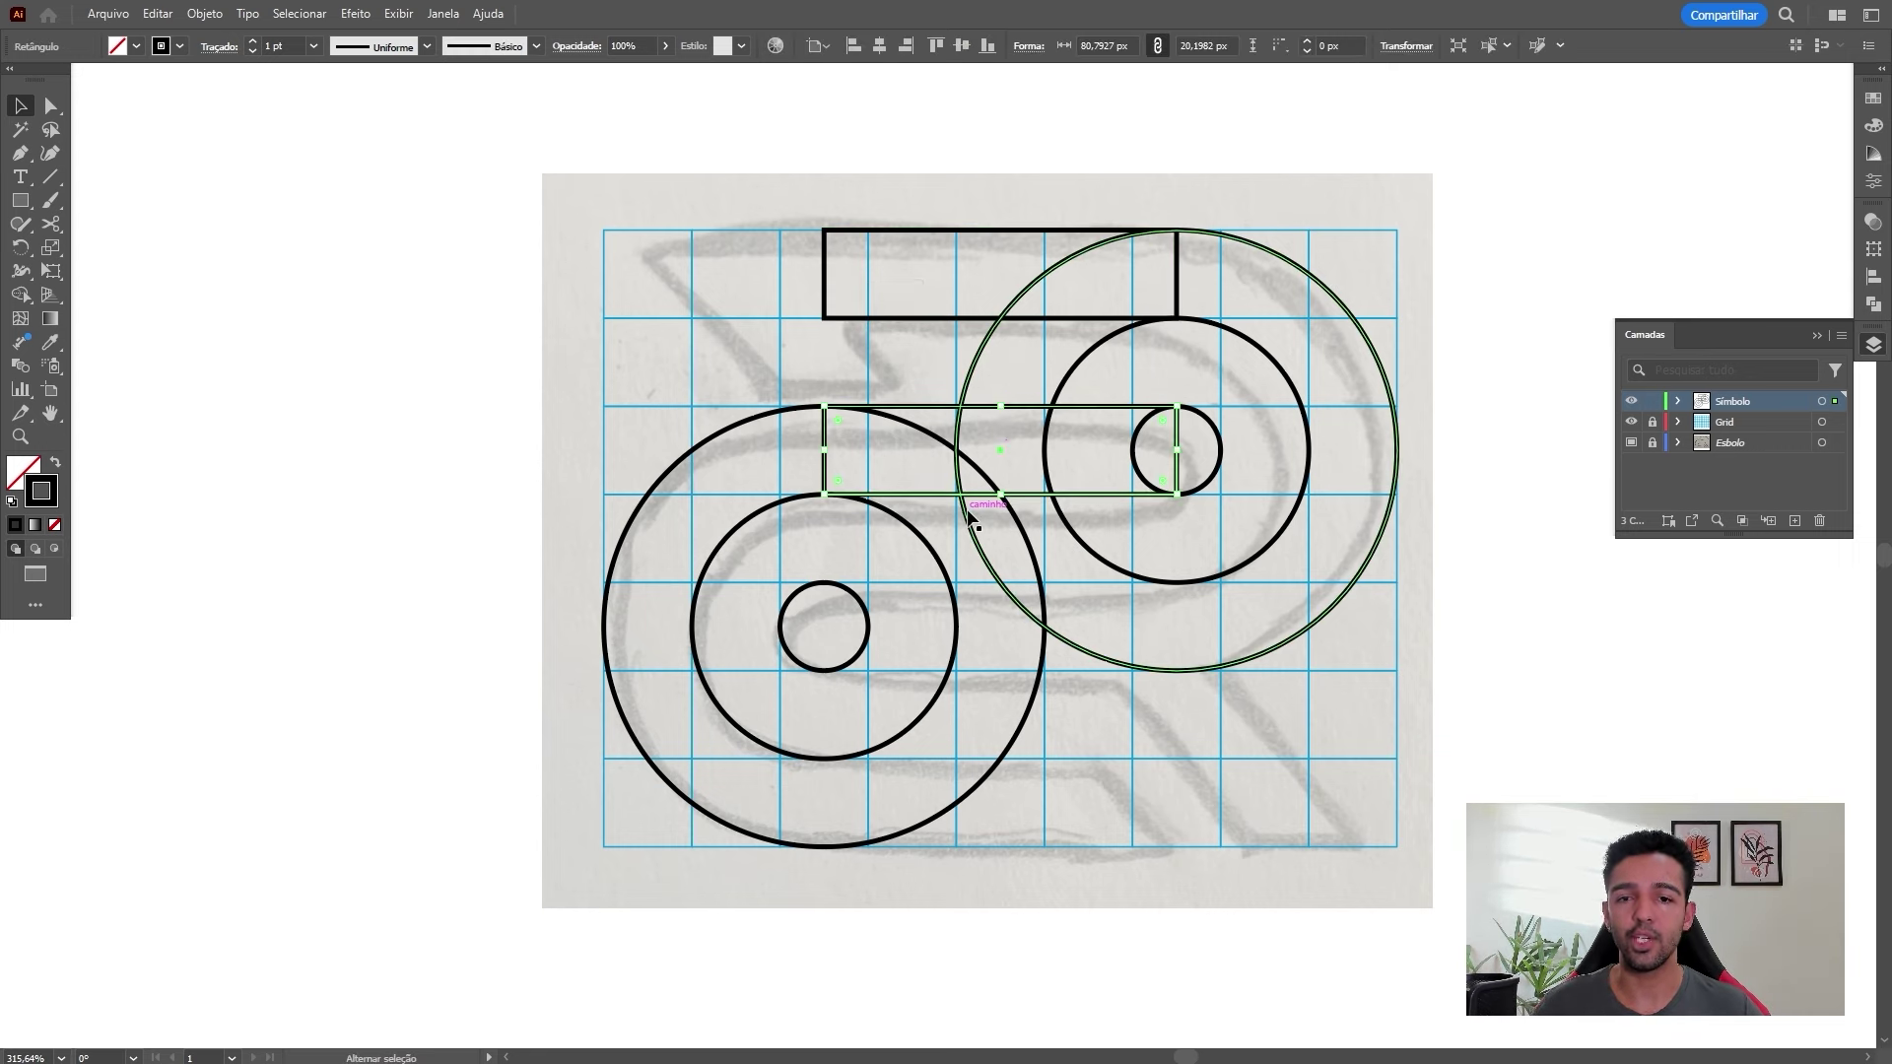
pyautogui.hotkey('ctrl', 'd')
pyautogui.hotkey('ctrl', 'd')
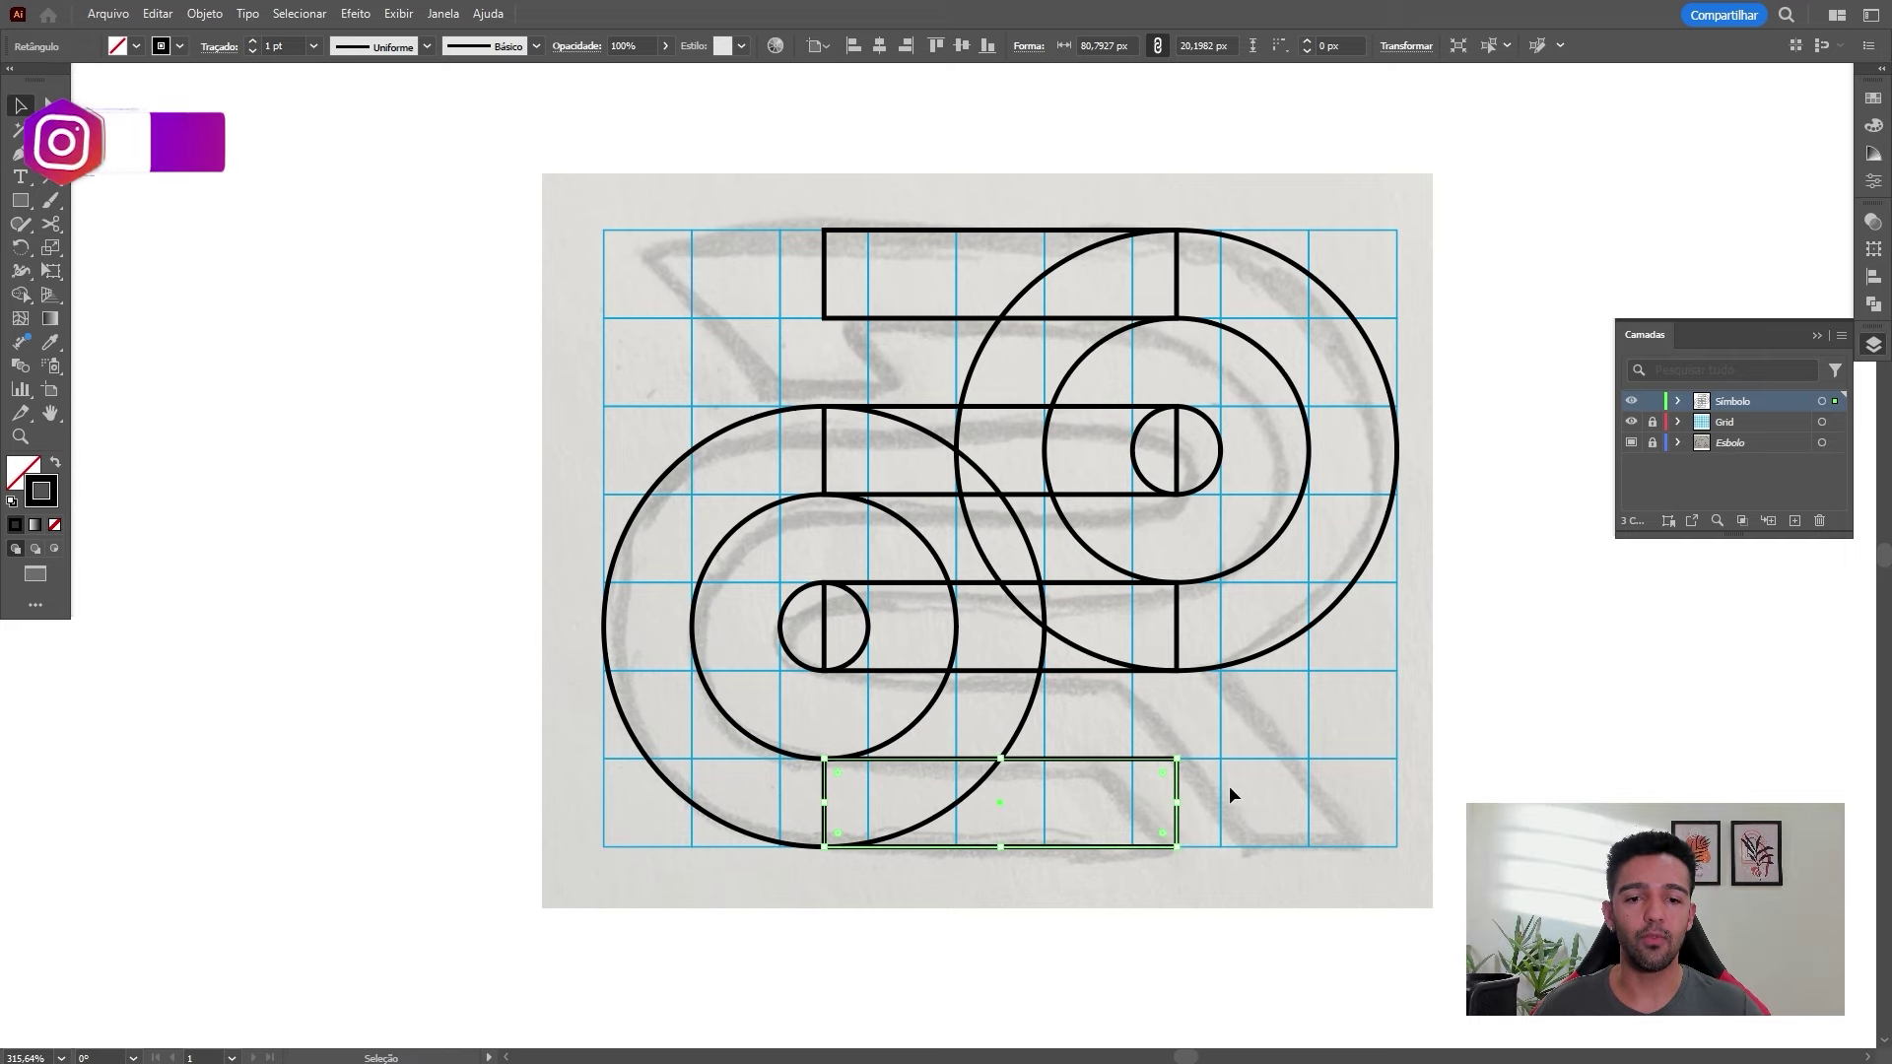
# Extend the lowest rectangle to the grid's right edge and the top rectangle to the grid's left edge
pyautogui.moveTo(1180, 808); pyautogui.dragTo(1397, 808)
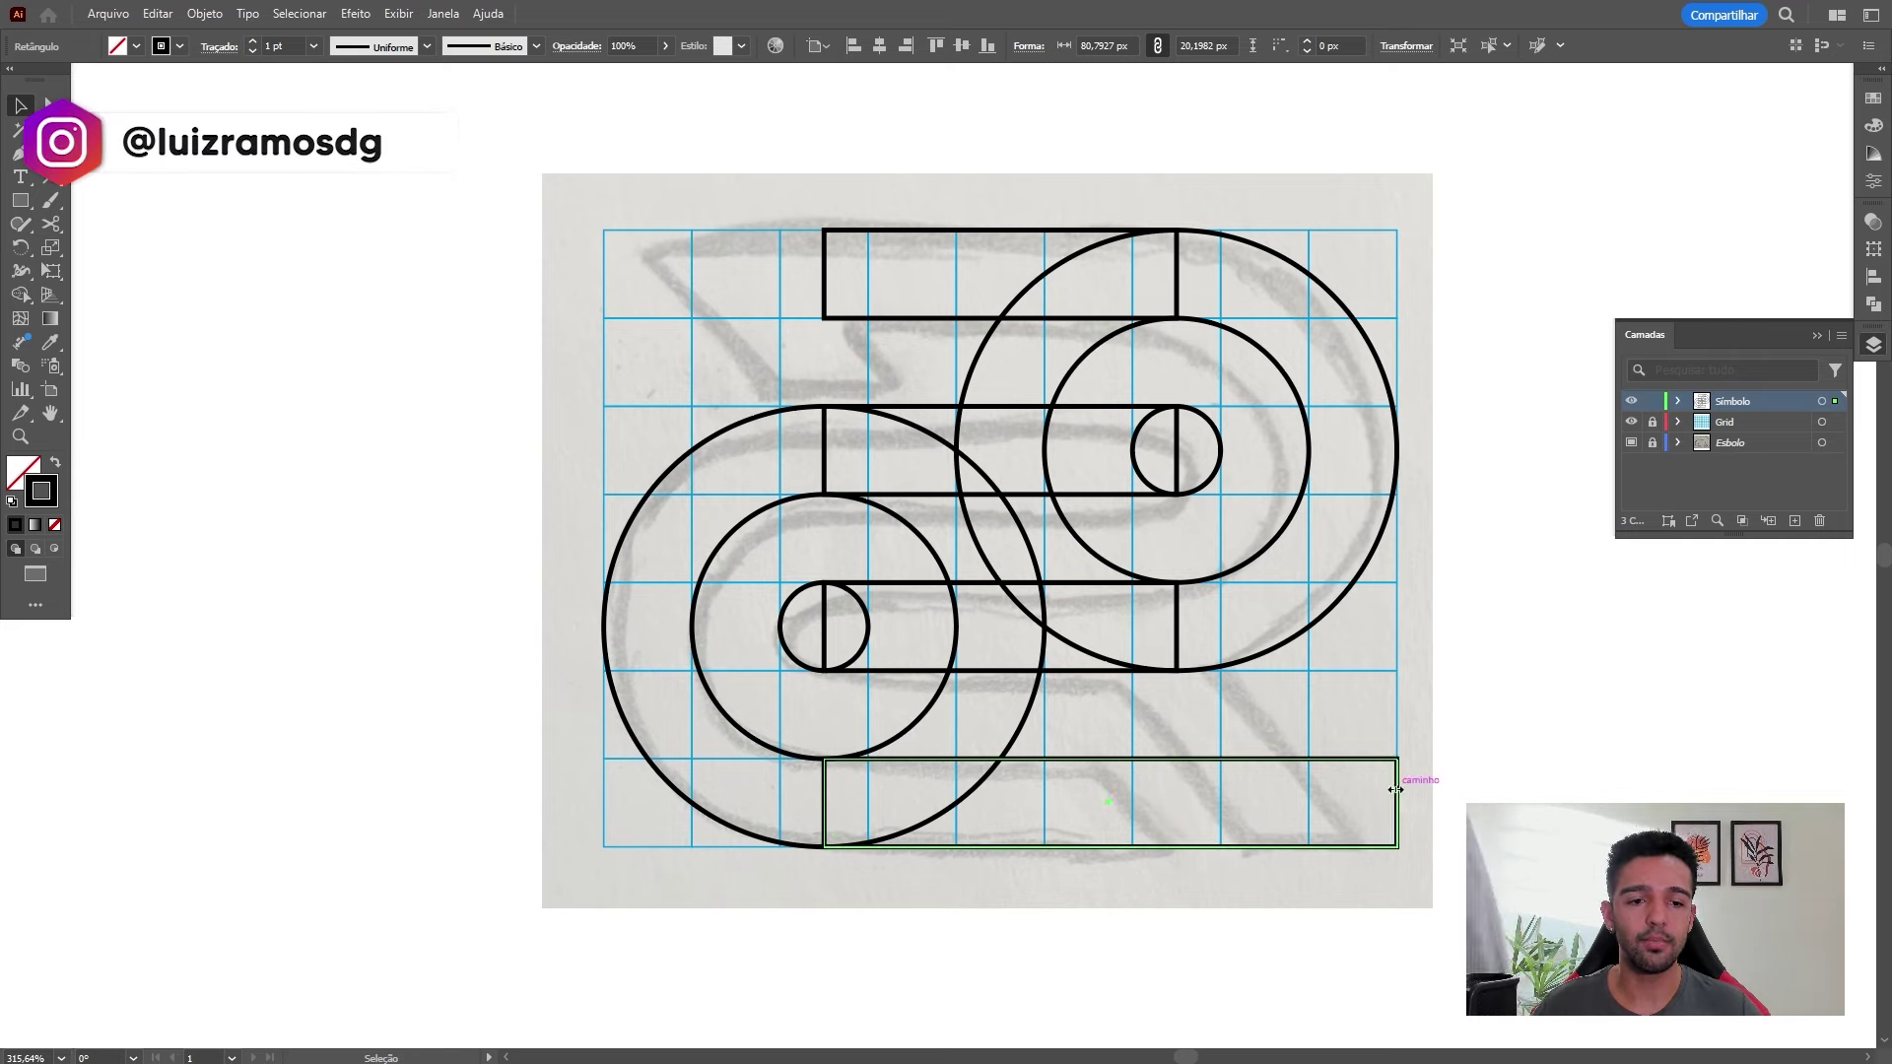
pyautogui.click(764, 294)
pyautogui.moveTo(765, 294); pyautogui.dragTo(603, 287)
pyautogui.click(529, 385)
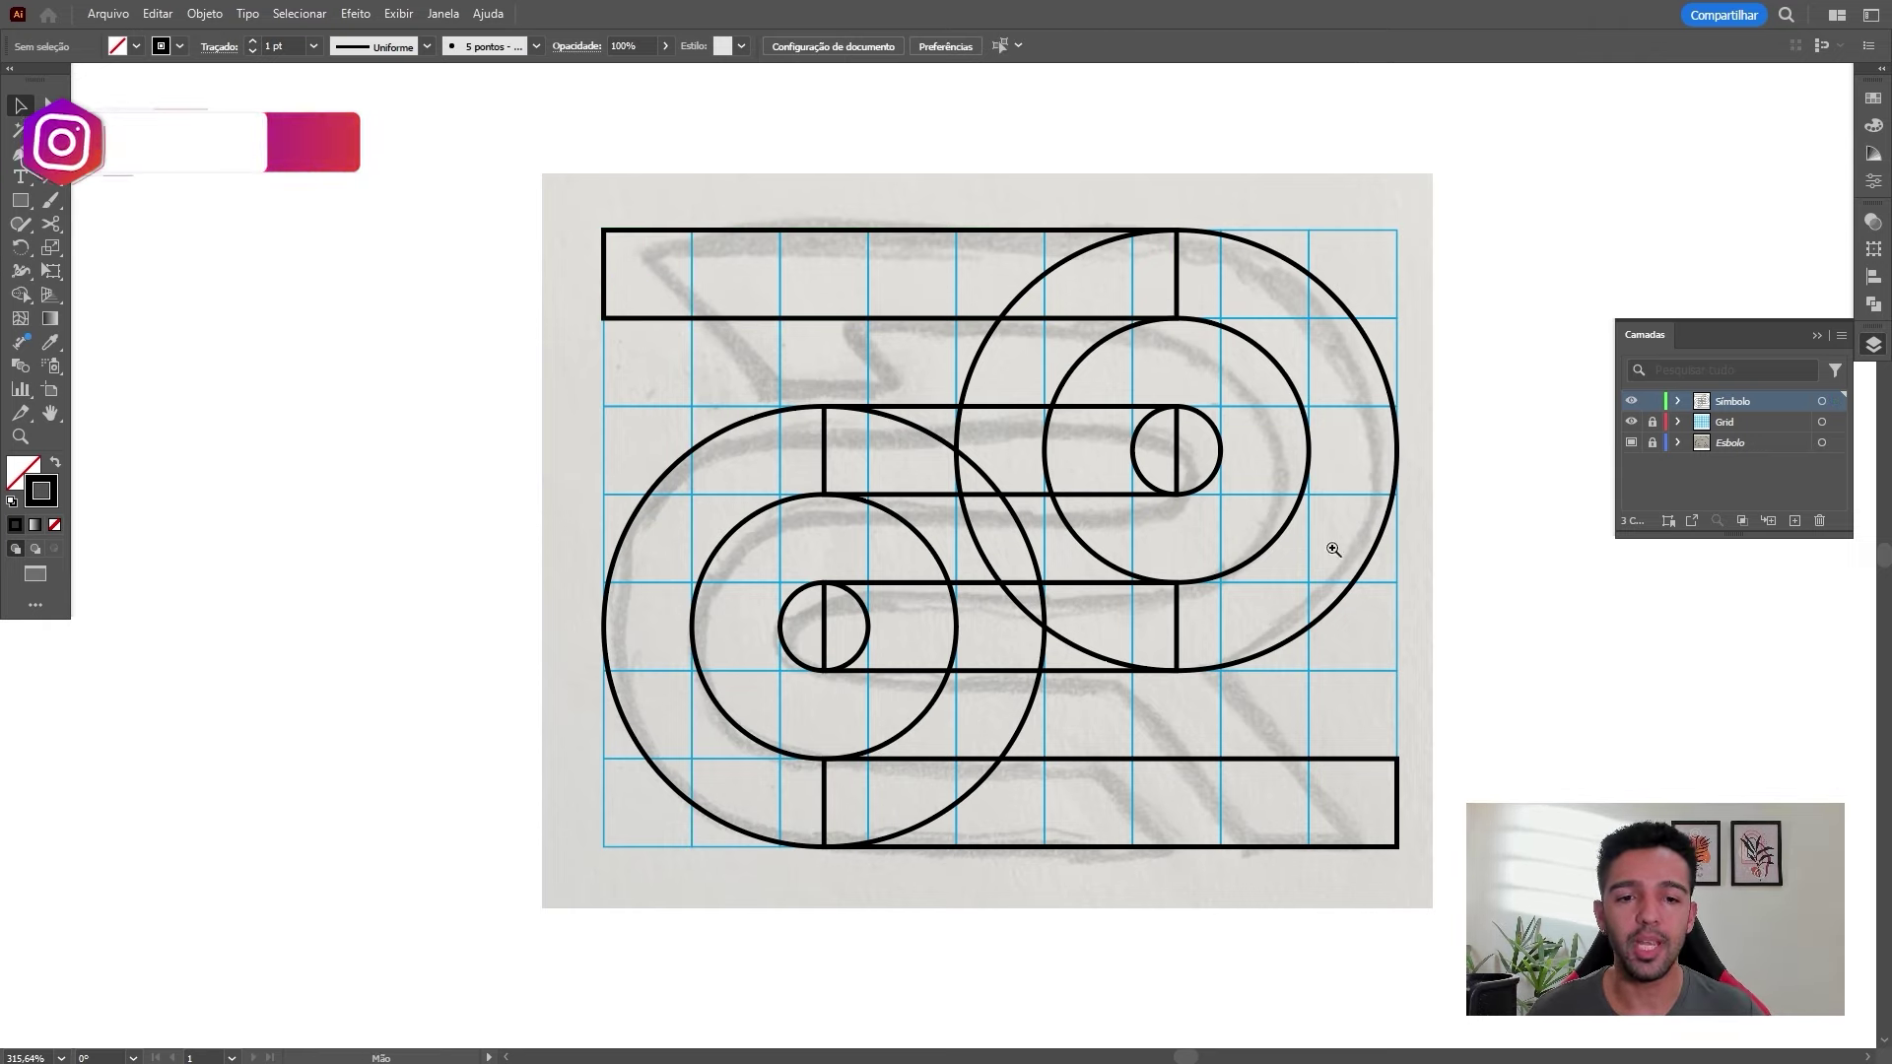
# Try a diagonal line from the grid's lower right to its upper part, and set its rotation angle numerically
pyautogui.scroll(-2, 1330, 549)
pyautogui.moveTo(1330, 549); pyautogui.dragTo(1179, 495)
pyautogui.scroll(1, 1244, 569)
pyautogui.press('\\')
pyautogui.moveTo(1192, 735)
pyautogui.mouseDown()
pyautogui.moveTo(808, 233)
pyautogui.moveTo(739, 204)
pyautogui.mouseUp()
pyautogui.press('v')
pyautogui.click(1871, 251)
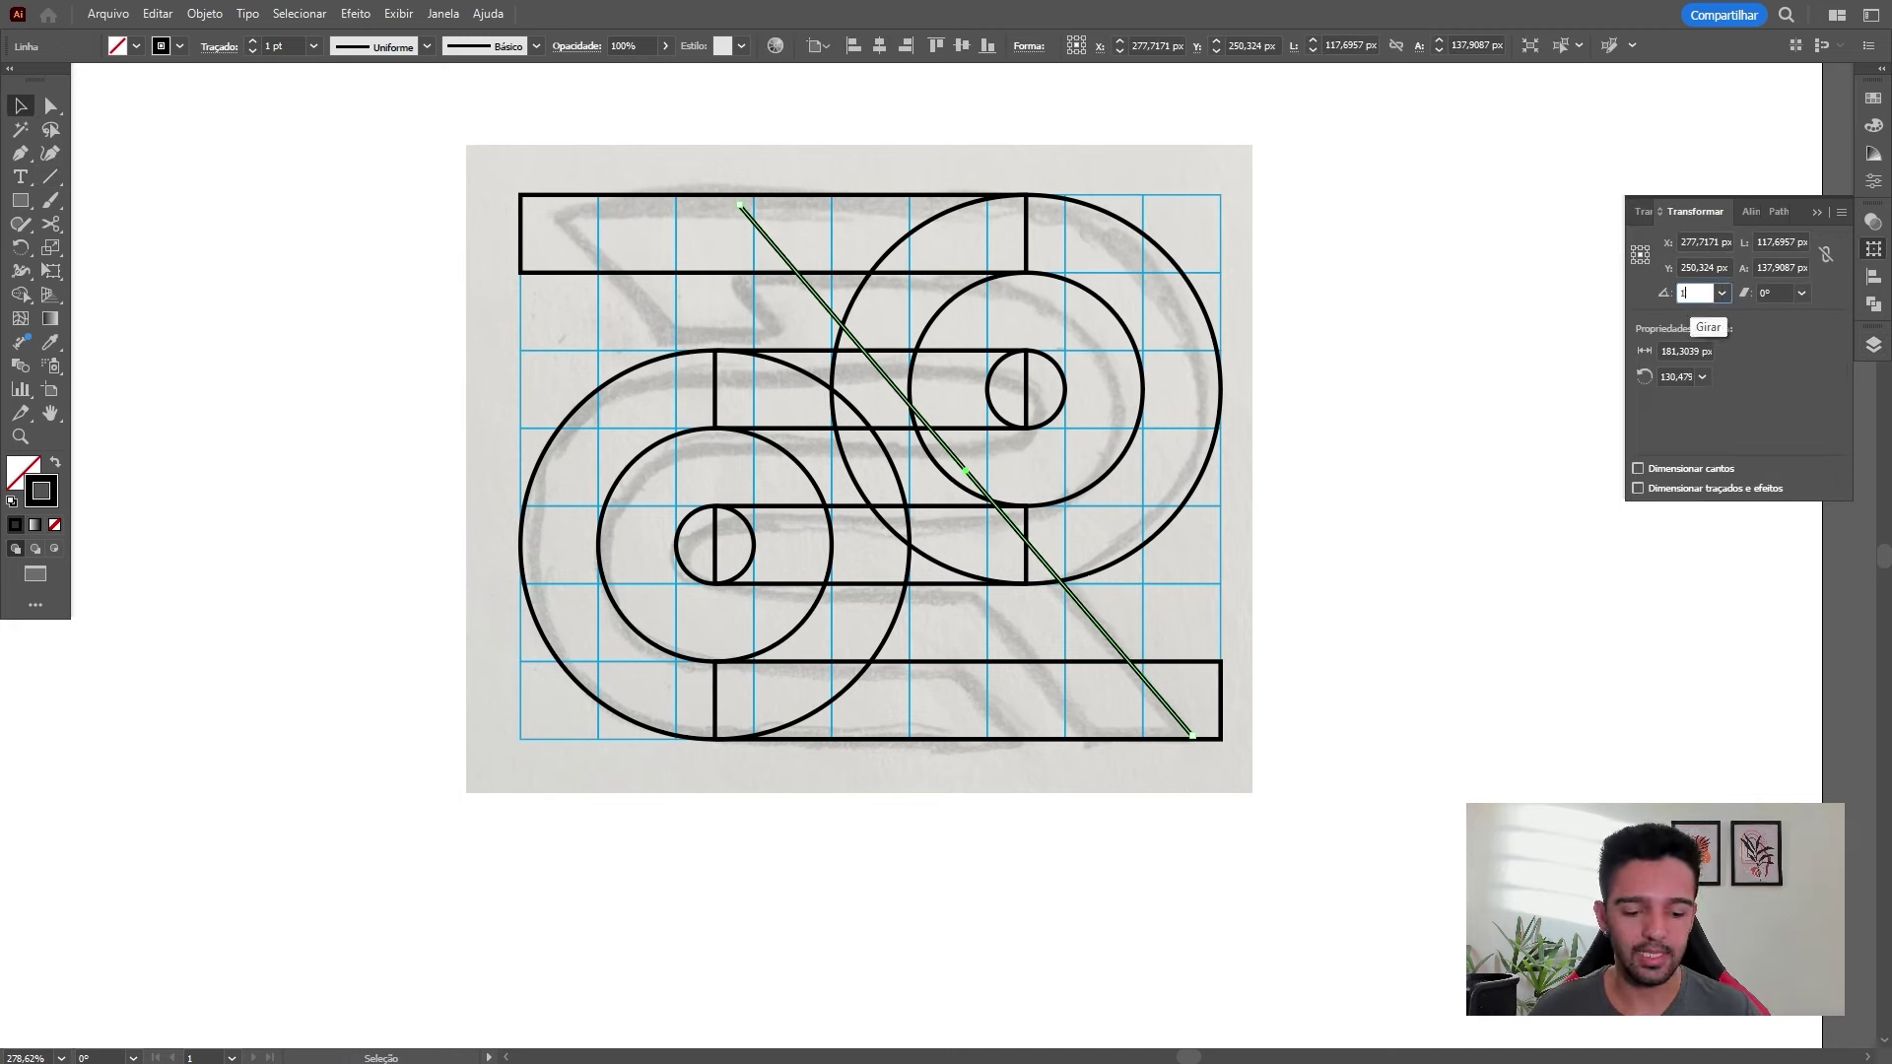
pyautogui.press('Return')
pyautogui.click(1356, 680)
# Draw a vertical rectangle of about 20.2 by 141.4 px over the grid's first column, and check it in outline view
pyautogui.scroll(-1, 1214, 574)
pyautogui.moveTo(1114, 628); pyautogui.dragTo(1021, 651)
pyautogui.scroll(3, 1021, 651)
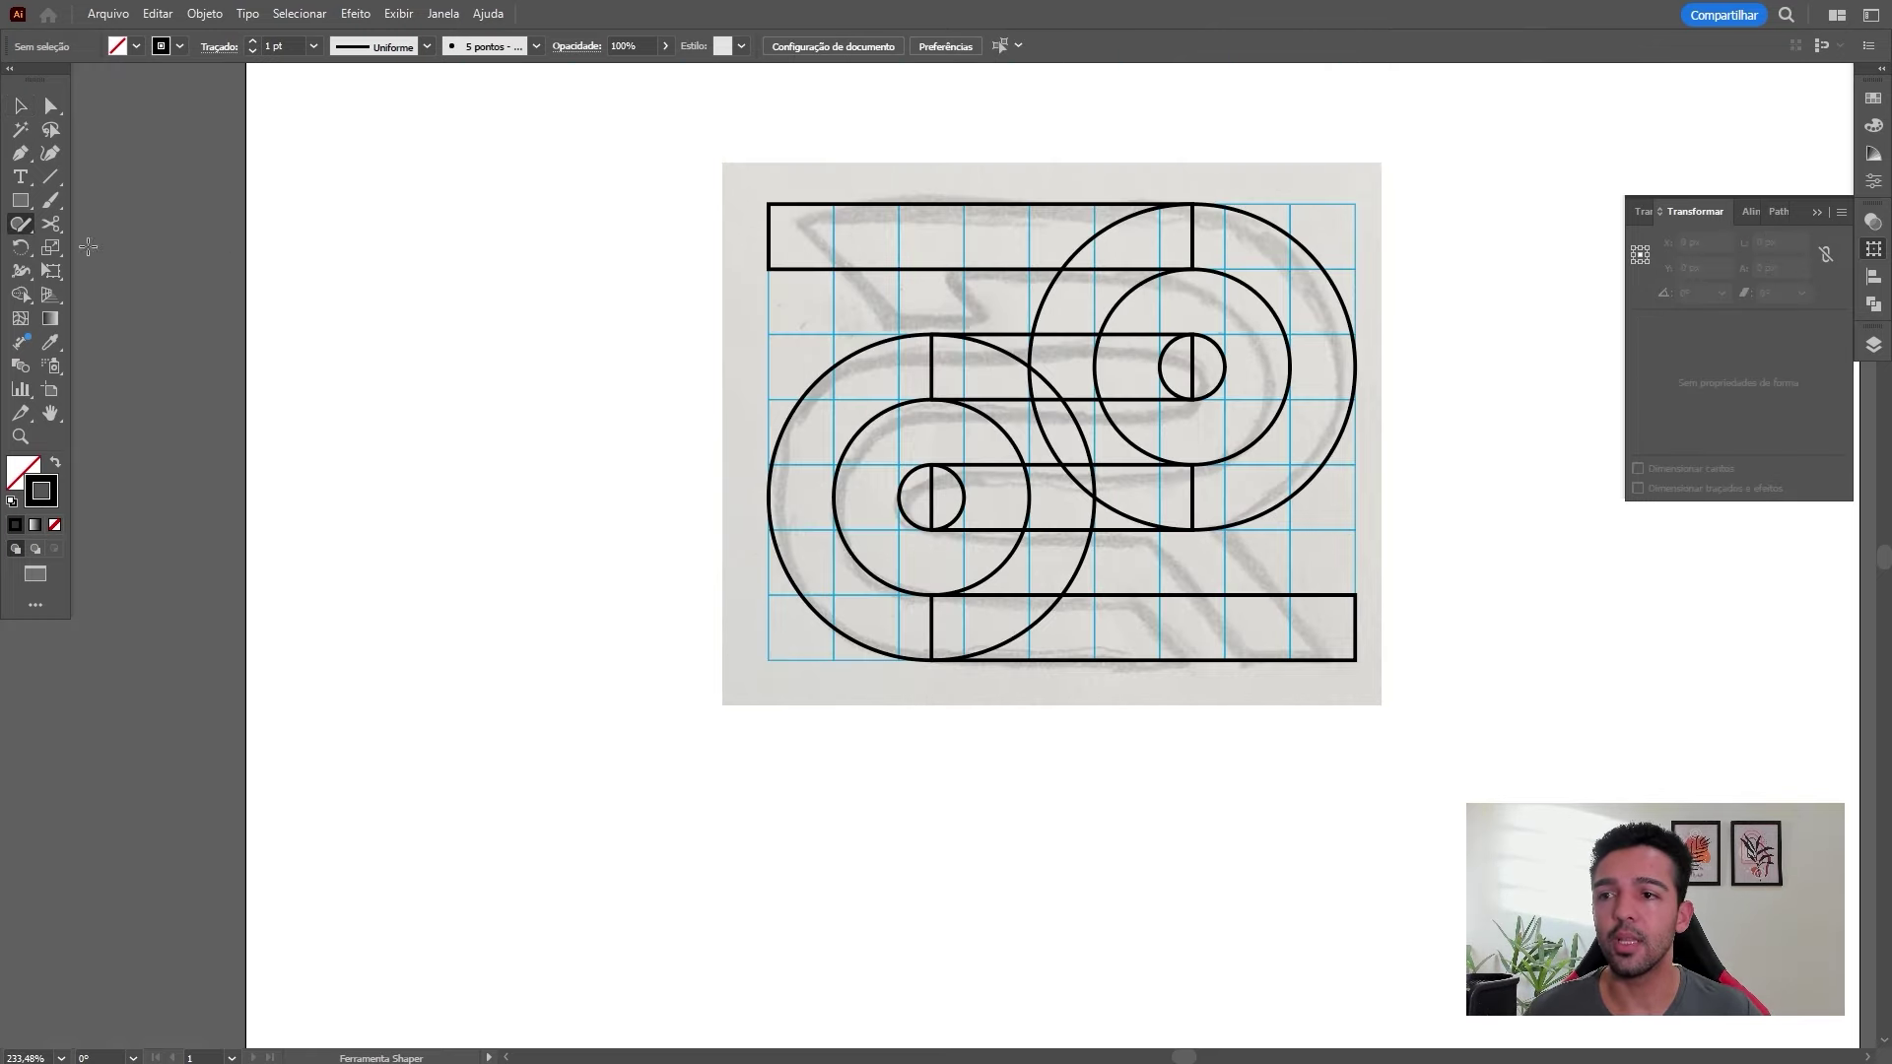
pyautogui.press('m')
pyautogui.moveTo(767, 204); pyautogui.dragTo(833, 660)
pyautogui.press('a')
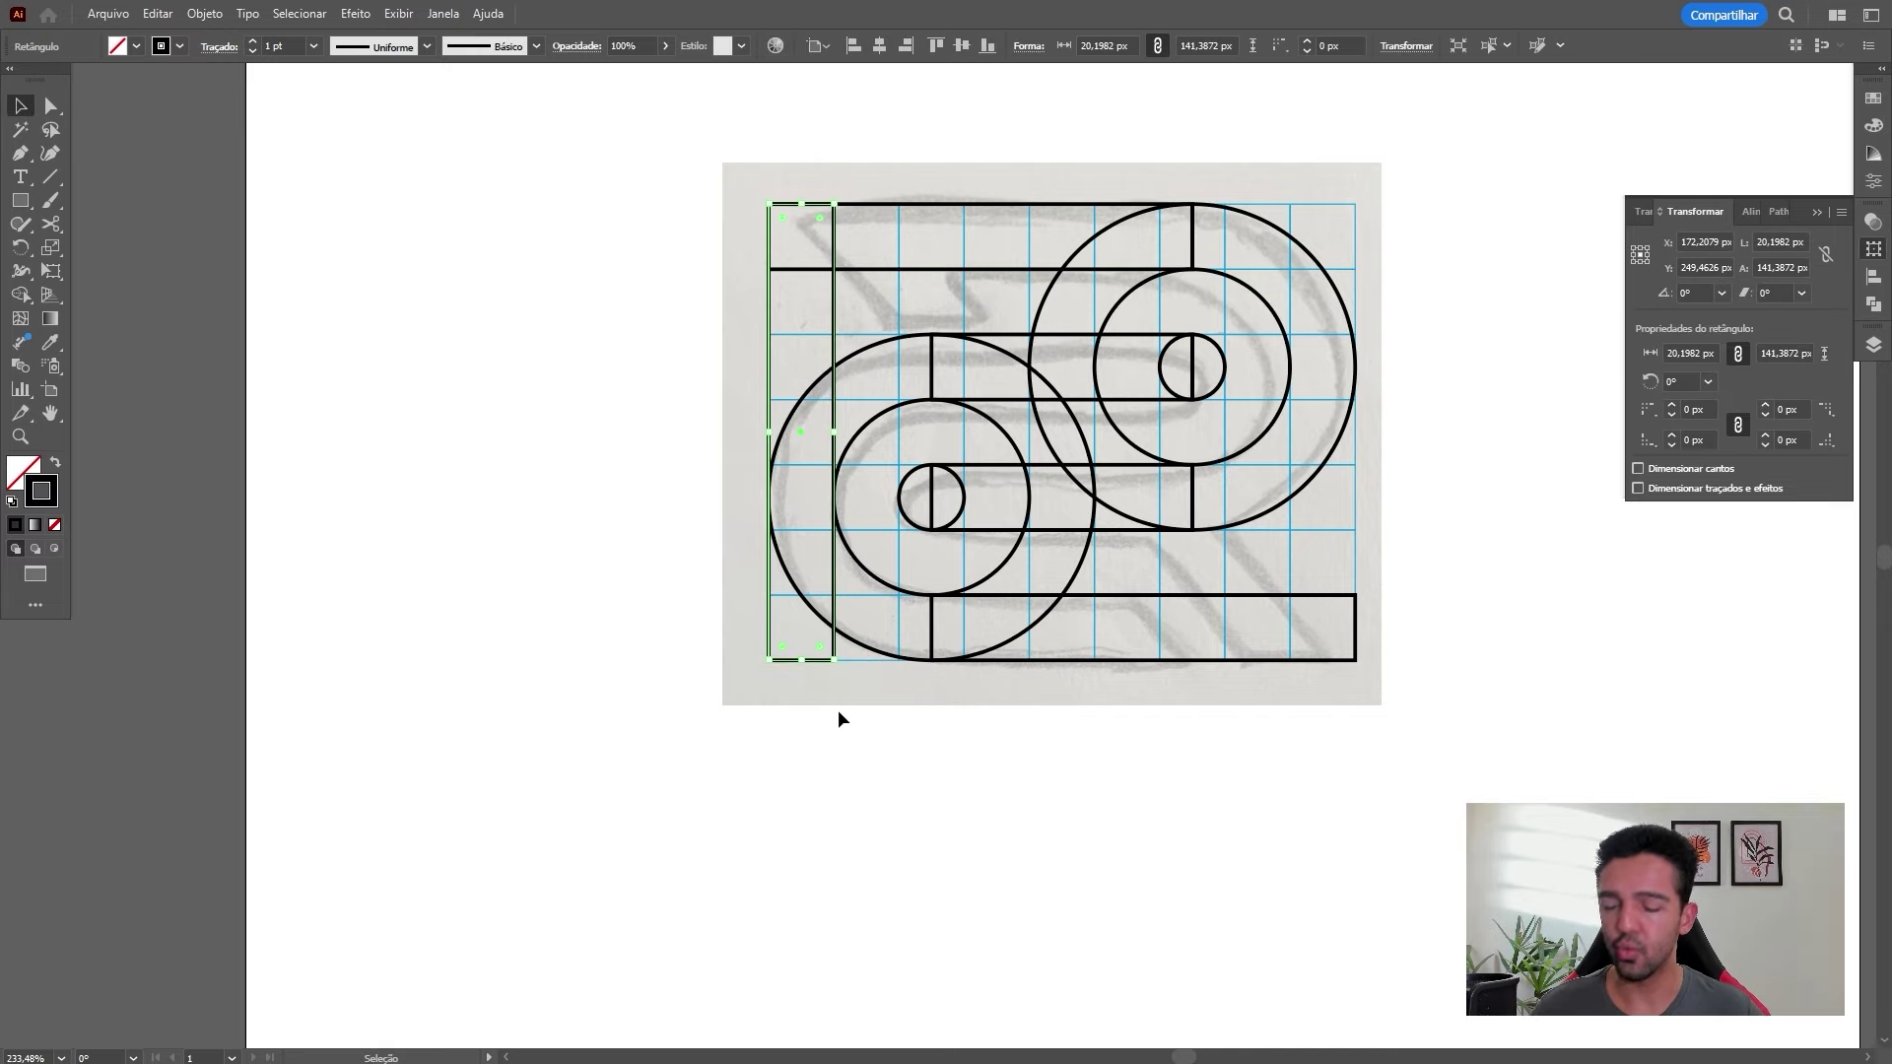
pyautogui.click(836, 726)
pyautogui.hotkey('ctrl', 'y')
pyautogui.hotkey('ctrl', 'y')
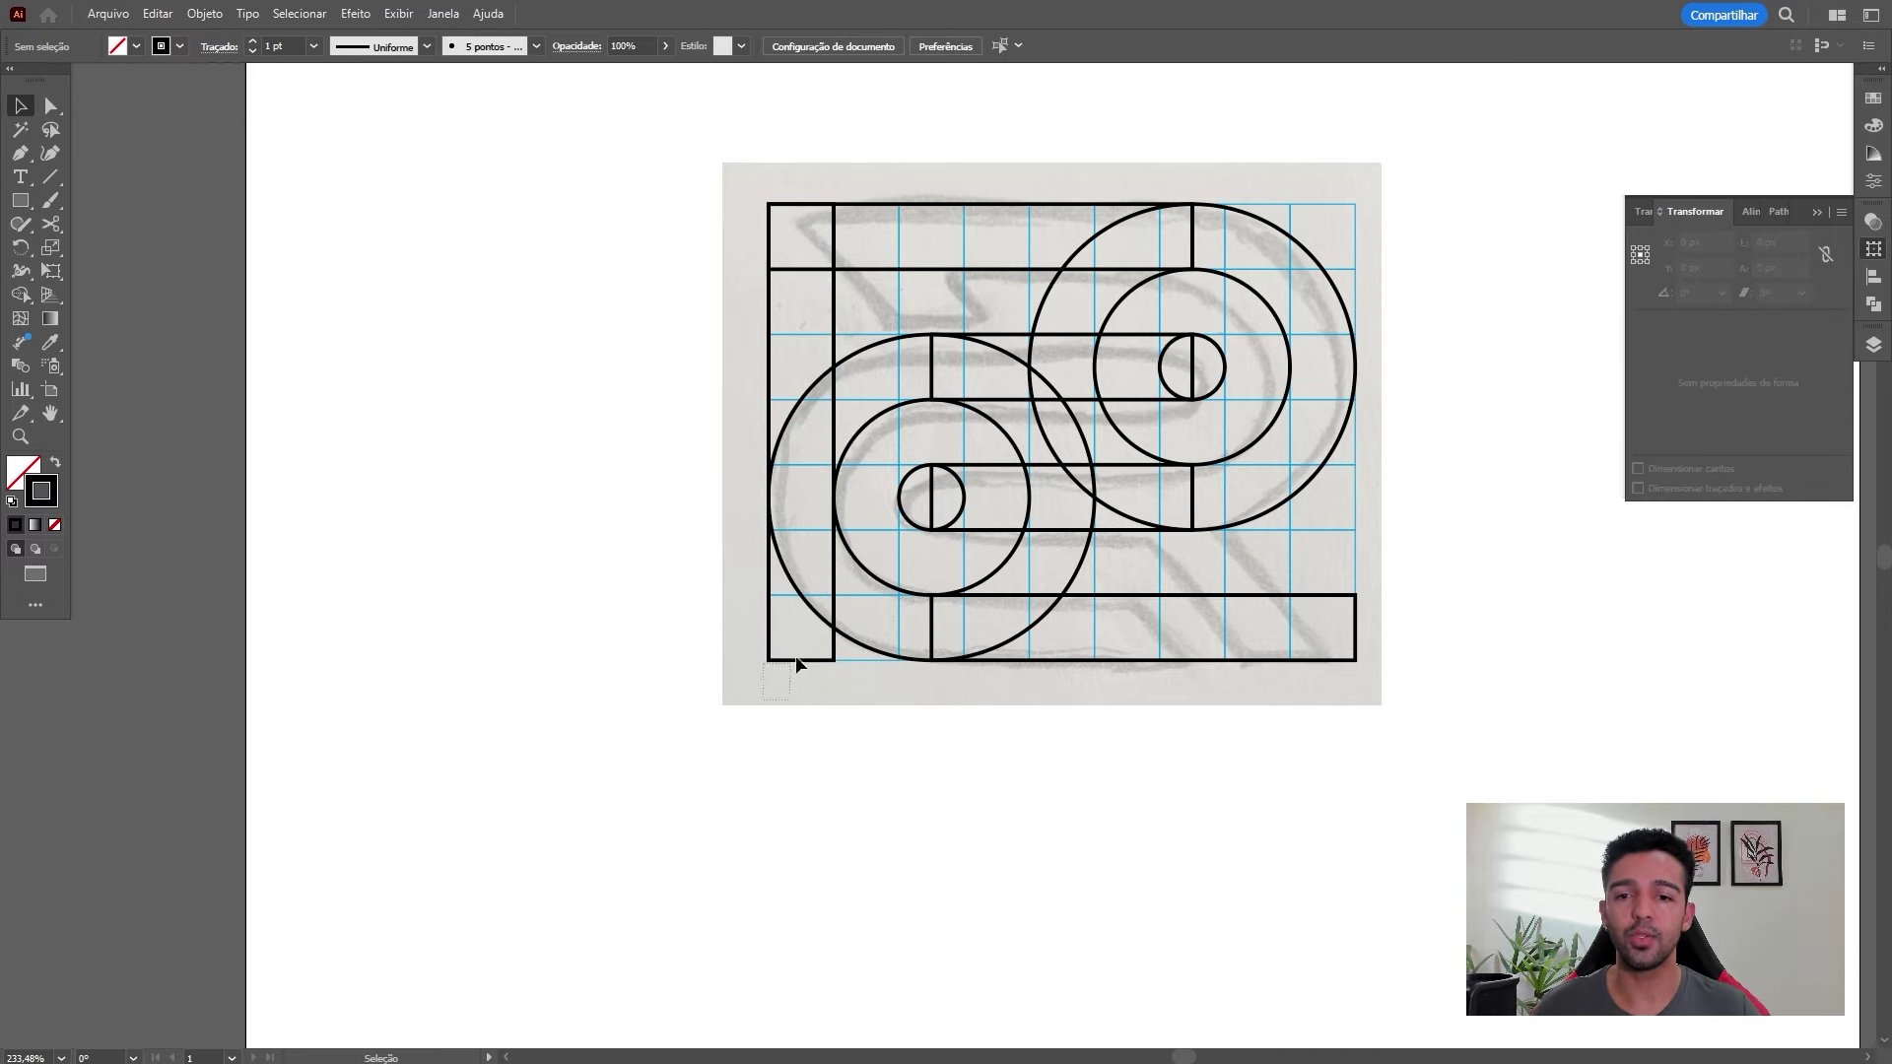
# Examine how wide the sketch's diagonal strokes are compared with the grid squares at both ends of the monogram
pyautogui.moveTo(796, 658); pyautogui.dragTo(803, 659)
pyautogui.hotkey('ctrl', 'space')
pyautogui.moveTo(1190, 631); pyautogui.dragTo(1203, 591)
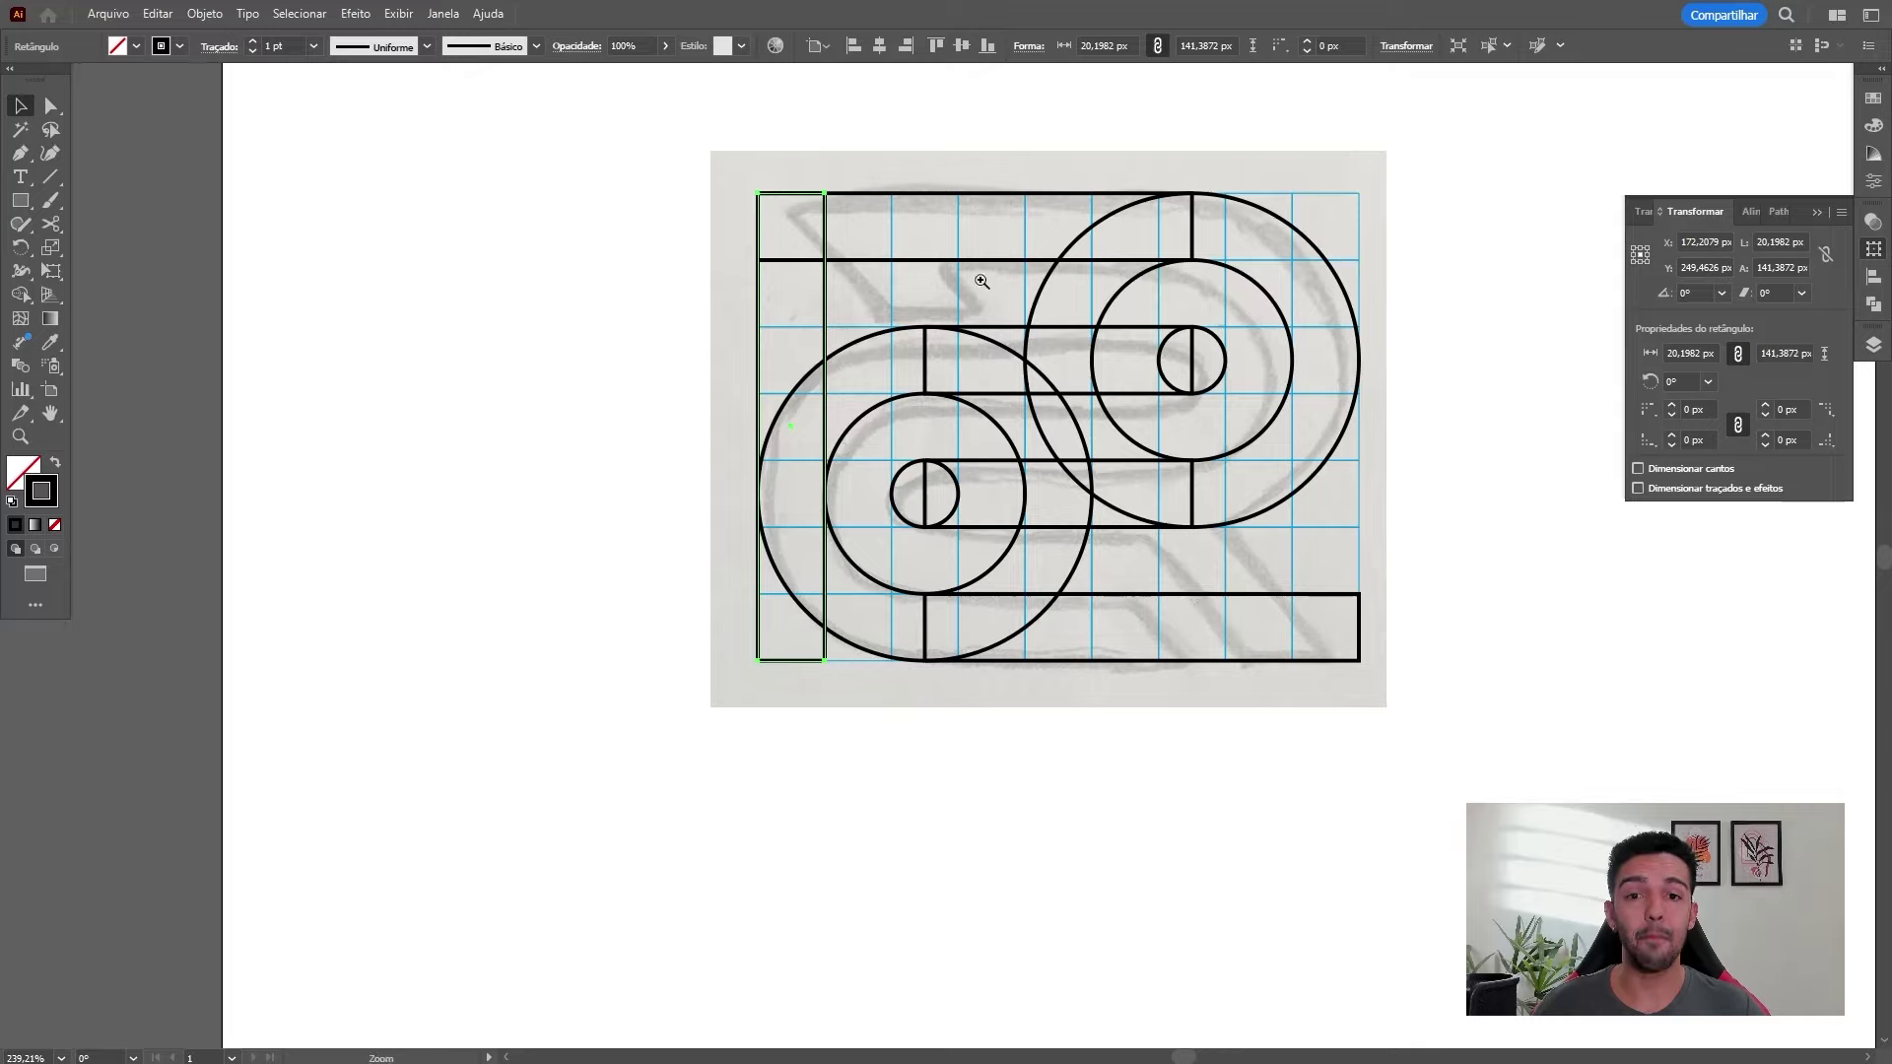
pyautogui.scroll(6, 1001, 611)
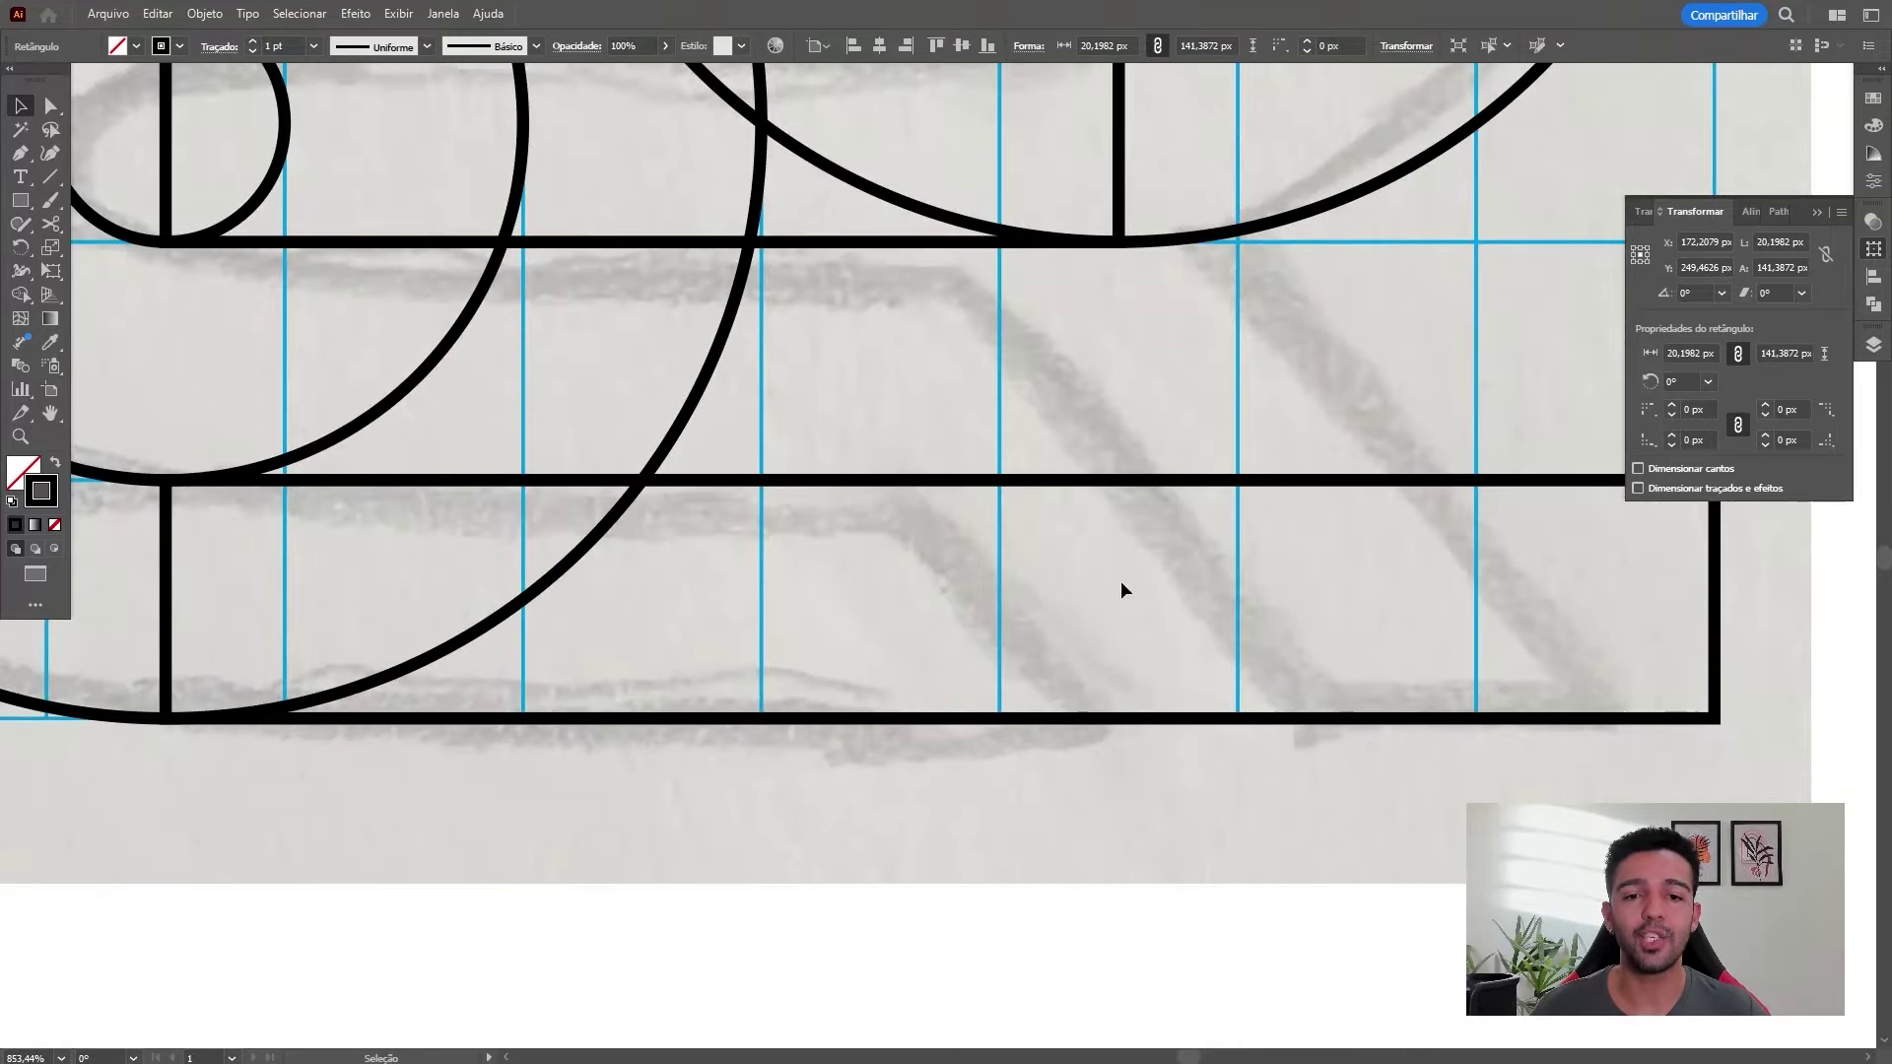
pyautogui.scroll(-5, 1104, 591)
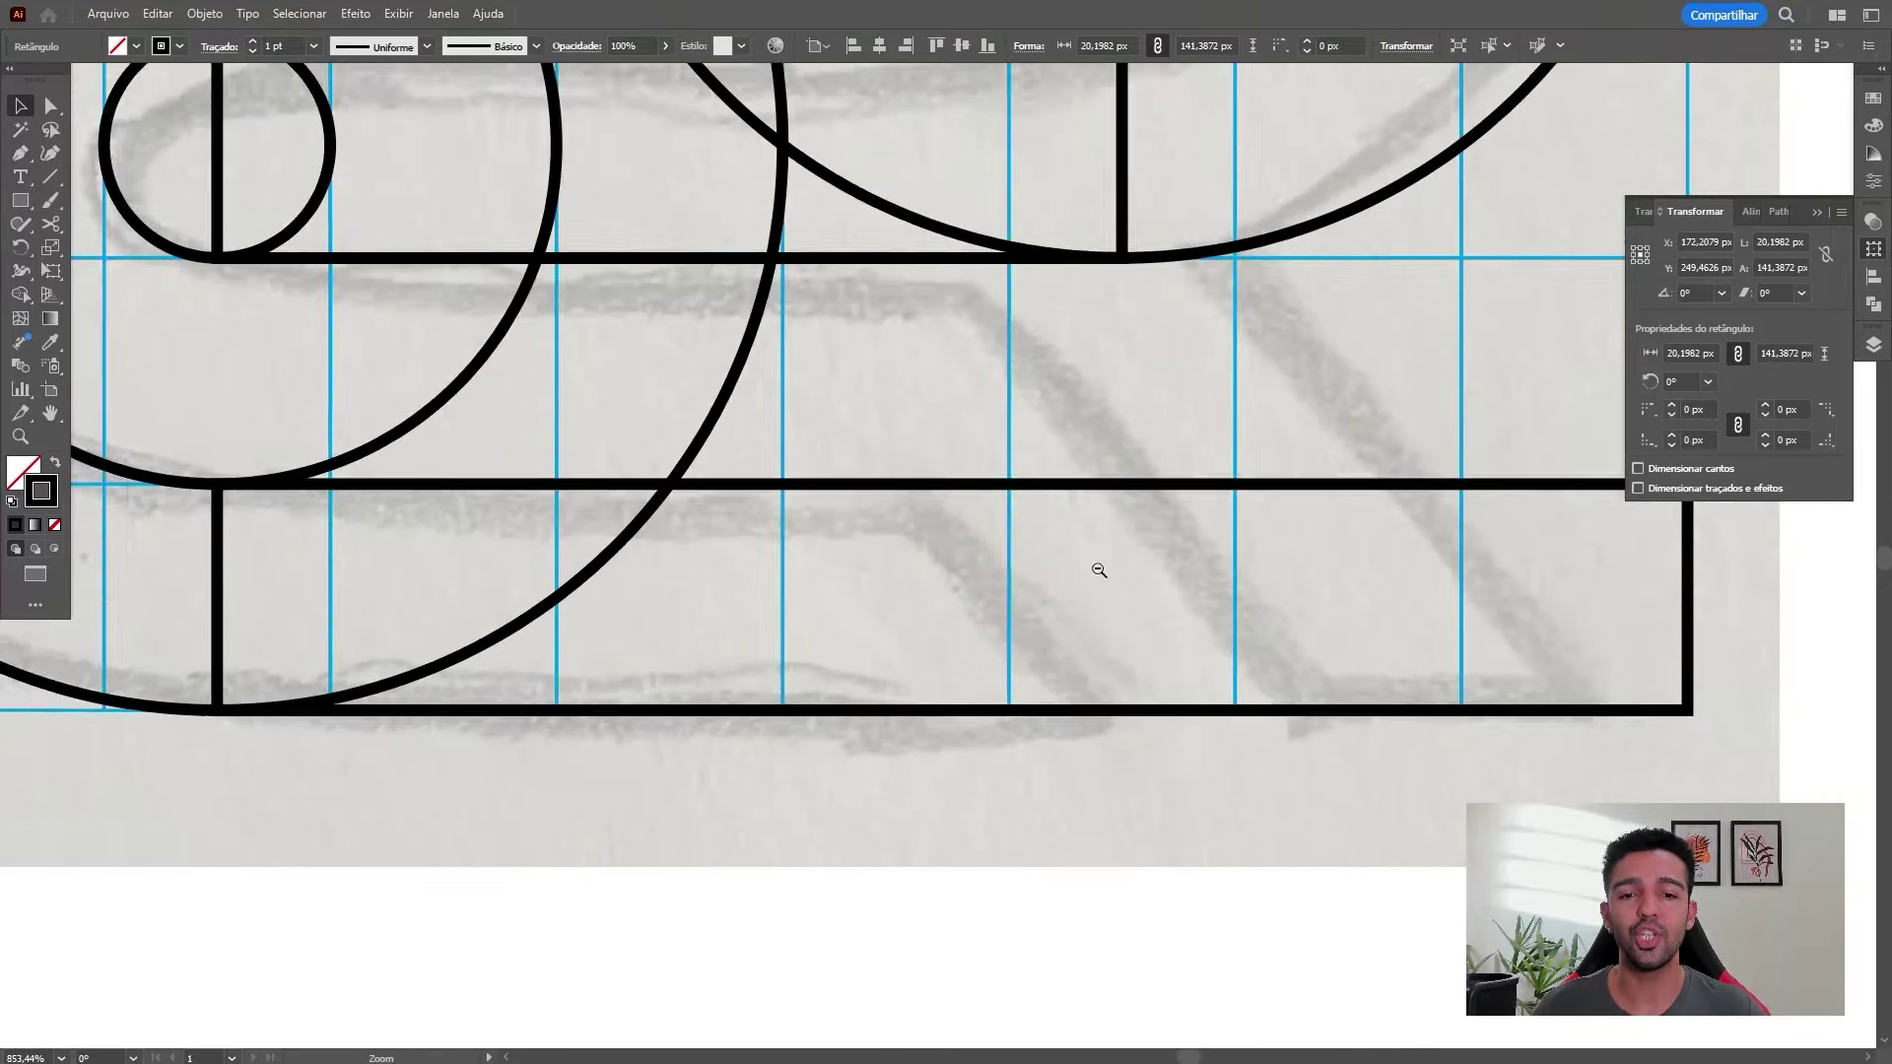
pyautogui.scroll(1, 822, 384)
pyautogui.scroll(1, 812, 314)
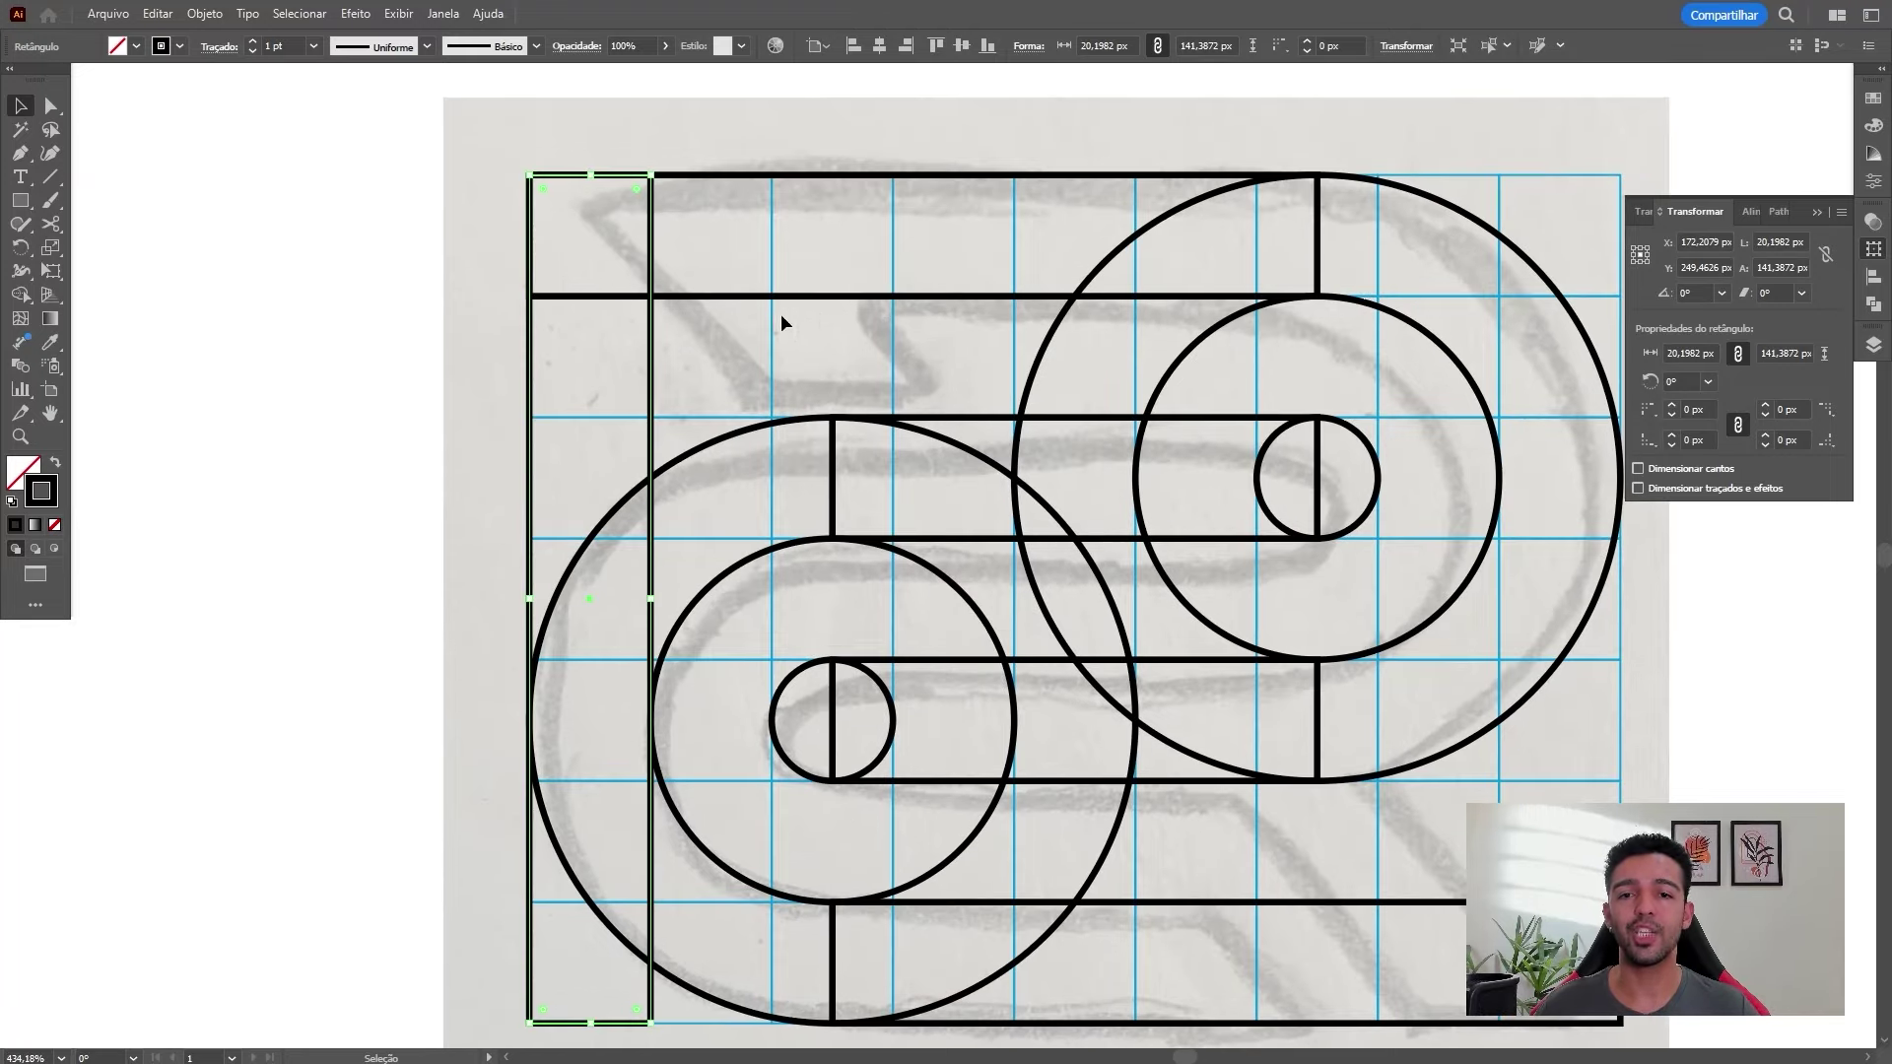
pyautogui.scroll(-1, 781, 322)
pyautogui.hscroll(1, 780, 322)
pyautogui.scroll(2, 769, 370)
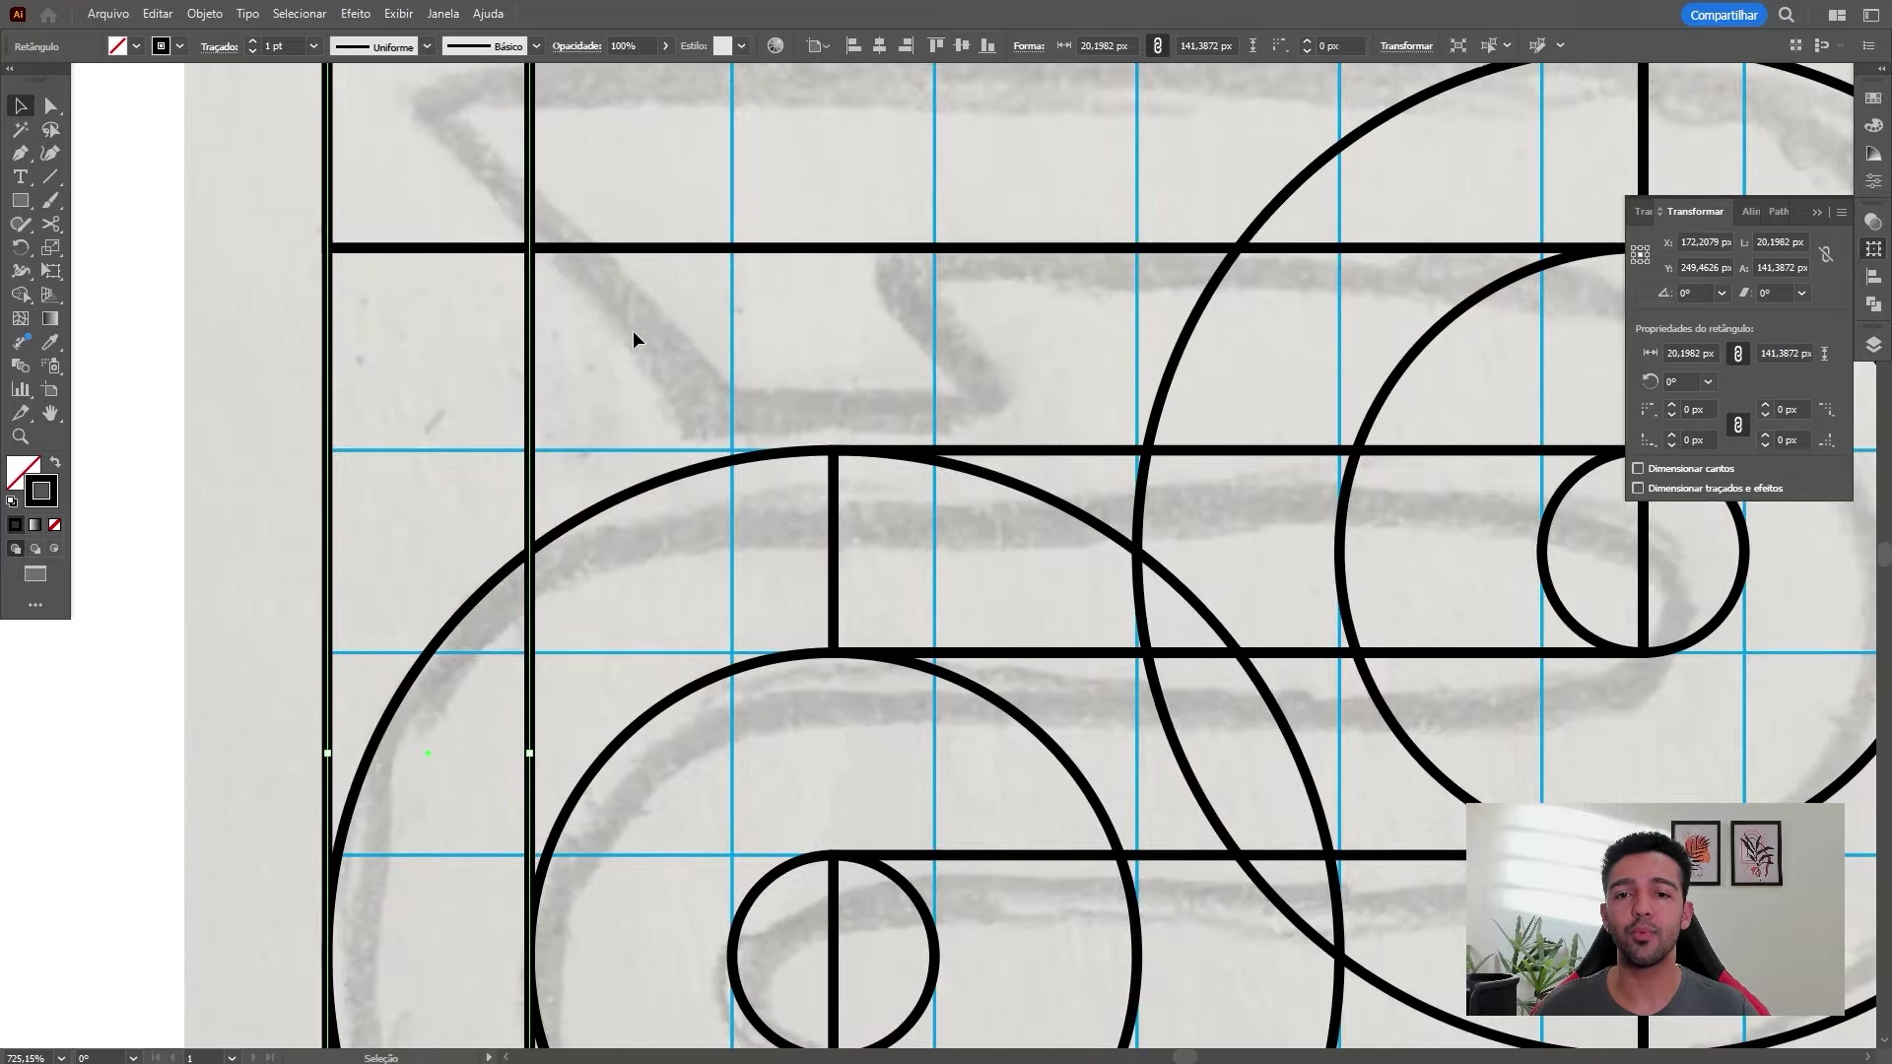
pyautogui.moveTo(1112, 446); pyautogui.dragTo(1055, 446)
pyautogui.moveTo(1334, 794); pyautogui.dragTo(937, 528)
pyautogui.moveTo(1064, 778); pyautogui.dragTo(867, 734)
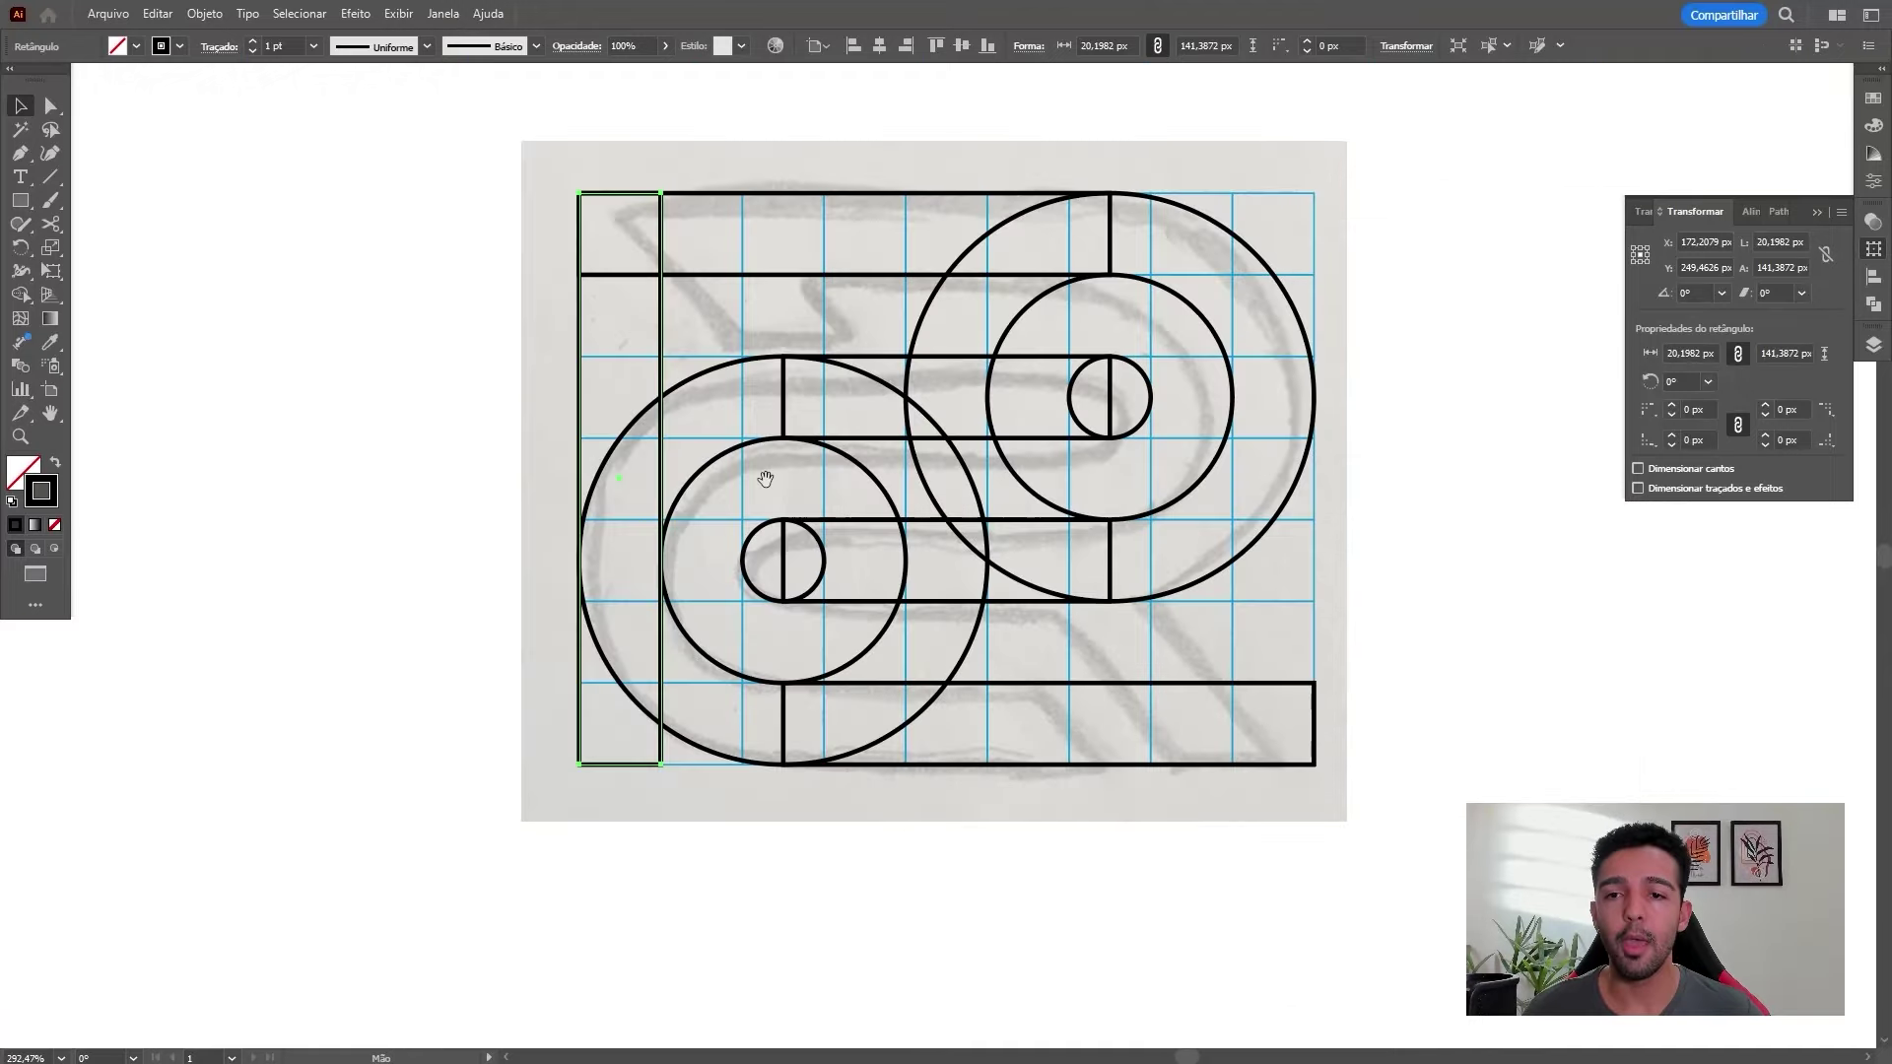
# Narrow the vertical rectangle to about 10.1 px, duplicate it edge to edge alongside, and check the alignment in outline view
pyautogui.moveTo(586, 654); pyautogui.dragTo(689, 550)
pyautogui.moveTo(688, 402); pyautogui.dragTo(630, 412)
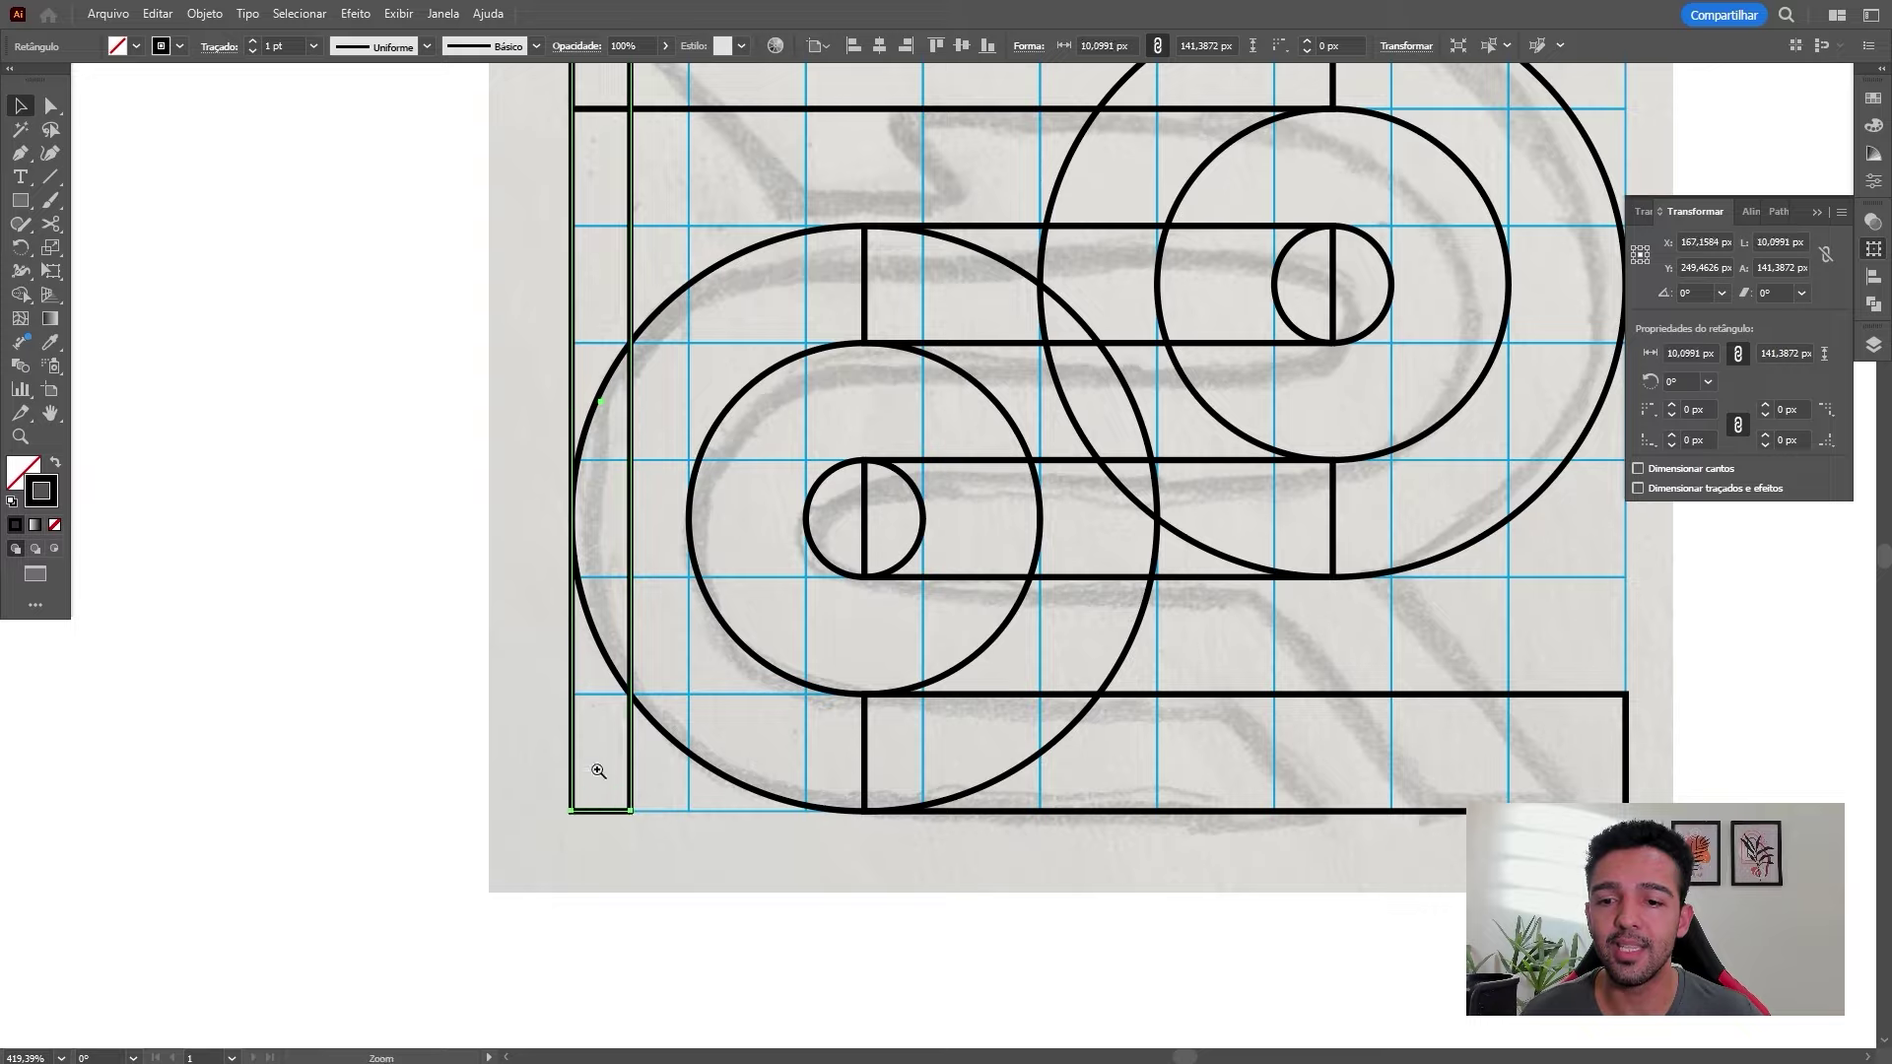
pyautogui.scroll(5, 599, 769)
pyautogui.moveTo(785, 497); pyautogui.dragTo(971, 500)
pyautogui.click(964, 763)
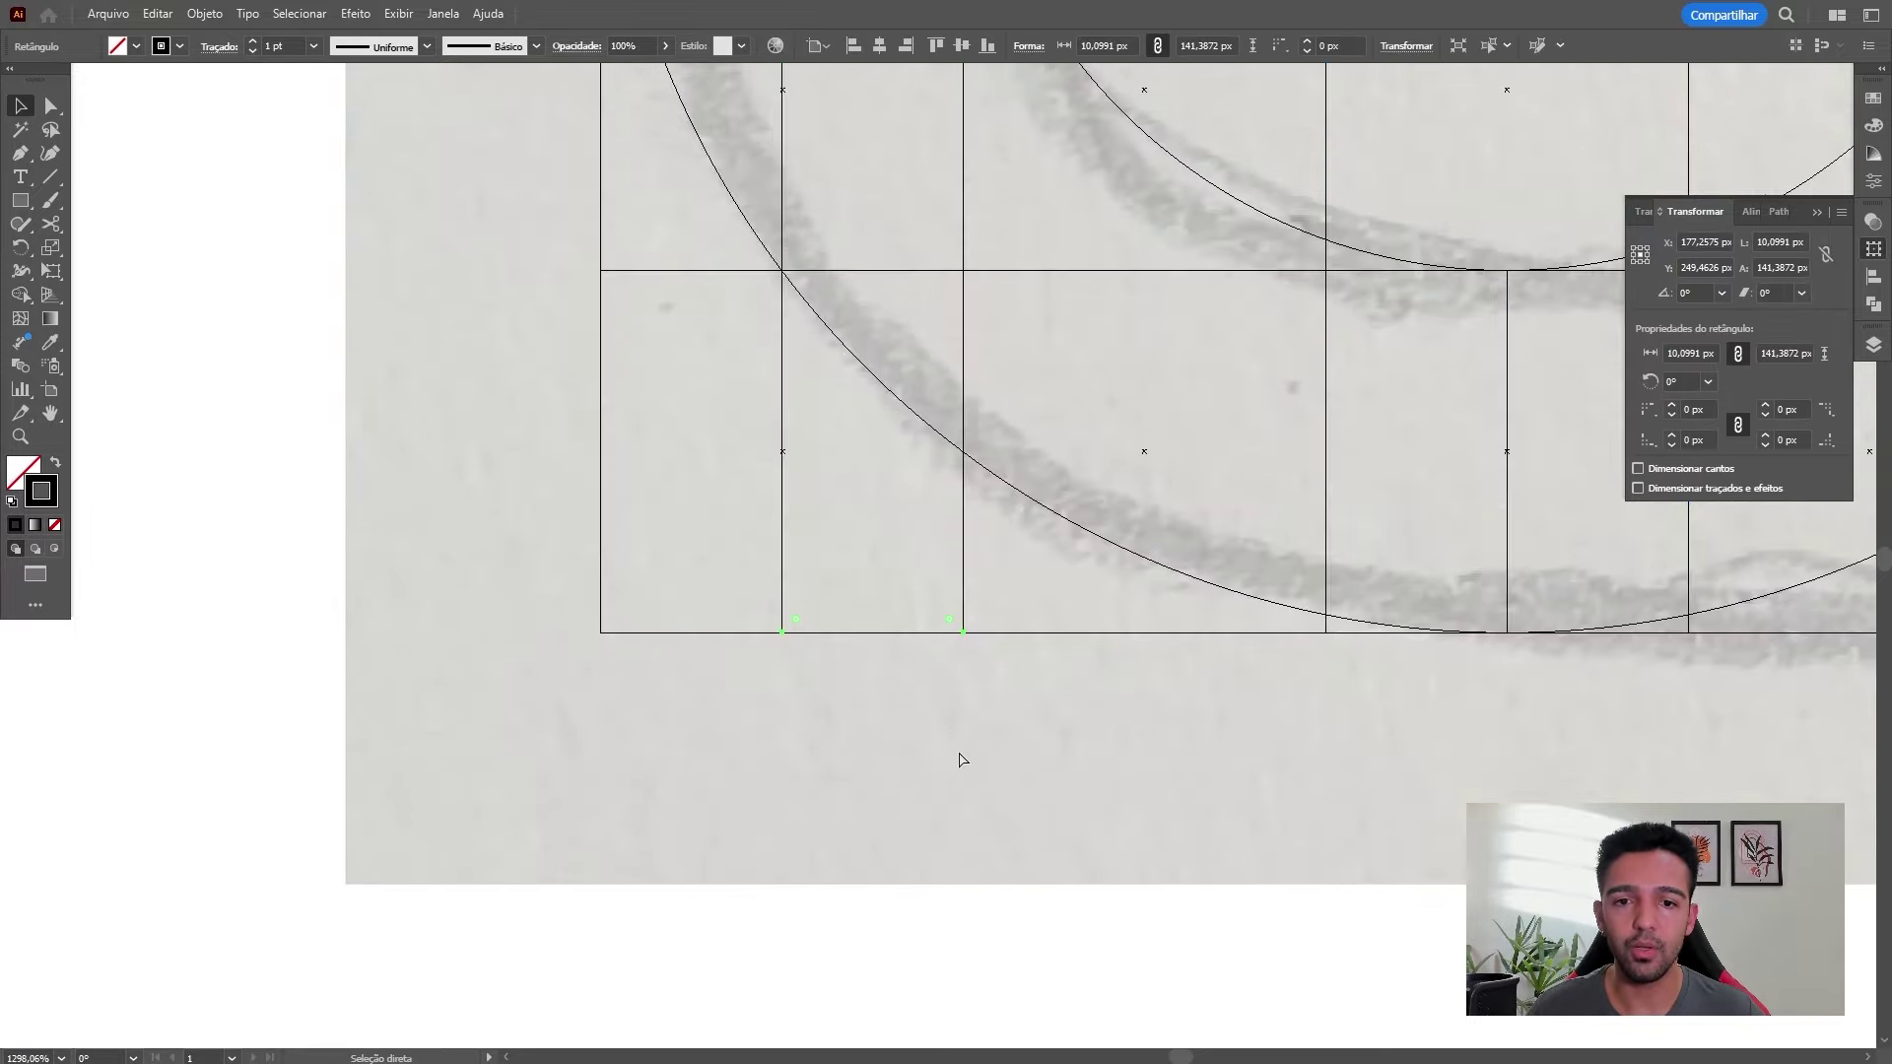
pyautogui.scroll(-7, 1084, 710)
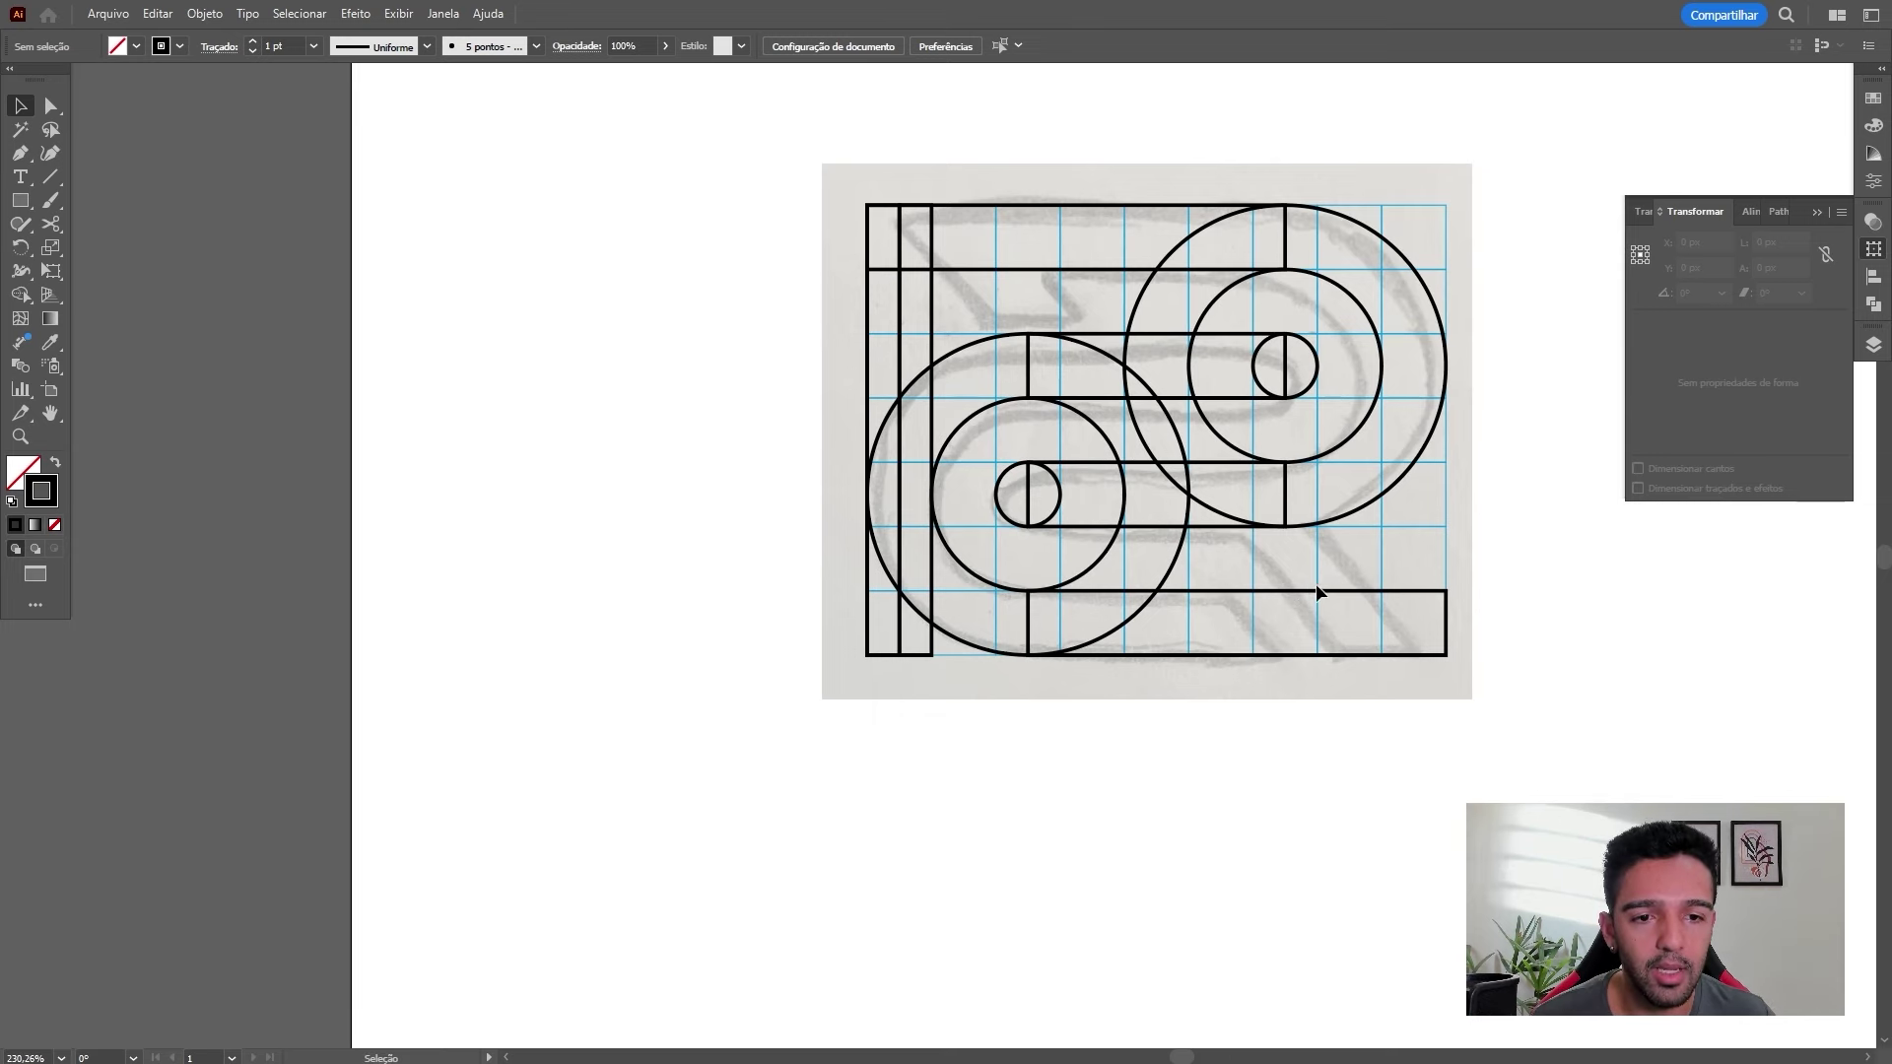
# Add a third adjoining vertical strip of the same width and select all three strips
pyautogui.scroll(3, 1368, 561)
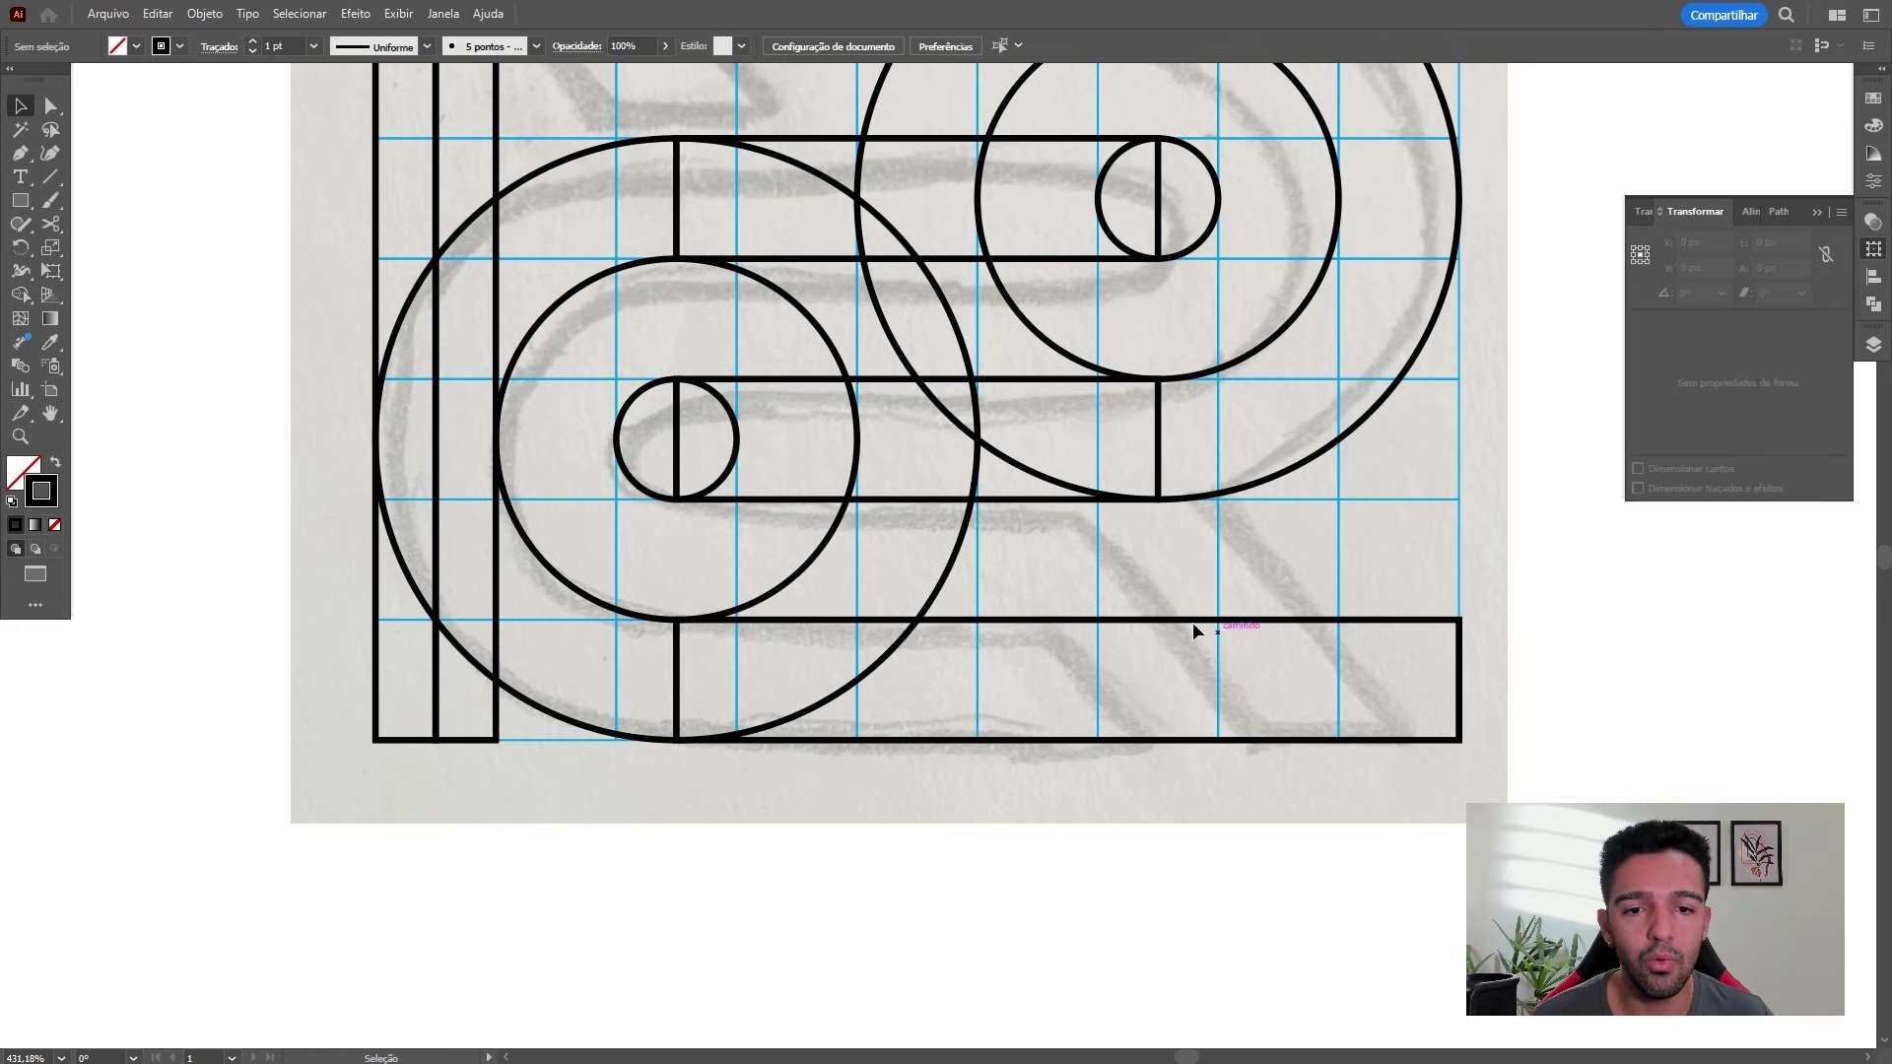
pyautogui.scroll(-3, 1159, 717)
pyautogui.moveTo(790, 260)
pyautogui.mouseDown()
pyautogui.moveTo(759, 266)
pyautogui.moveTo(806, 274)
pyautogui.mouseUp()
pyautogui.moveTo(689, 690); pyautogui.dragTo(775, 665)
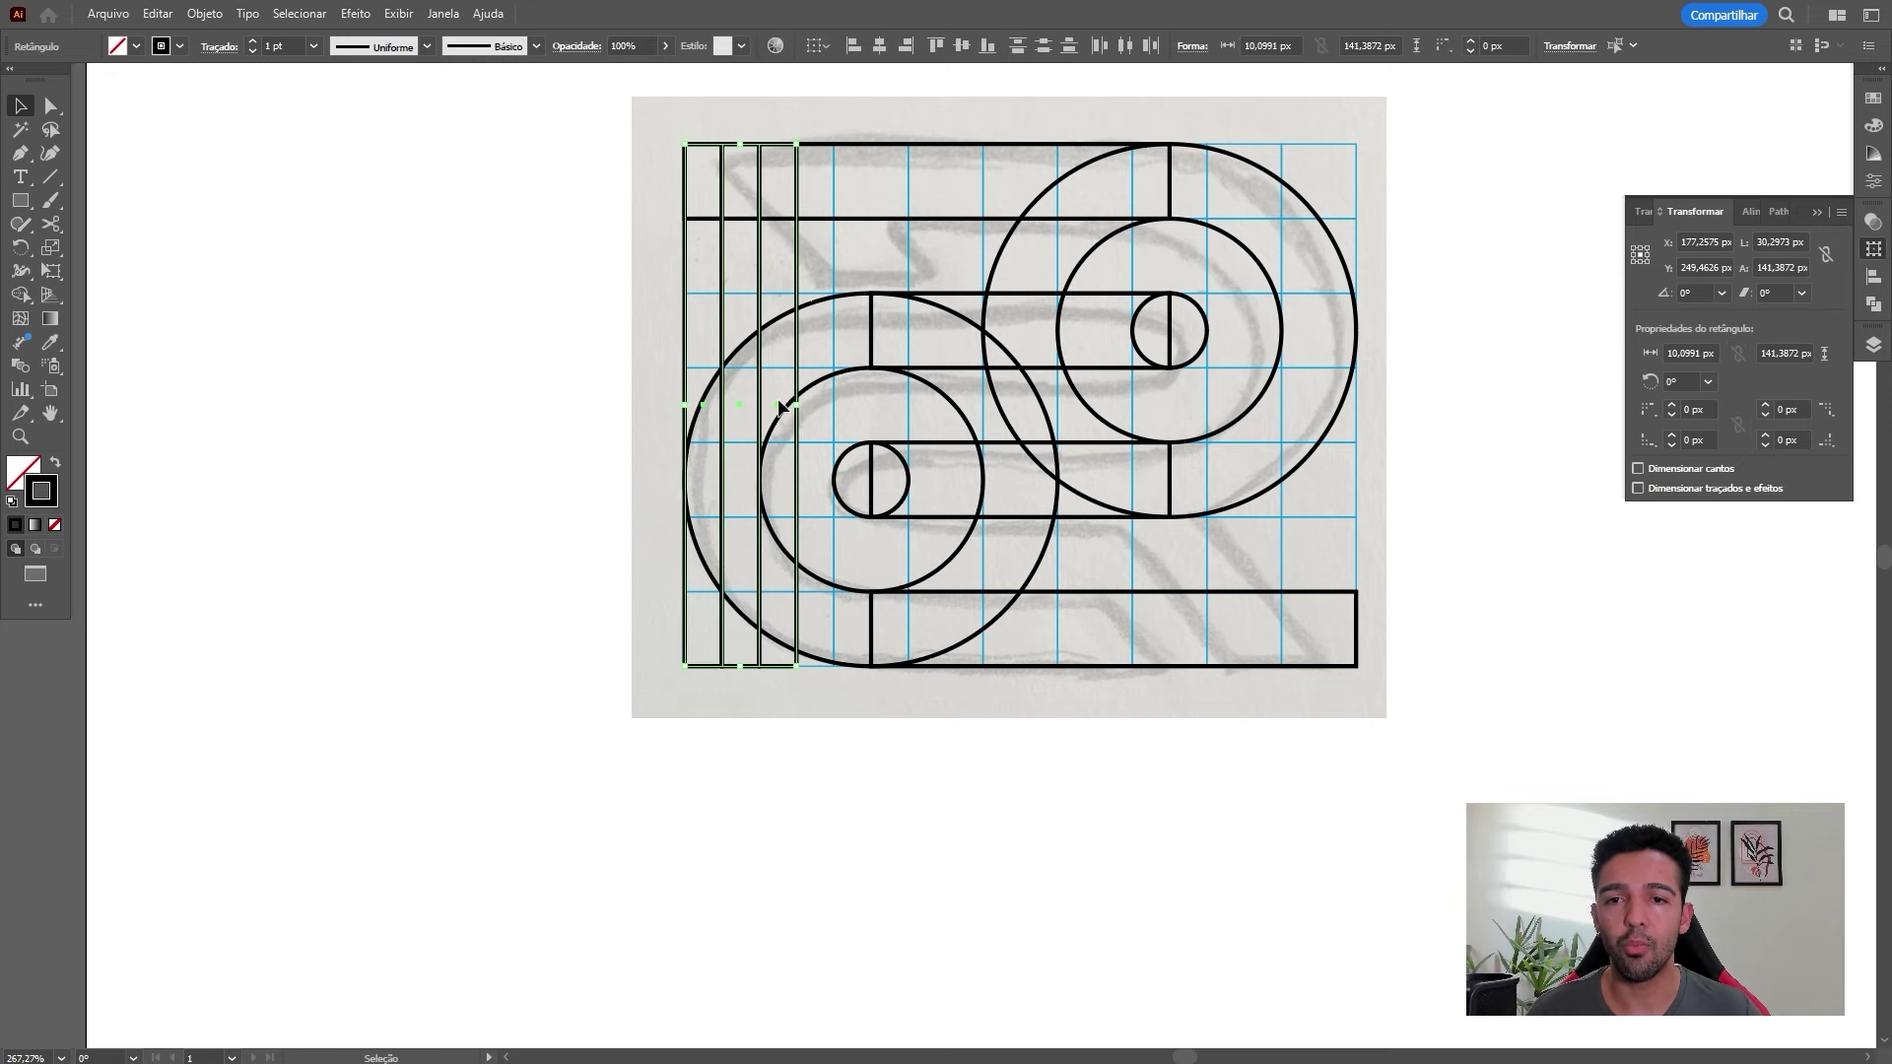
# Stretch the three strips evenly up and down to about 319.5 px tall, and group them
pyautogui.moveTo(893, 408); pyautogui.dragTo(853, 411)
pyautogui.scroll(-1, 853, 412)
pyautogui.moveTo(782, 215); pyautogui.dragTo(800, 89)
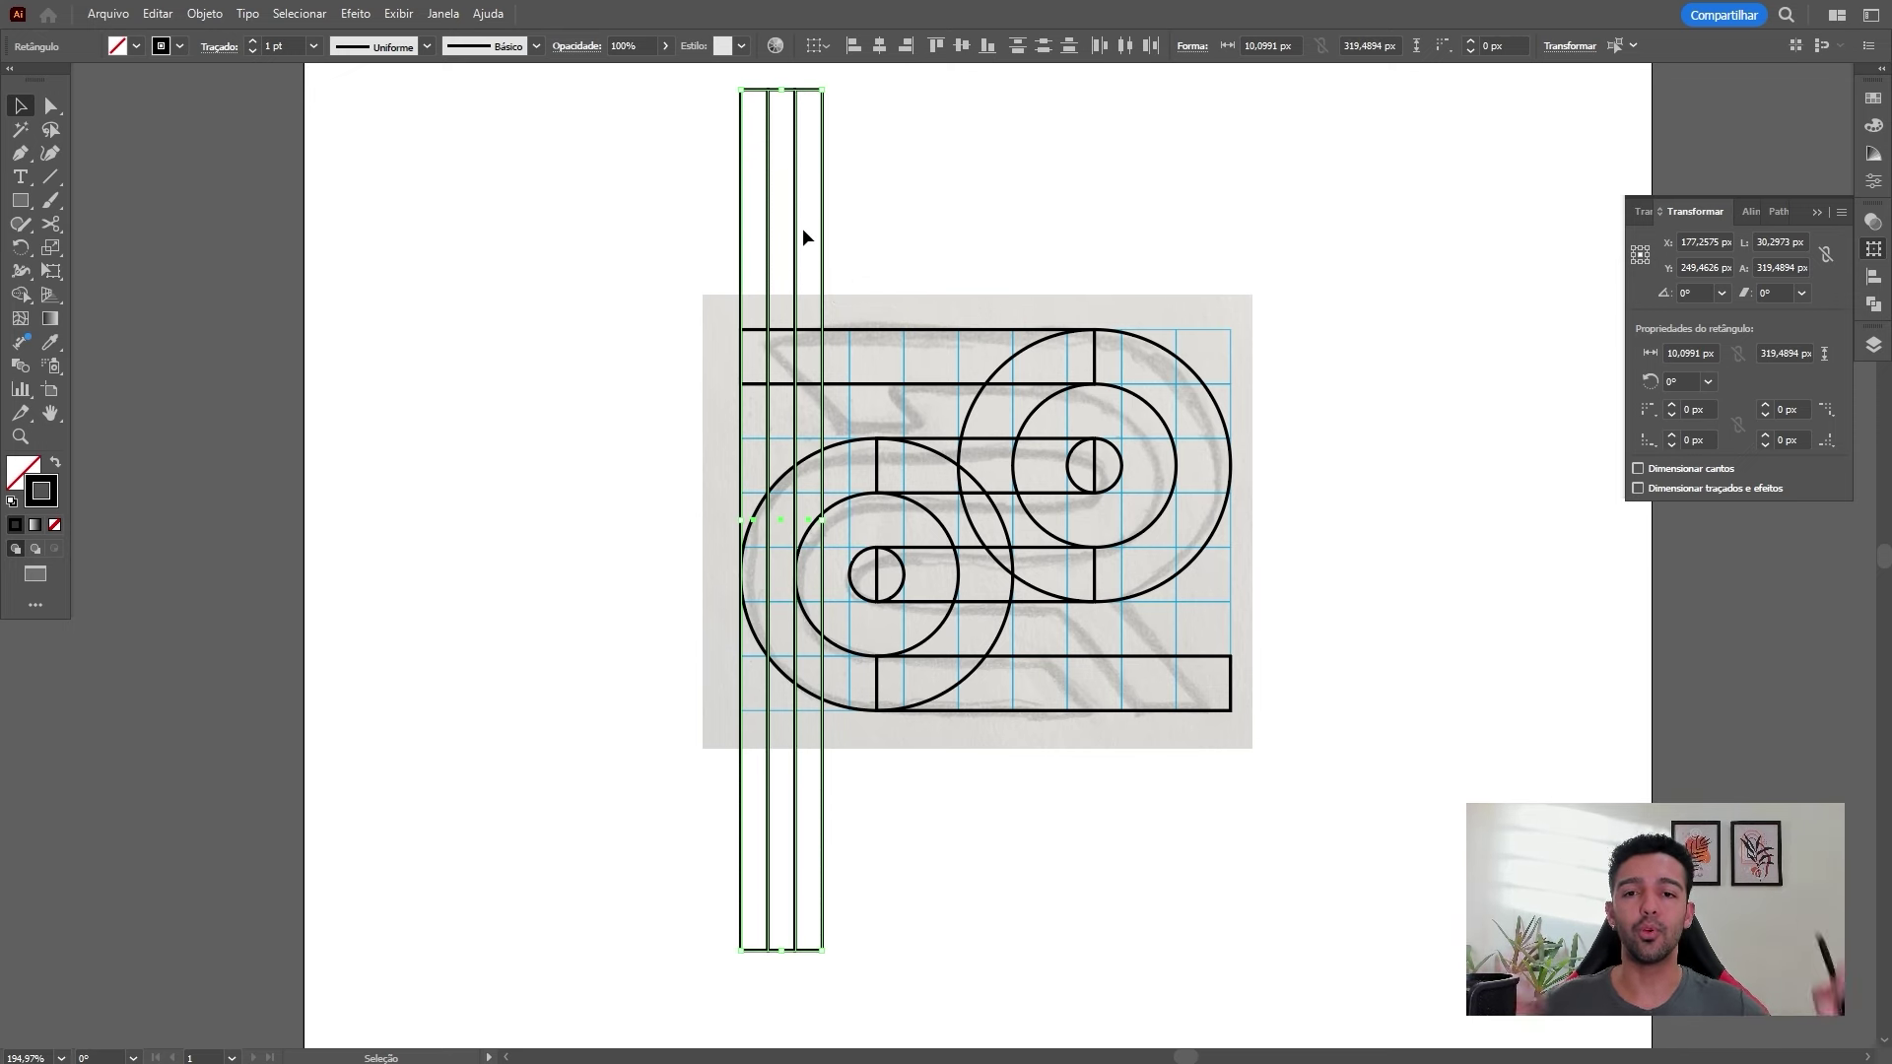
pyautogui.scroll(-2, 935, 341)
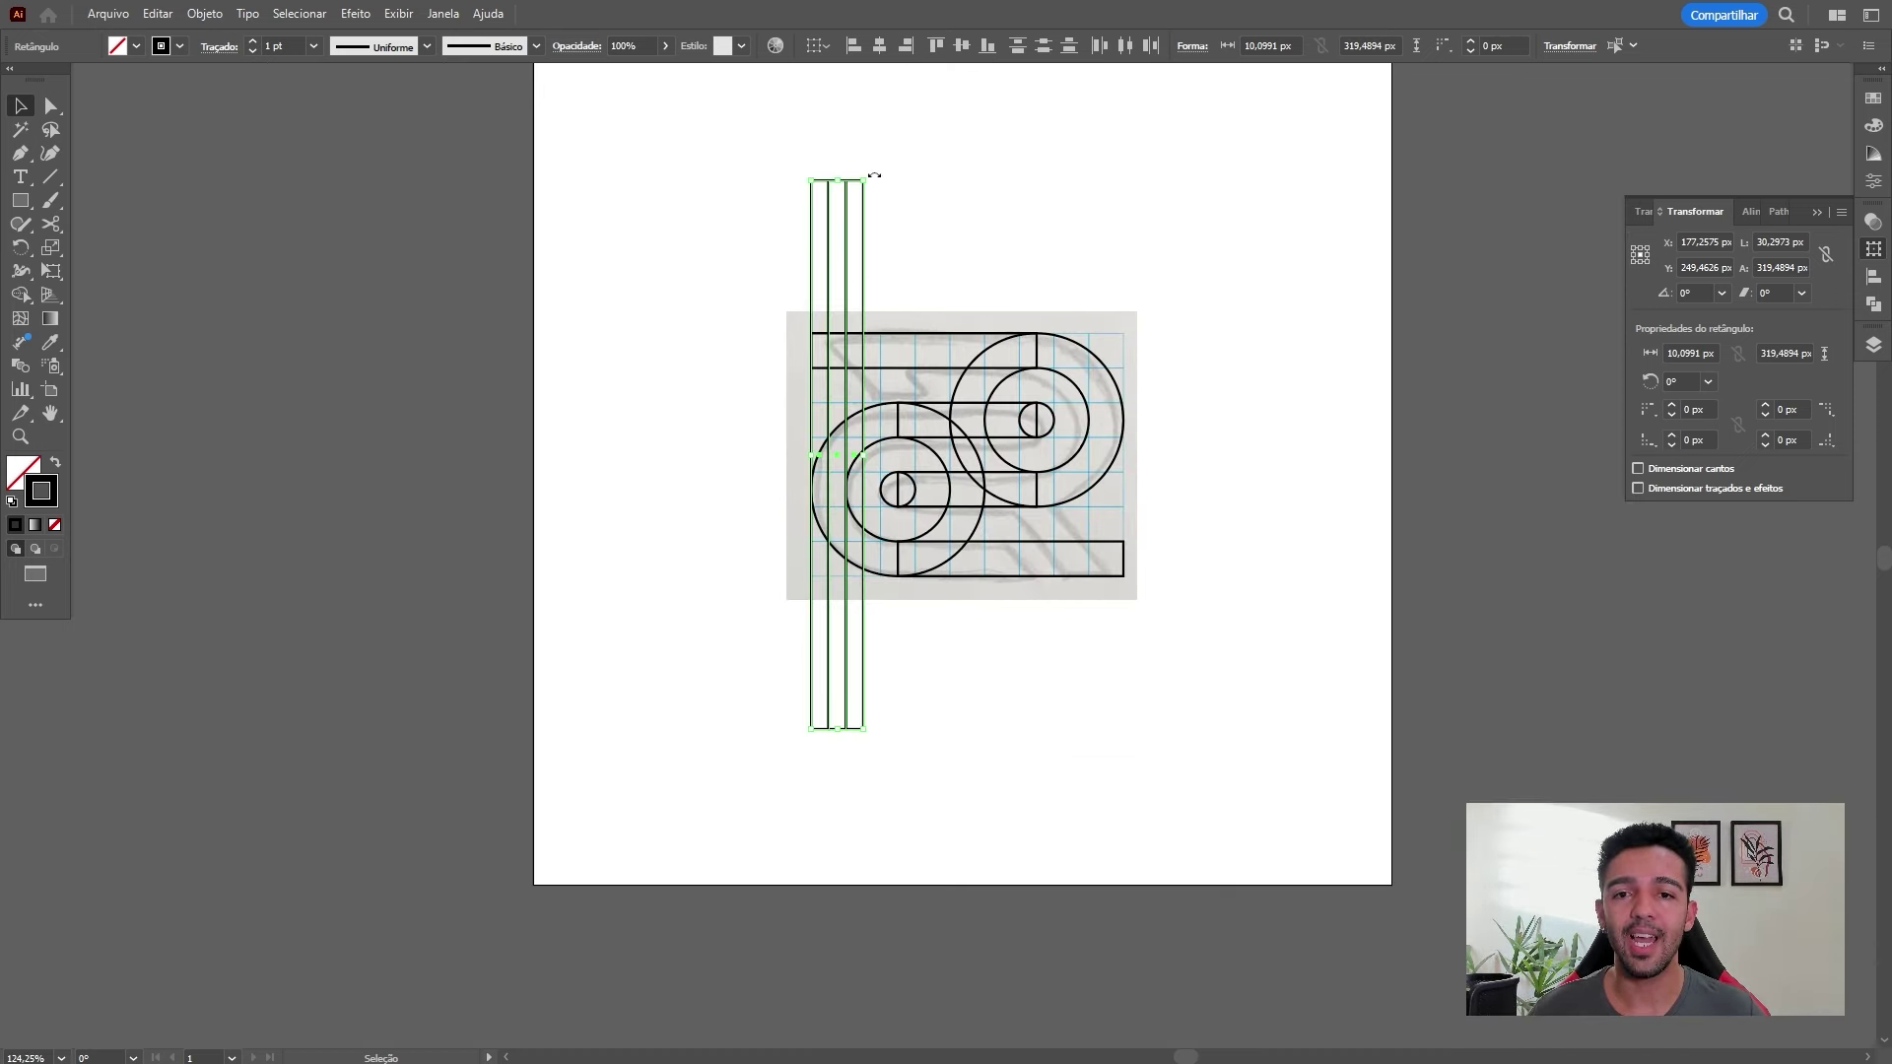
pyautogui.press('v')
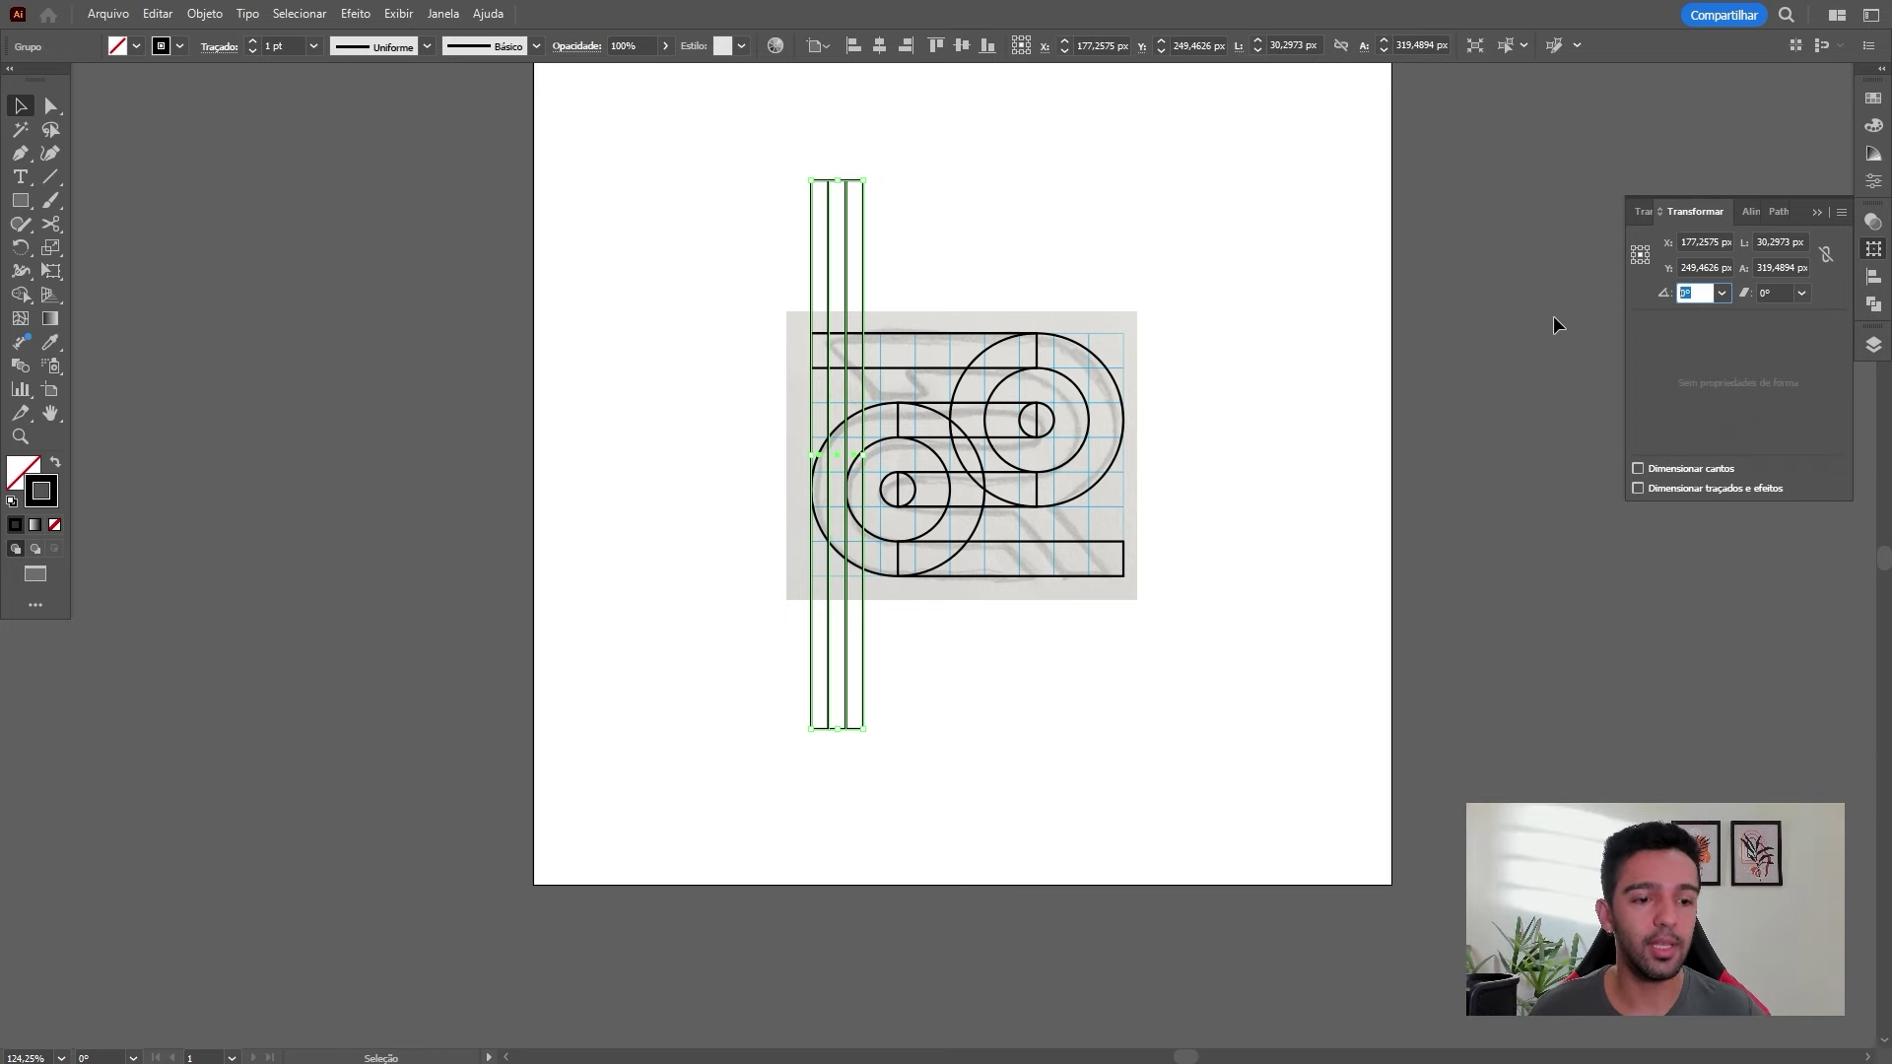
# Try rotating the strip group to 130°, and undo the rotation
pyautogui.press('Return')
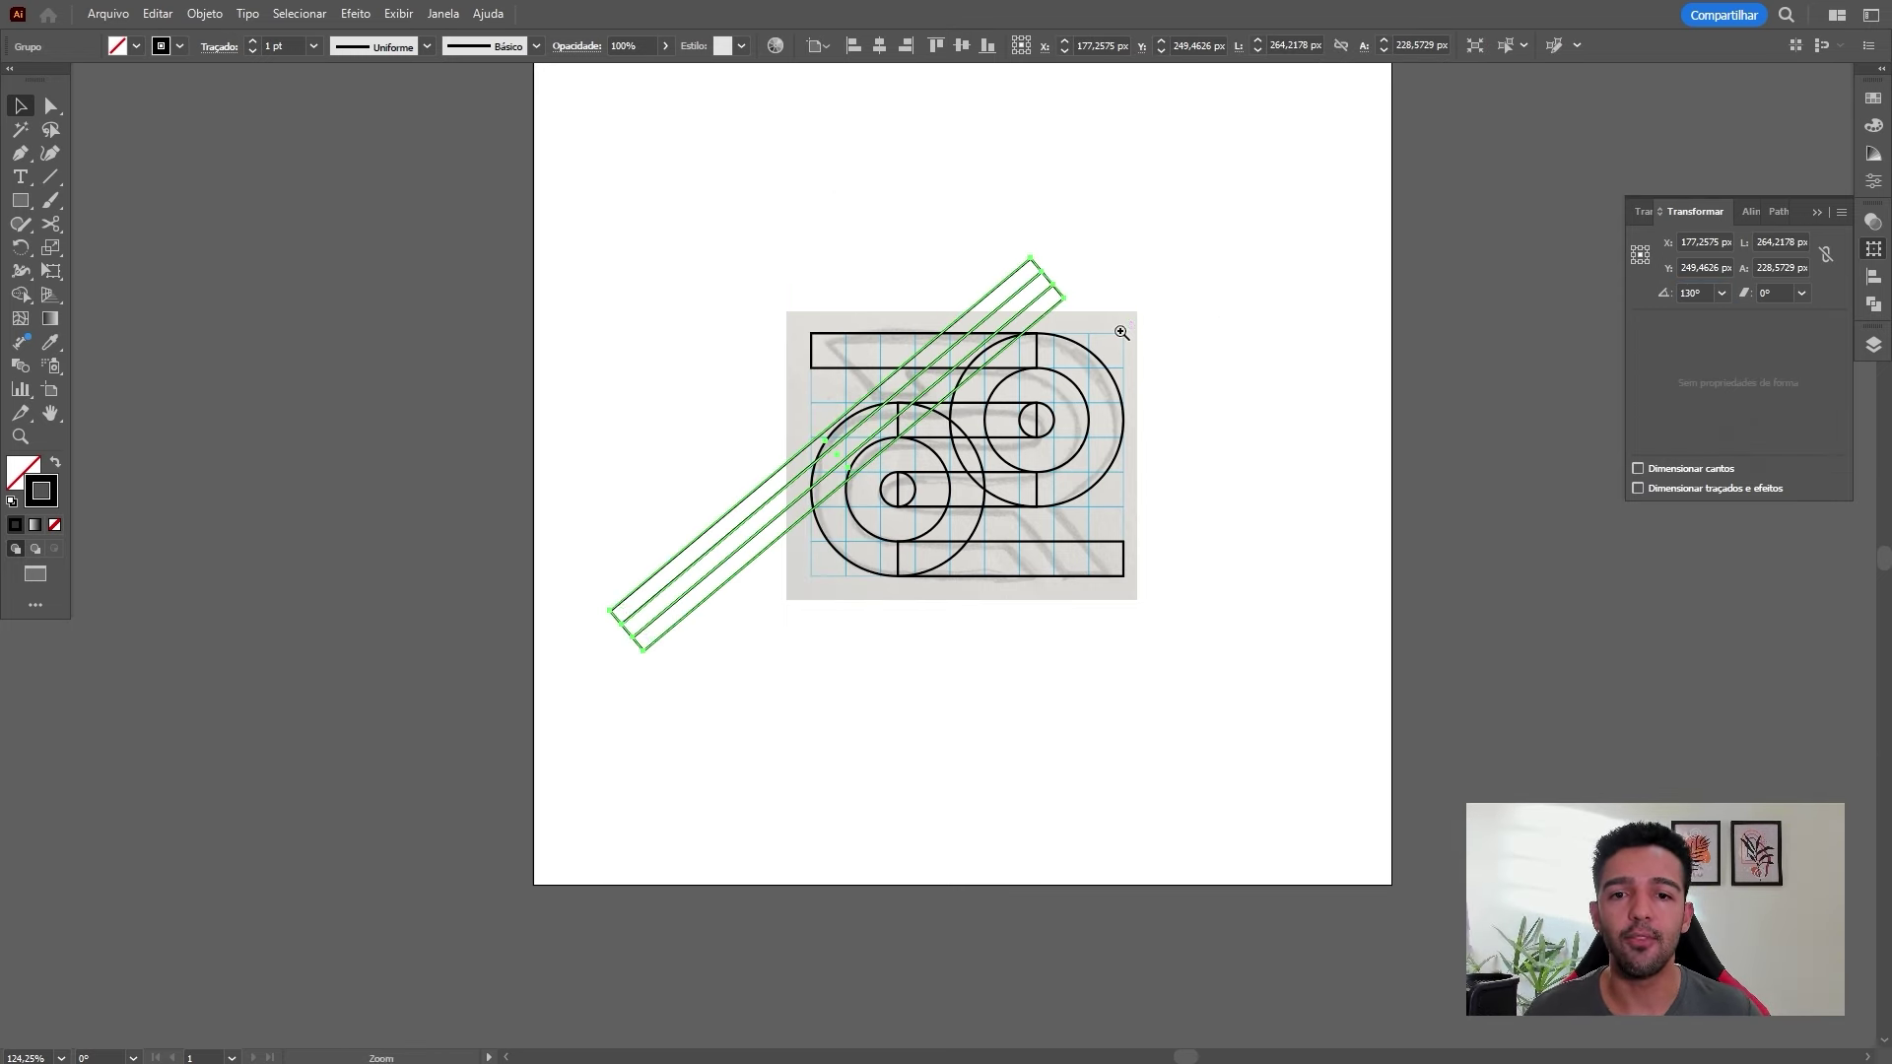
pyautogui.scroll(1, 1119, 326)
pyautogui.hotkey('ctrl', 'z')
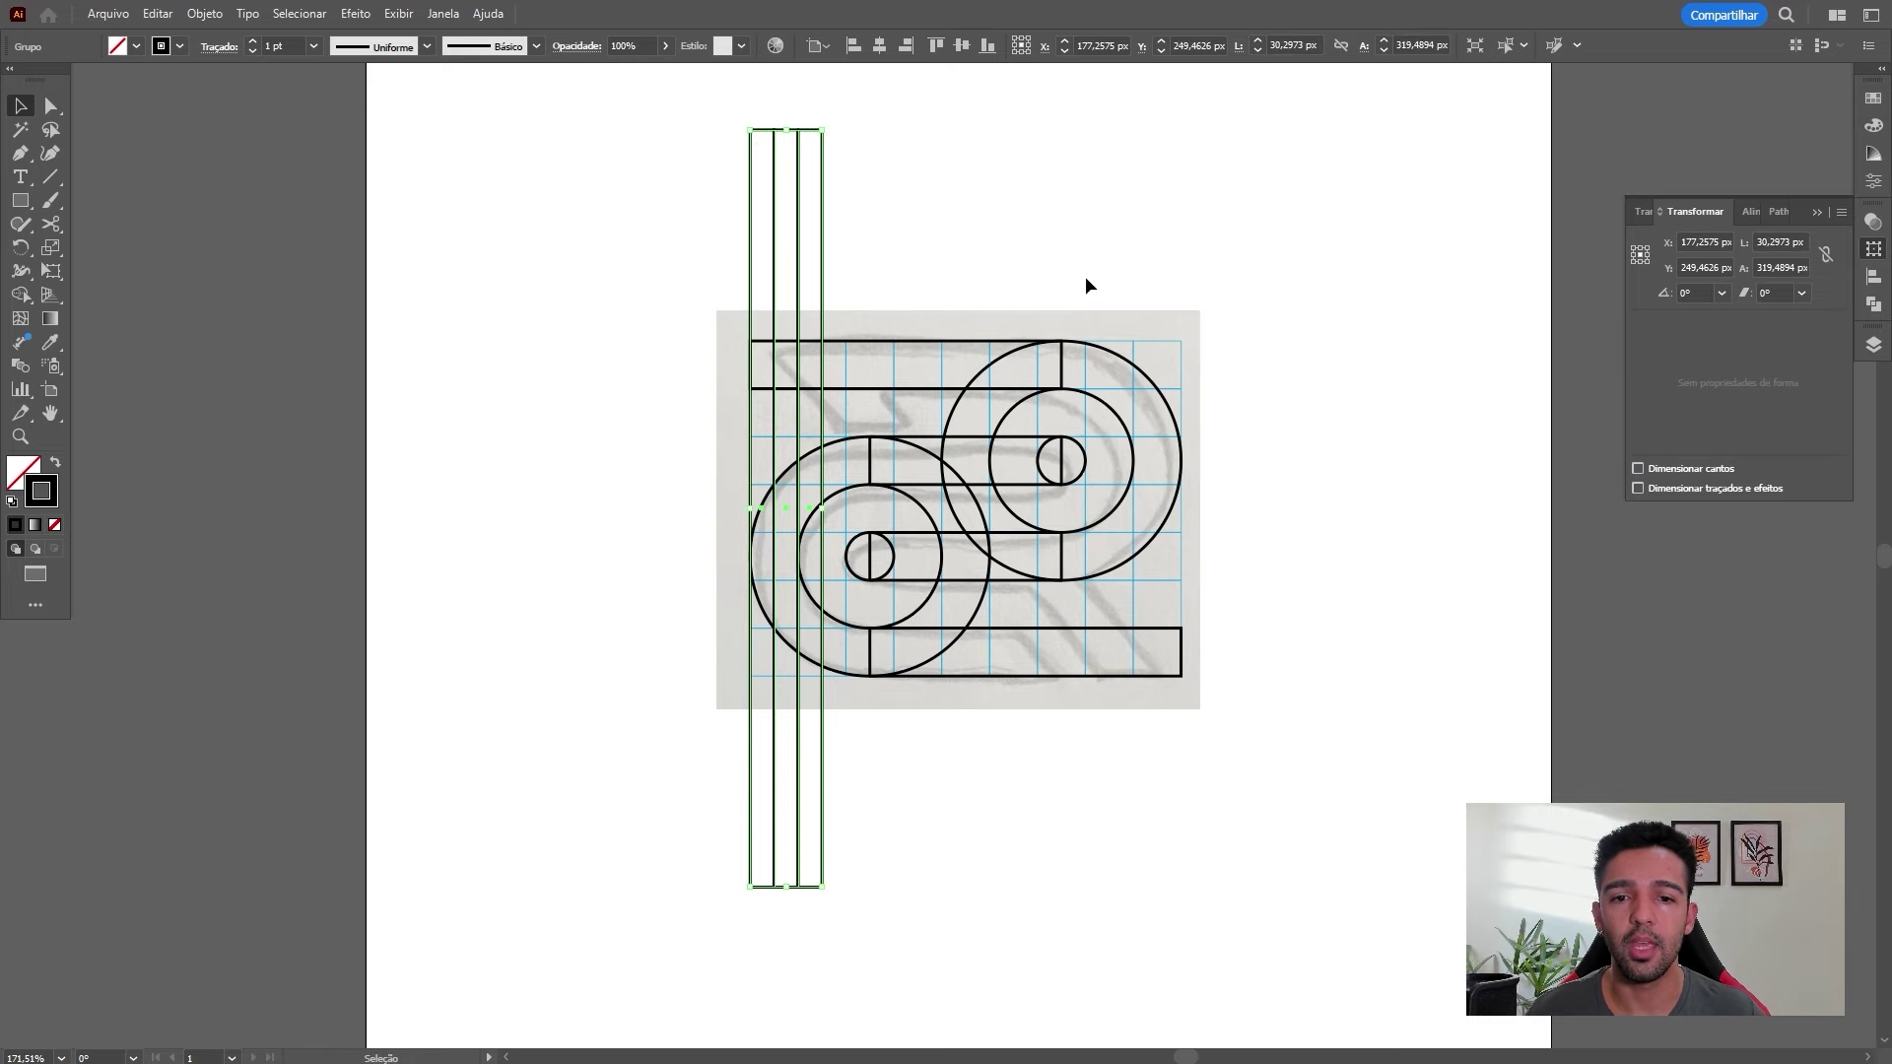
# Tilt the strip group toward the sketched diagonals and set its rotation angle to 30°
pyautogui.moveTo(830, 122); pyautogui.dragTo(630, 177)
pyautogui.click(1695, 292)
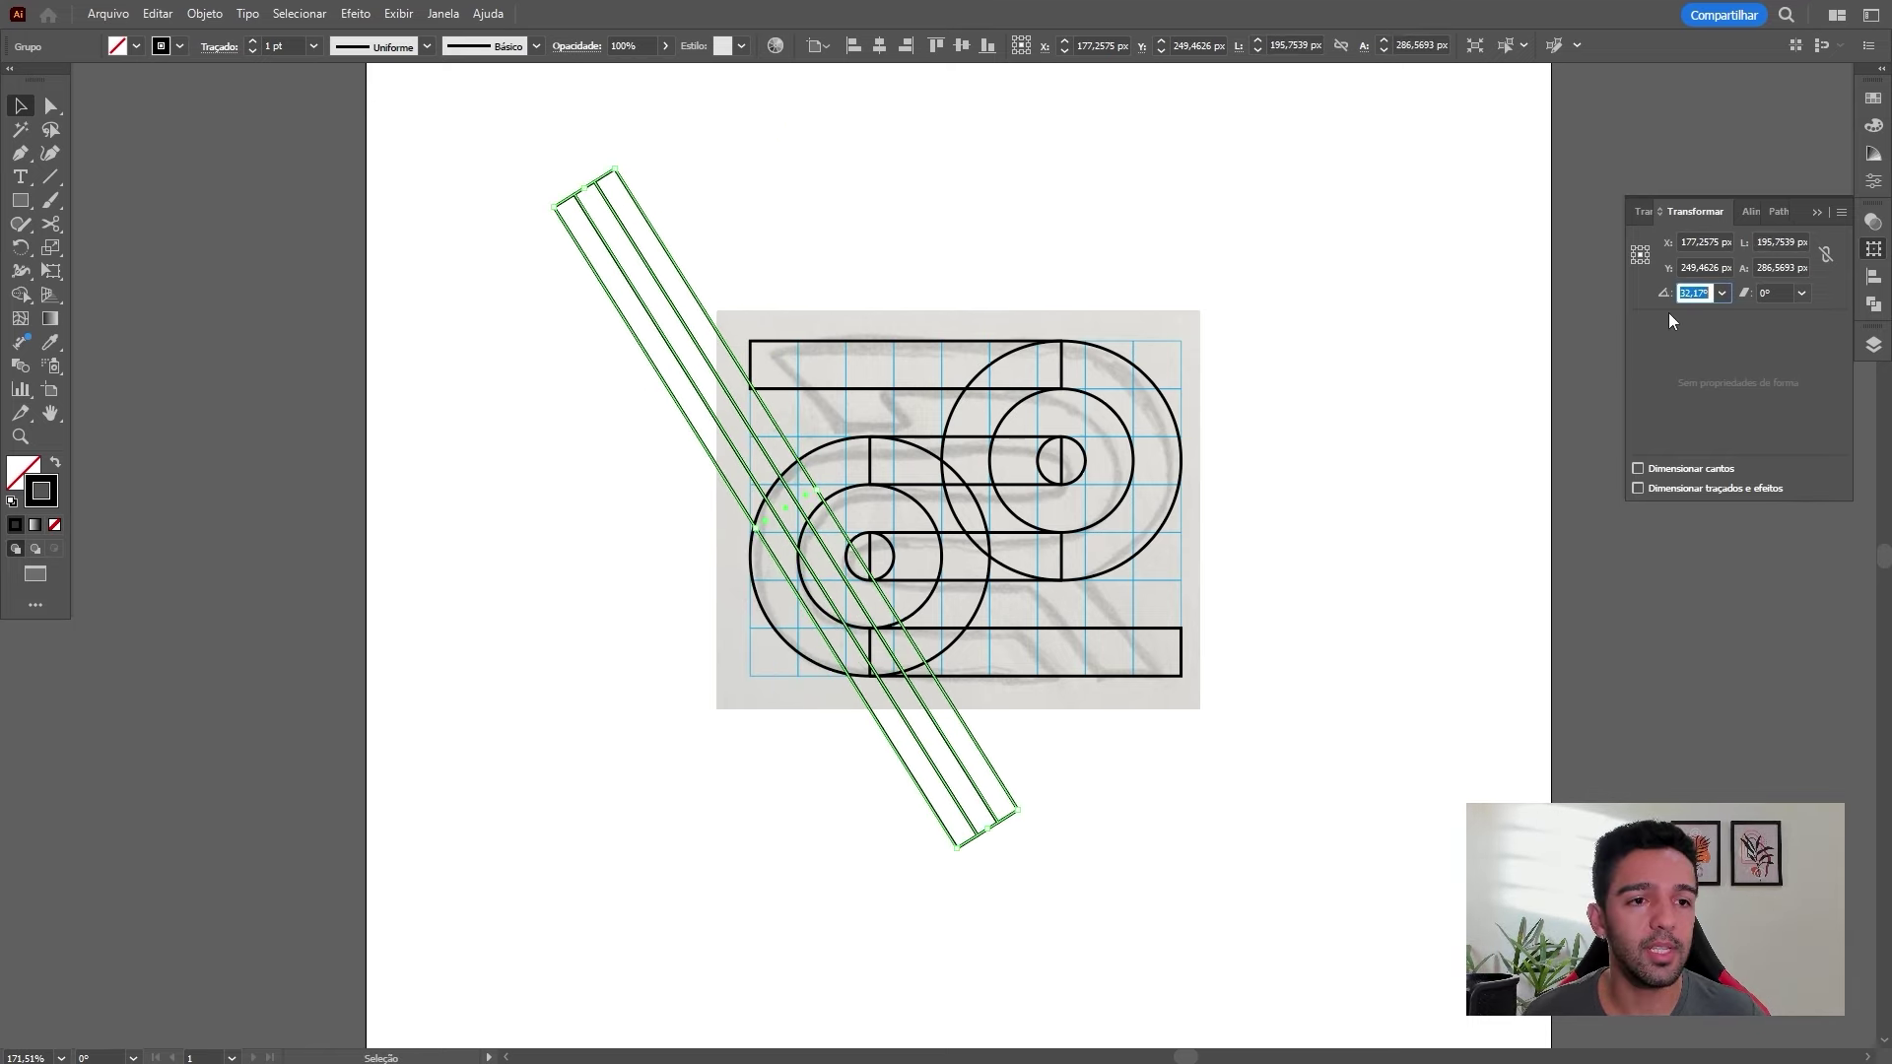
pyautogui.write('30')
pyautogui.press('Return')
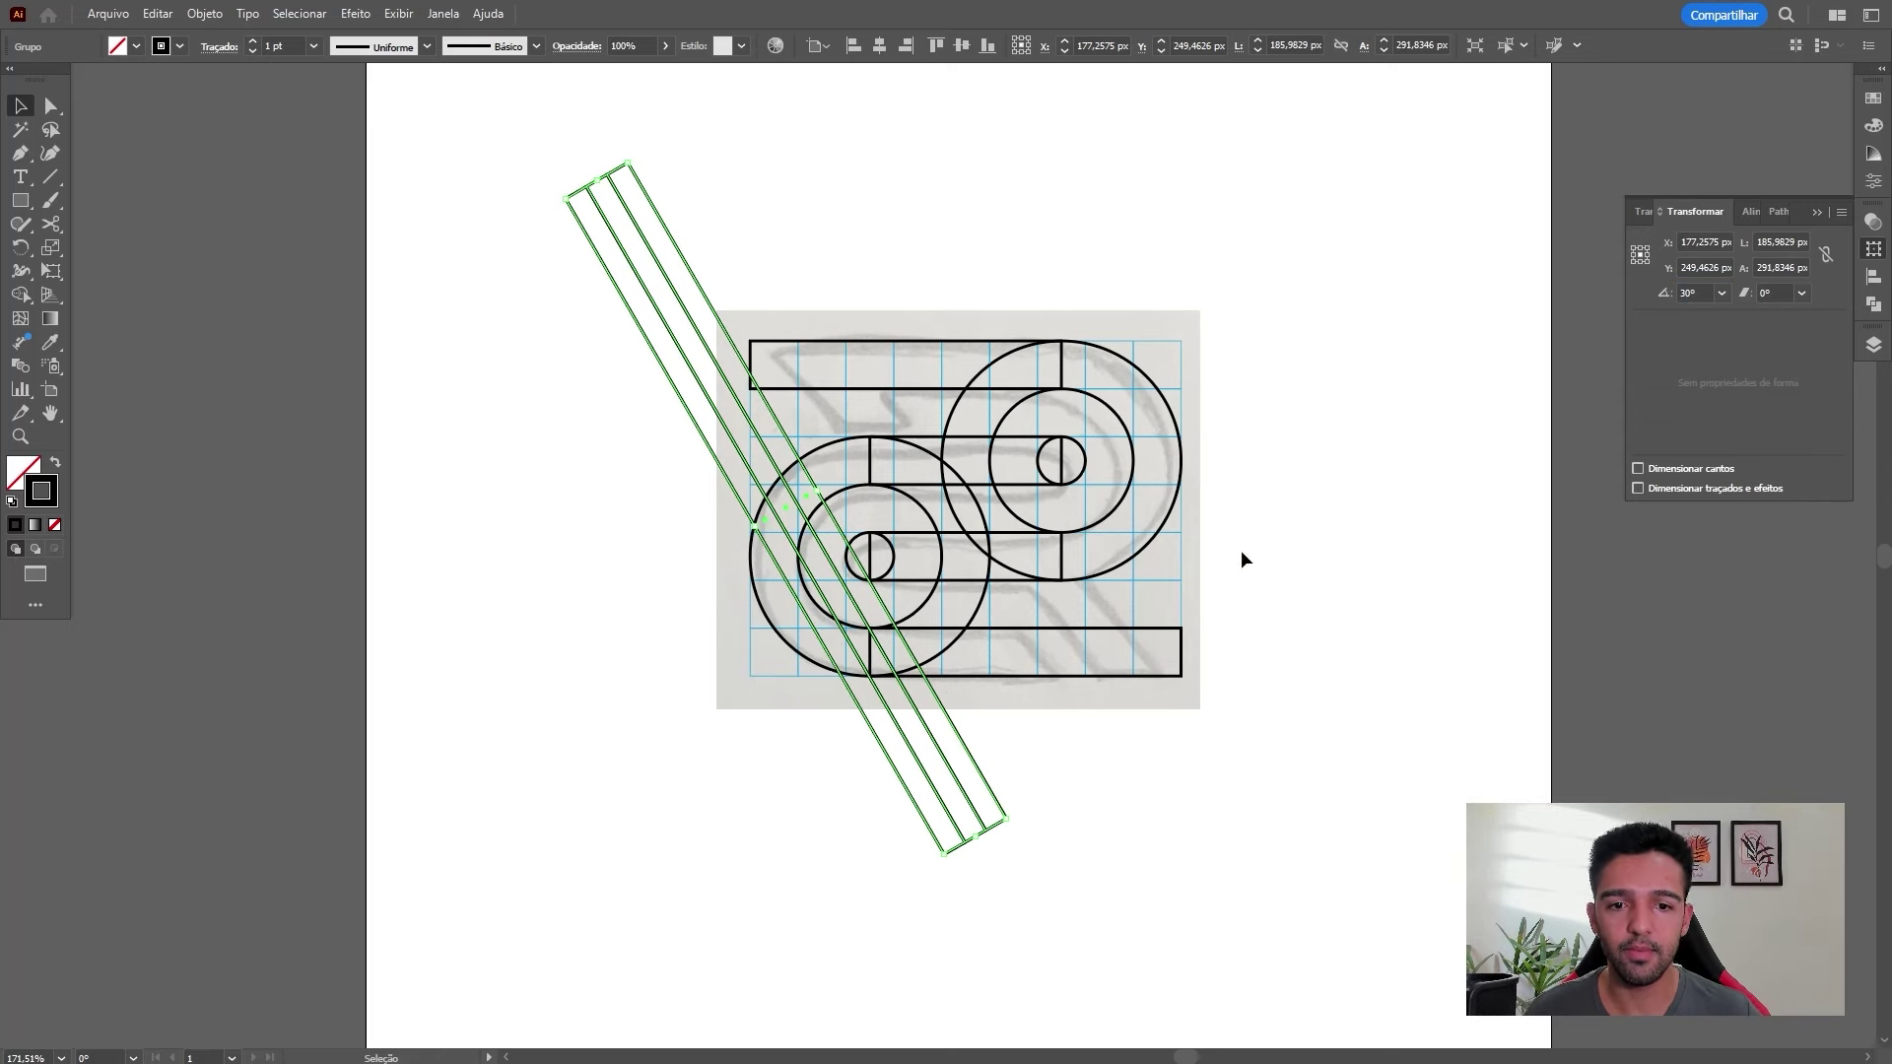
# Move the strip group onto the sketch's lower-right diagonal strokes and increase its rotation angle to follow them
pyautogui.moveTo(971, 773); pyautogui.dragTo(1173, 726)
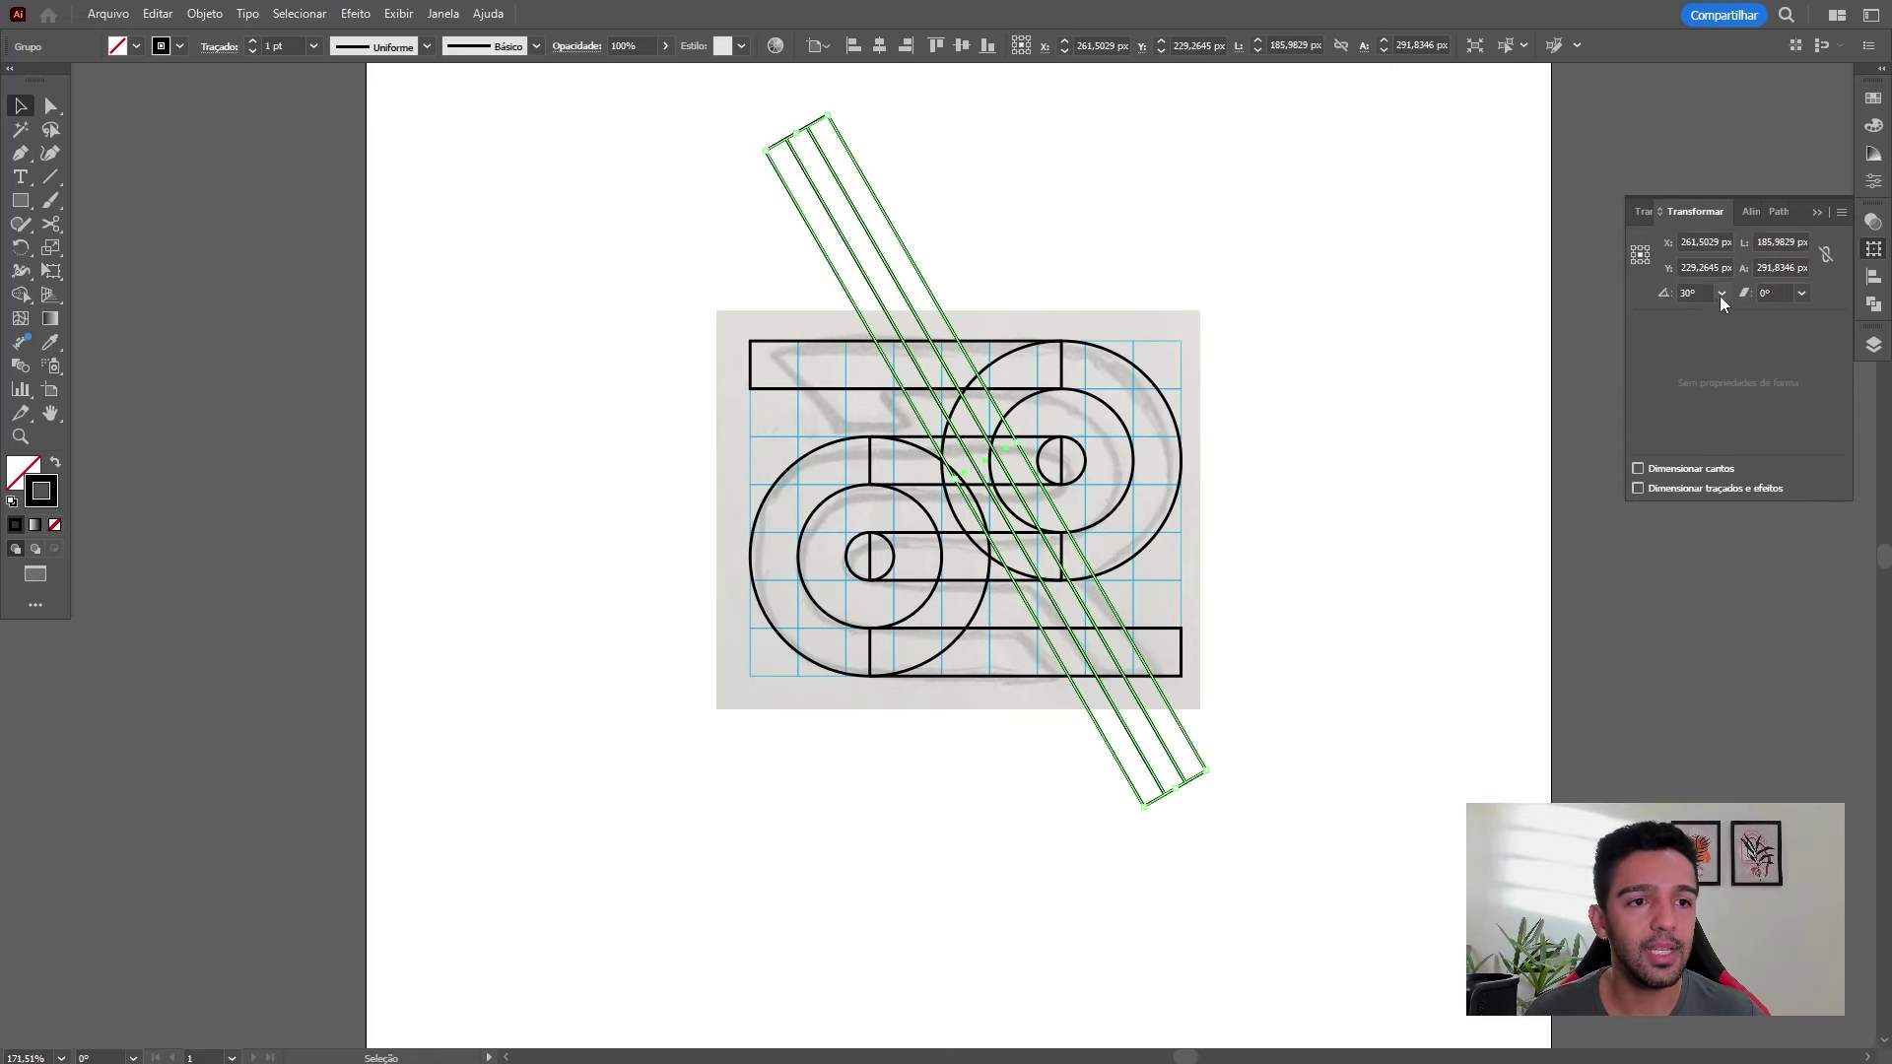
pyautogui.press('Return')
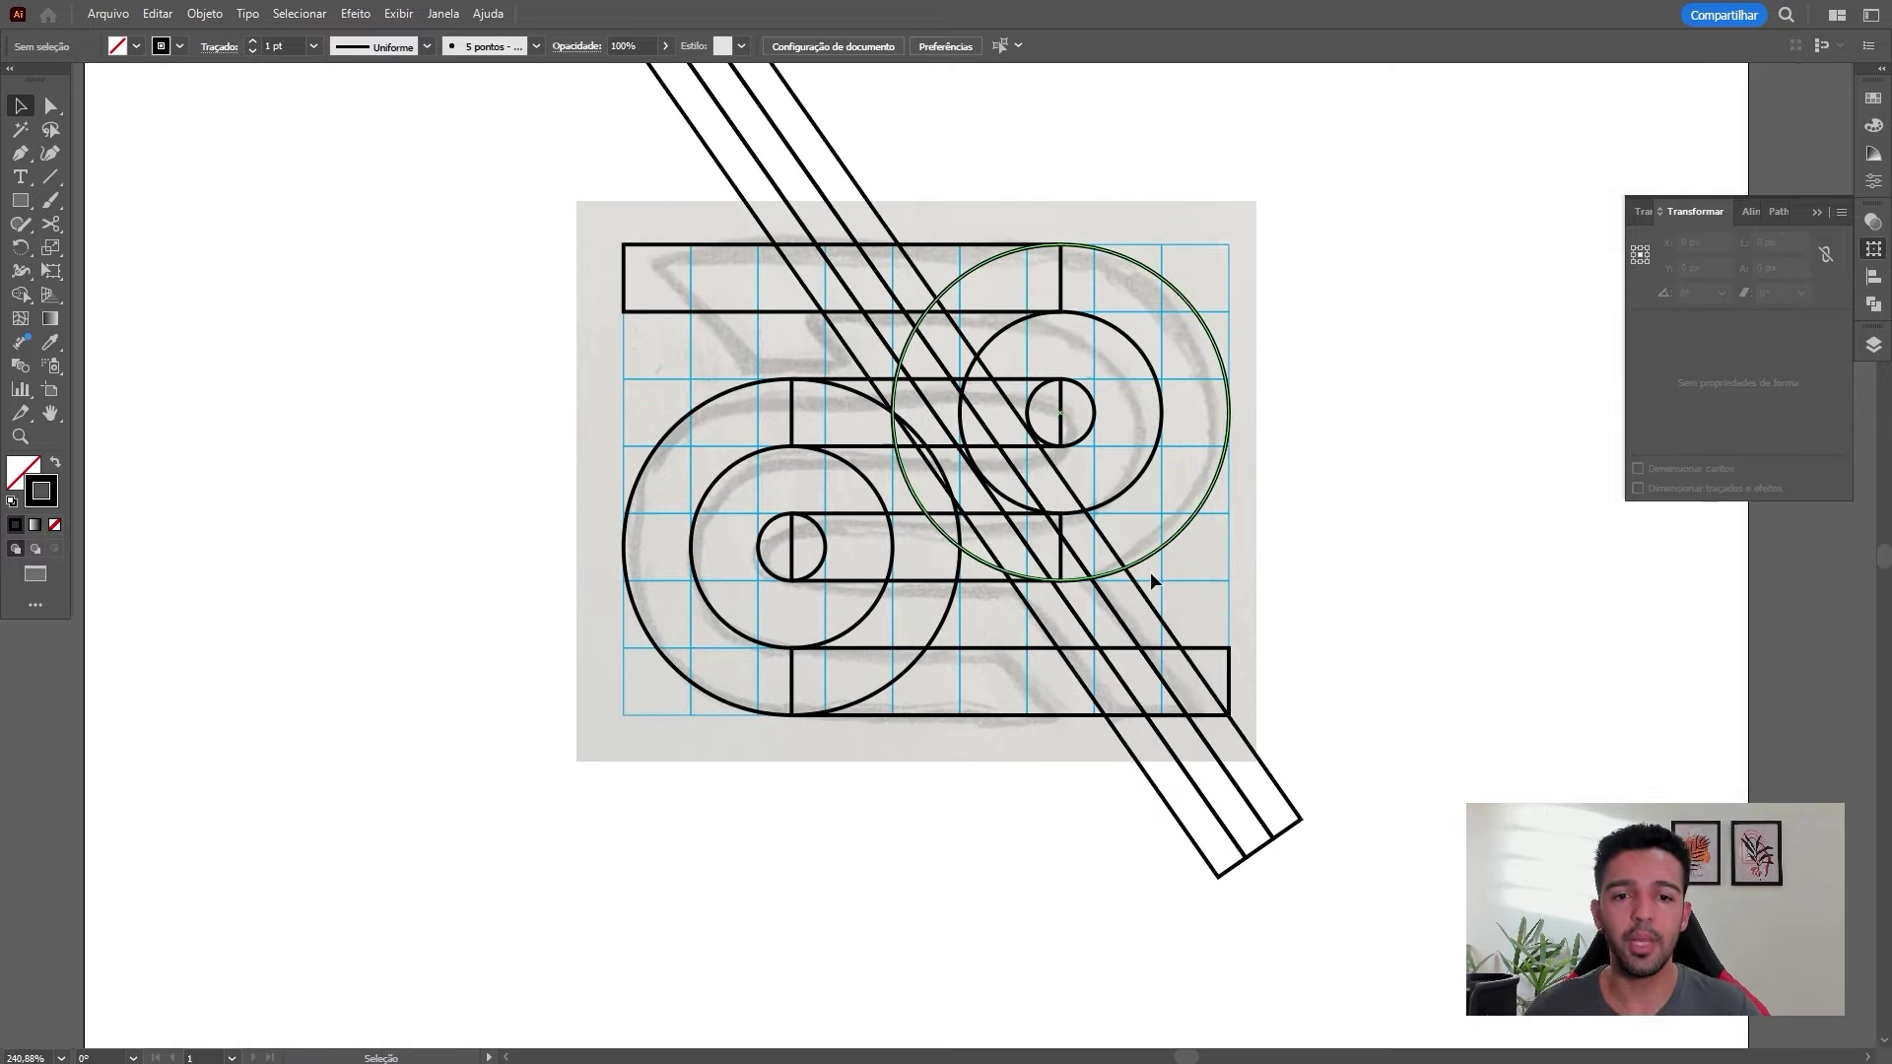
pyautogui.moveTo(1163, 648); pyautogui.dragTo(1129, 647)
pyautogui.scroll(2, 676, 372)
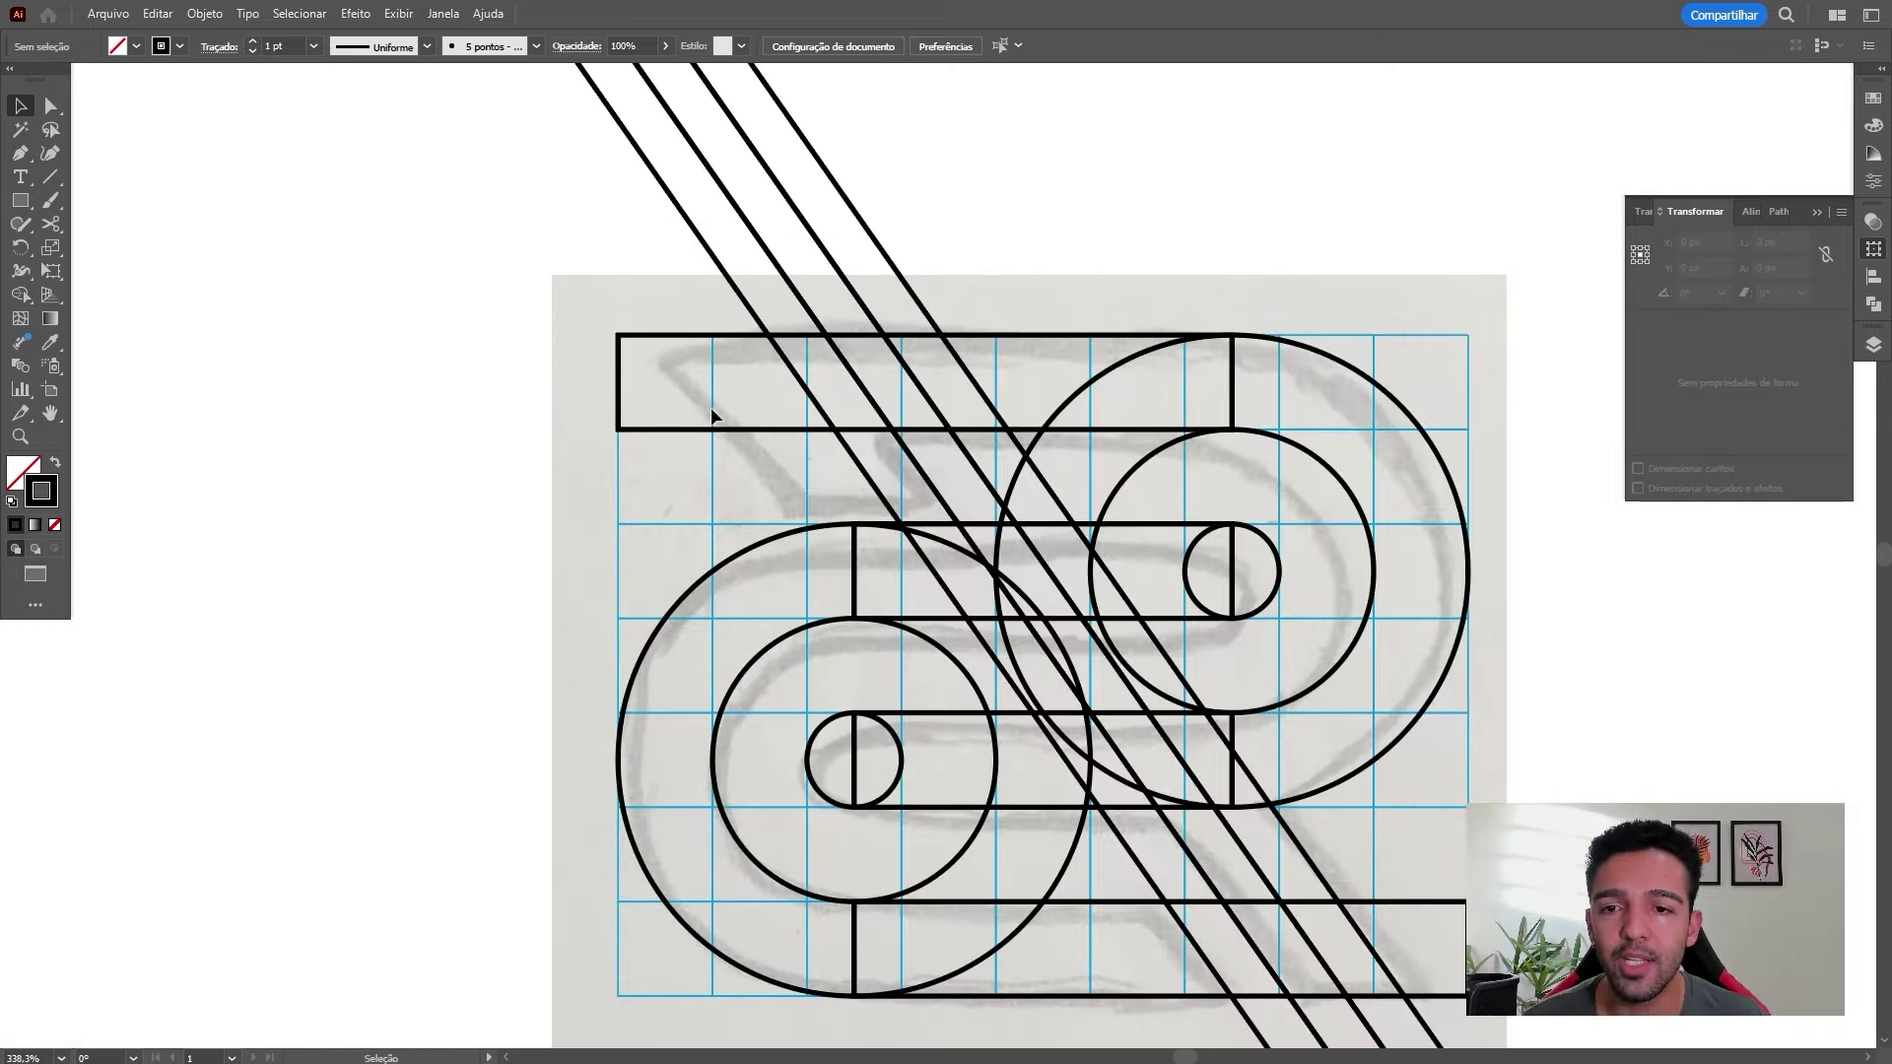
# Draw a square under the top rectangle's left end, scale it to half a grid square, duplicate it alongside, and check both in outline view
pyautogui.moveTo(986, 638); pyautogui.dragTo(824, 498)
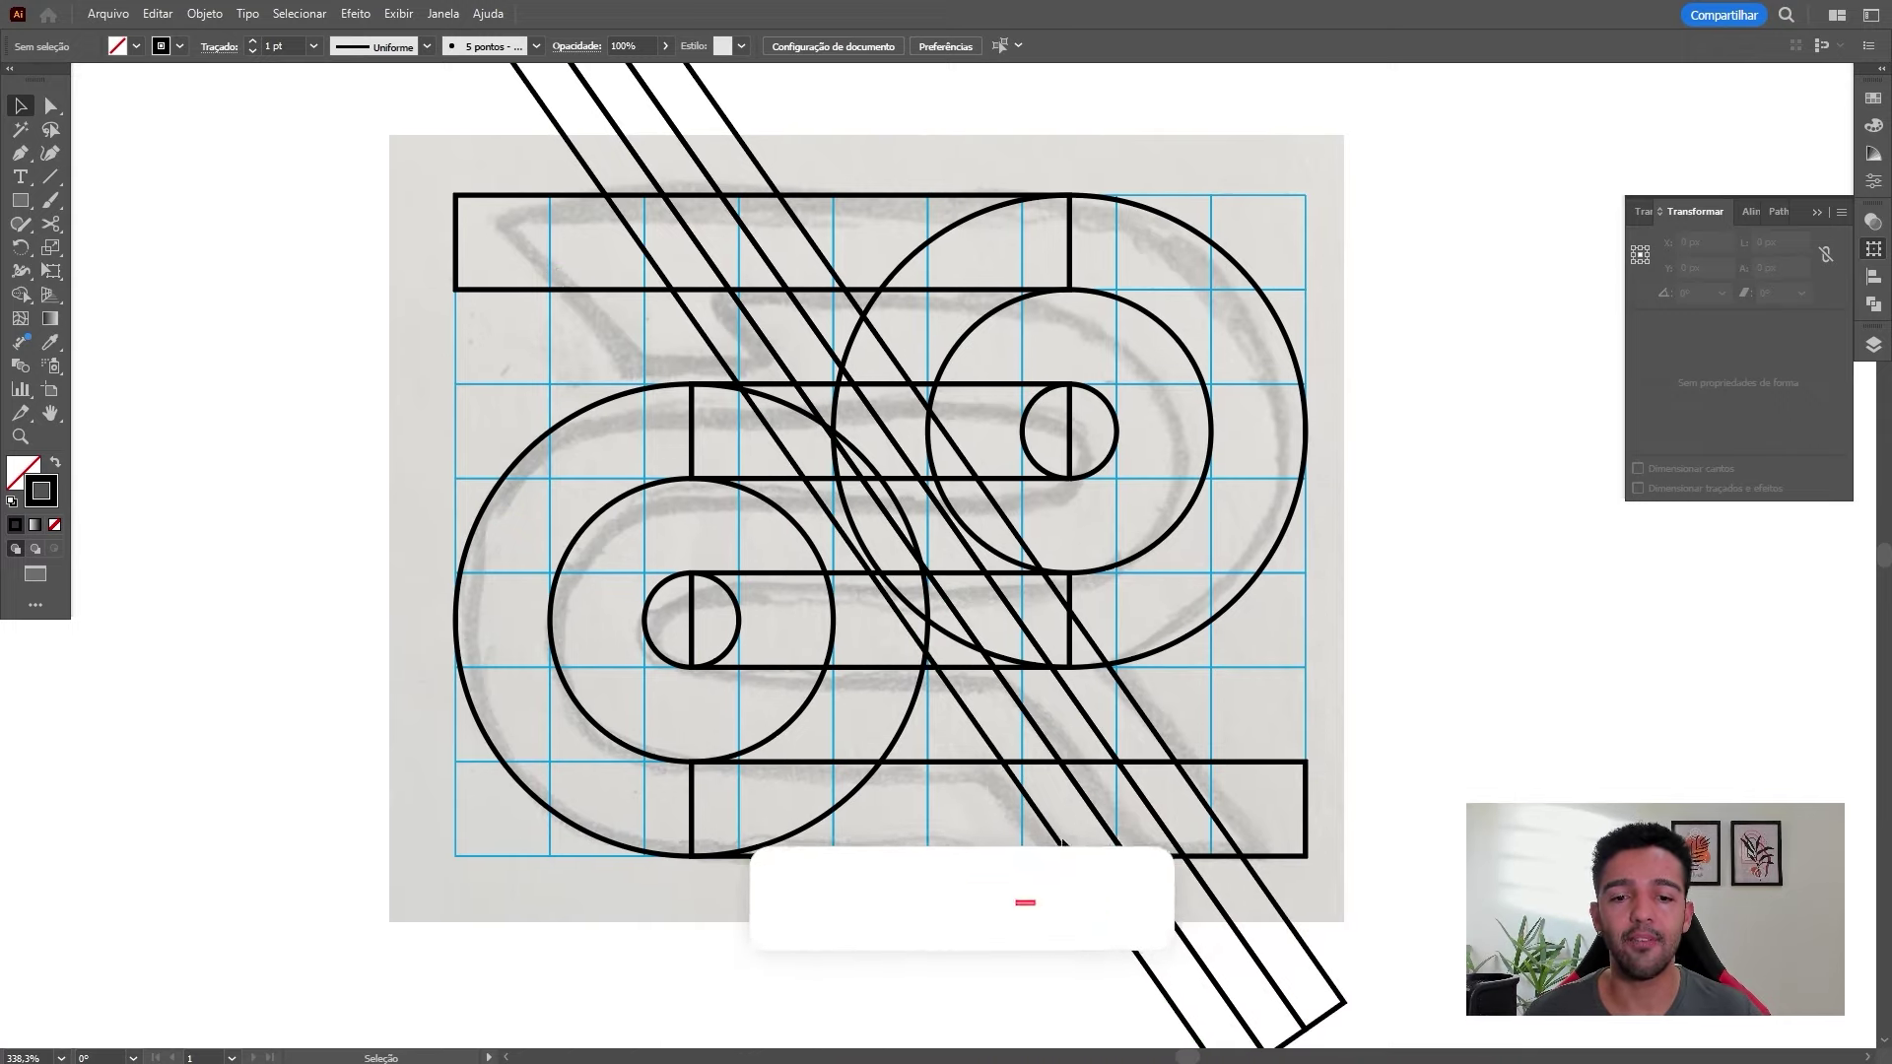
pyautogui.moveTo(666, 337); pyautogui.dragTo(705, 386)
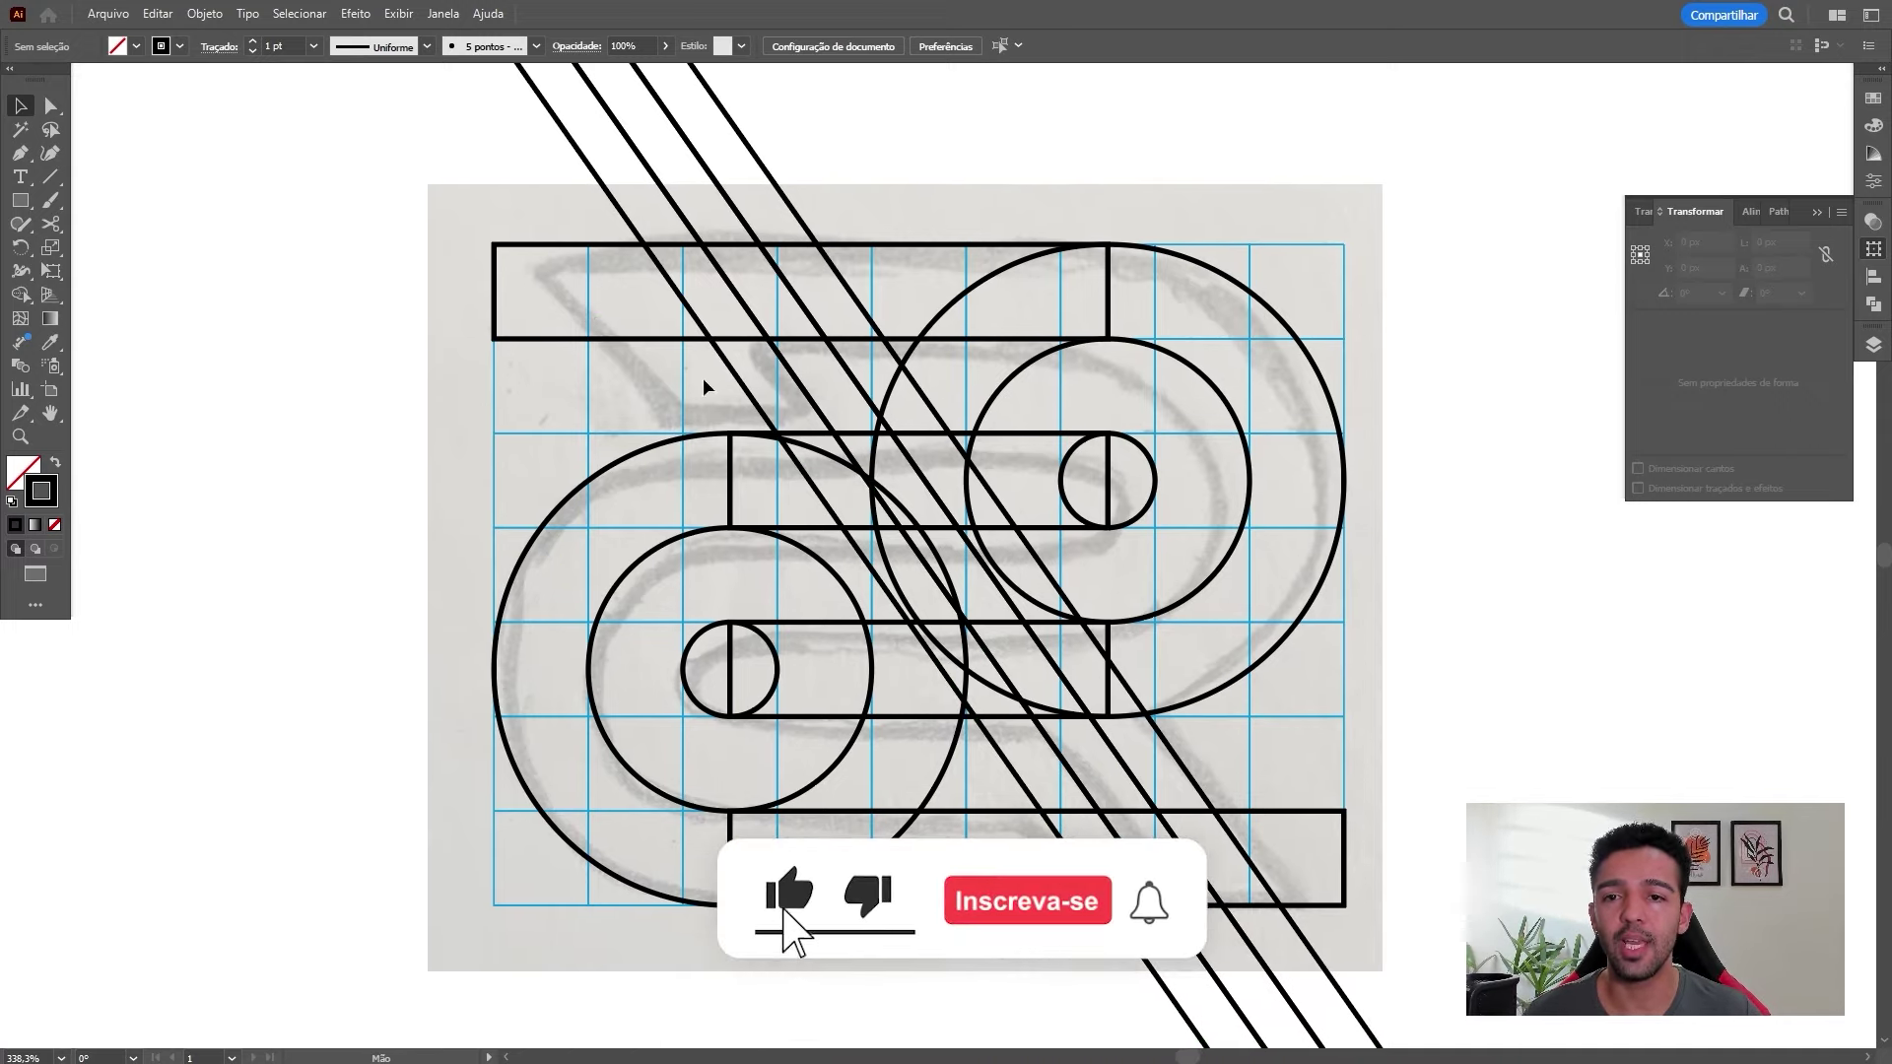
pyautogui.moveTo(823, 334); pyautogui.dragTo(773, 359)
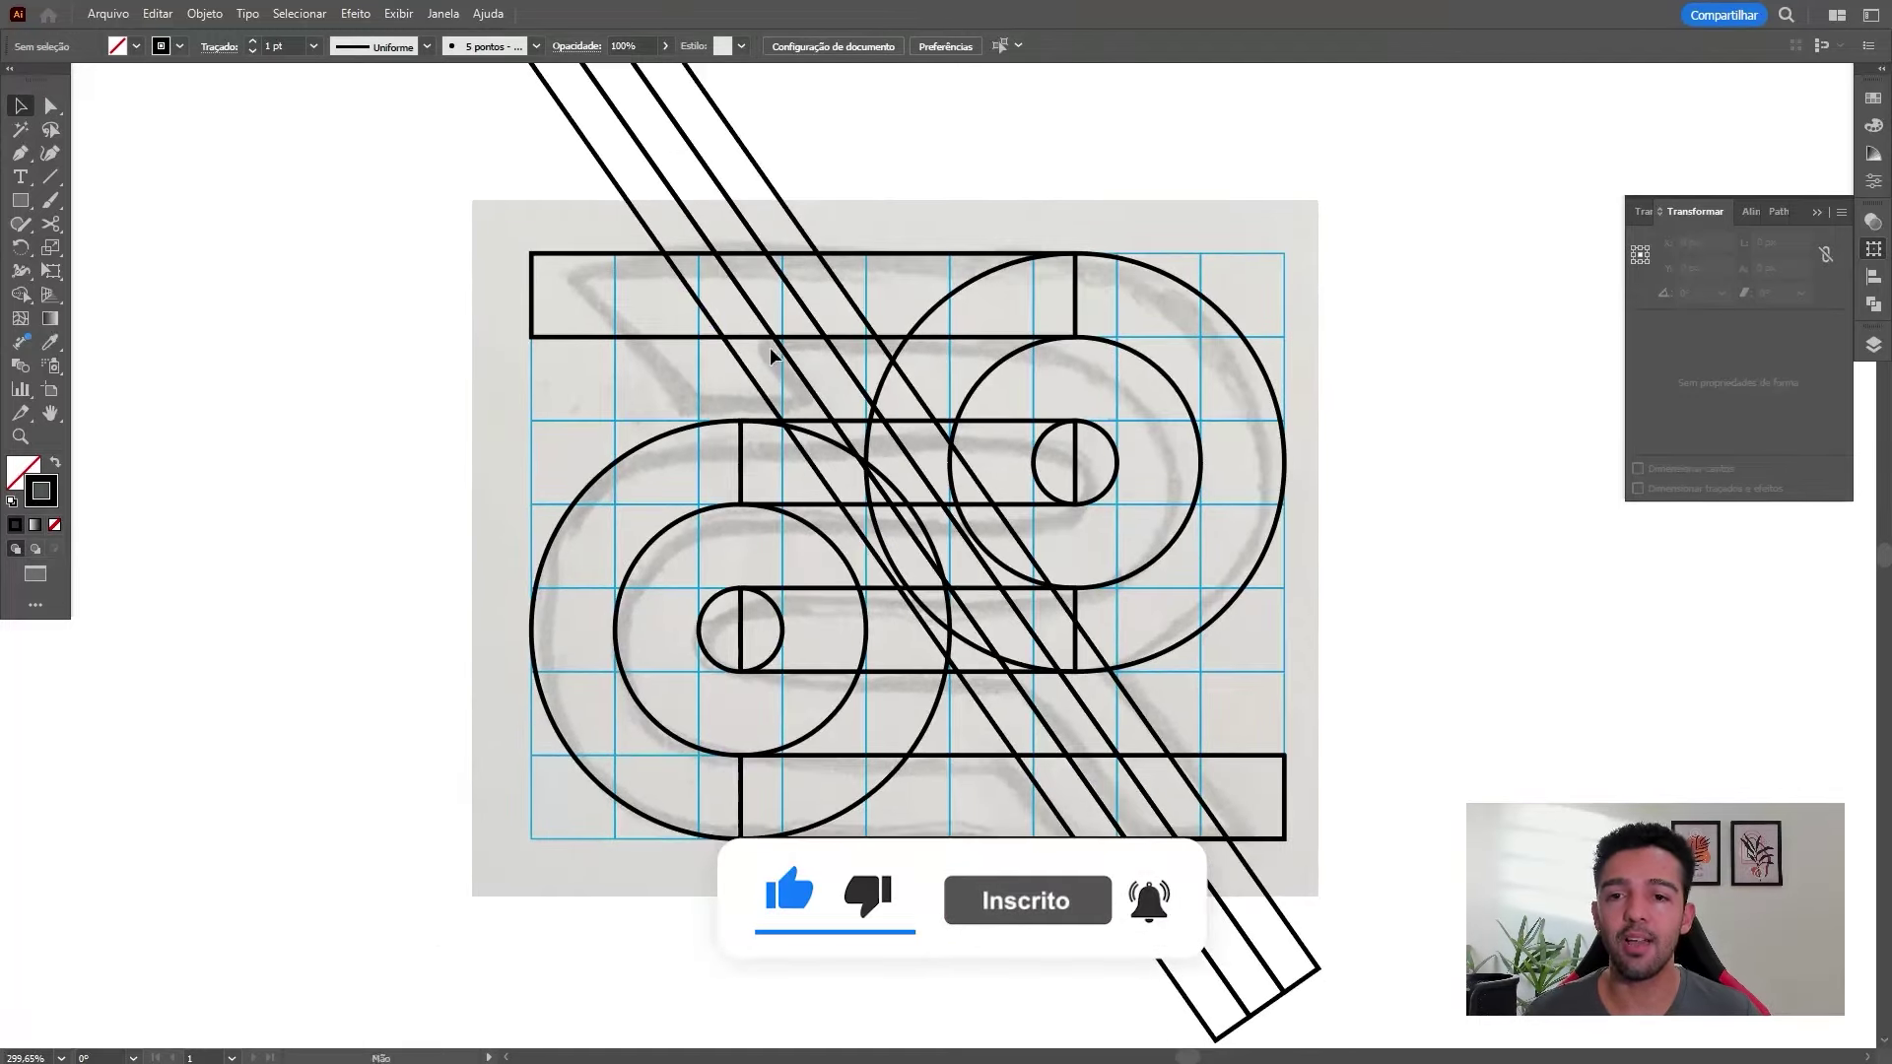
pyautogui.click(20, 200)
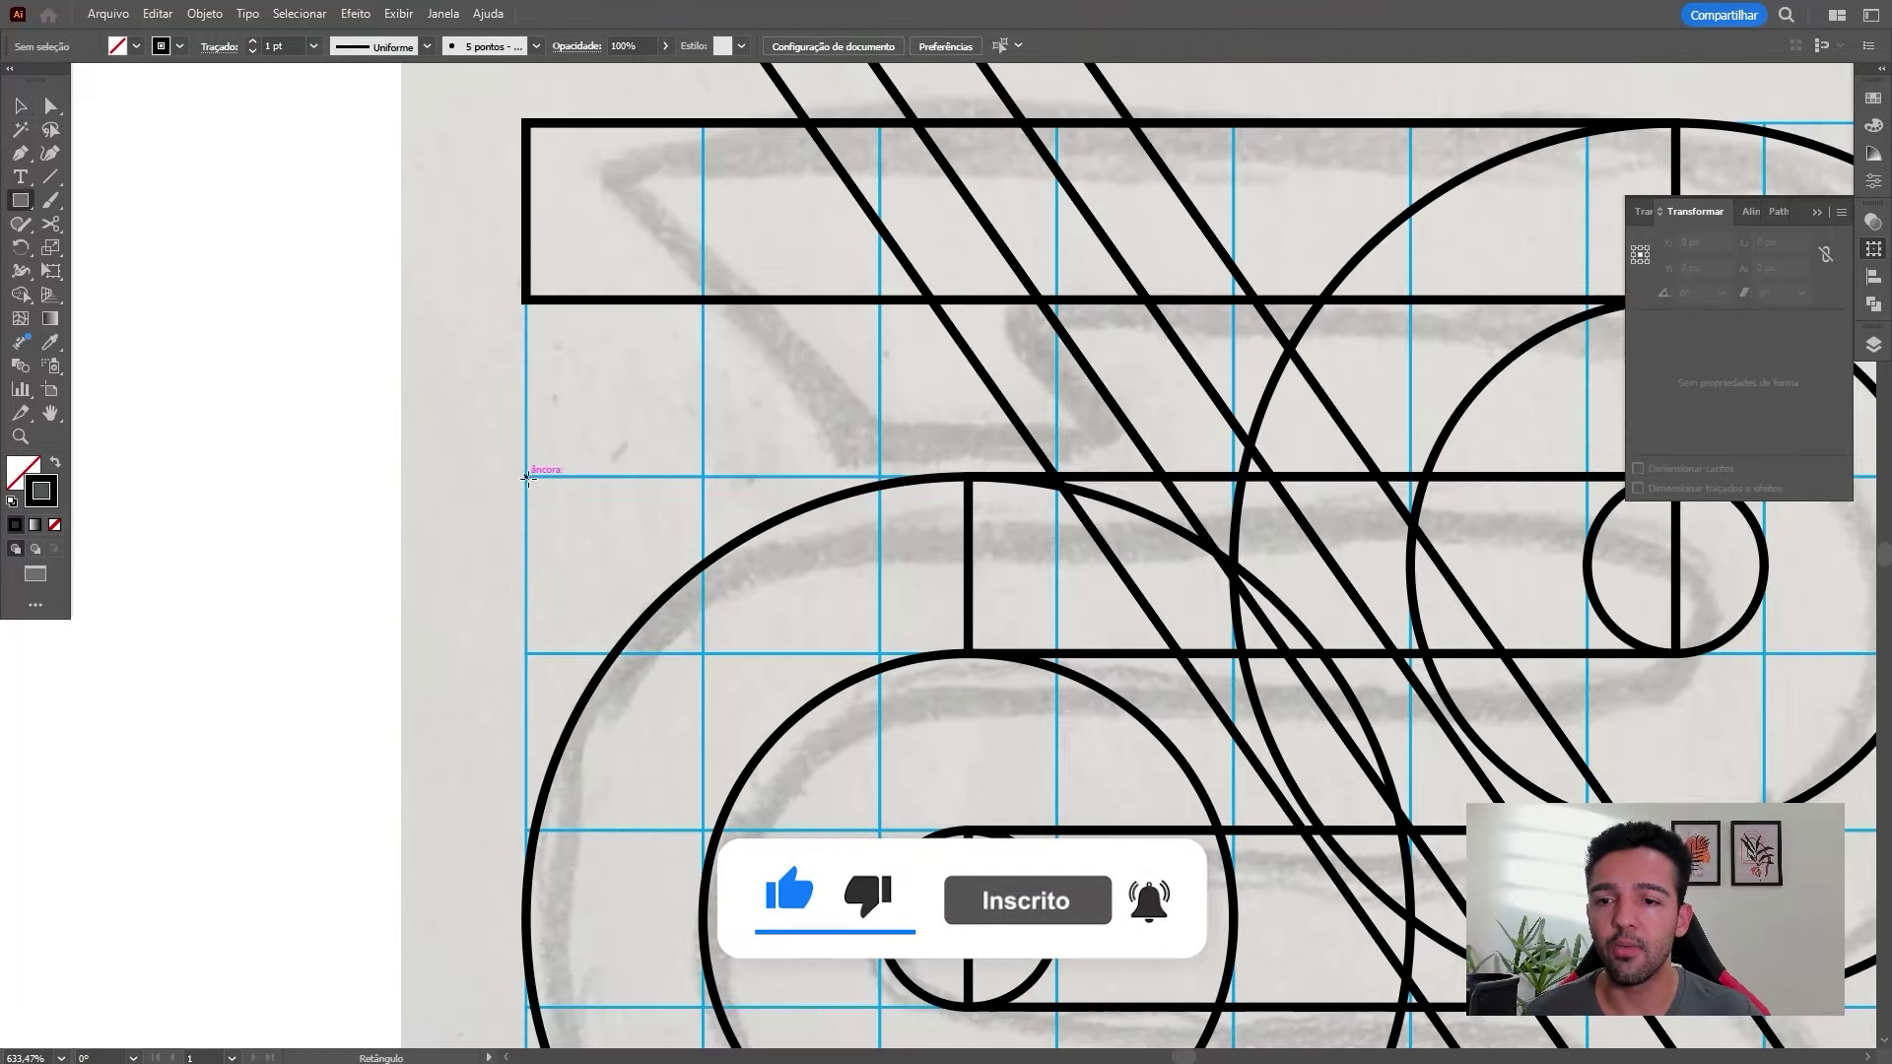
pyautogui.moveTo(527, 478); pyautogui.dragTo(704, 299)
pyautogui.press('v')
pyautogui.moveTo(704, 476); pyautogui.dragTo(615, 385)
pyautogui.click(652, 379)
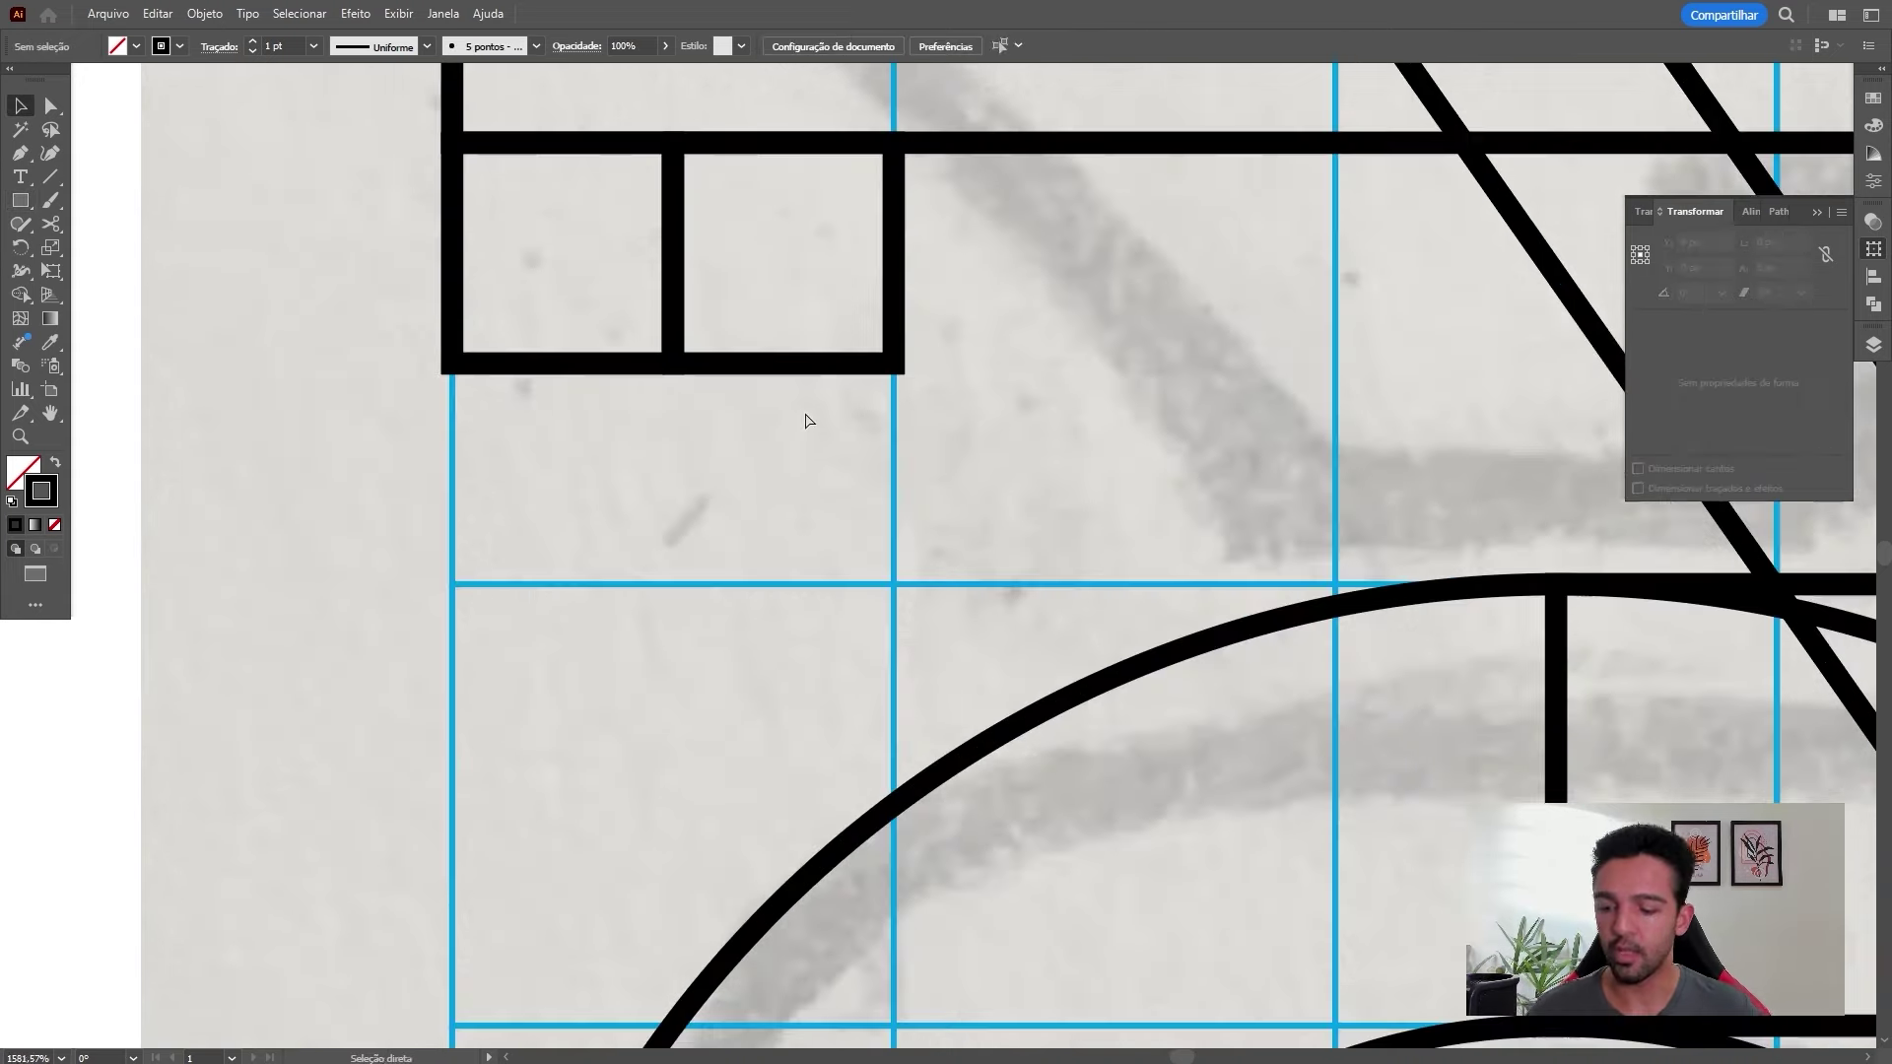
pyautogui.hotkey('ctrl', 'y')
pyautogui.hotkey('ctrl', 'y')
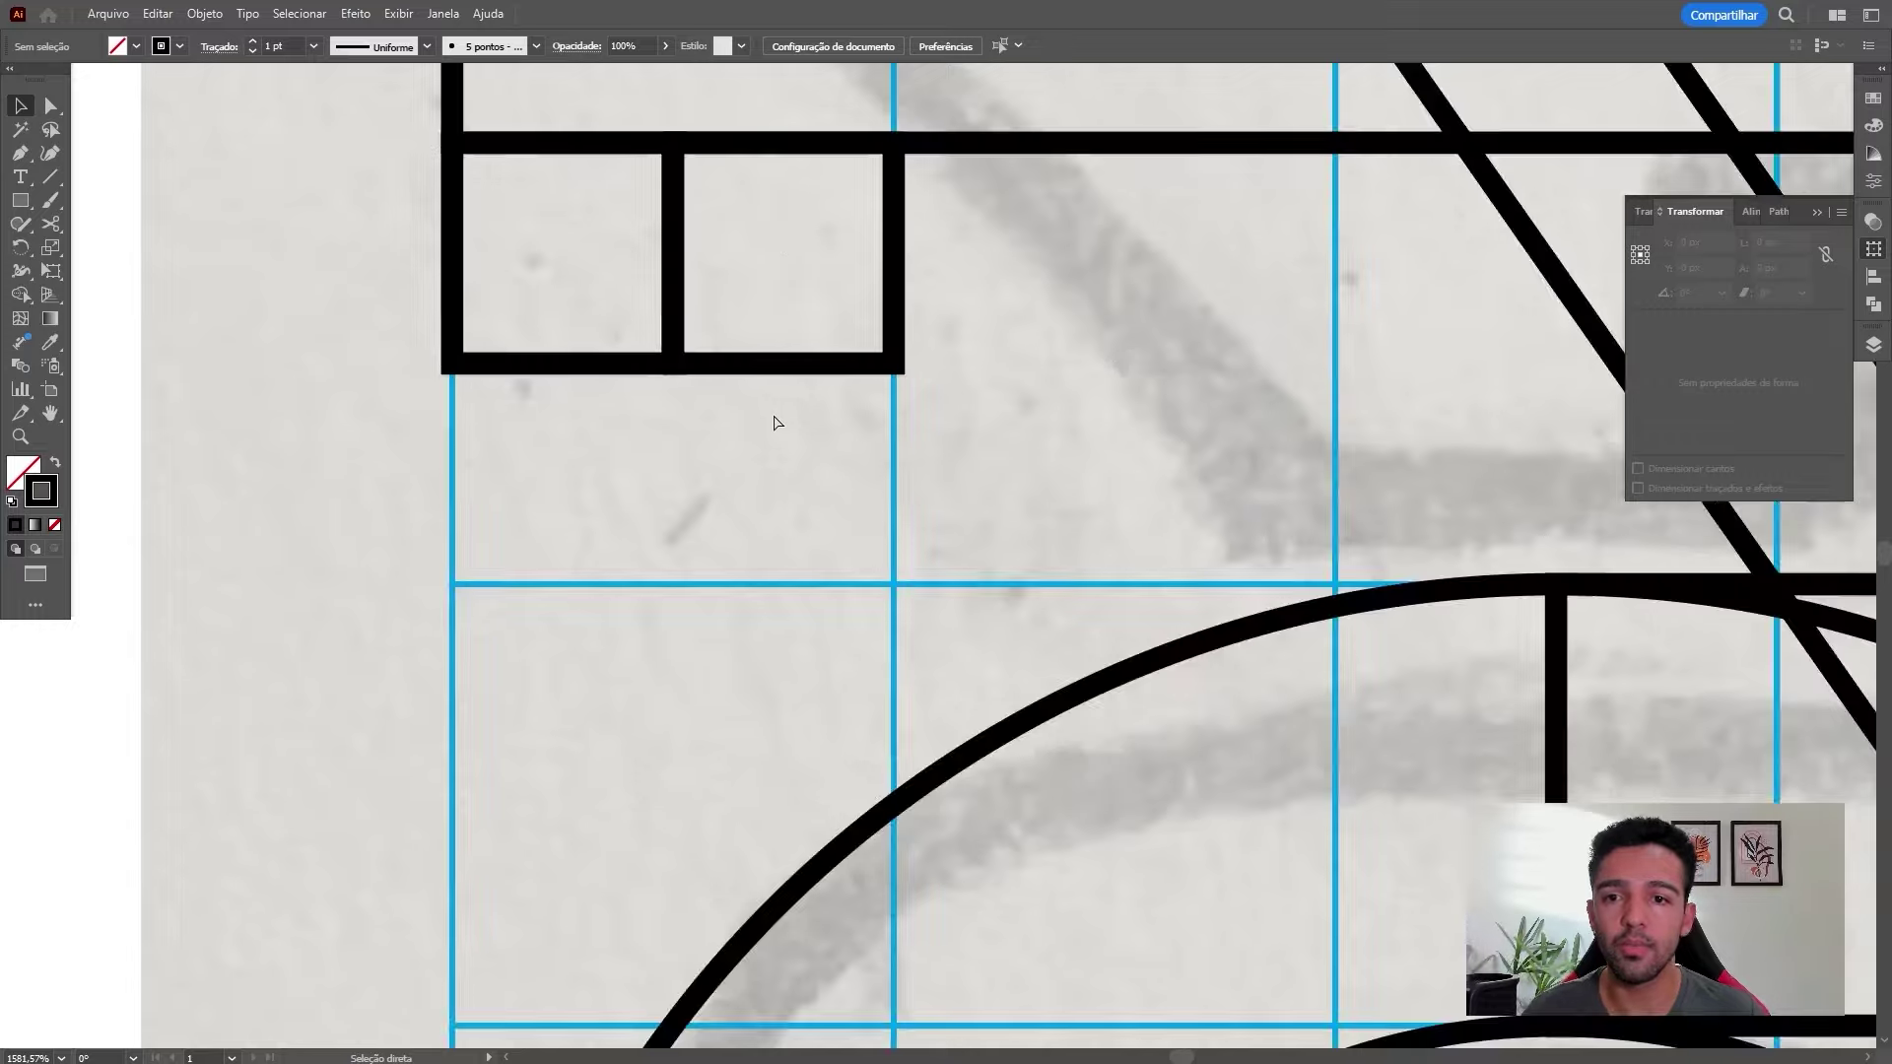
# Replace the two half squares with a strip about 70.7 by 10.1 px, placed half a grid square below the top rectangle
pyautogui.scroll(-8, 773, 423)
pyautogui.click(657, 394)
pyautogui.moveTo(658, 374); pyautogui.dragTo(918, 378)
pyautogui.scroll(2, 906, 368)
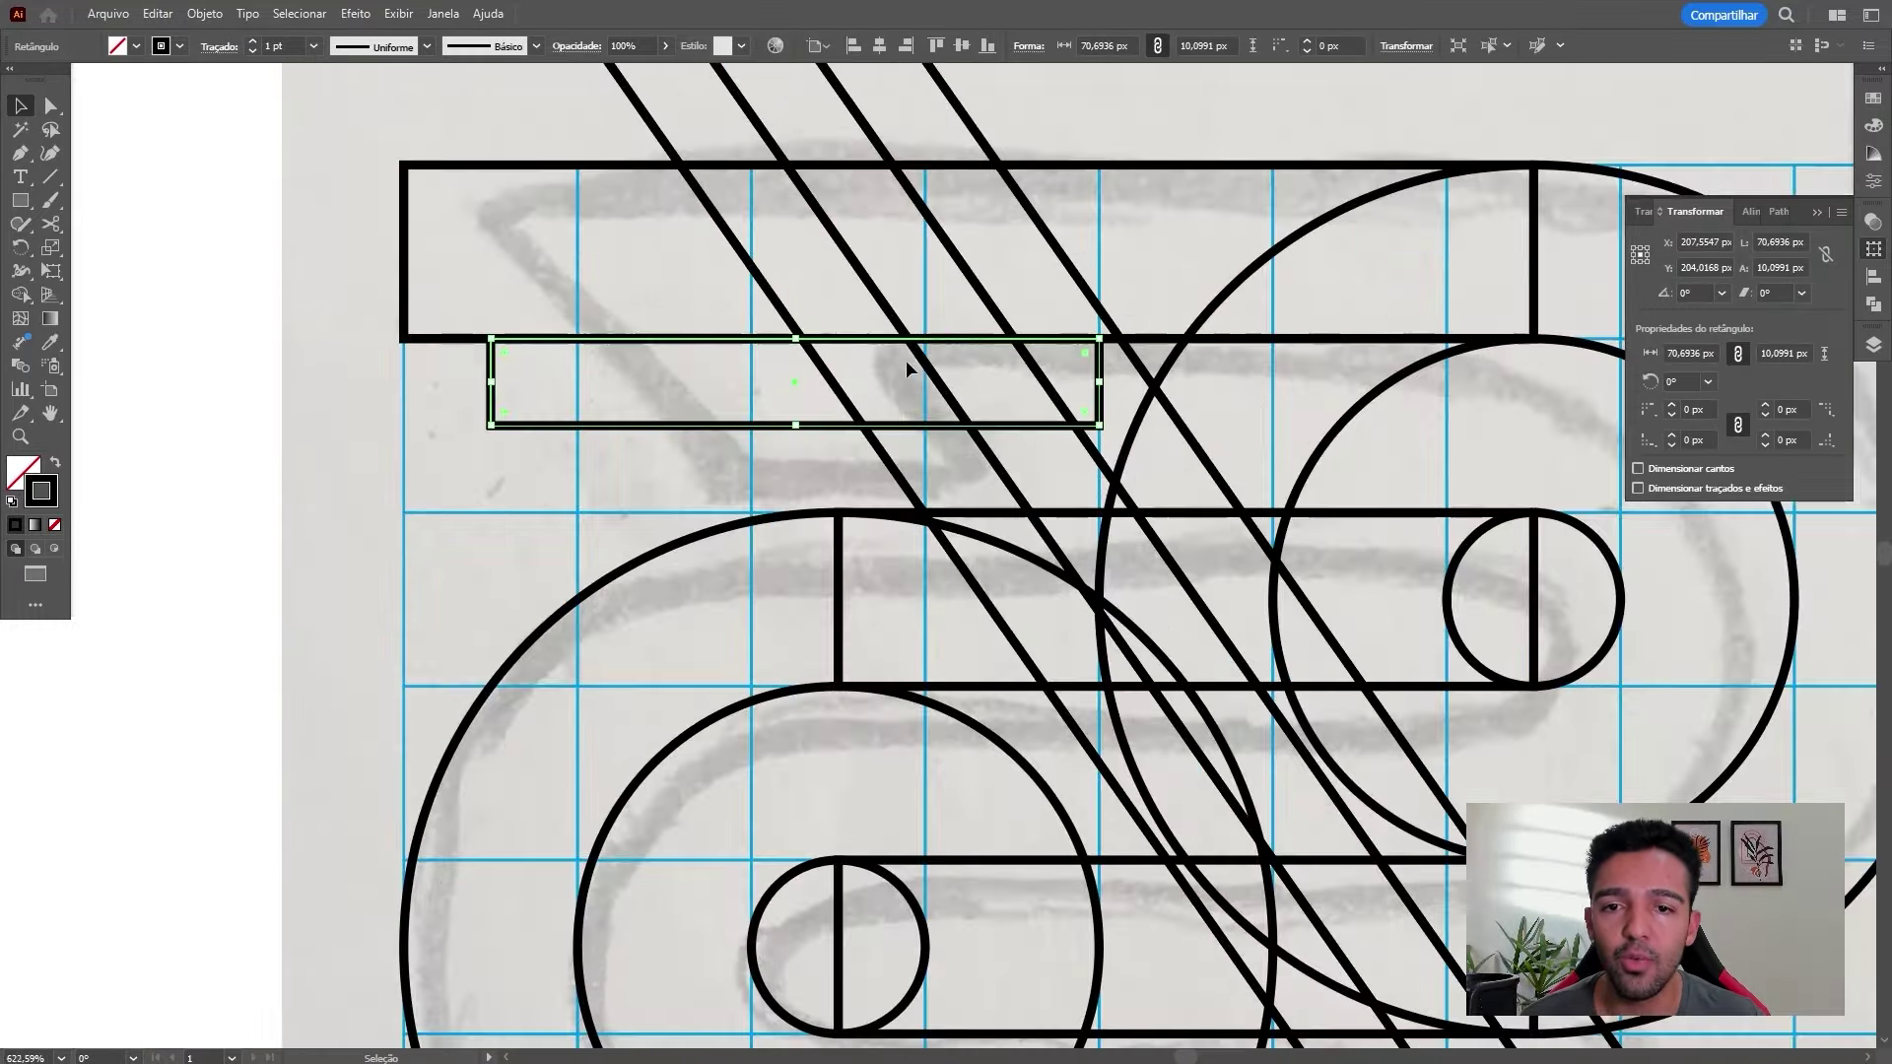
pyautogui.moveTo(804, 430); pyautogui.dragTo(814, 517)
pyautogui.scroll(-2, 1111, 469)
pyautogui.scroll(2, 1101, 469)
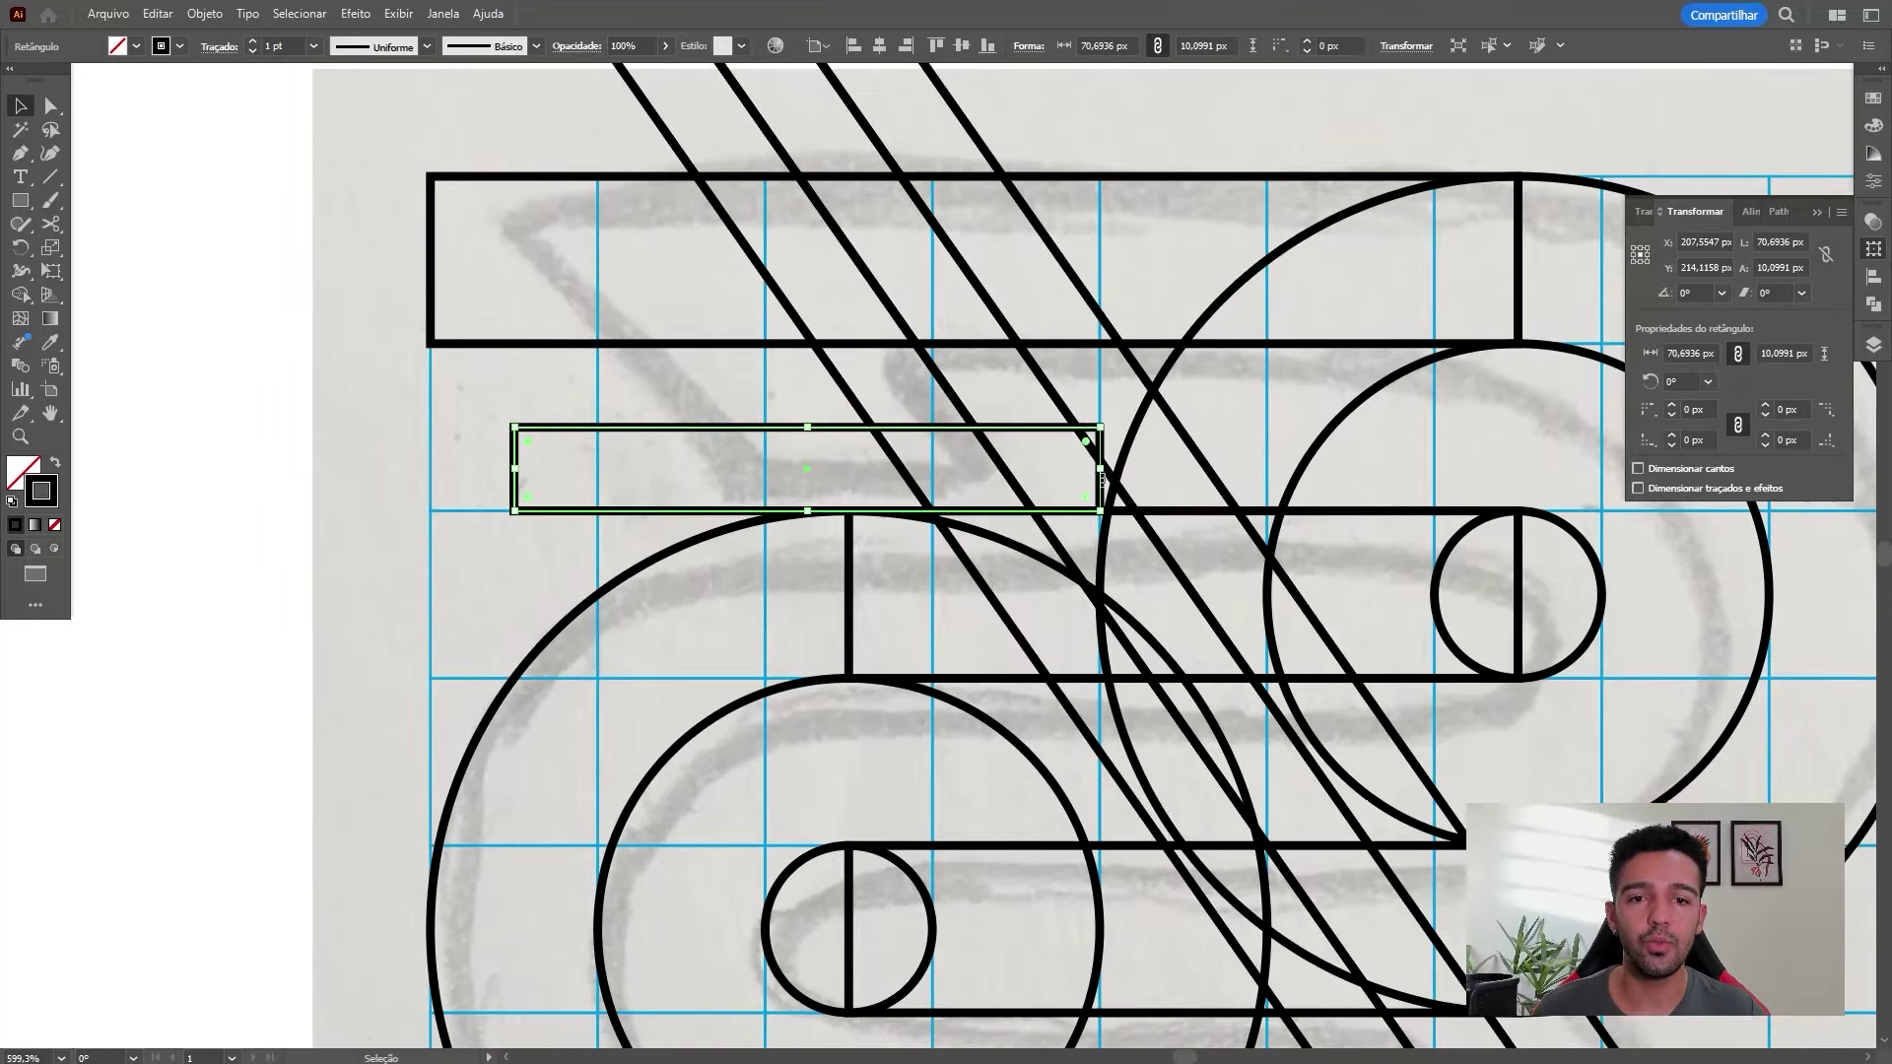
# Extend the thin strip's right end to the vertical centre line of the upper-right circles
pyautogui.moveTo(1102, 469); pyautogui.dragTo(1200, 475)
pyautogui.scroll(-2, 1200, 475)
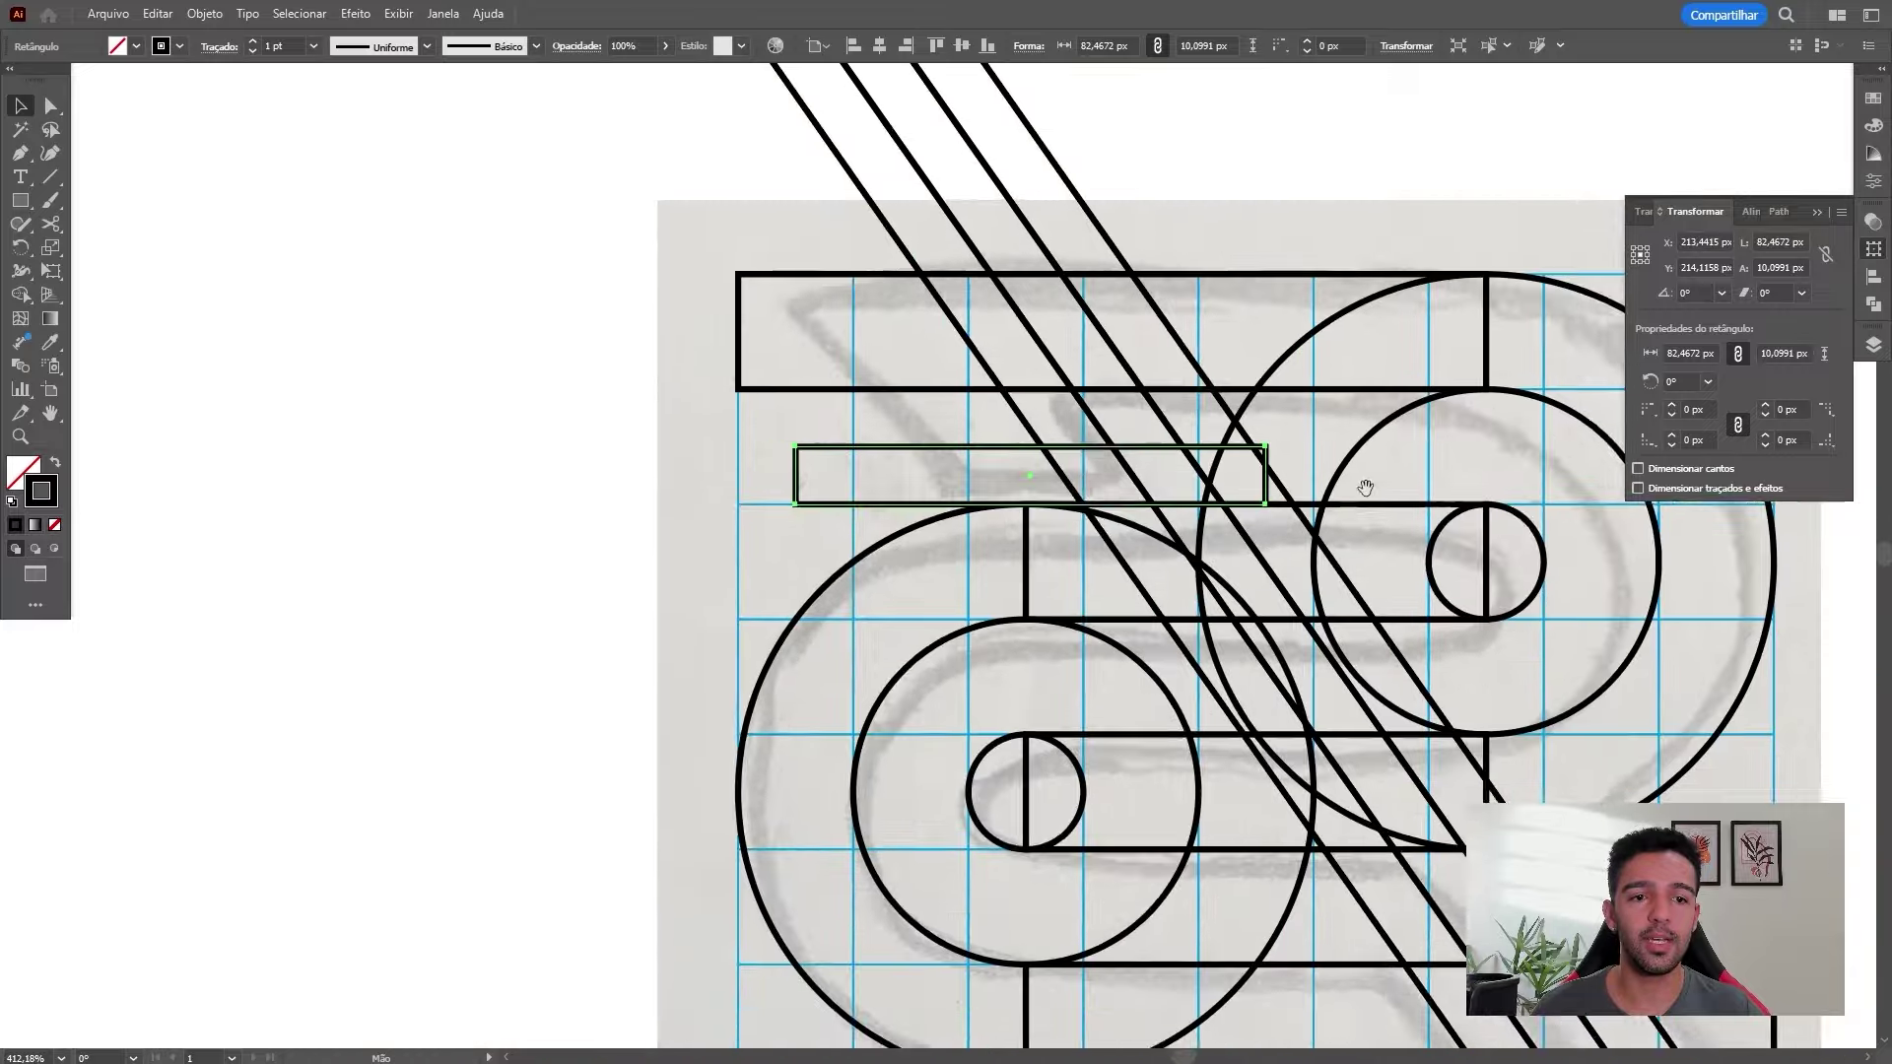
pyautogui.scroll(1, 1190, 410)
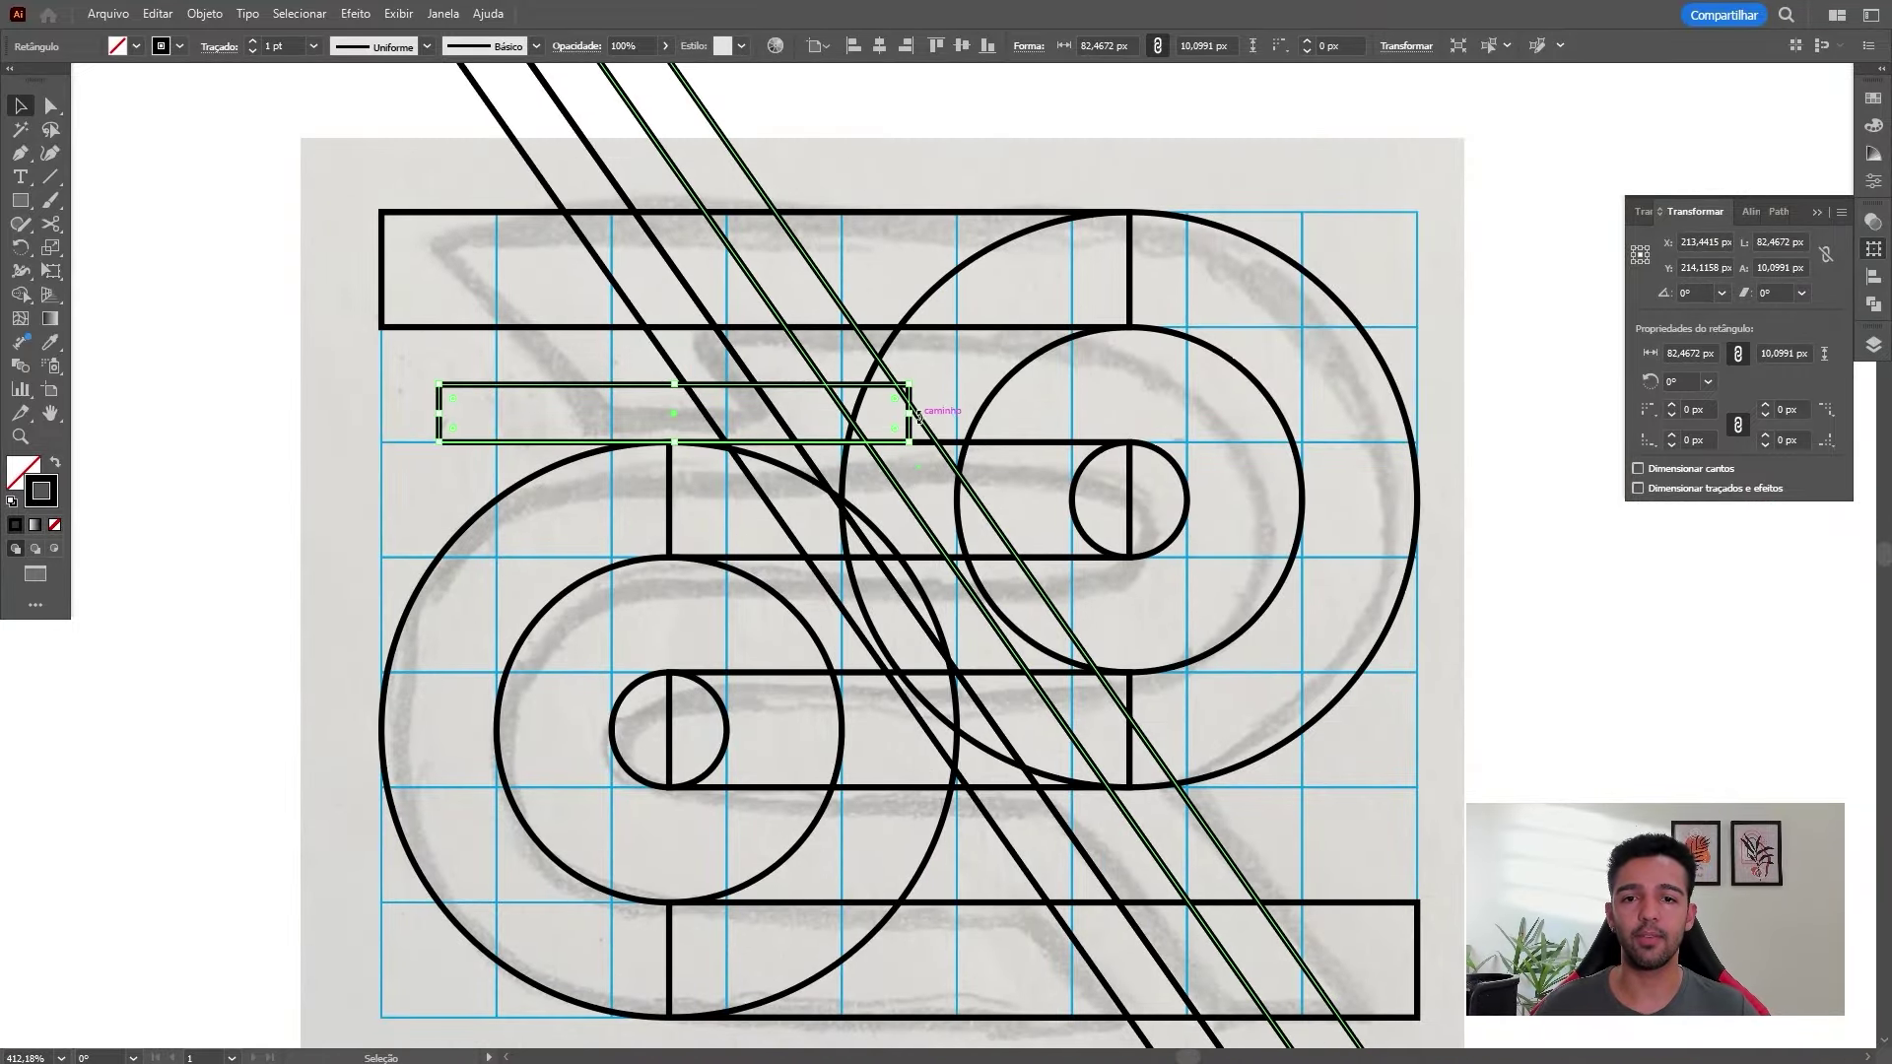
pyautogui.moveTo(909, 413); pyautogui.dragTo(1129, 414)
pyautogui.click(1255, 513)
# Widen the artboard to the right, roughly doubling its width, to make room for a copy of the construction
pyautogui.scroll(-2, 1254, 513)
pyautogui.scroll(-3, 1255, 612)
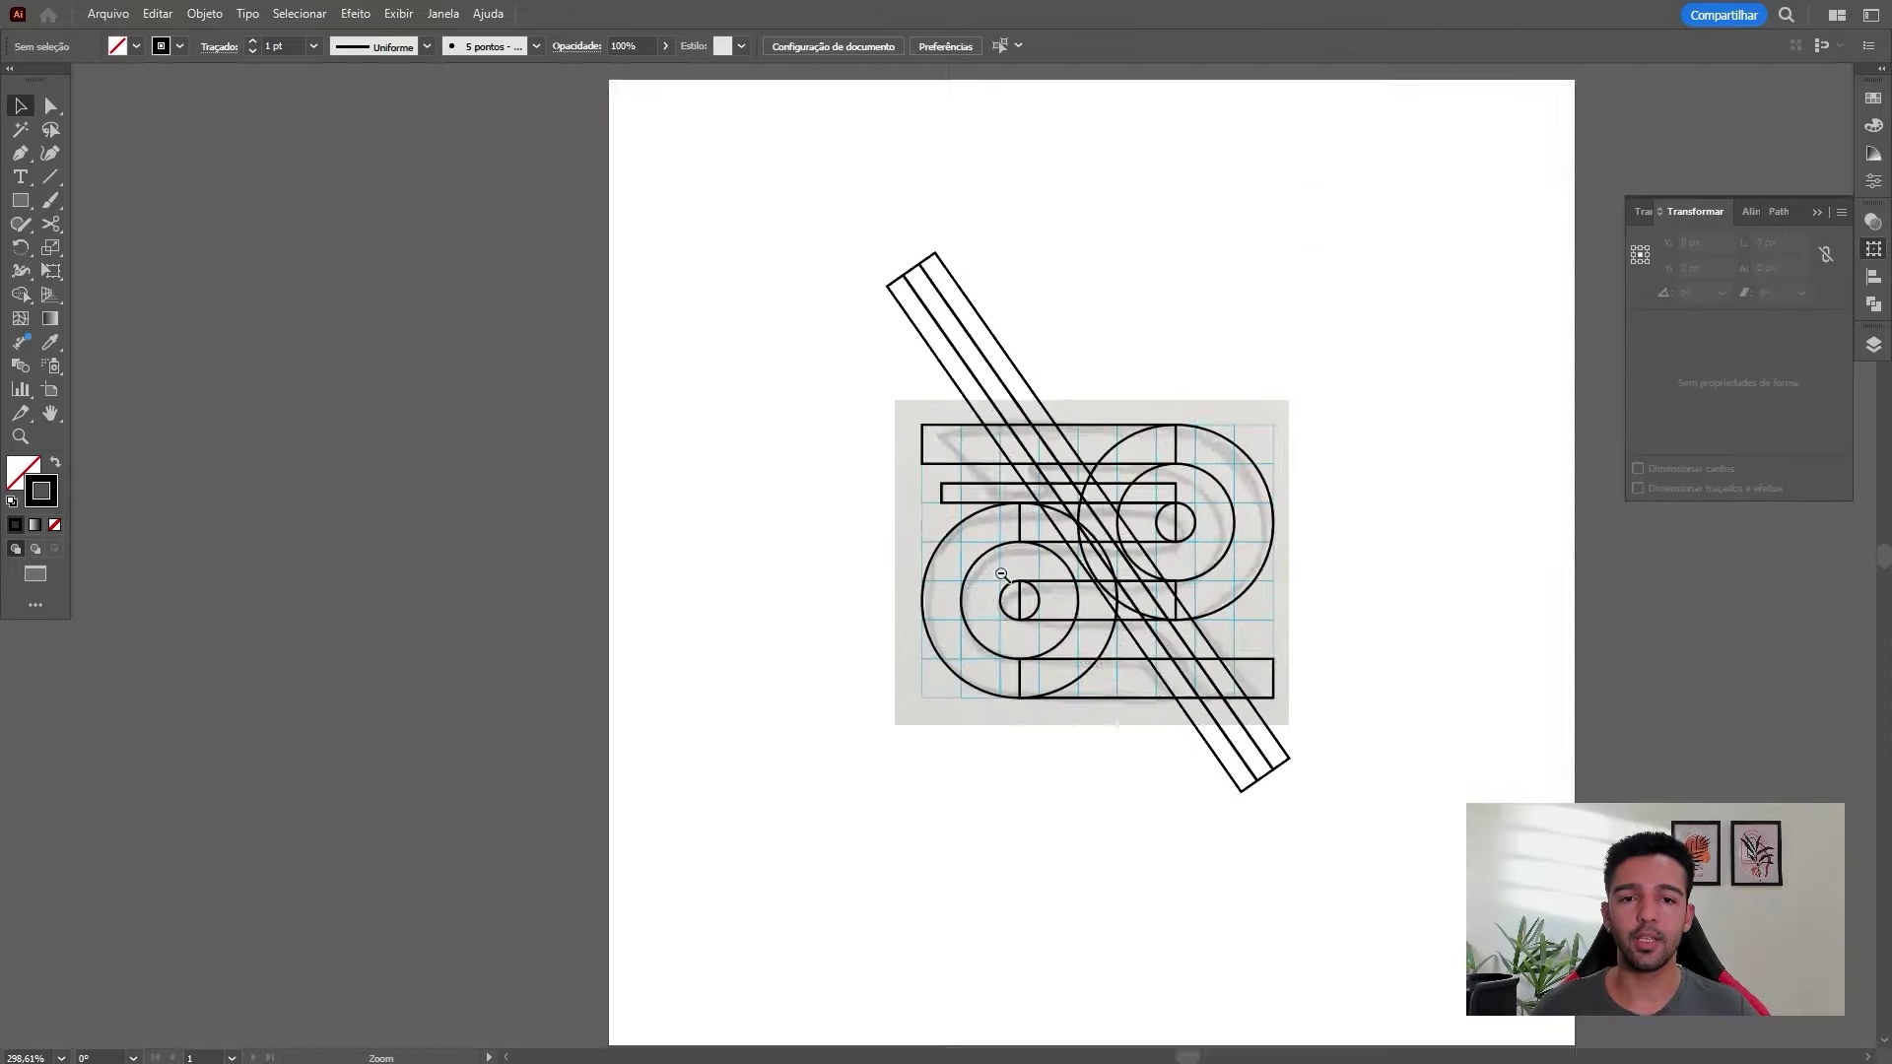
pyautogui.moveTo(1269, 548); pyautogui.dragTo(1103, 392)
pyautogui.scroll(-1, 1112, 392)
pyautogui.hotkey('ctrl', 'a')
pyautogui.hotkey('ctrl', 'space')
pyautogui.scroll(2, 970, 276)
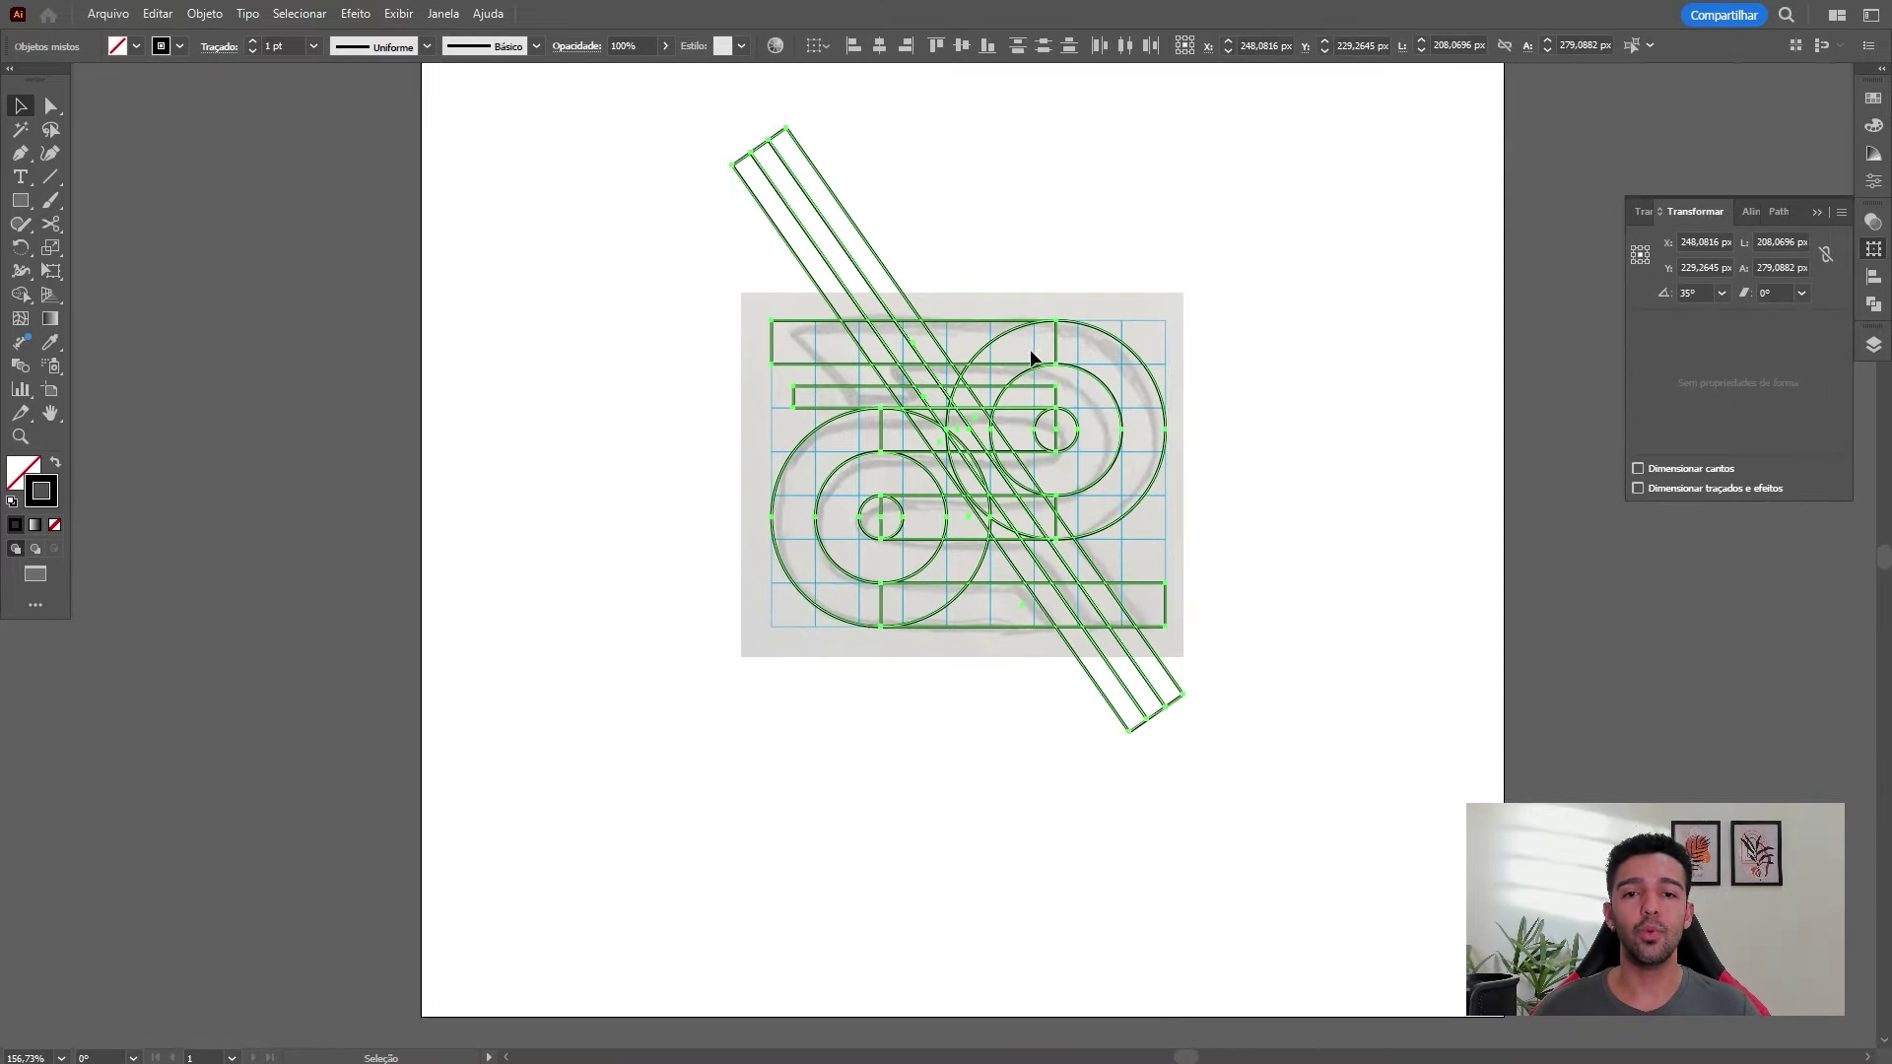
pyautogui.scroll(-2, 1055, 435)
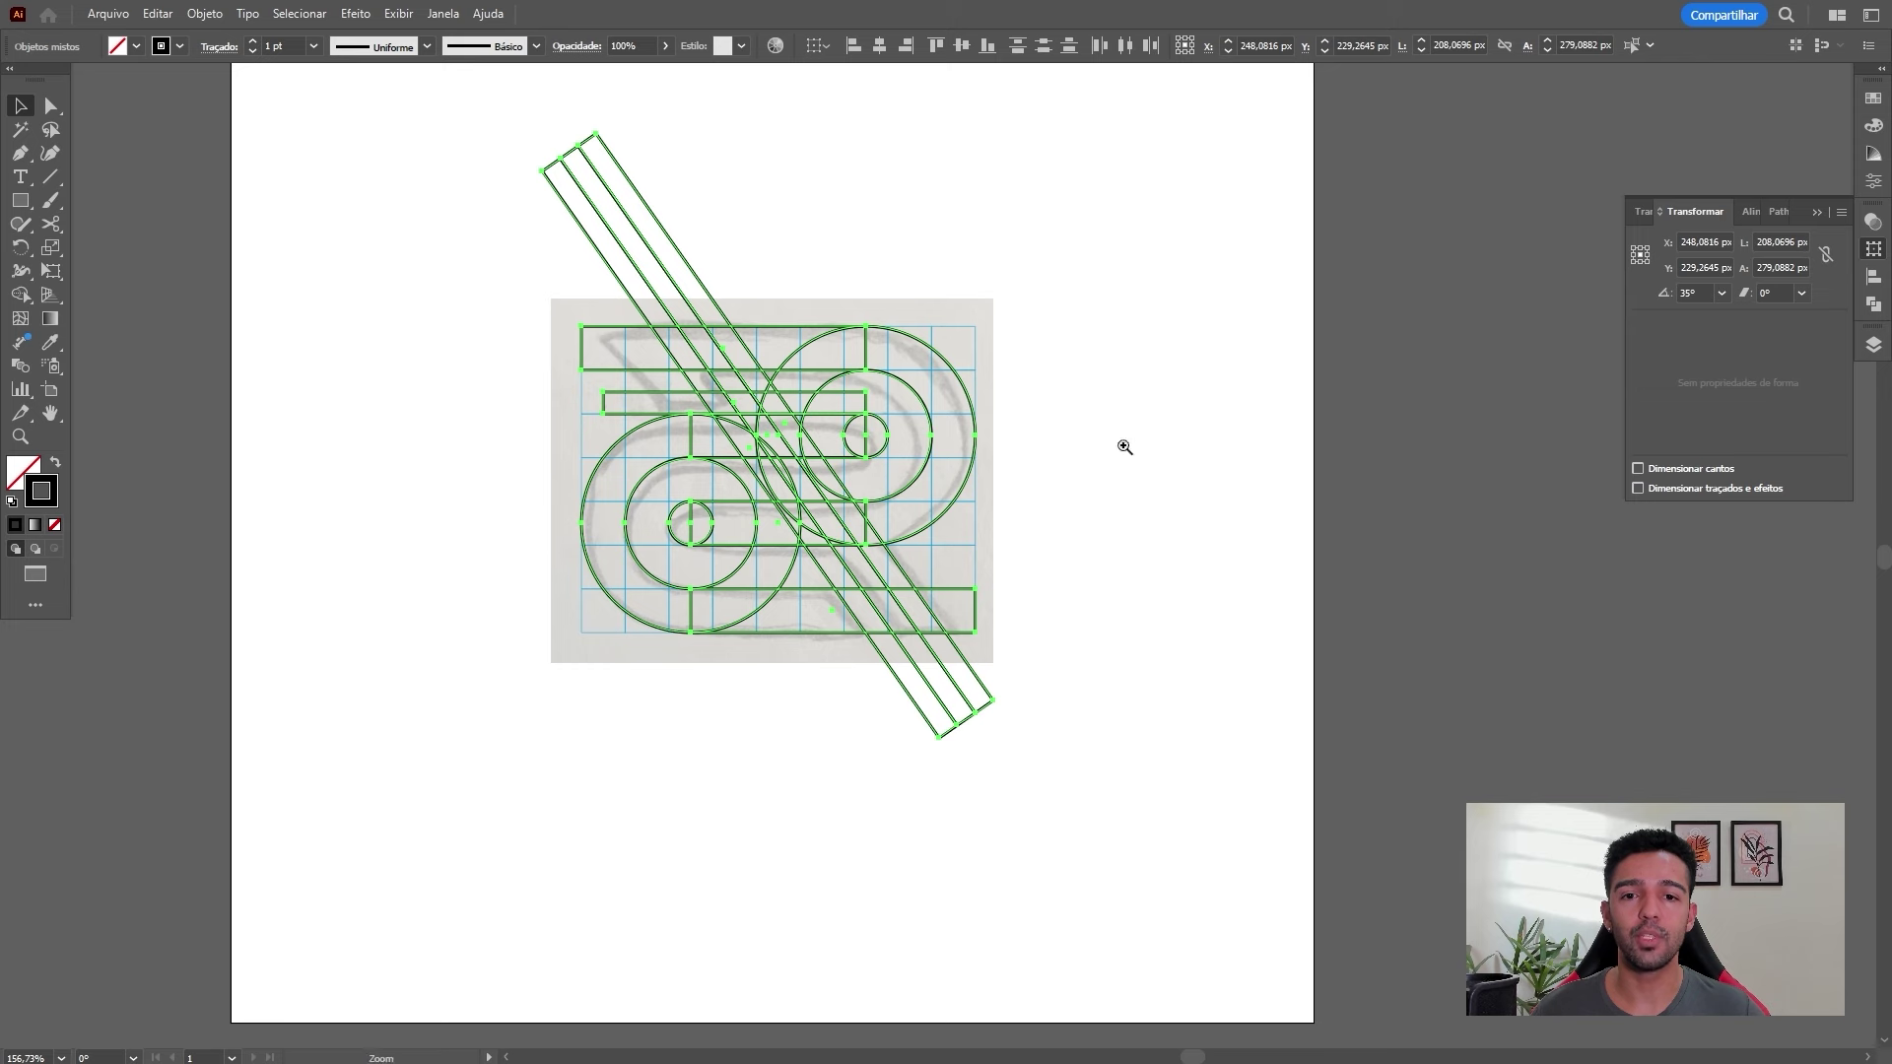
pyautogui.moveTo(1190, 431); pyautogui.dragTo(1172, 430)
pyautogui.moveTo(1172, 430); pyautogui.dragTo(927, 426)
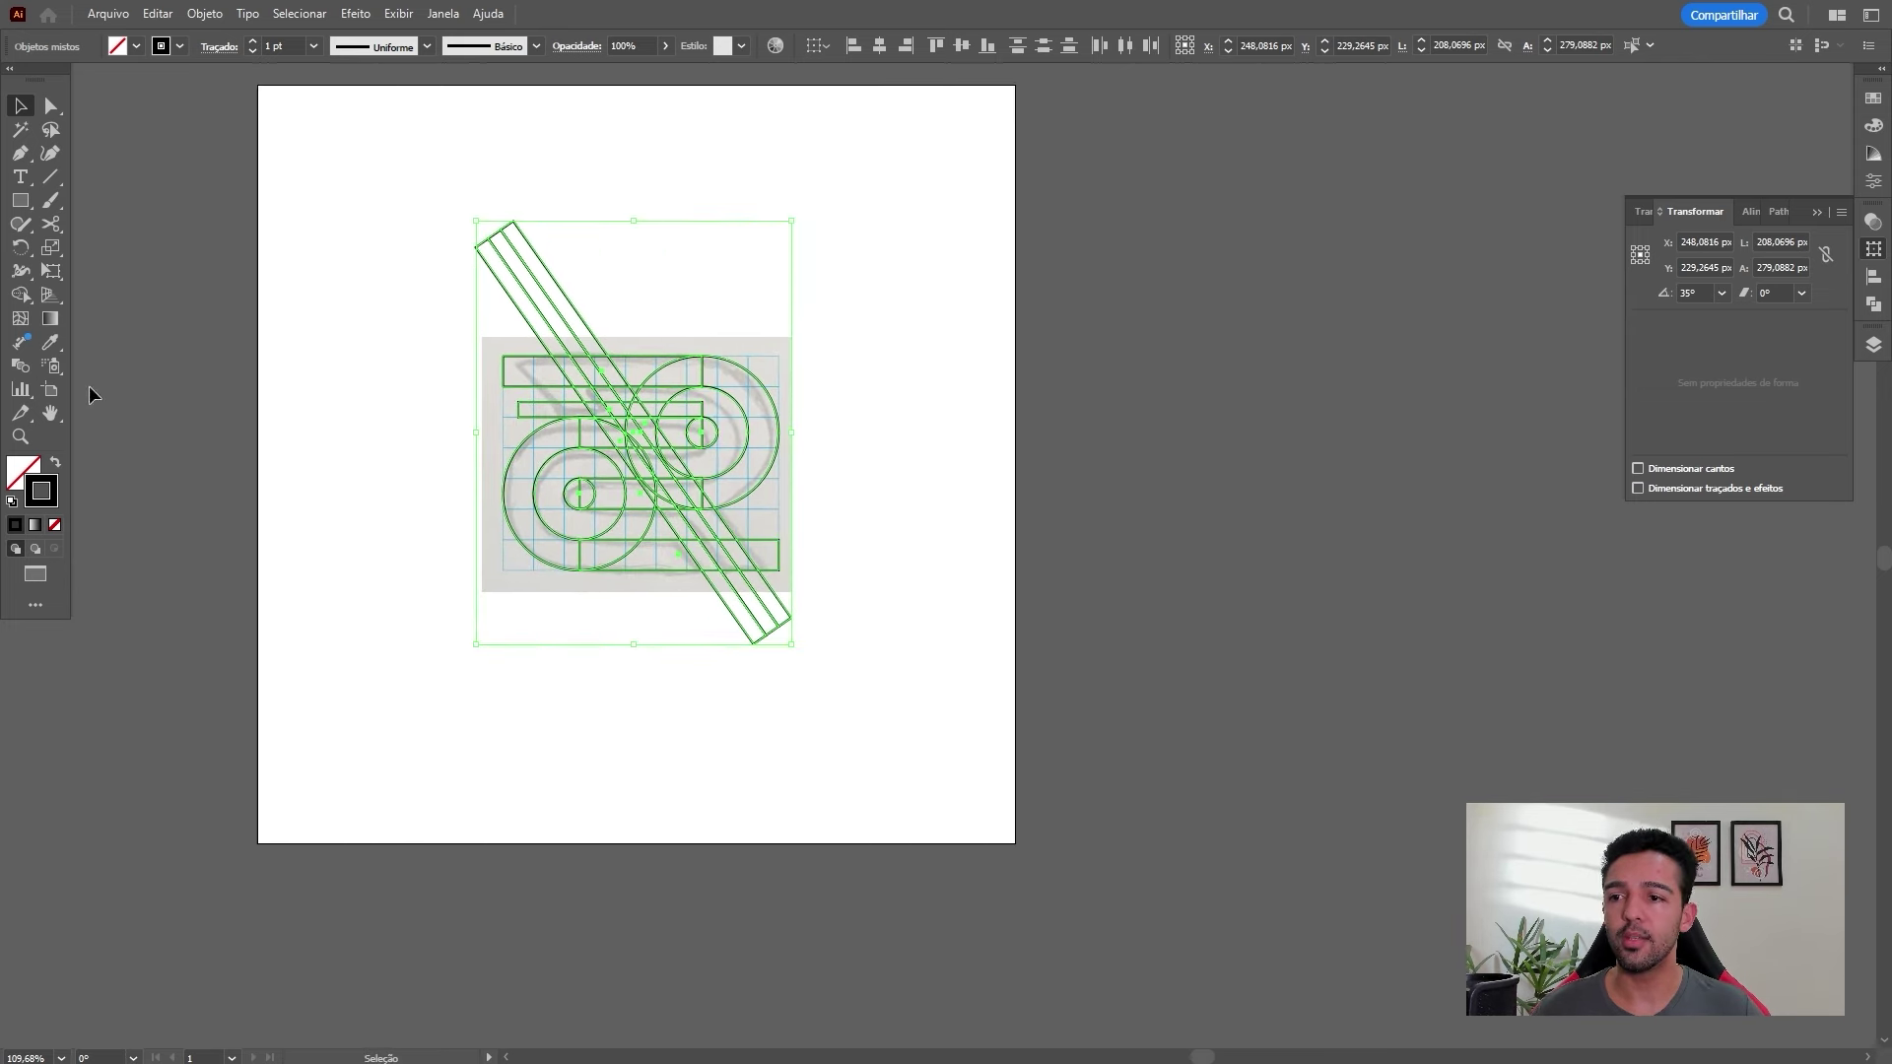
pyautogui.click(48, 394)
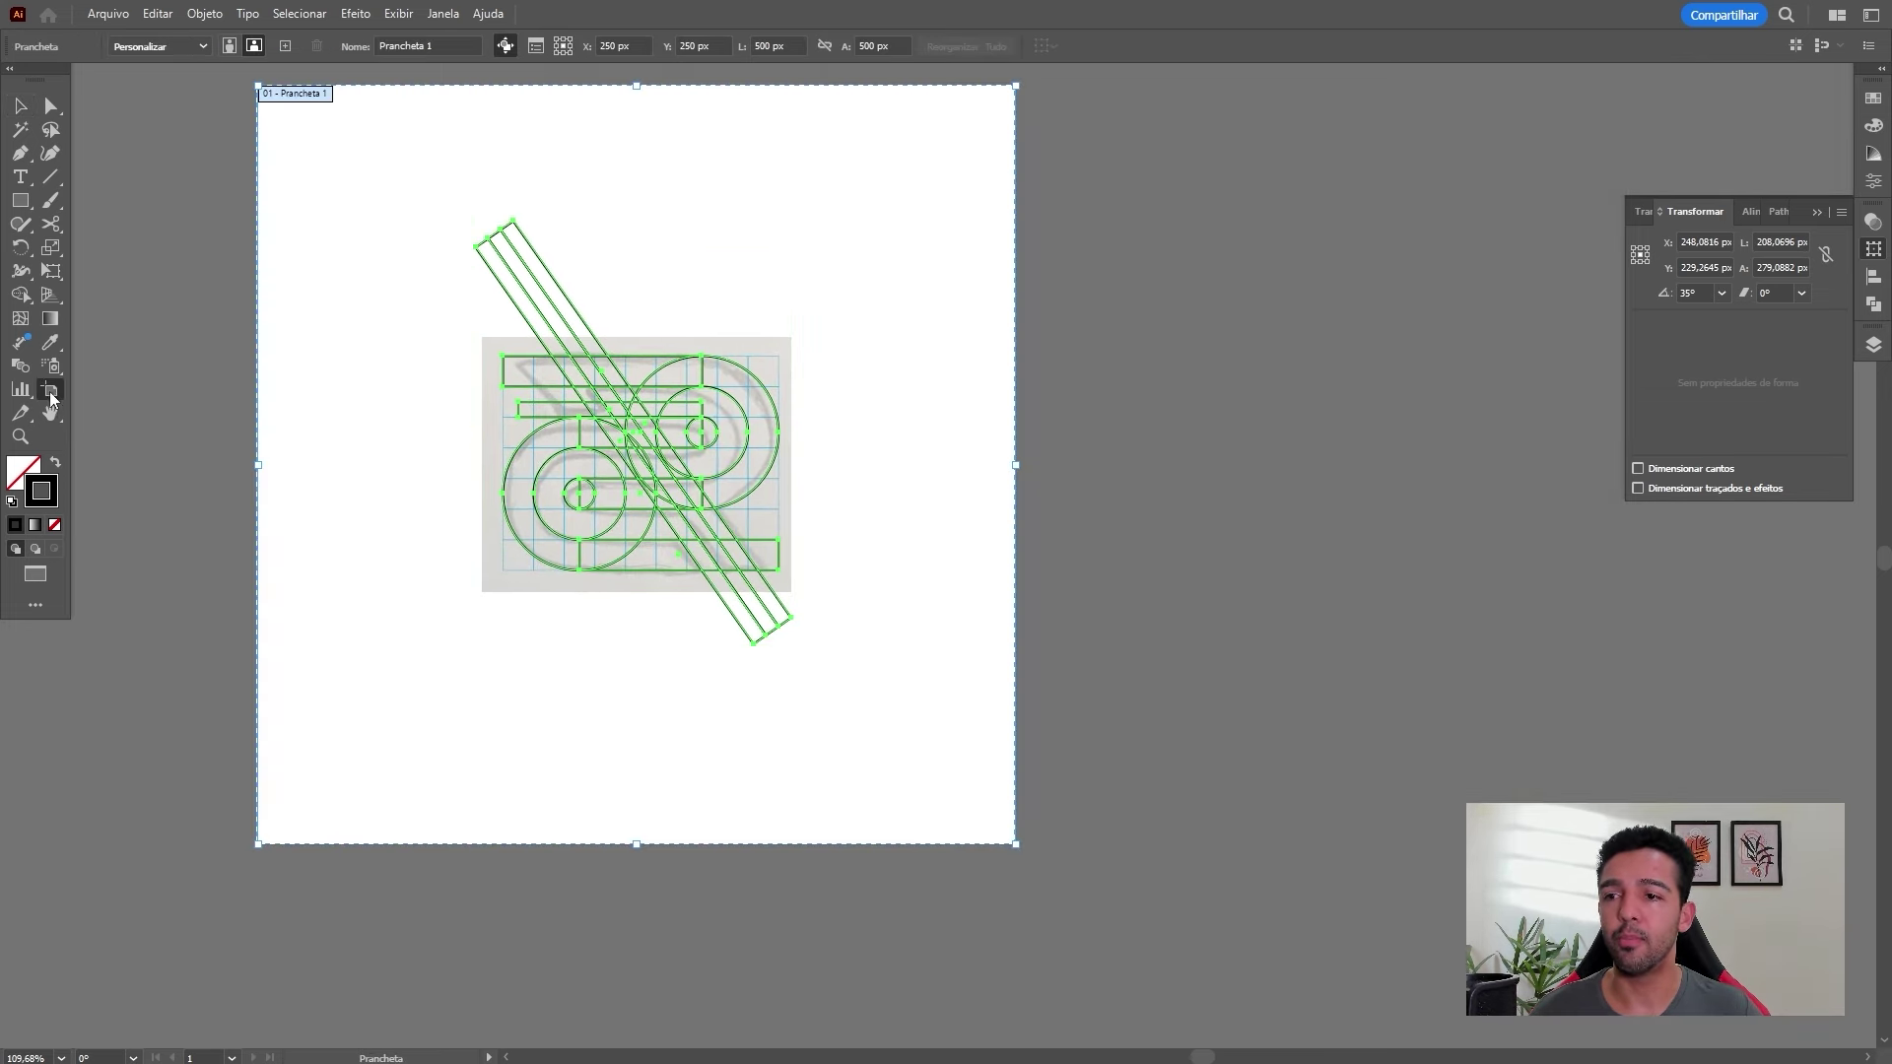
pyautogui.moveTo(1016, 464); pyautogui.dragTo(1741, 464)
# Duplicate the whole line construction into the empty artboard area to the right of the original
pyautogui.press('v')
pyautogui.moveTo(301, 204); pyautogui.dragTo(678, 446)
pyautogui.moveTo(1007, 229); pyautogui.dragTo(564, 552)
pyautogui.moveTo(720, 474); pyautogui.dragTo(1196, 454)
pyautogui.moveTo(1306, 356); pyautogui.dragTo(1488, 263)
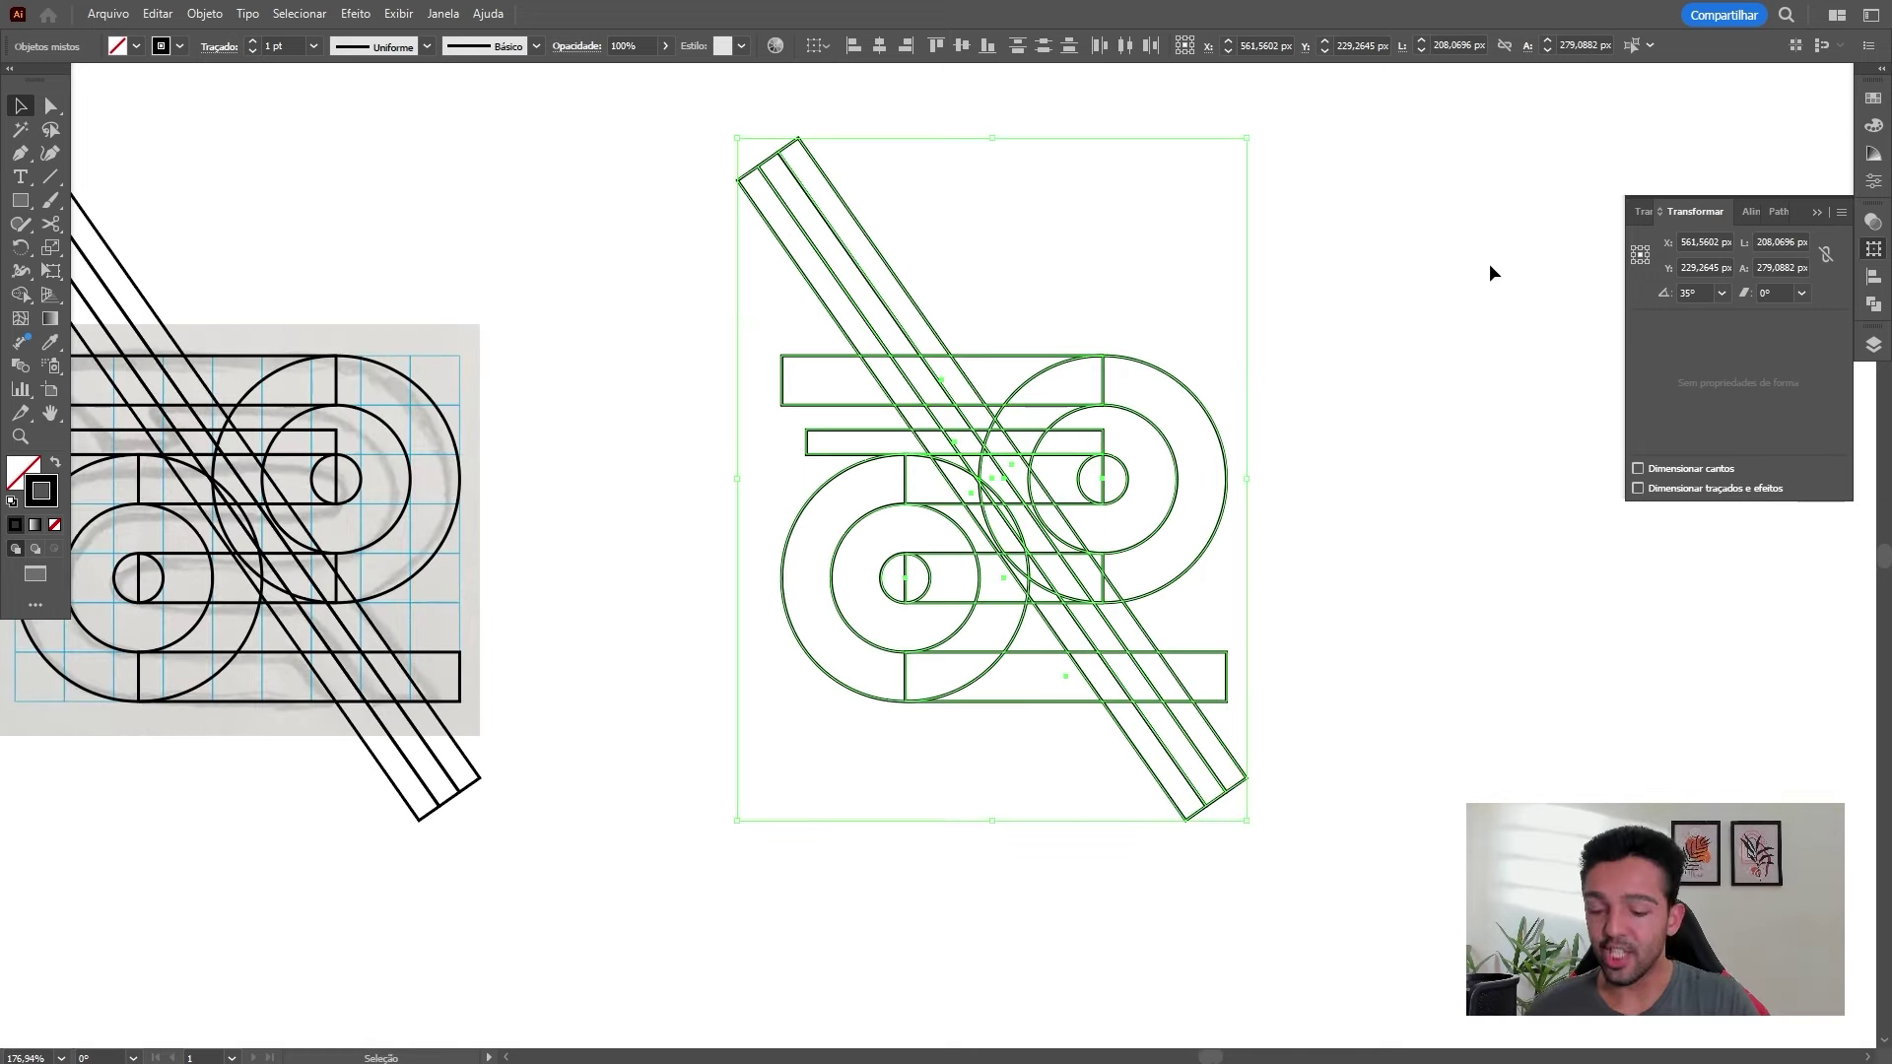
pyautogui.hotkey('shift', 'm')
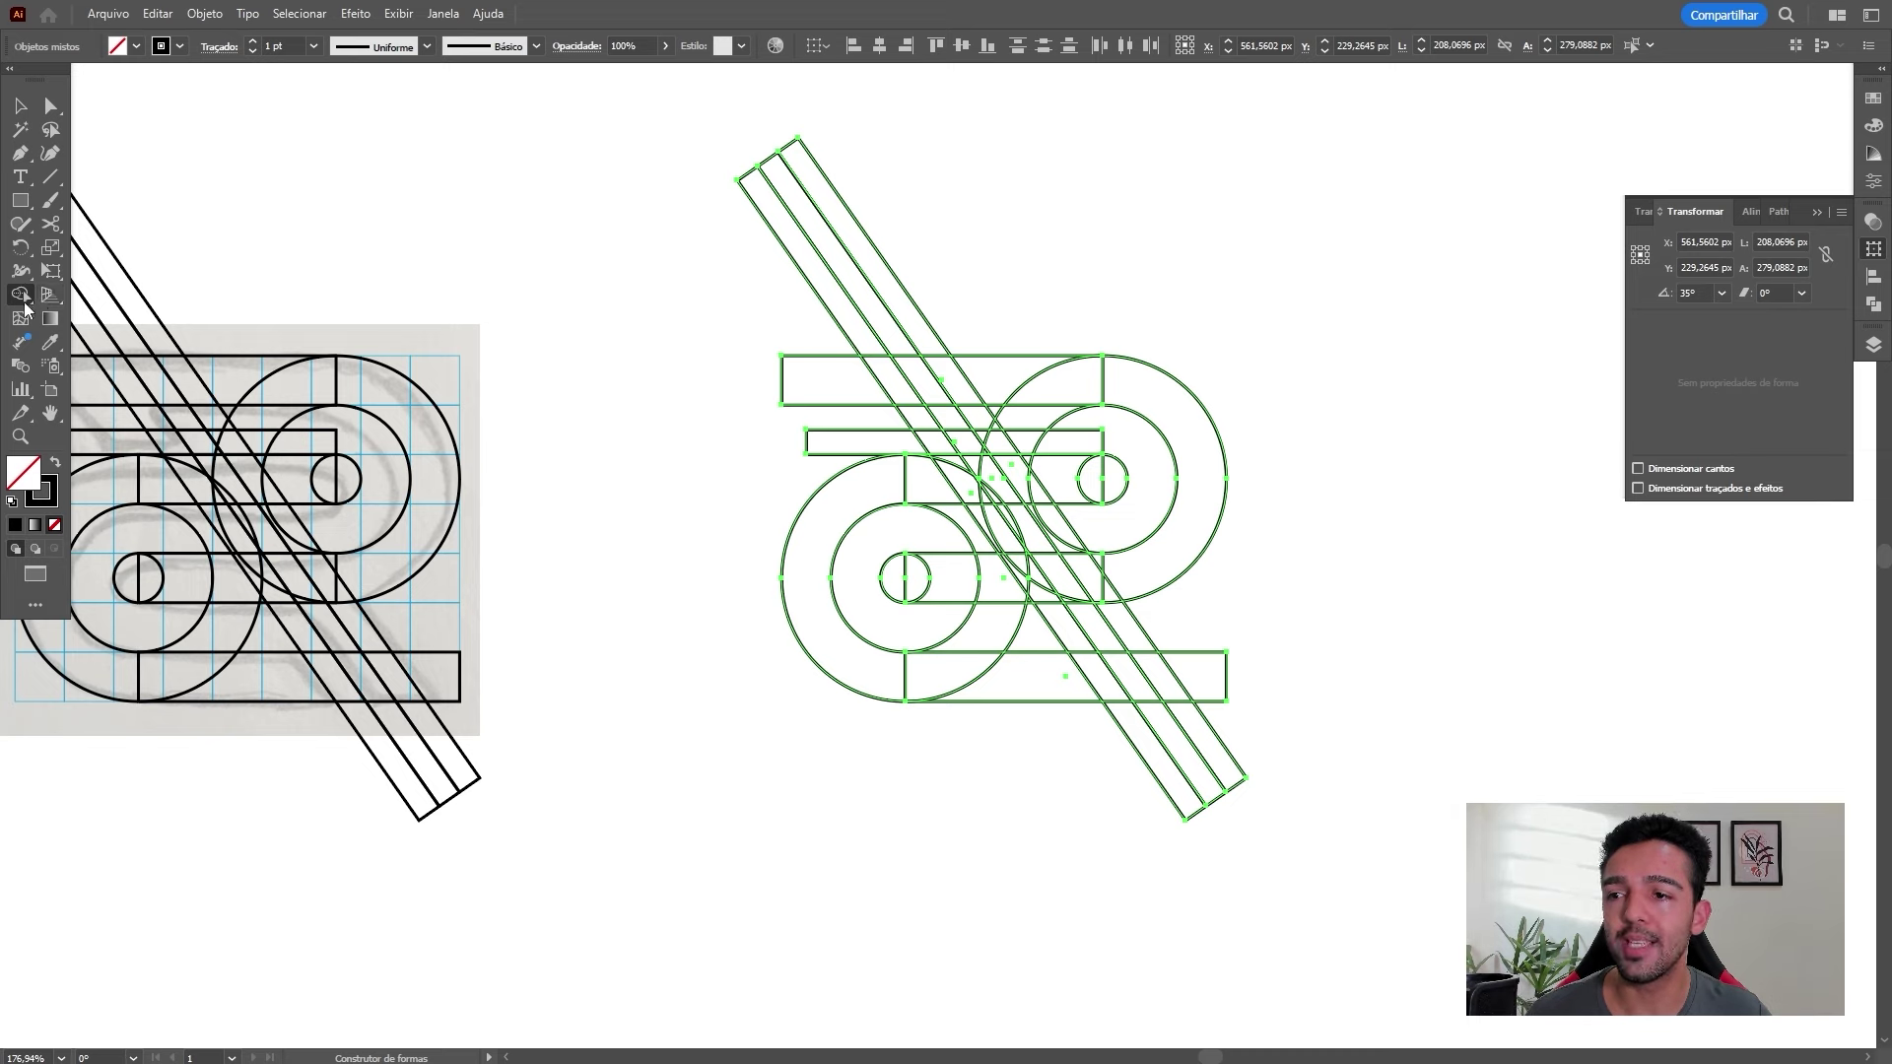
pyautogui.press('v')
pyautogui.click(1374, 542)
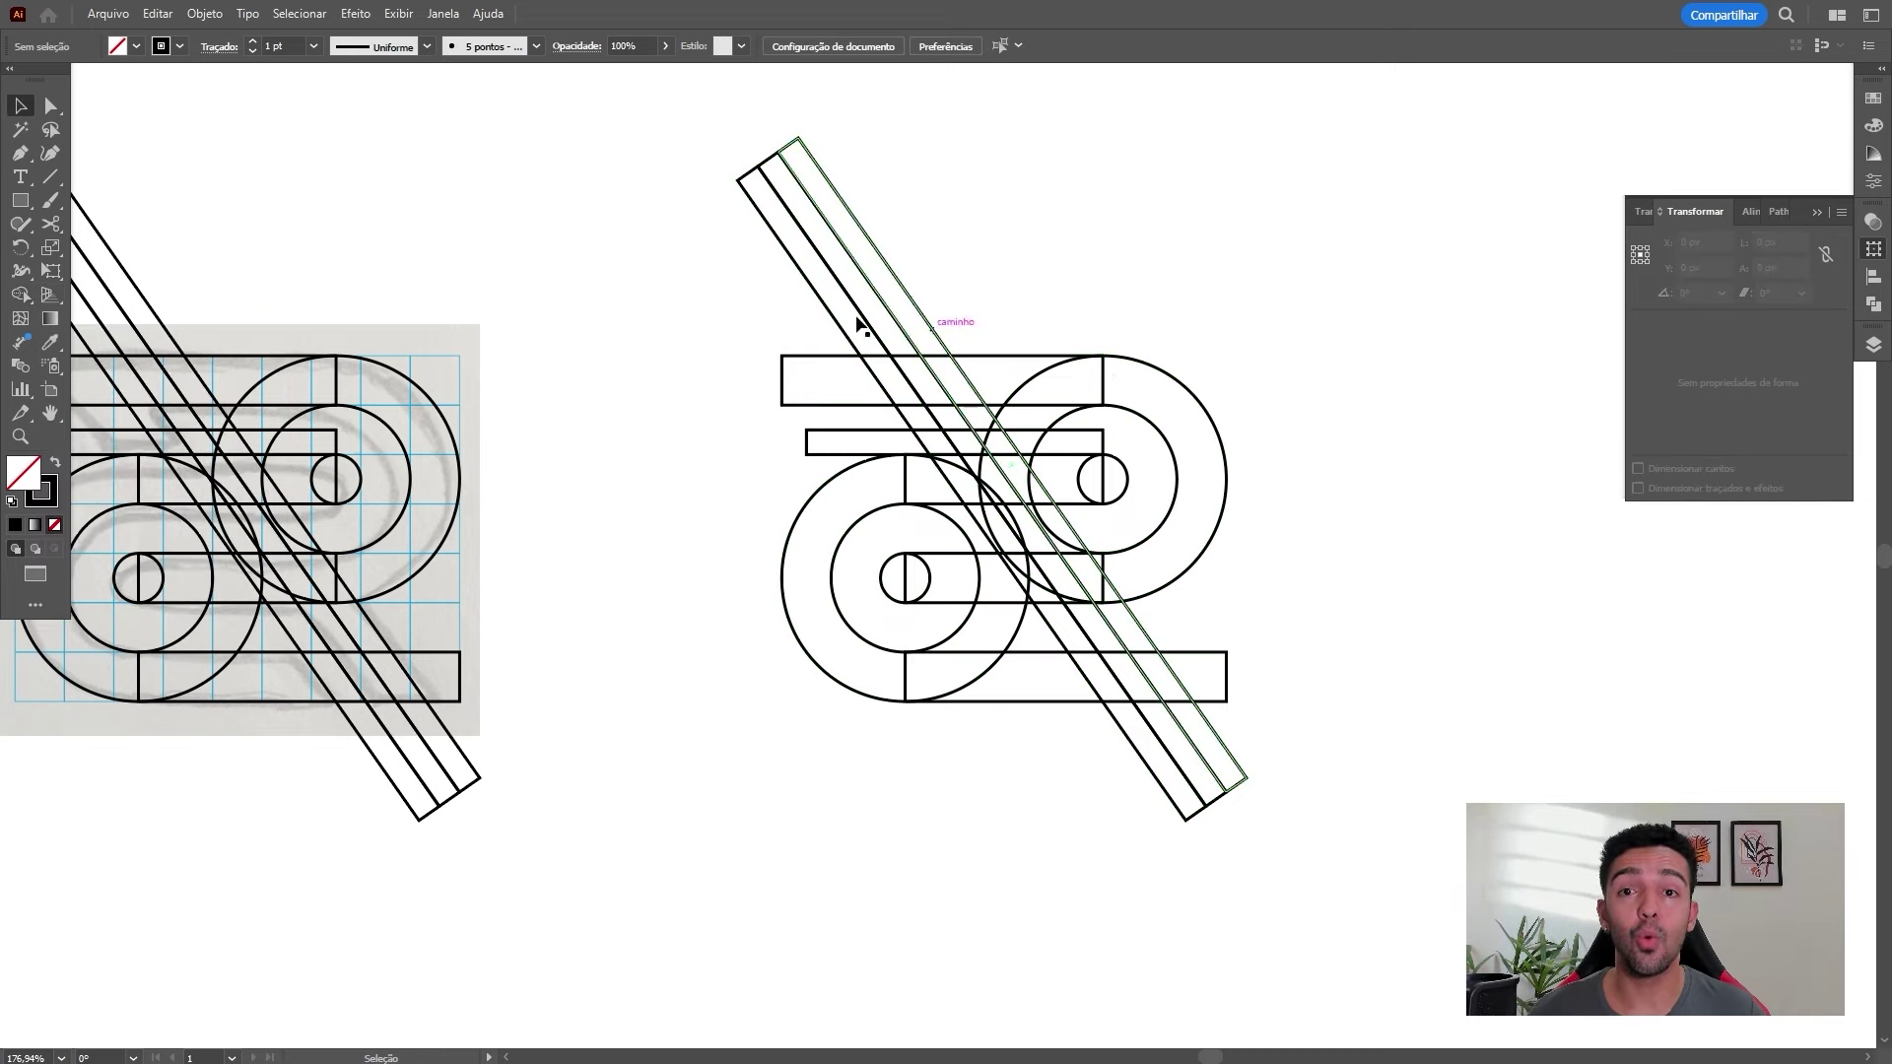
pyautogui.moveTo(645, 121); pyautogui.dragTo(1279, 859)
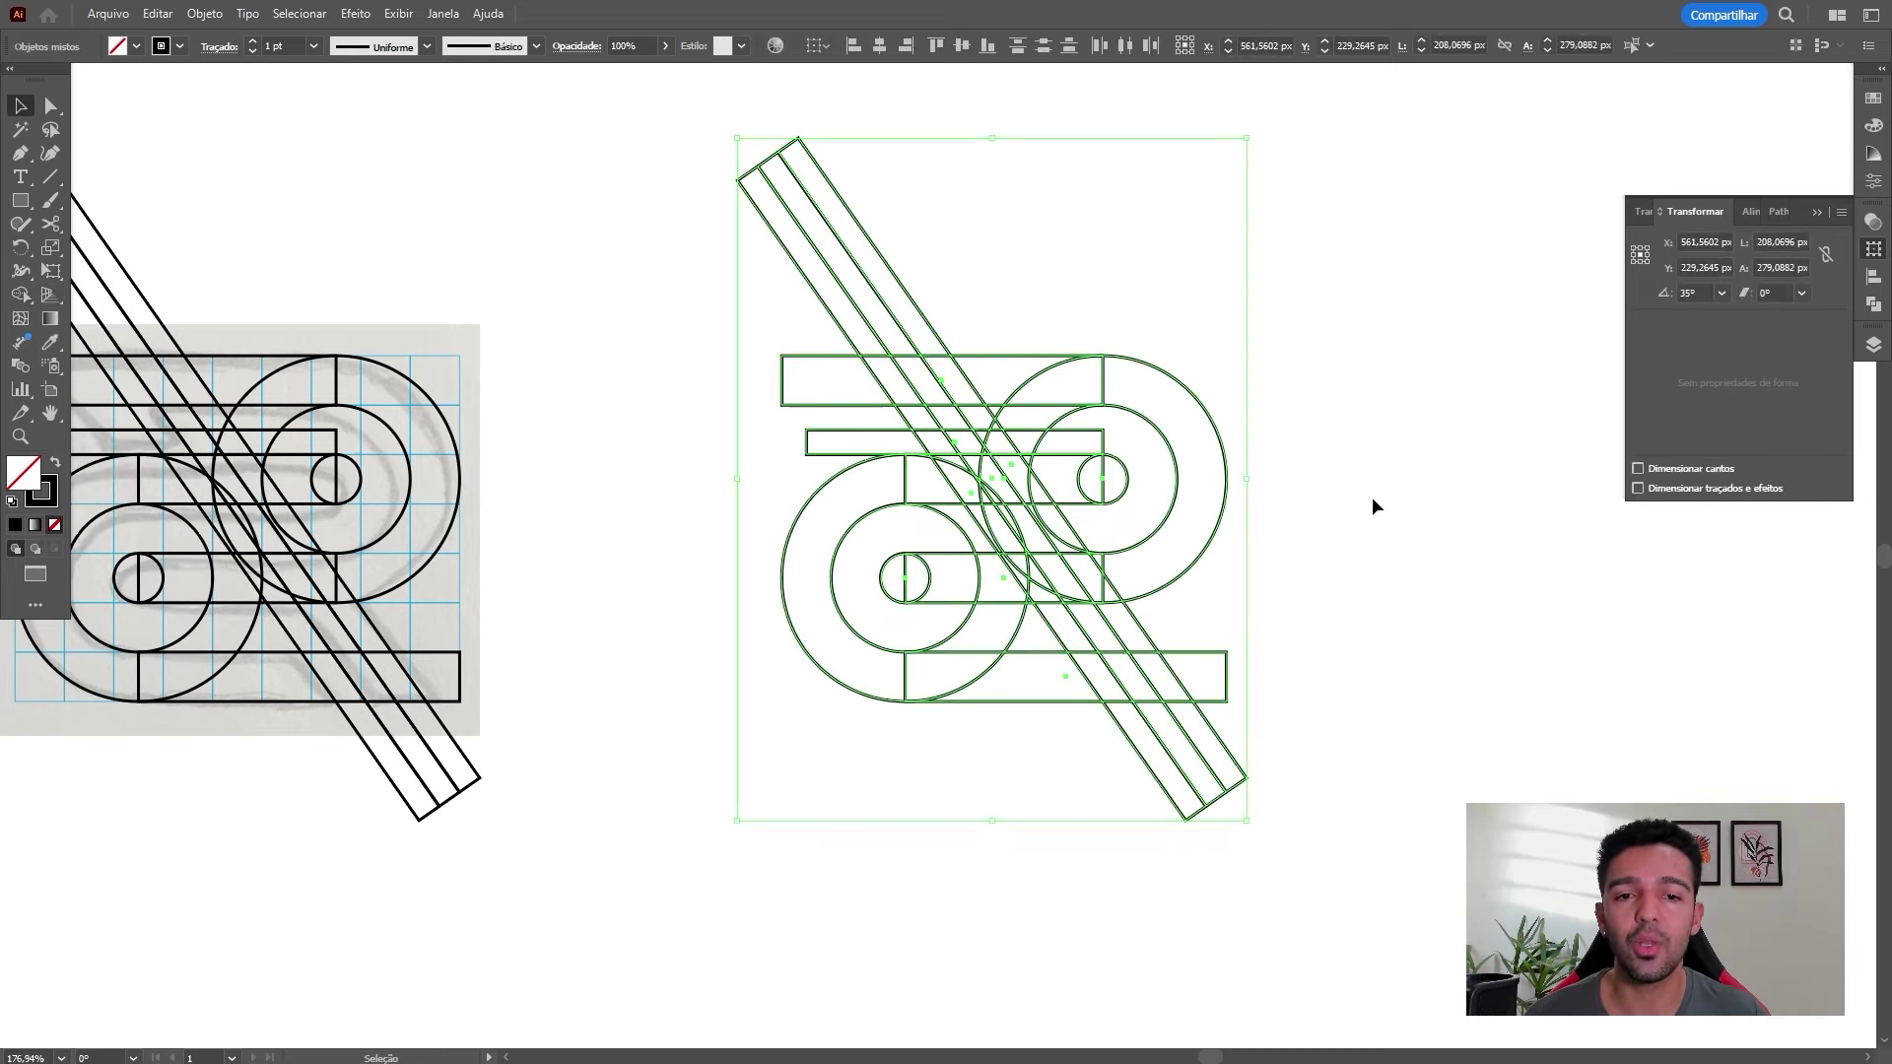
pyautogui.click(1357, 381)
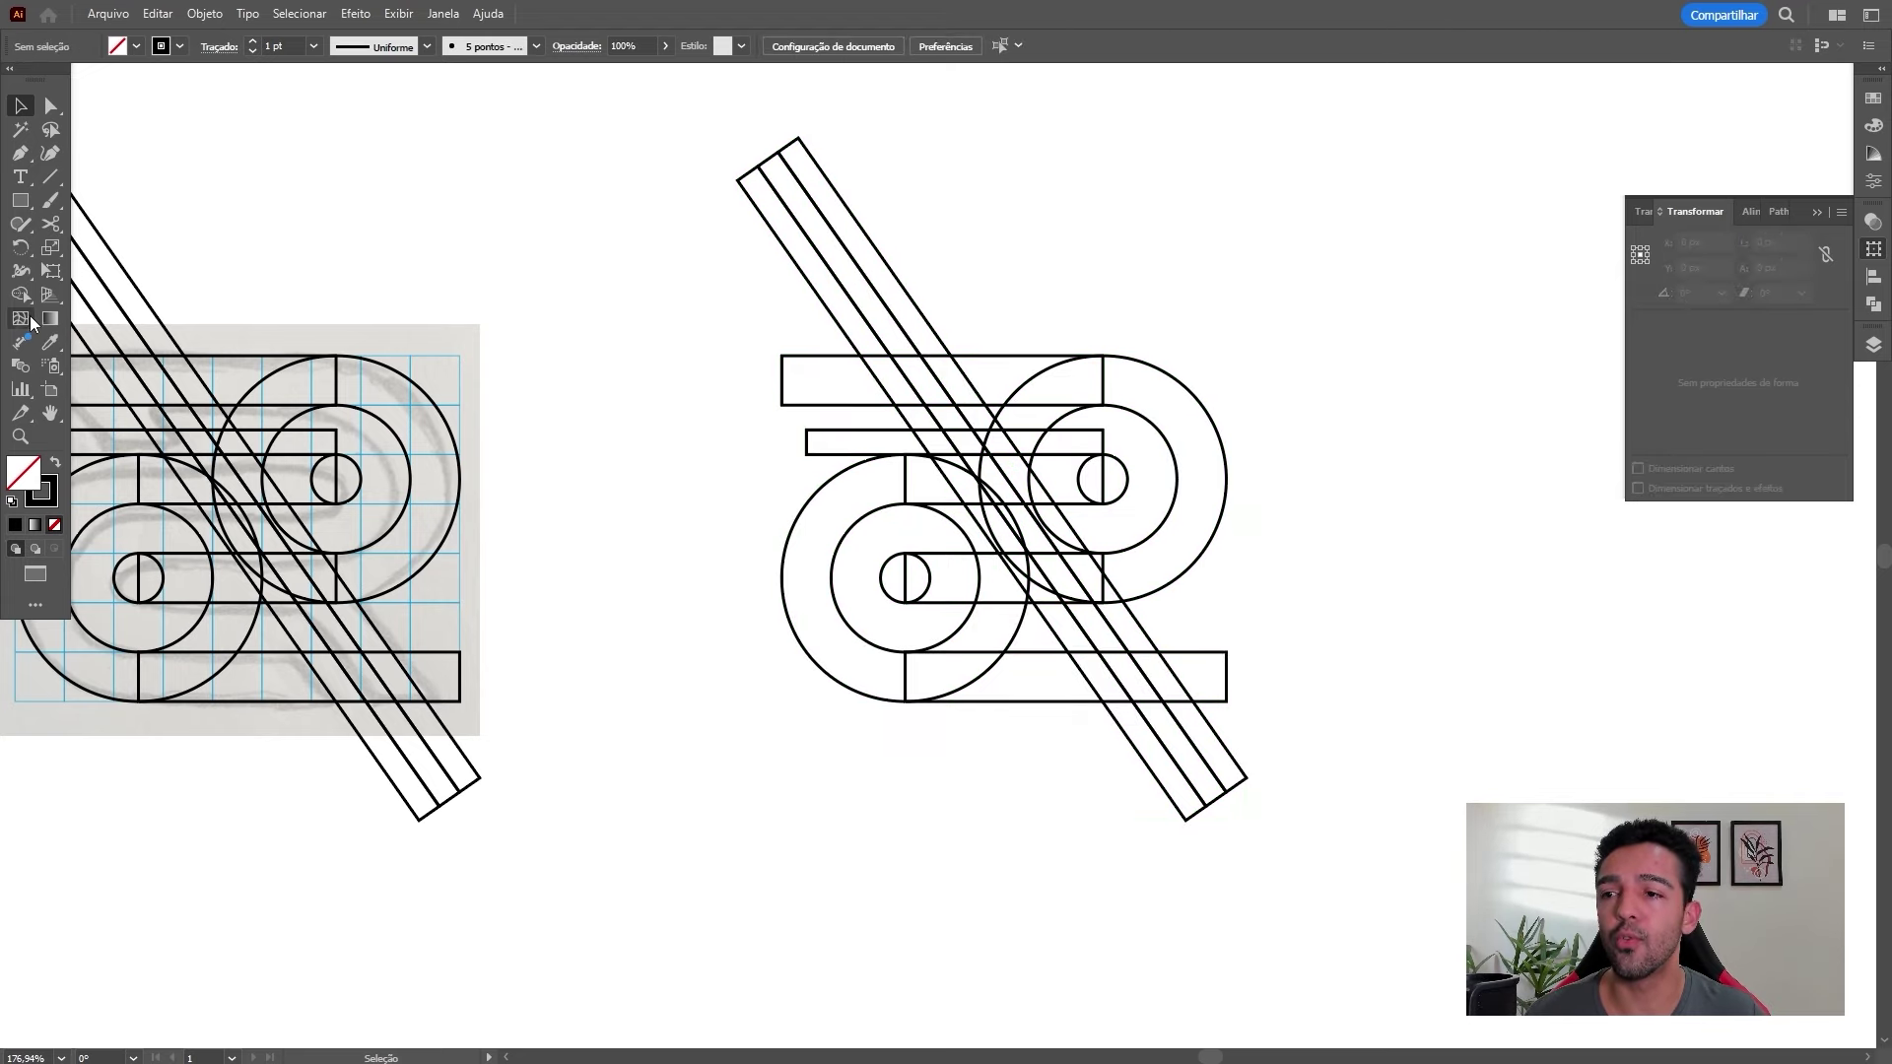
pyautogui.click(21, 294)
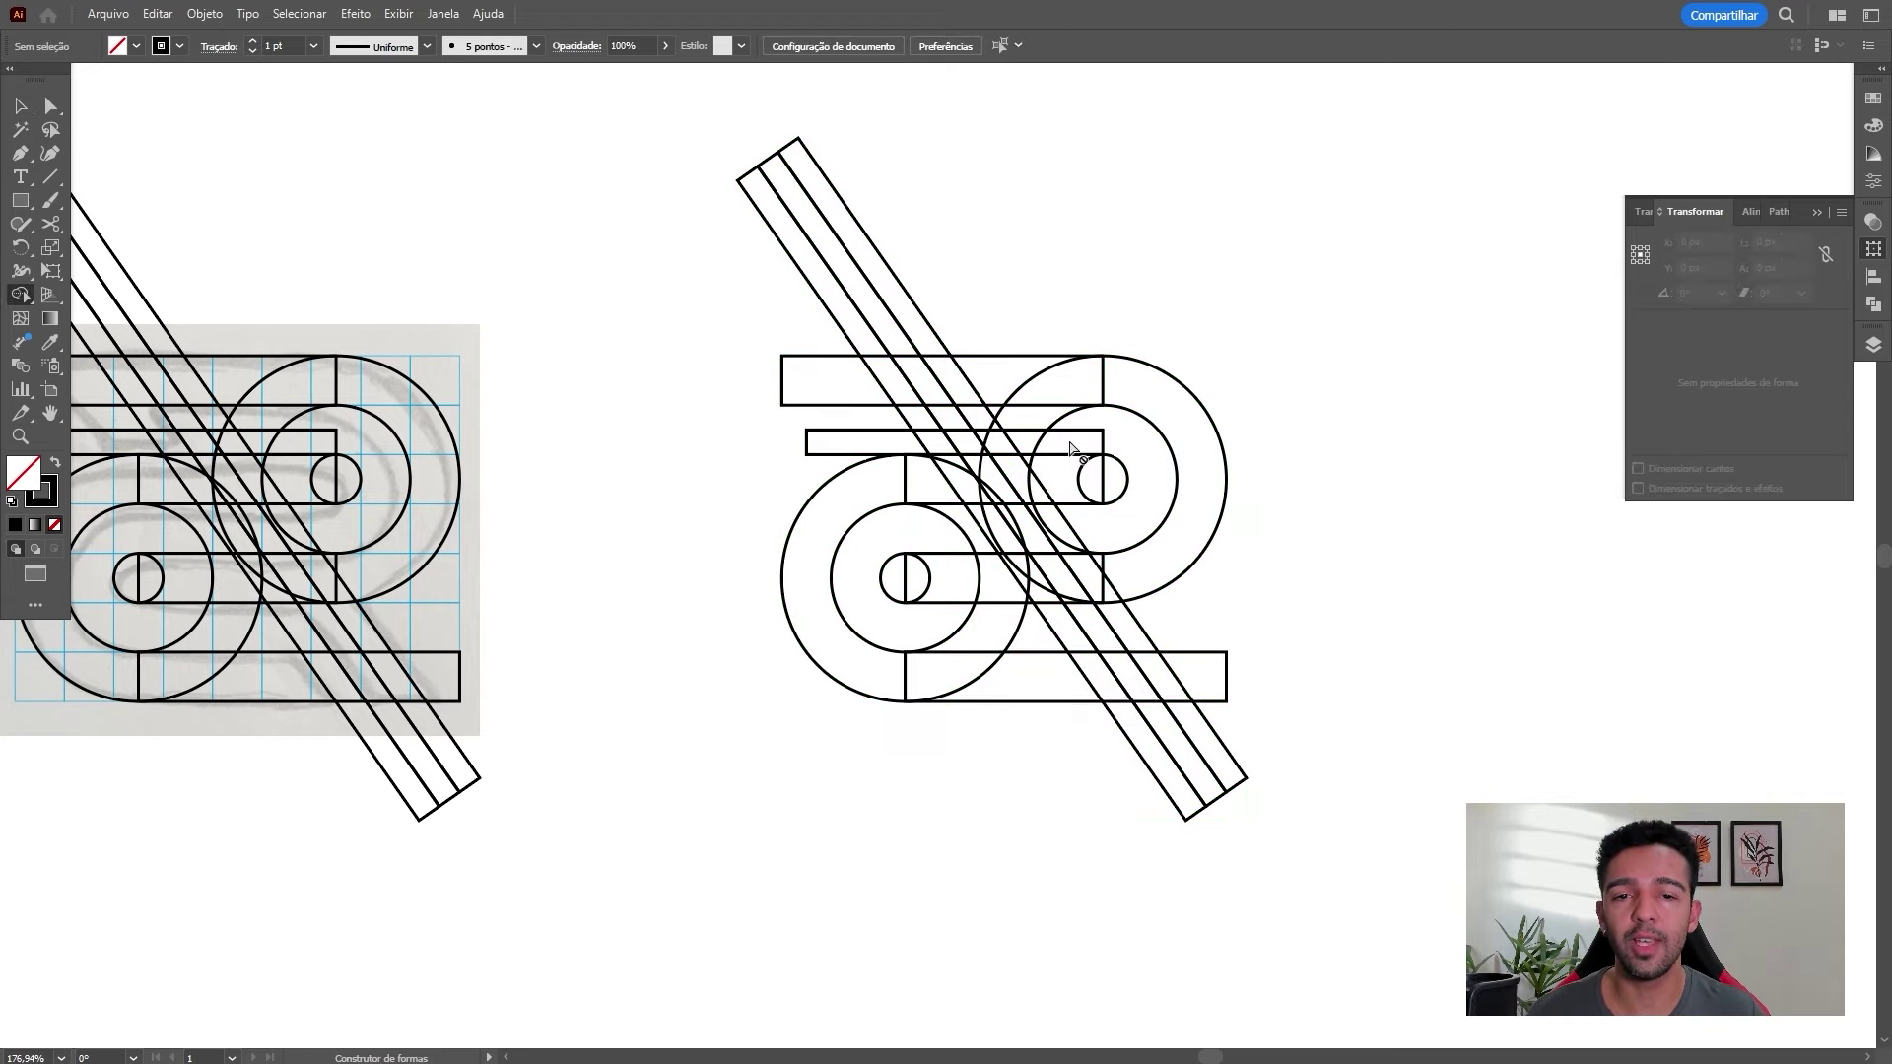
pyautogui.press('v')
# Try filling the copied construction with the blue #36A5CC, and undo the fill
pyautogui.moveTo(705, 179); pyautogui.dragTo(1236, 843)
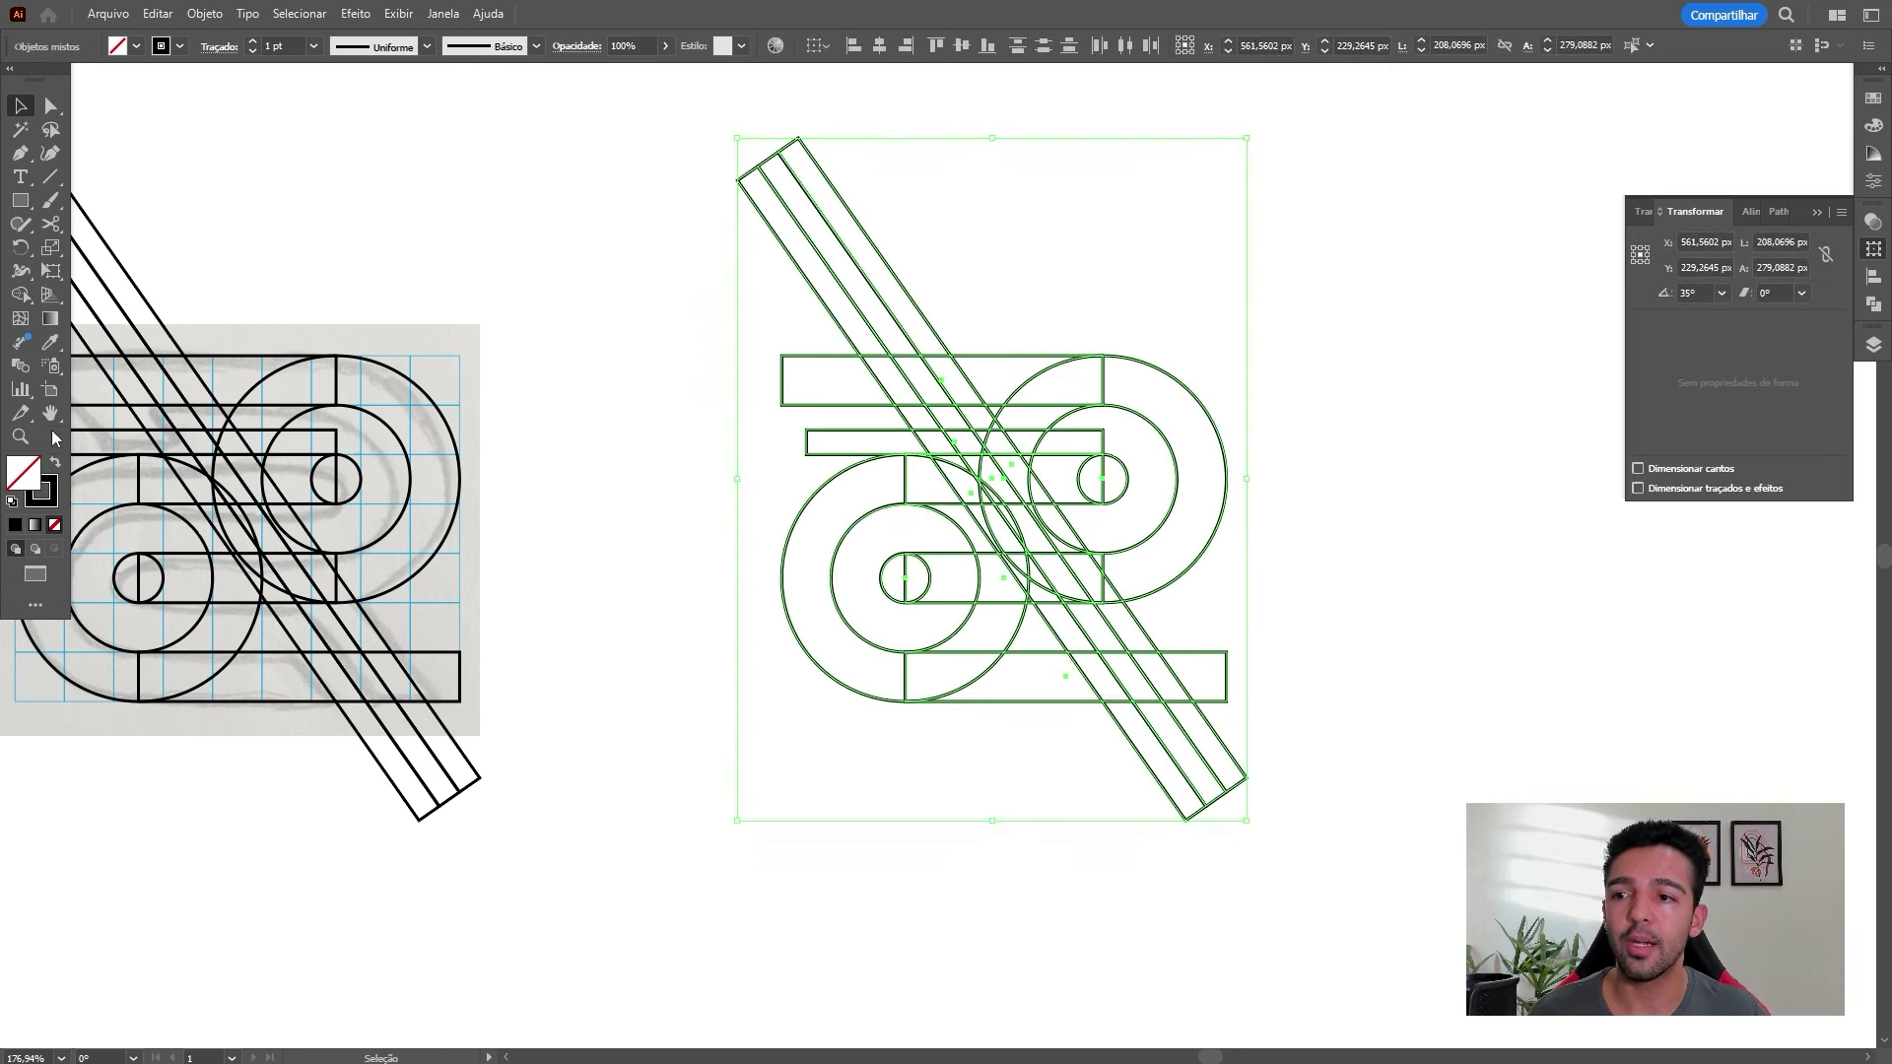
pyautogui.doubleClick(24, 475)
pyautogui.click(866, 520)
pyautogui.click(869, 439)
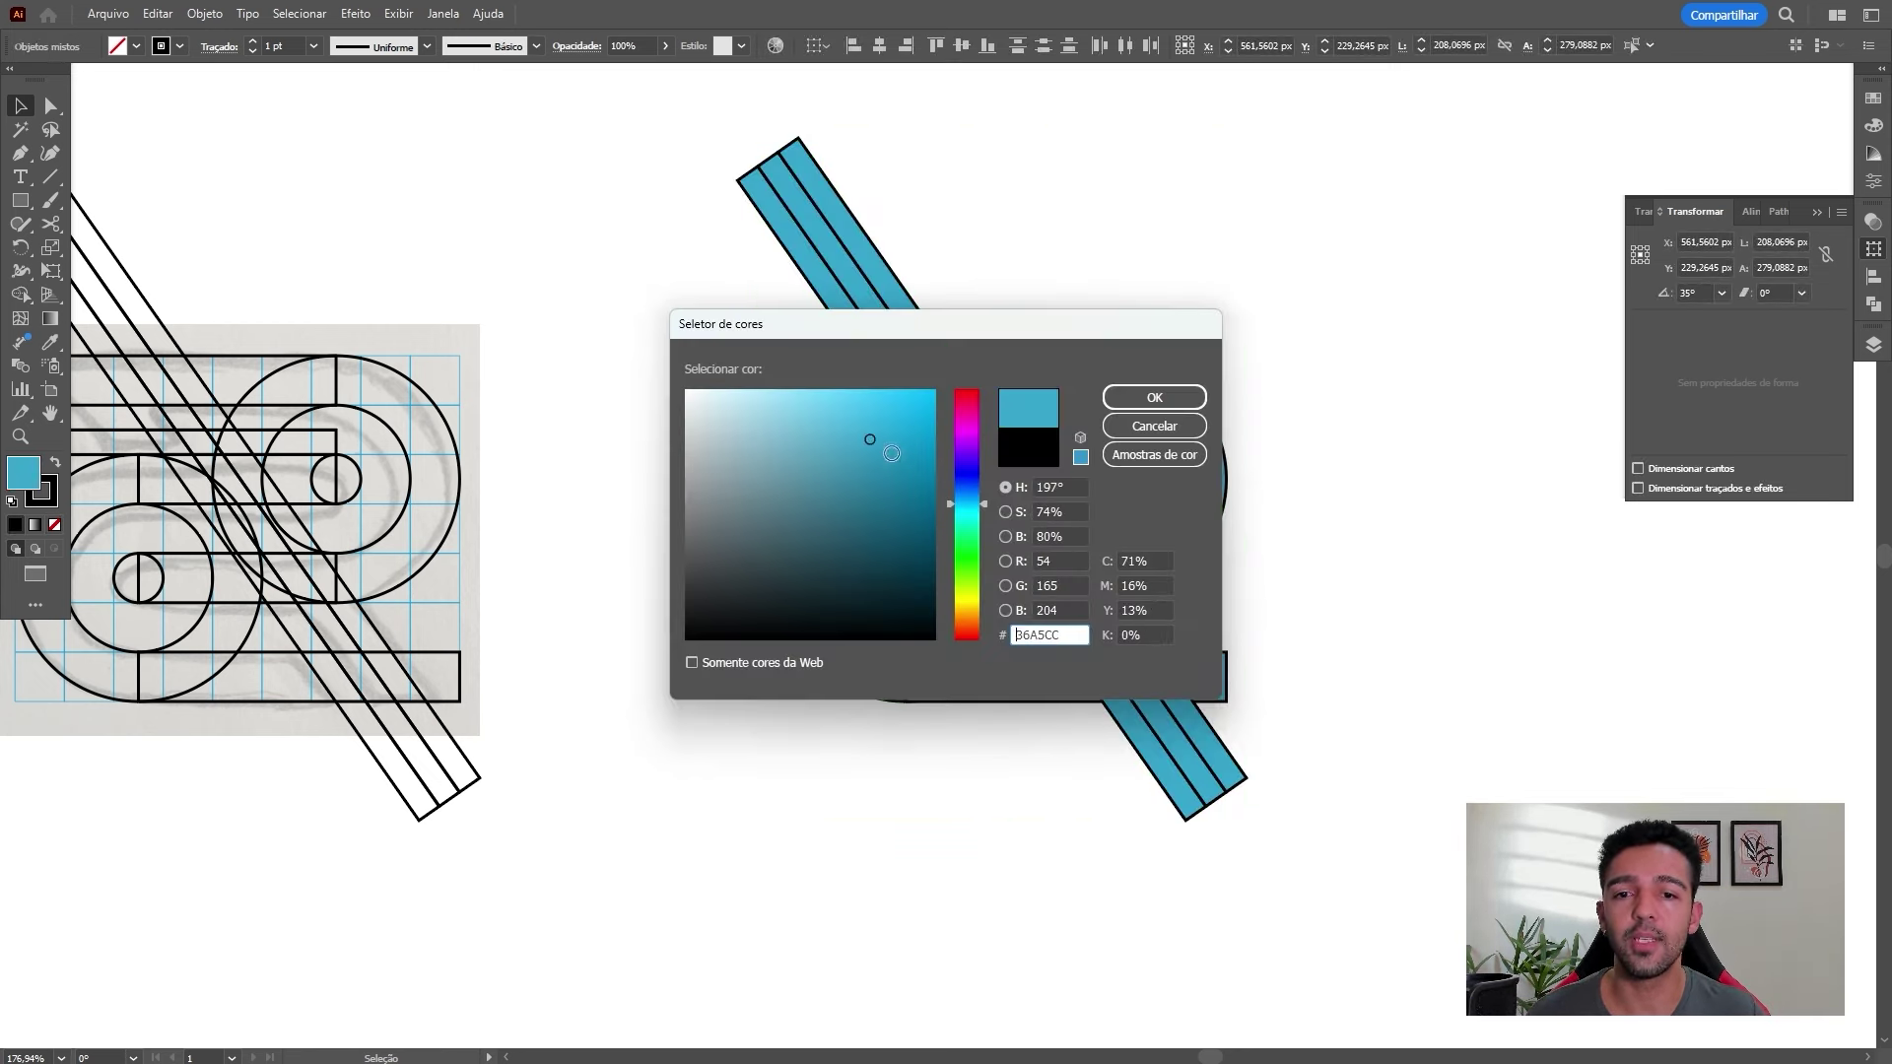
pyautogui.click(1157, 398)
pyautogui.hotkey('ctrl', 'z')
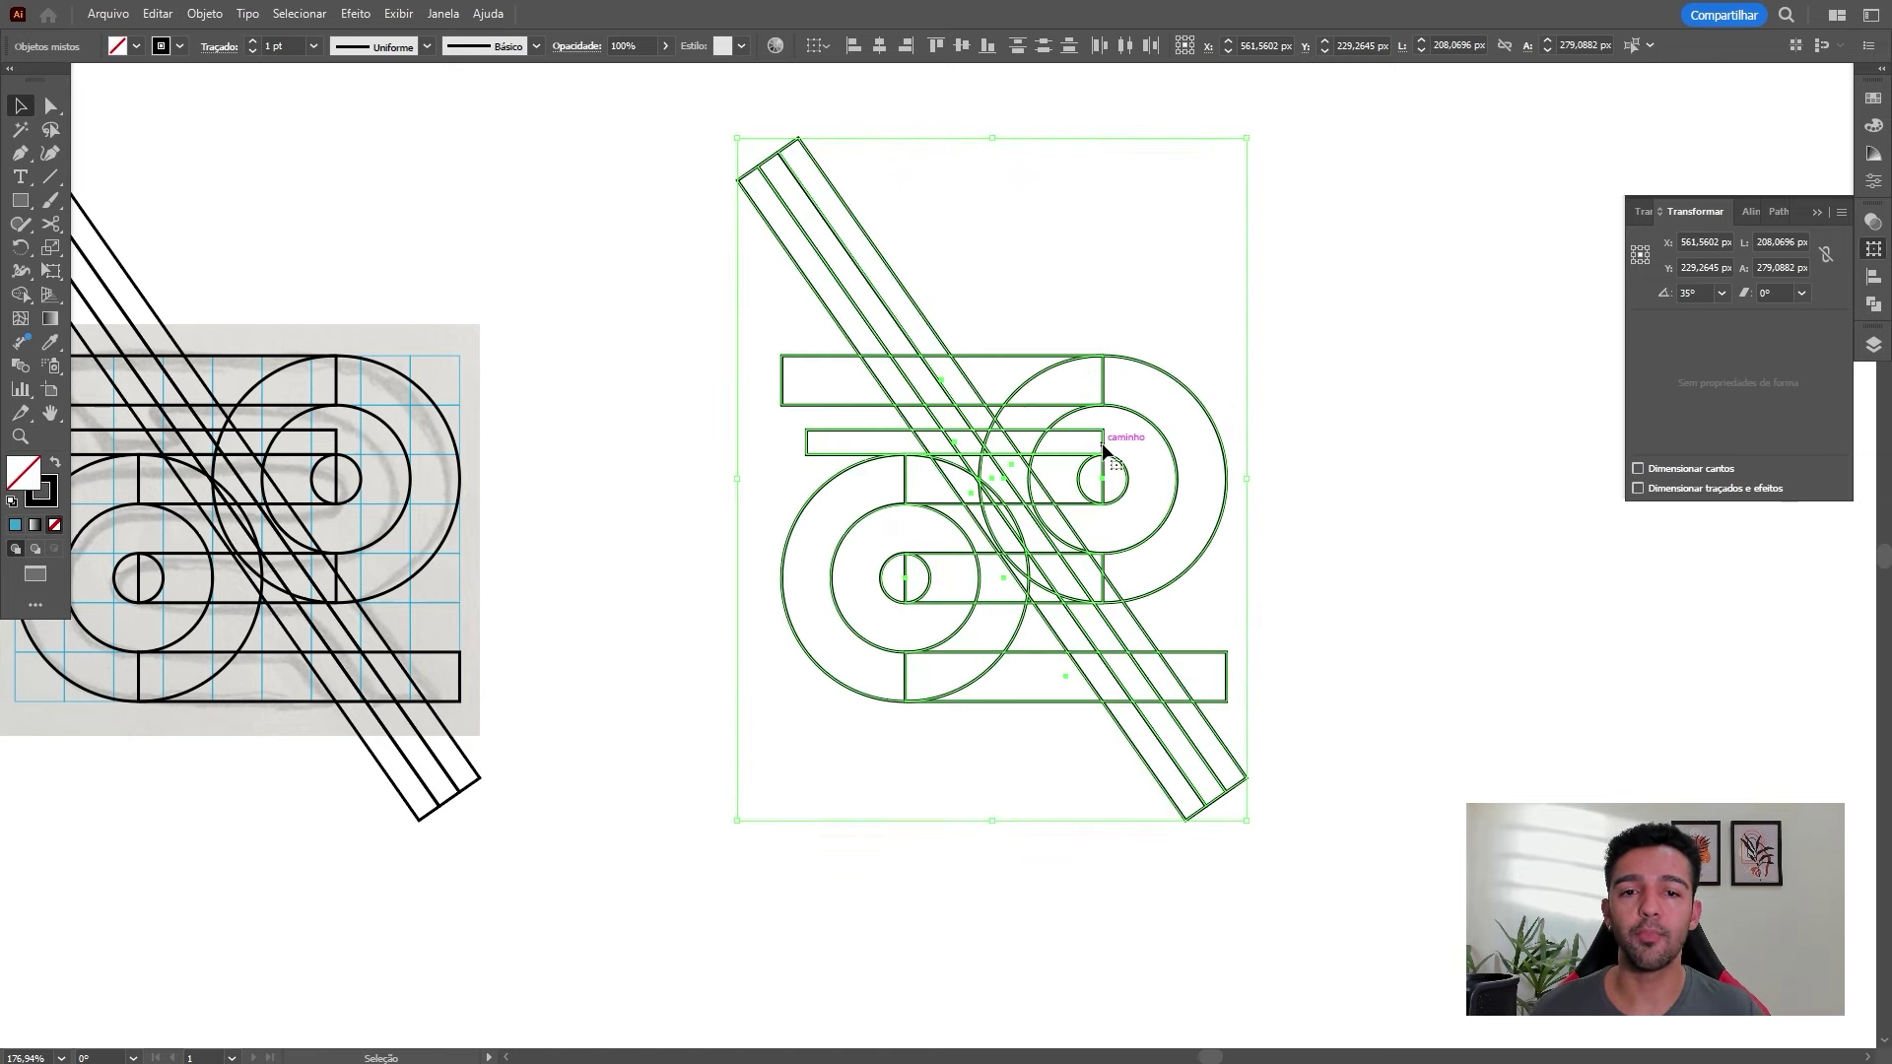
pyautogui.hotkey('shift', 'm')
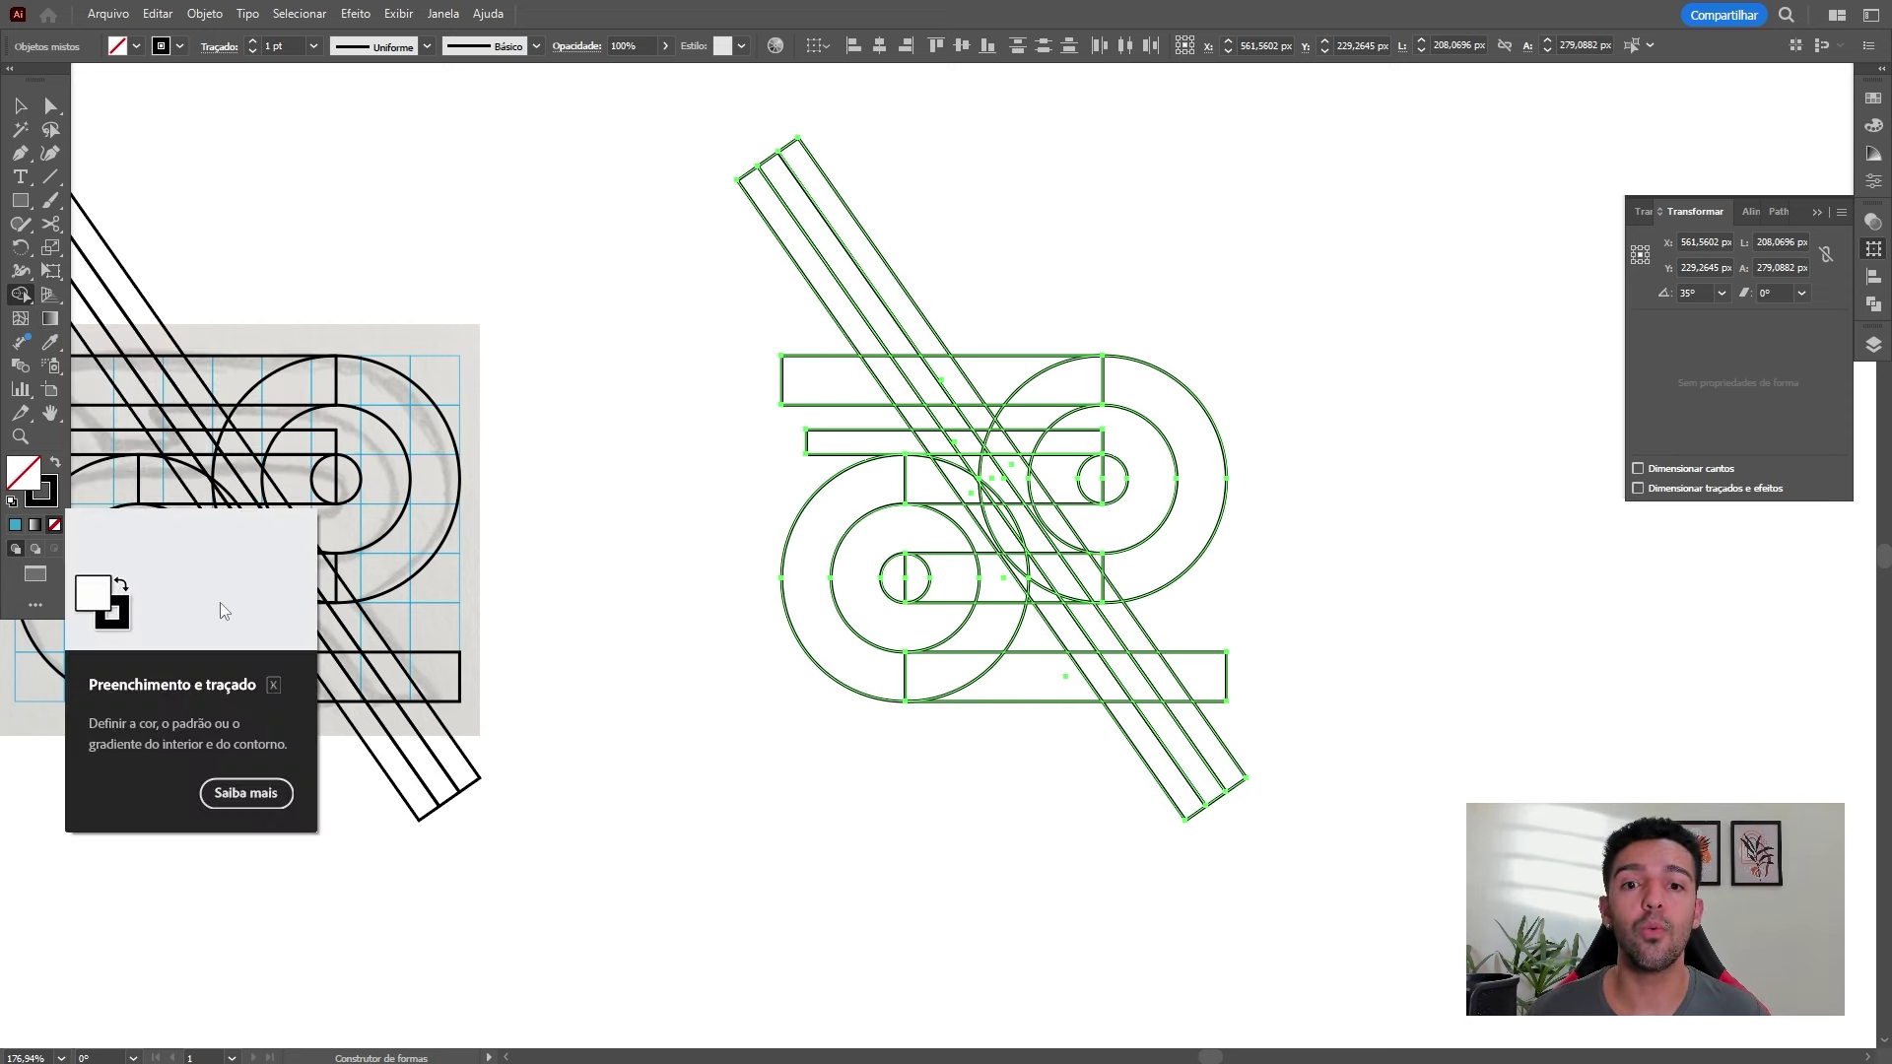
pyautogui.hotkey('ctrl', '0')
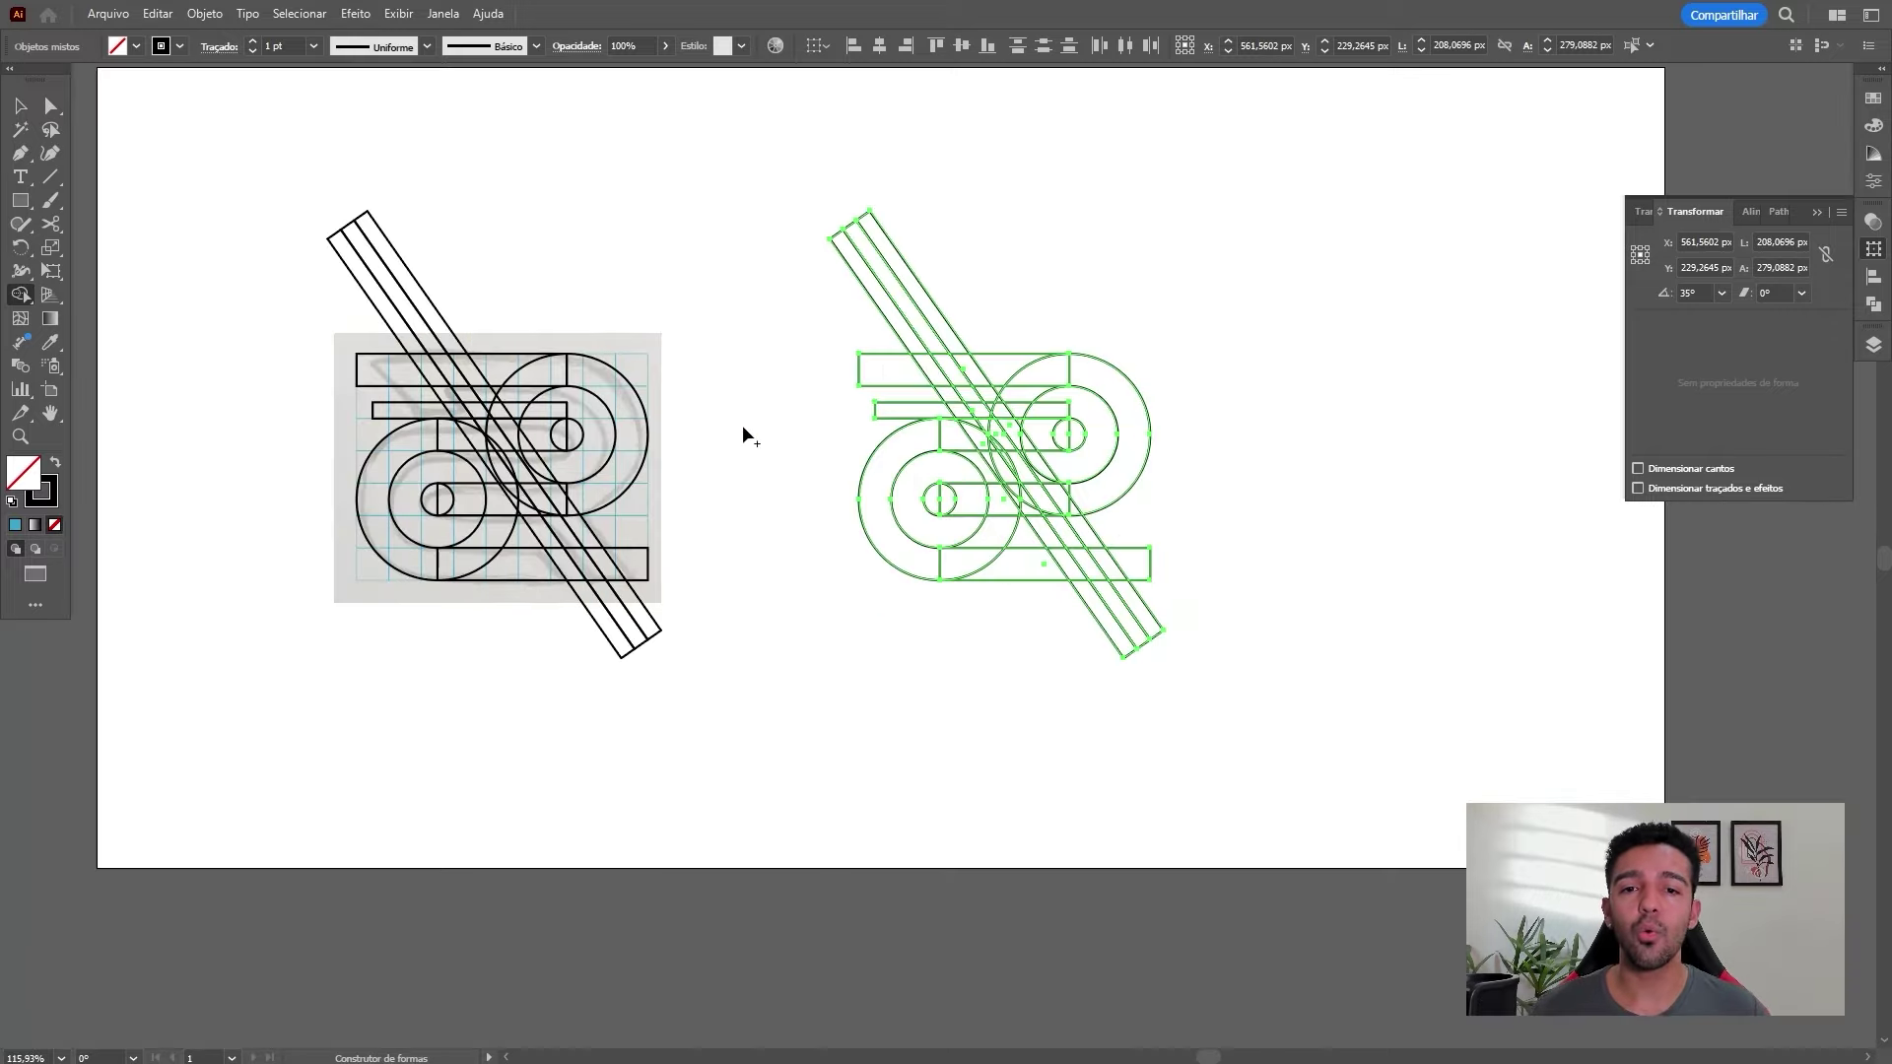
pyautogui.scroll(2, 921, 394)
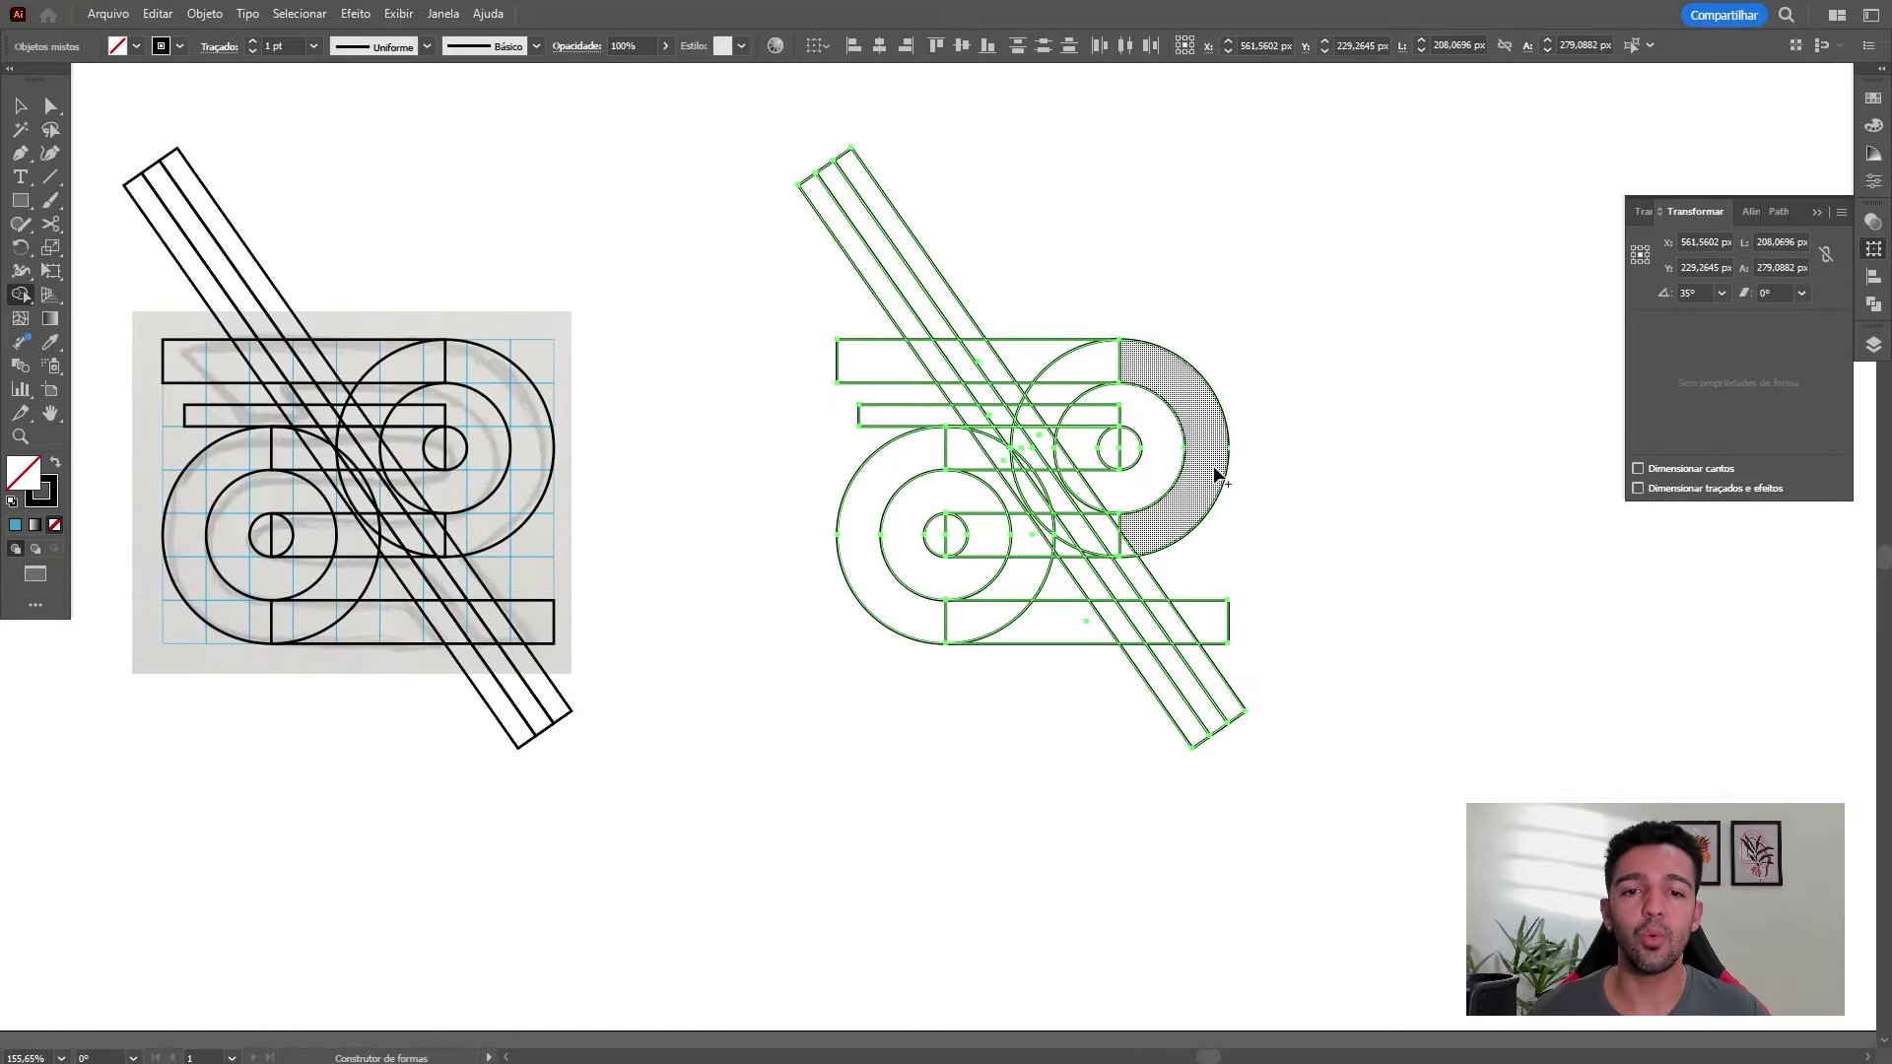
pyautogui.scroll(2, 1054, 286)
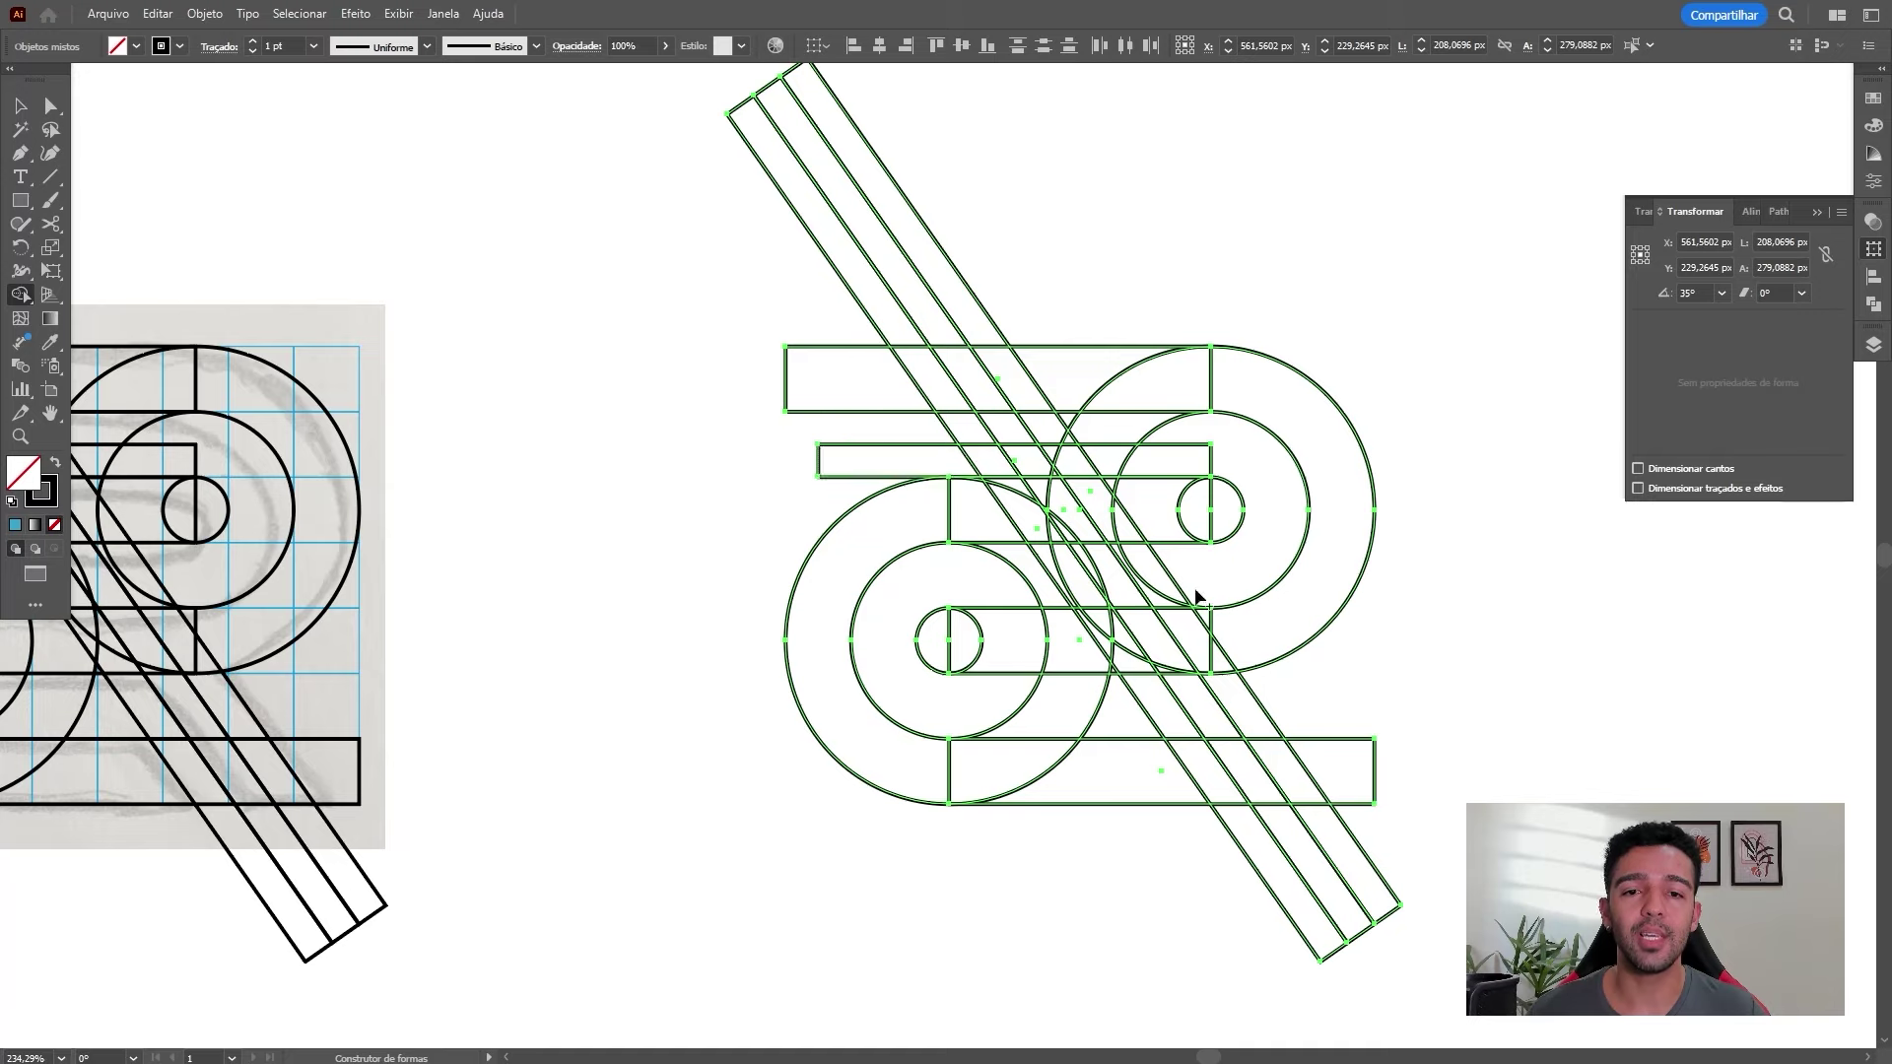
pyautogui.scroll(-3, 1132, 308)
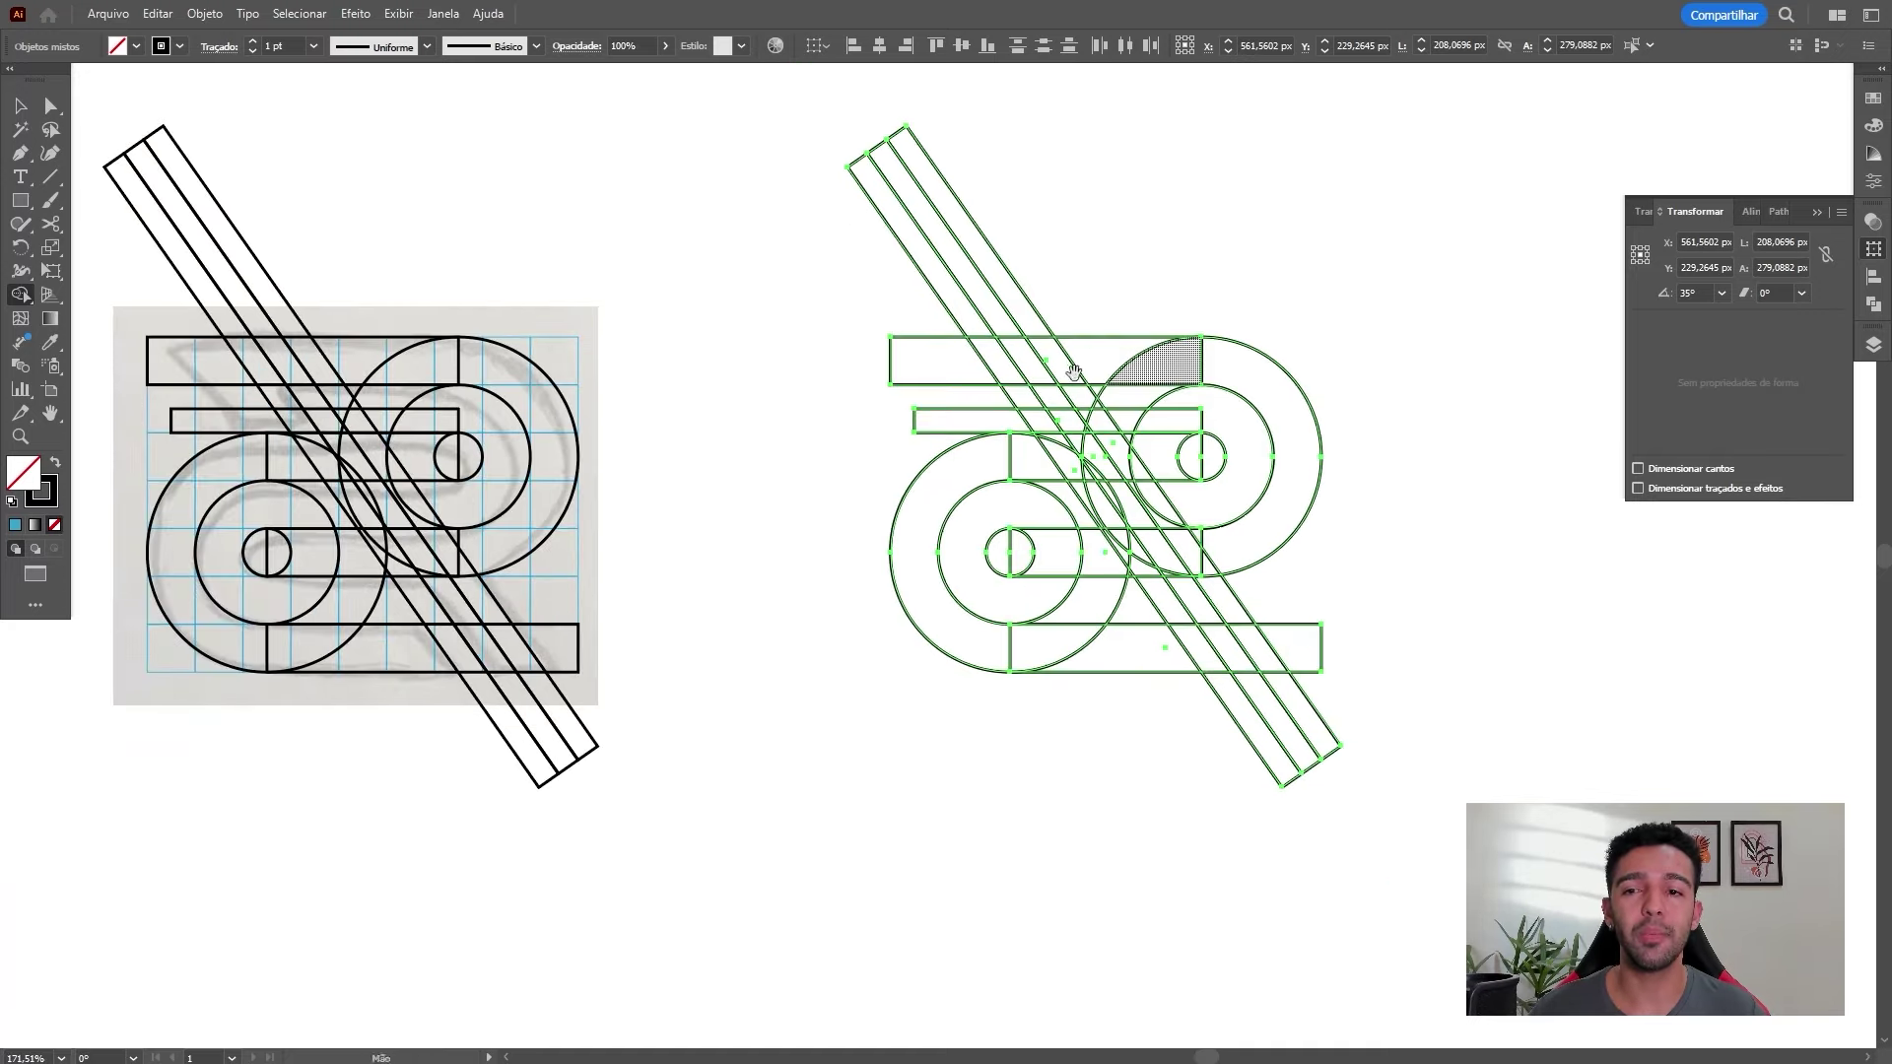
pyautogui.scroll(-2, 1045, 323)
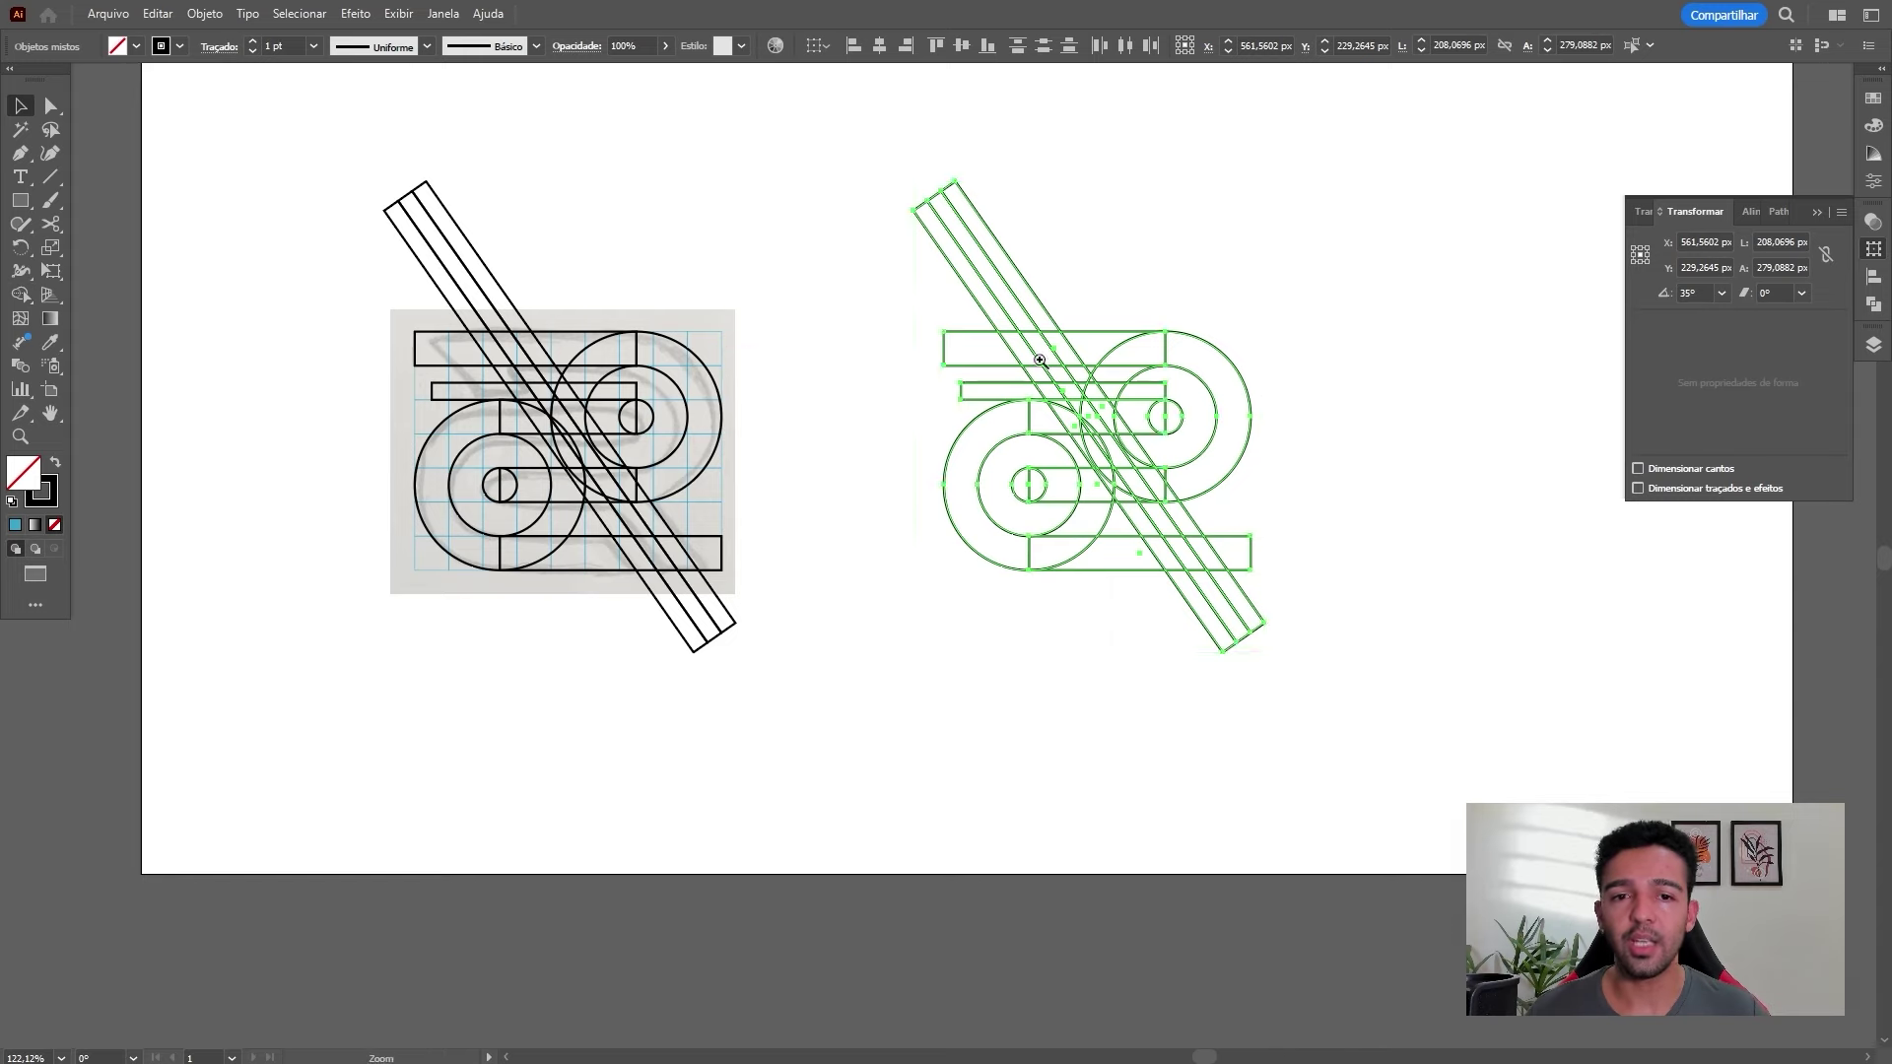
pyautogui.scroll(2, 1054, 361)
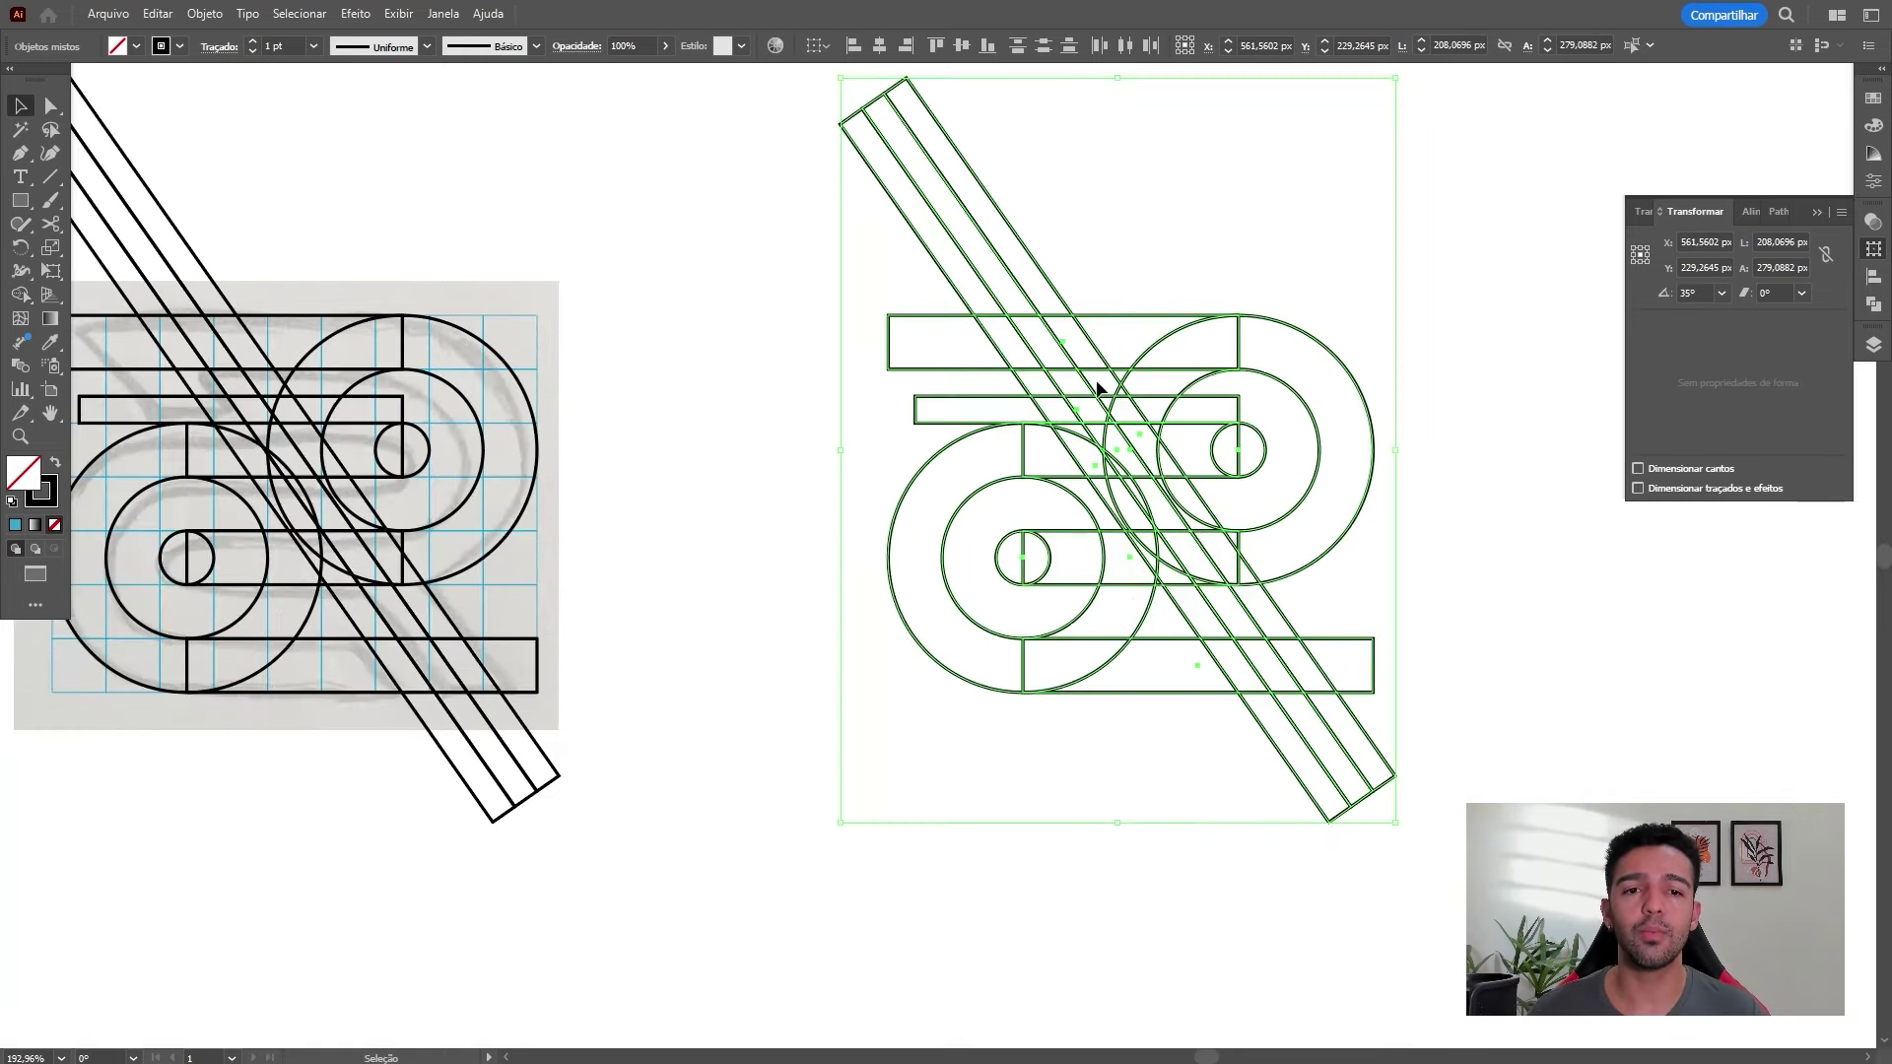
pyautogui.scroll(-2, 1517, 453)
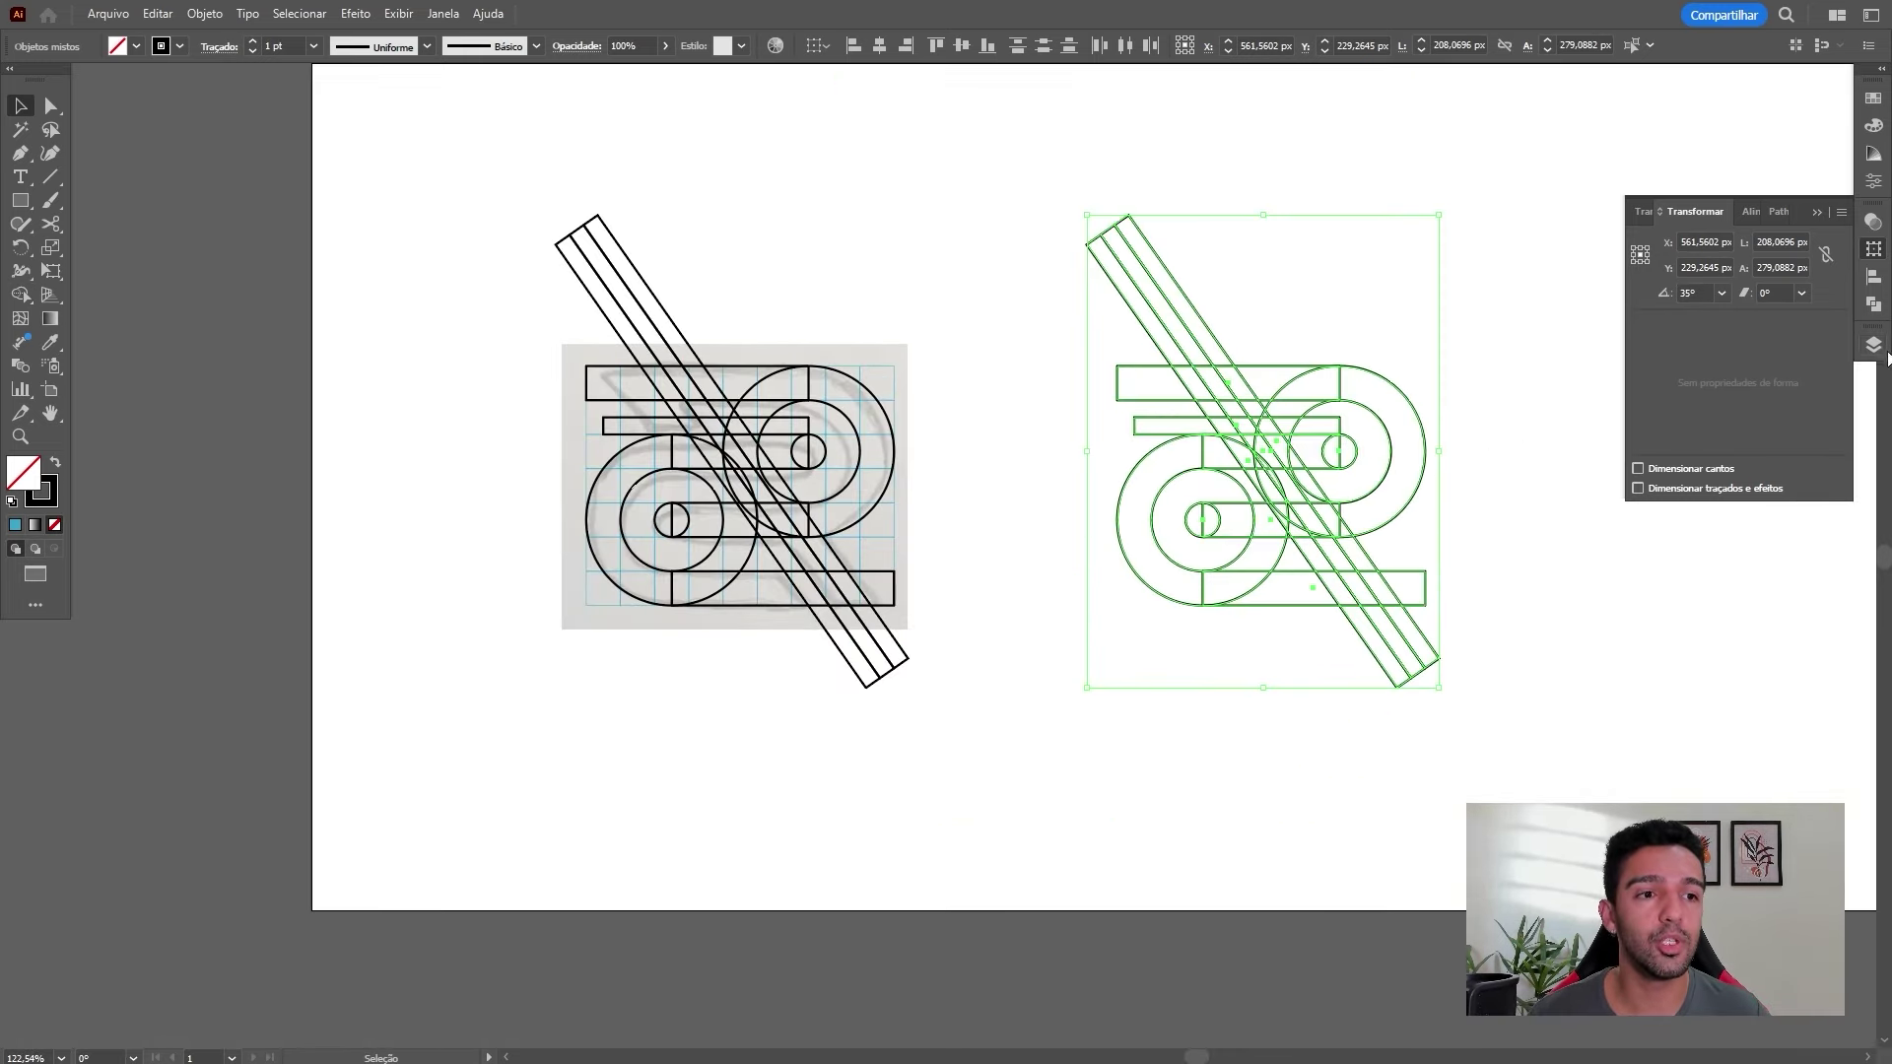
# Turn off the template option of the sketch layer Esbolo so its image shows undimmed
pyautogui.click(1872, 347)
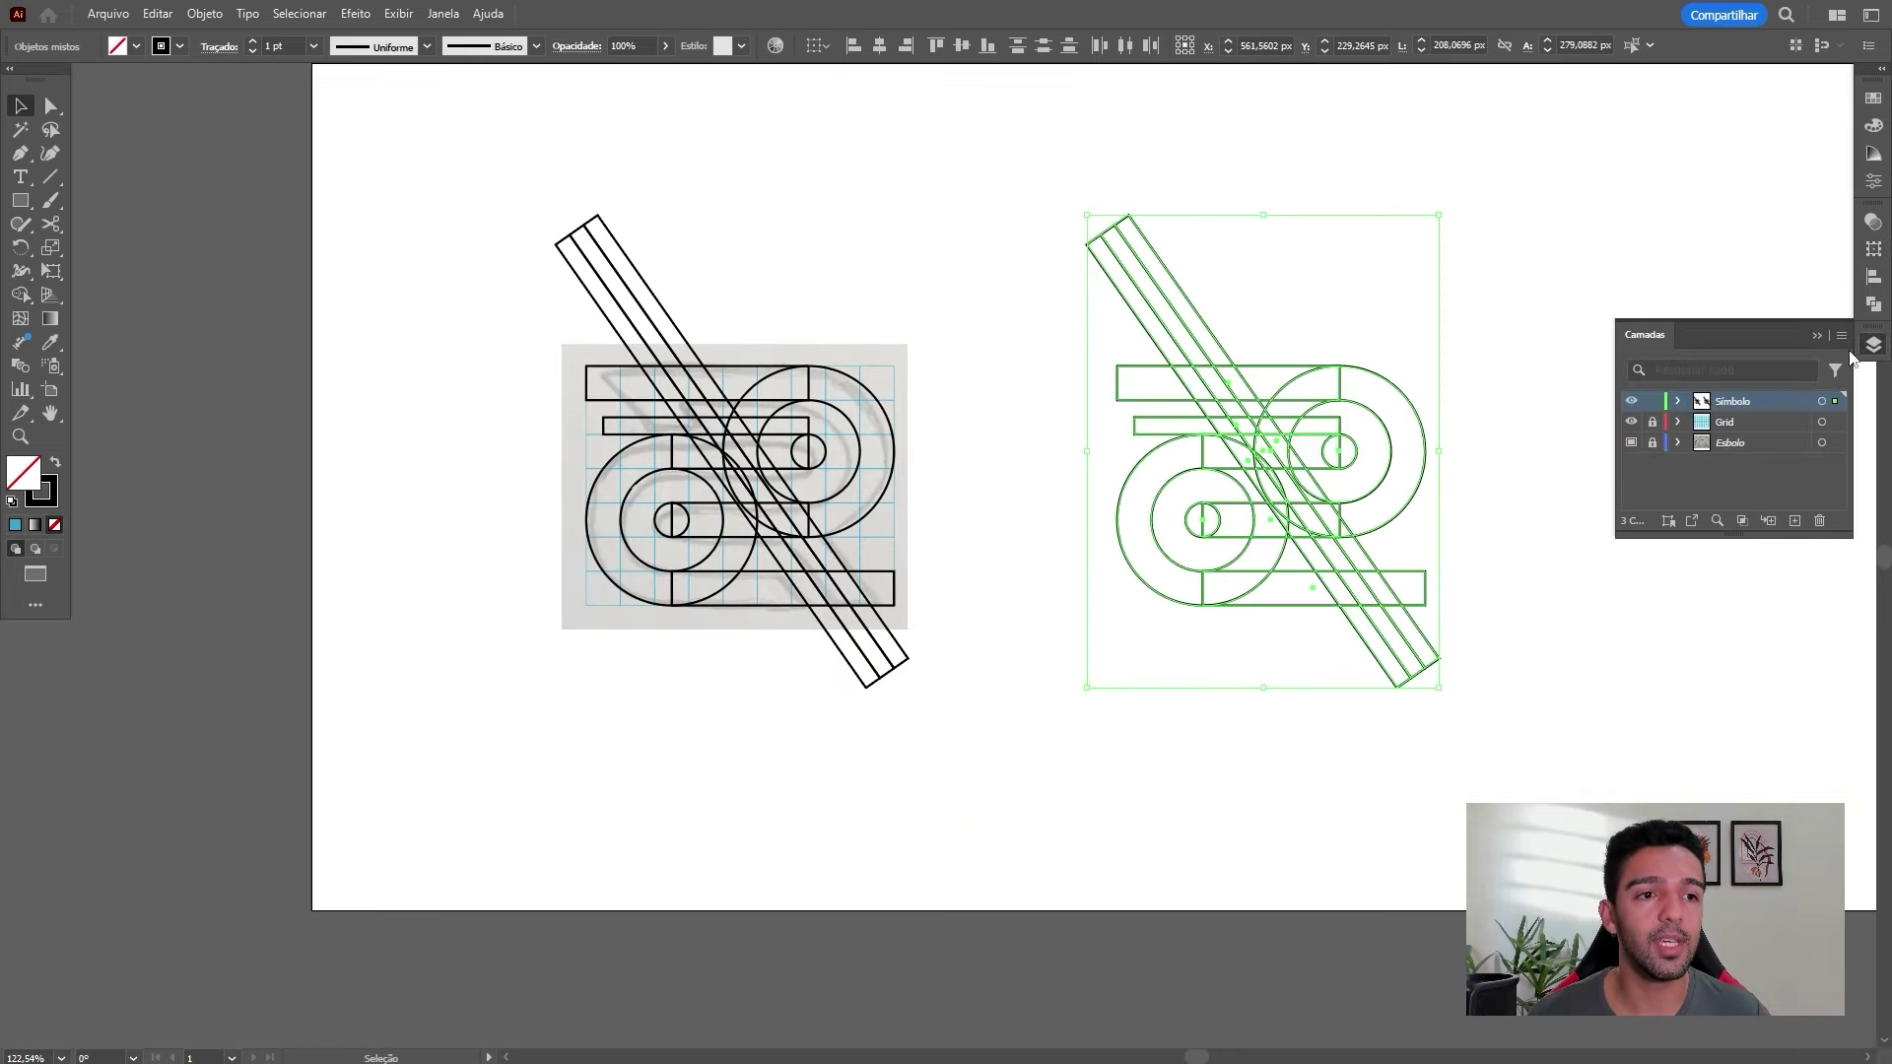
pyautogui.doubleClick(1703, 441)
pyautogui.click(830, 508)
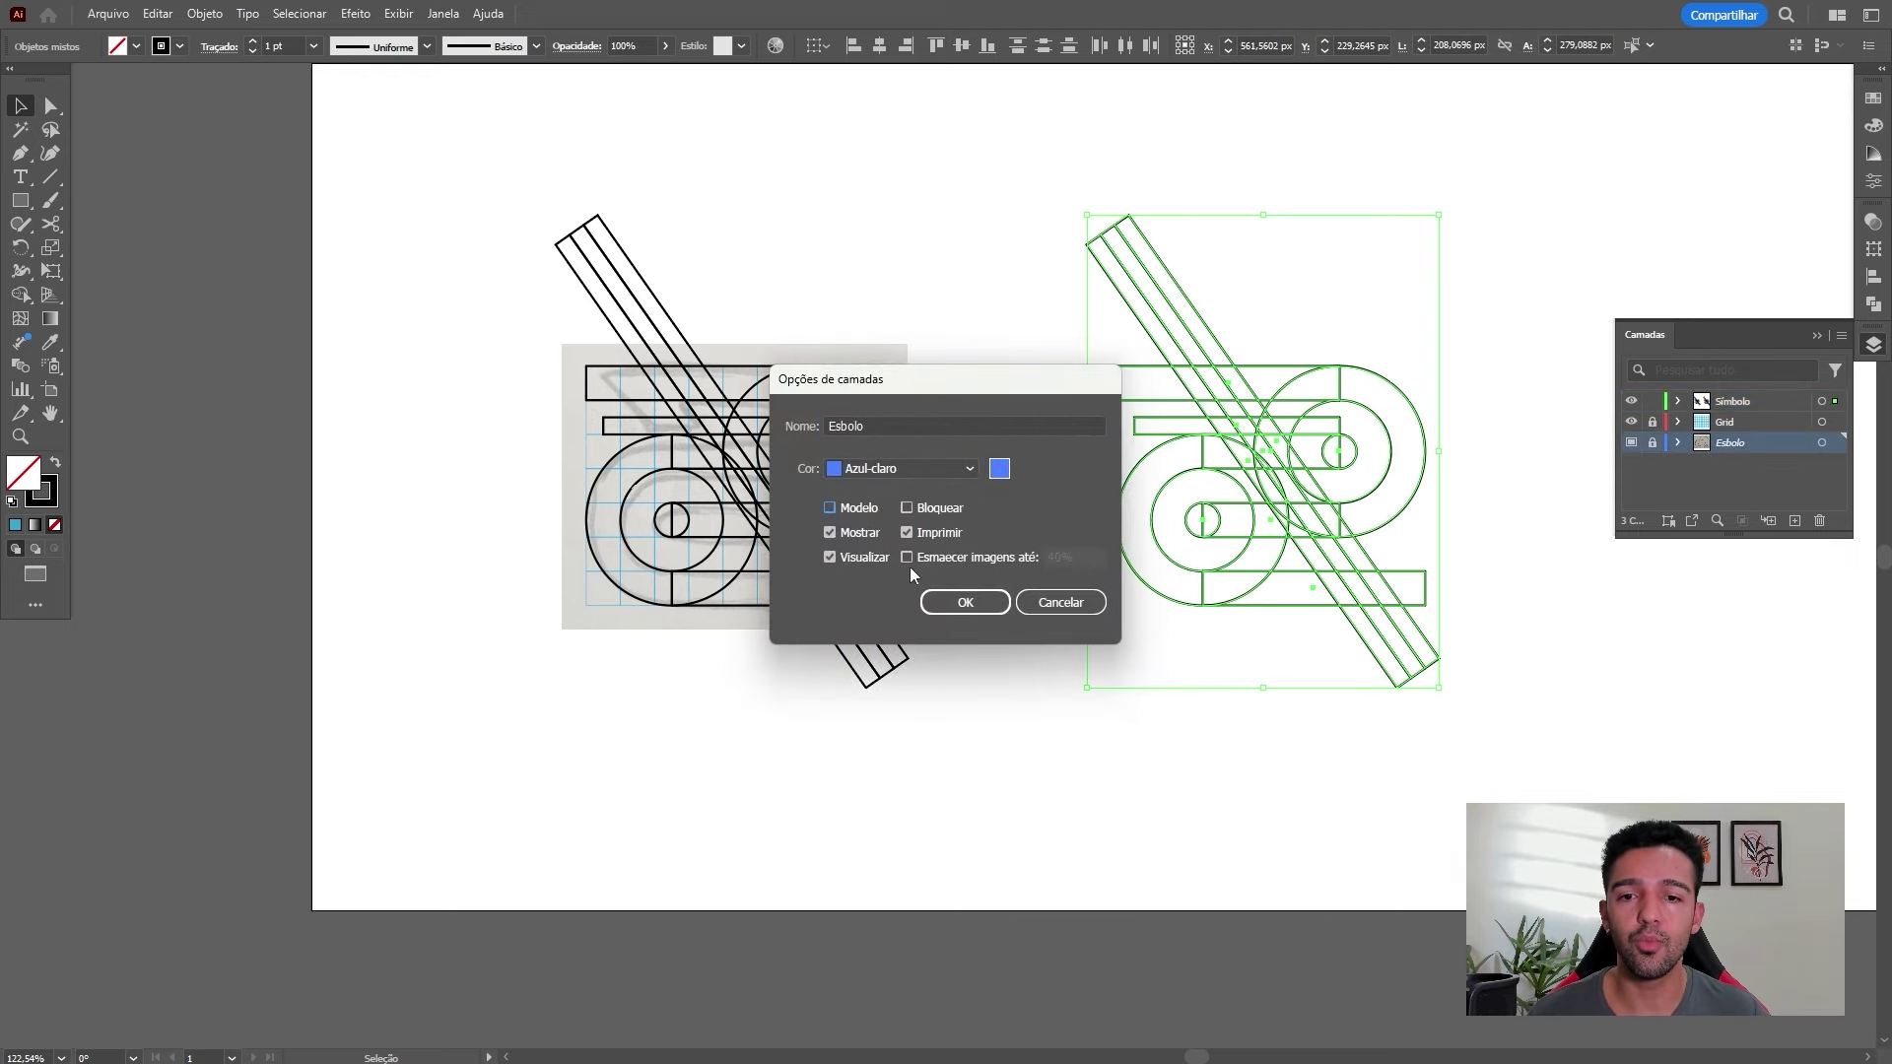
pyautogui.click(967, 605)
# Place a copy of the sketch image to the upper right of the copied construction as a reference
pyautogui.moveTo(1030, 709); pyautogui.dragTo(802, 730)
pyautogui.click(802, 730)
pyautogui.moveTo(679, 380)
pyautogui.mouseDown()
pyautogui.moveTo(810, 296)
pyautogui.moveTo(1575, 192)
pyautogui.mouseUp()
pyautogui.click(1492, 578)
pyautogui.click(1816, 336)
pyautogui.scroll(3, 1667, 384)
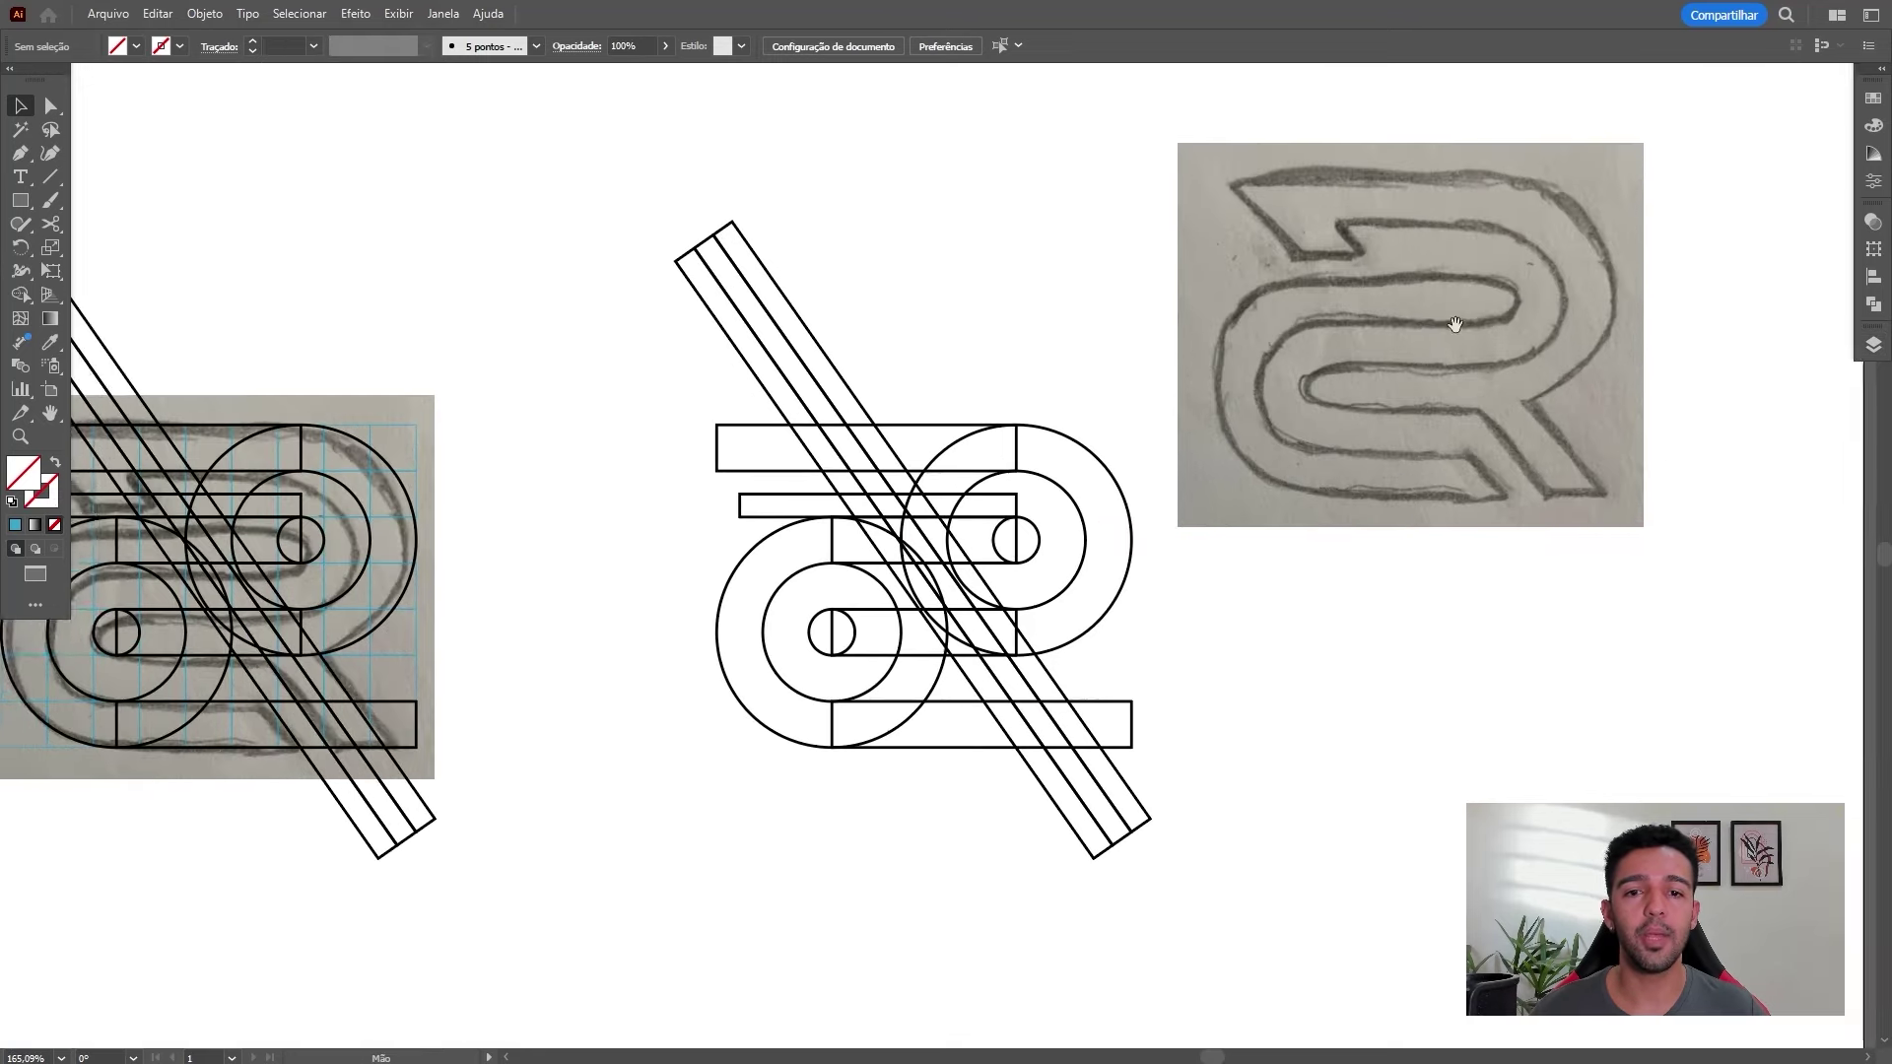
# Select the copied construction and use Shape Builder to erase the diagonal strip ends above the top rectangle
pyautogui.moveTo(477, 162); pyautogui.dragTo(1062, 884)
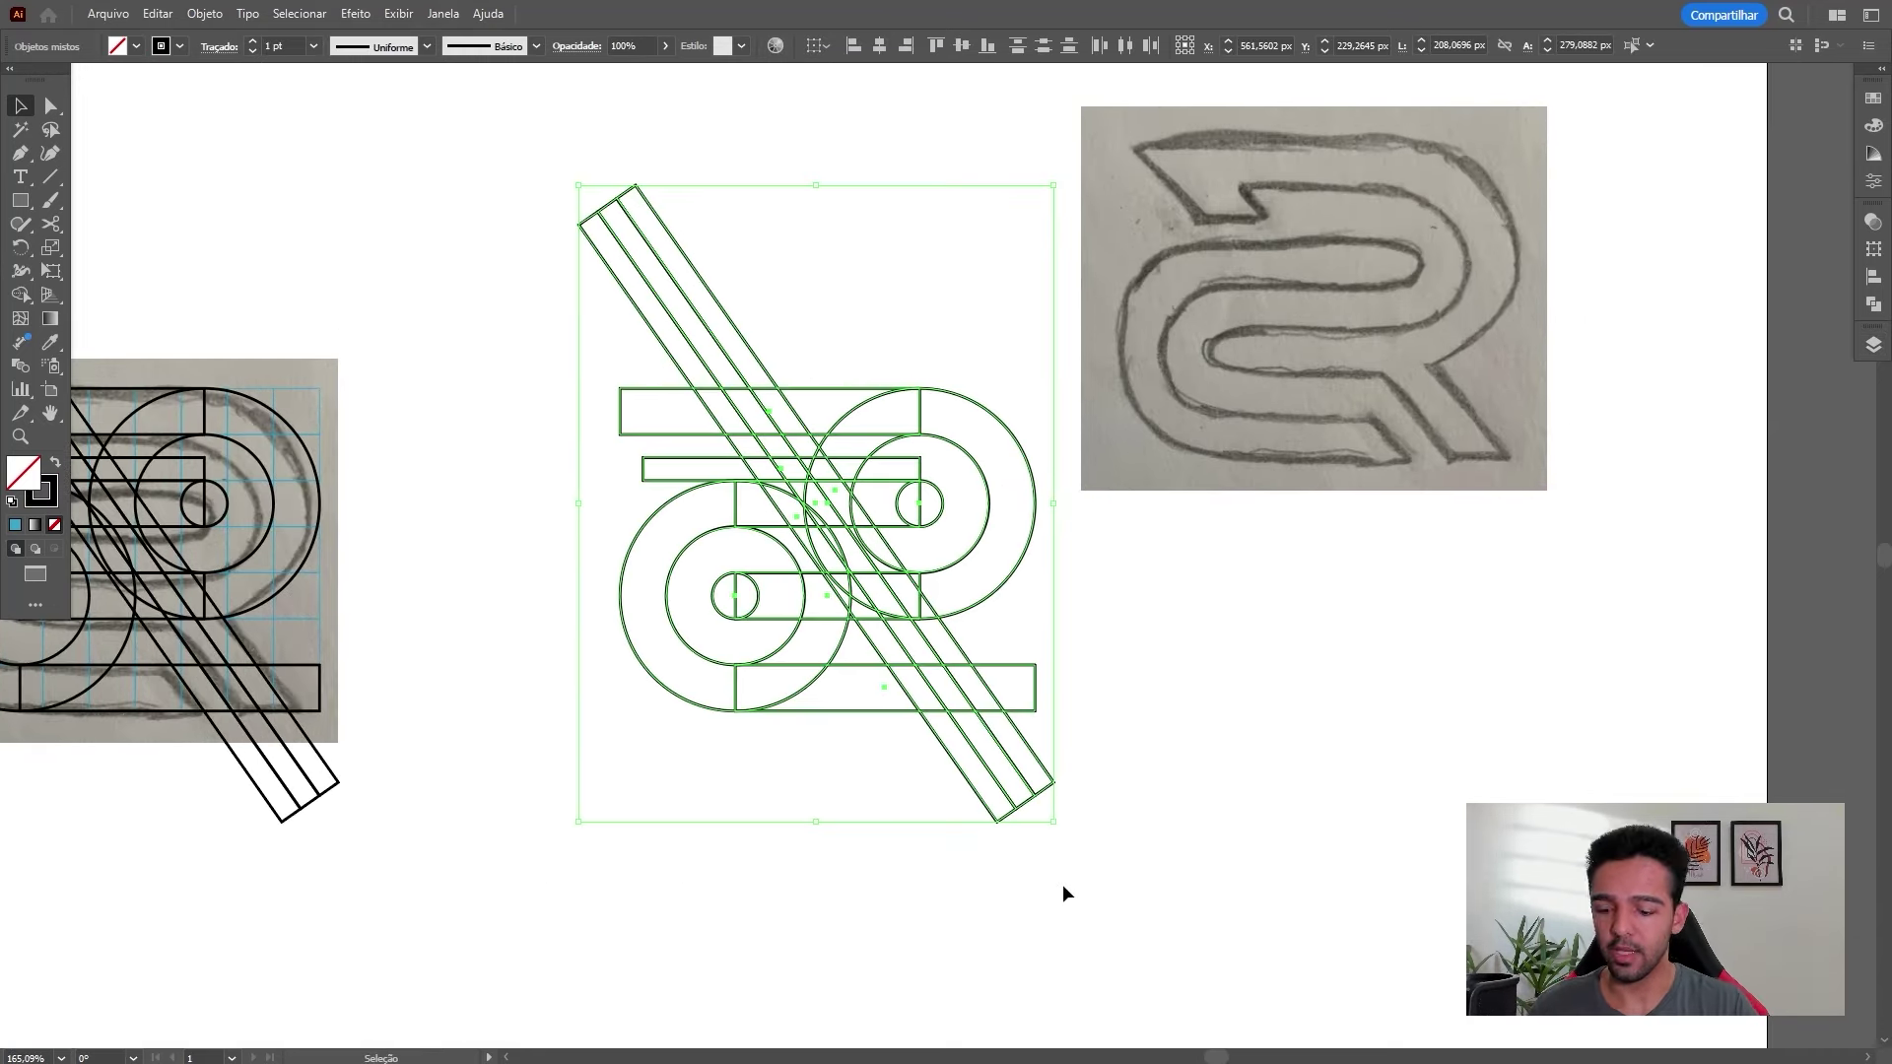
pyautogui.hotkey('shift', 'm')
pyautogui.scroll(2, 778, 426)
pyautogui.moveTo(804, 262)
pyautogui.mouseDown()
pyautogui.moveTo(751, 317)
pyautogui.moveTo(407, 404)
pyautogui.mouseUp()
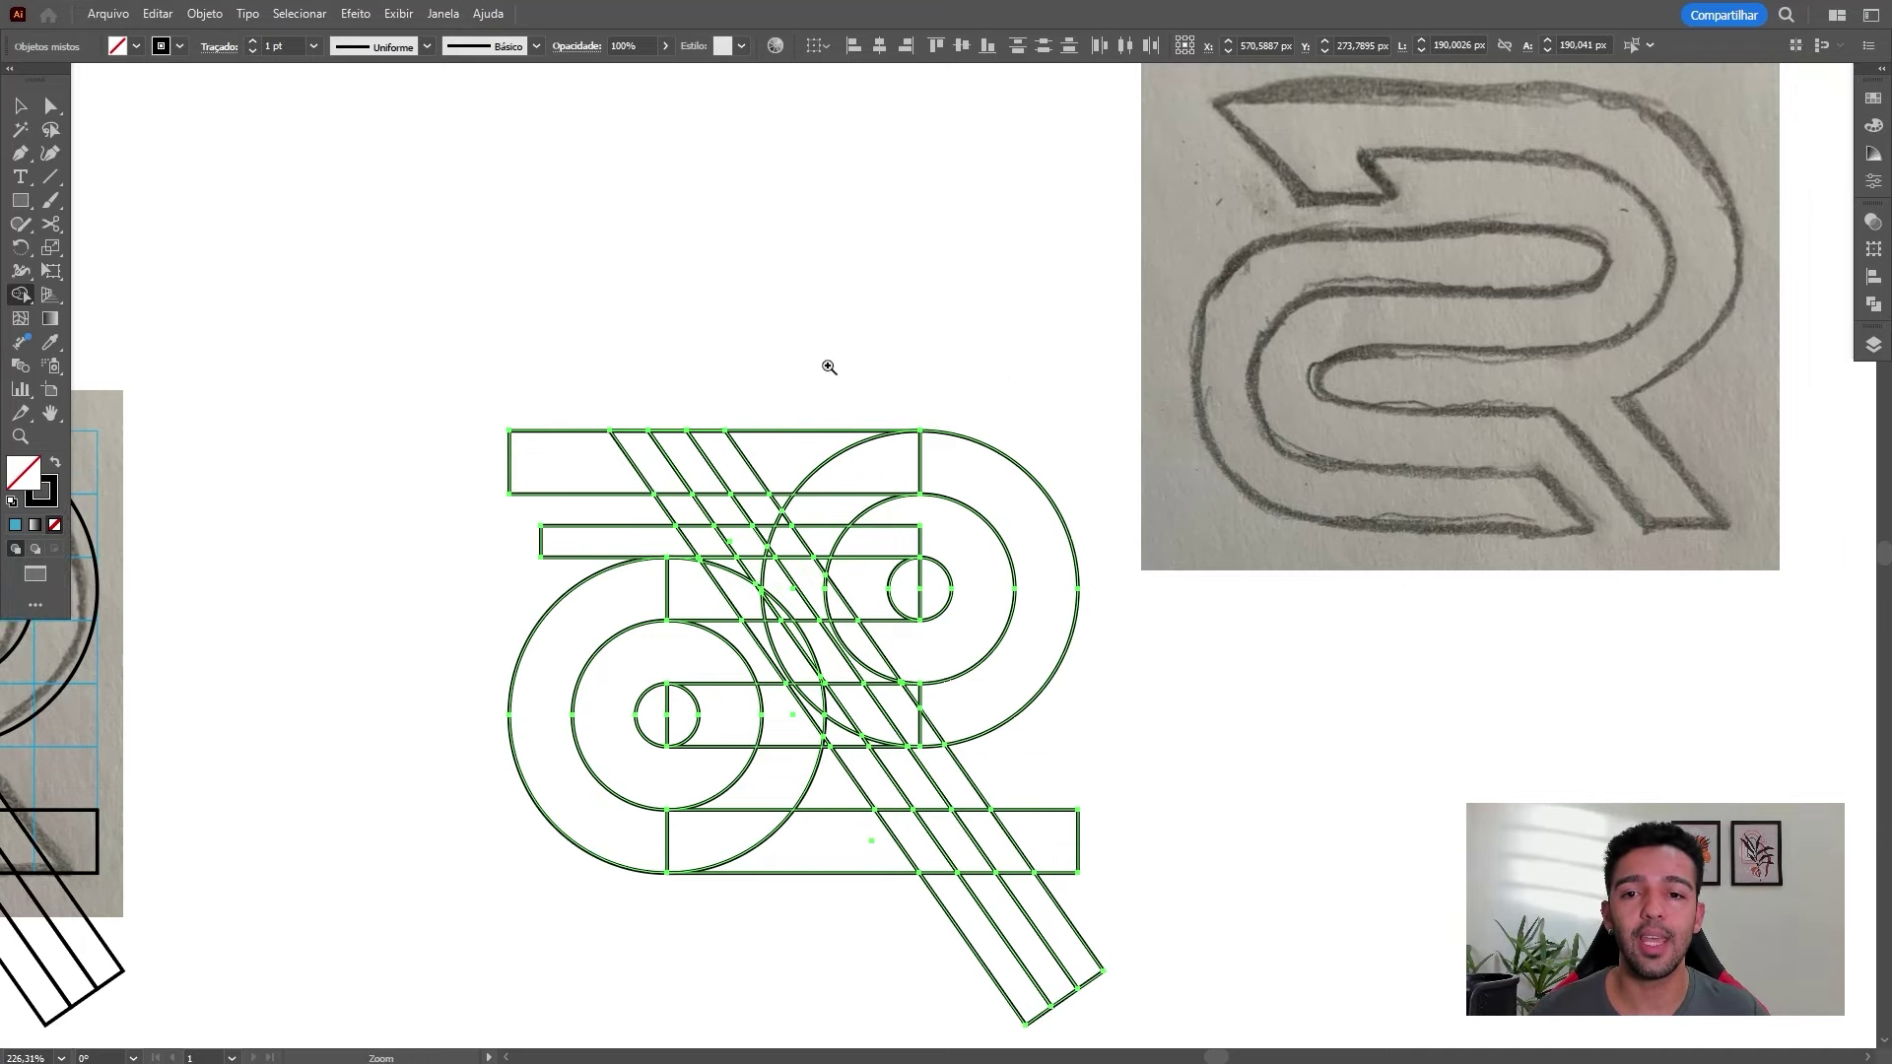
pyautogui.scroll(-1, 827, 368)
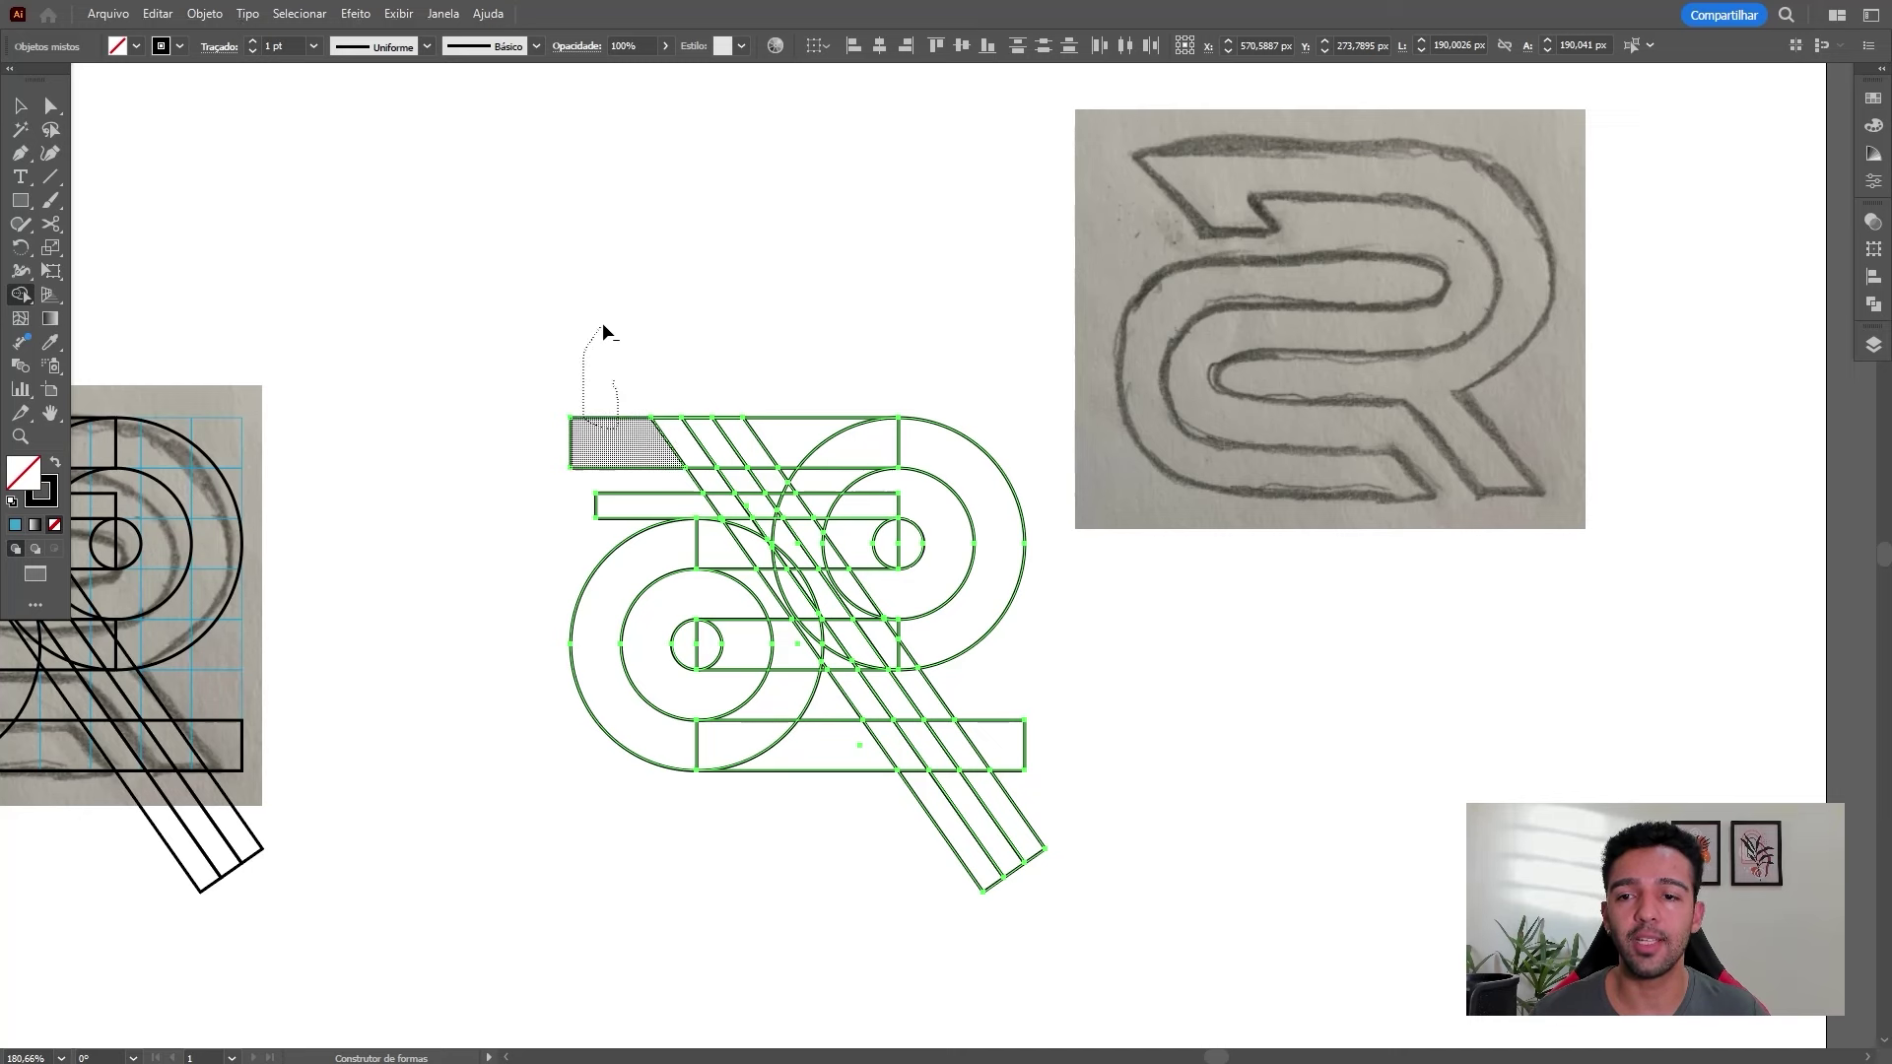
# Erase the top rectangle's left end, the excess below and right of the monogram's leg, and the gap piece beside the leg
pyautogui.moveTo(604, 329)
pyautogui.mouseDown()
pyautogui.moveTo(591, 435)
pyautogui.moveTo(652, 467)
pyautogui.mouseUp()
pyautogui.moveTo(1072, 800); pyautogui.dragTo(930, 849)
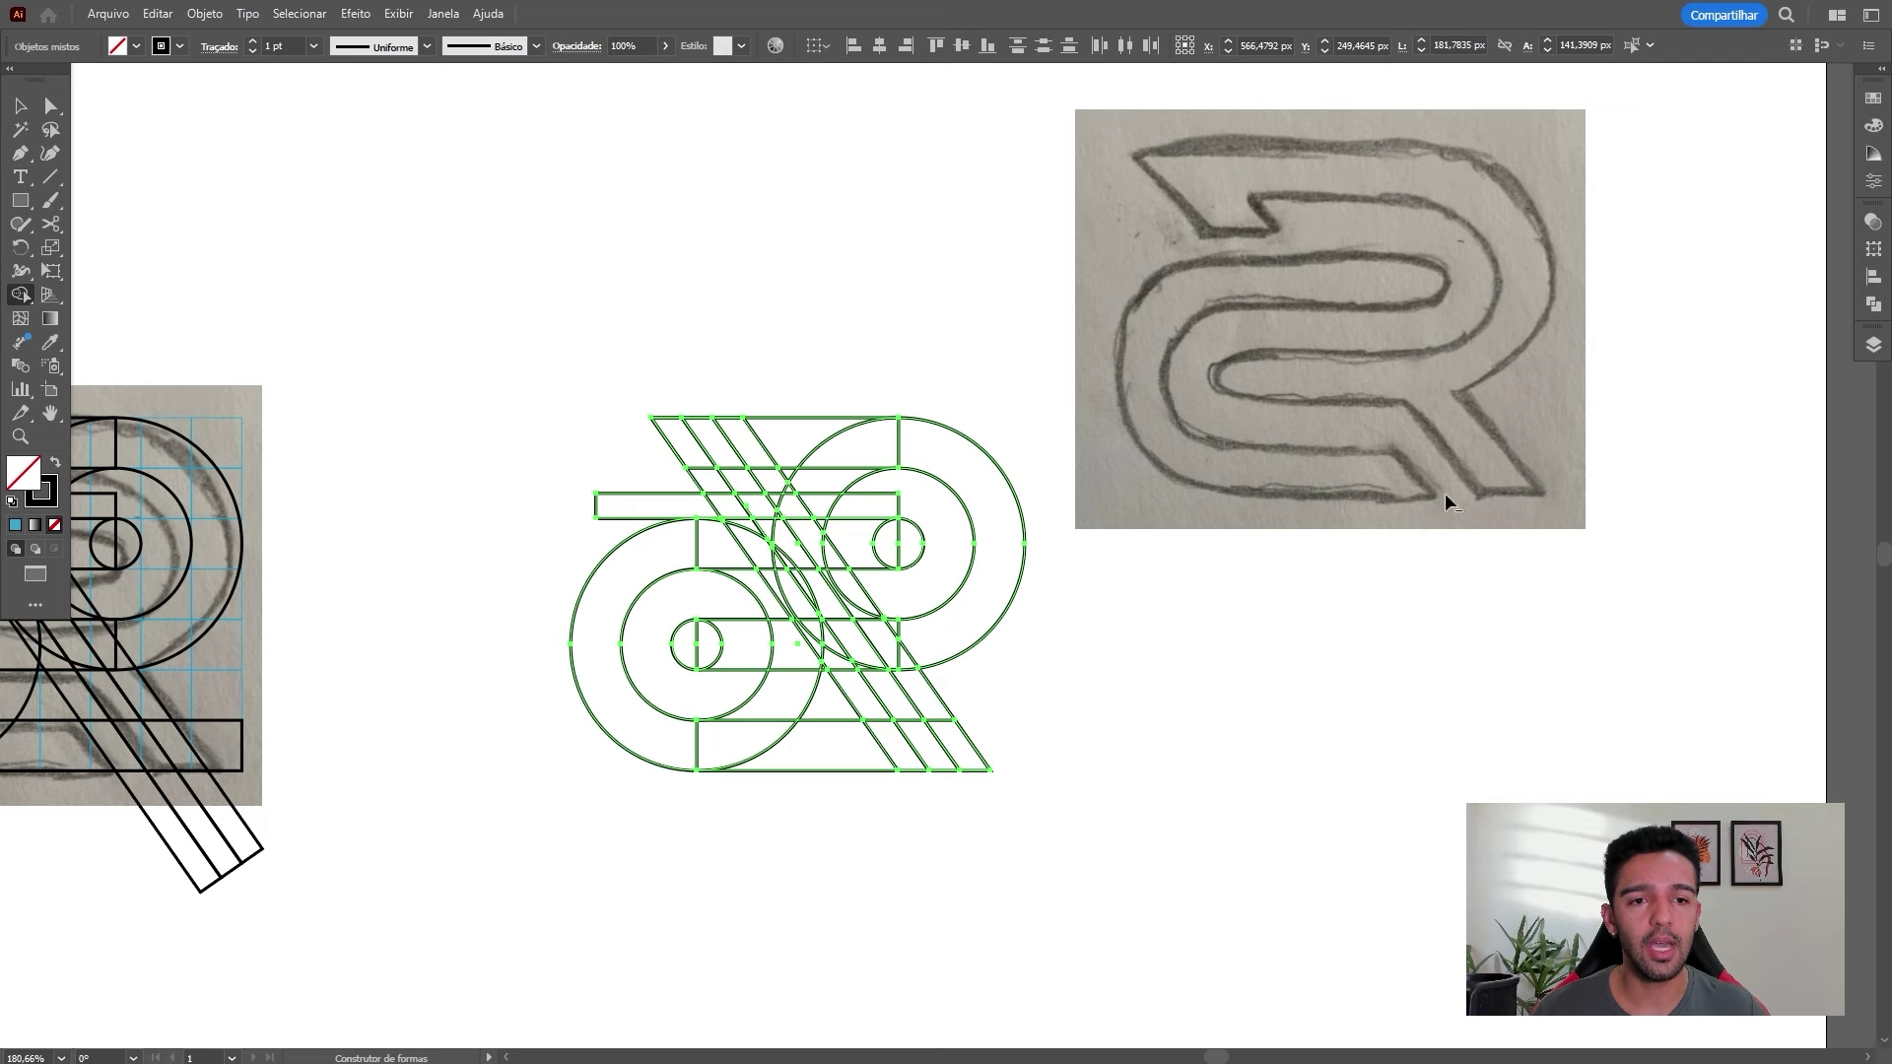
pyautogui.moveTo(913, 766); pyautogui.dragTo(877, 711)
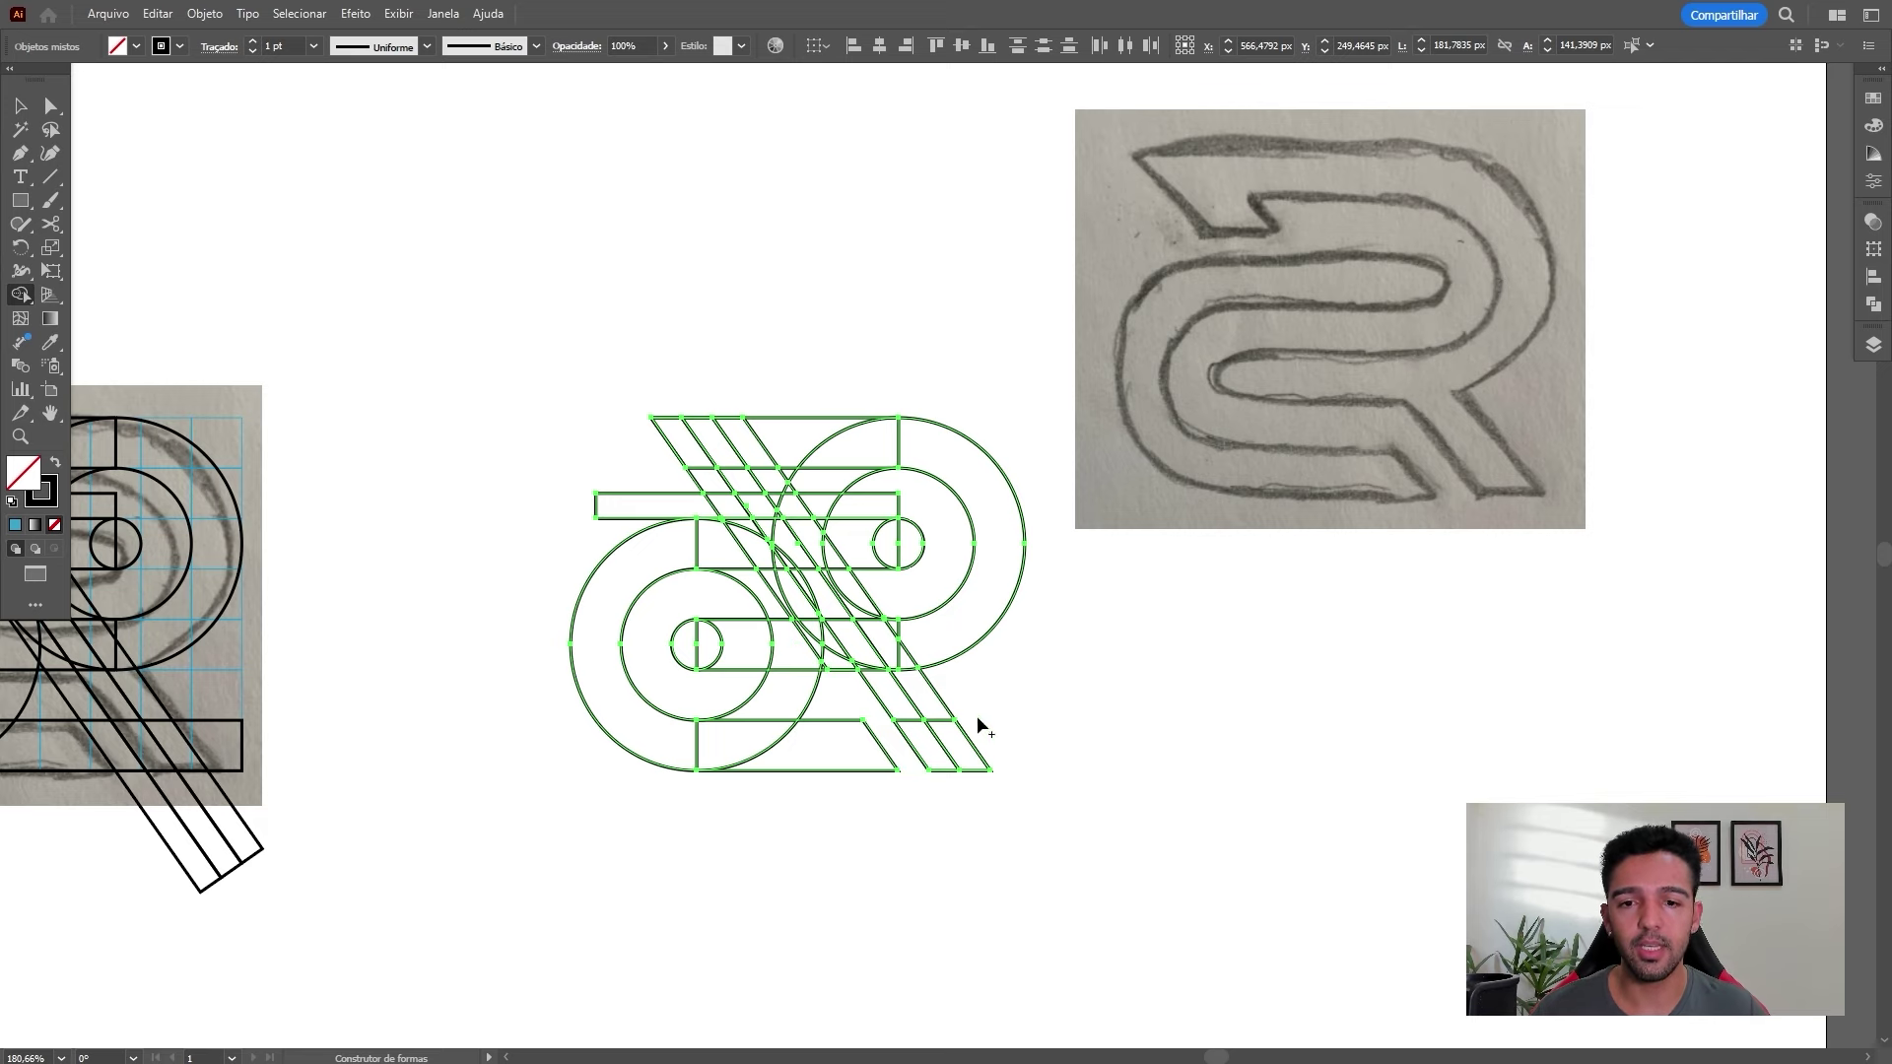
# Move the reference sketch down so it sits level beside the partly trimmed monogram
pyautogui.press('v')
pyautogui.moveTo(1271, 389)
pyautogui.mouseDown()
pyautogui.moveTo(1291, 552)
pyautogui.moveTo(1256, 651)
pyautogui.mouseUp()
pyautogui.moveTo(1019, 813); pyautogui.dragTo(1003, 650)
pyautogui.moveTo(1003, 651); pyautogui.dragTo(1054, 650)
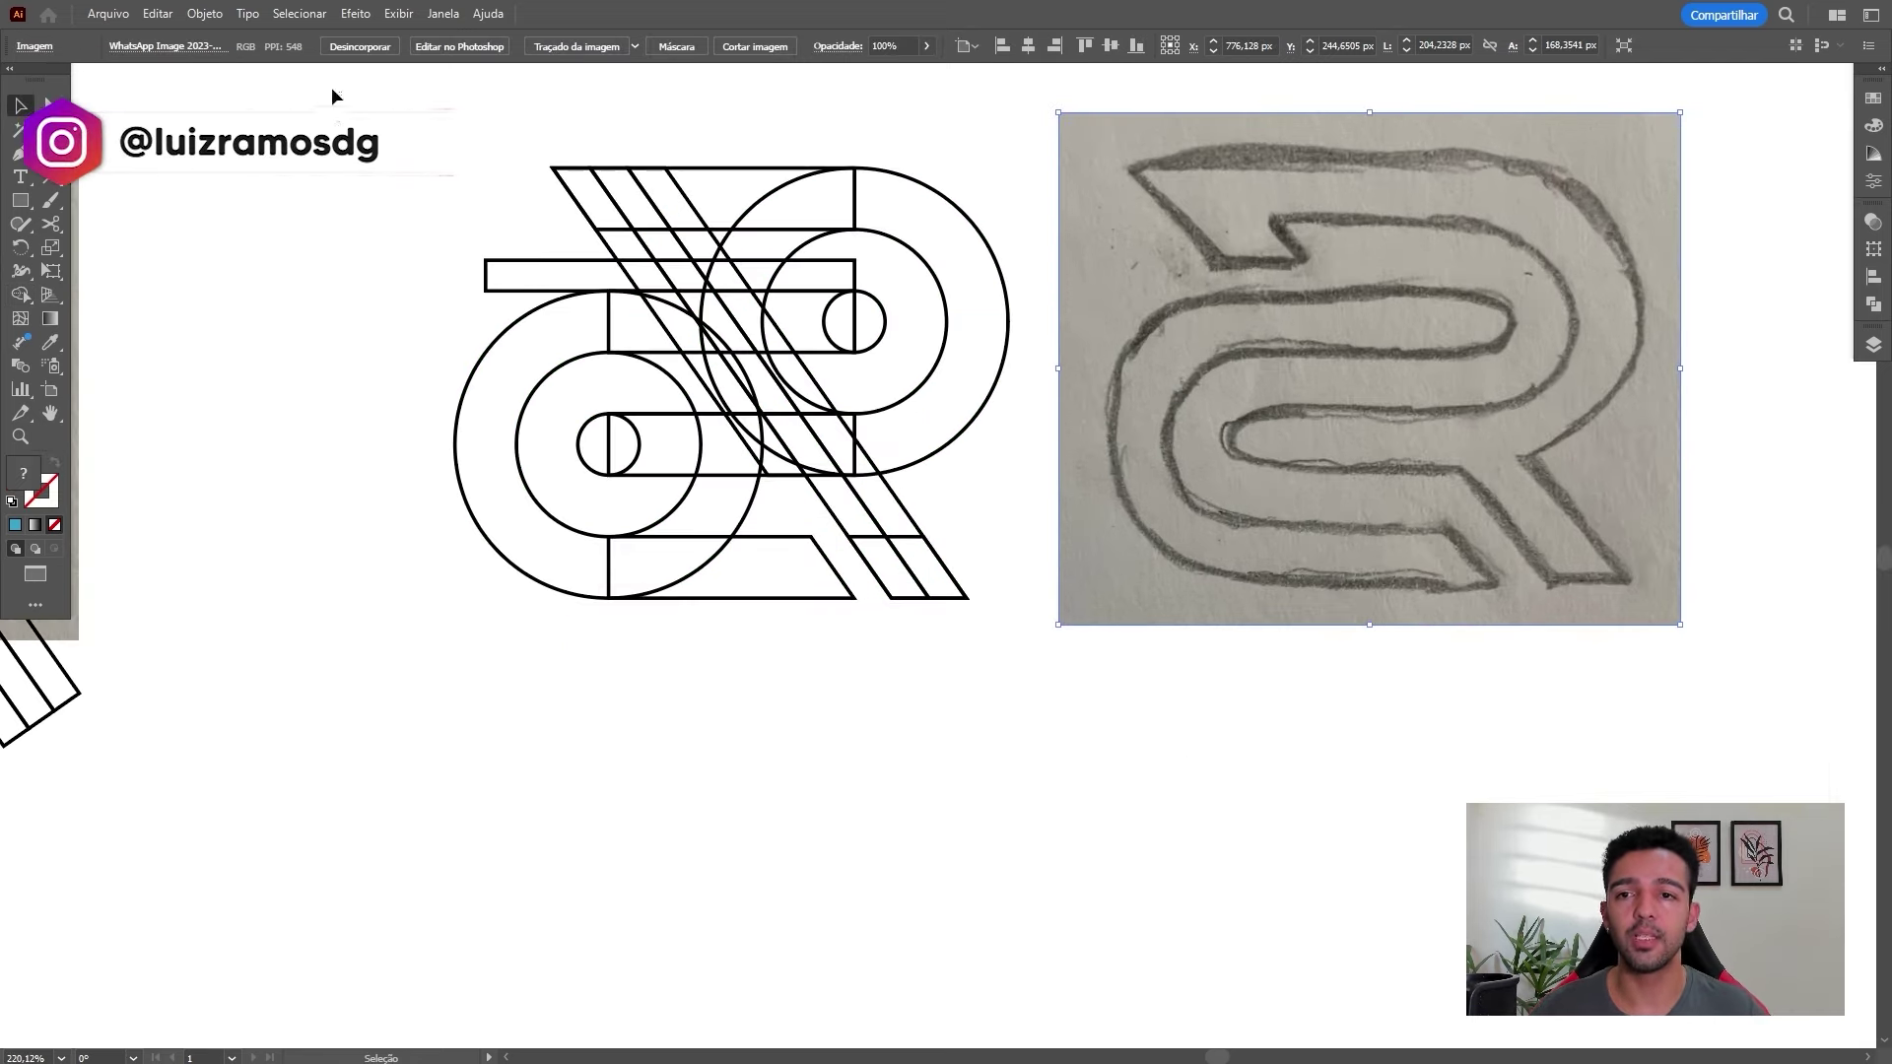
# Select the construction and use Shape Builder to remove the narrow rectangle and clear the gap beneath the top stroke
pyautogui.moveTo(340, 94); pyautogui.dragTo(1019, 692)
pyautogui.hotkey('shift', 'm')
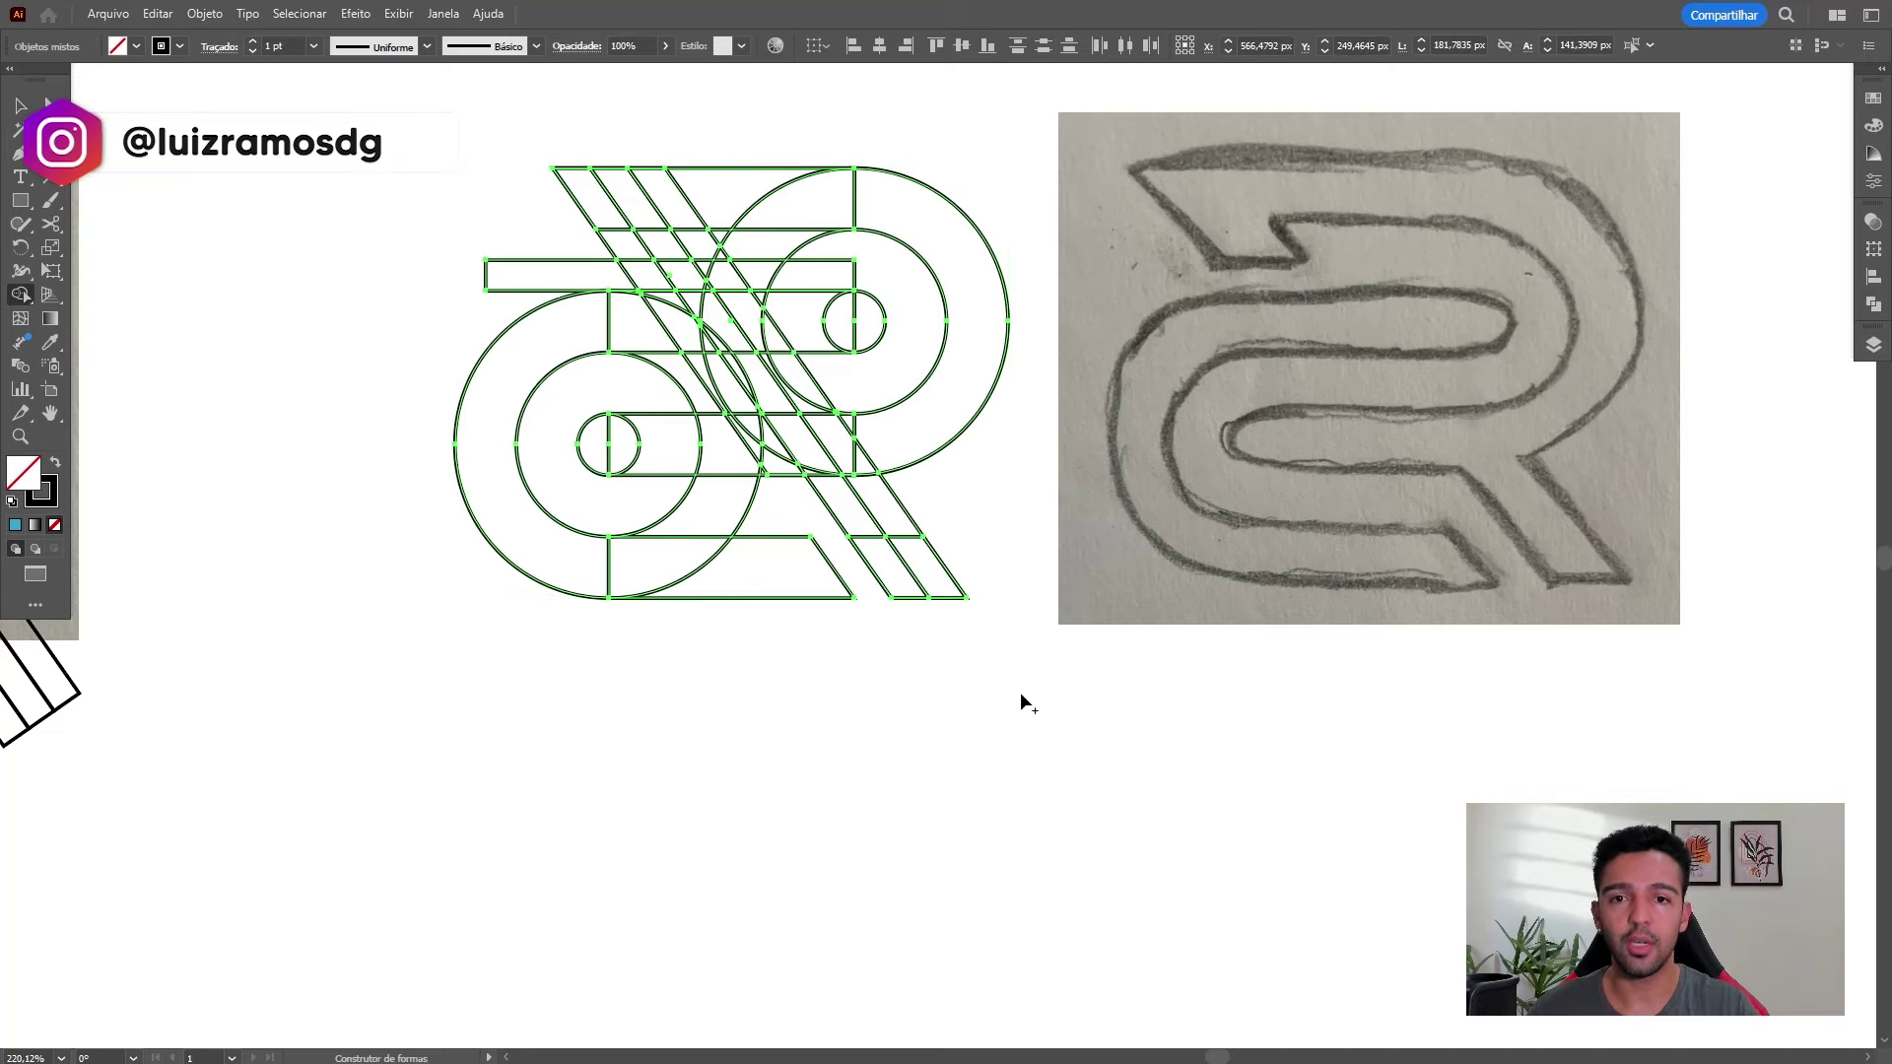
pyautogui.moveTo(934, 332); pyautogui.dragTo(981, 404)
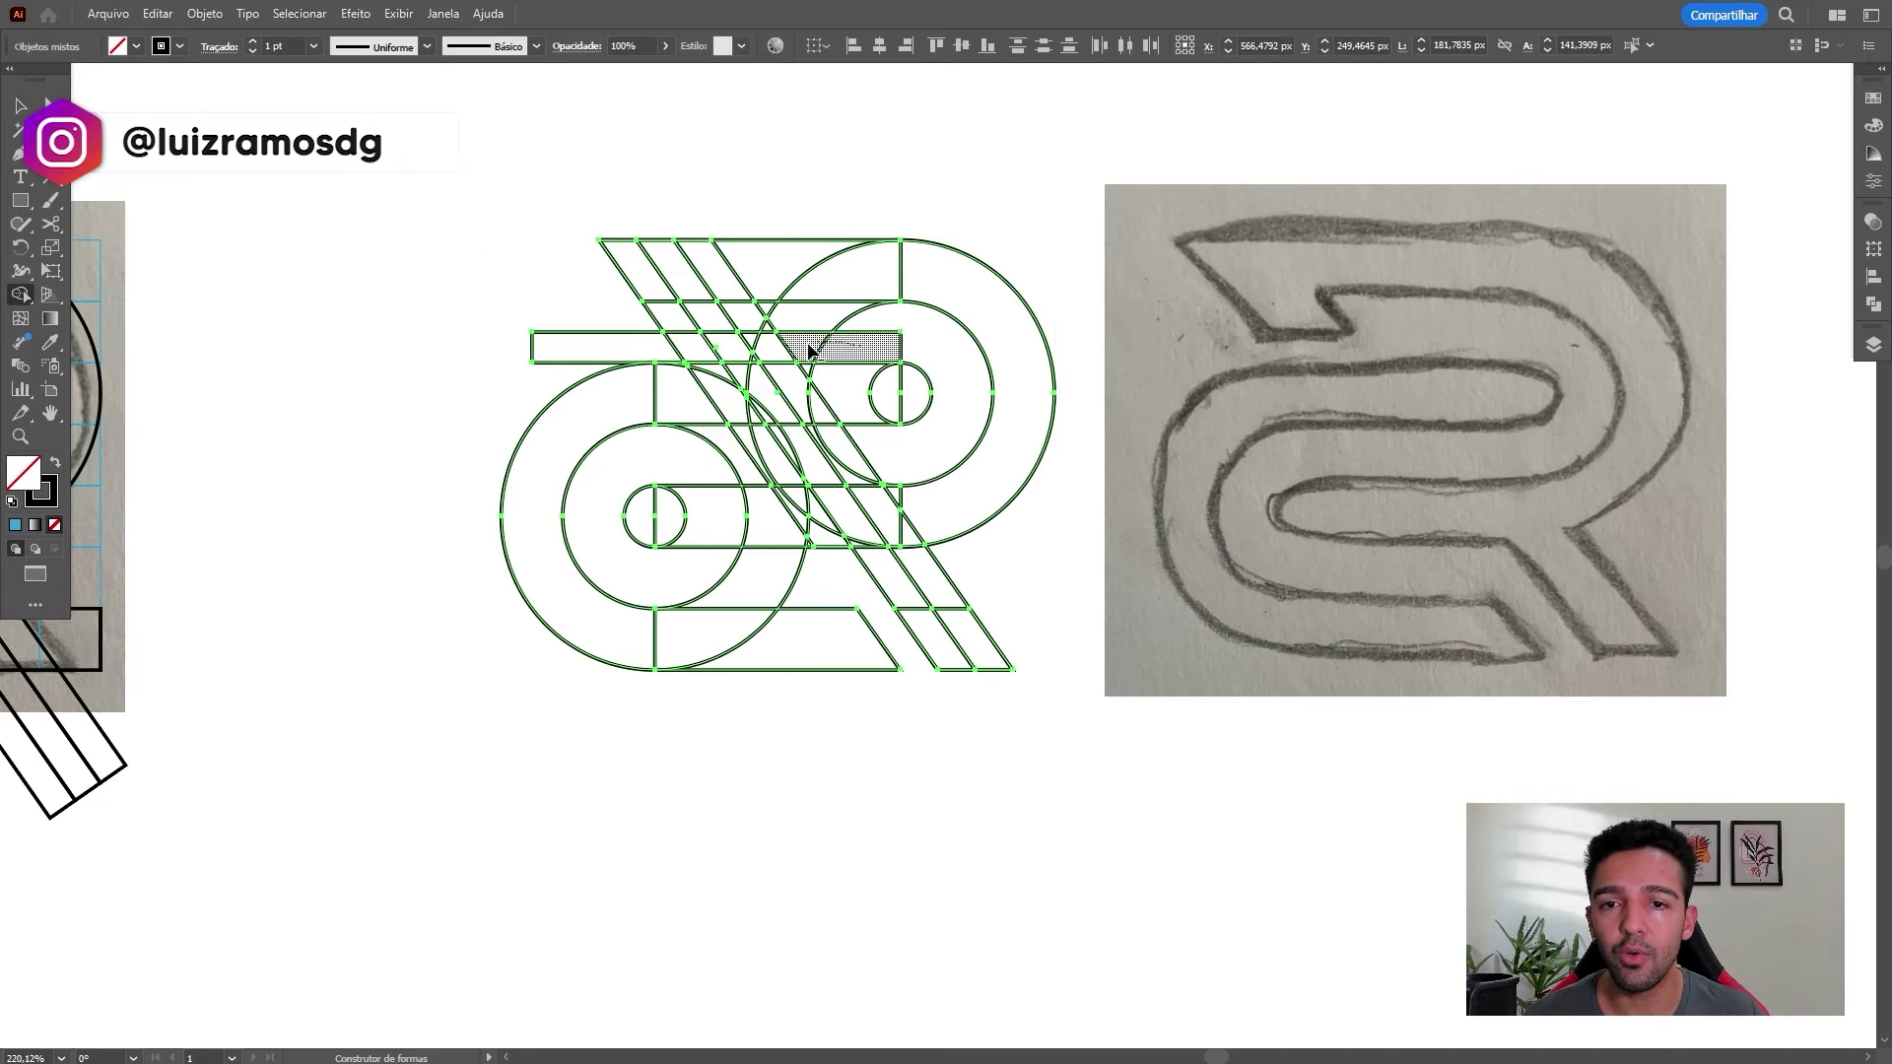
pyautogui.moveTo(808, 349); pyautogui.dragTo(587, 341)
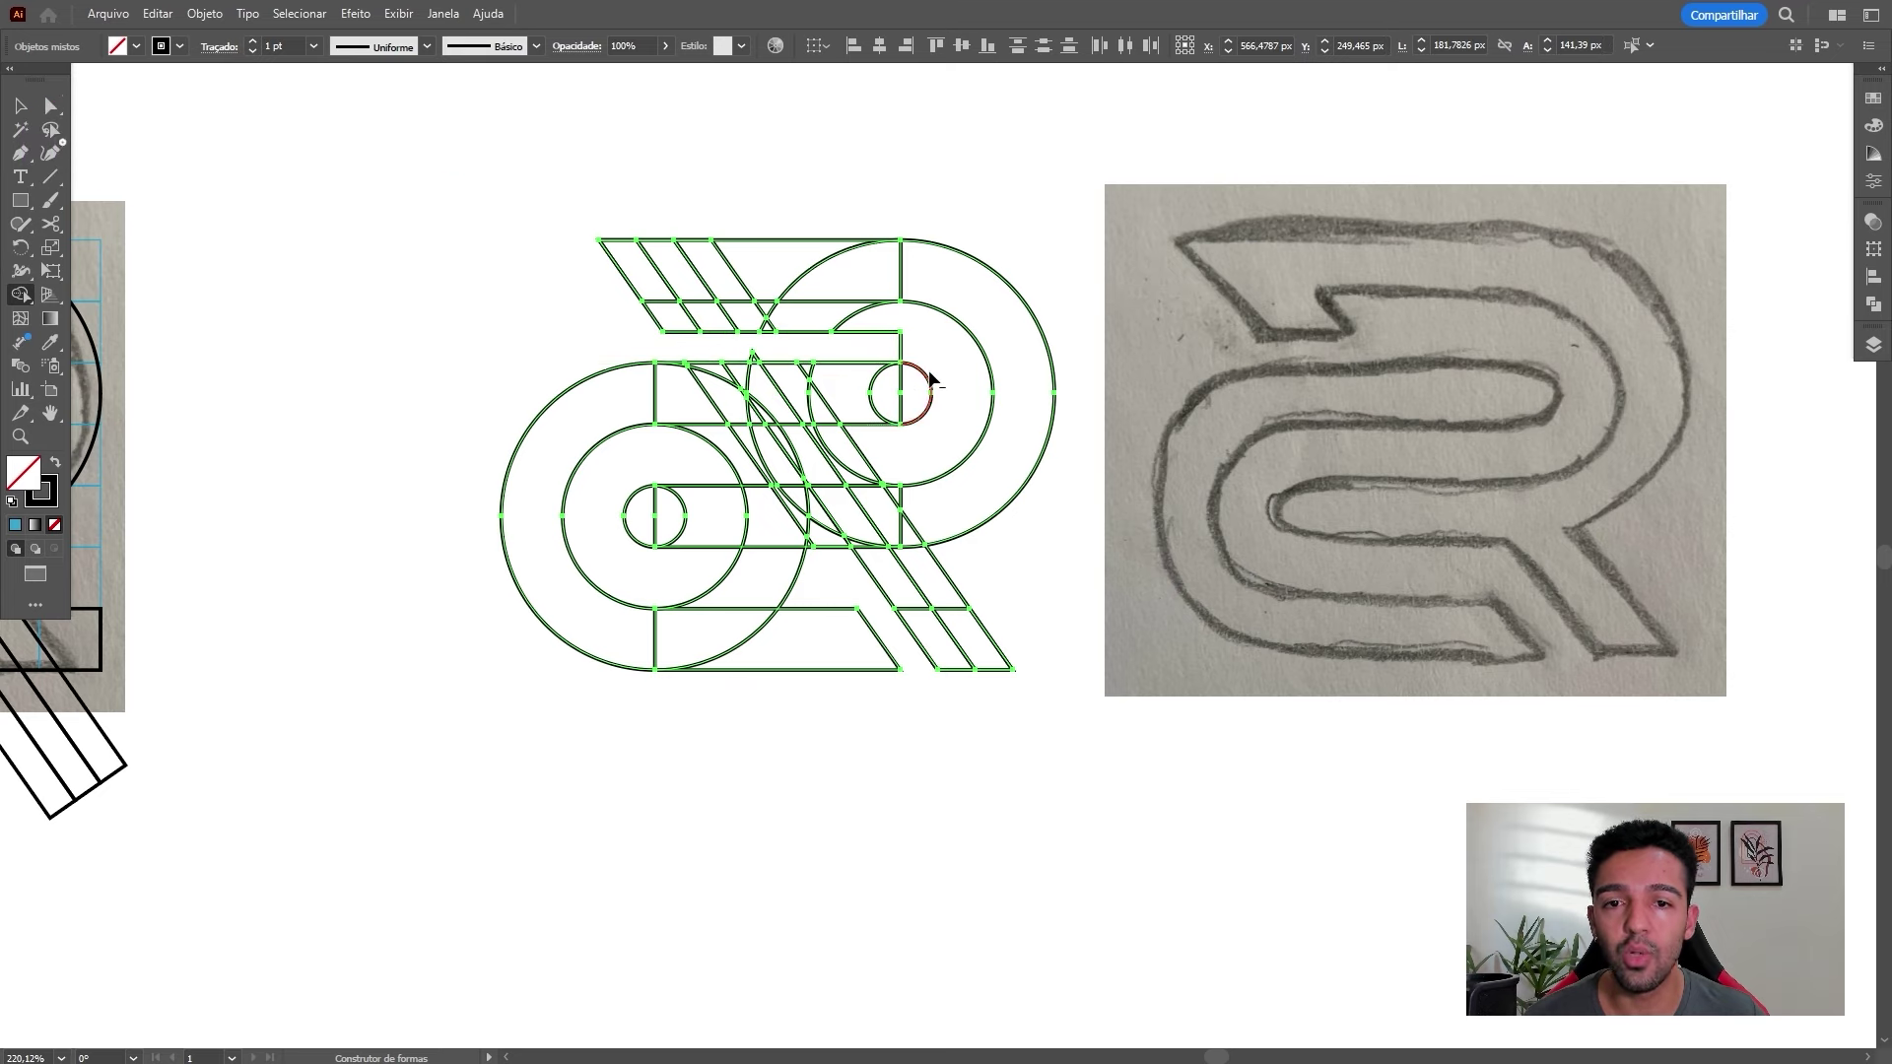
pyautogui.moveTo(868, 340)
pyautogui.mouseDown()
pyautogui.moveTo(904, 362)
pyautogui.moveTo(820, 342)
pyautogui.mouseUp()
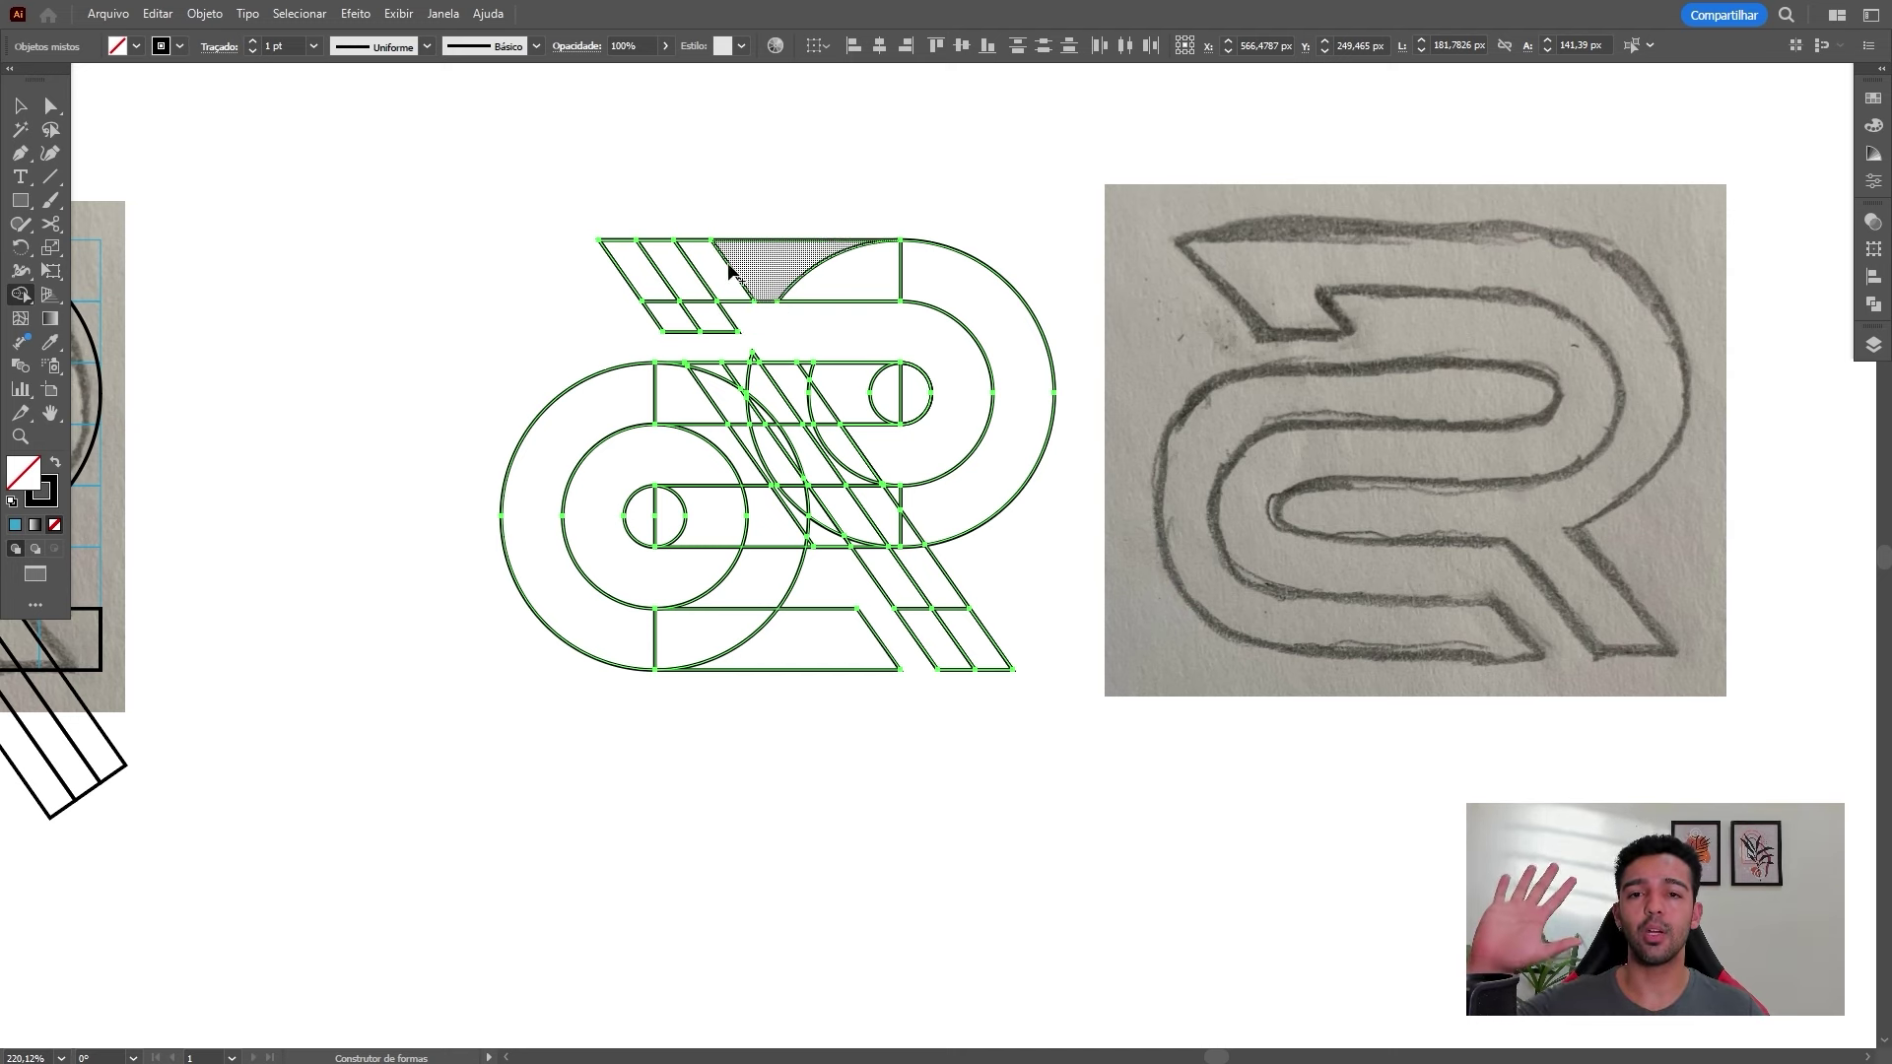
# Merge the angled top segments with the right outer ring into one hook and clear the crossing lines from the gap inside it
pyautogui.moveTo(690, 320)
pyautogui.mouseDown()
pyautogui.moveTo(653, 280)
pyautogui.moveTo(915, 283)
pyautogui.mouseUp()
pyautogui.moveTo(1000, 338); pyautogui.dragTo(967, 453)
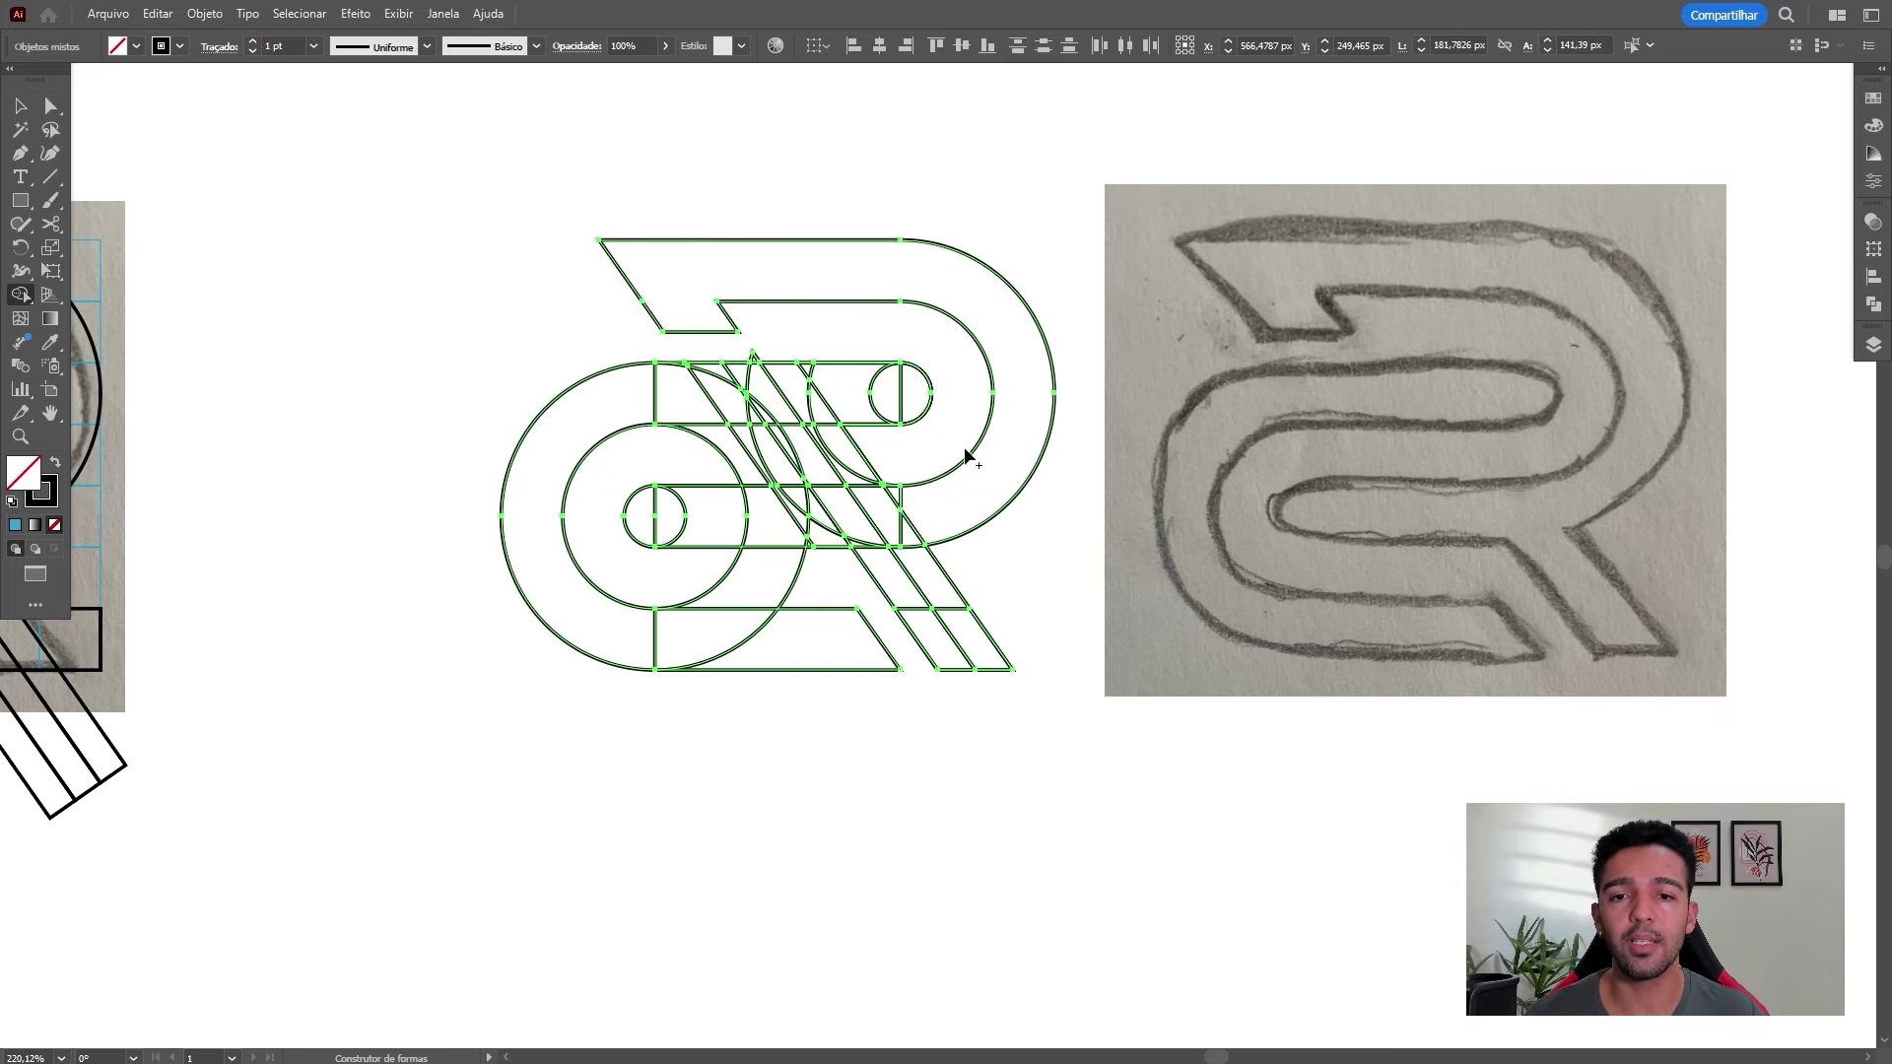
# Merge the left outer ring with the upper inner bar and its rounded end, absorbing the small leftover slivers along its edges
pyautogui.scroll(6, 980, 295)
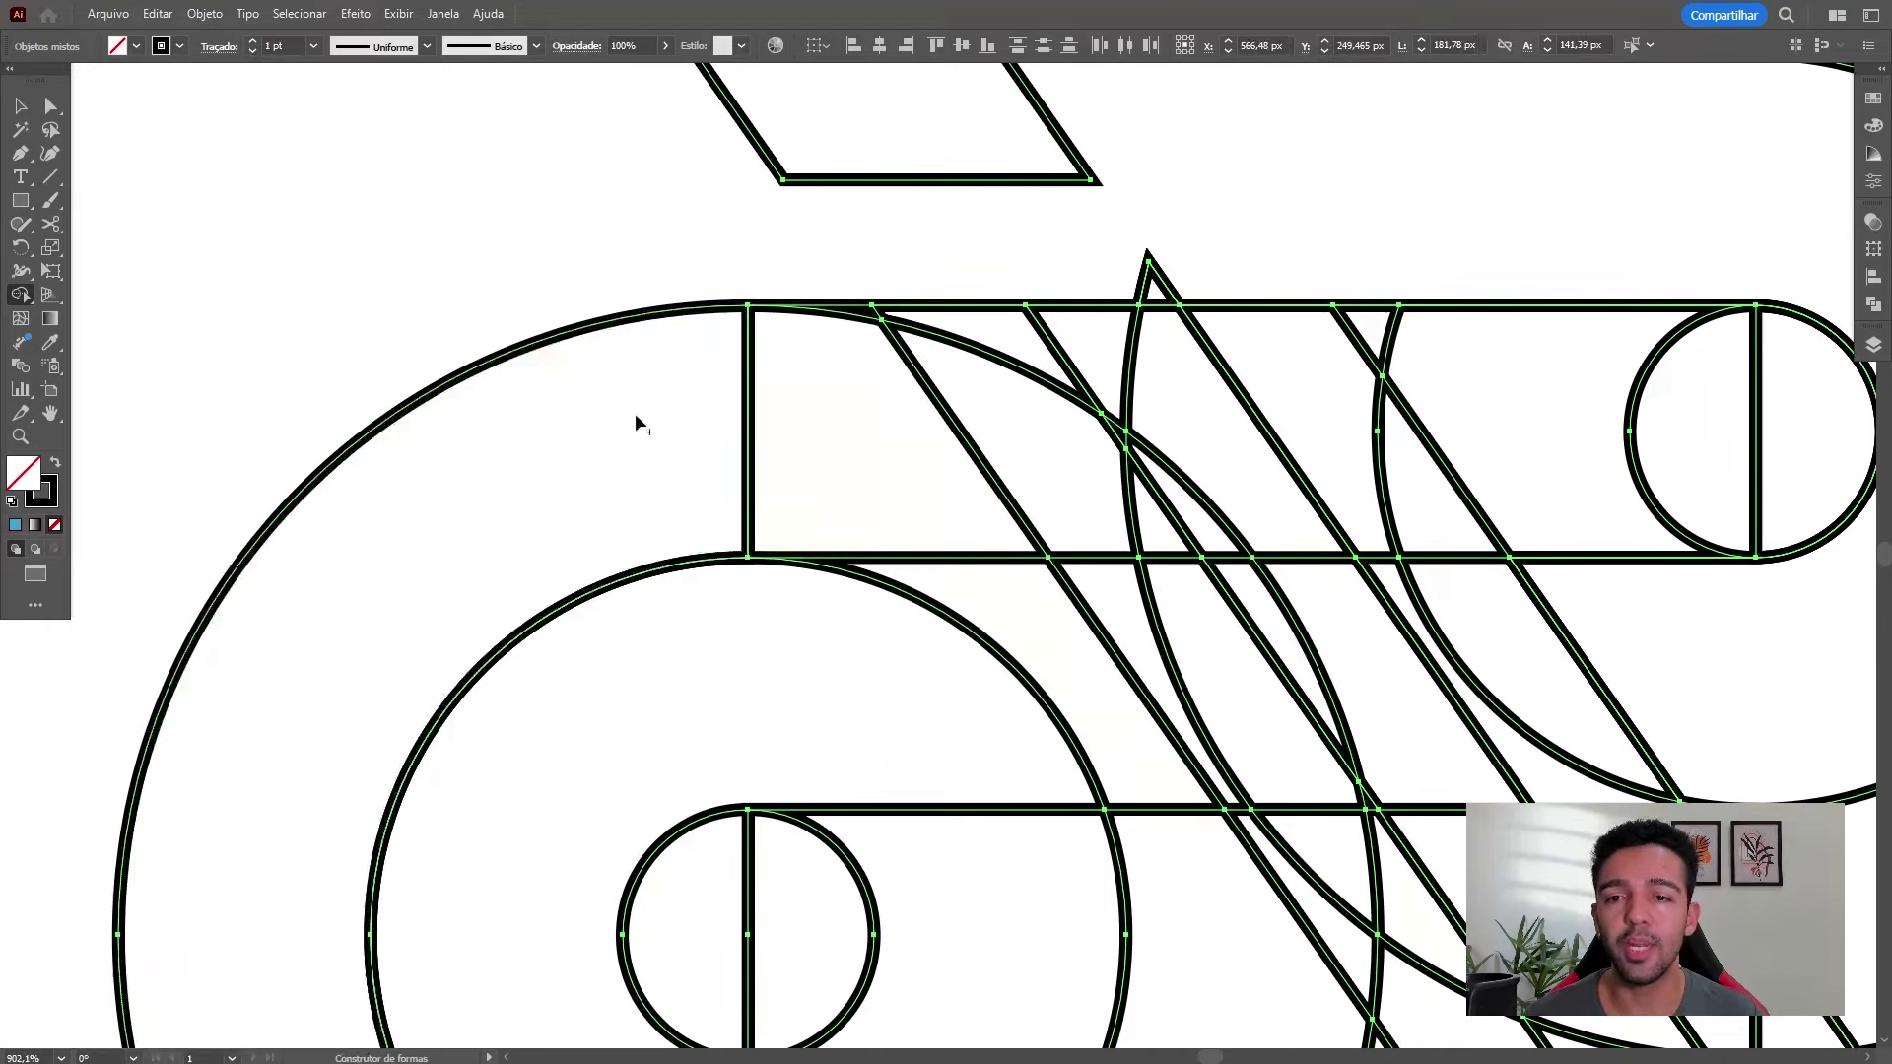
pyautogui.moveTo(676, 410)
pyautogui.mouseDown()
pyautogui.moveTo(642, 404)
pyautogui.moveTo(806, 389)
pyautogui.moveTo(840, 422)
pyautogui.moveTo(1487, 435)
pyautogui.moveTo(758, 394)
pyautogui.mouseUp()
pyautogui.scroll(-2, 1011, 405)
pyautogui.scroll(4, 1193, 362)
pyautogui.moveTo(999, 252); pyautogui.dragTo(882, 288)
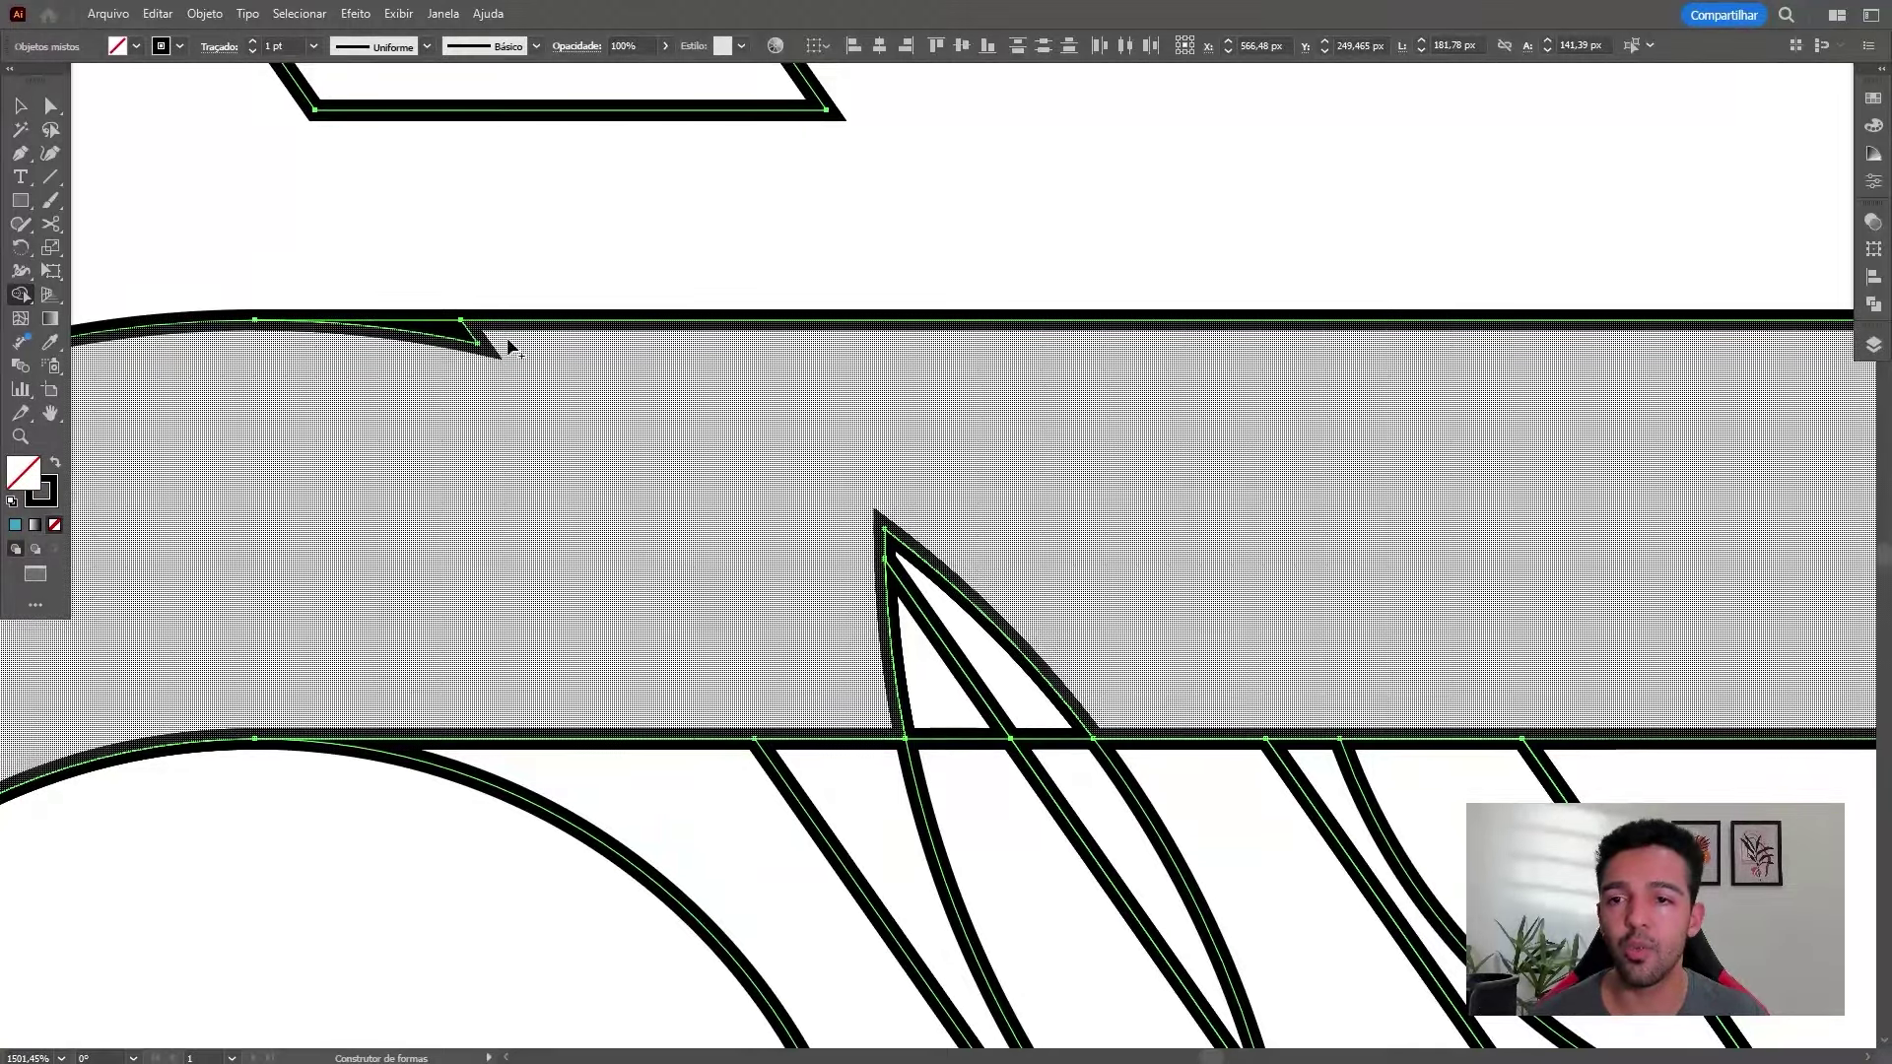
pyautogui.click(506, 346)
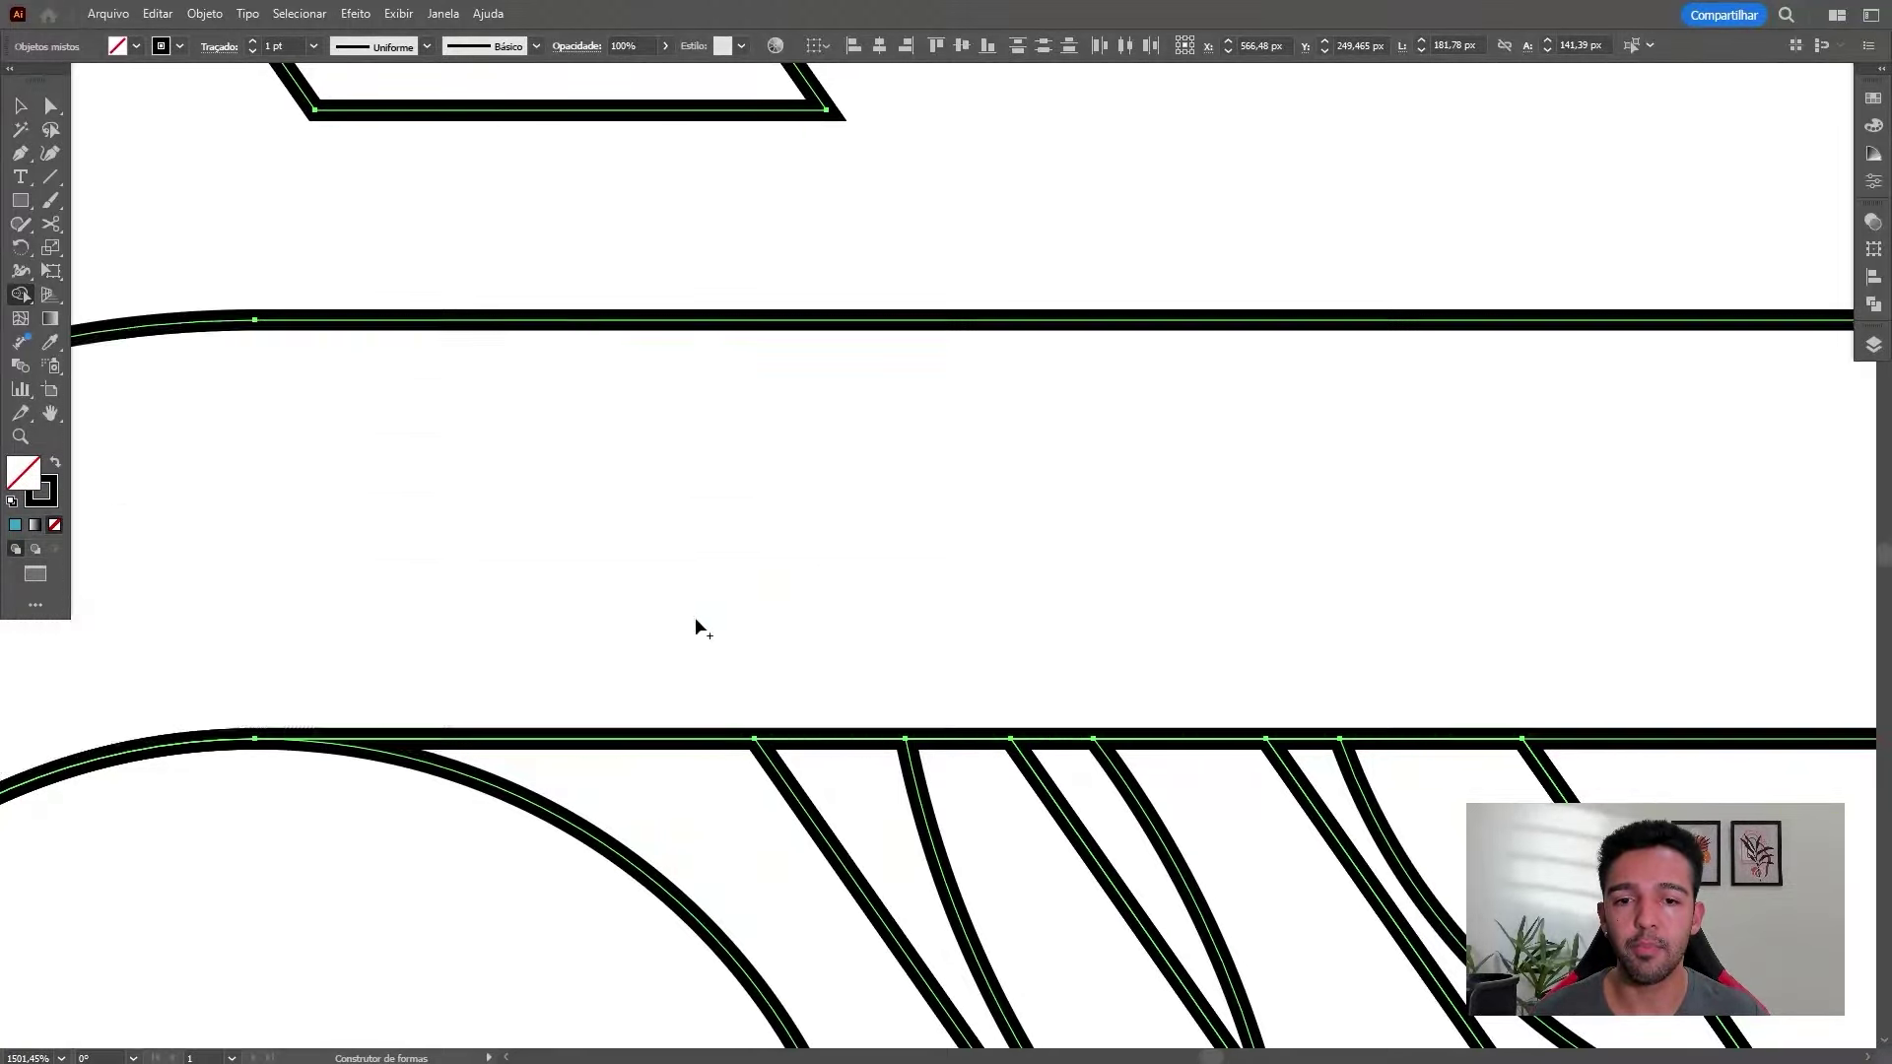
pyautogui.moveTo(1155, 659); pyautogui.dragTo(892, 335)
# Clear the crossing pieces from the gap between the two inner bars and erase the leftover slivers above the lower one
pyautogui.scroll(-4, 1169, 444)
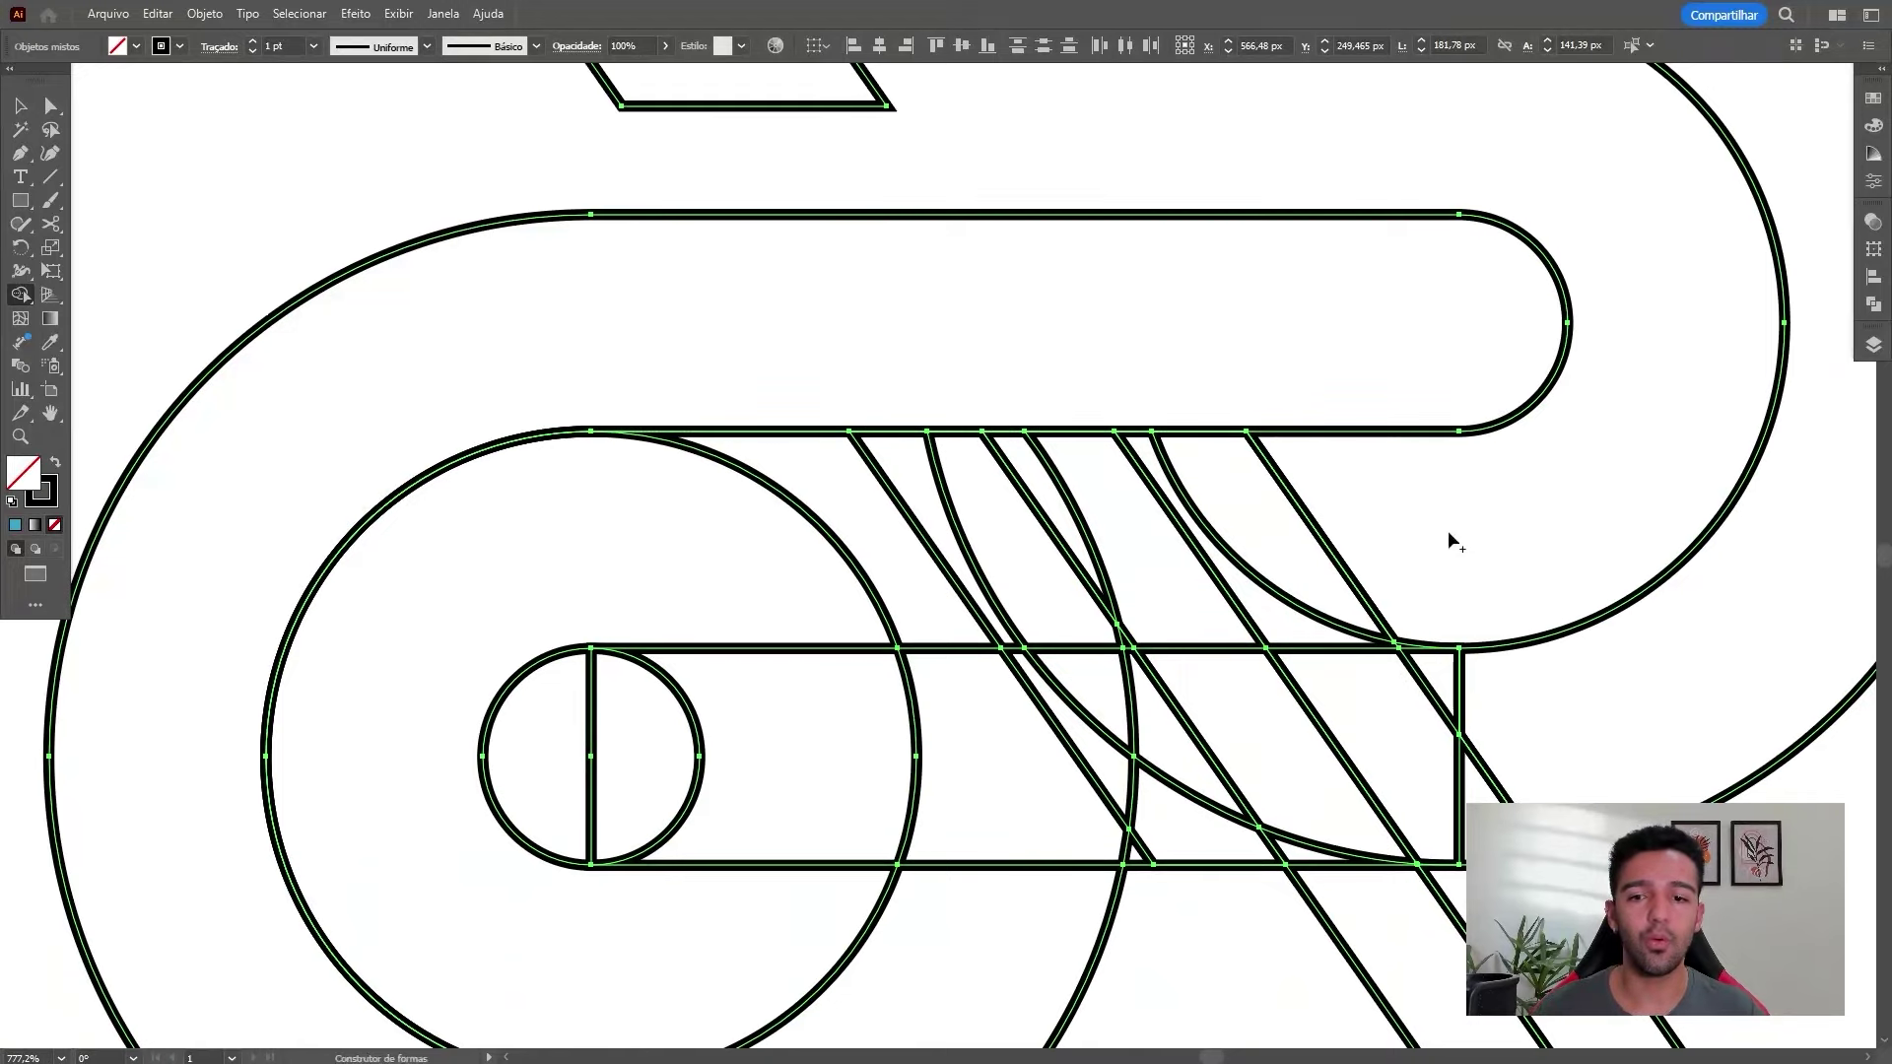
pyautogui.scroll(-4, 1449, 532)
pyautogui.scroll(4, 1347, 445)
pyautogui.moveTo(1353, 444)
pyautogui.mouseDown()
pyautogui.moveTo(1210, 467)
pyautogui.moveTo(613, 475)
pyautogui.moveTo(622, 517)
pyautogui.mouseUp()
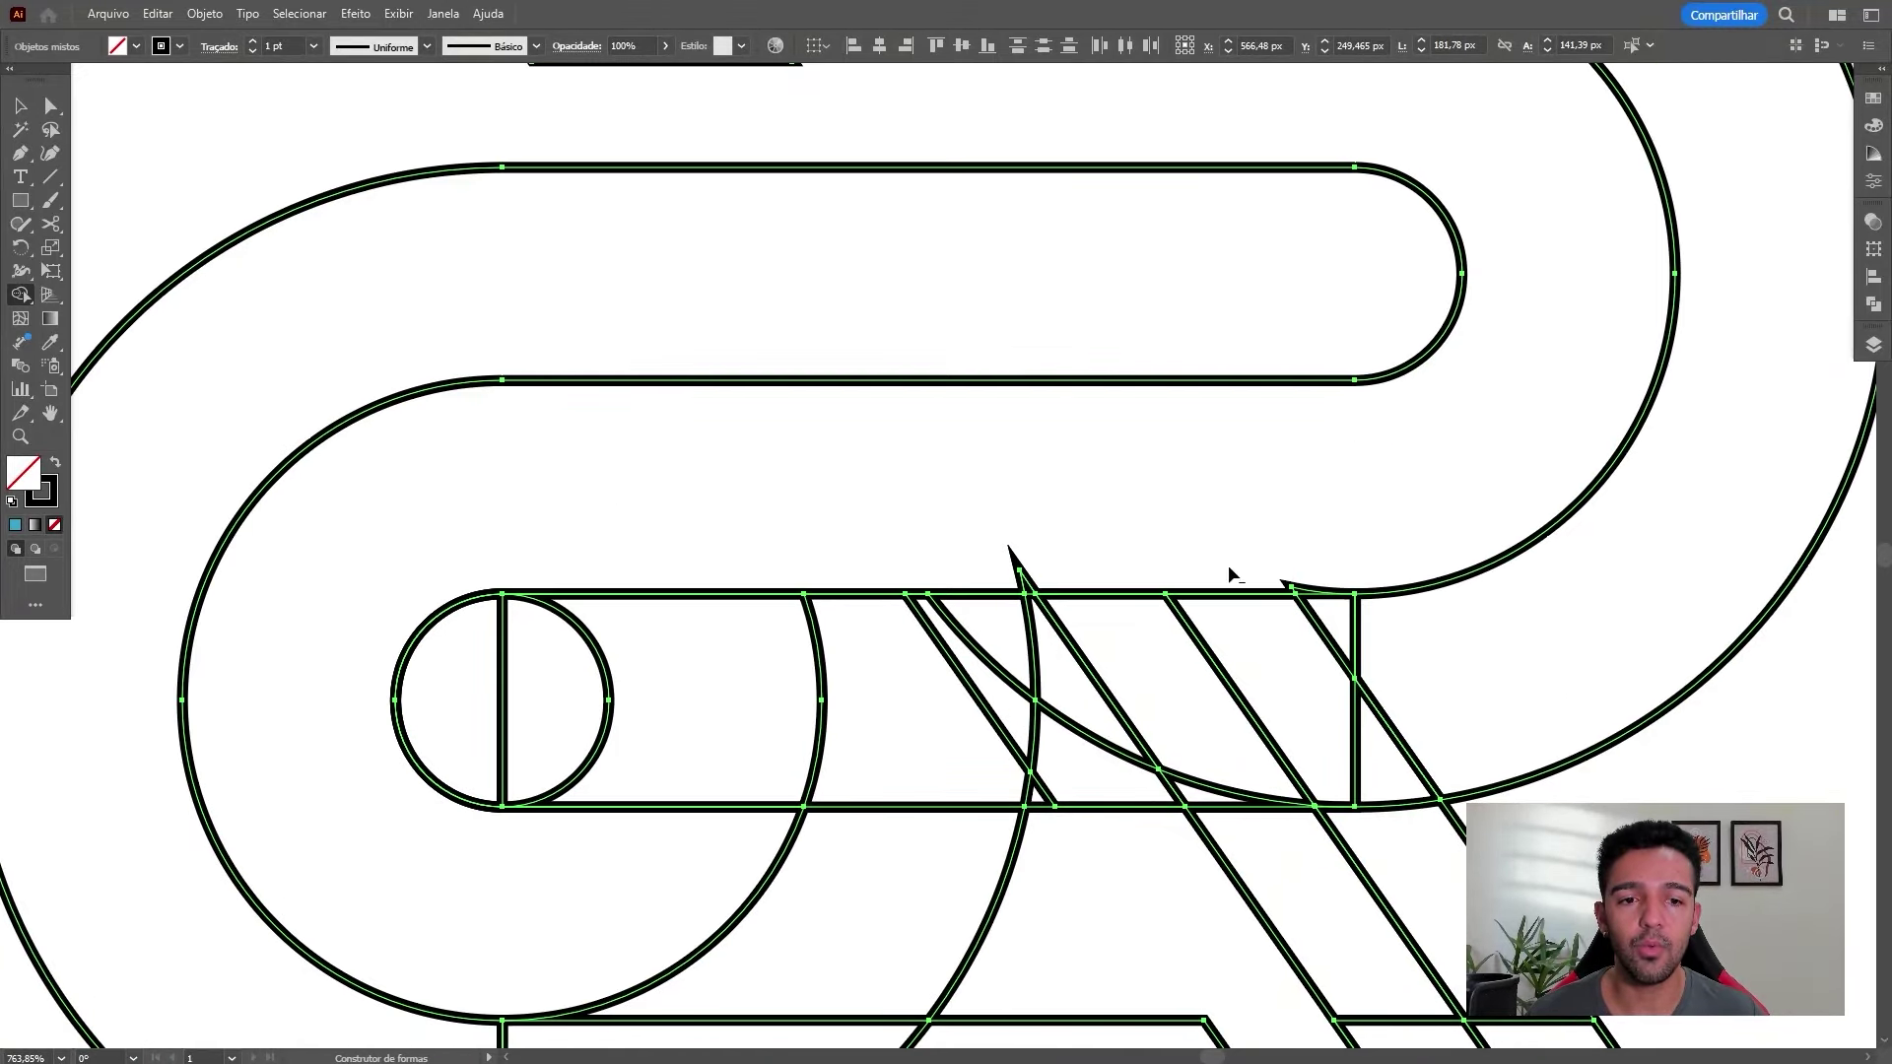
pyautogui.scroll(7, 1315, 590)
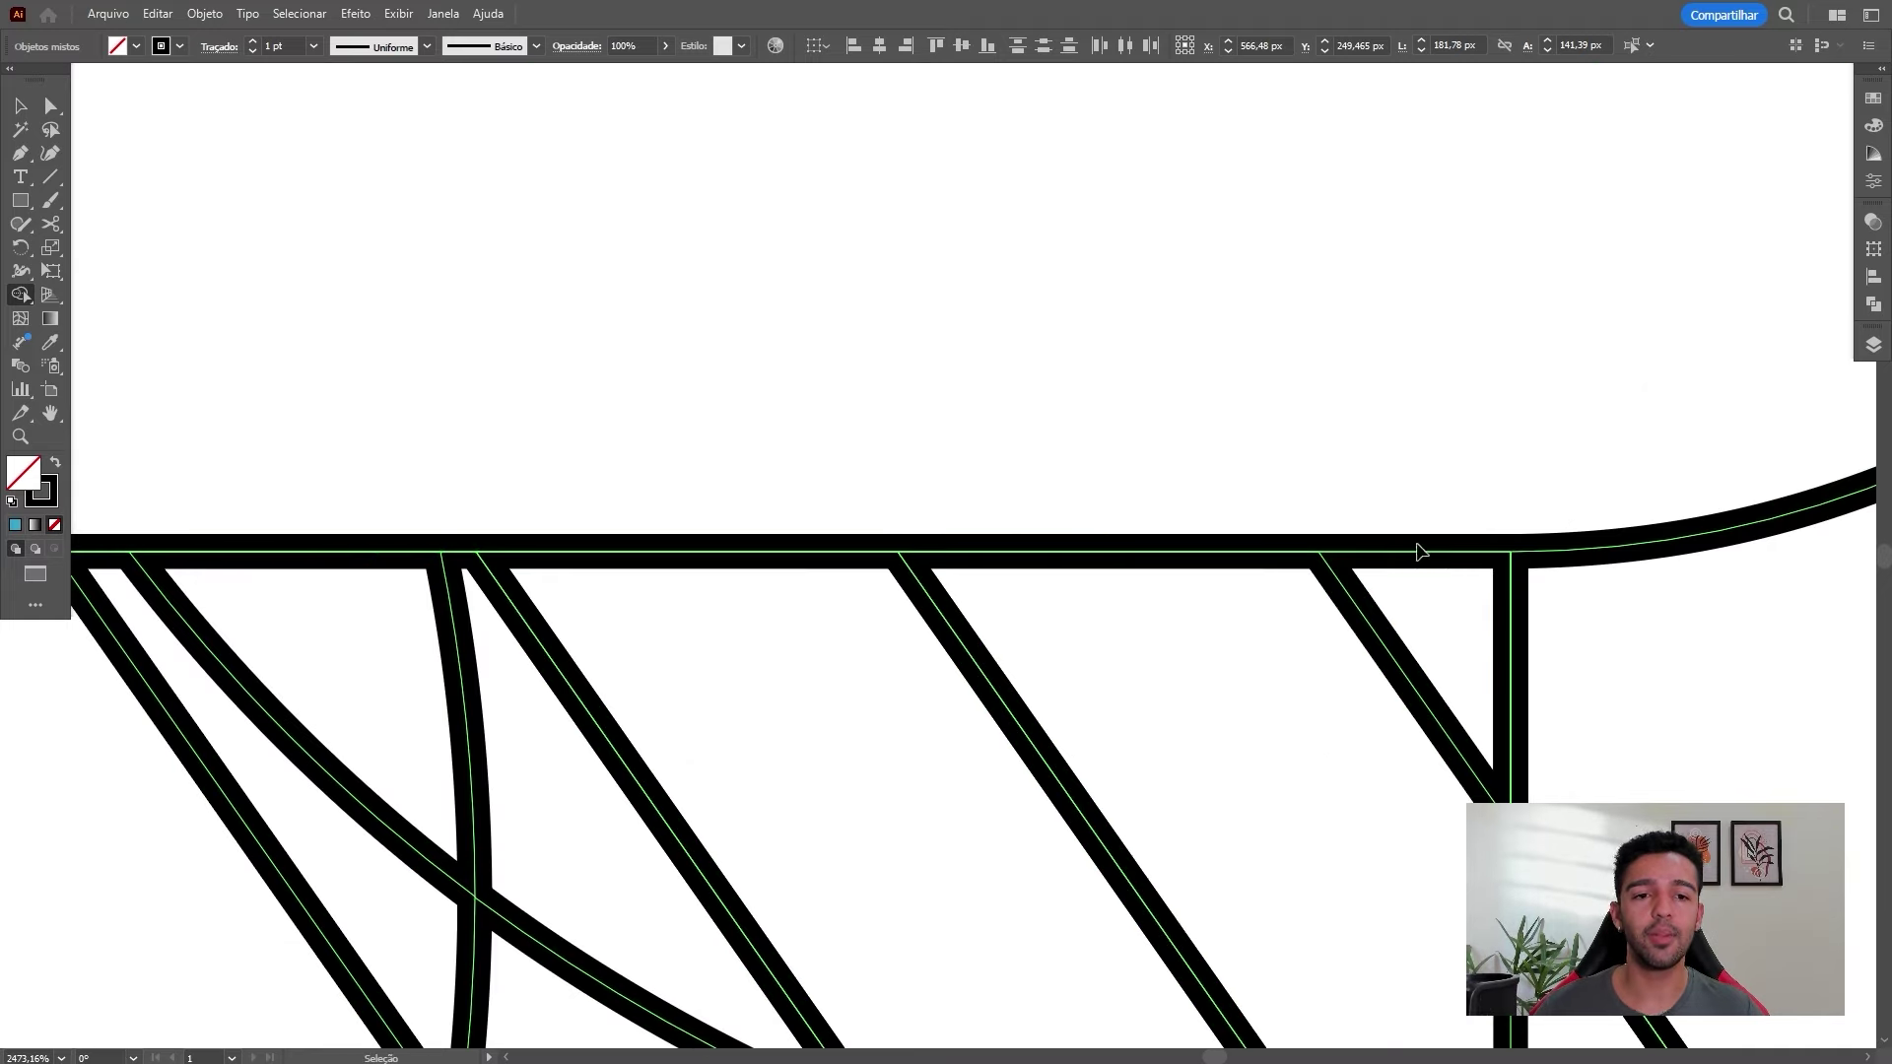
pyautogui.keyDown('alt'); pyautogui.click(1330, 542); pyautogui.keyUp('alt')
pyautogui.keyDown('alt'); pyautogui.click(438, 523); pyautogui.keyUp('alt')
pyautogui.scroll(-7, 1055, 509)
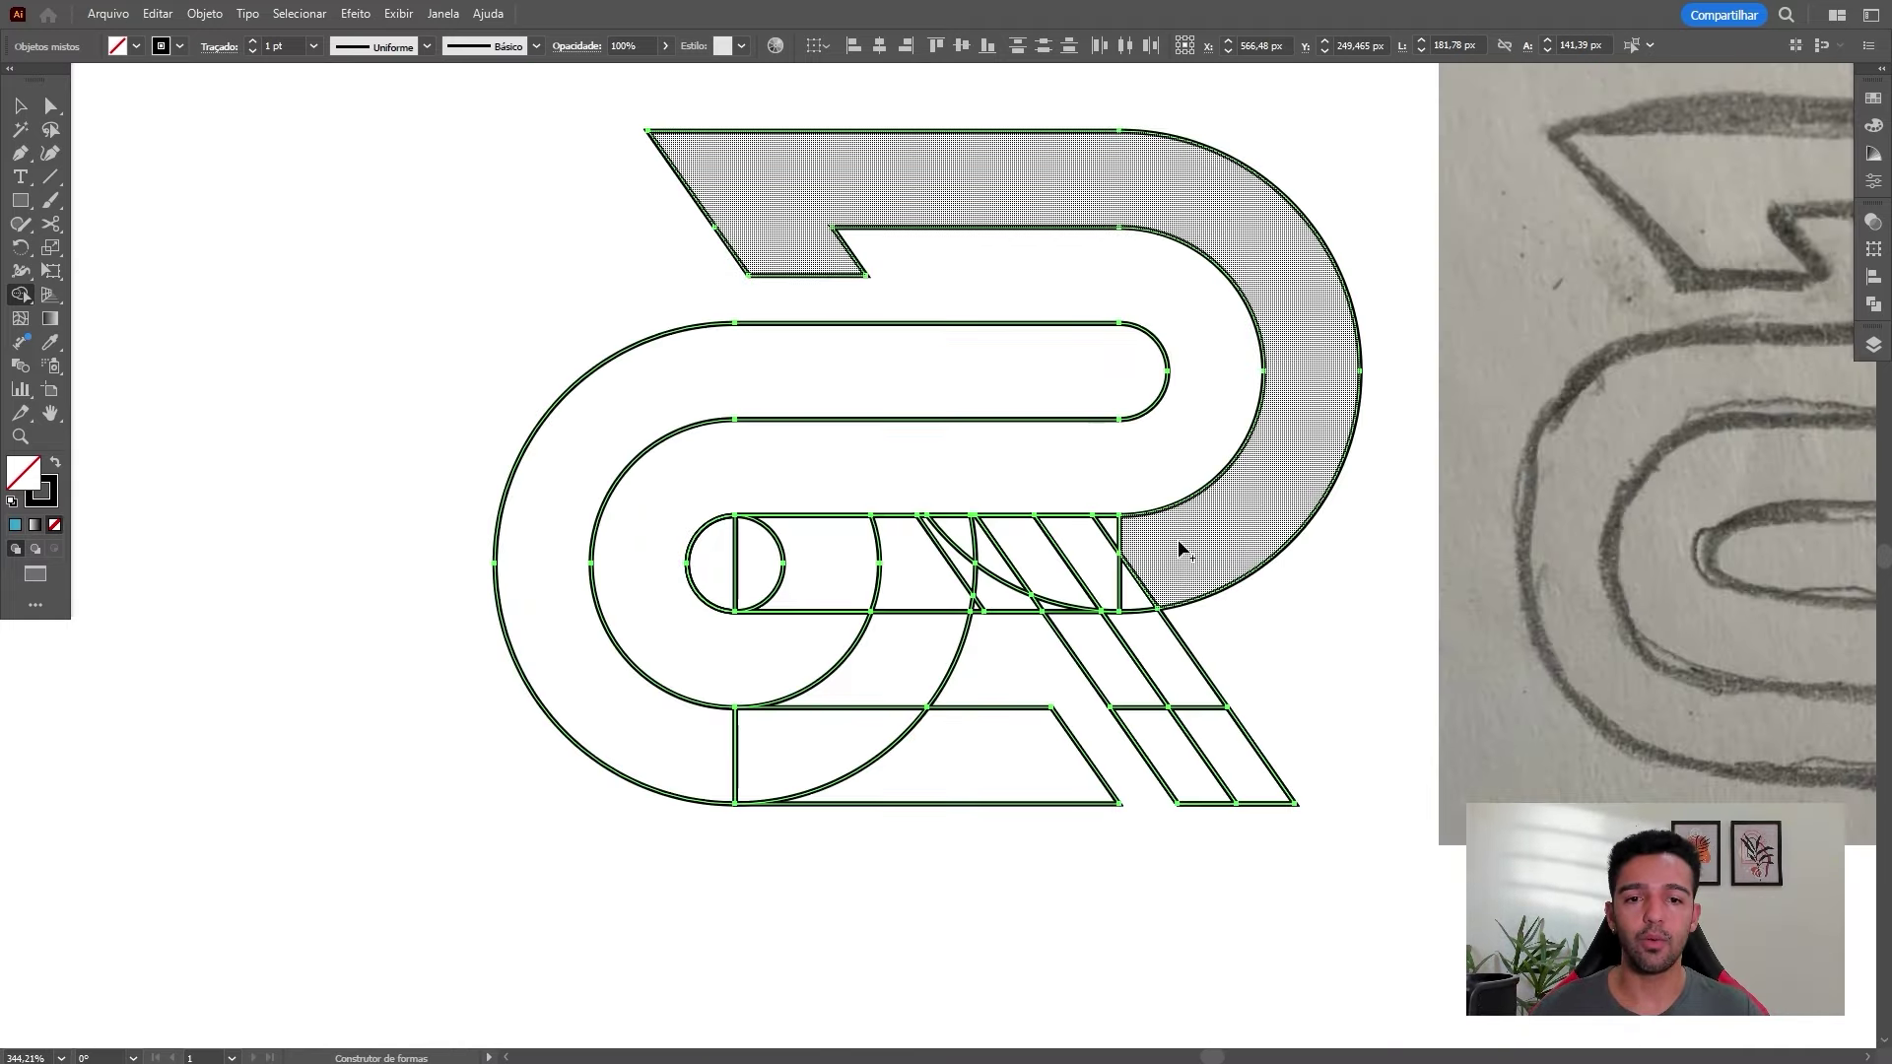
# Merge the right hook with the lower inner bar, and the left ring with the bottom bar
pyautogui.moveTo(1188, 541)
pyautogui.mouseDown()
pyautogui.moveTo(841, 585)
pyautogui.moveTo(719, 581)
pyautogui.mouseUp()
pyautogui.moveTo(706, 741); pyautogui.dragTo(989, 765)
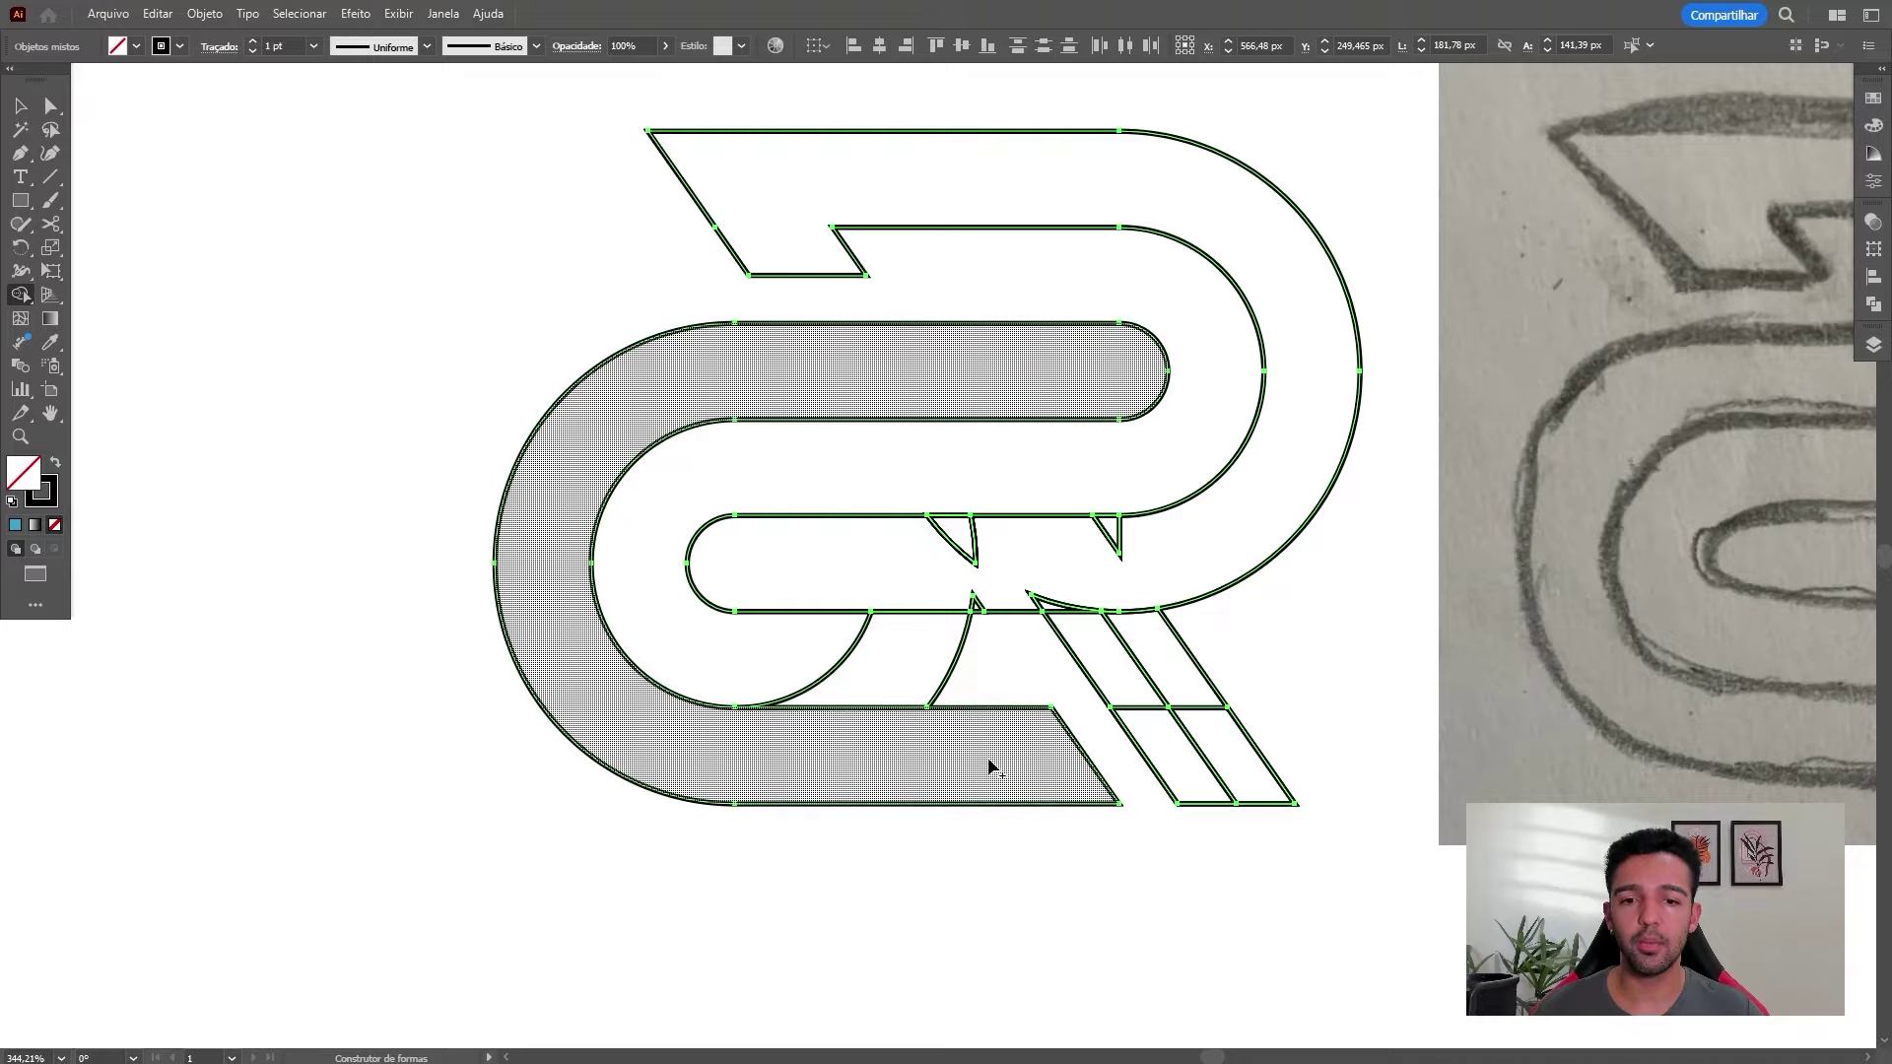
pyautogui.moveTo(1124, 697)
pyautogui.mouseDown()
pyautogui.moveTo(922, 704)
pyautogui.moveTo(1111, 700)
pyautogui.mouseUp()
# Clear the gap above the bottom bar and merge the diagonal leg and remaining slivers into the lower inner bar
pyautogui.moveTo(741, 646); pyautogui.dragTo(1010, 655)
pyautogui.moveTo(1093, 641)
pyautogui.mouseDown()
pyautogui.moveTo(1210, 758)
pyautogui.moveTo(1146, 547)
pyautogui.moveTo(920, 588)
pyautogui.moveTo(983, 611)
pyautogui.mouseUp()
pyautogui.moveTo(979, 613); pyautogui.dragTo(775, 595)
pyautogui.scroll(-2, 774, 595)
pyautogui.press('v')
pyautogui.click(952, 798)
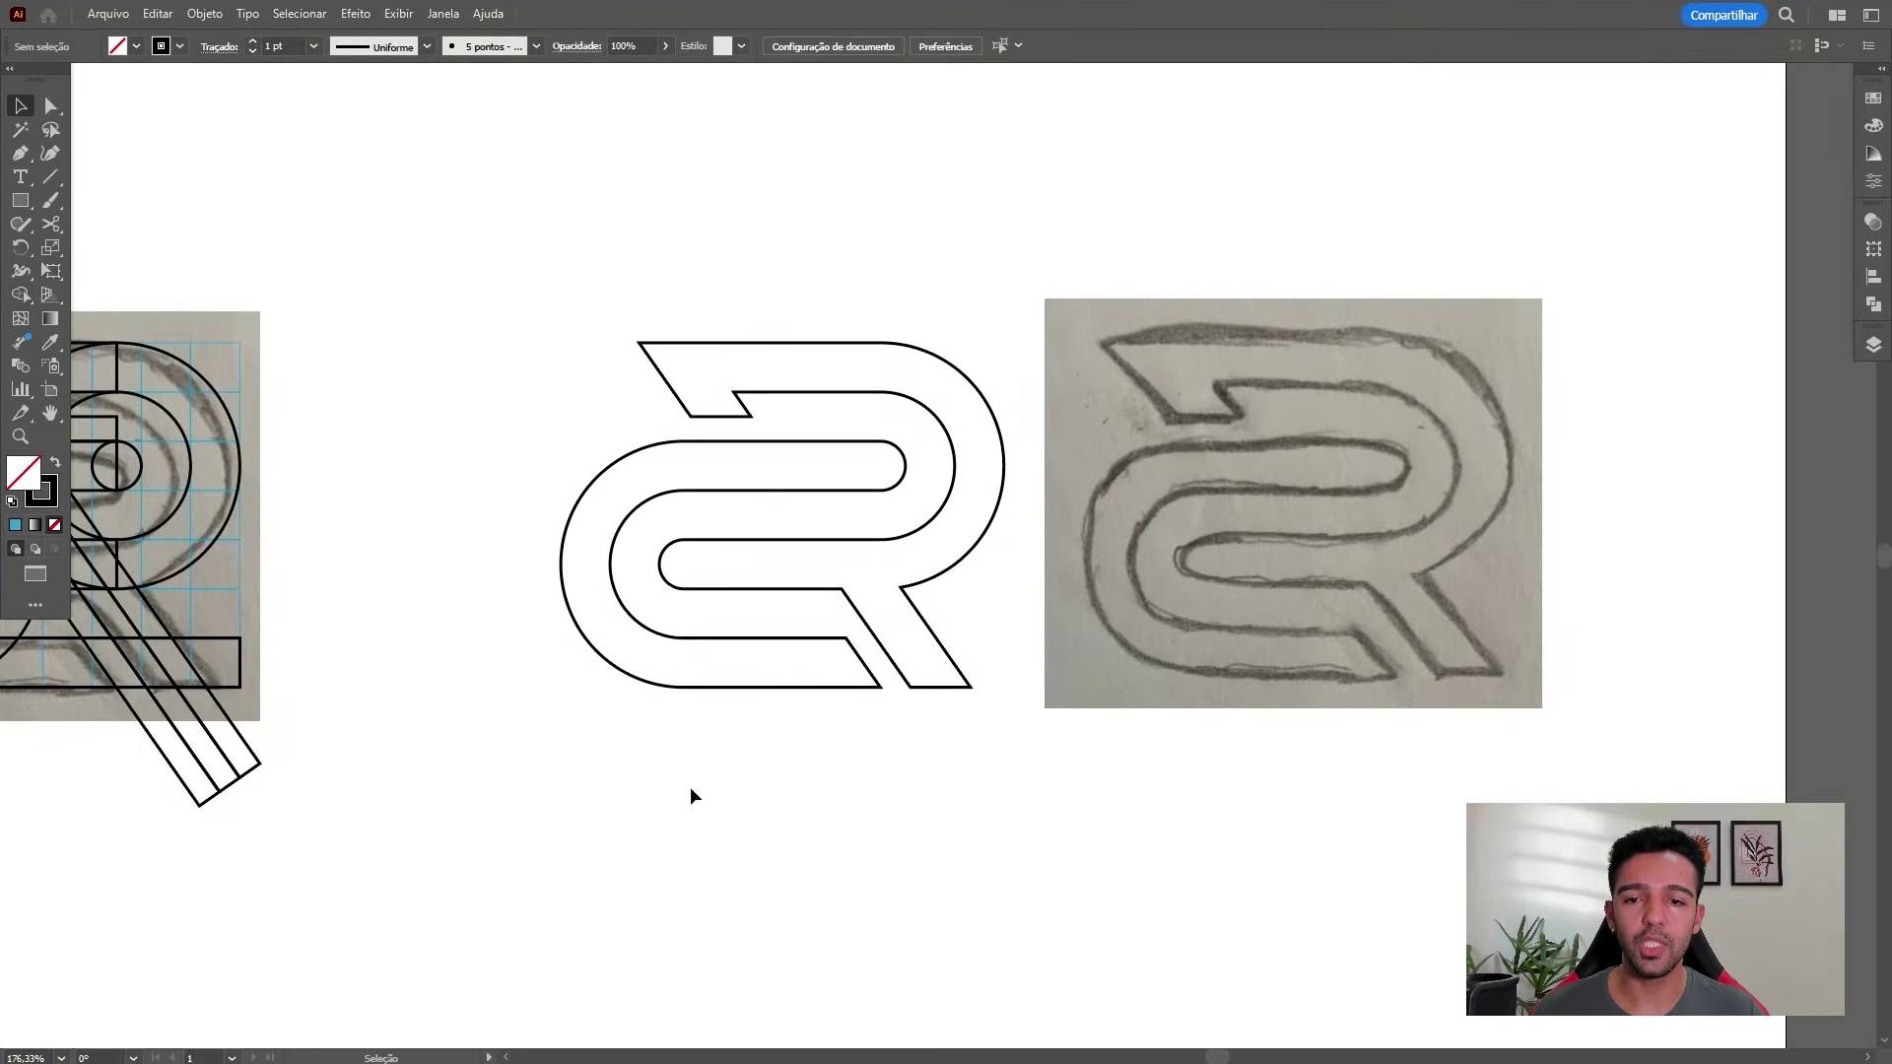
# Select the finished outline and remove the extra anchor point on the top stroke's slanted left edge with the Delete Anchor Point tool
pyautogui.moveTo(689, 789); pyautogui.dragTo(943, 318)
pyautogui.moveTo(808, 538); pyautogui.dragTo(906, 538)
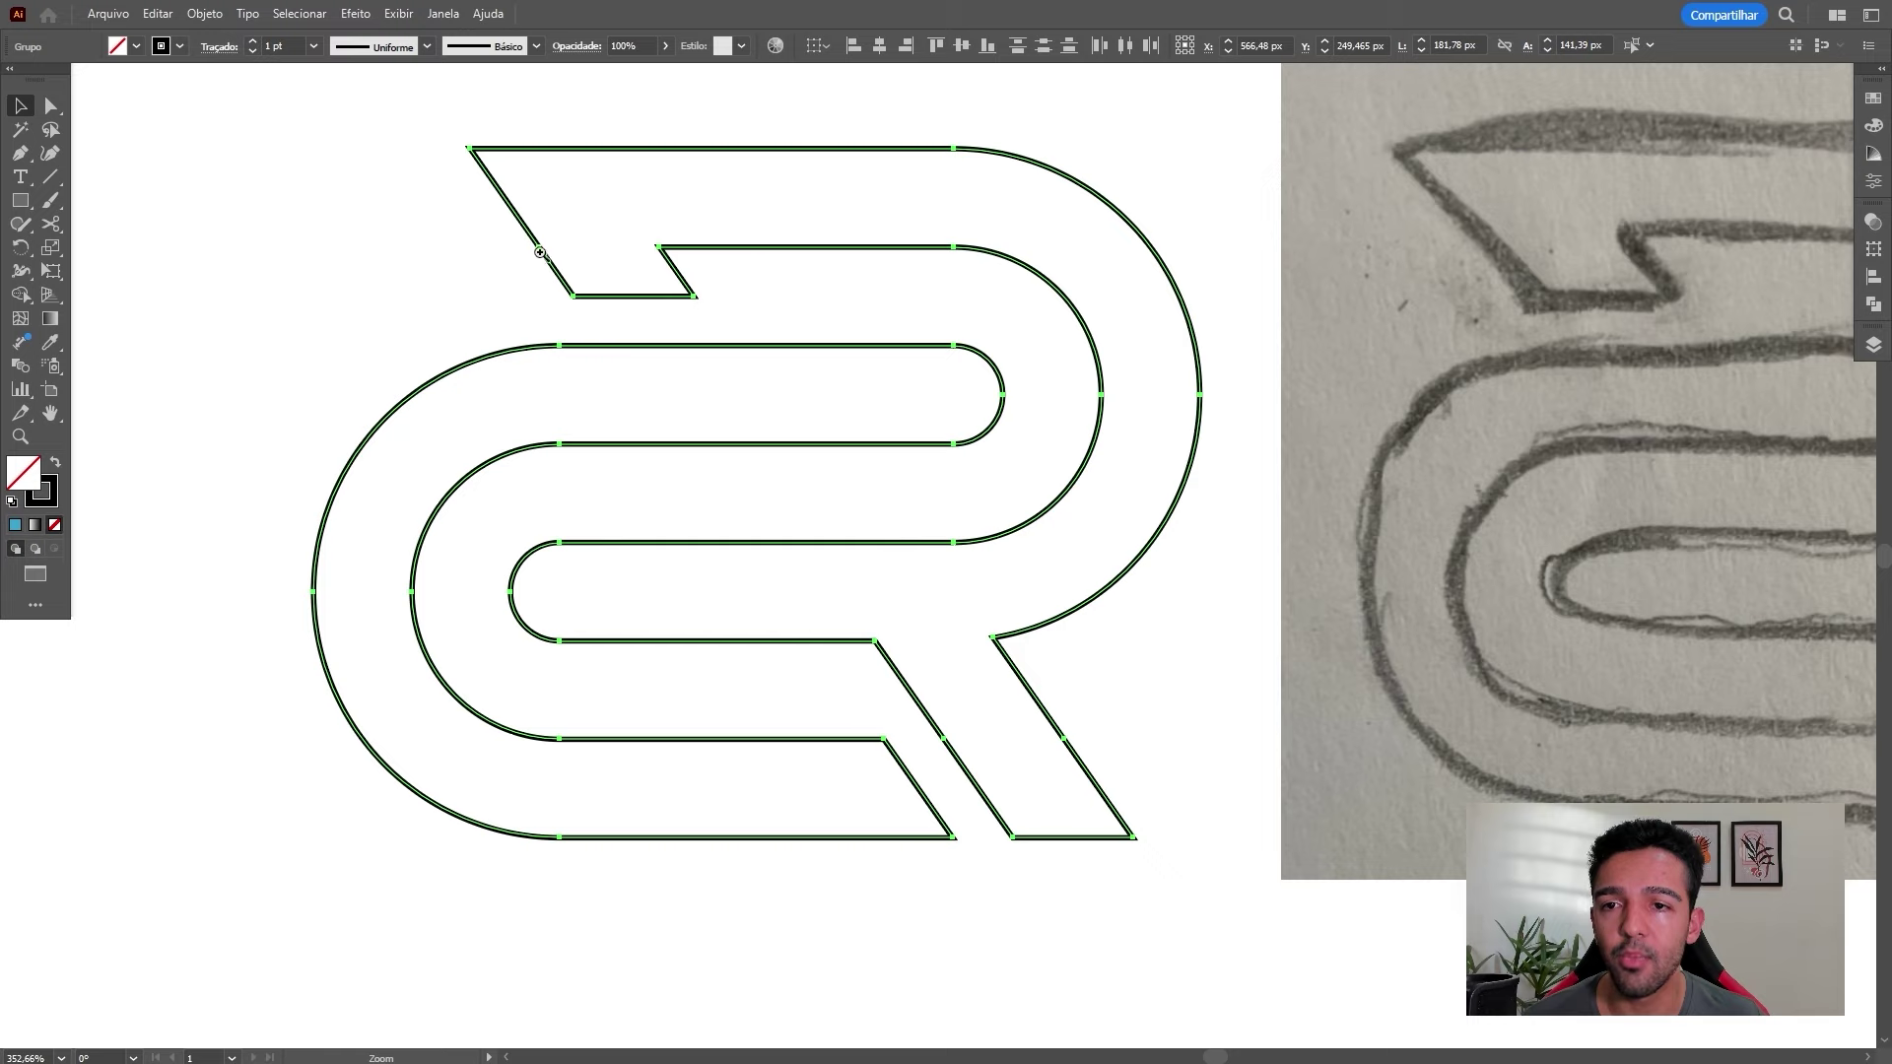
pyautogui.press('v')
pyautogui.scroll(3, 540, 203)
pyautogui.click(25, 155)
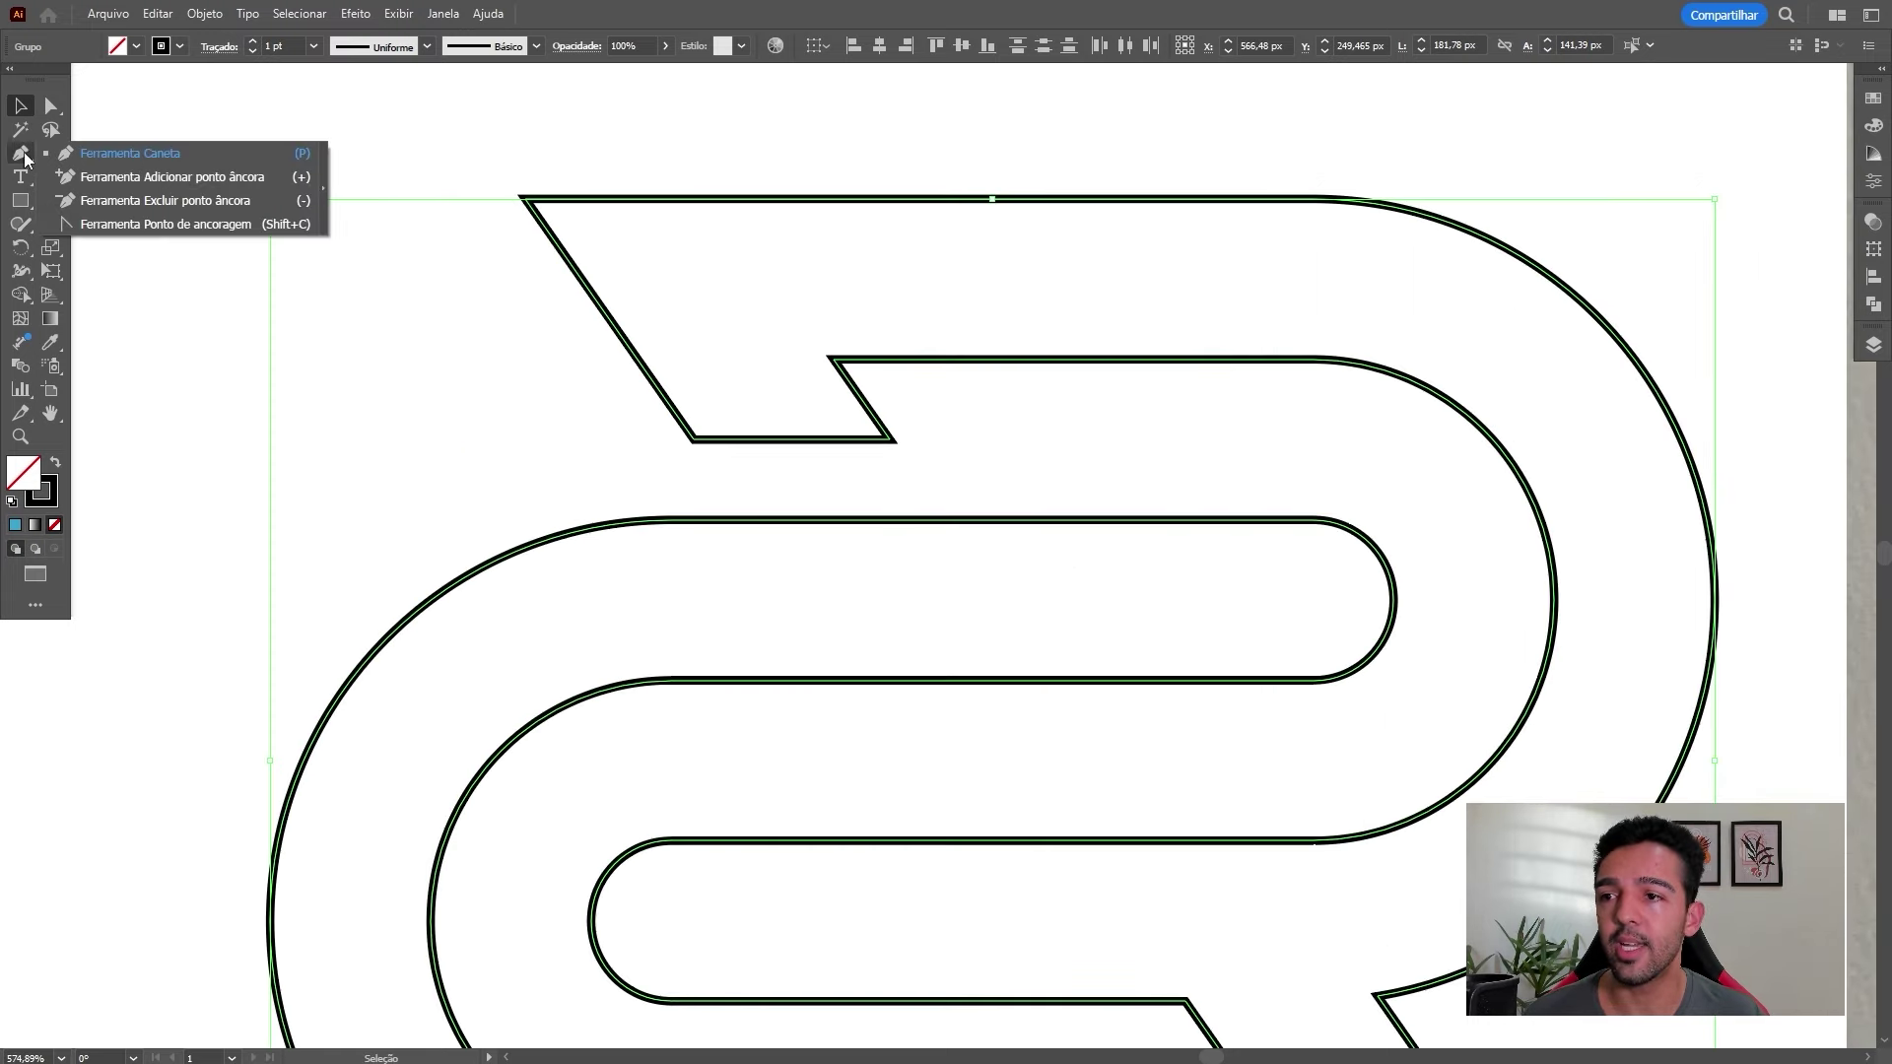
pyautogui.click(197, 204)
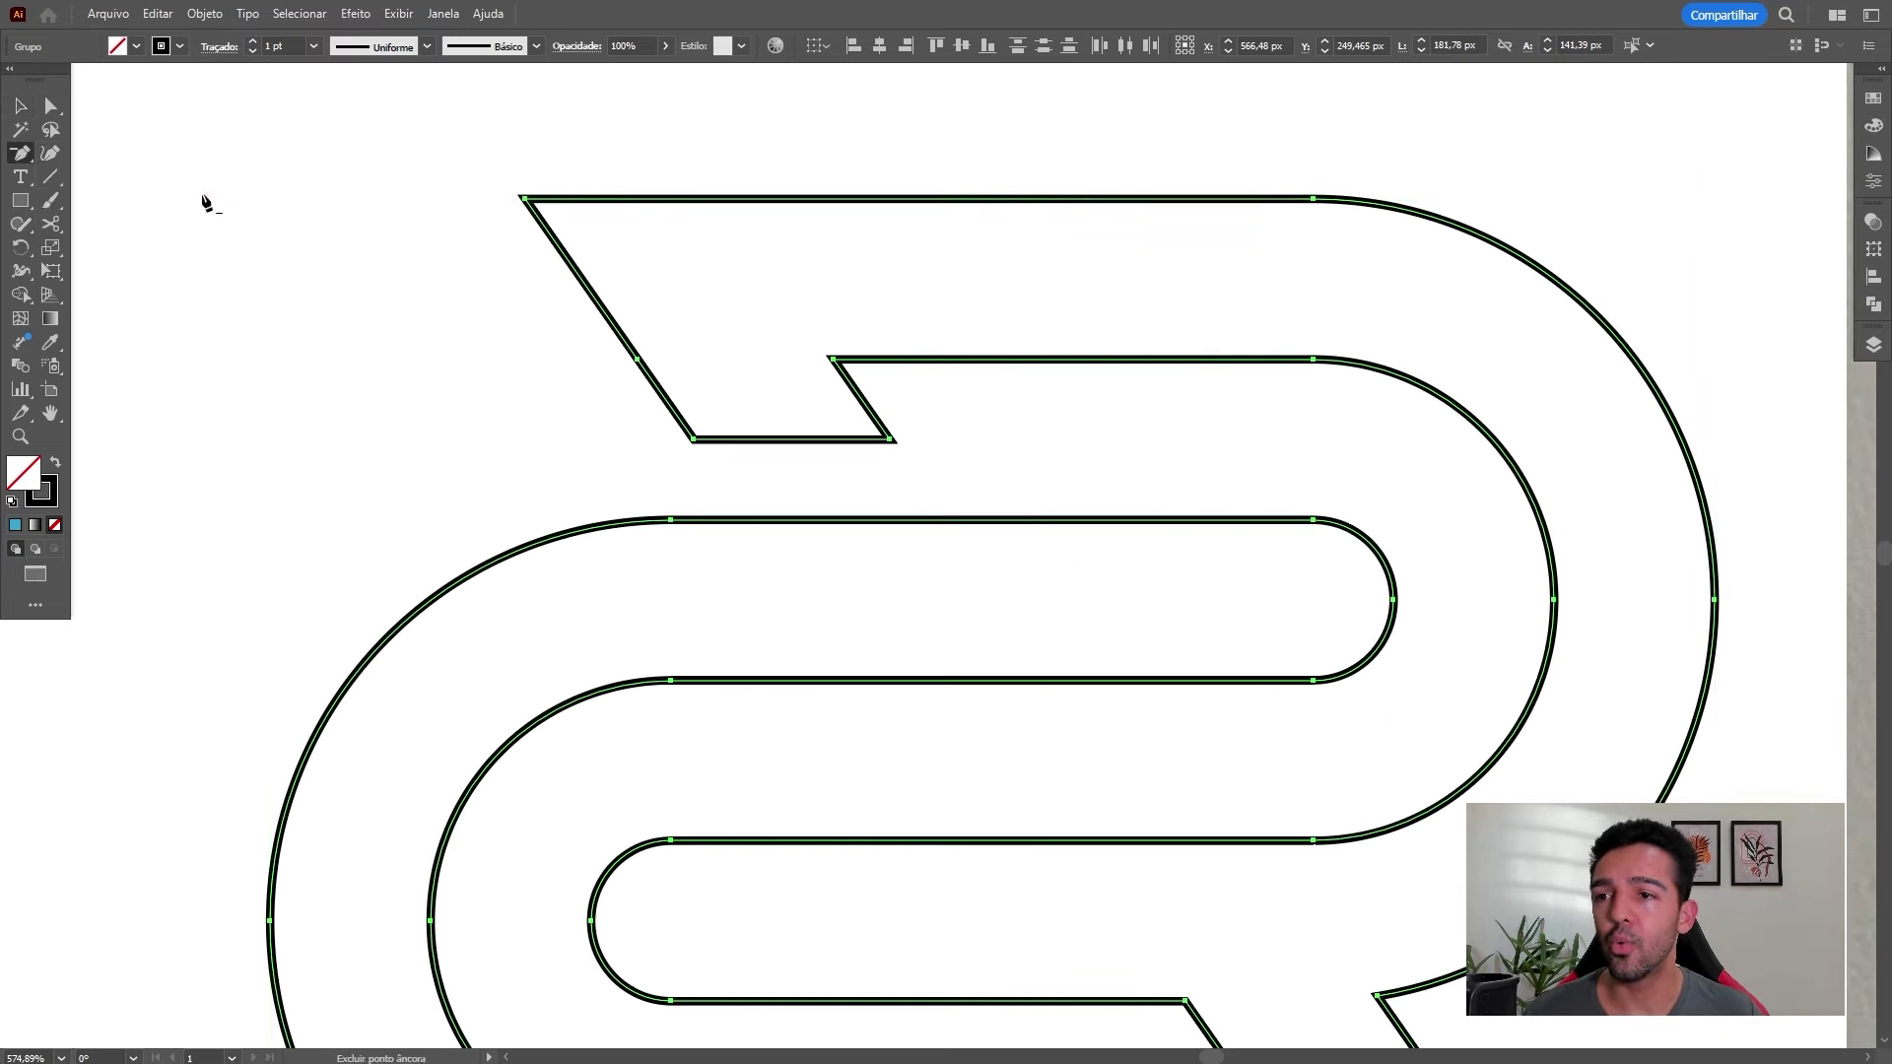
pyautogui.click(23, 148)
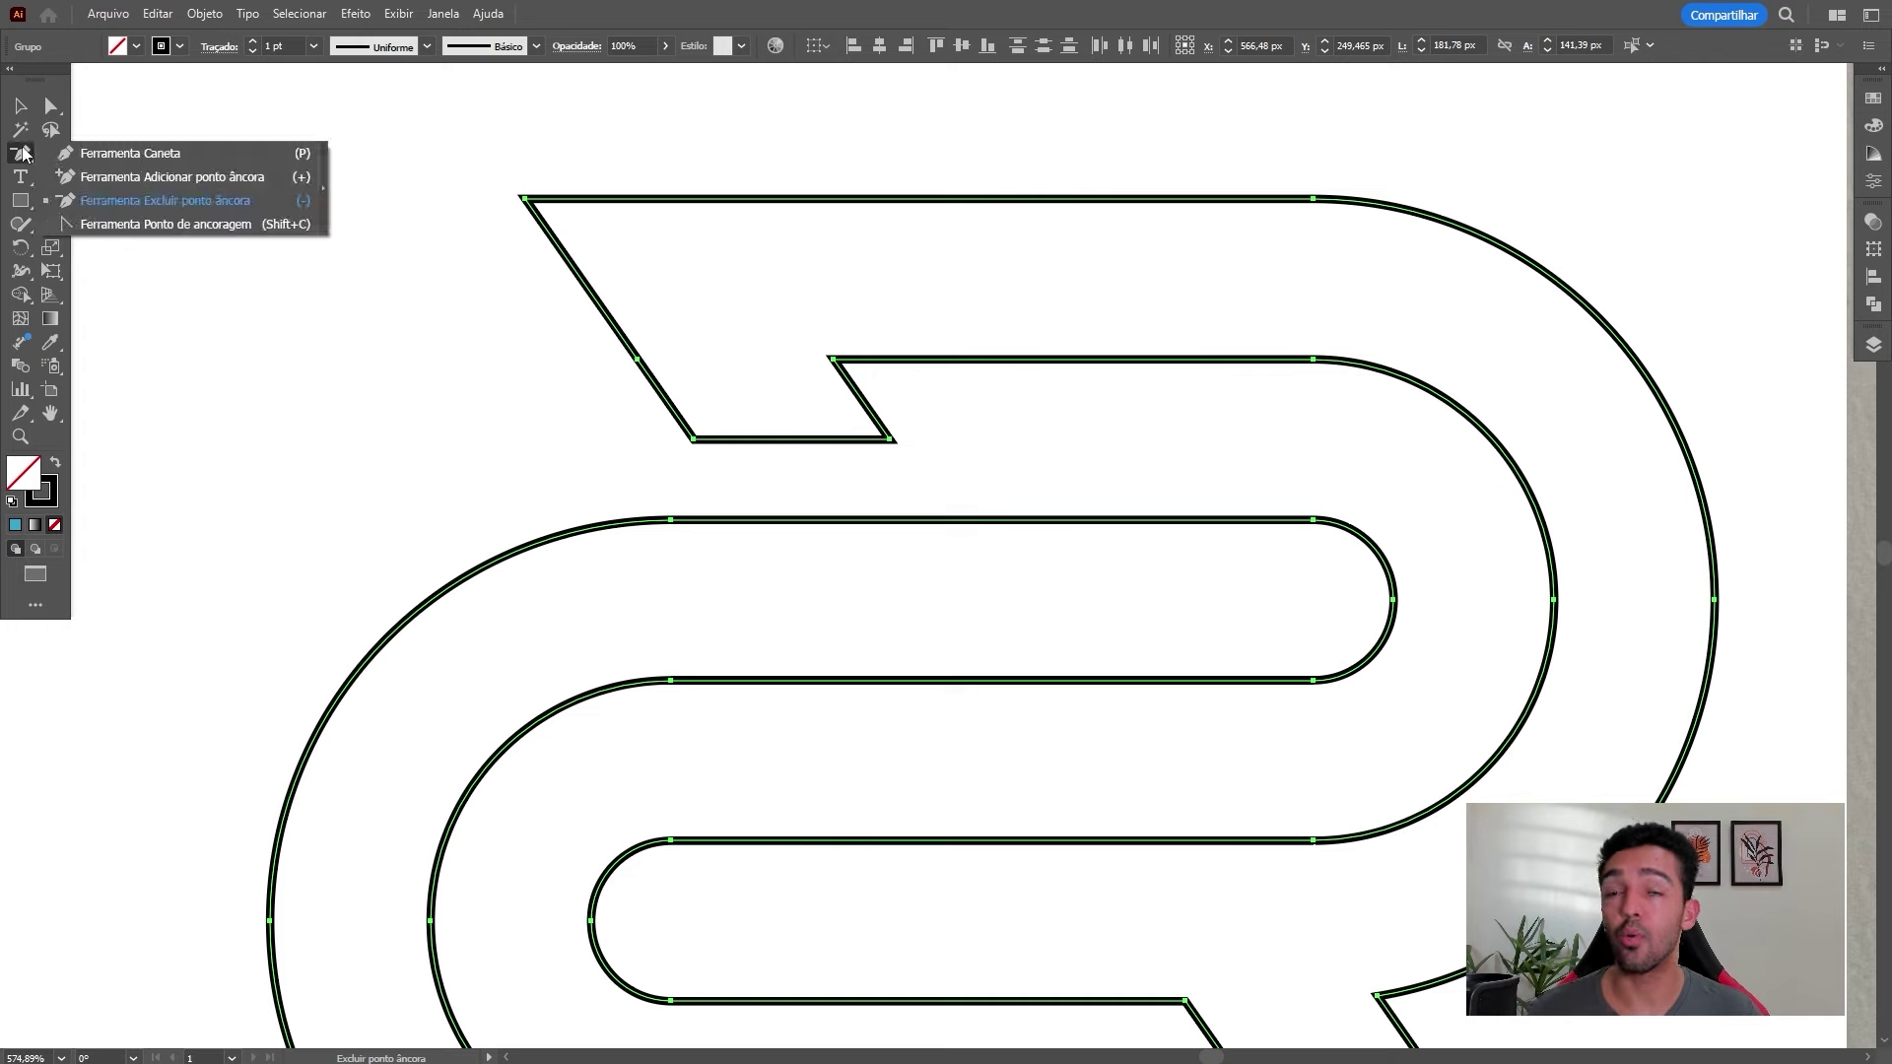
pyautogui.click(162, 200)
pyautogui.click(640, 362)
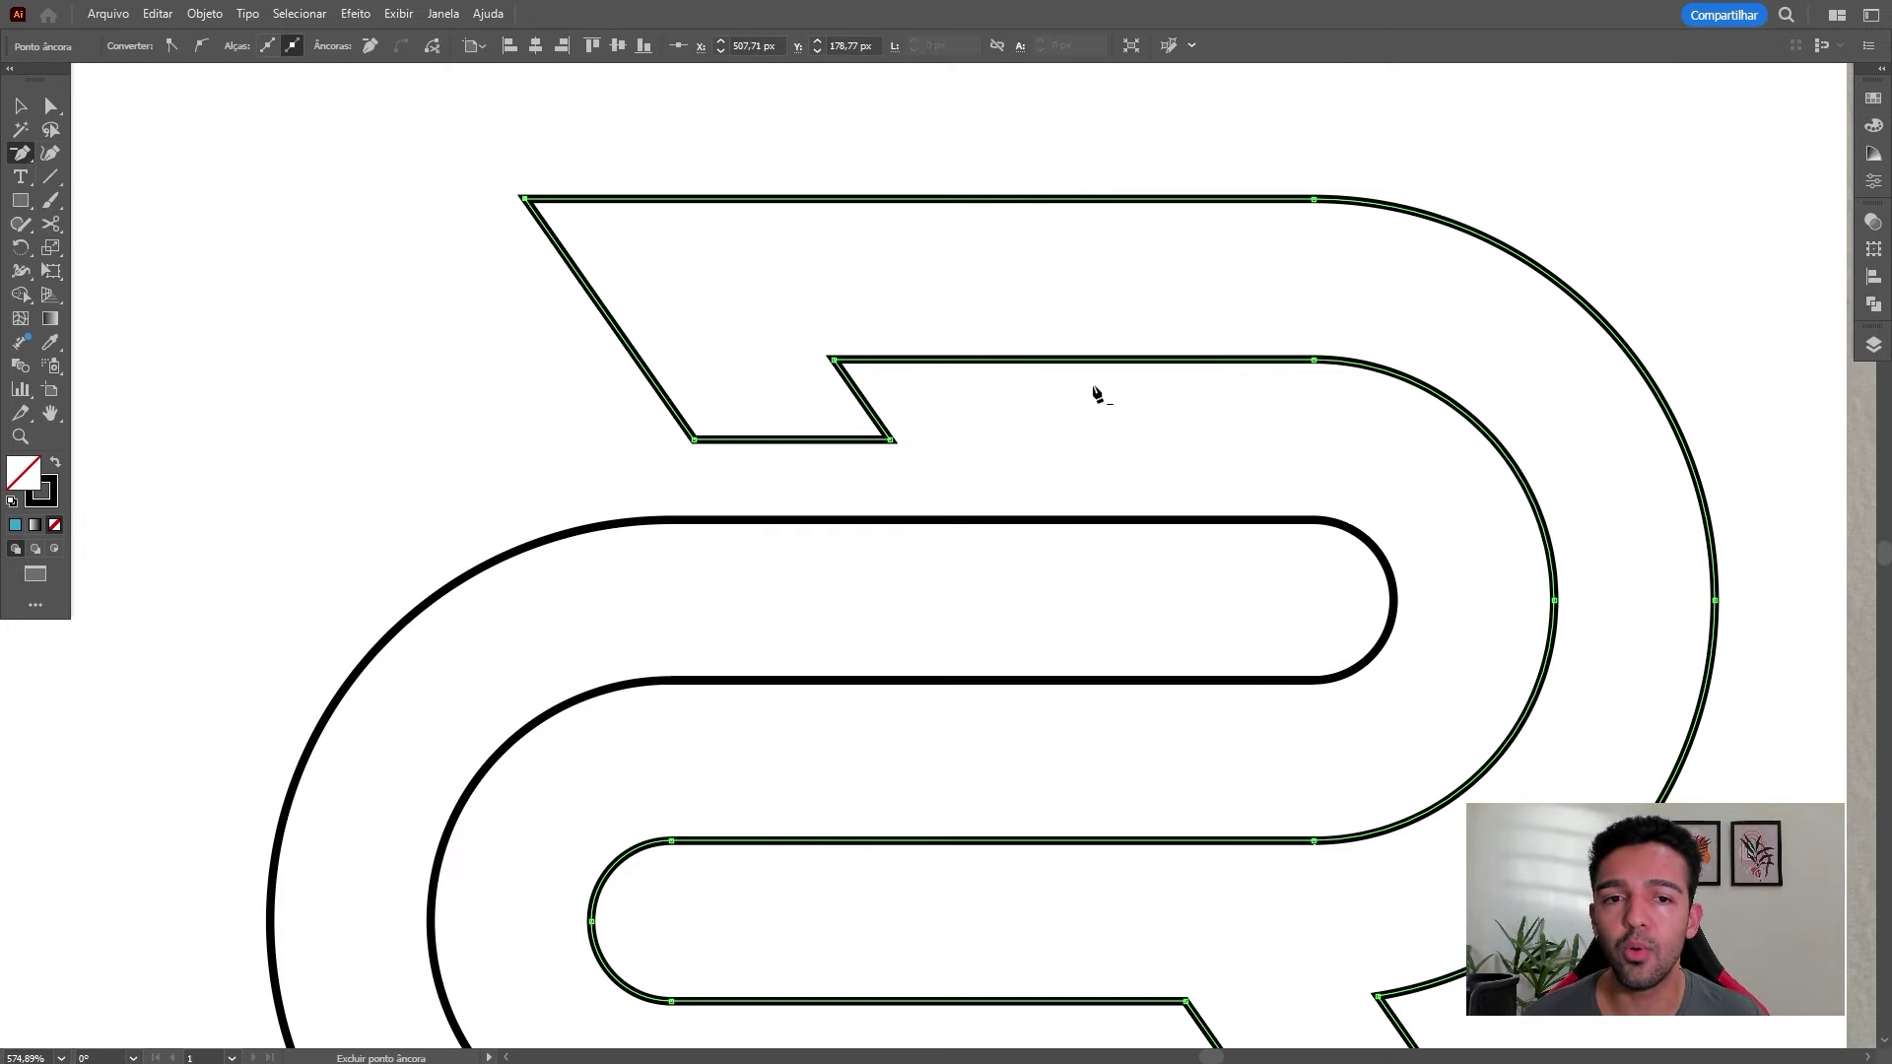
# Delete the extra anchor points midway along both edges of the diagonal leg
pyautogui.moveTo(1304, 338); pyautogui.dragTo(1183, 394)
pyautogui.moveTo(1164, 419); pyautogui.dragTo(1096, 226)
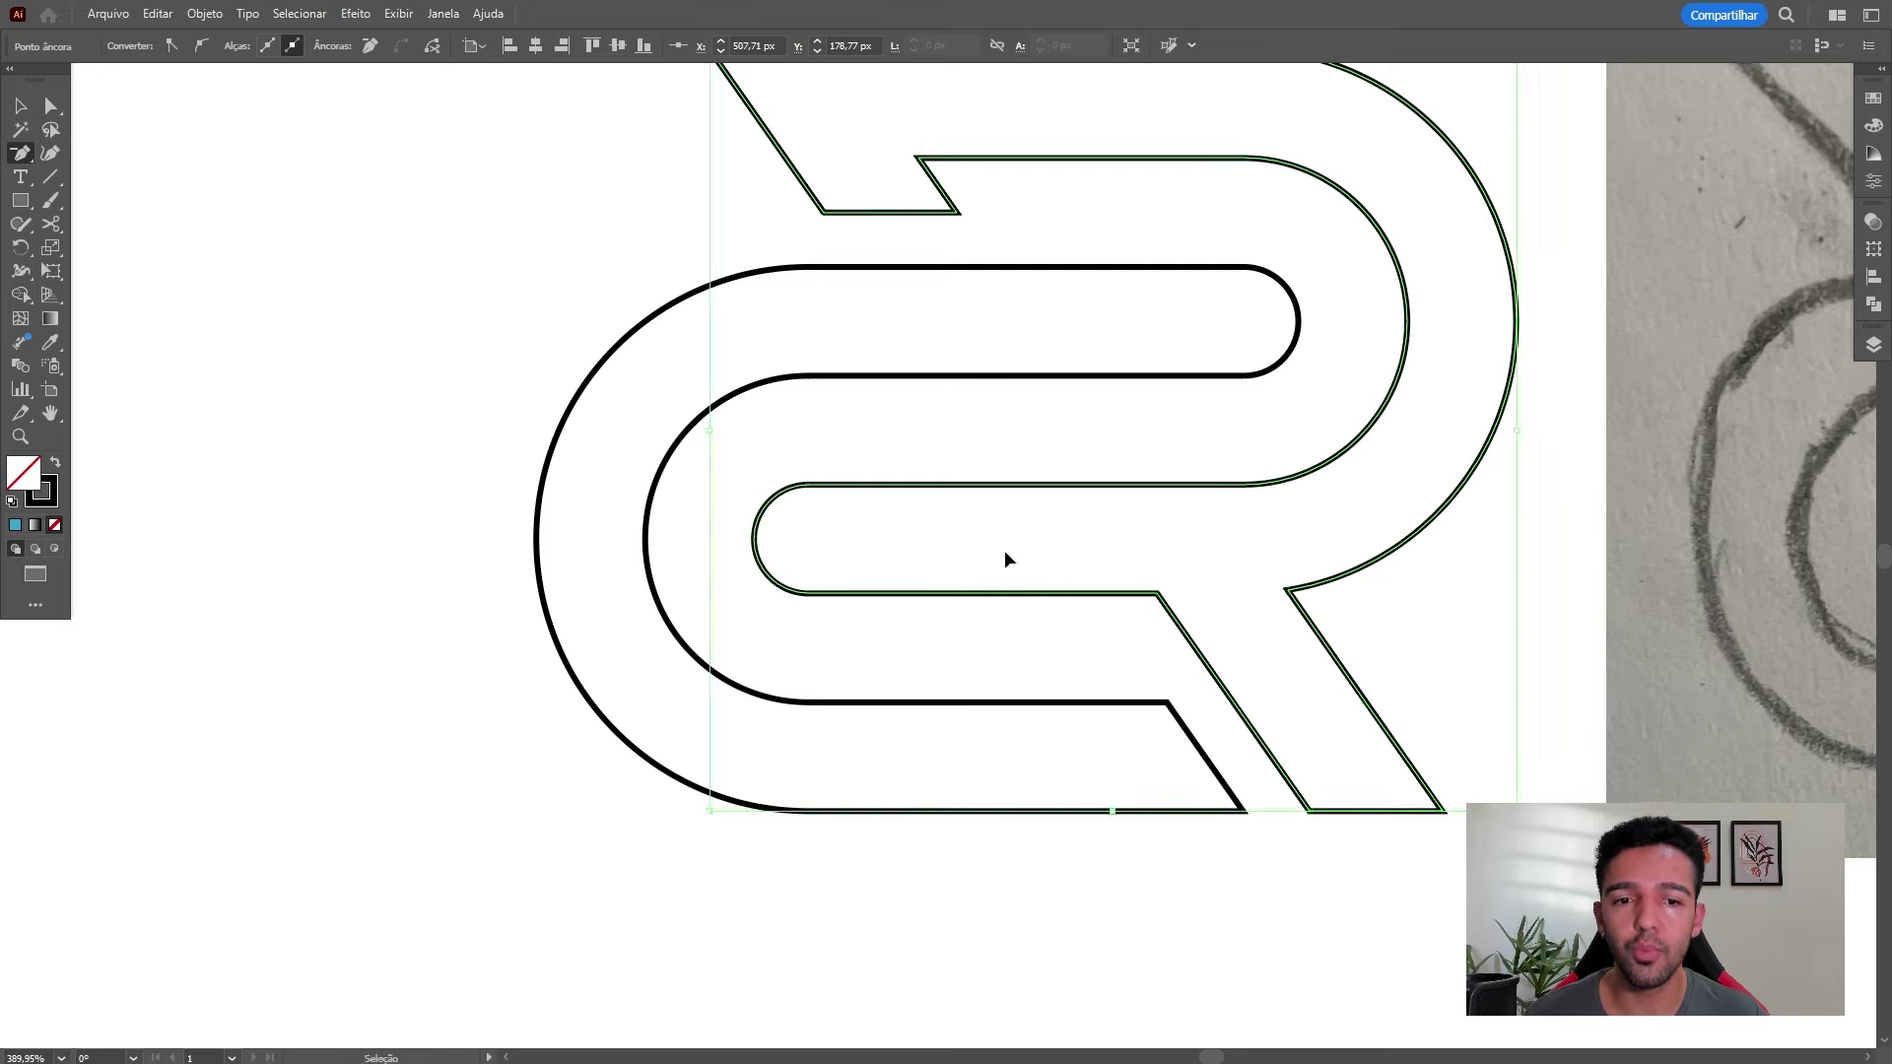
pyautogui.hotkey('ctrl', 'space')
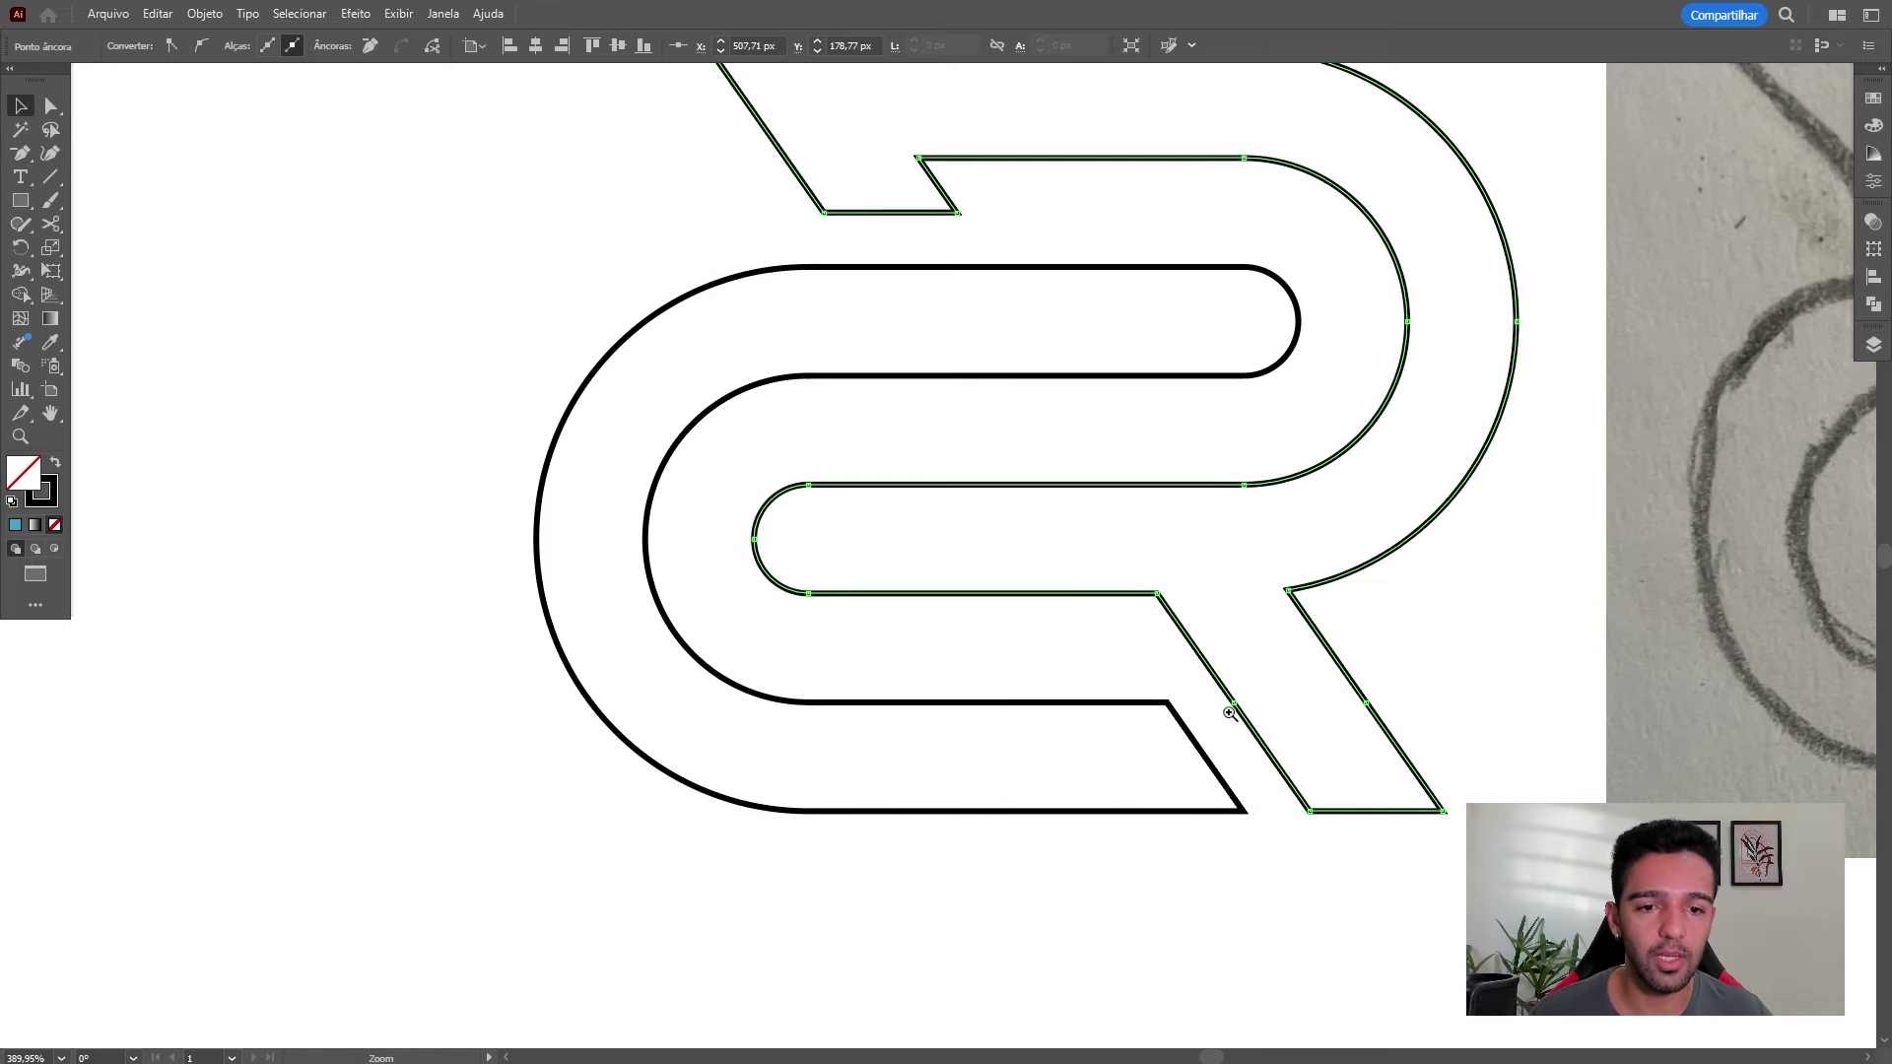
pyautogui.moveTo(1229, 712); pyautogui.dragTo(1330, 713)
pyautogui.click(1141, 712)
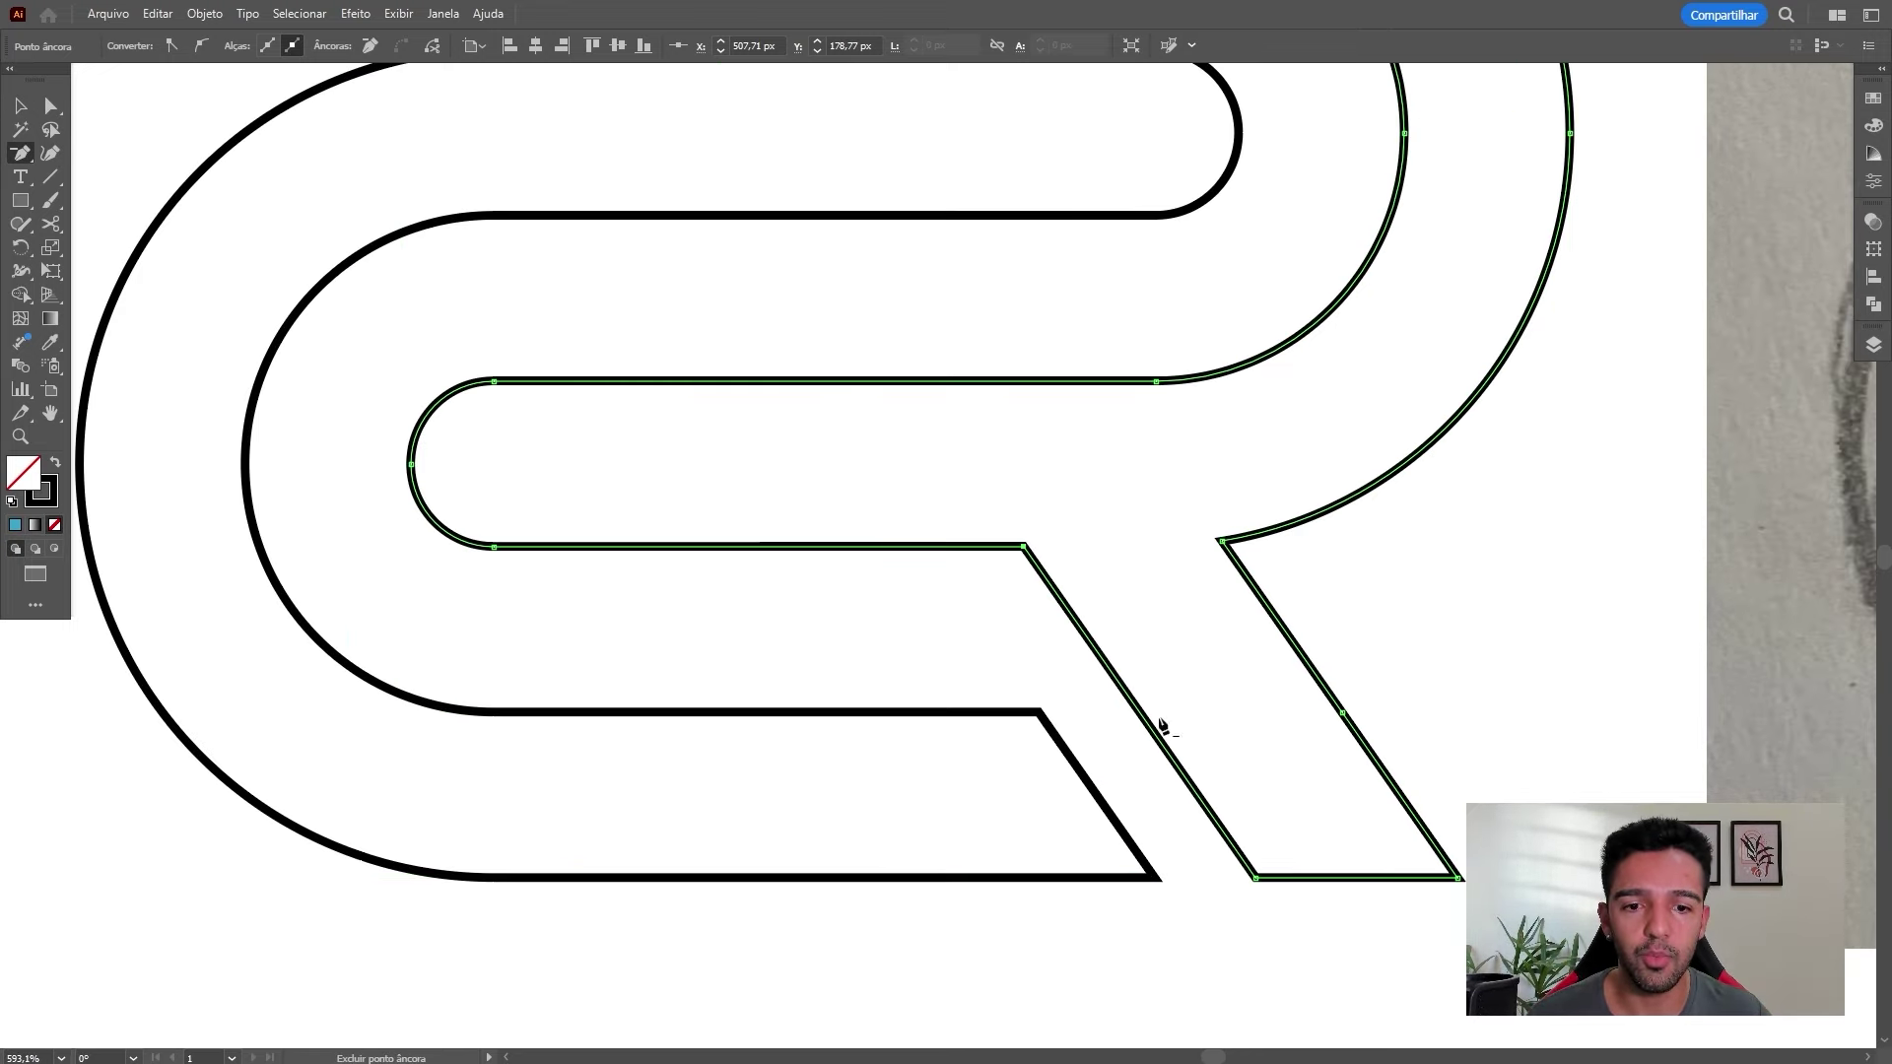
pyautogui.hotkey('ctrl', '0')
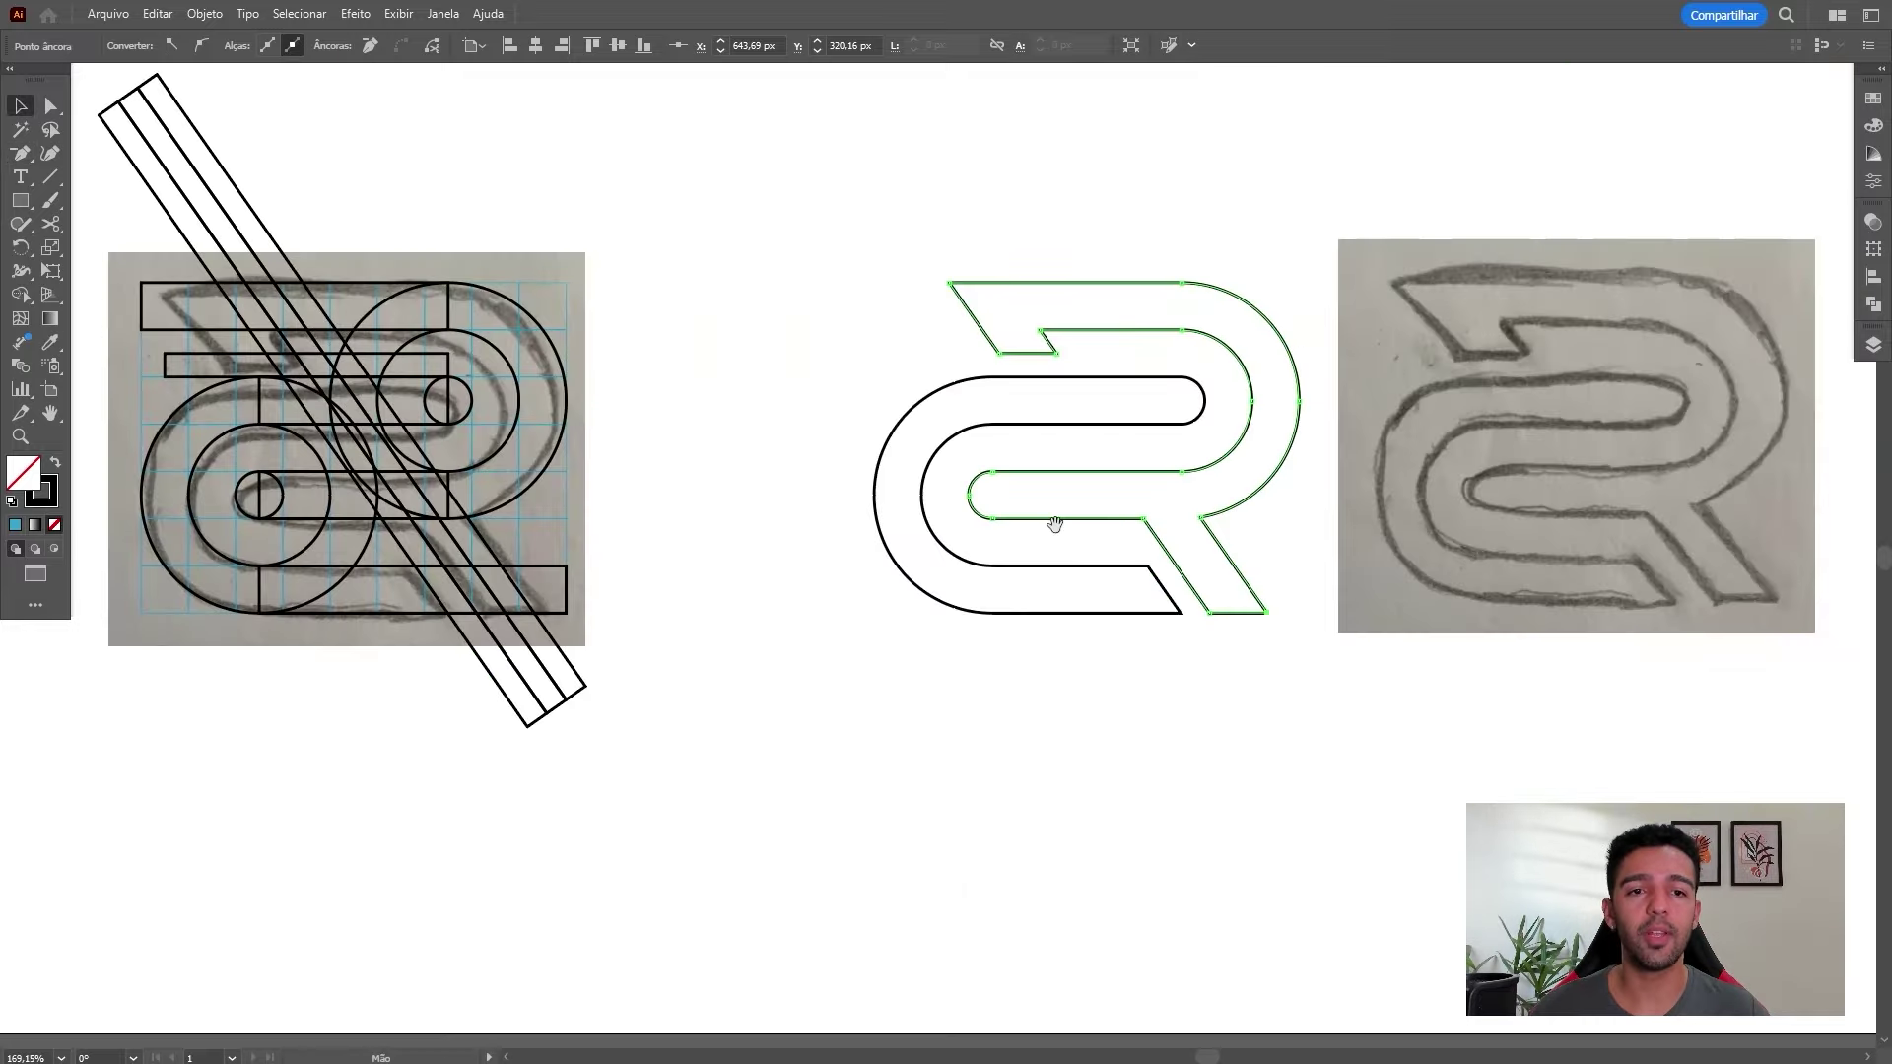
# Select the whole monogram and give it a solid black fill with no stroke
pyautogui.click(1109, 281)
pyautogui.scroll(4, 1109, 271)
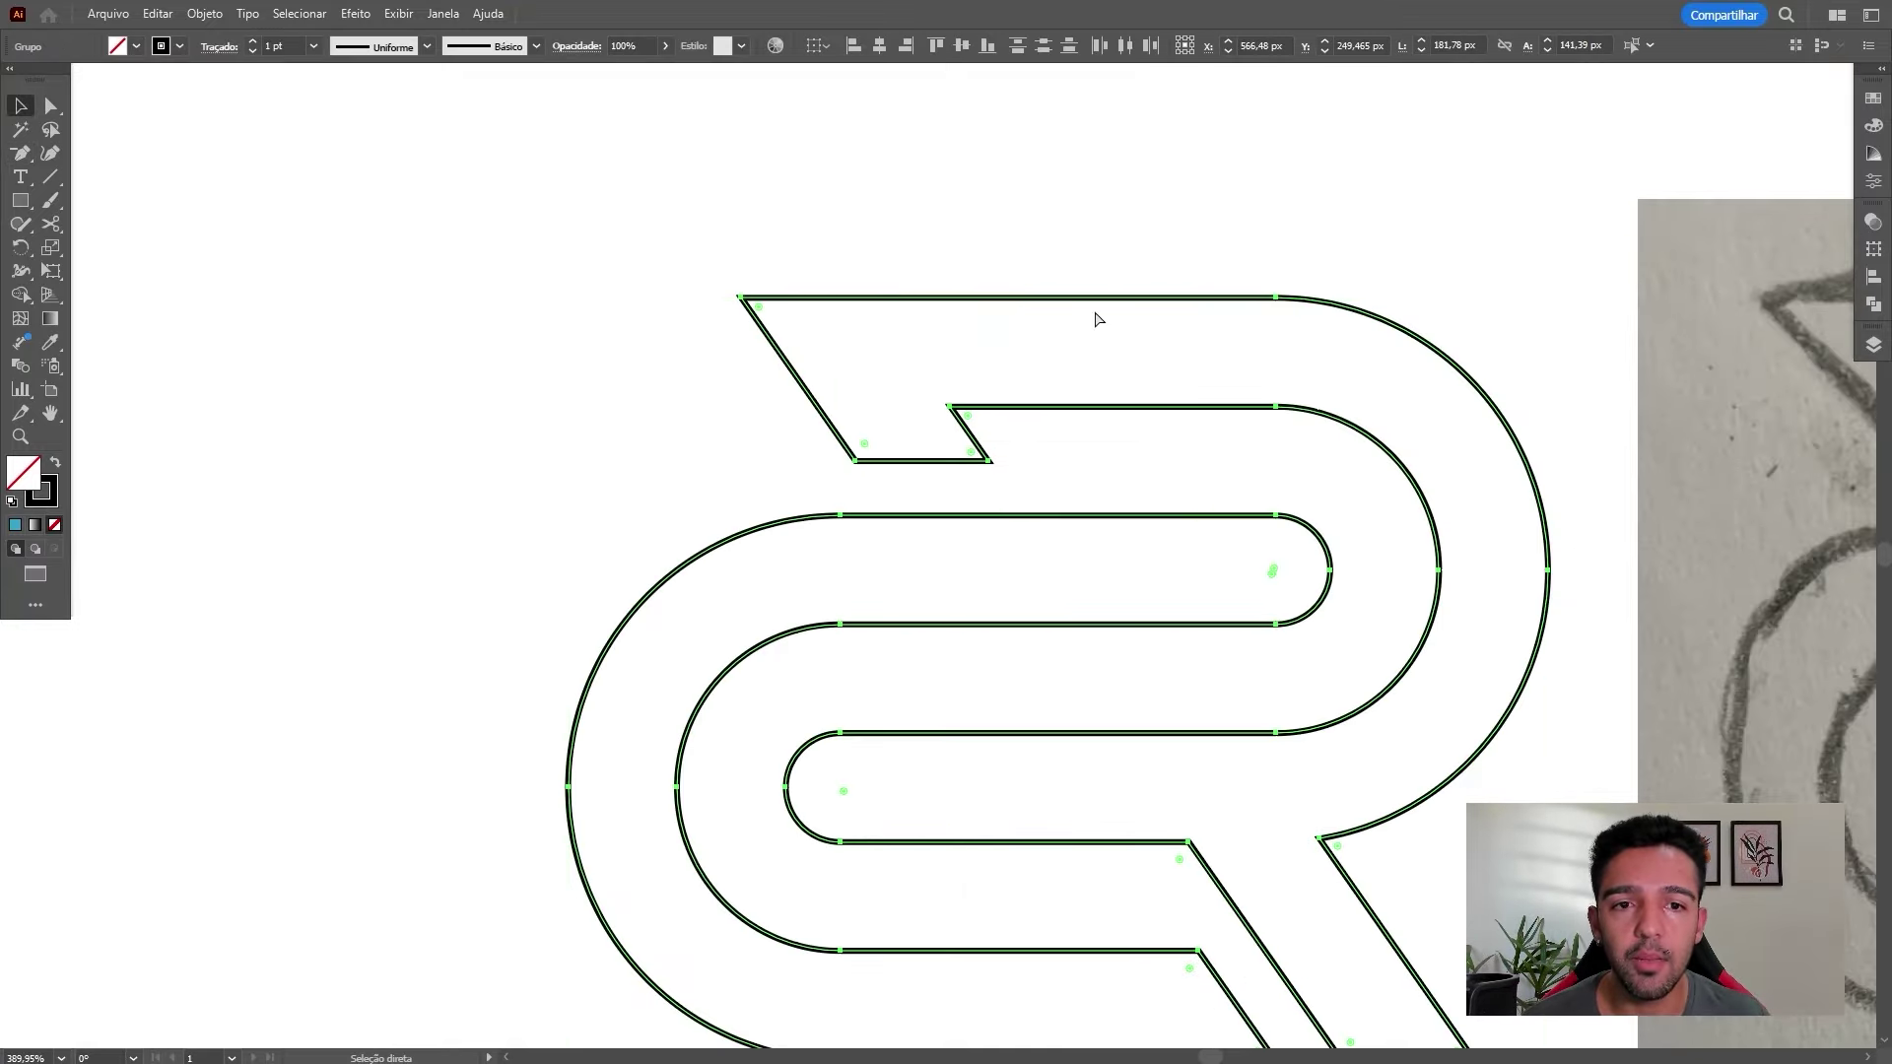
pyautogui.scroll(-3, 1300, 387)
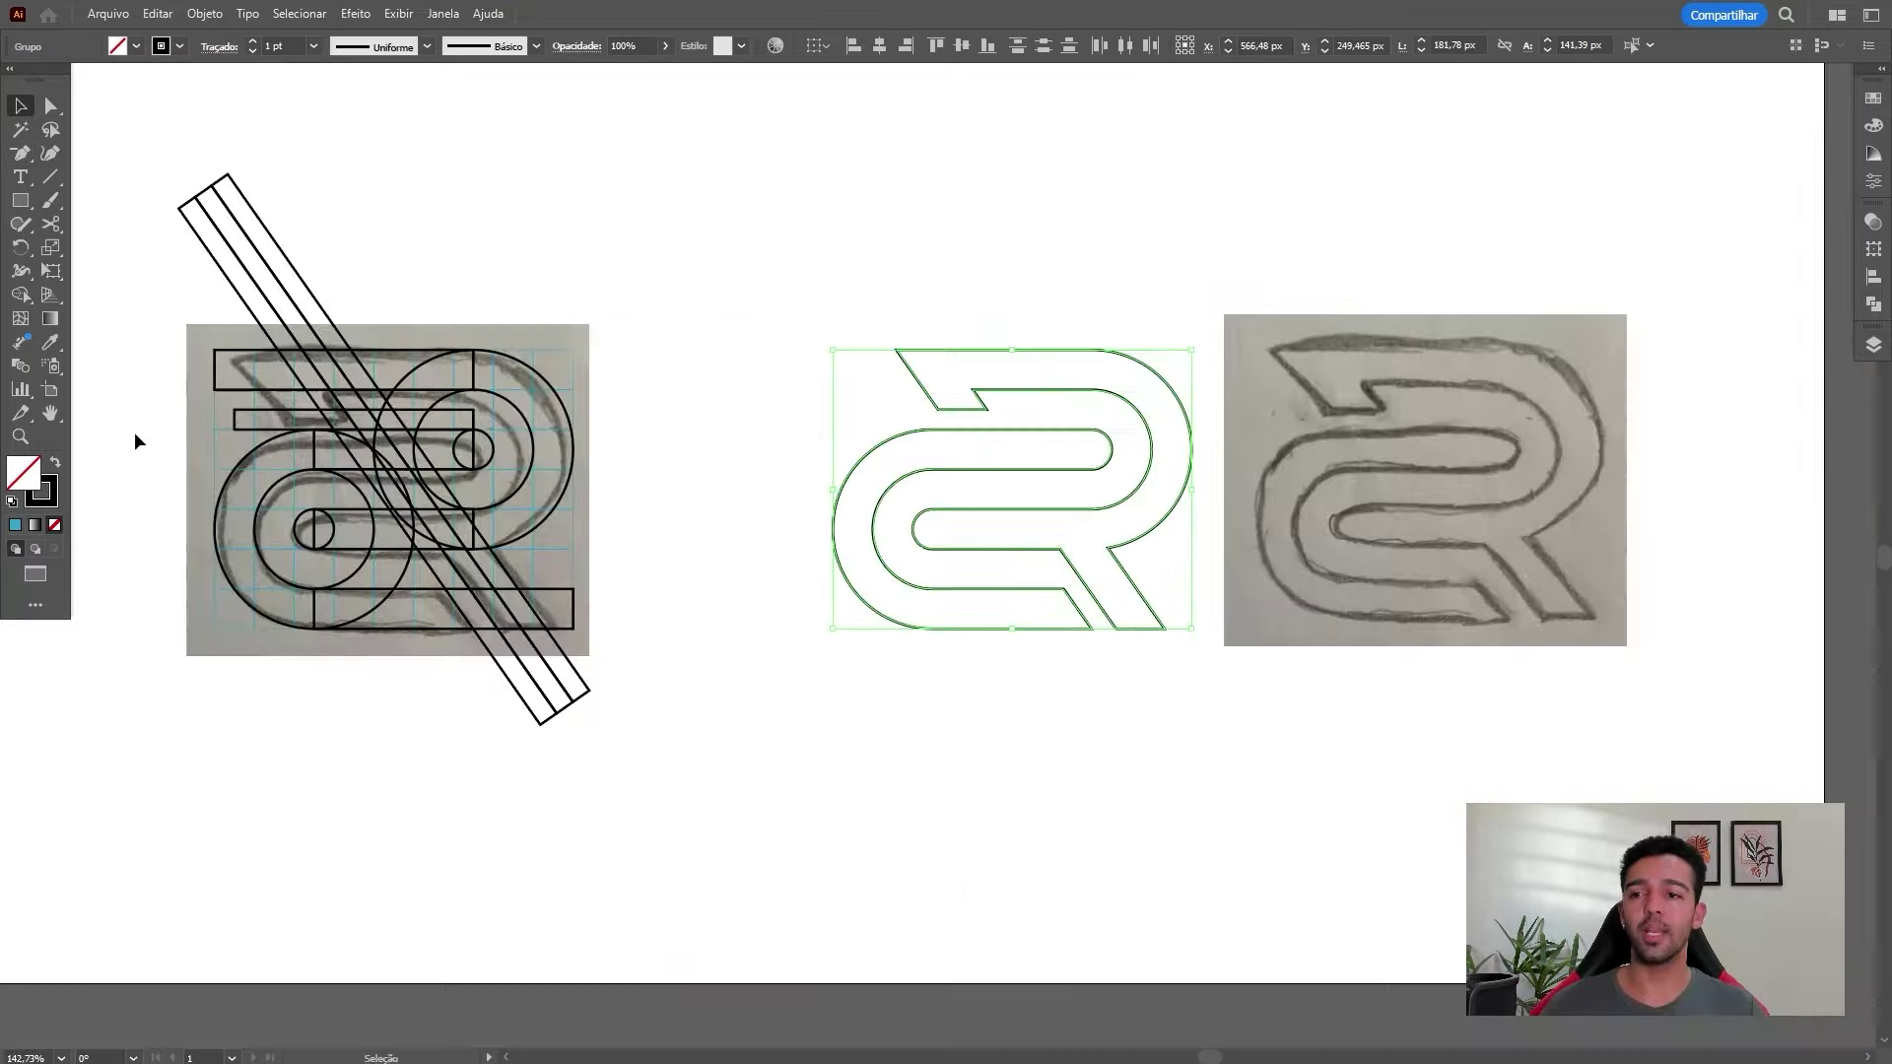
pyautogui.click(57, 469)
pyautogui.click(45, 501)
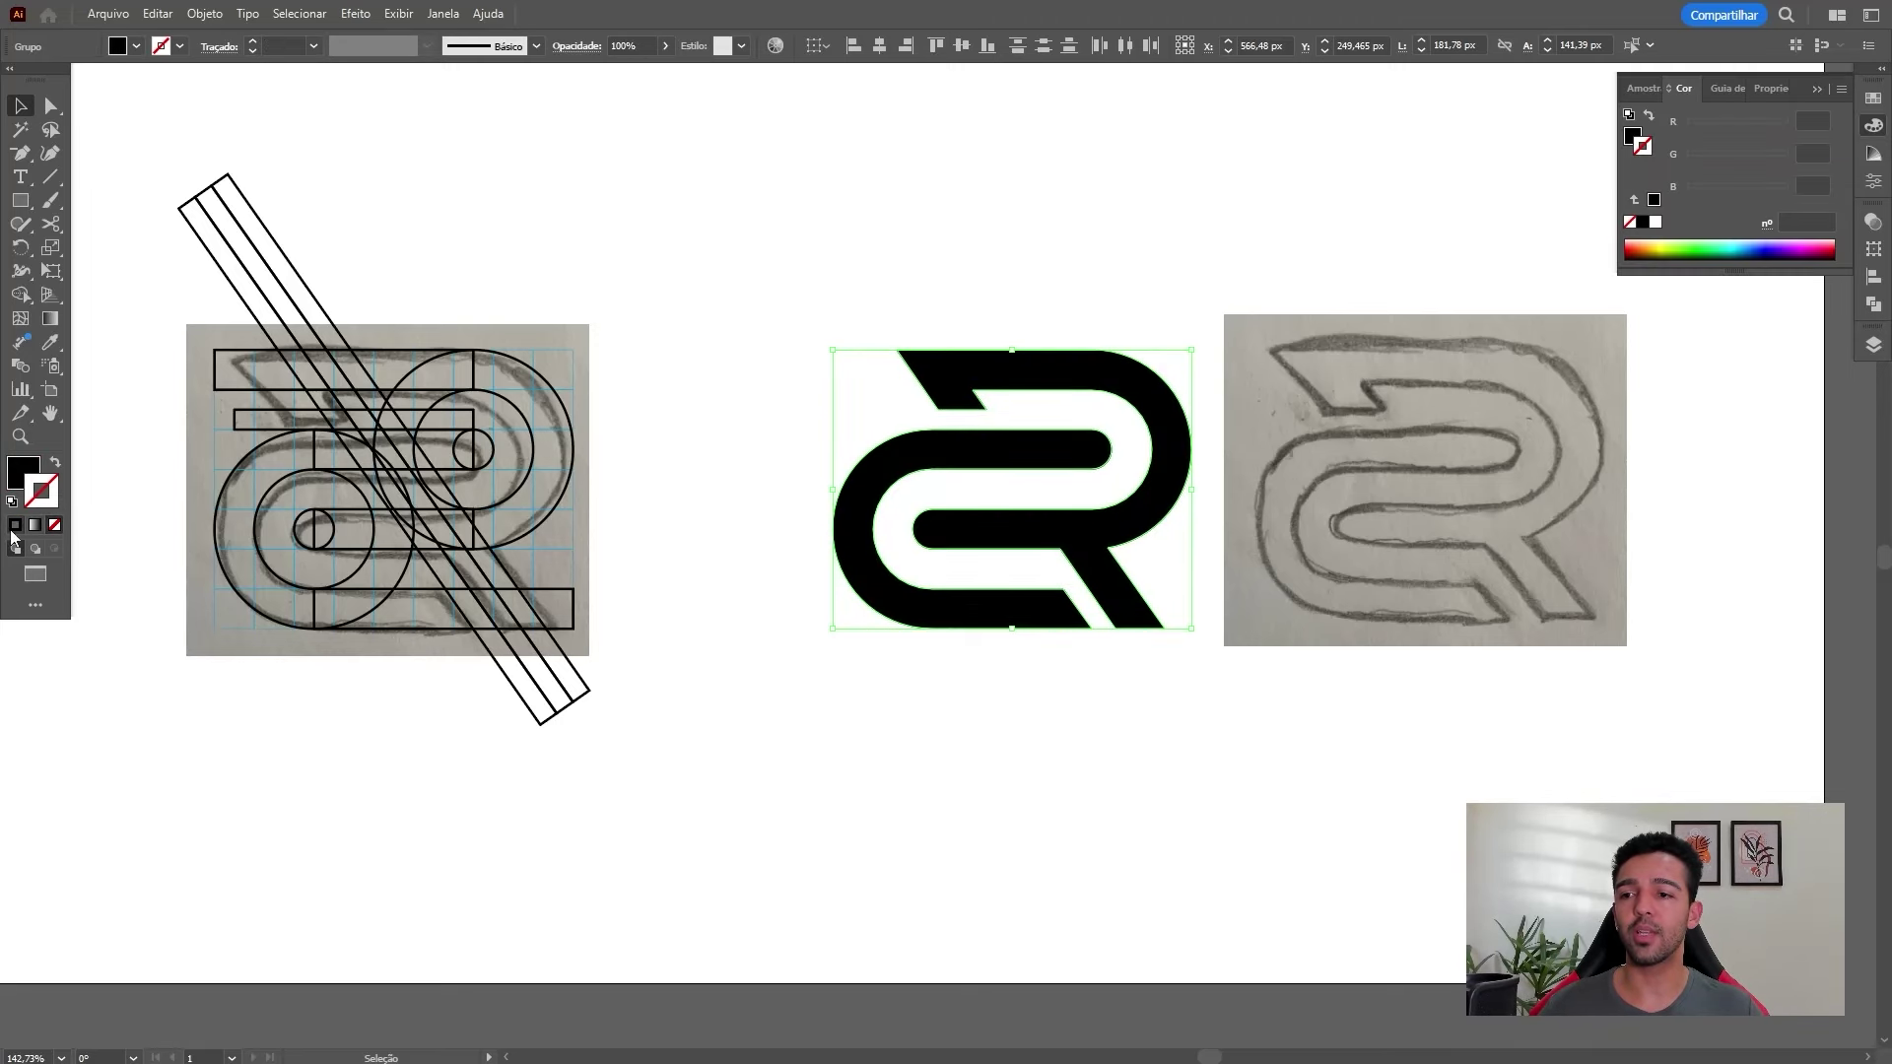
pyautogui.click(15, 525)
pyautogui.click(57, 532)
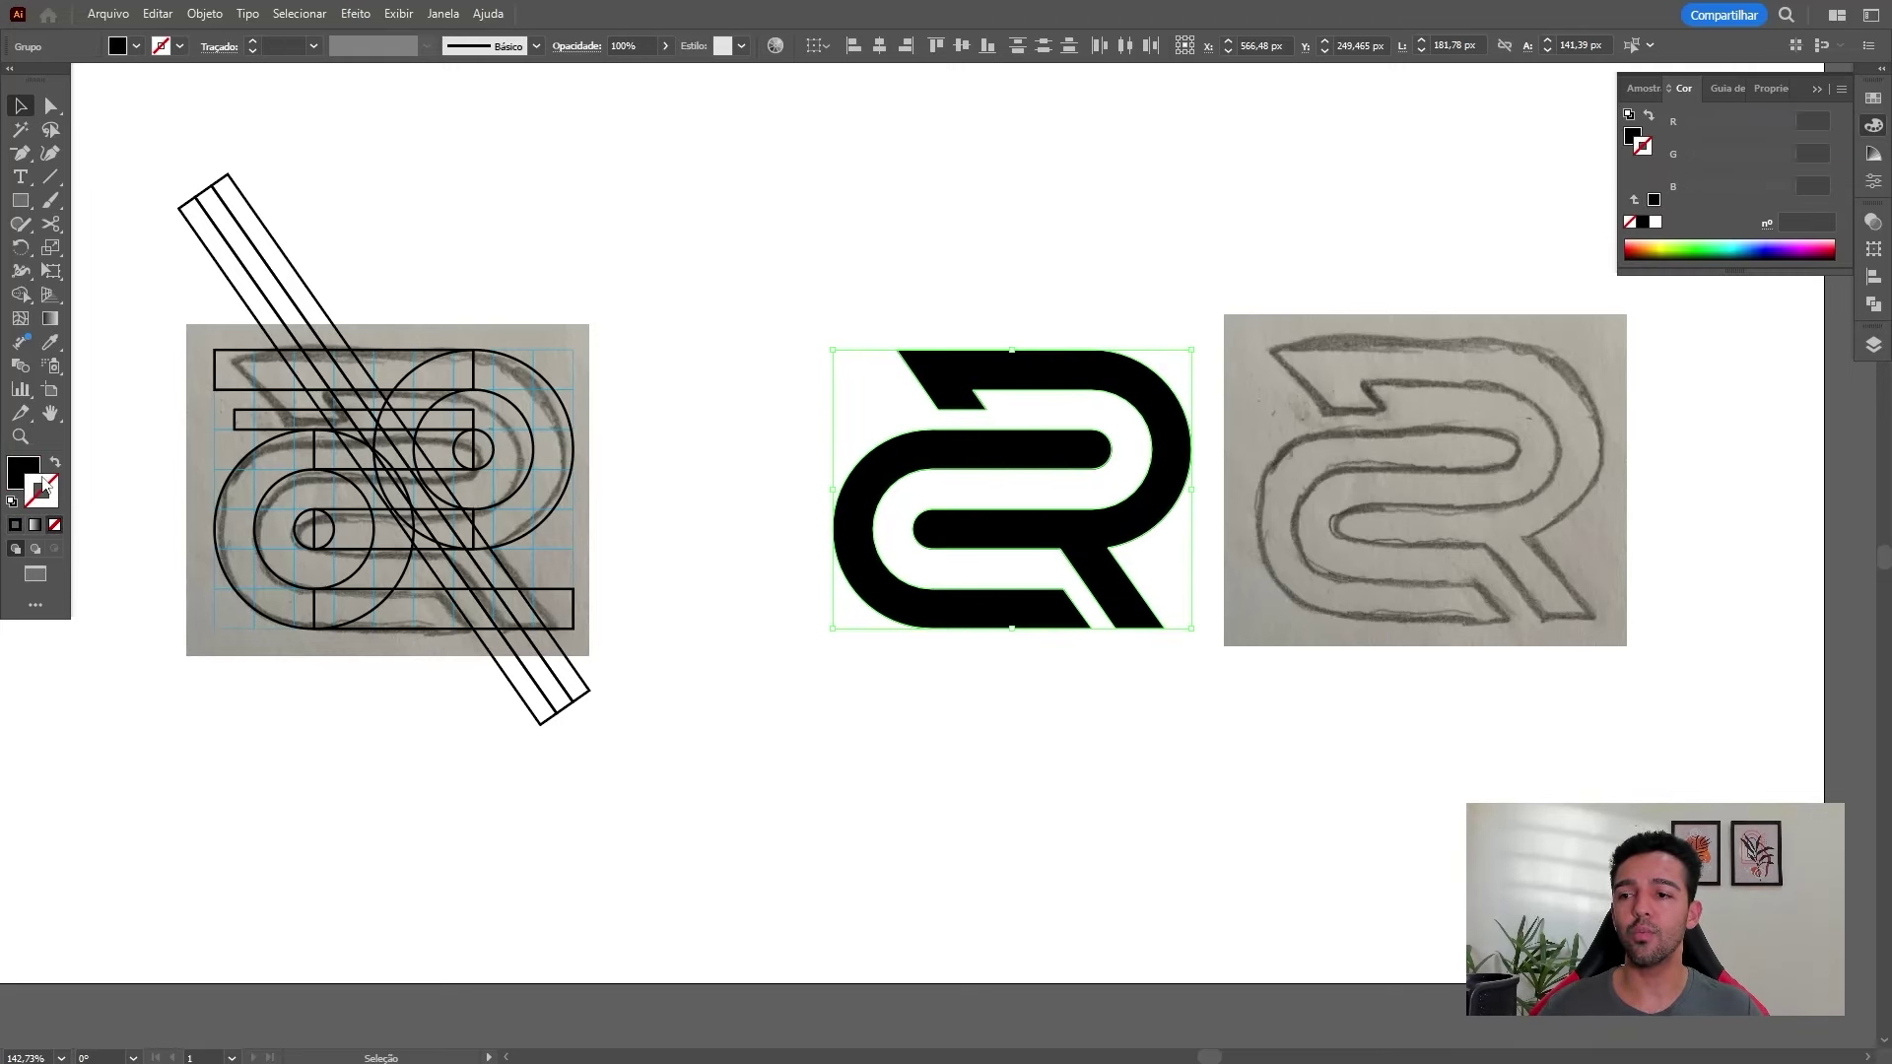
pyautogui.click(1081, 573)
pyautogui.moveTo(1081, 574); pyautogui.dragTo(1204, 731)
pyautogui.hotkey('ctrl', 'z')
pyautogui.press('v')
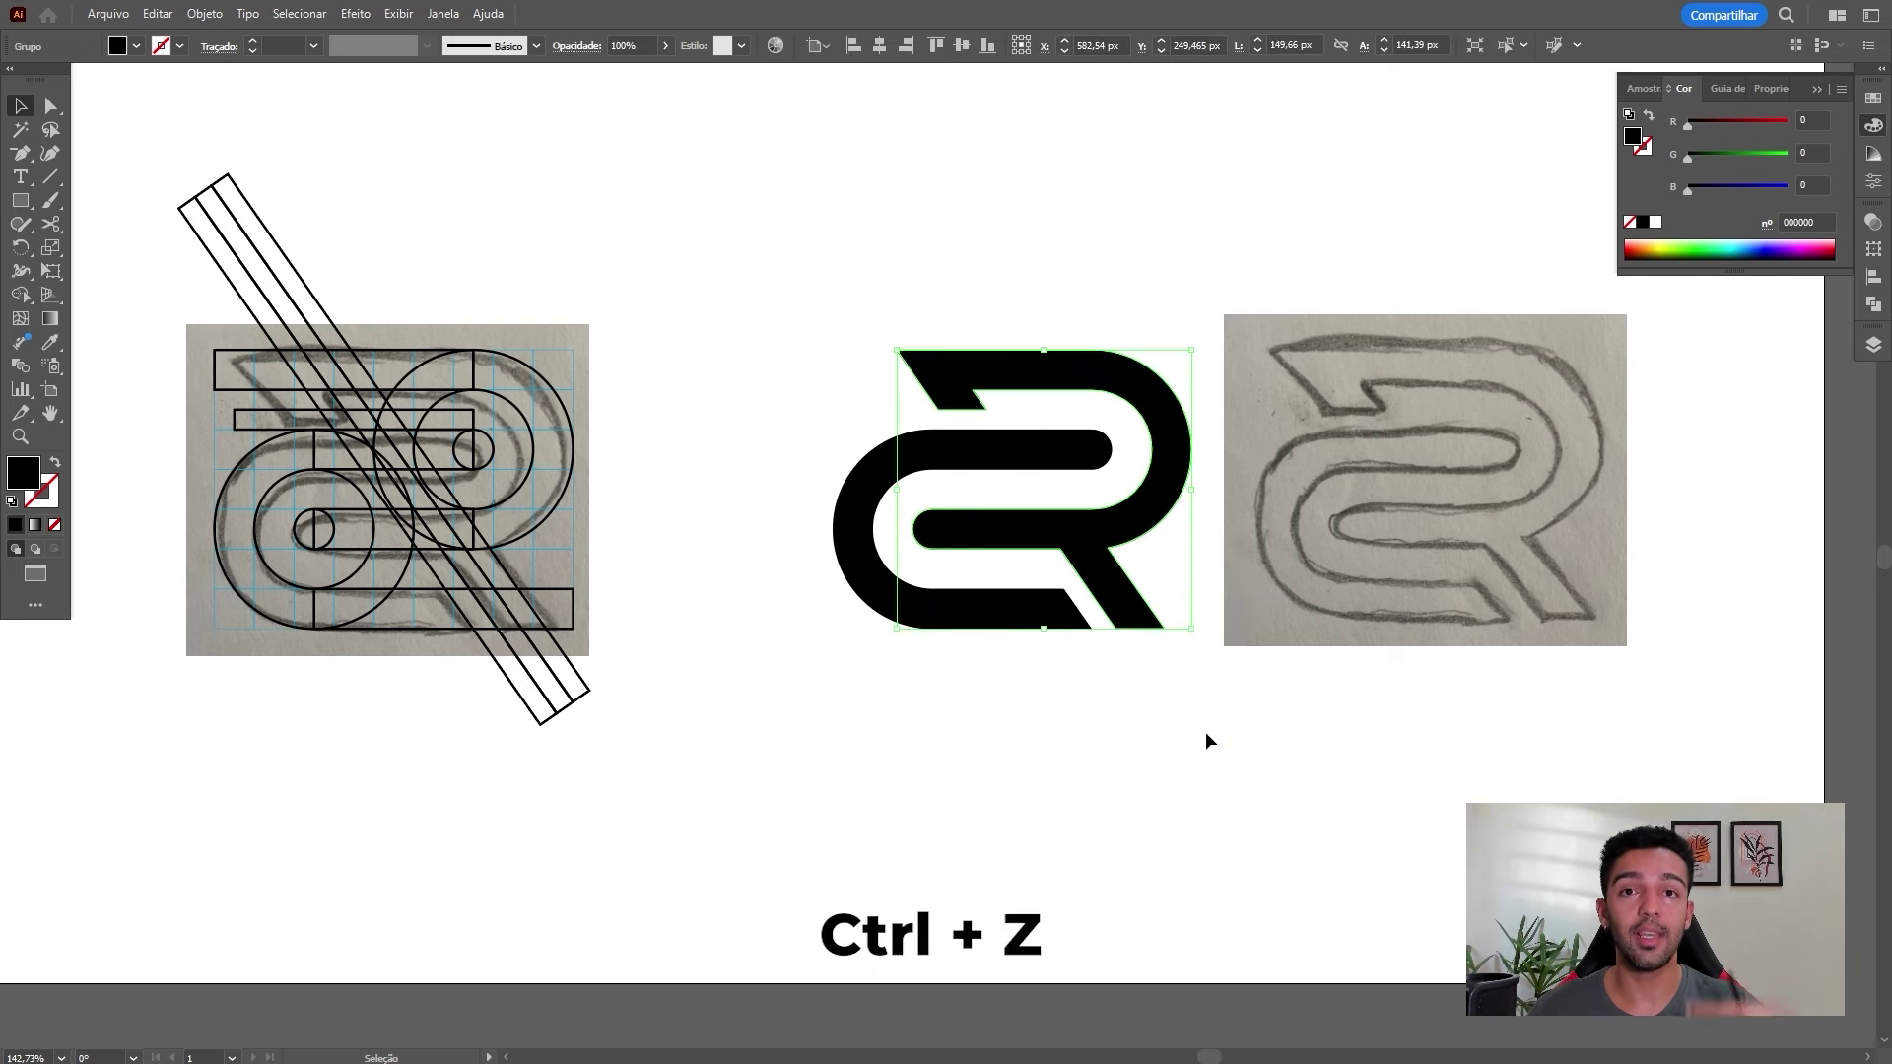
pyautogui.press('a')
pyautogui.click(951, 227)
pyautogui.moveTo(818, 234); pyautogui.dragTo(1138, 749)
pyautogui.click(1059, 772)
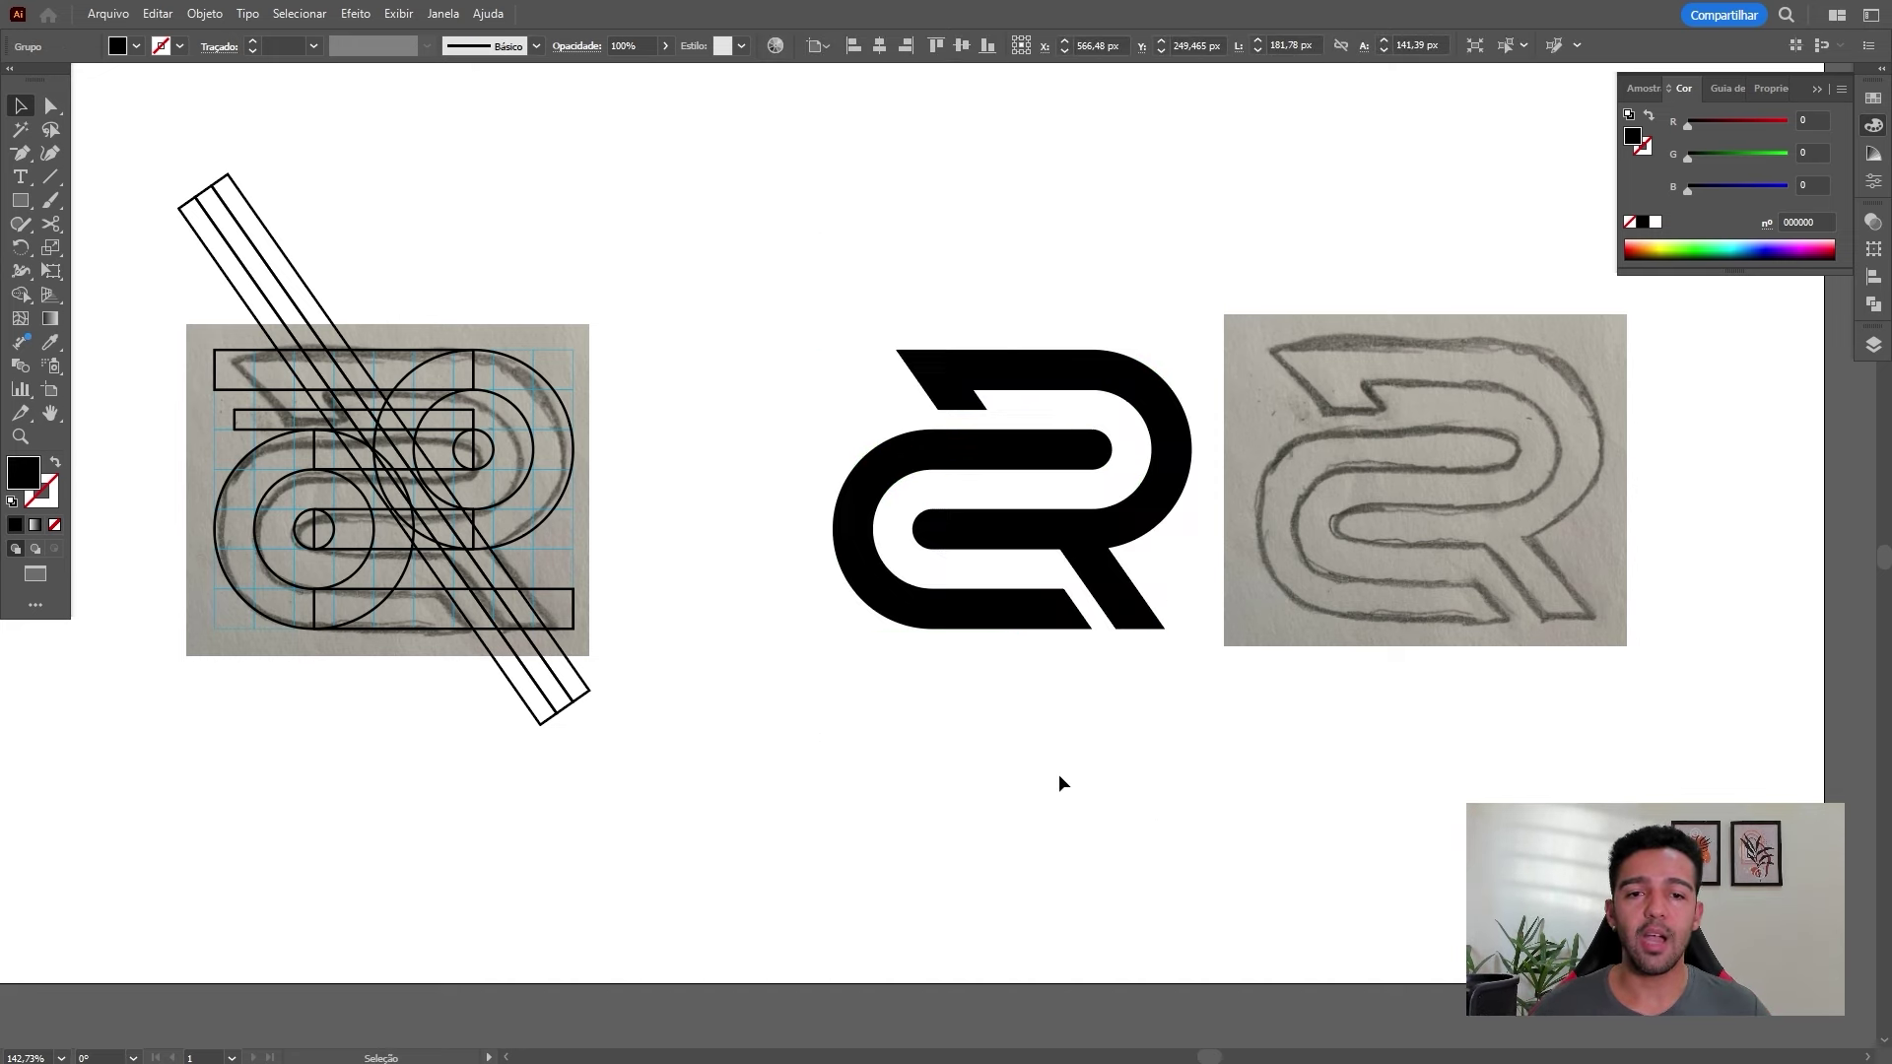
# Examine the grid construction over the original sketch and compare it with the finished black monogram and the reference sketch
pyautogui.press('v')
pyautogui.press('z')
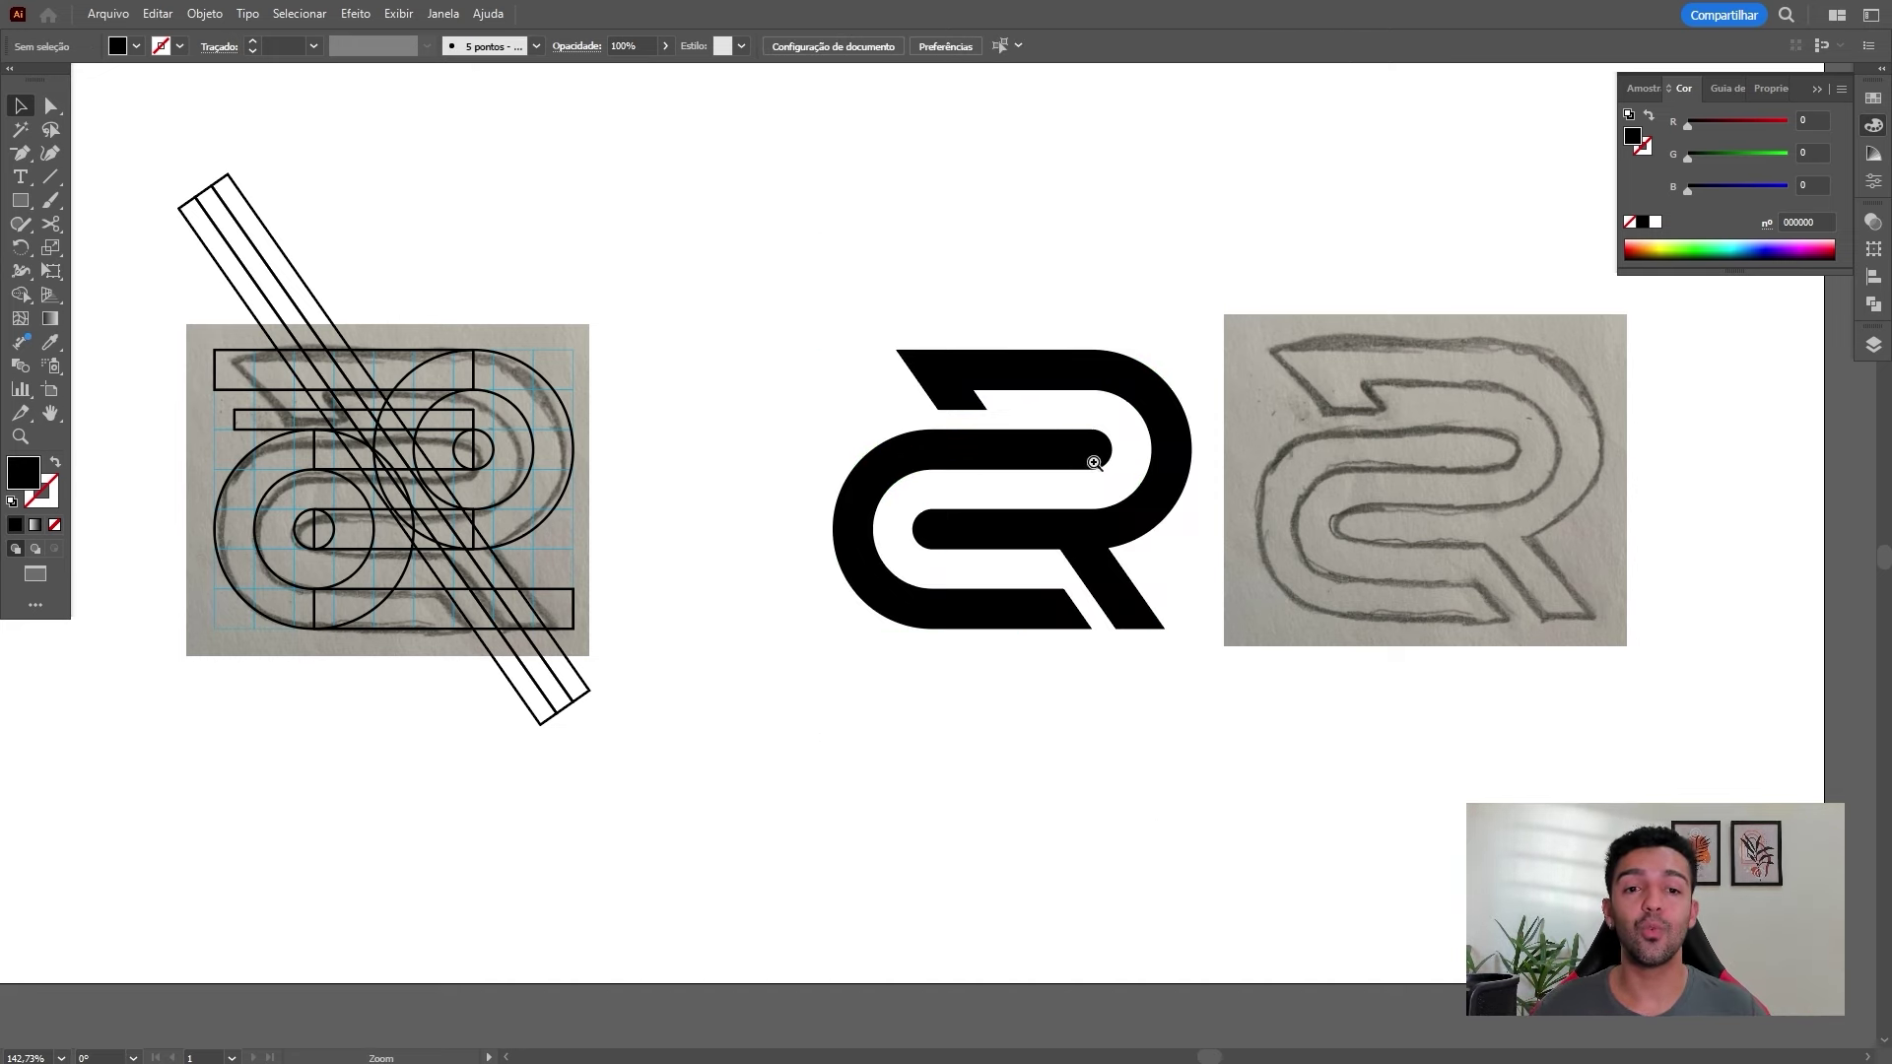
pyautogui.click(1094, 464)
pyautogui.moveTo(1010, 448)
pyautogui.mouseDown()
pyautogui.moveTo(1063, 402)
pyautogui.moveTo(774, 372)
pyautogui.mouseUp()
pyautogui.moveTo(591, 434); pyautogui.dragTo(849, 443)
pyautogui.moveTo(369, 399); pyautogui.dragTo(670, 375)
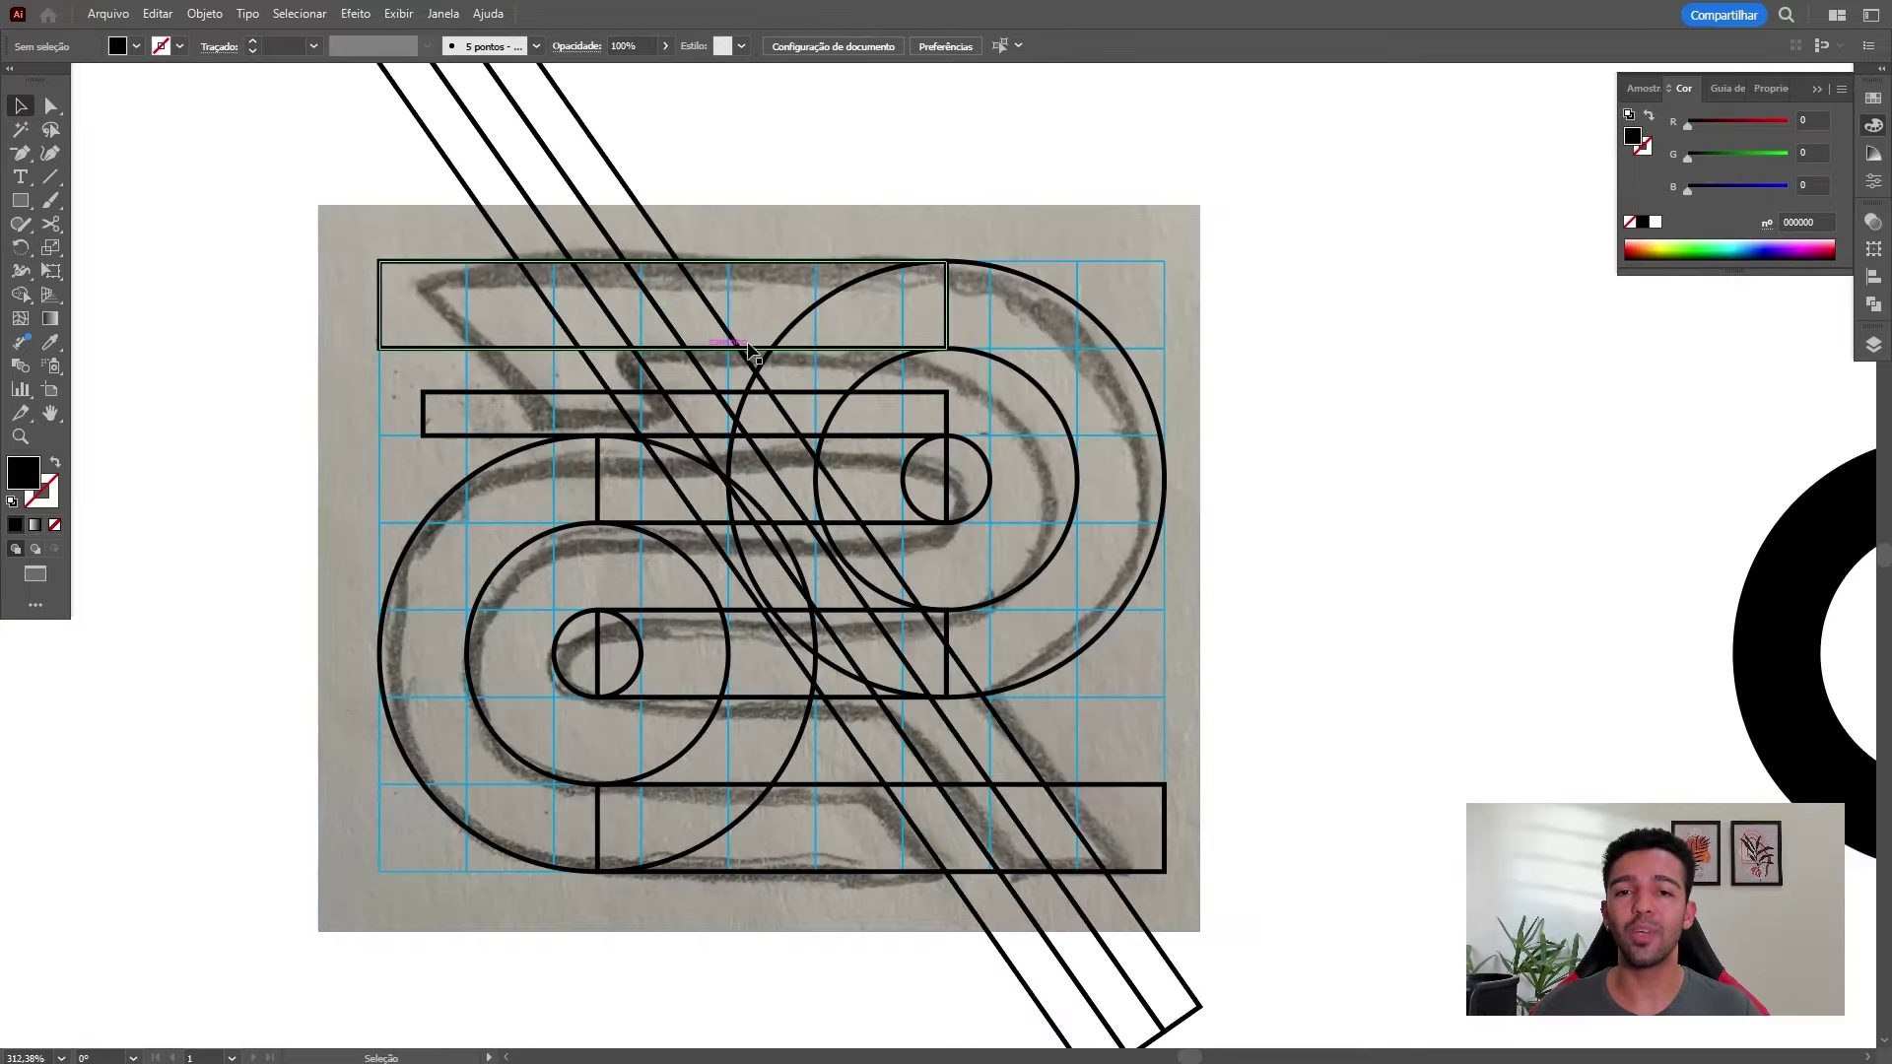
pyautogui.click(1100, 292)
pyautogui.click(1292, 490)
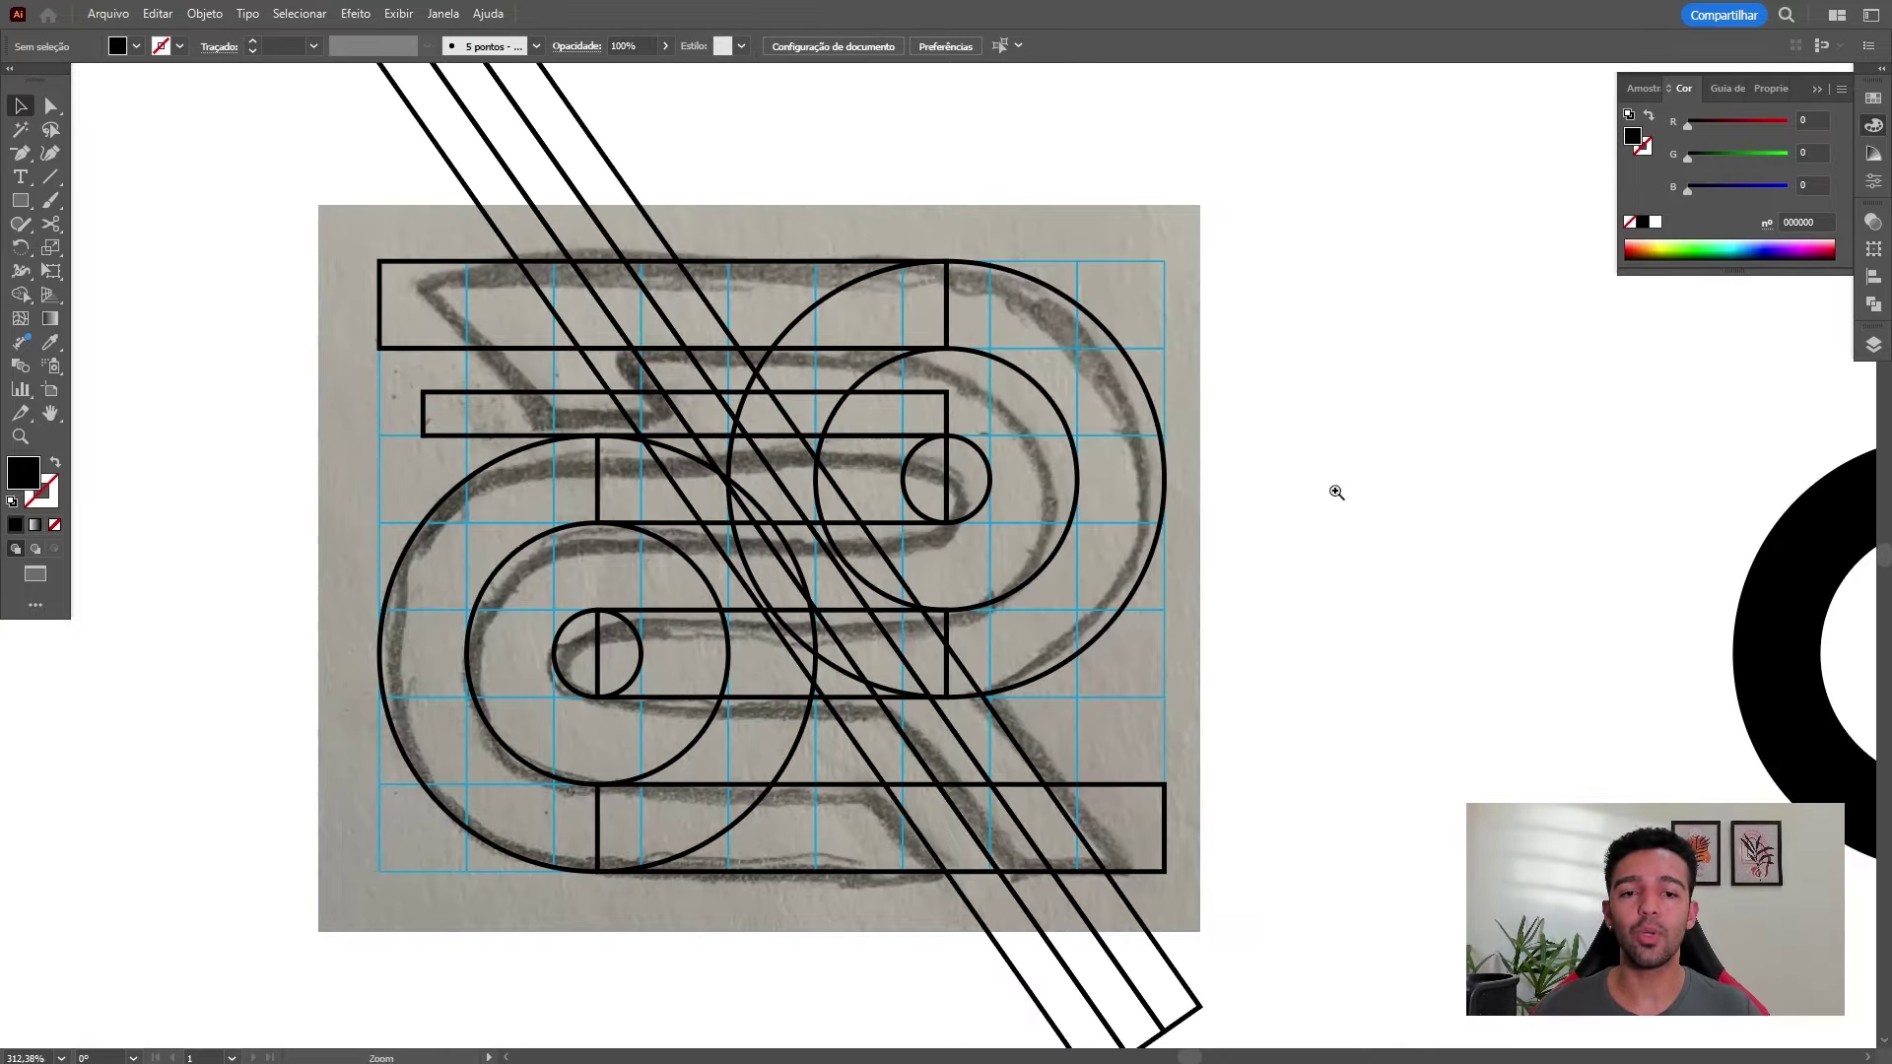
pyautogui.moveTo(1336, 491); pyautogui.dragTo(1243, 528)
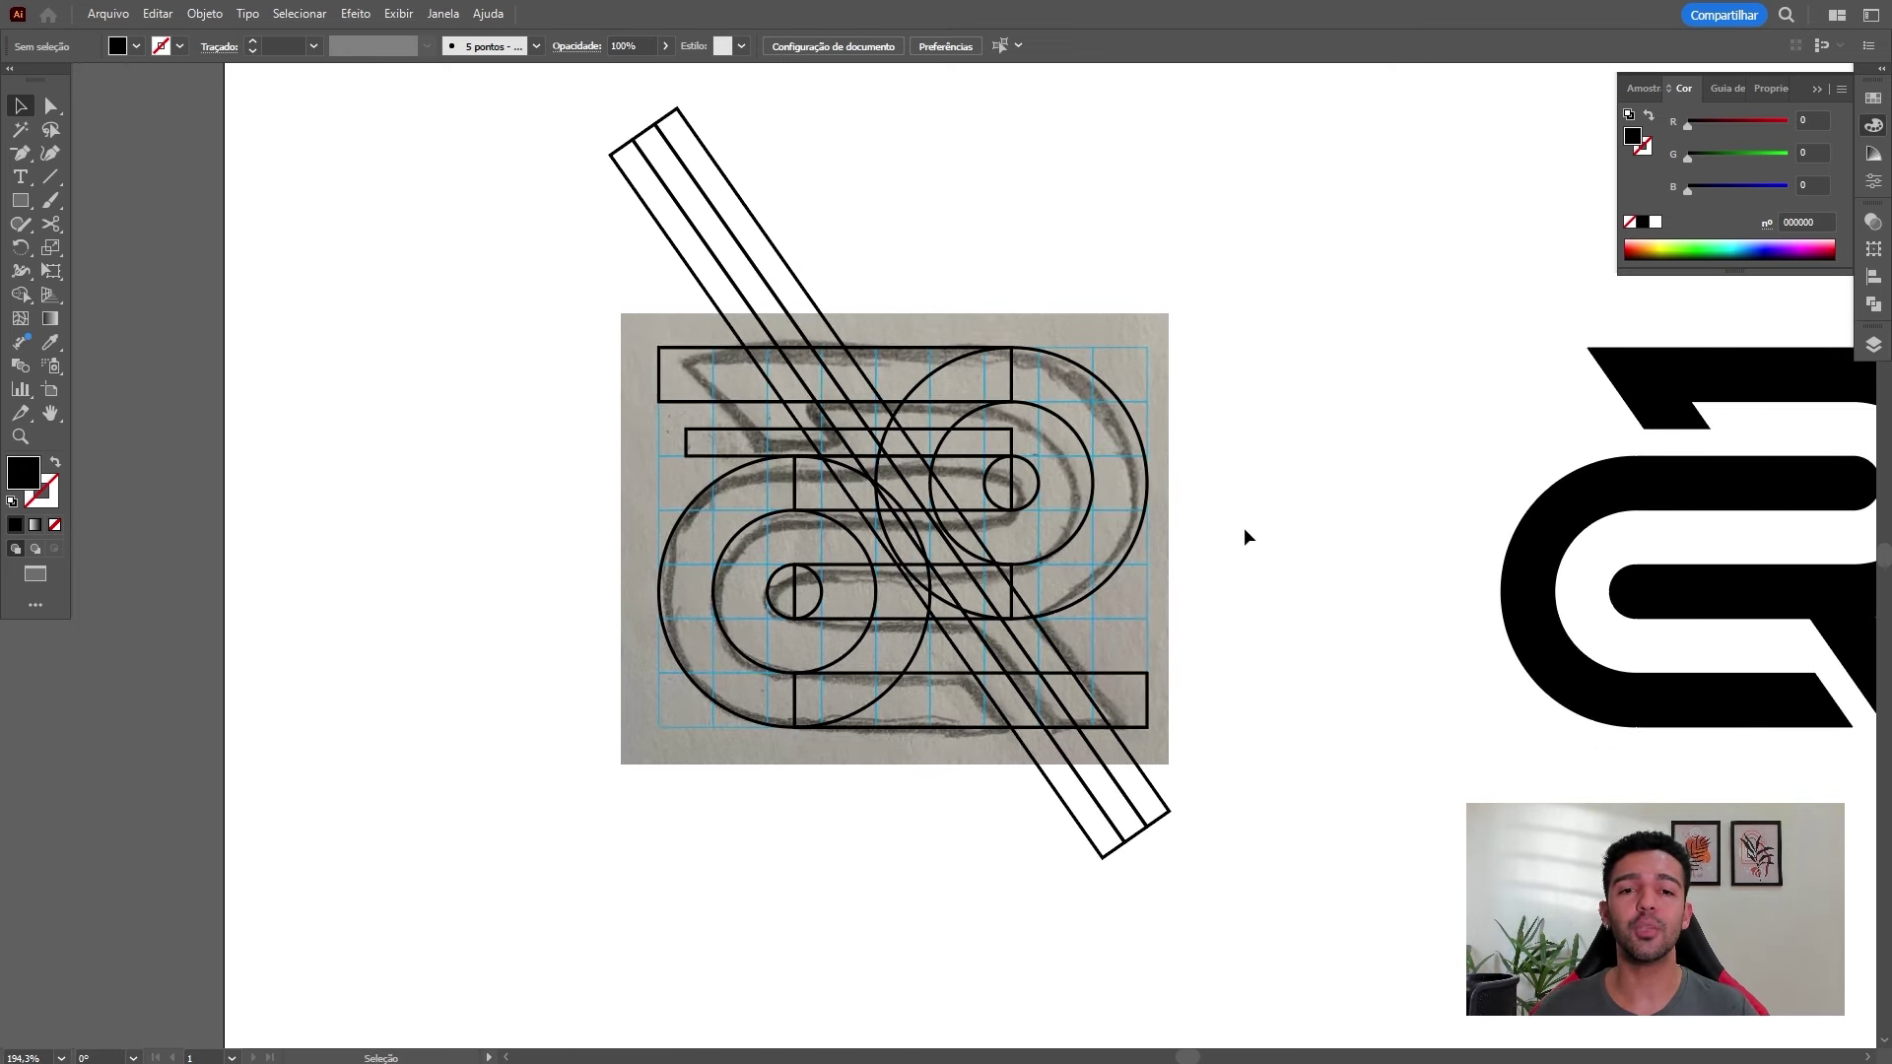
pyautogui.moveTo(1321, 380); pyautogui.dragTo(582, 399)
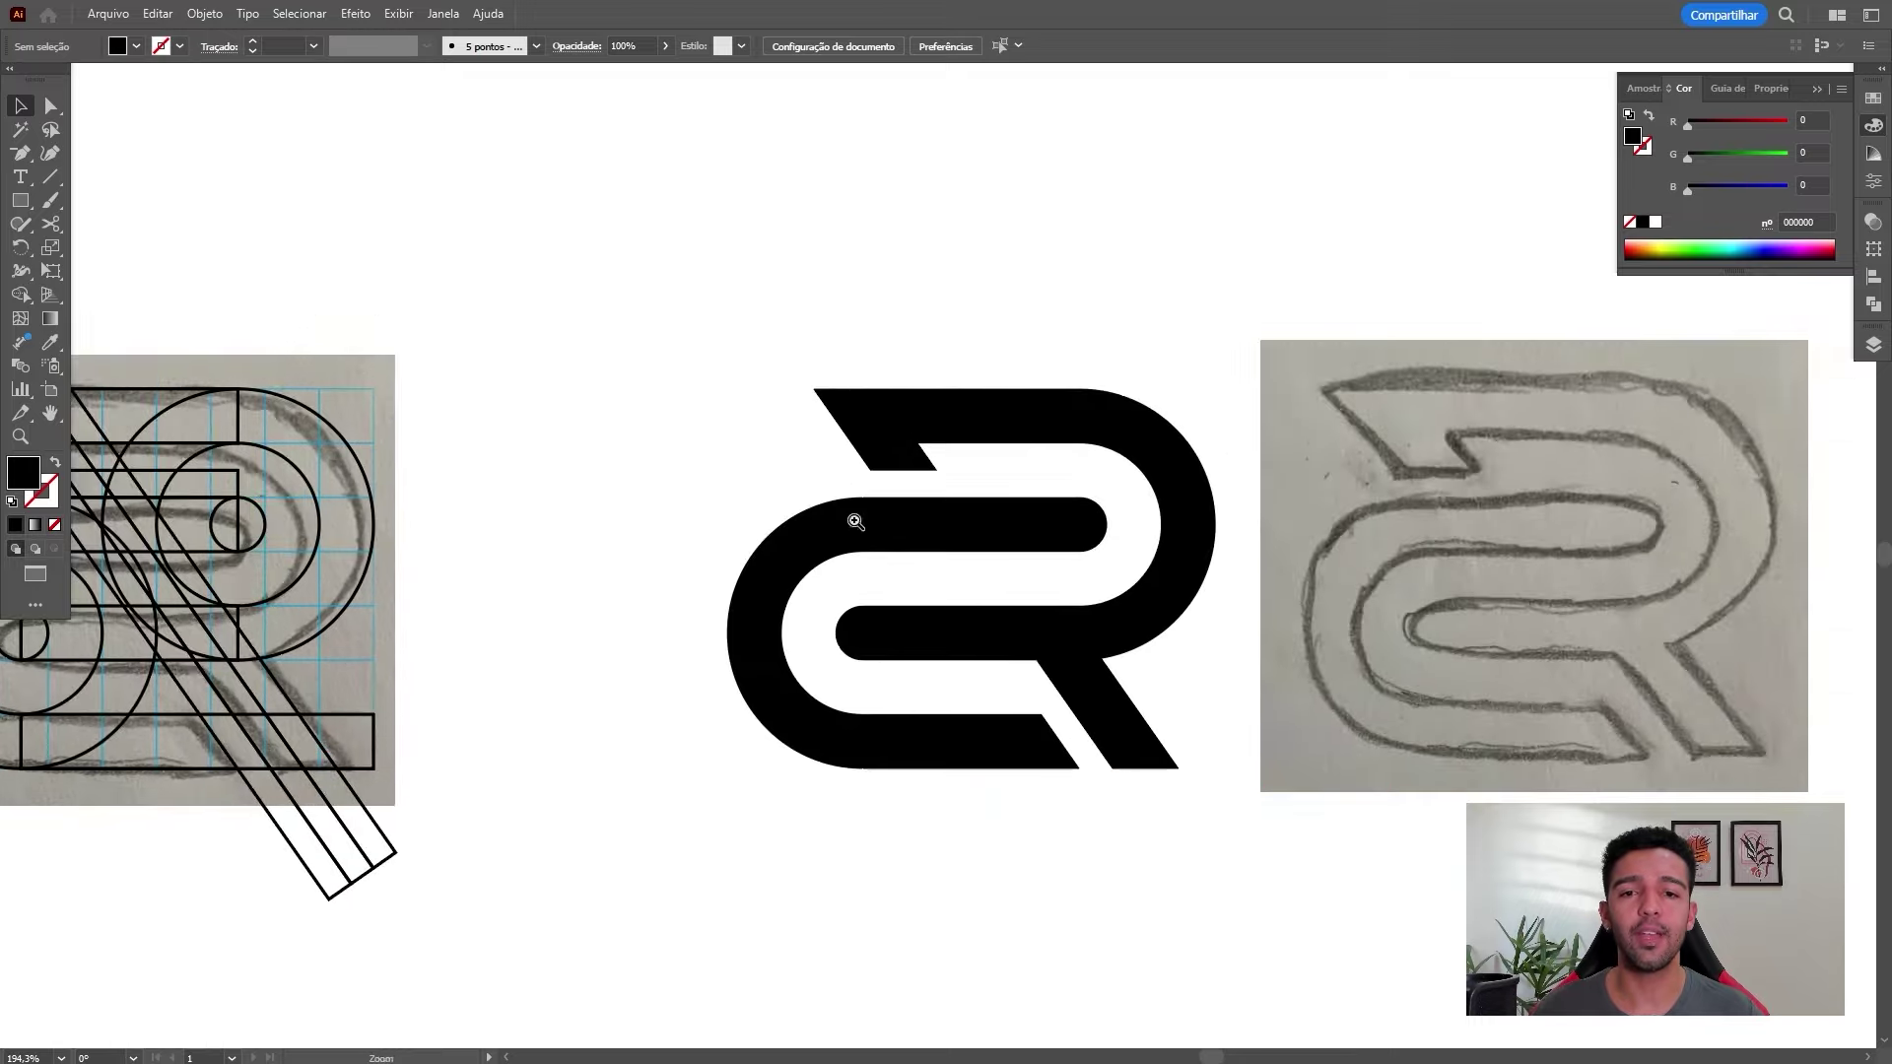
pyautogui.moveTo(849, 515); pyautogui.dragTo(1085, 325)
pyautogui.moveTo(1210, 369); pyautogui.dragTo(820, 385)
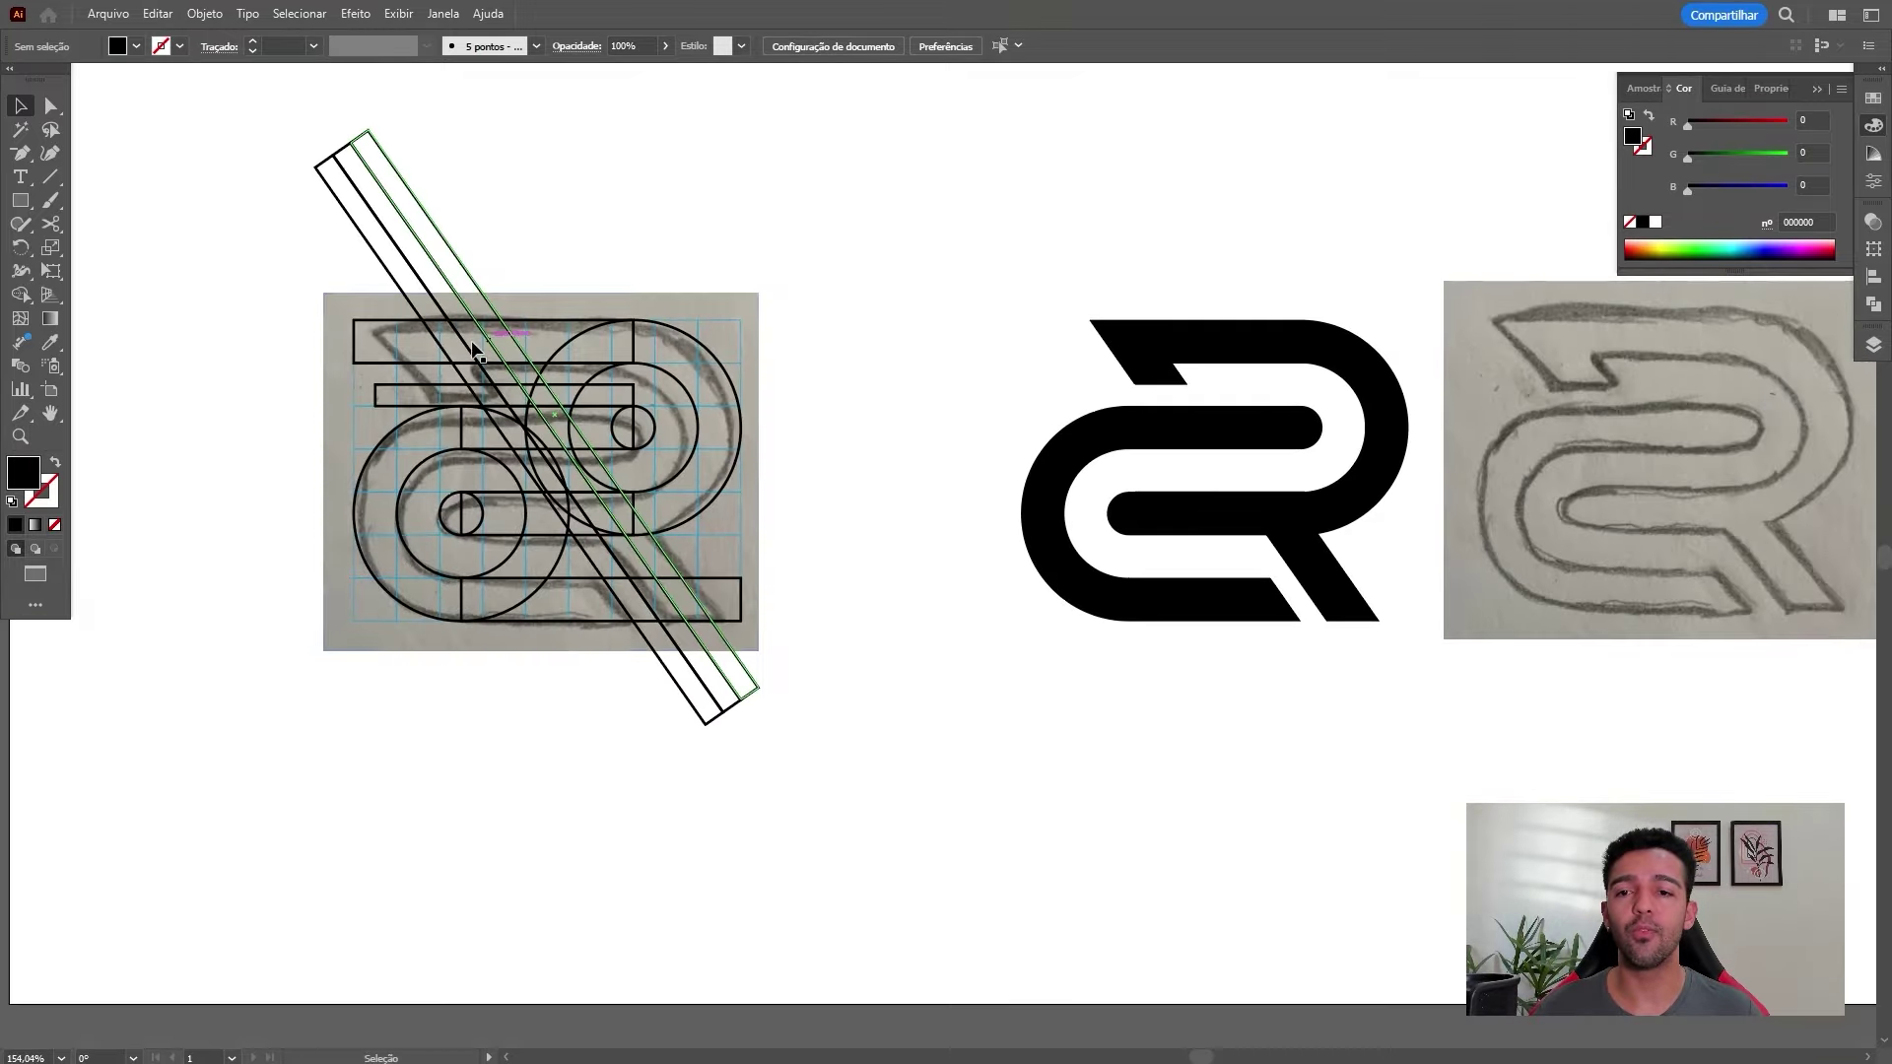
# Examine how the construction's bars and circles line up with the grid over the original sketch
pyautogui.moveTo(254, 191)
pyautogui.mouseDown()
pyautogui.moveTo(400, 266)
pyautogui.moveTo(828, 611)
pyautogui.mouseUp()
pyautogui.click(771, 552)
pyautogui.scroll(4, 399, 405)
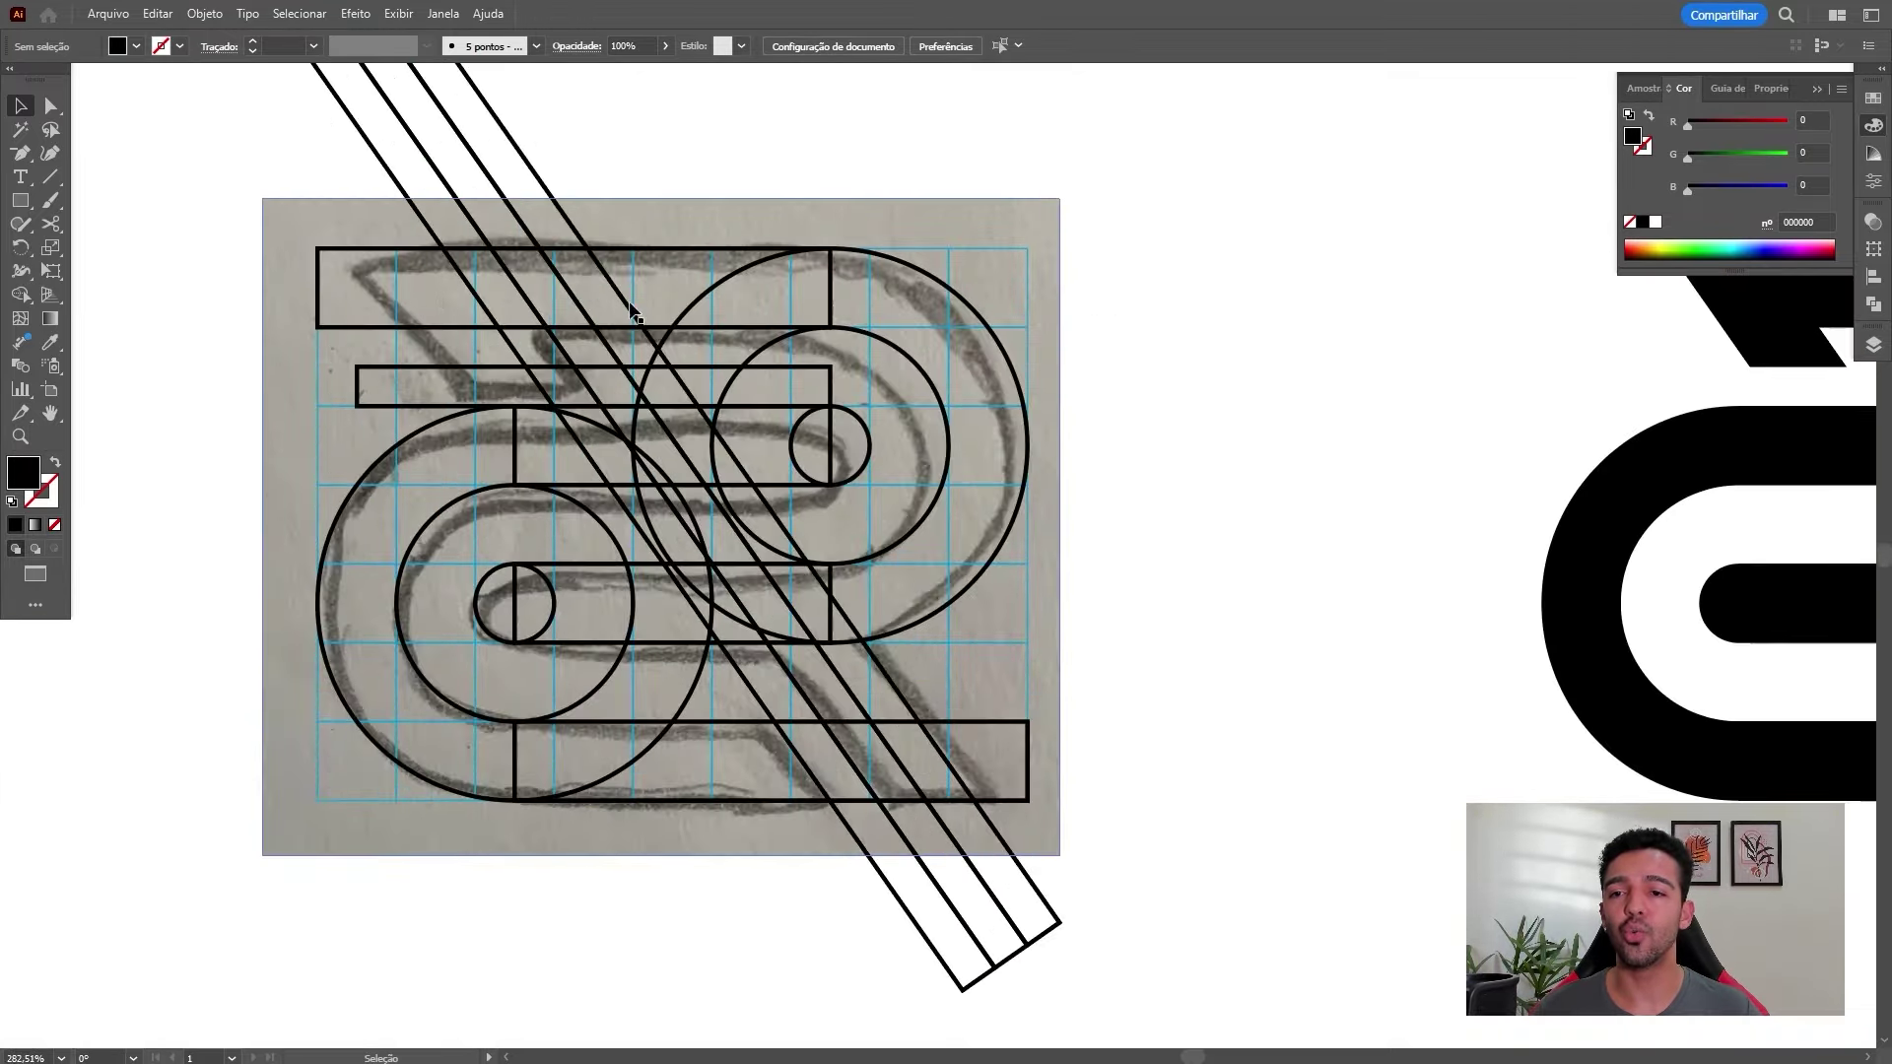
pyautogui.moveTo(526, 326)
pyautogui.mouseDown()
pyautogui.moveTo(621, 326)
pyautogui.moveTo(553, 320)
pyautogui.mouseUp()
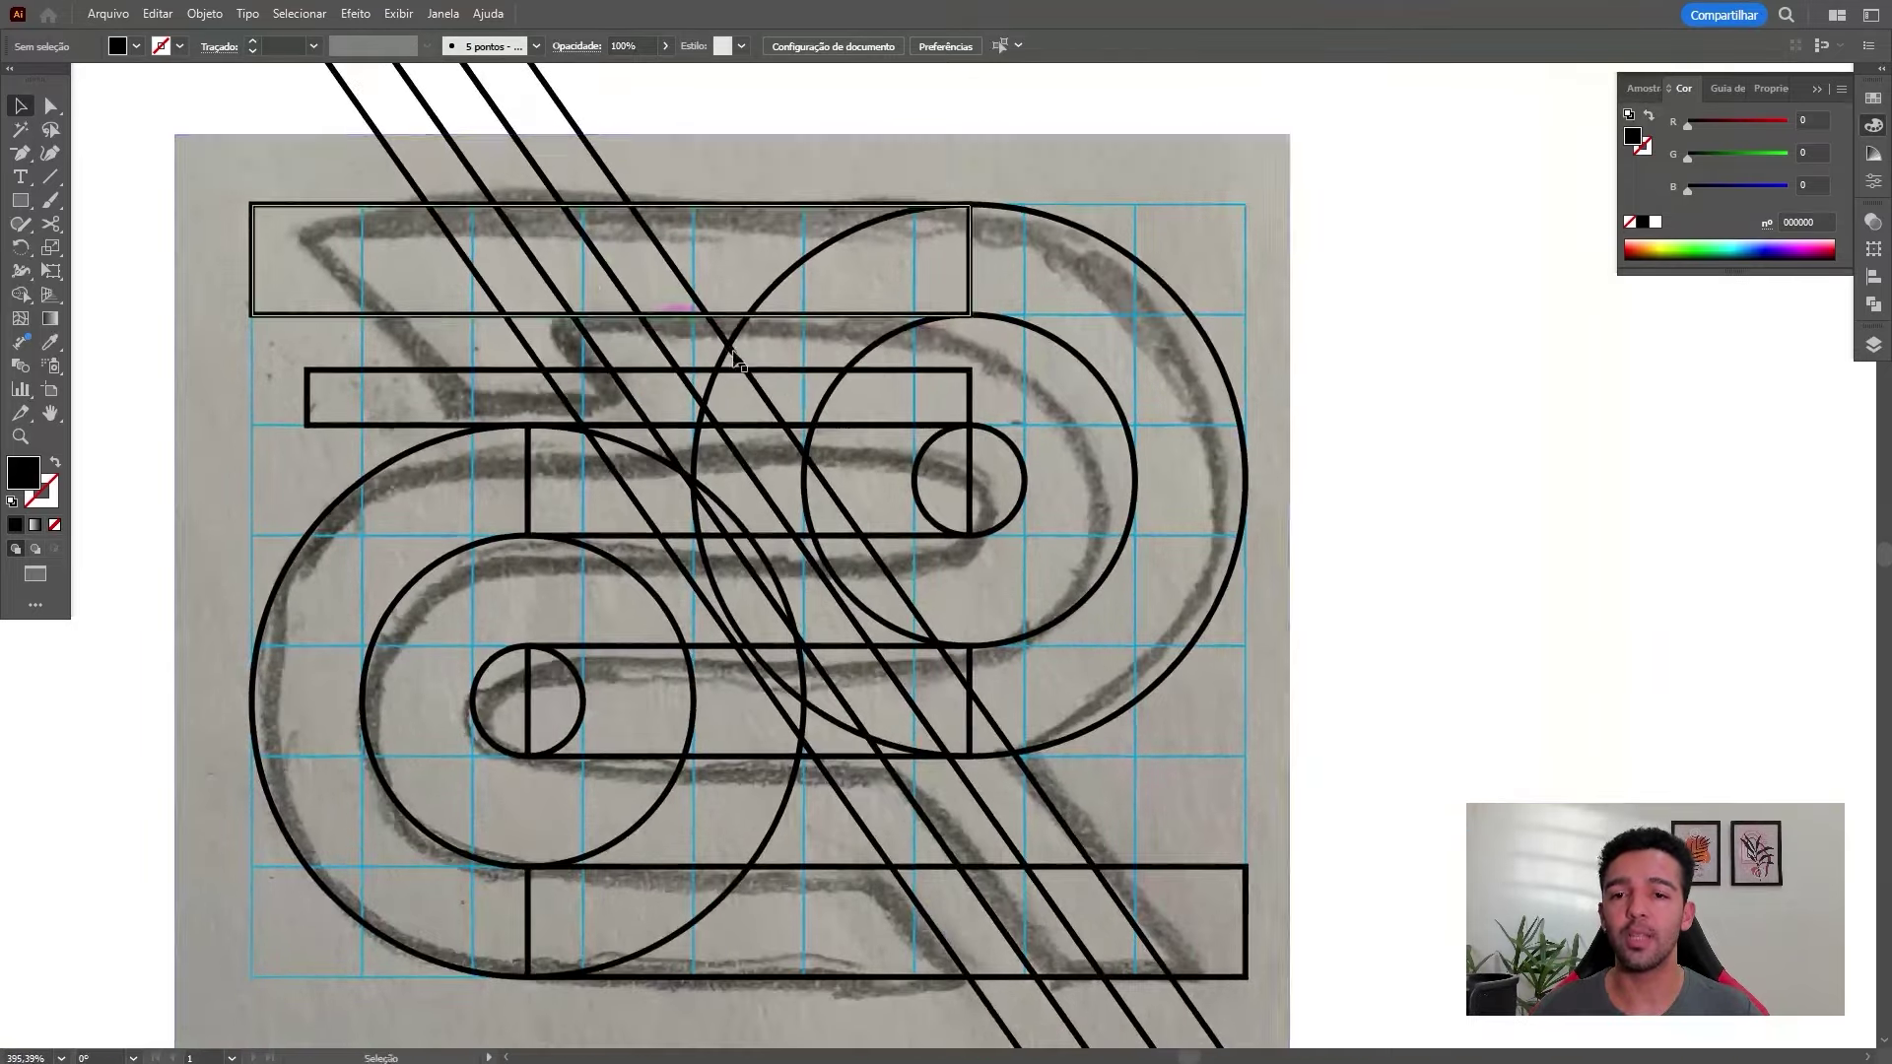
pyautogui.moveTo(811, 380); pyautogui.dragTo(788, 420)
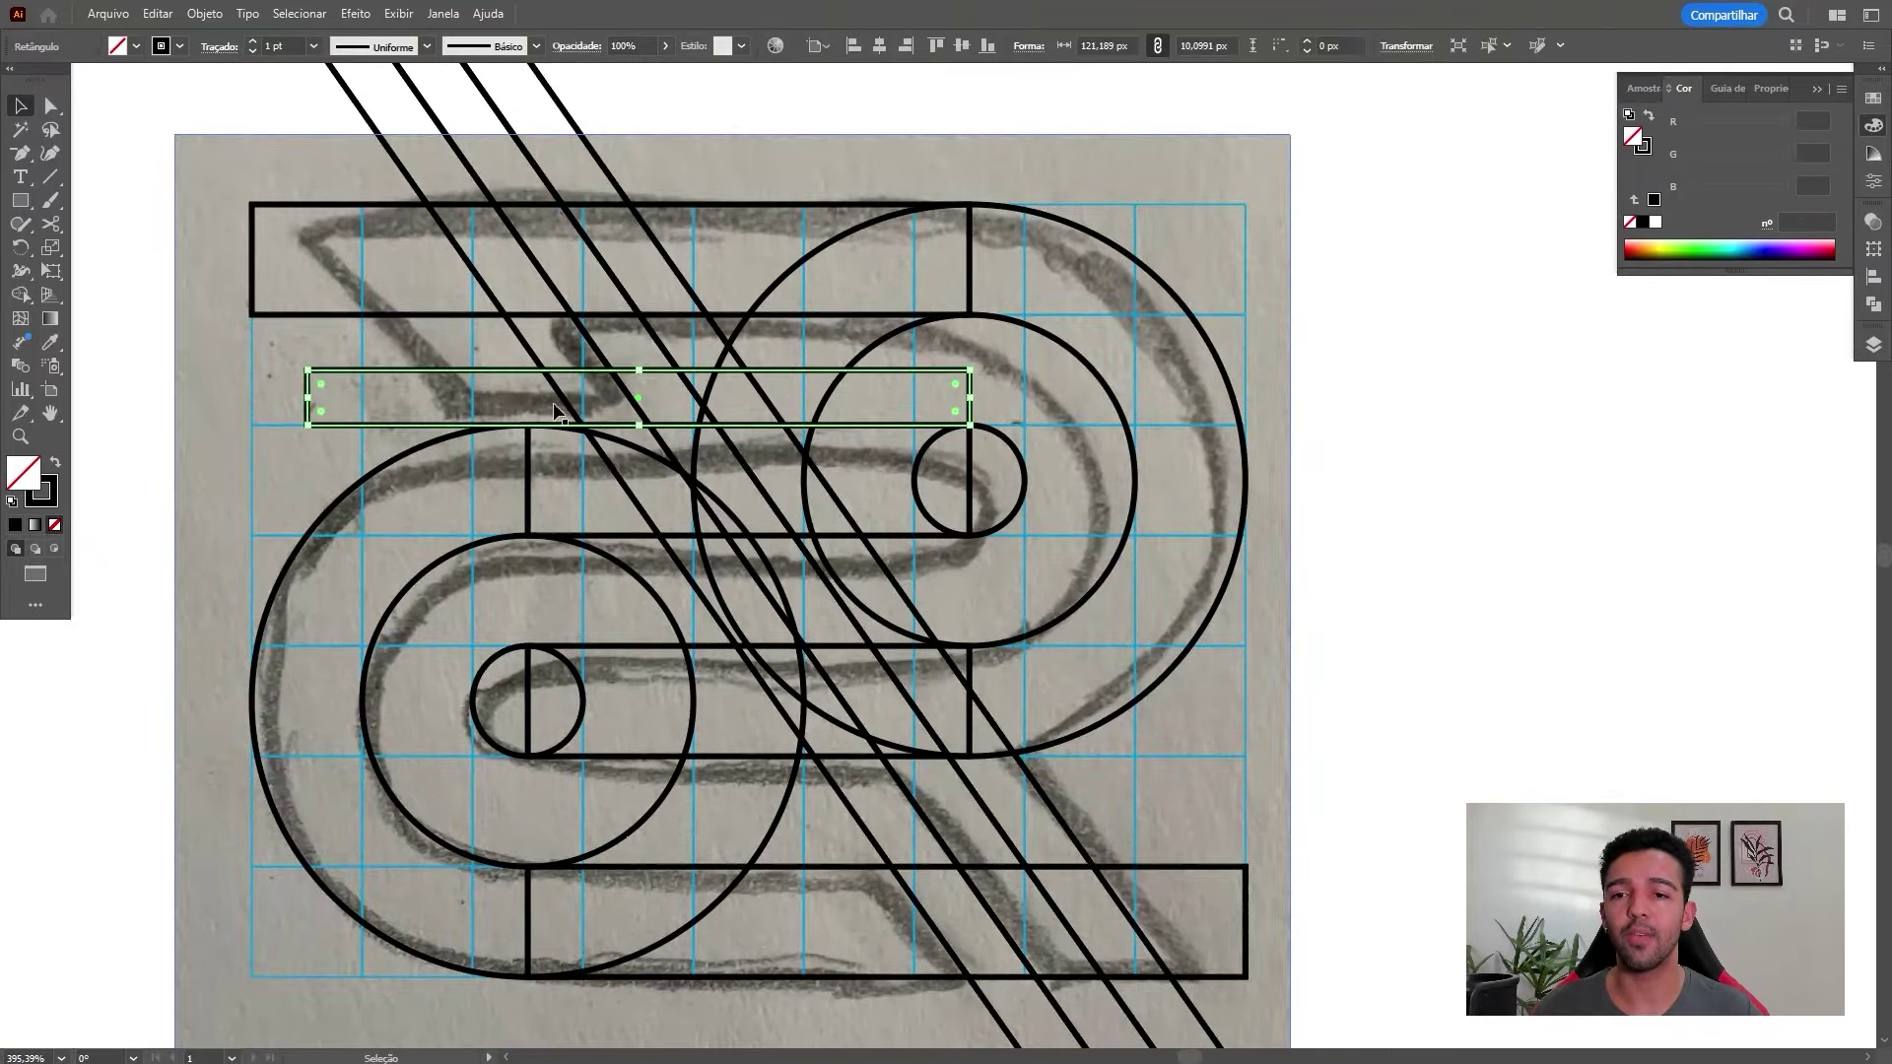
pyautogui.scroll(-1, 1488, 585)
pyautogui.scroll(-1, 1487, 586)
pyautogui.click(1488, 586)
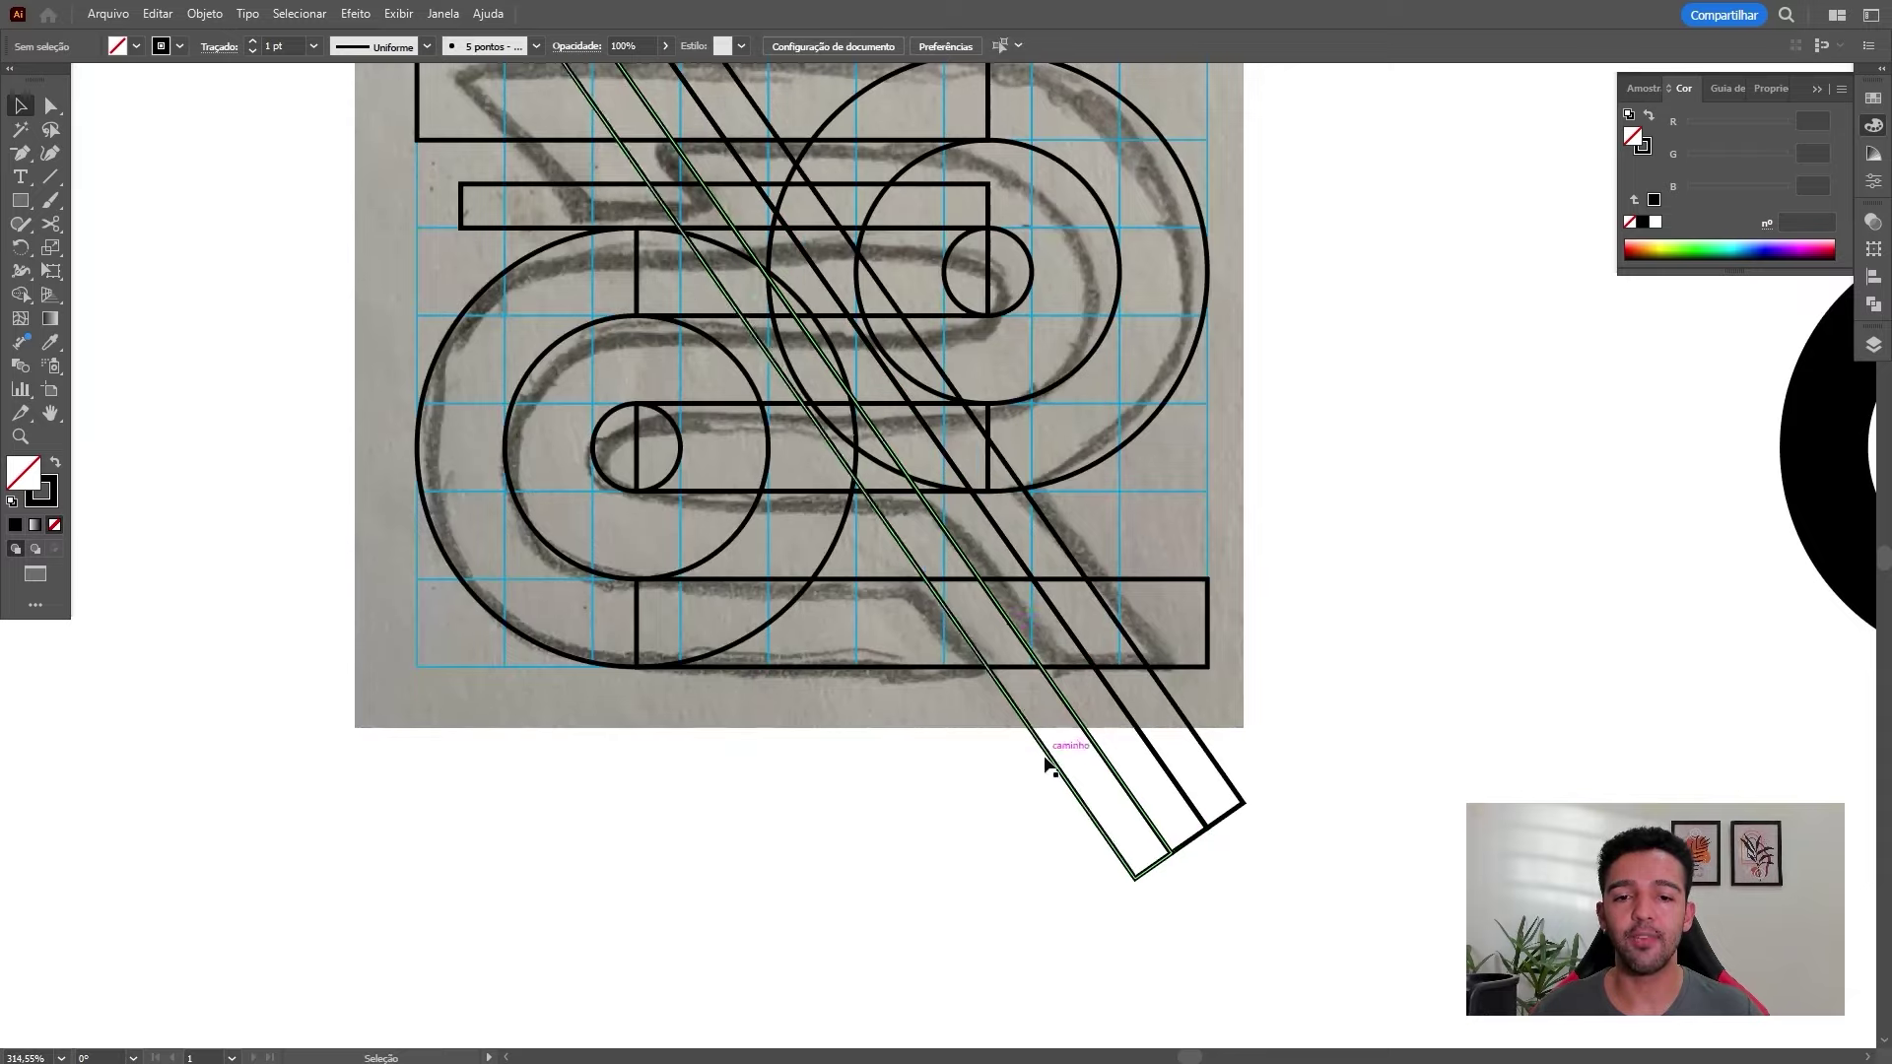
# Try shifting the diagonal bars and the upper-right concentric circles off their grid alignment, undoing each move
pyautogui.moveTo(1066, 786); pyautogui.dragTo(994, 818)
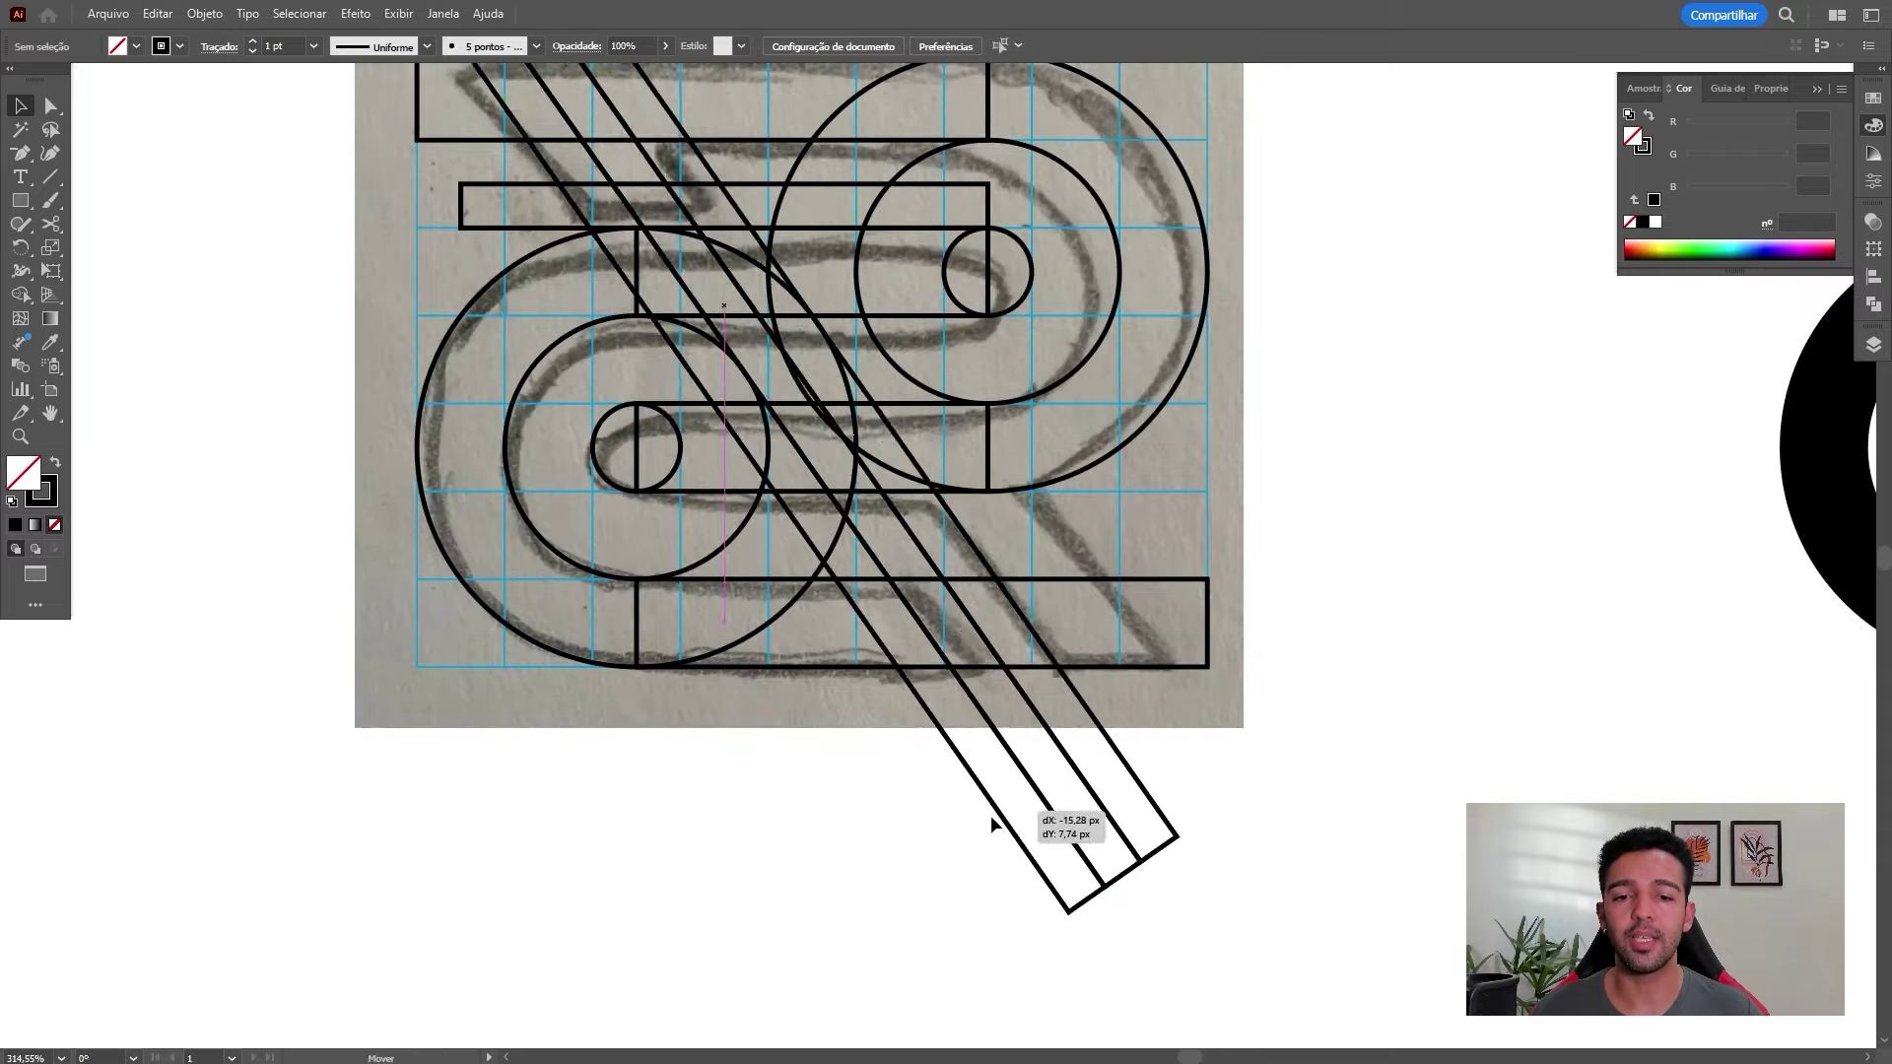
pyautogui.hotkey('ctrl', 'z')
pyautogui.moveTo(806, 618); pyautogui.dragTo(815, 751)
pyautogui.moveTo(988, 365); pyautogui.dragTo(1343, 278)
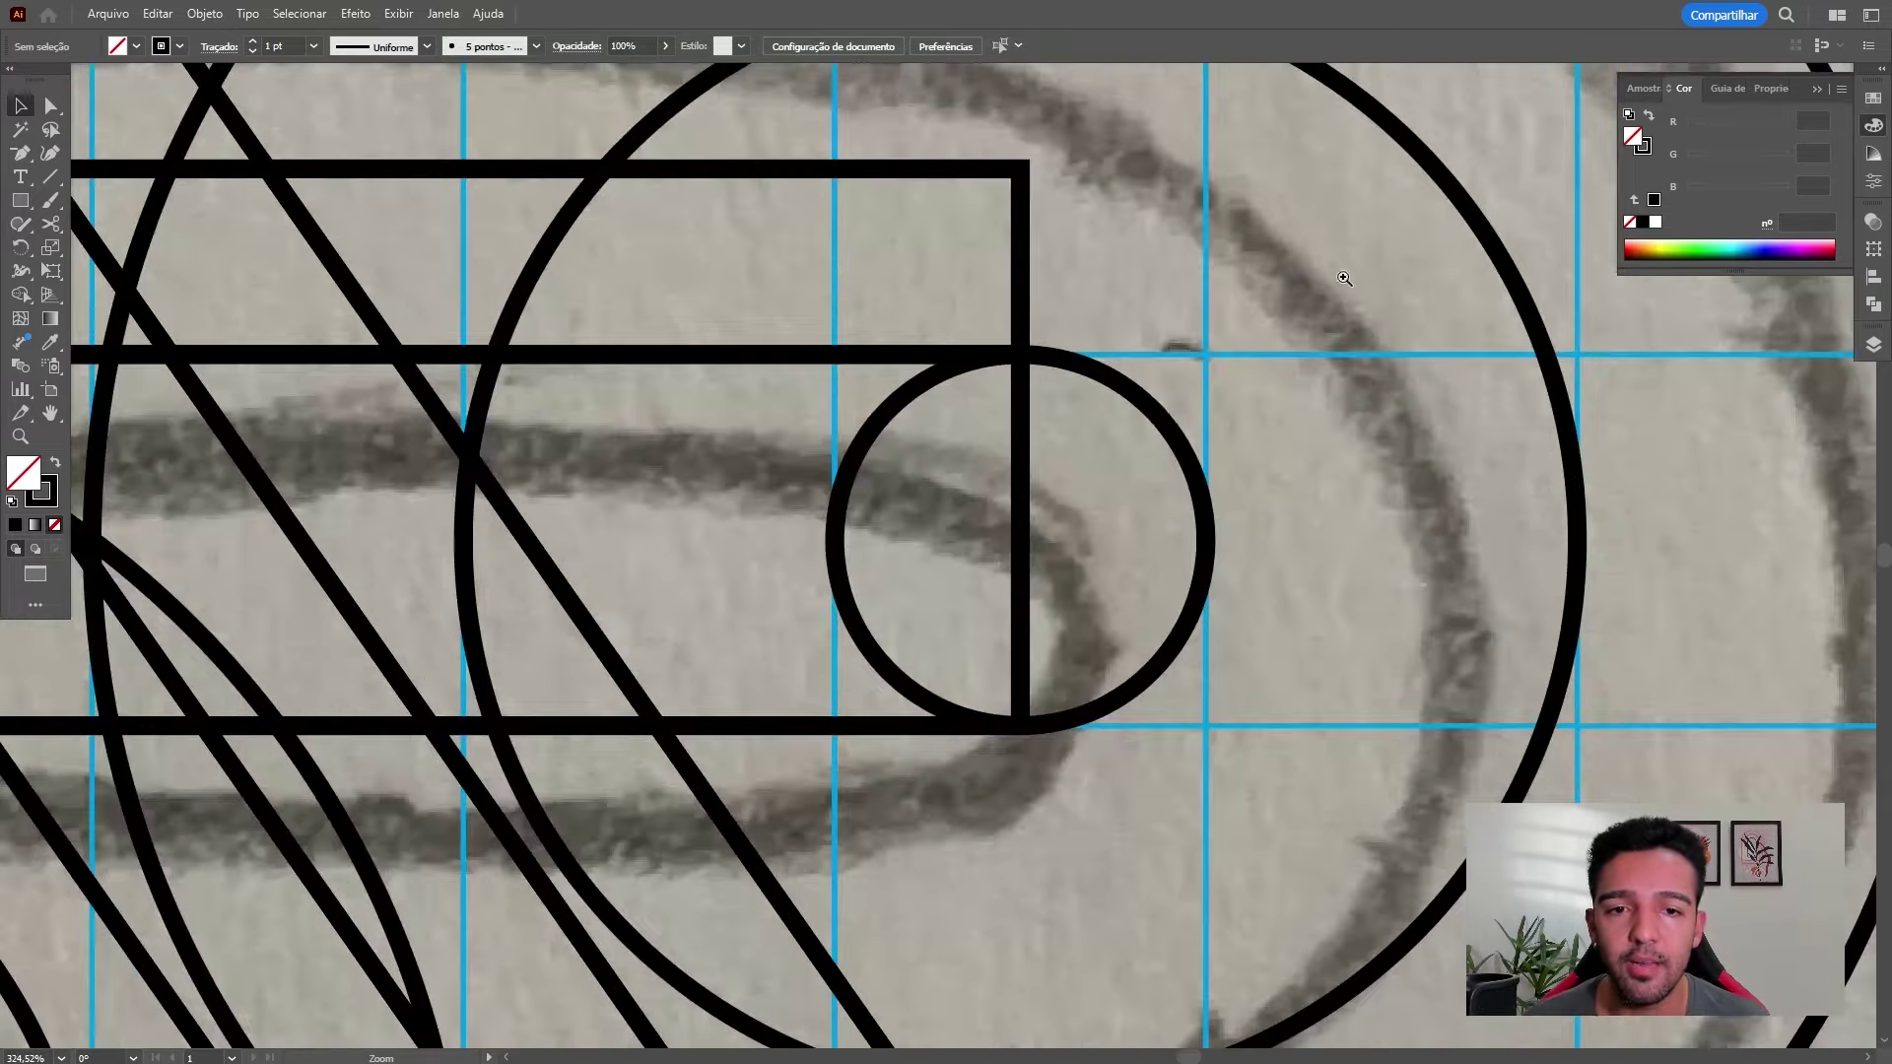
pyautogui.click(1145, 416)
pyautogui.moveTo(1139, 401); pyautogui.dragTo(1139, 400)
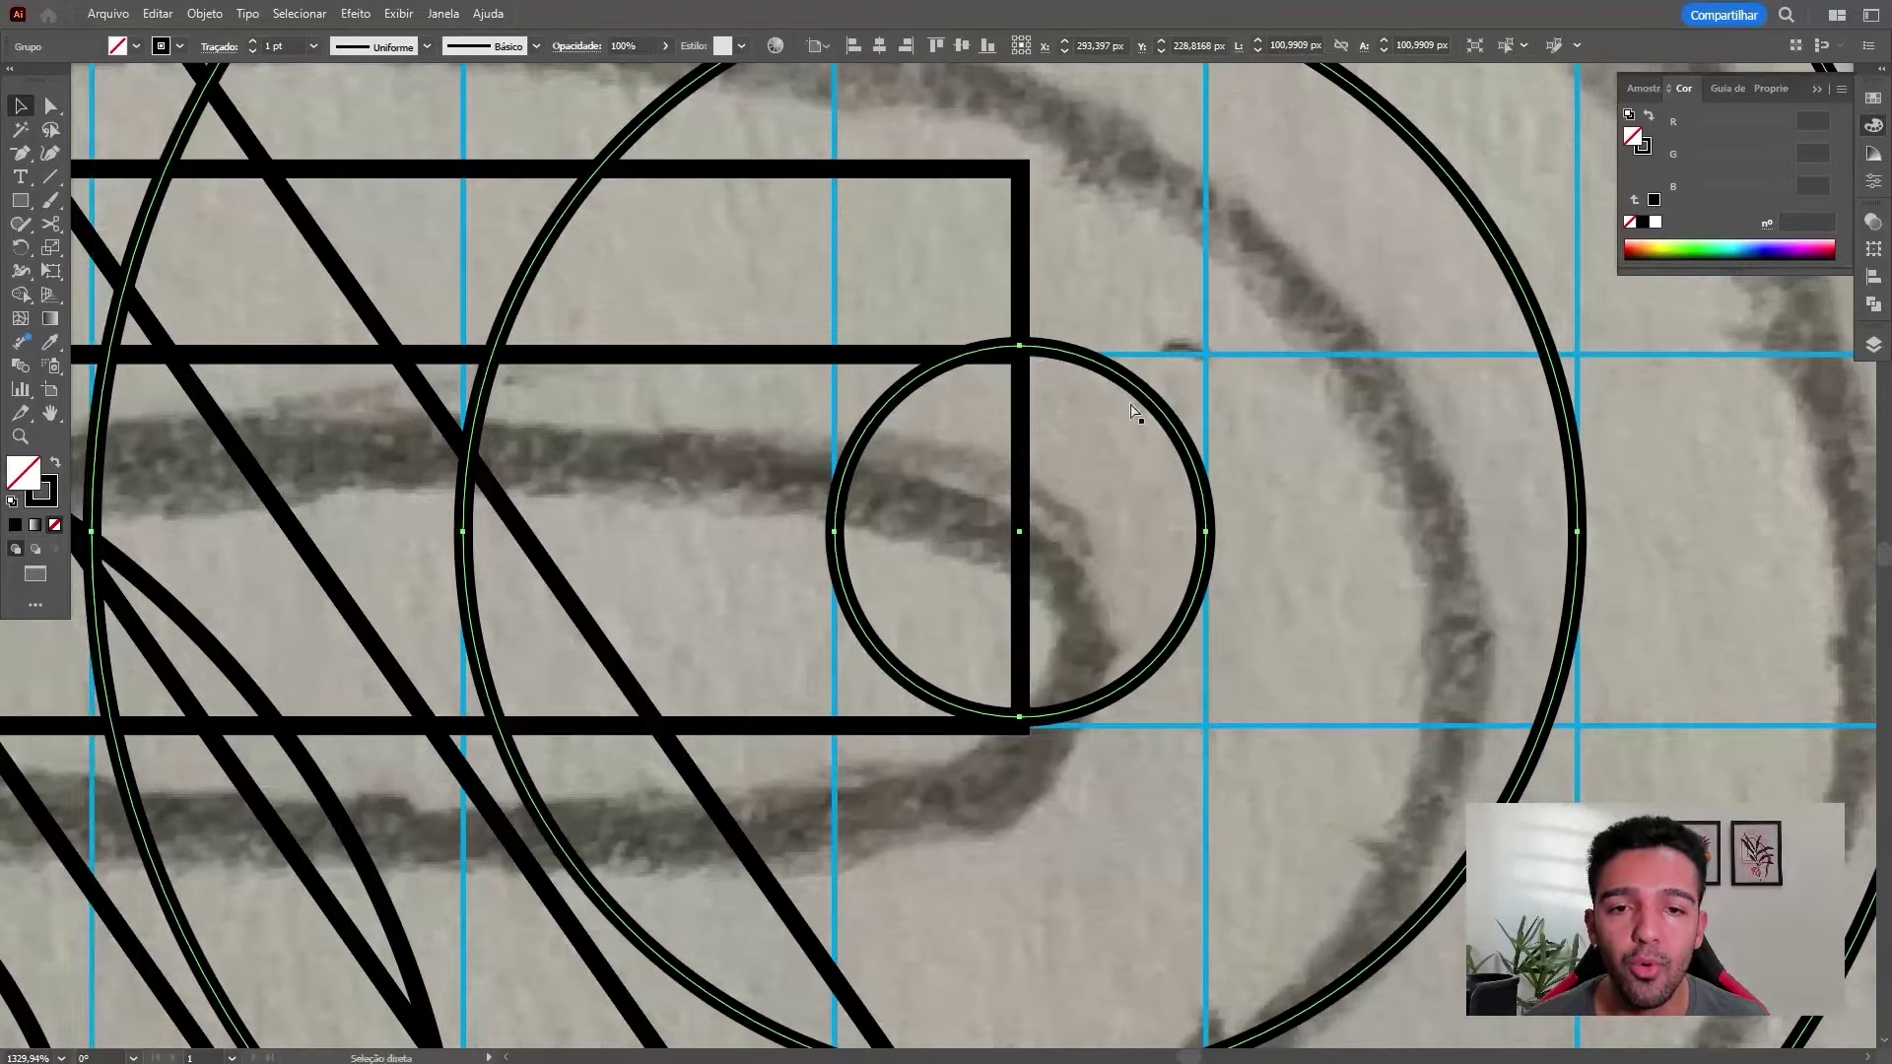
pyautogui.hotkey('ctrl', 'z')
# Shift the top horizontal rectangle slightly left of its junction with the large circle in outline view, and return to preview
pyautogui.click(1352, 448)
pyautogui.moveTo(1365, 445); pyautogui.dragTo(1193, 433)
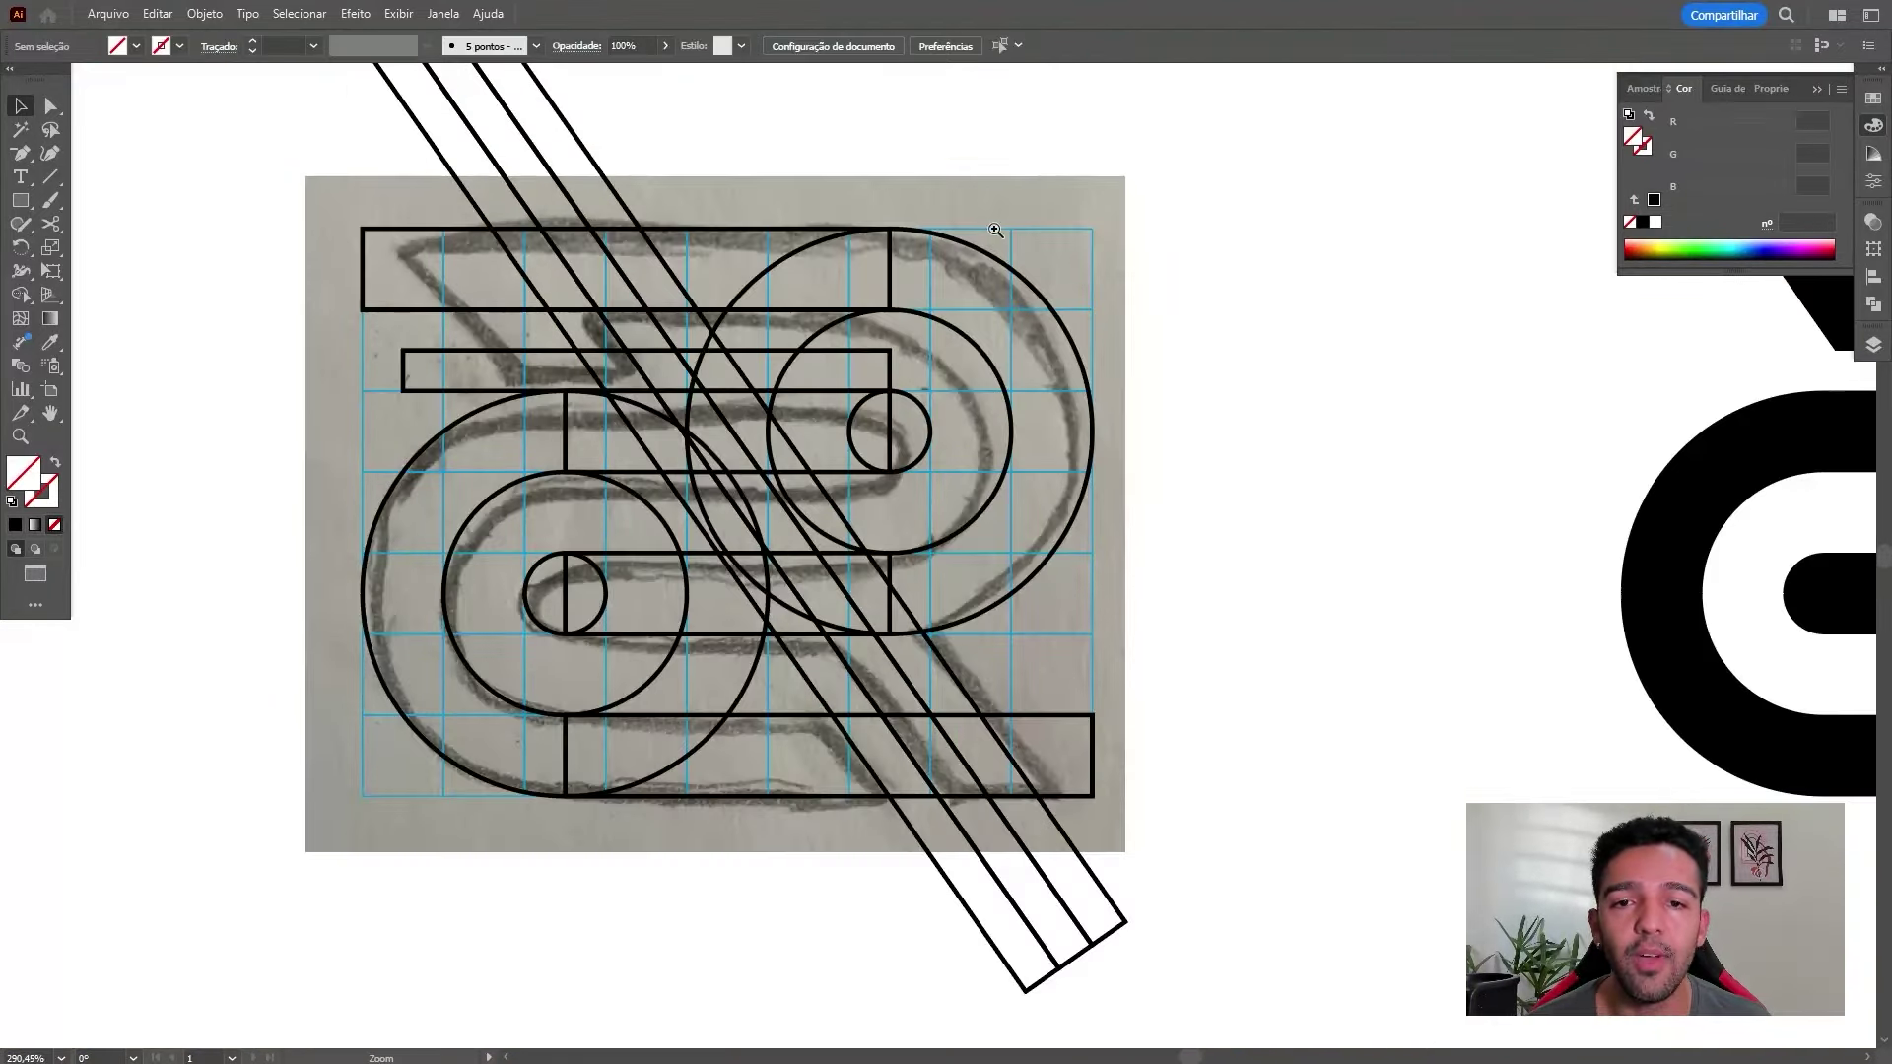
pyautogui.moveTo(895, 219); pyautogui.dragTo(1380, 148)
pyautogui.moveTo(802, 246); pyautogui.dragTo(980, 219)
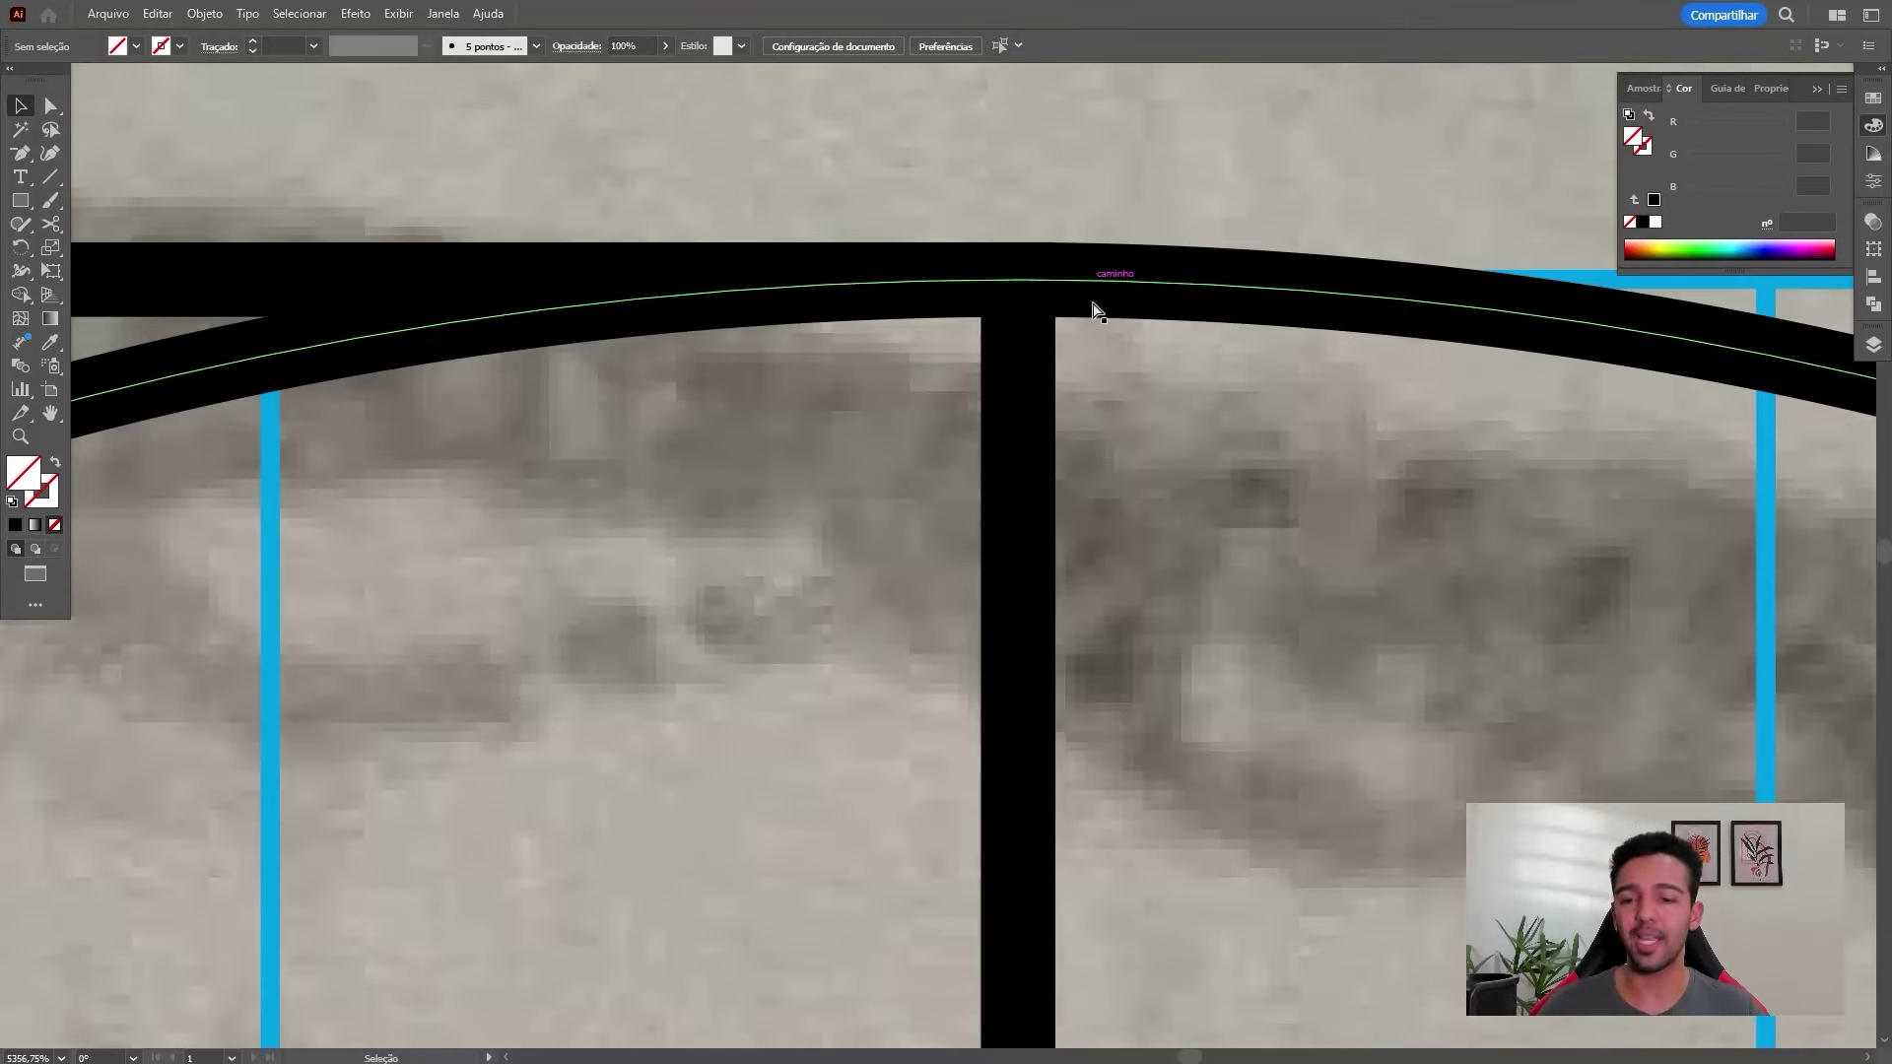
pyautogui.press('a')
pyautogui.hotkey('ctrl', 'y')
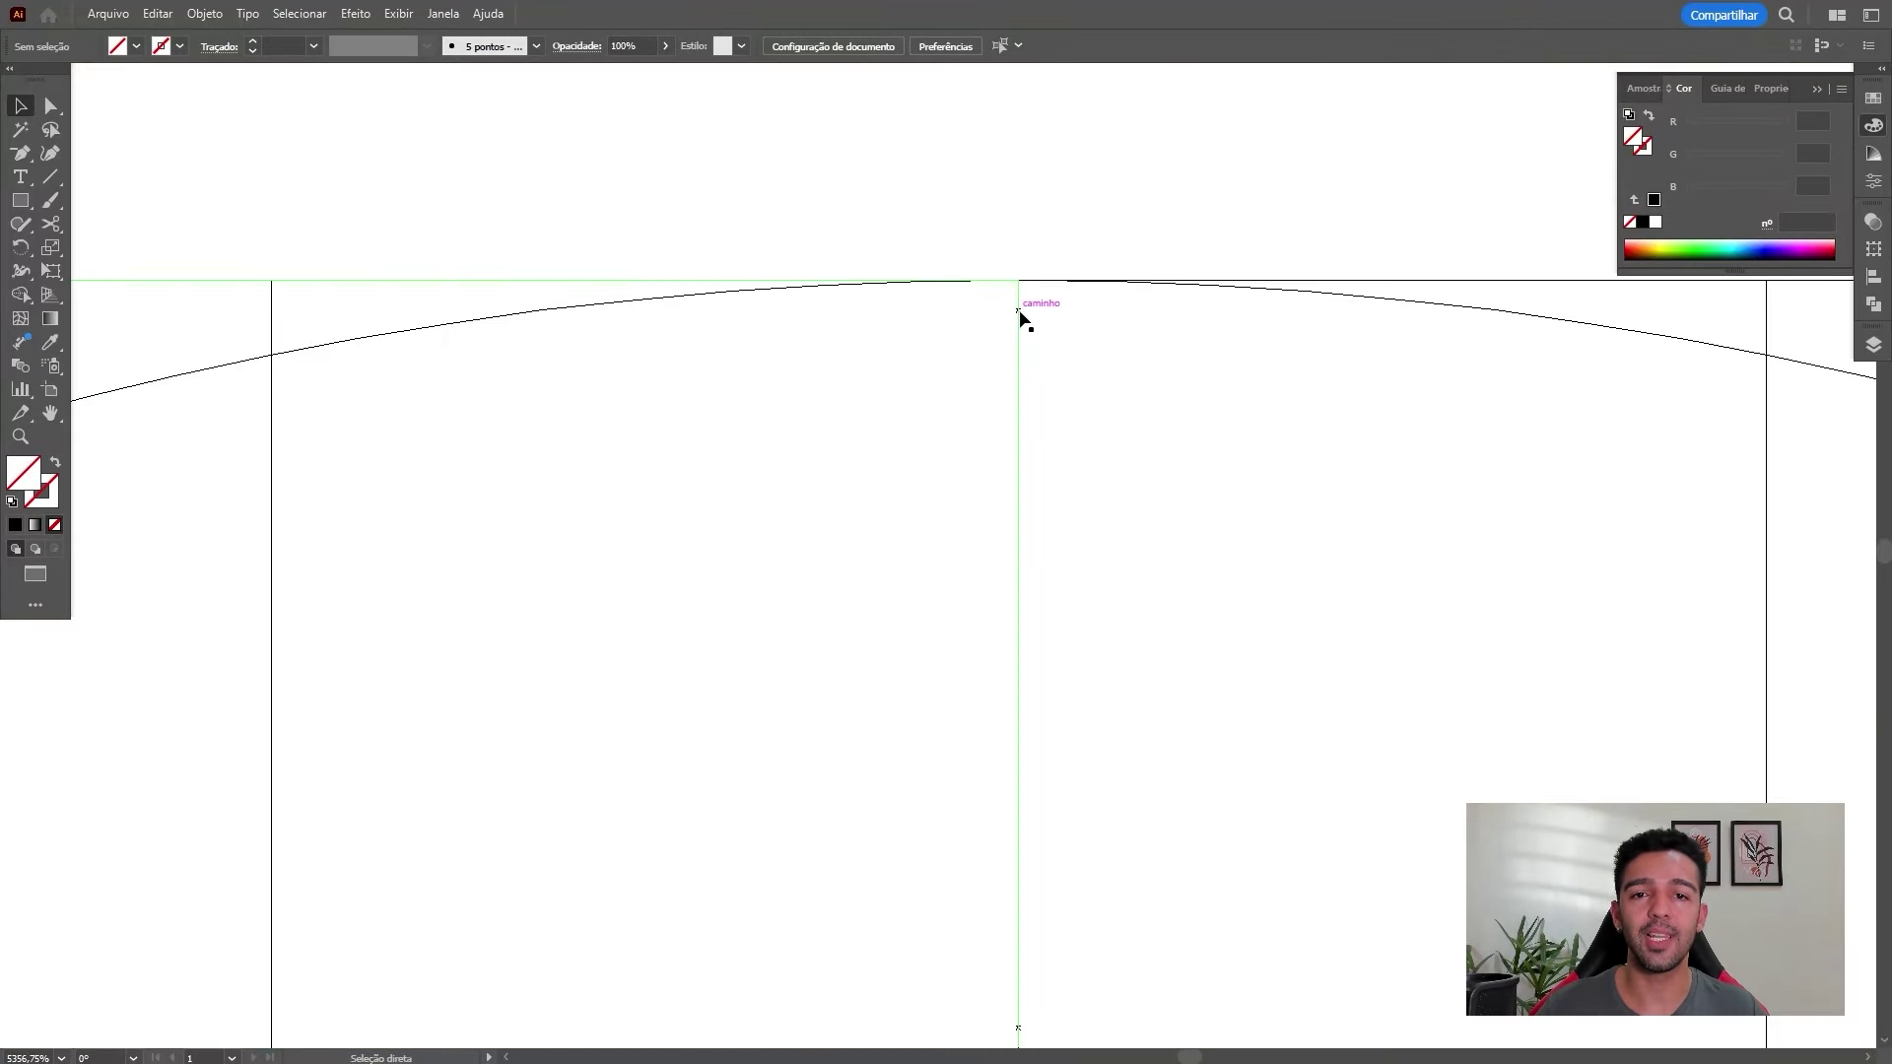
pyautogui.moveTo(1016, 316); pyautogui.dragTo(1003, 316)
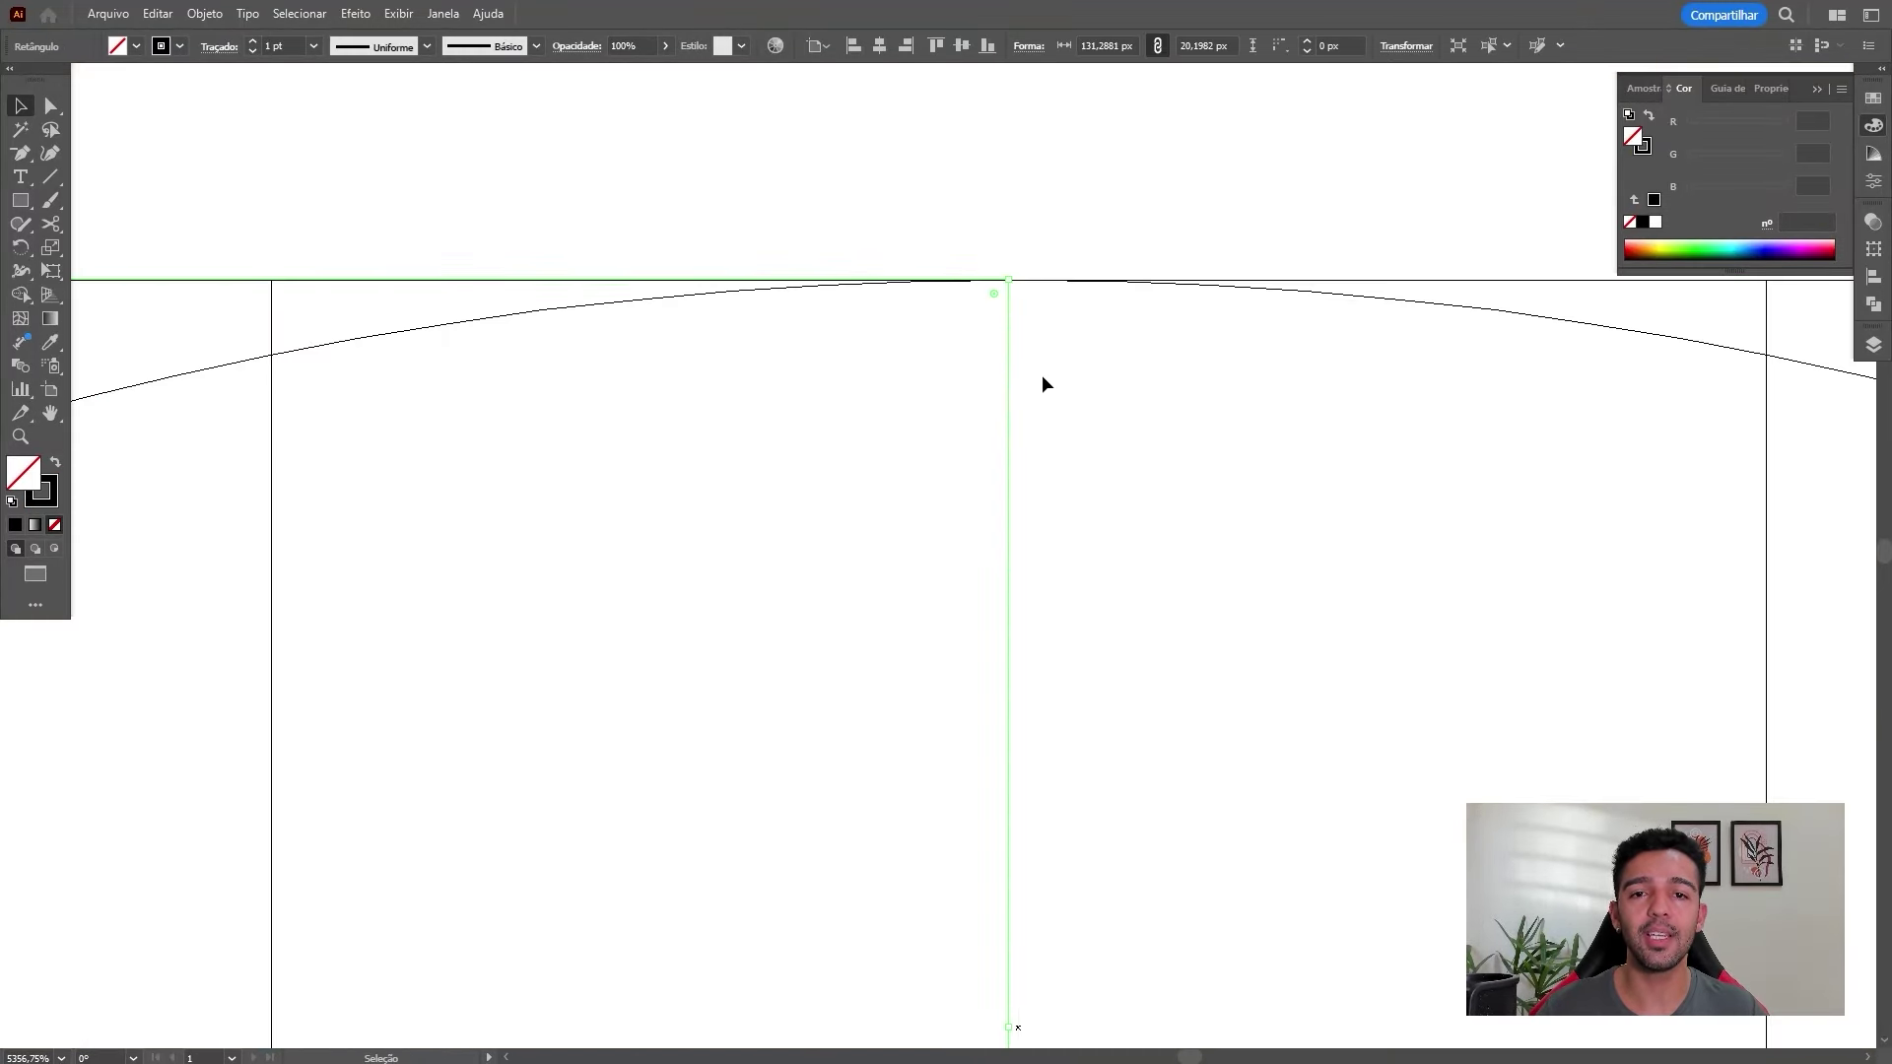
pyautogui.hotkey('ctrl', 'y')
pyautogui.moveTo(1072, 376); pyautogui.dragTo(1049, 475)
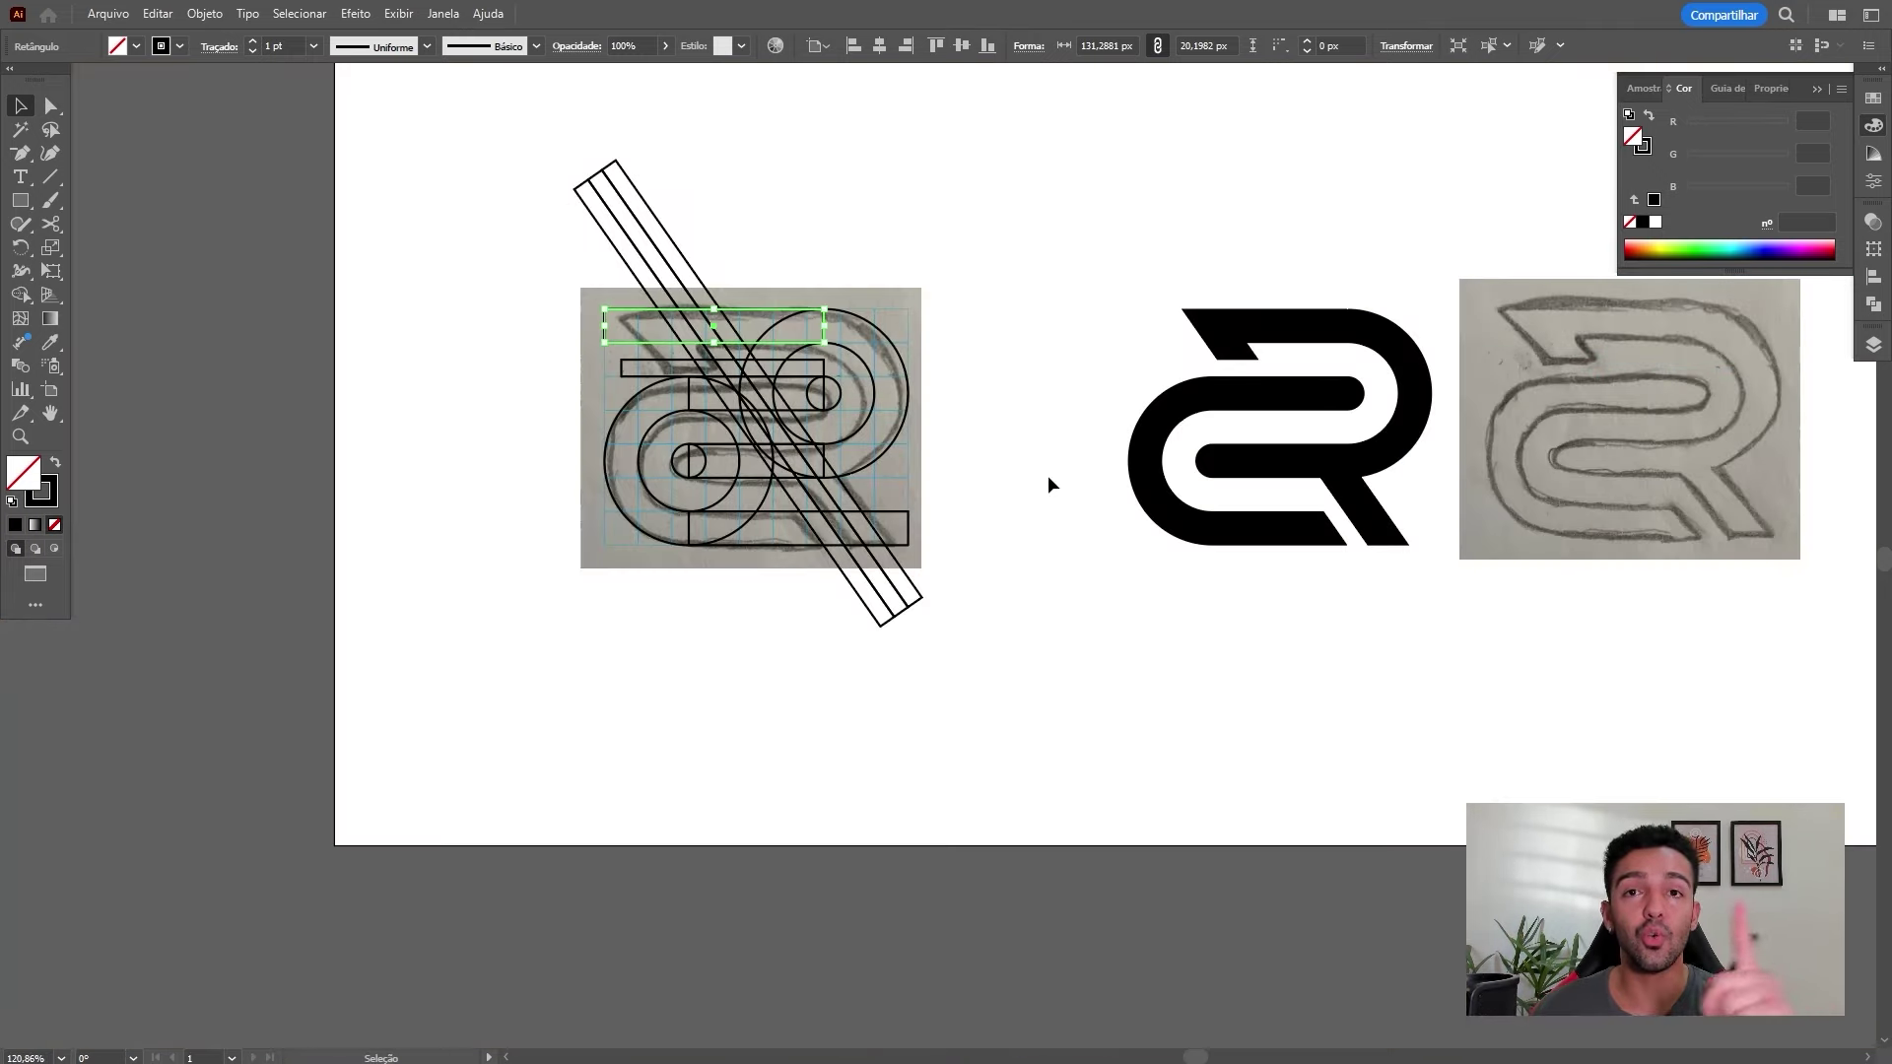